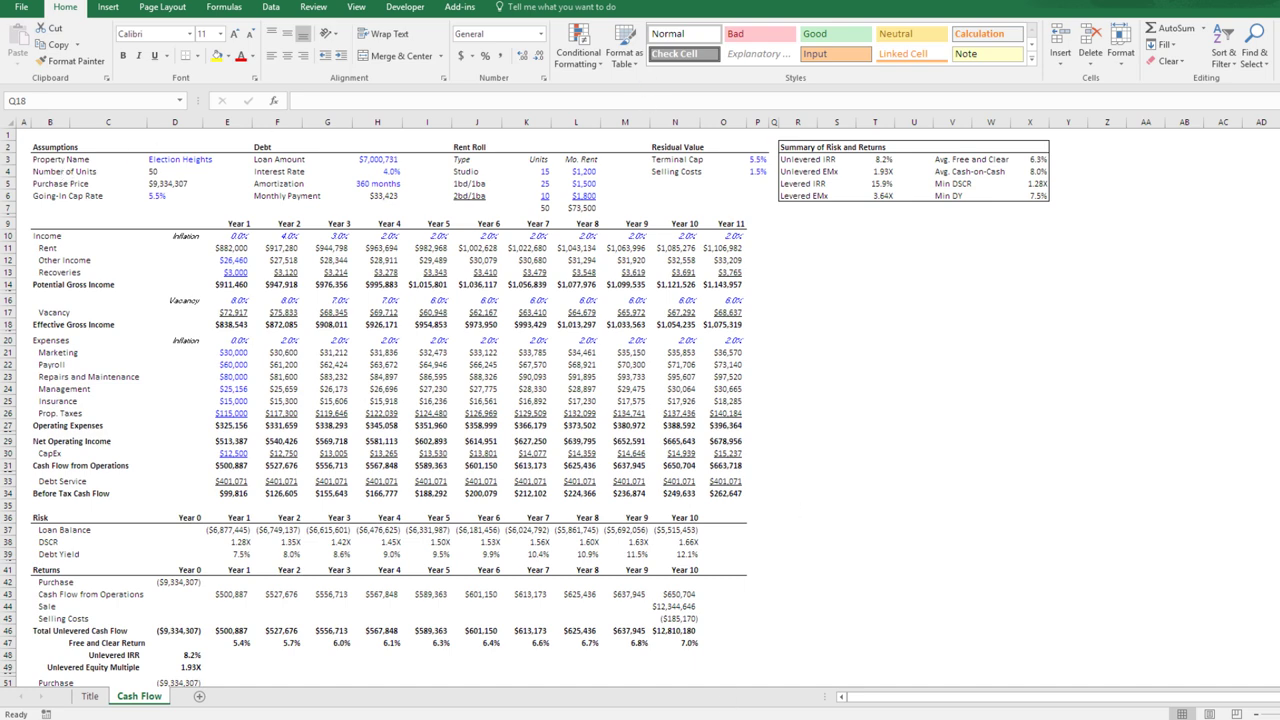
- Create a new blank workbook and enter the heading "Assumption" in cell B2
{"action": "key", "text": "ctrl+n"}
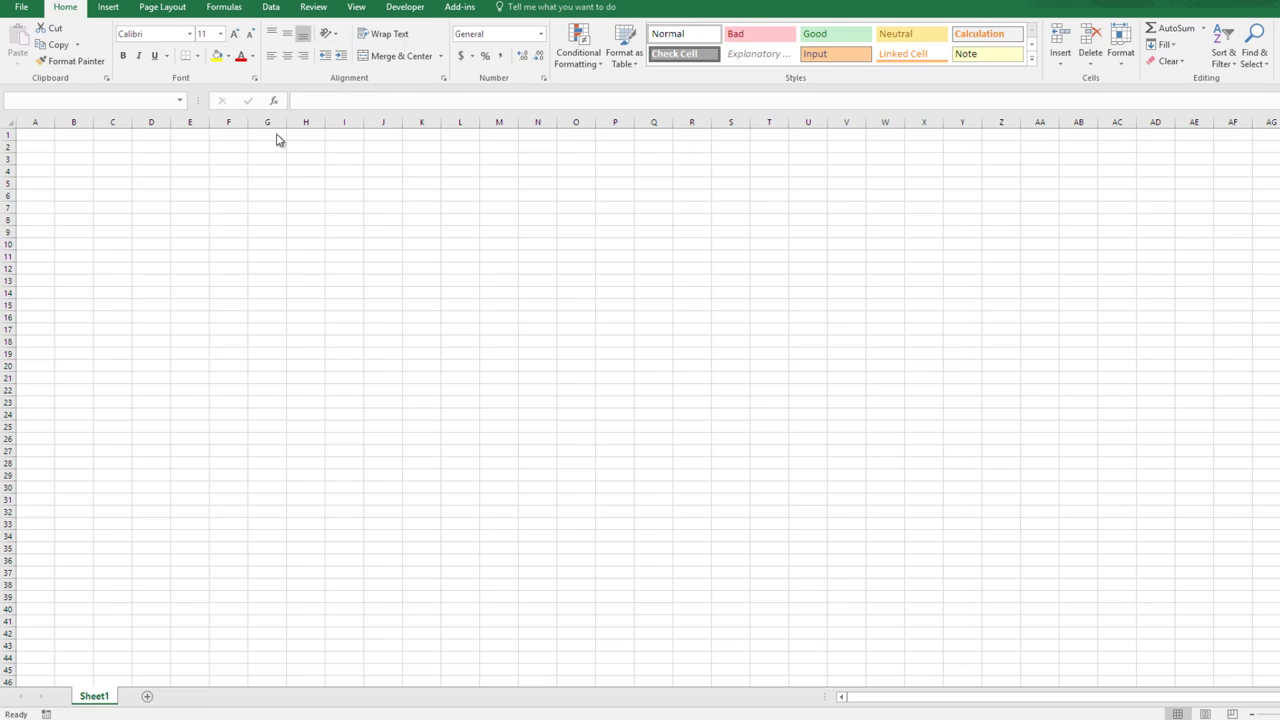
{"action": "left_click", "coordinate": [78, 148]}
{"action": "type", "text": "Assump"}
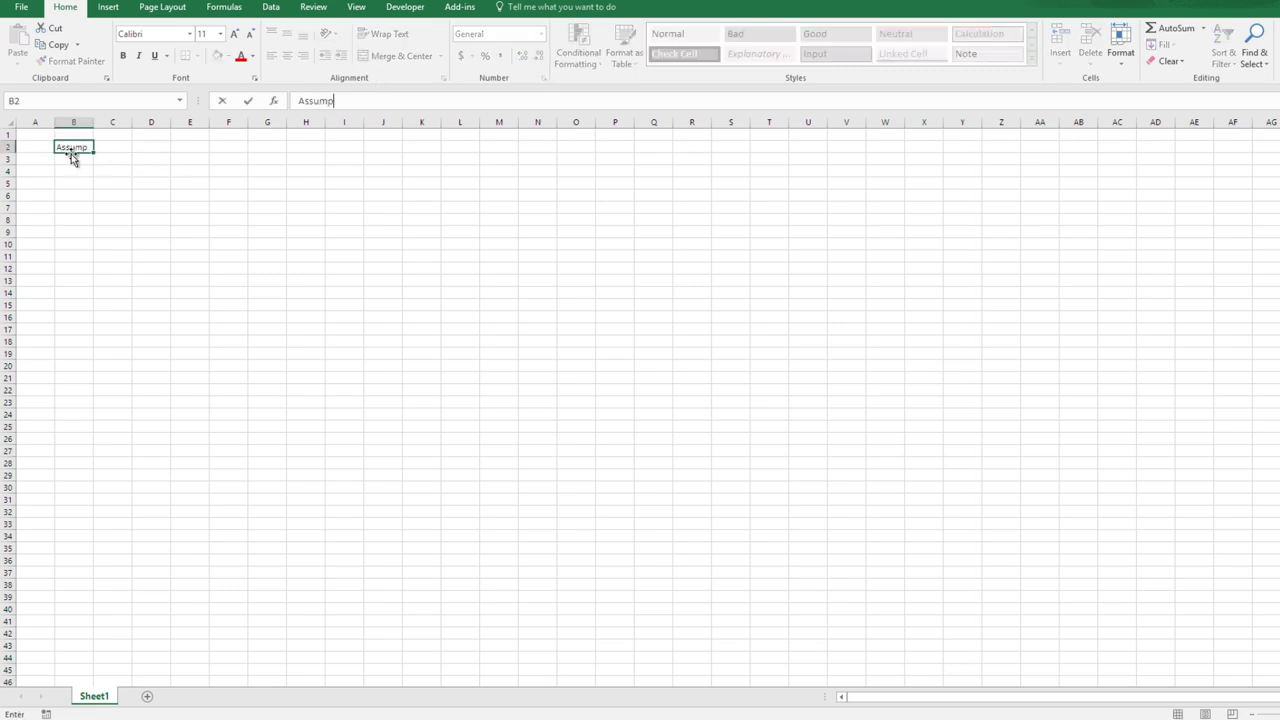
{"action": "type", "text": "tion"}
{"action": "key", "text": "Return"}
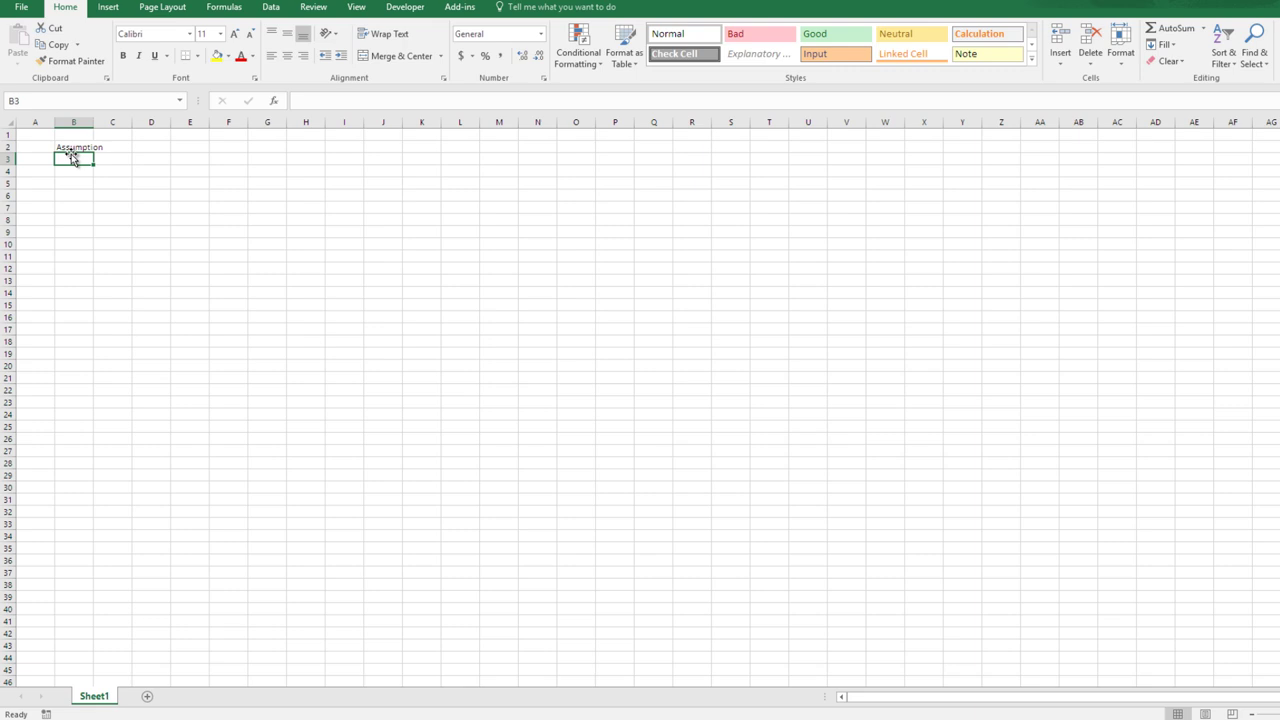
- Enter the labels "Property Name" in B3 and "Number of Units" in B4 under the Assumption heading
{"action": "type", "text": "Property Name"}
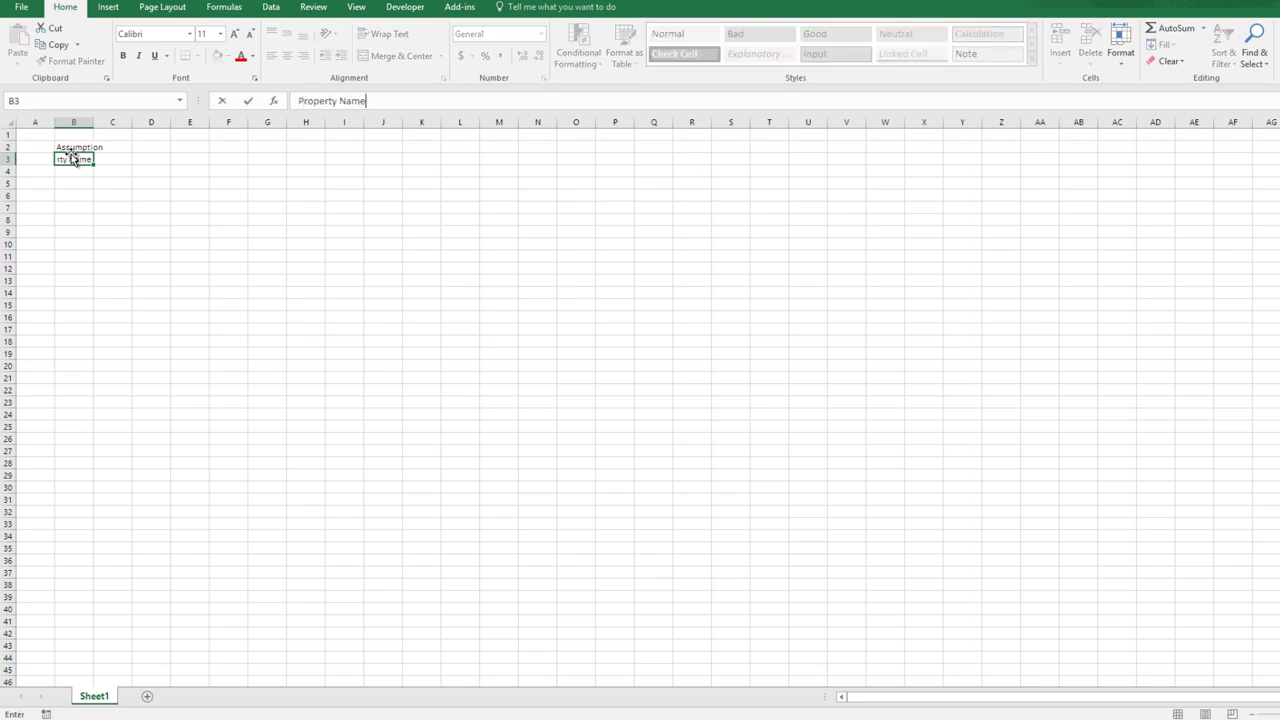
{"action": "key", "text": "Return"}
{"action": "type", "text": "P"}
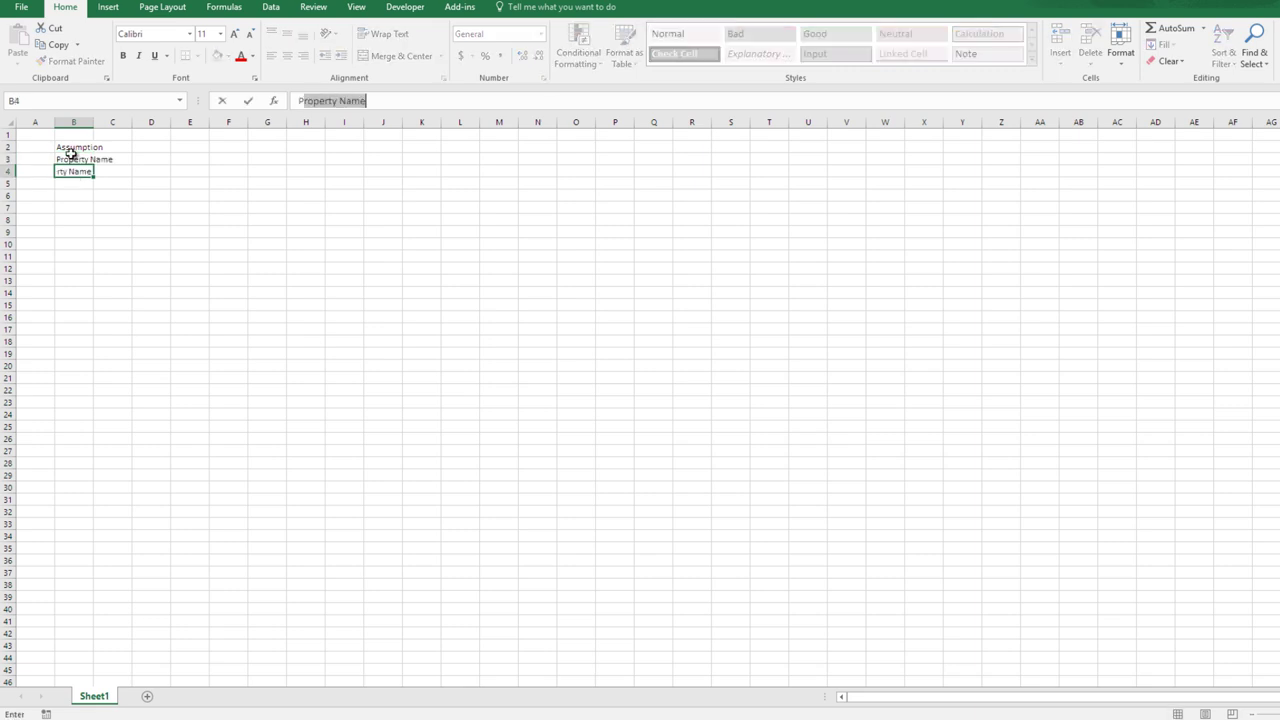
{"action": "key", "text": "BackSpace"}
{"action": "key", "text": "BackSpace"}
{"action": "type", "text": "Number"}
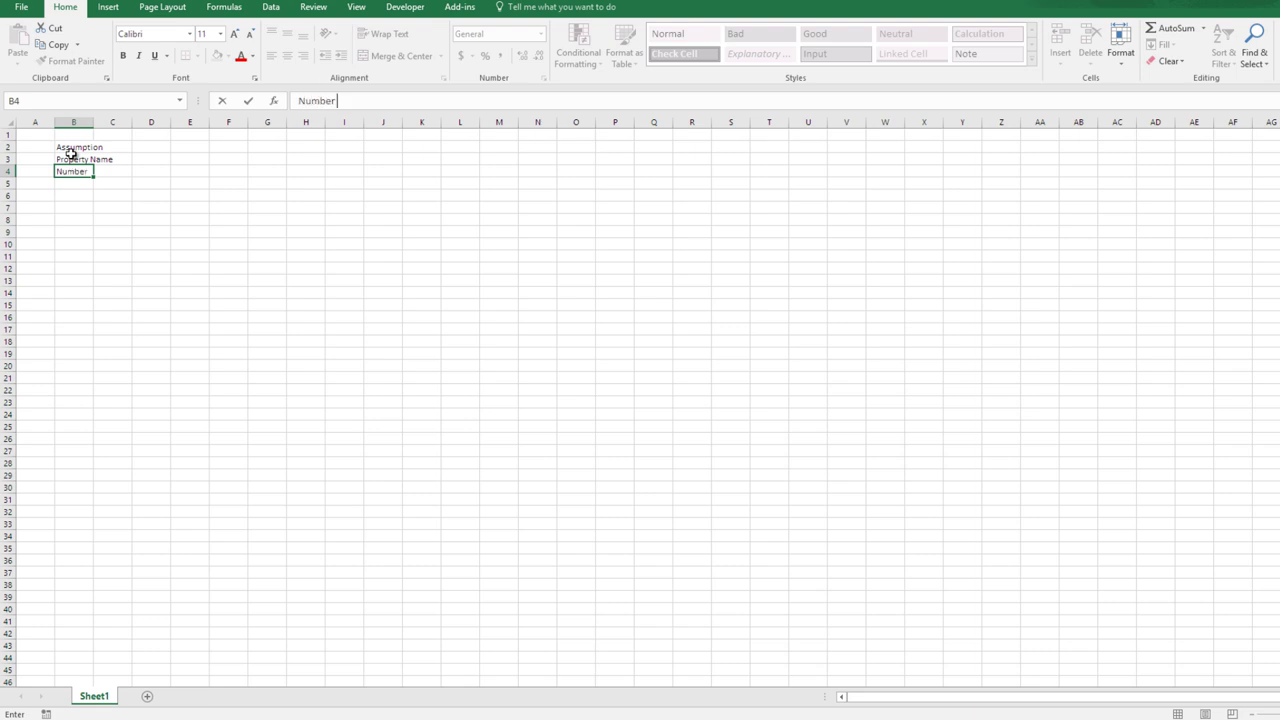
{"action": "type", "text": " of Units"}
{"action": "key", "text": "Return"}
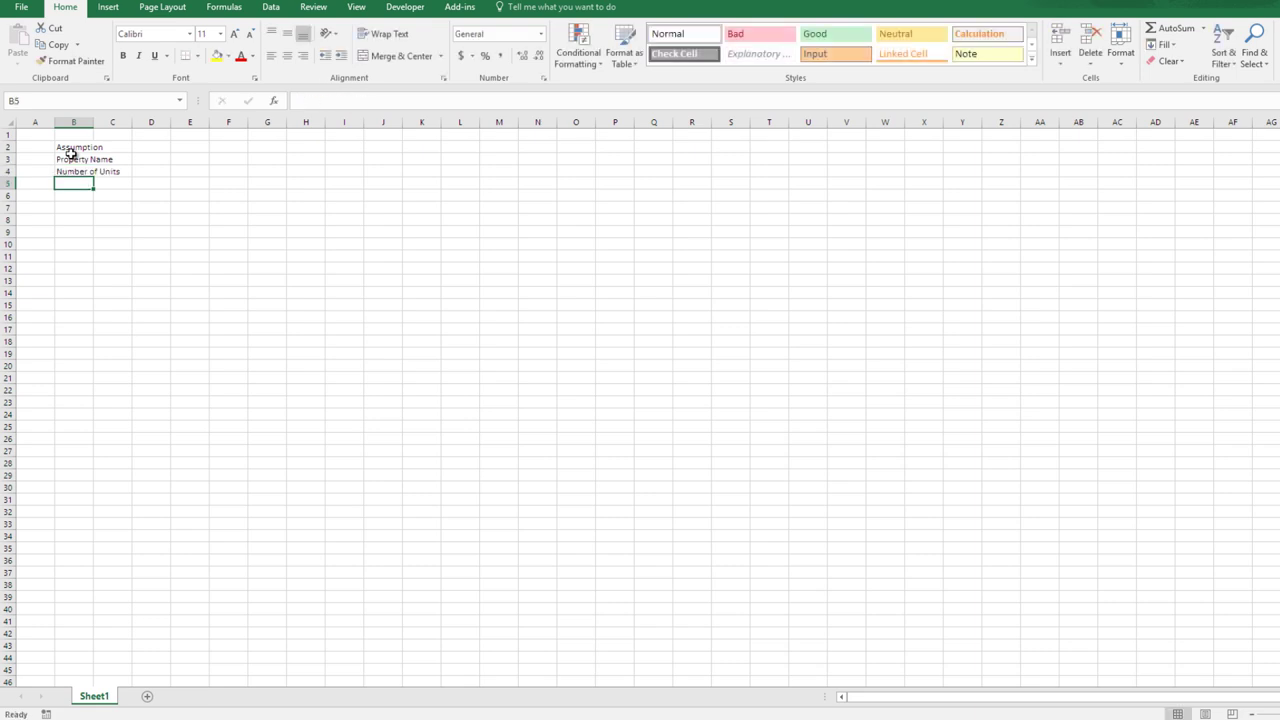
- Add the labels "Purchase Price" in B5 and "Going-in Cap Rate" in B6
{"action": "type", "text": "Purc"}
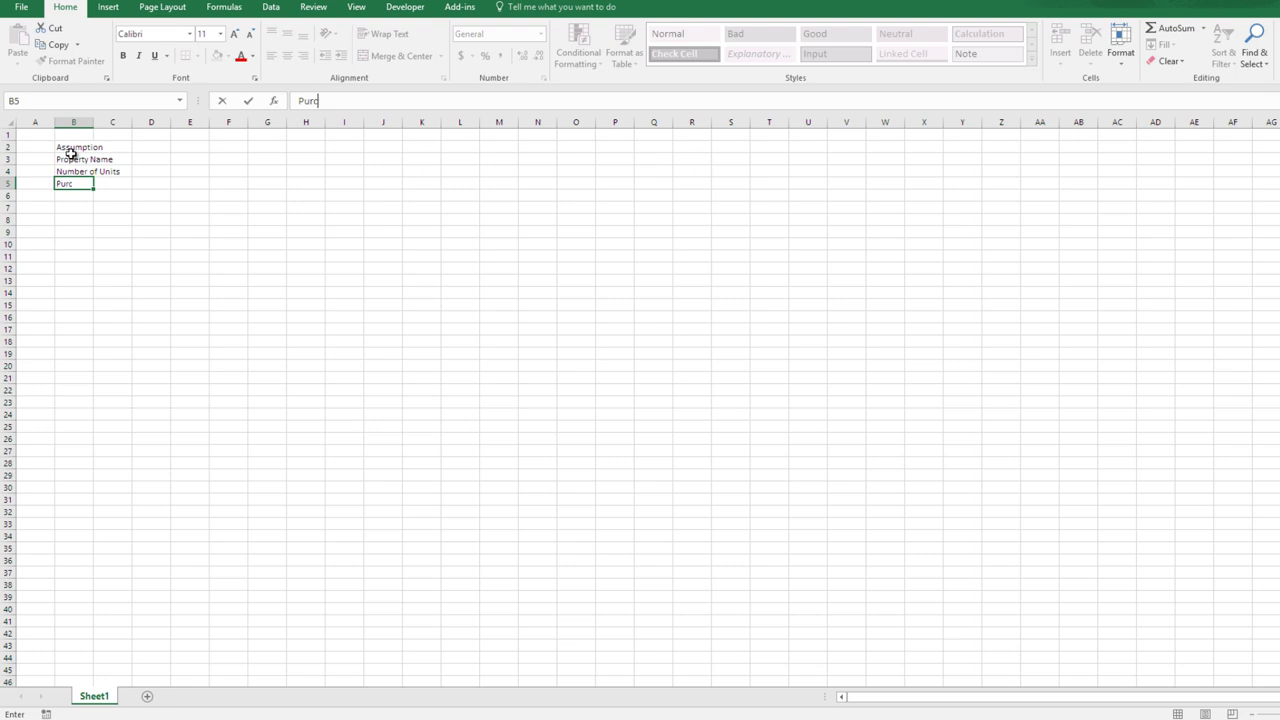
{"action": "type", "text": "hase Price"}
{"action": "key", "text": "Return"}
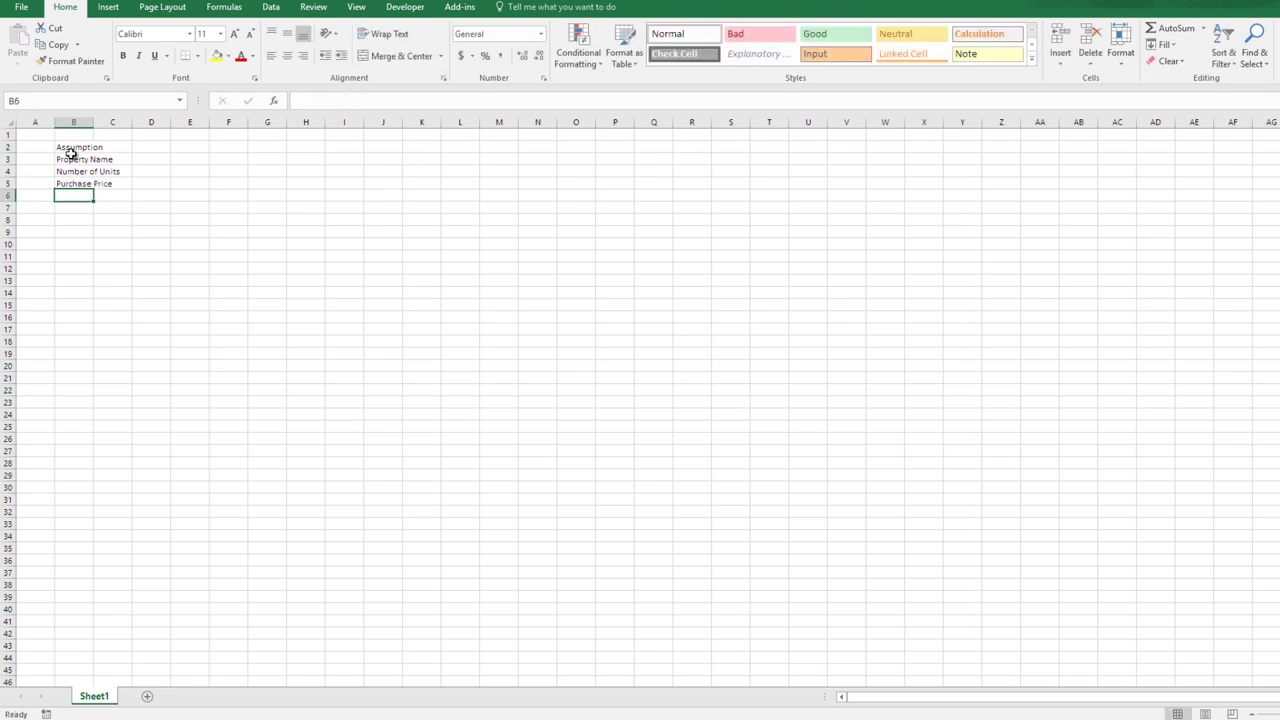
{"action": "type", "text": "Going-in Cap Rate"}
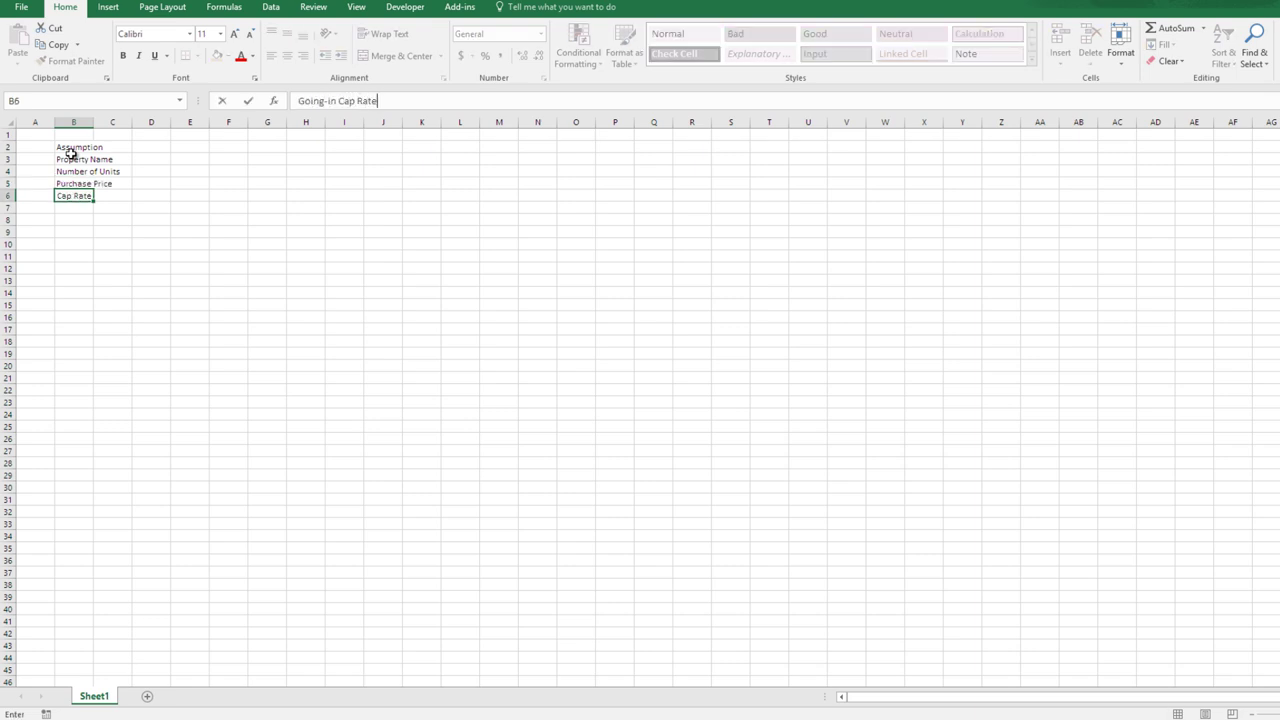
{"action": "key", "text": "Return"}
- Start a debt section with the heading "Debt" in F2 and the label "Loan Amount" in F3
{"action": "left_click", "coordinate": [73, 159]}
{"action": "left_click", "coordinate": [73, 150]}
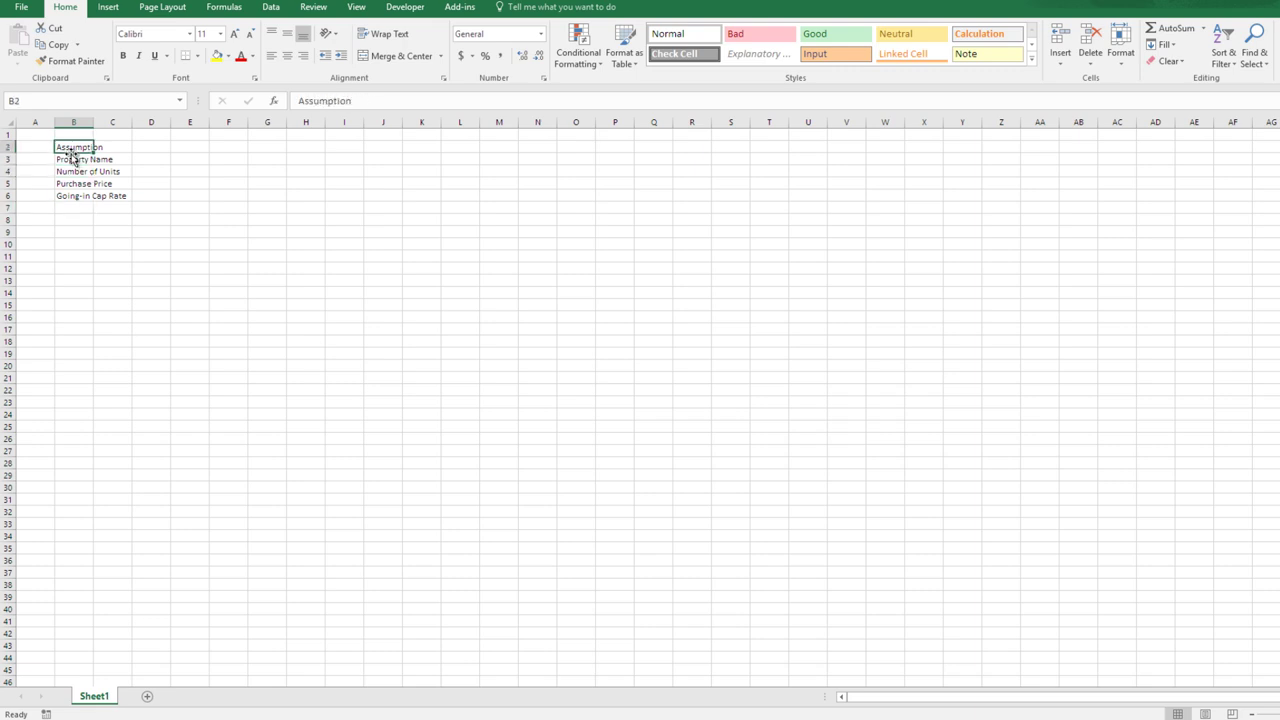
{"action": "key", "text": "Right"}
{"action": "key", "text": "Right"}
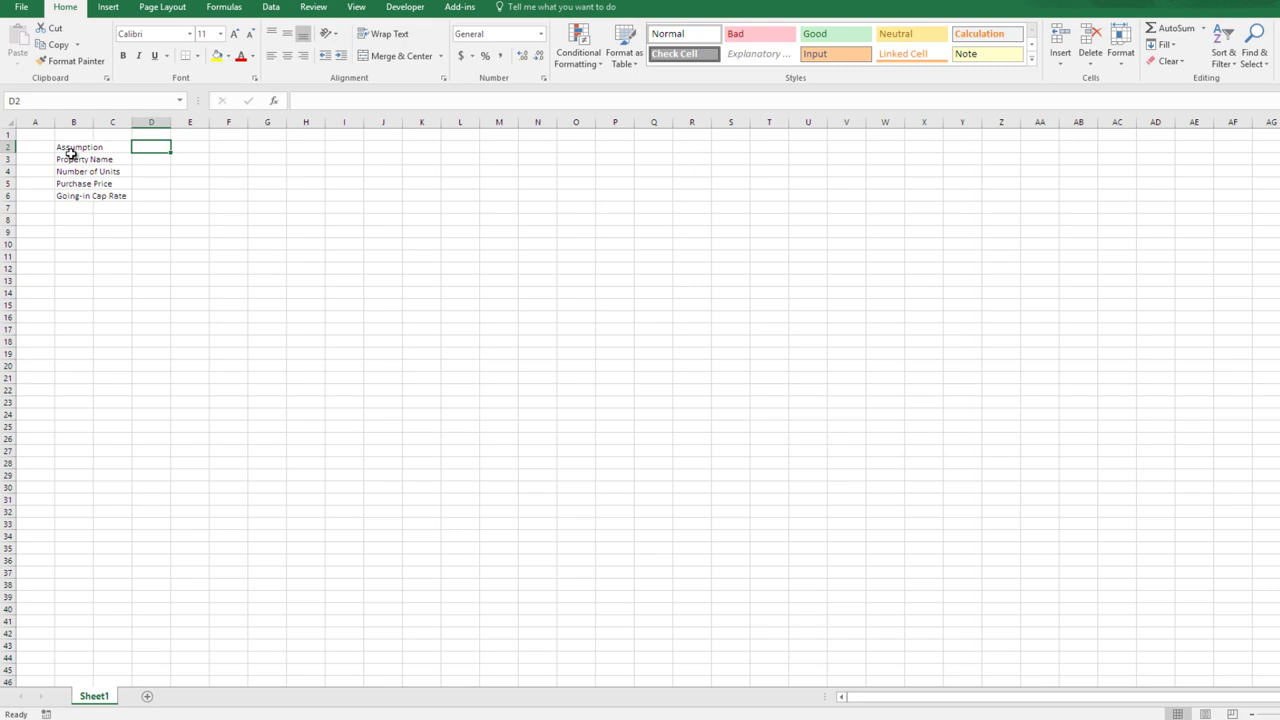
{"action": "key", "text": "Right"}
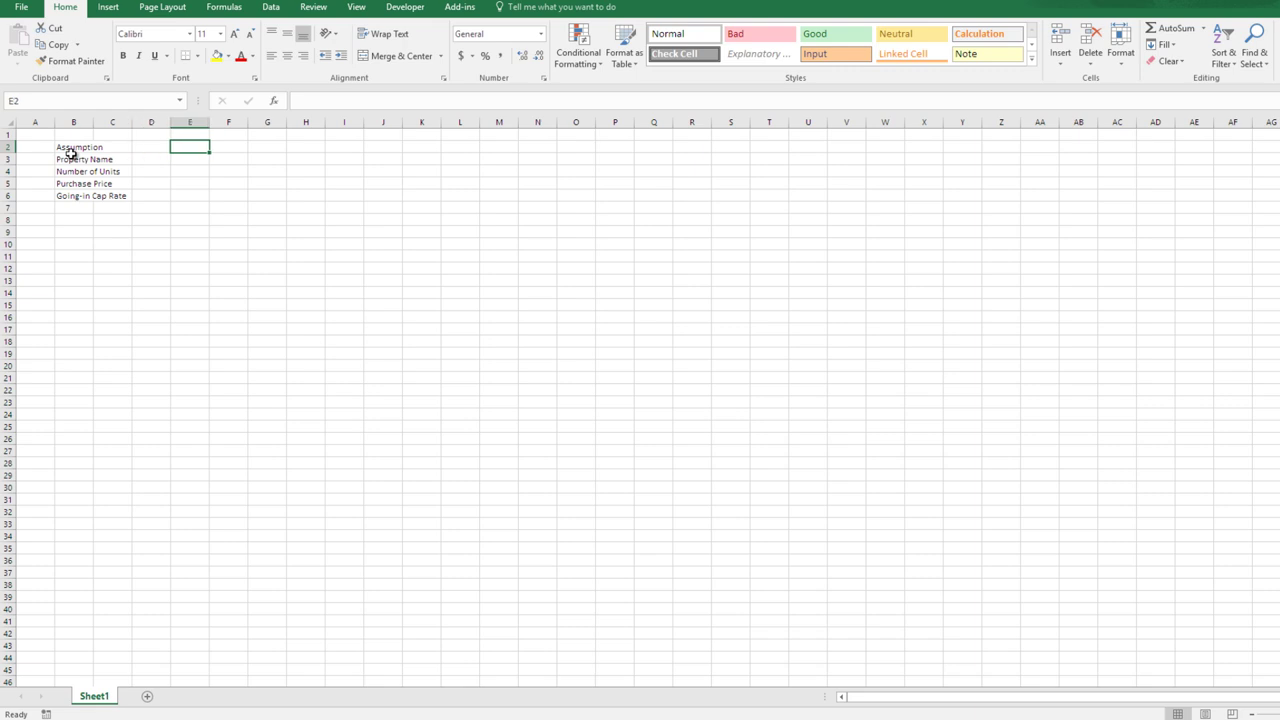
{"action": "key", "text": "Right"}
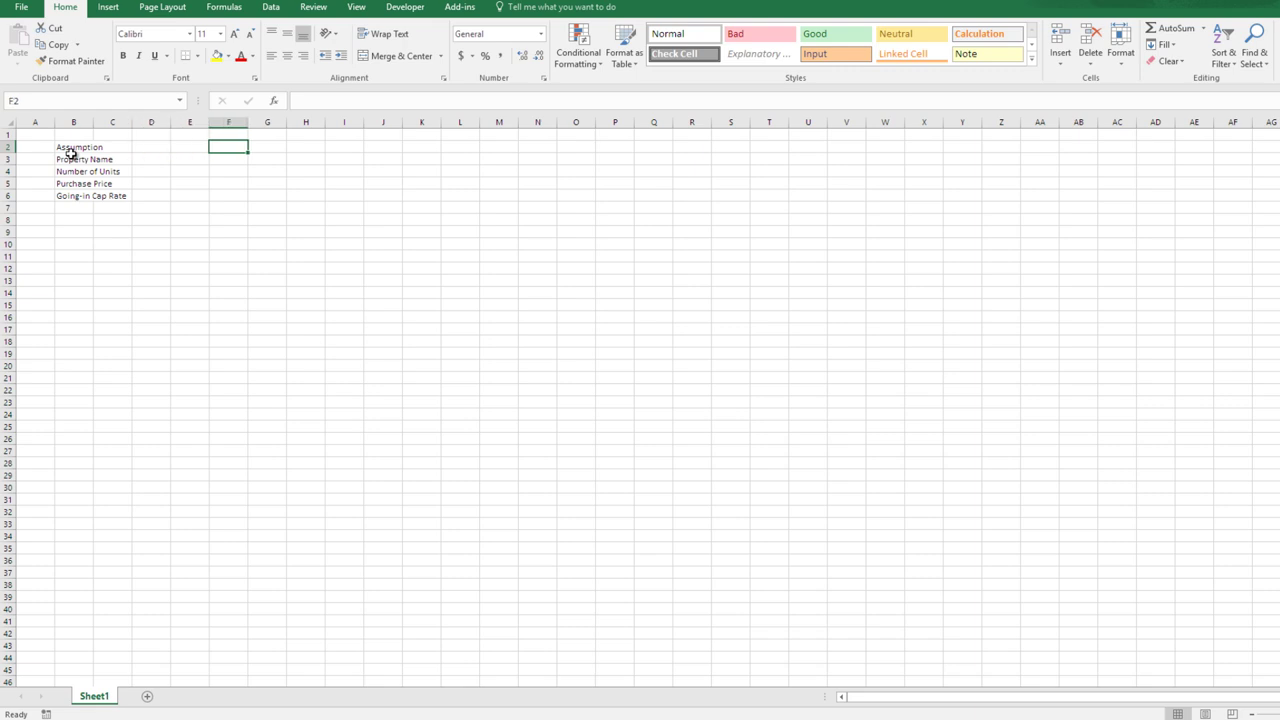
{"action": "type", "text": "Debt"}
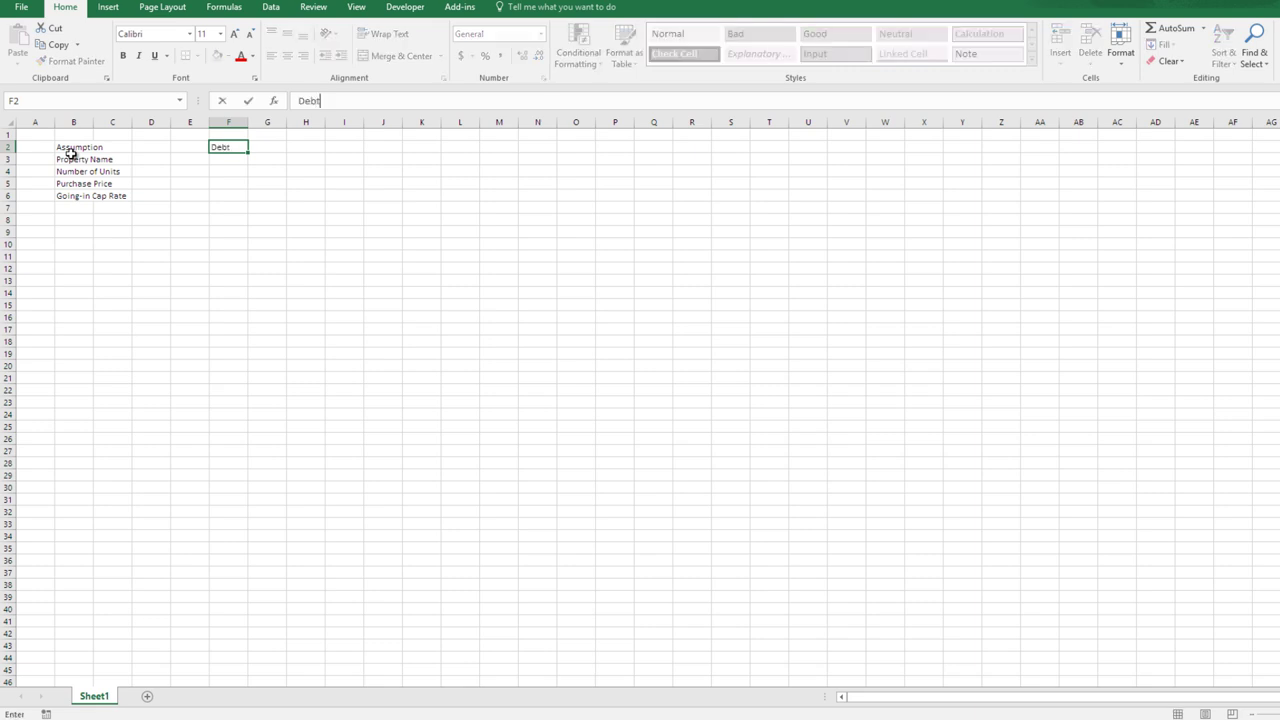
{"action": "key", "text": "Return"}
{"action": "type", "text": "Loan Amount"}
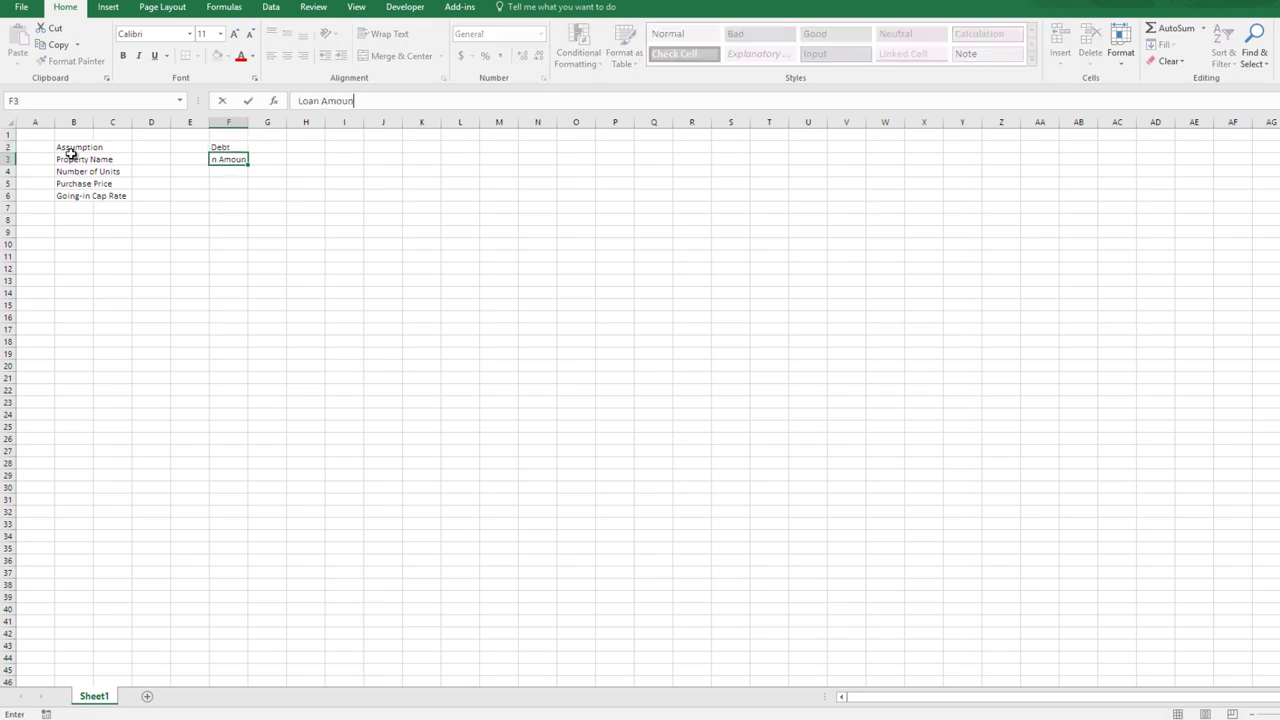
{"action": "key", "text": "Return"}
- Complete the debt labels with "Interest Rate" in F4, "Amortization" in F5 and "Monthly Payment" in F6
{"action": "type", "text": "Interest Rate"}
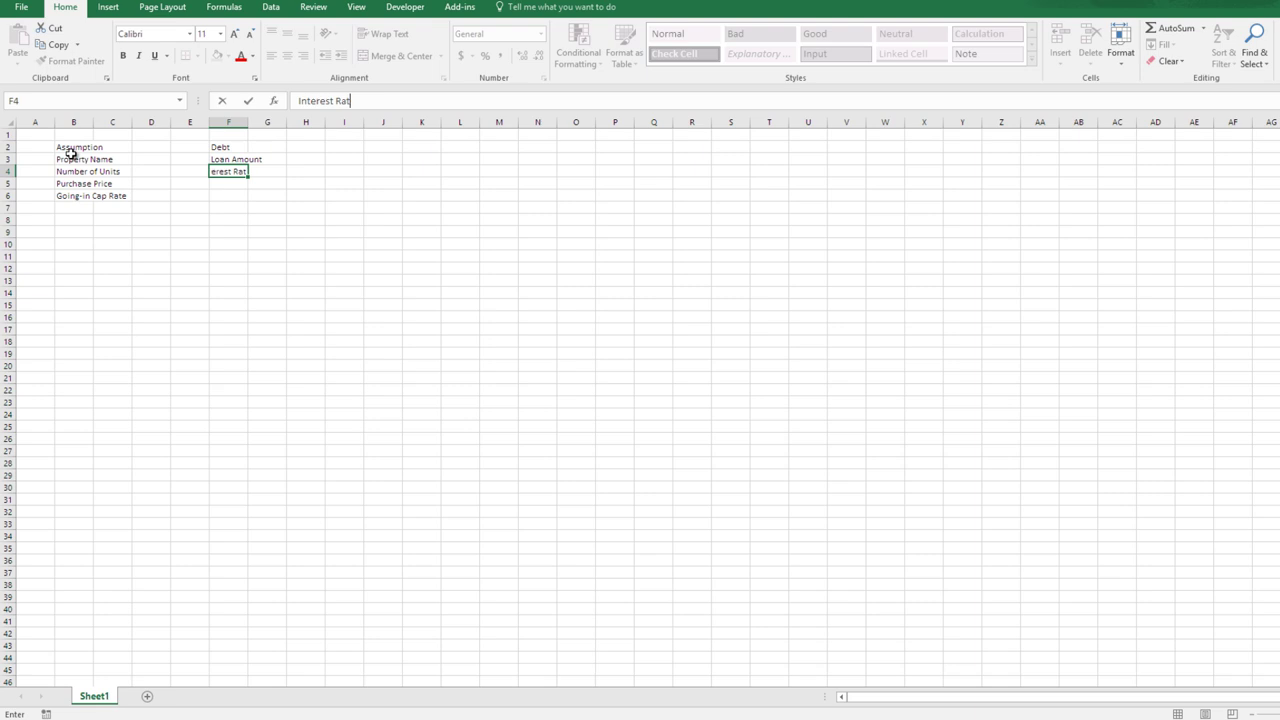
{"action": "key", "text": "Return"}
{"action": "type", "text": "Amortization"}
{"action": "key", "text": "Return"}
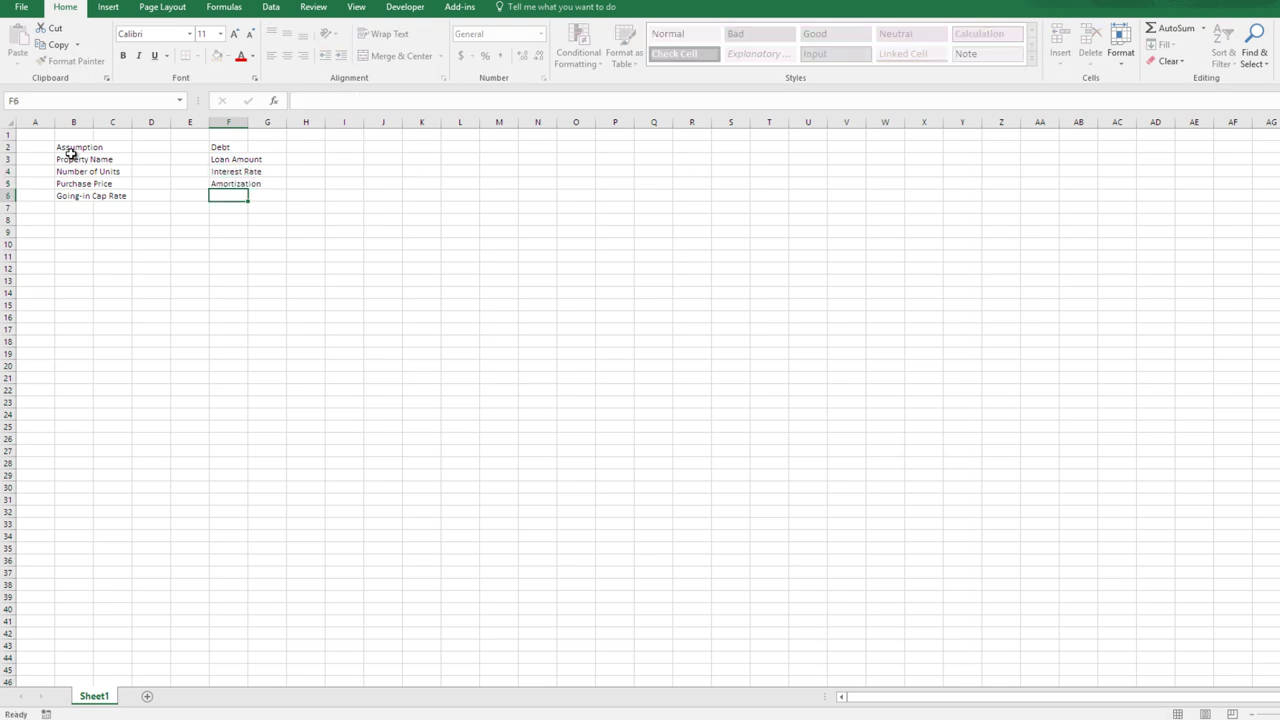
{"action": "type", "text": "Monthly Payment"}
{"action": "key", "text": "Return"}
- Enter the section heading "Rent Roll" in cell J2, on the same row as the Debt heading
{"action": "key", "text": "Up"}
{"action": "key", "text": "Up"}
{"action": "key", "text": "Up"}
{"action": "key", "text": "Up"}
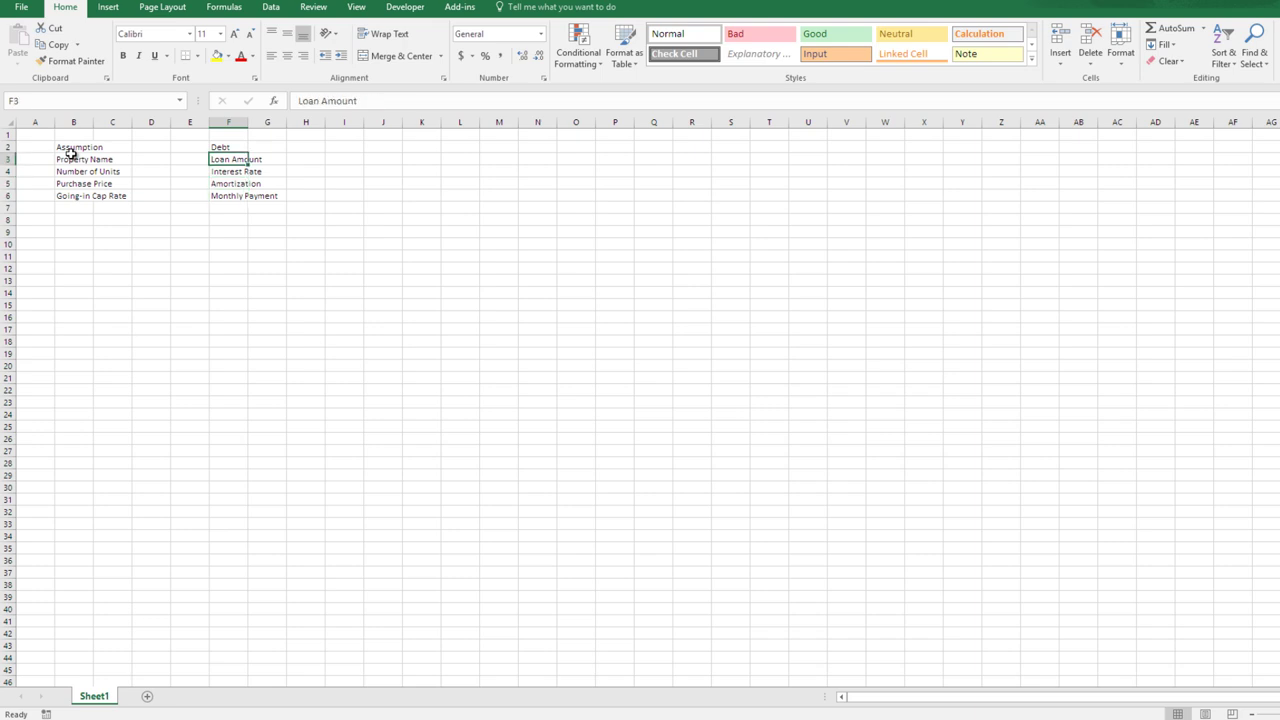
{"action": "key", "text": "Up"}
{"action": "key", "text": "Down"}
{"action": "key", "text": "Up"}
{"action": "key", "text": "Right"}
{"action": "key", "text": "Left"}
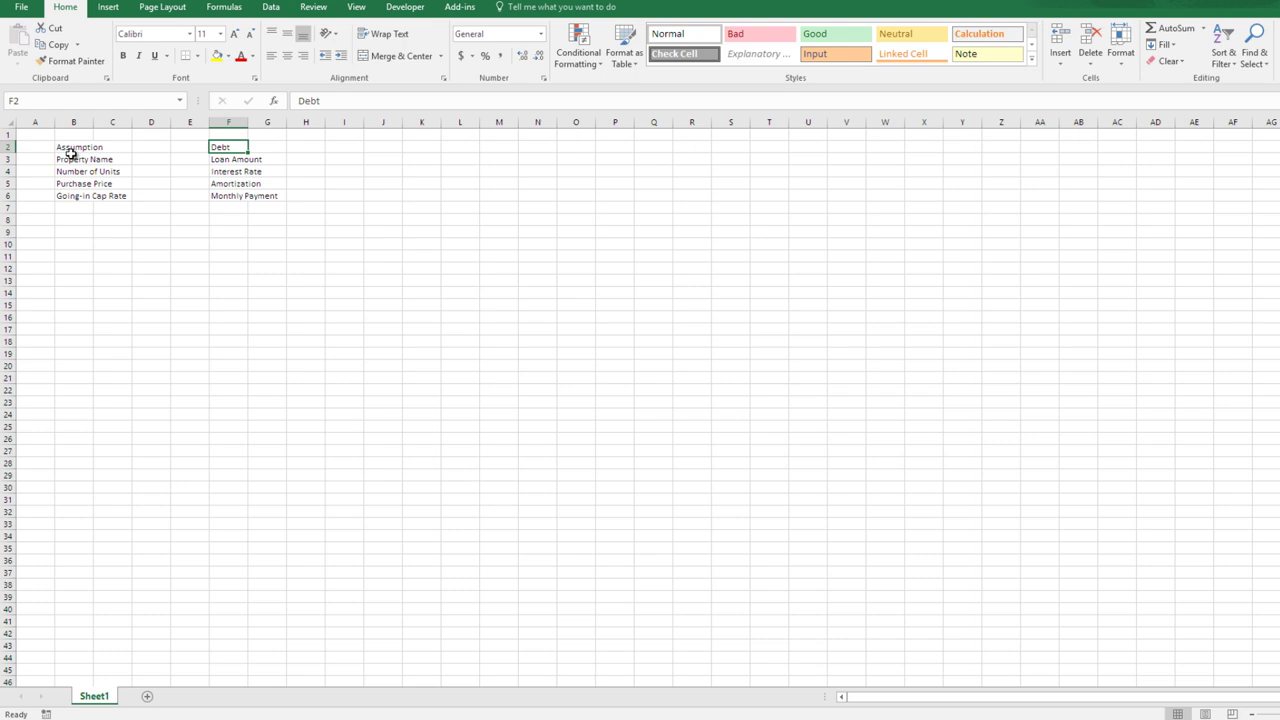
{"action": "key", "text": "Right"}
{"action": "key", "text": "Right"}
{"action": "key", "text": "Right"}
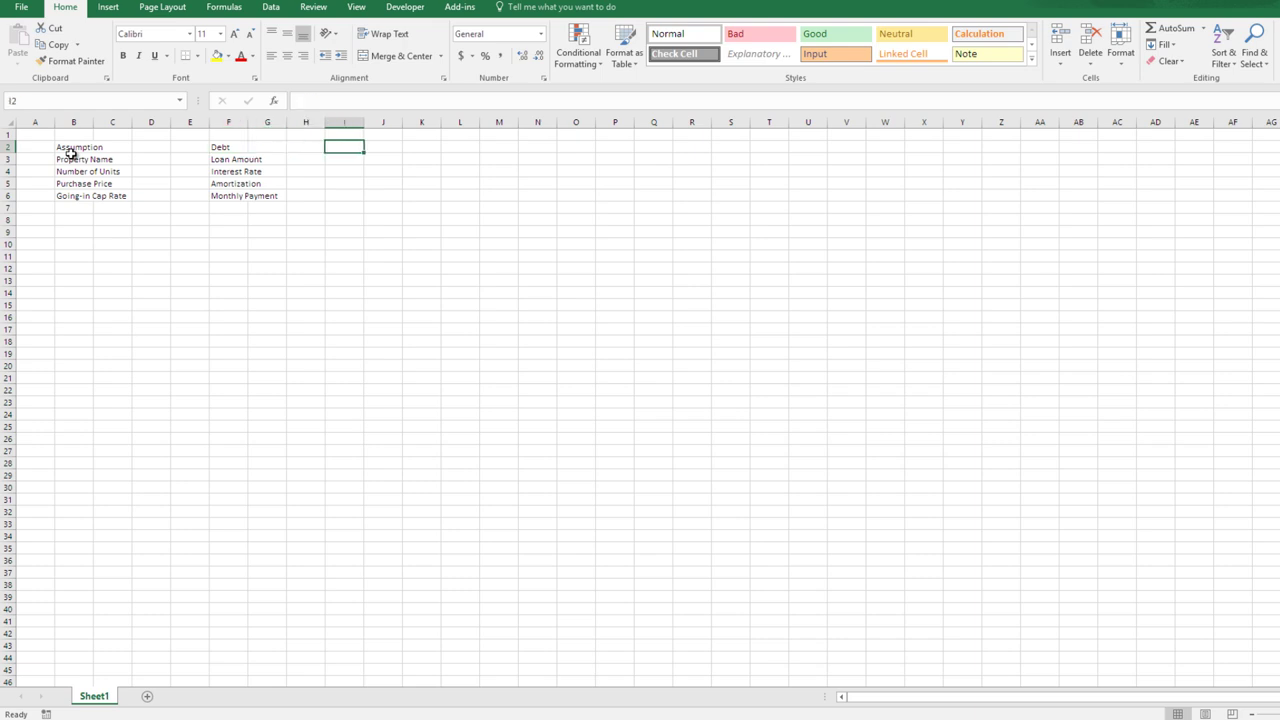
{"action": "key", "text": "Right"}
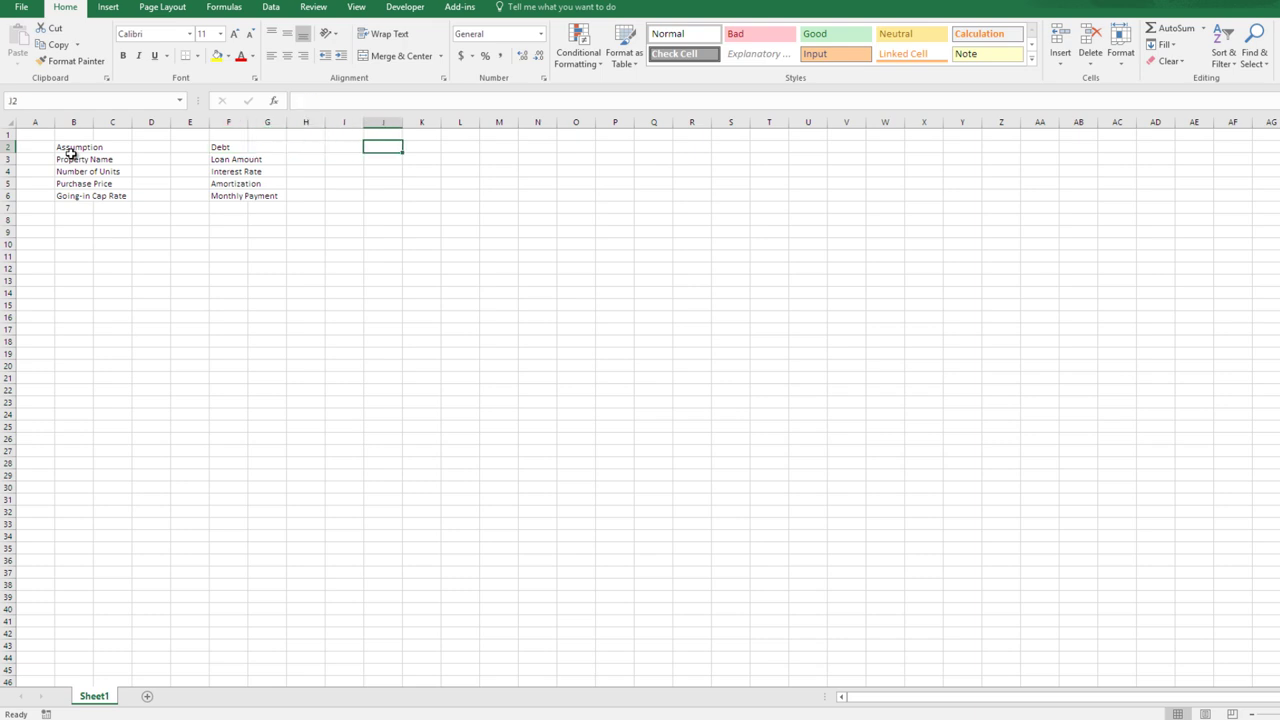
{"action": "type", "text": "Rent Roll"}
{"action": "key", "text": "Return"}
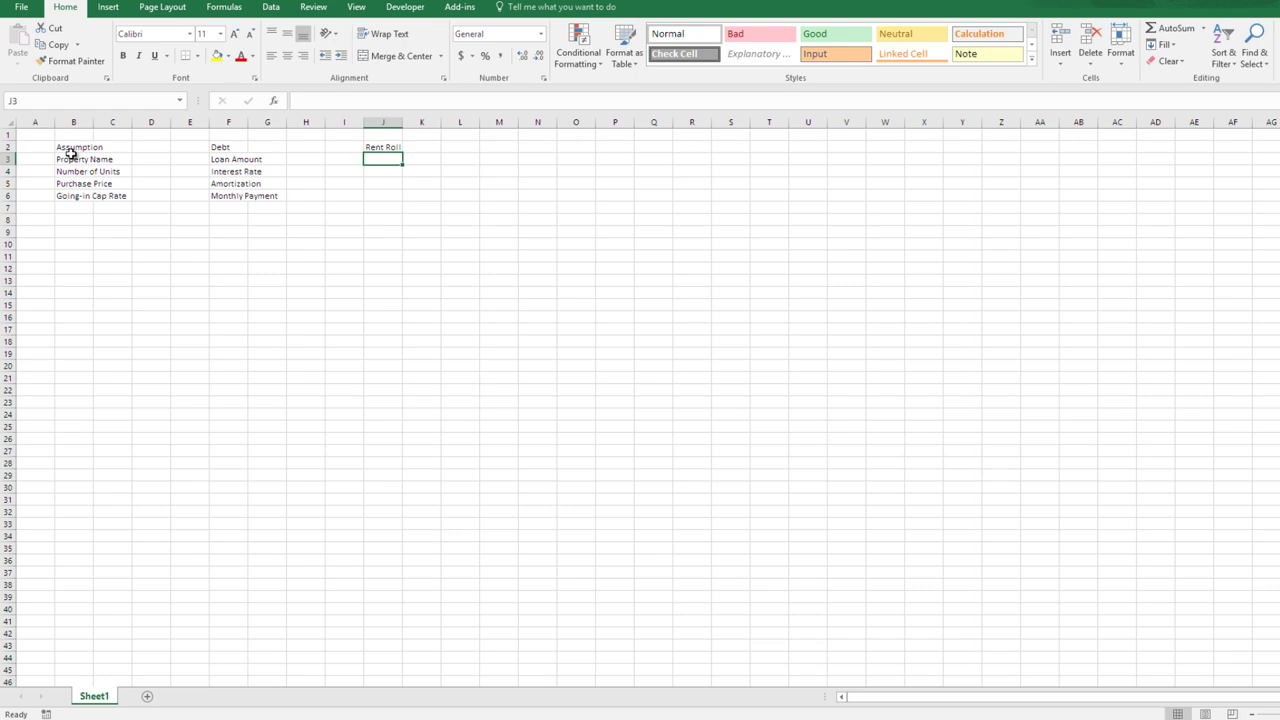
- Enter the rent roll column headers "Type" in J3, "Units" in K3 and "Mo. Rent" in L3
{"action": "type", "text": "Type"}
{"action": "key", "text": "Return"}
{"action": "key", "text": "Up"}
{"action": "key", "text": "Right"}
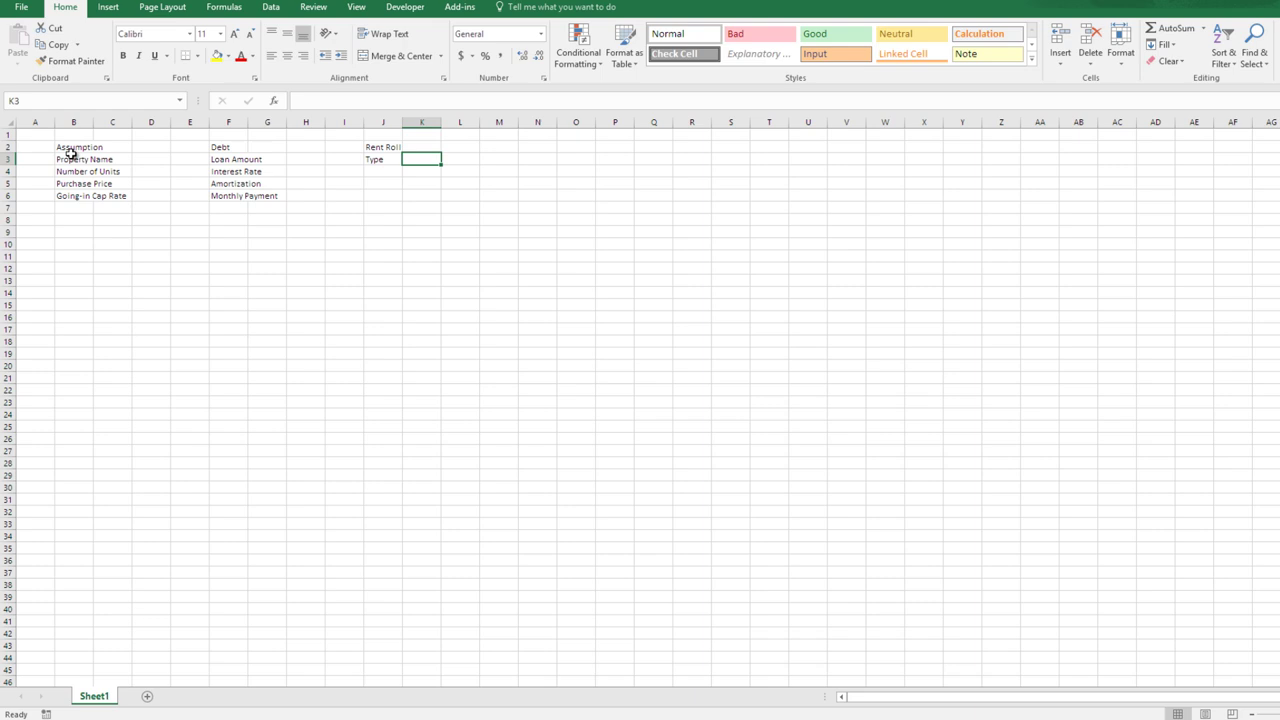
{"action": "type", "text": "Units"}
{"action": "key", "text": "Return"}
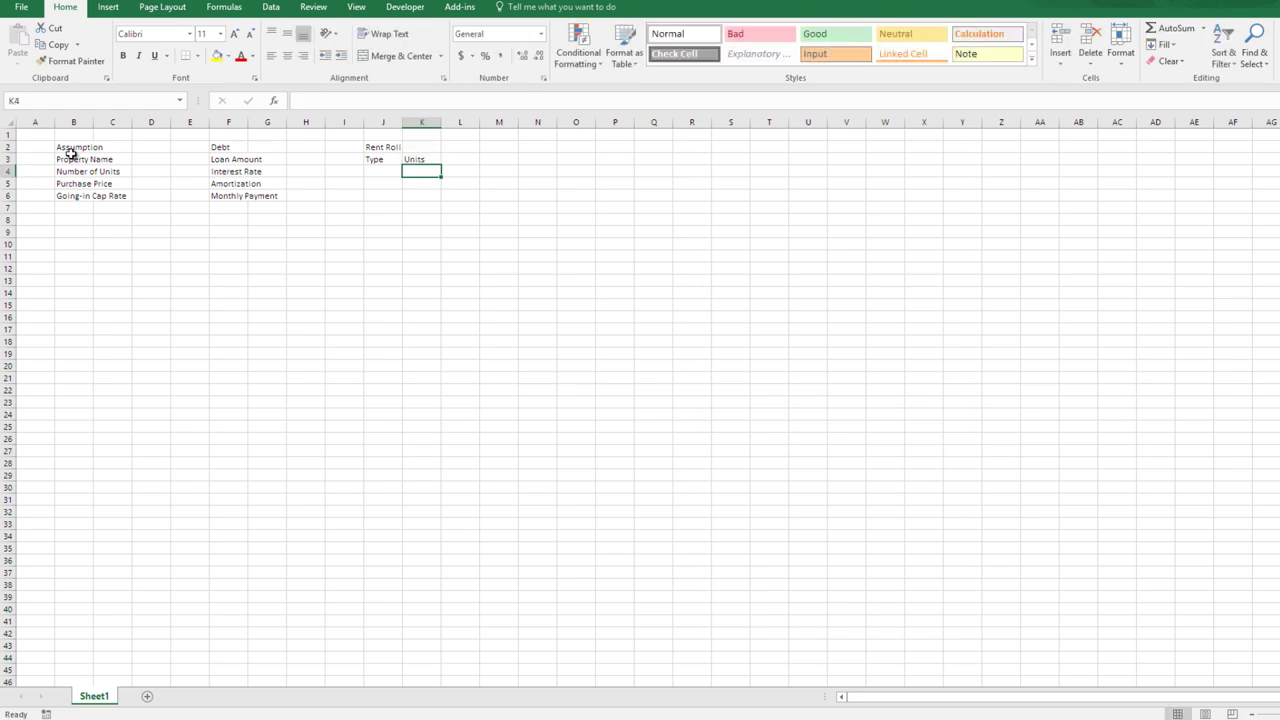
{"action": "key", "text": "Up"}
{"action": "key", "text": "Right"}
{"action": "type", "text": "Mo. Rent"}
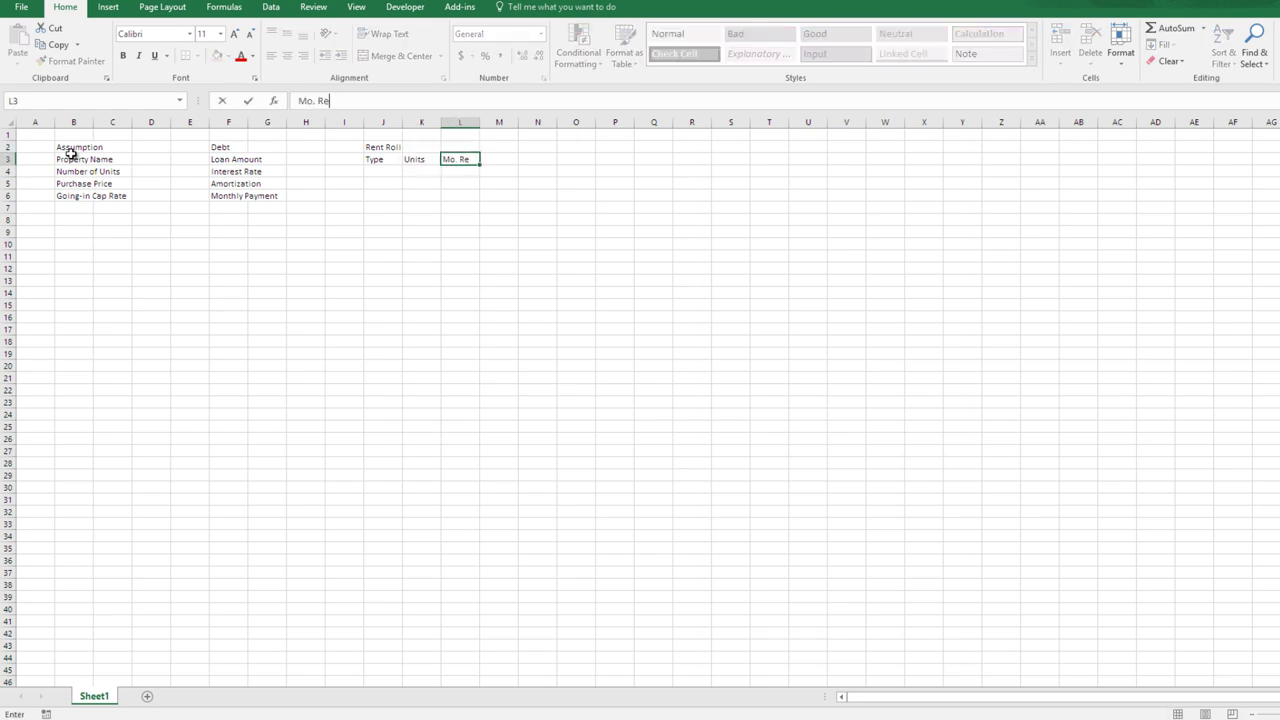
{"action": "key", "text": "Return"}
- Enter the section heading "Residual Value" in cell N2, on the same row as the Rent Roll heading
{"action": "key", "text": "Left"}
{"action": "key", "text": "Left"}
{"action": "key", "text": "Right"}
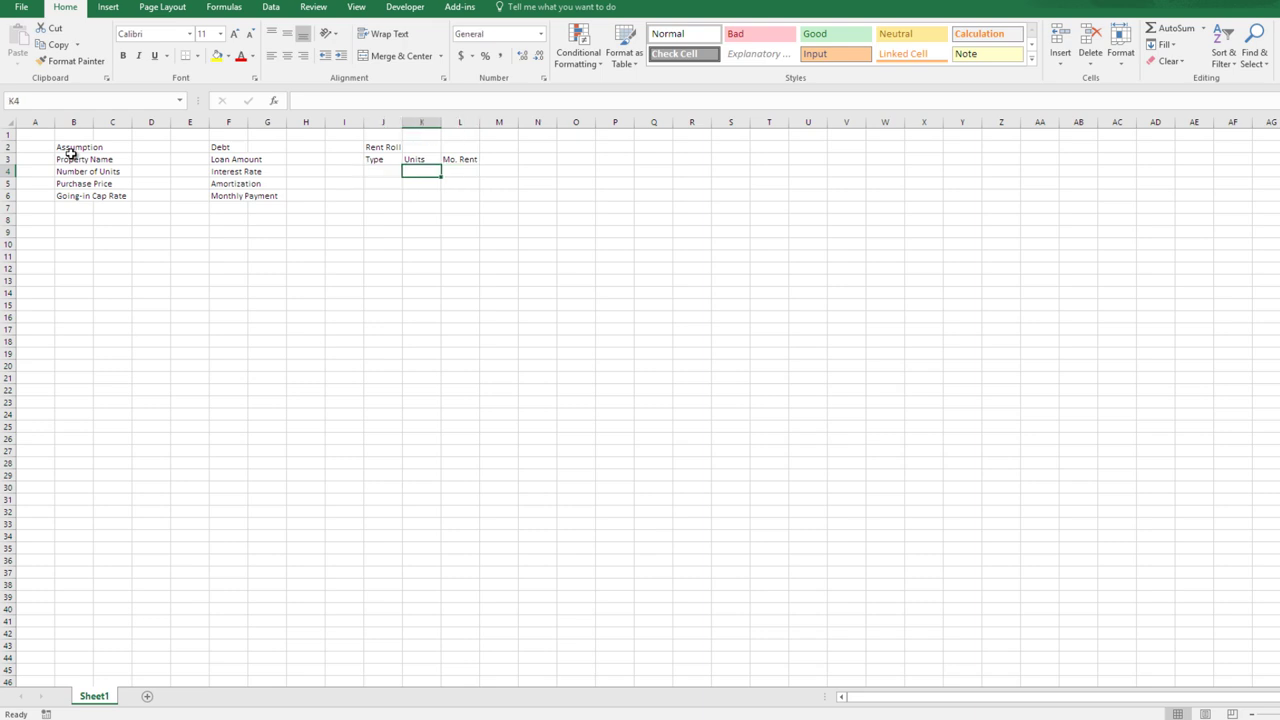
{"action": "key", "text": "Right"}
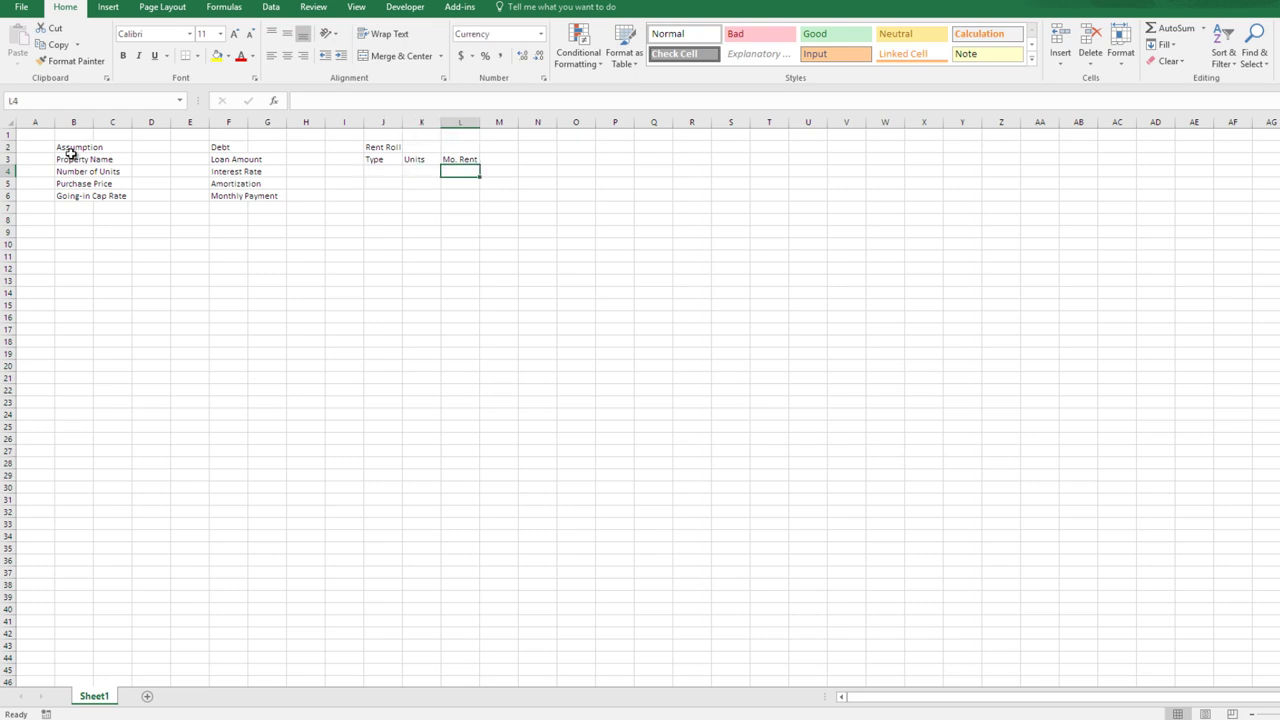
{"action": "key", "text": "Up"}
{"action": "key", "text": "Up"}
{"action": "key", "text": "Right"}
{"action": "key", "text": "Right"}
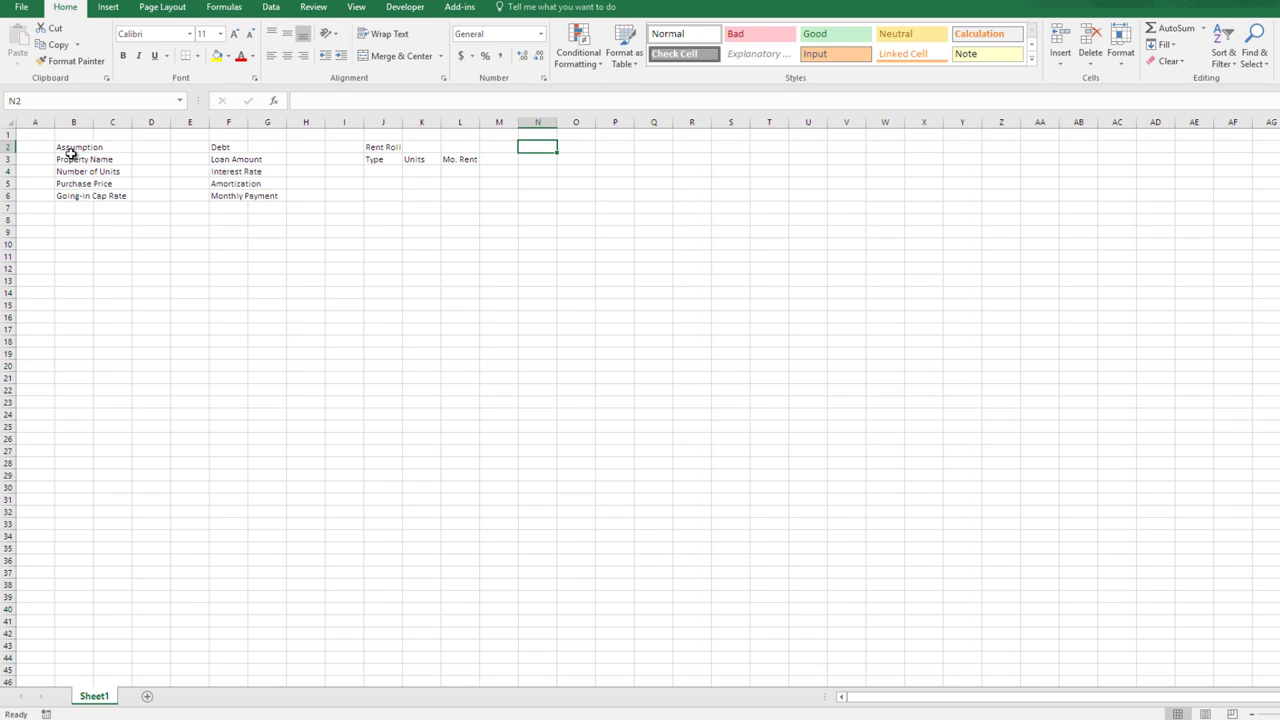
{"action": "type", "text": "Residu"}
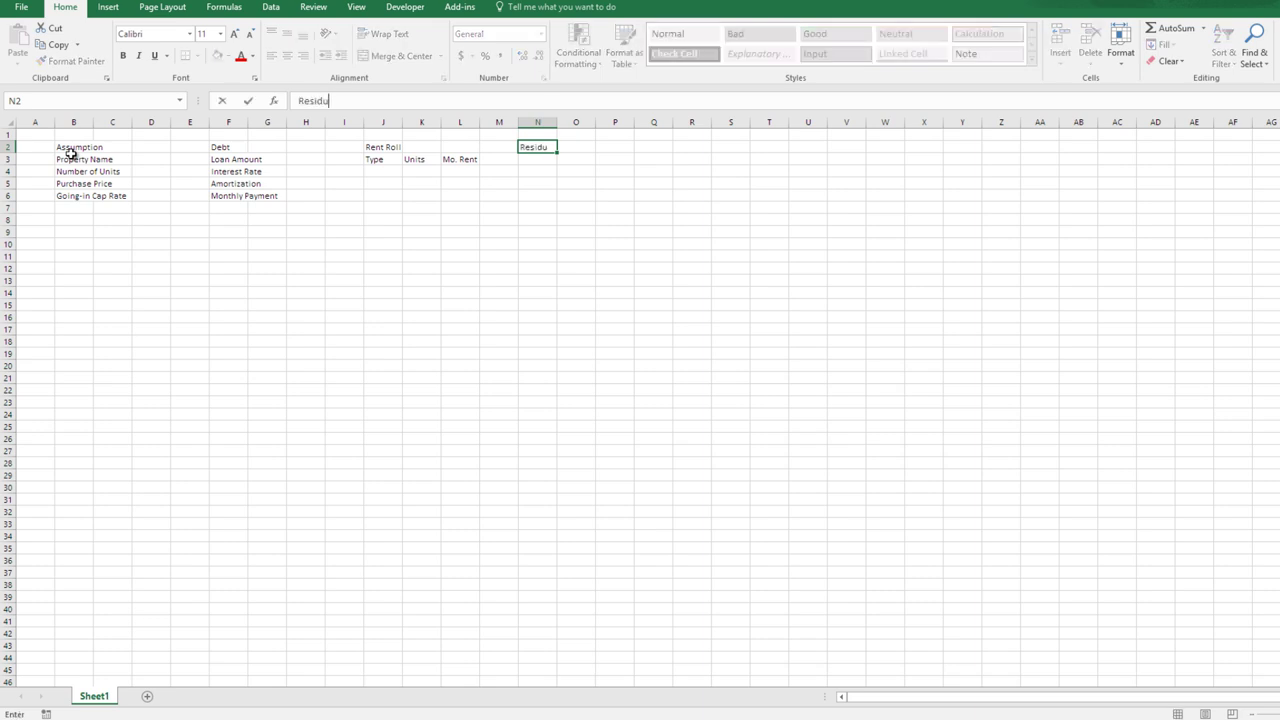
{"action": "type", "text": "al Value"}
{"action": "key", "text": "Return"}
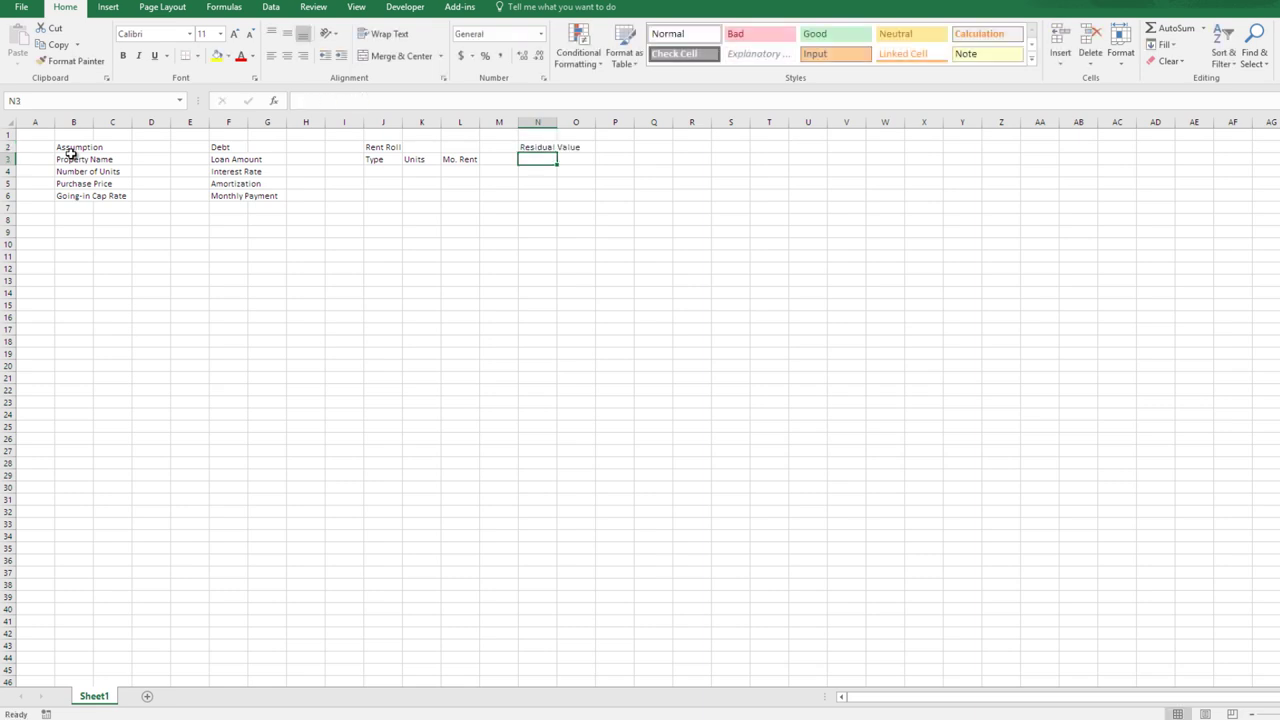
- Enter the labels "Terminal Cap Rate" in N3 and "Selling Costs" in N4 under the Residual Value heading
{"action": "type", "text": "Terminal Cap Rate"}
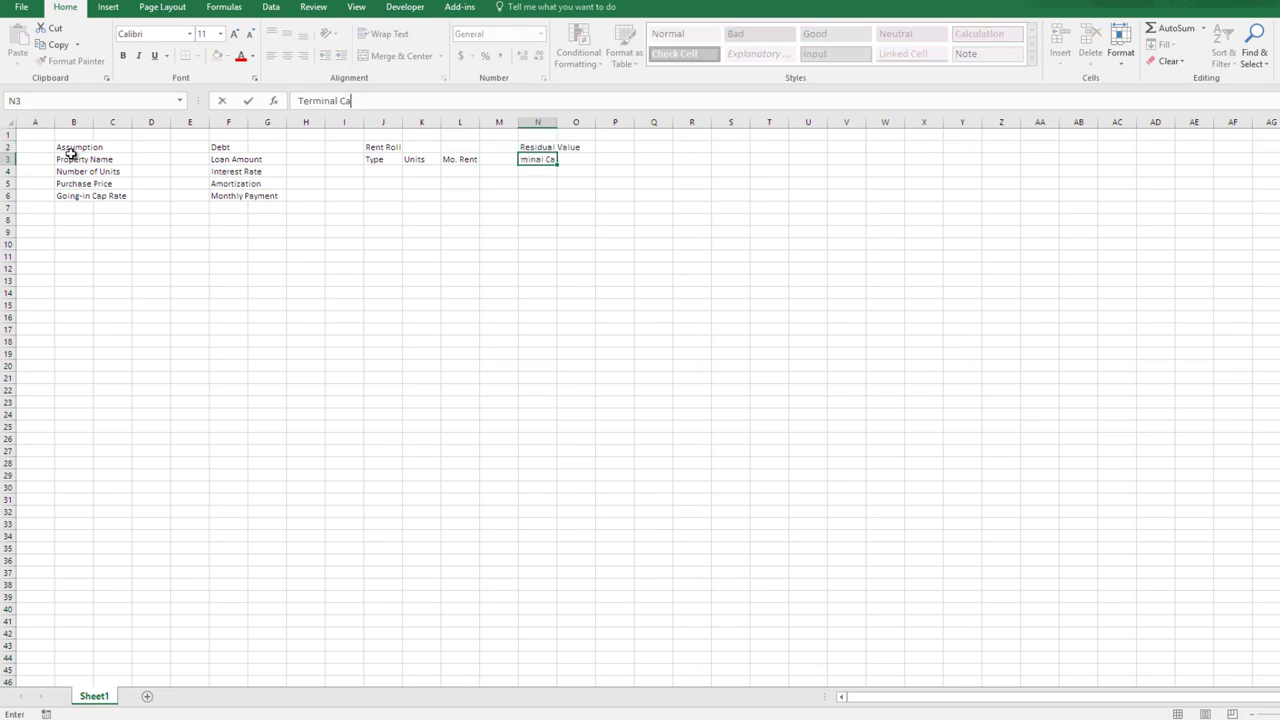
{"action": "key", "text": "Return"}
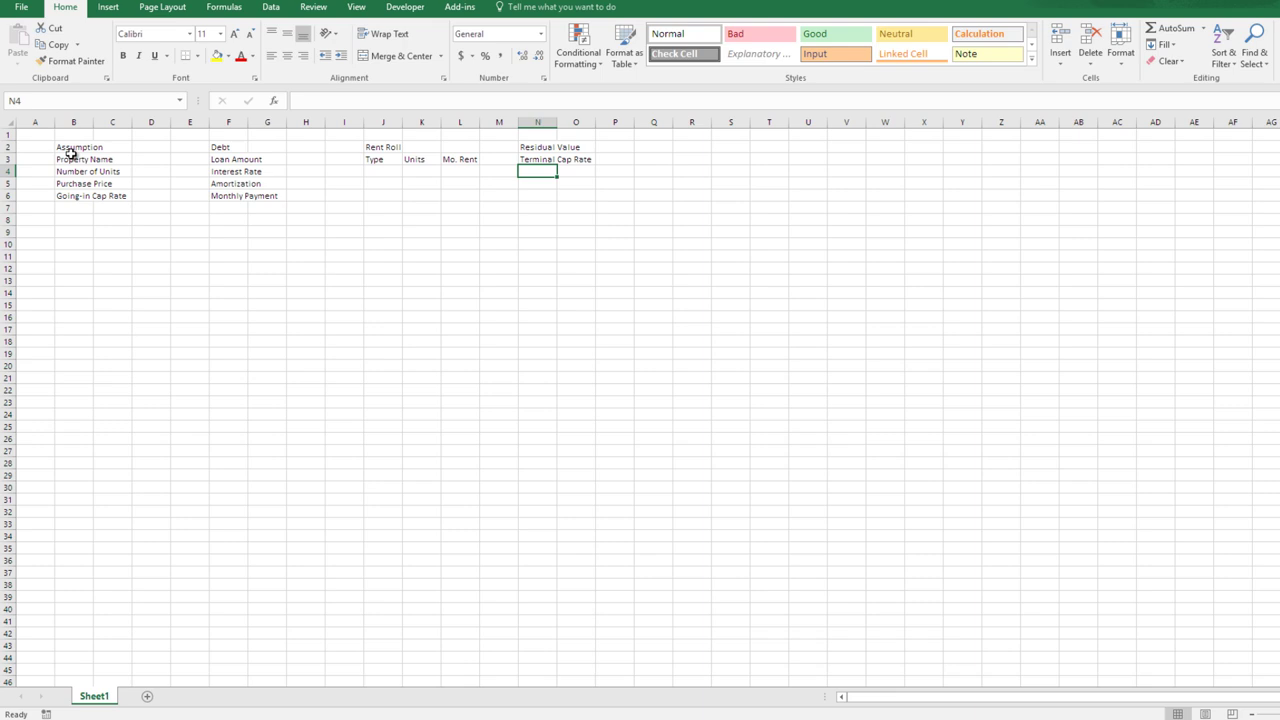
{"action": "type", "text": "Selling Costs"}
{"action": "key", "text": "Return"}
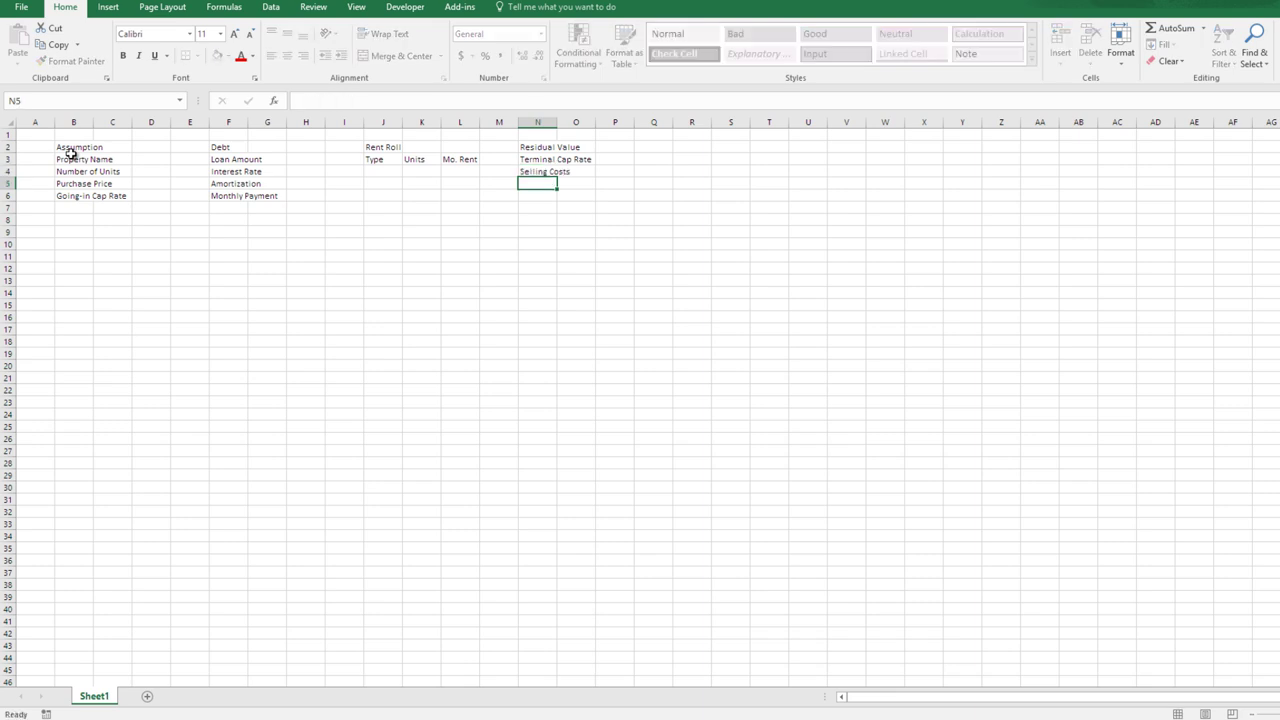
{"action": "key", "text": "Up"}
{"action": "key", "text": "Up"}
{"action": "key", "text": "Up"}
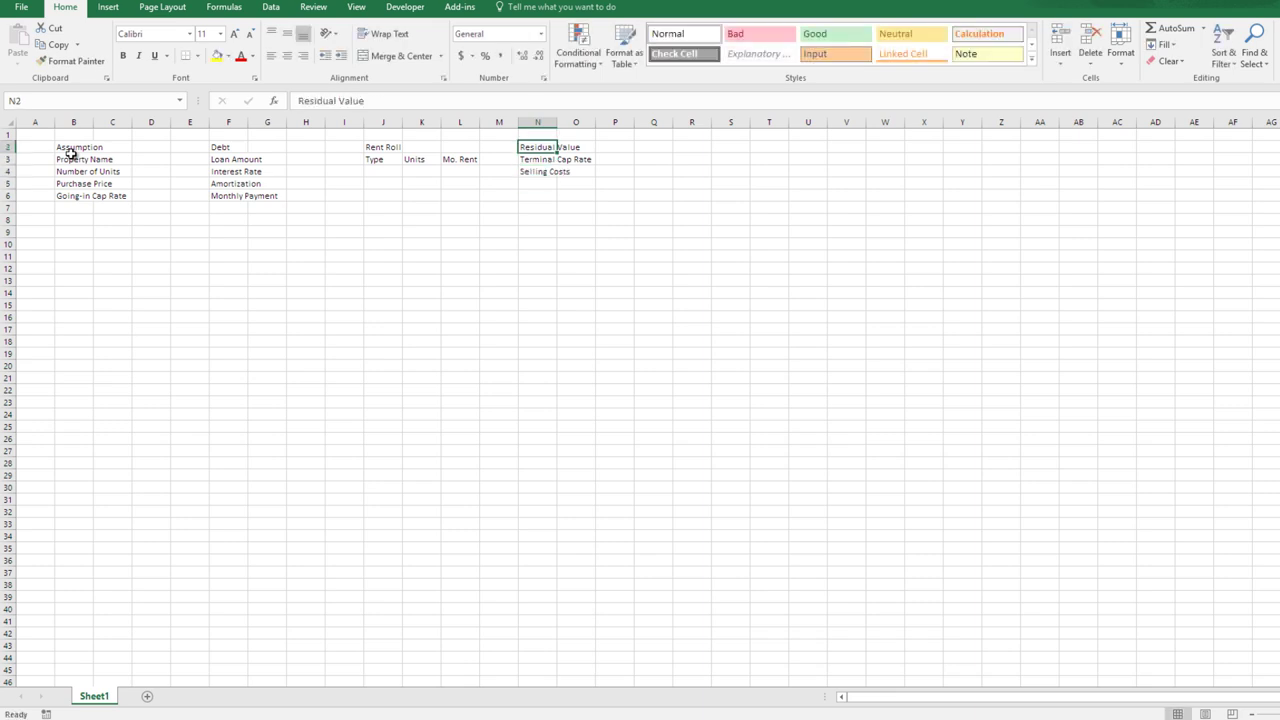
- Bold the four section headings in row 2, from B2 through N2
{"action": "key", "text": "ctrl+shift+Left"}
{"action": "key", "text": "ctrl+shift+Left"}
{"action": "key", "text": "ctrl+shift+Left"}
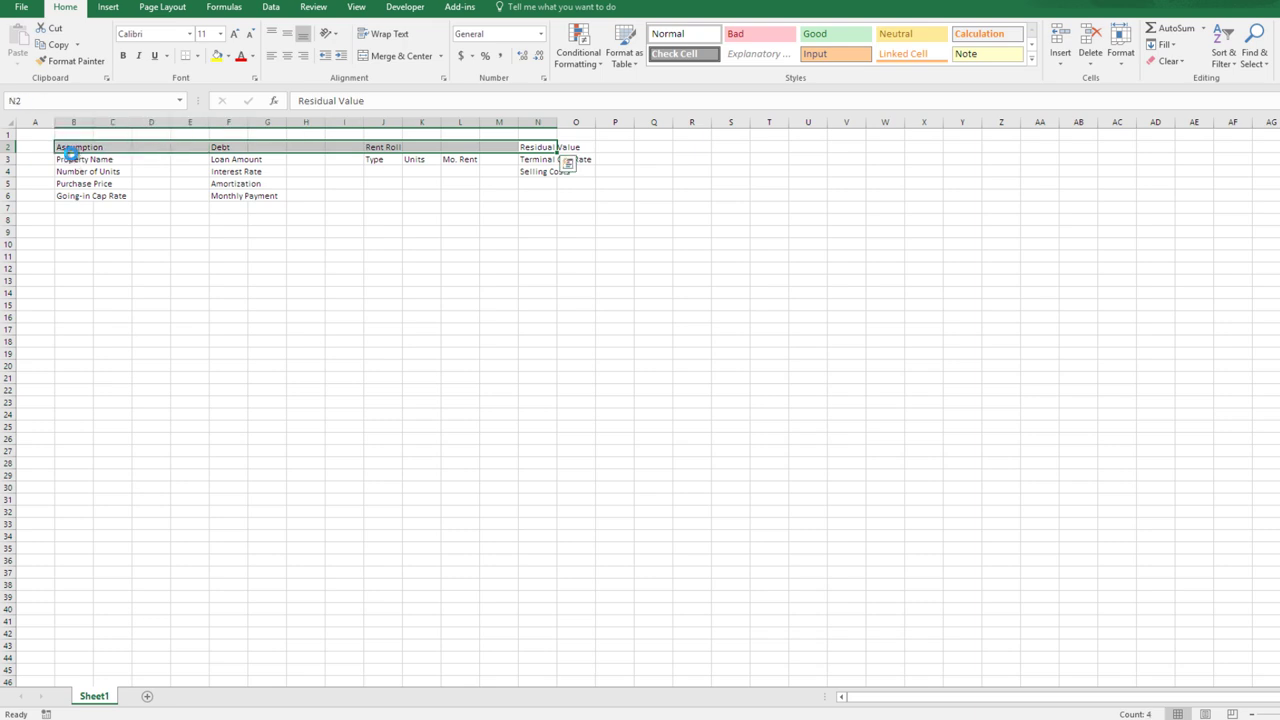
{"action": "key", "text": "ctrl+b"}
{"action": "key", "text": "ctrl+shift+Right"}
{"action": "key", "text": "ctrl+shift+Right"}
{"action": "key", "text": "ctrl+shift+Right"}
- Enter the property name "Election Heights" in D3 and give it a blue font
{"action": "key", "text": "Left"}
{"action": "key", "text": "Left"}
{"action": "key", "text": "Left"}
{"action": "key", "text": "Left"}
{"action": "key", "text": "Left"}
{"action": "key", "text": "Left"}
{"action": "key", "text": "Left"}
{"action": "key", "text": "Left"}
{"action": "key", "text": "Left"}
{"action": "key", "text": "Left"}
{"action": "key", "text": "Left"}
{"action": "key", "text": "Left"}
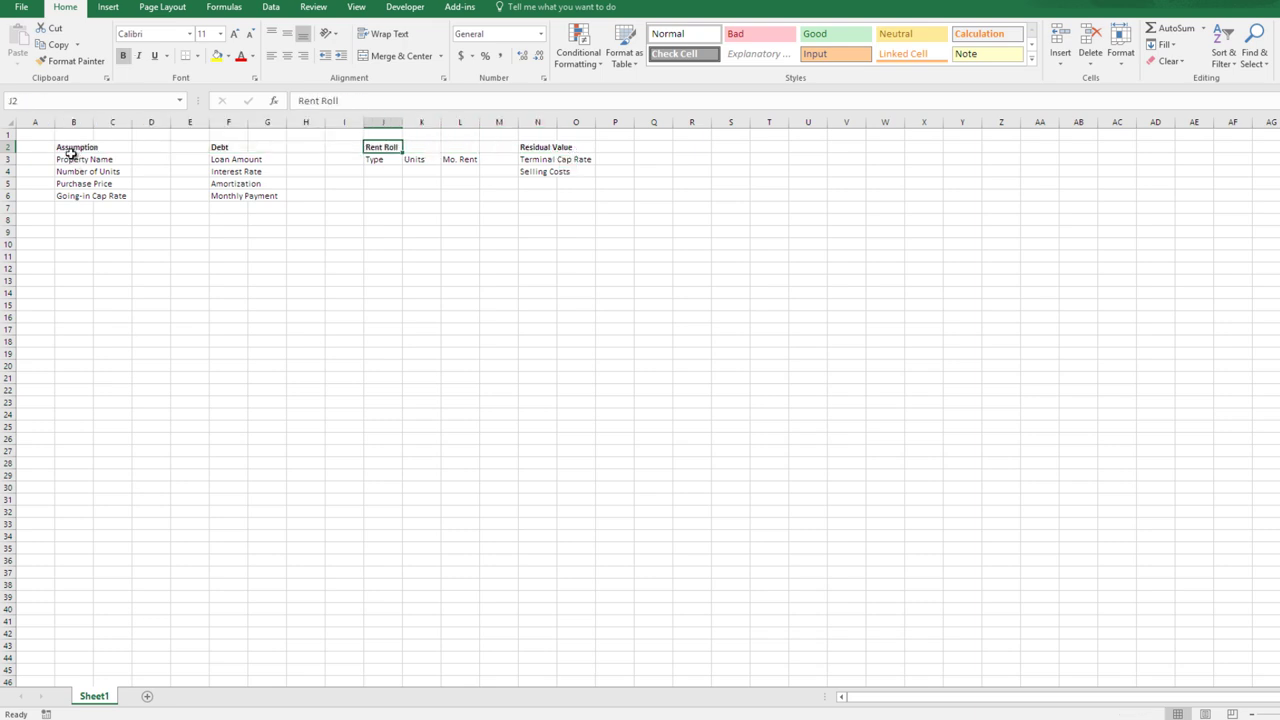
{"action": "key", "text": "Down"}
{"action": "key", "text": "Right"}
{"action": "key", "text": "Right"}
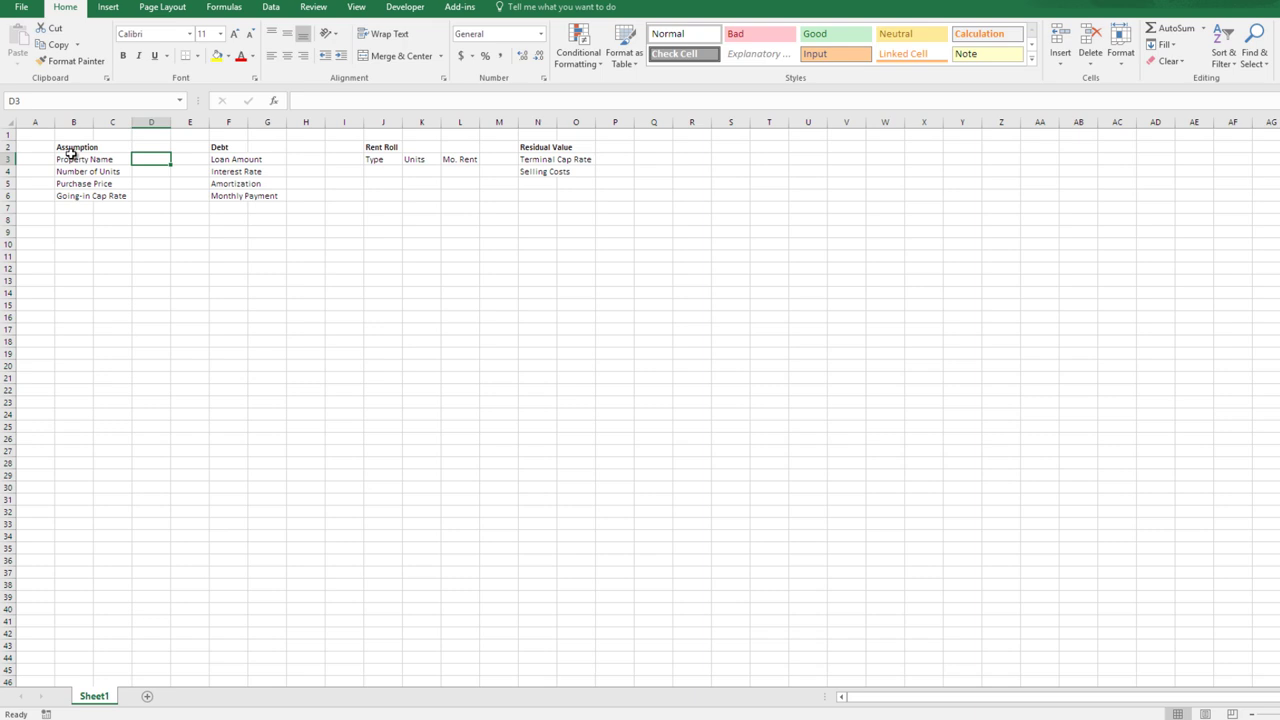
{"action": "type", "text": "El"}
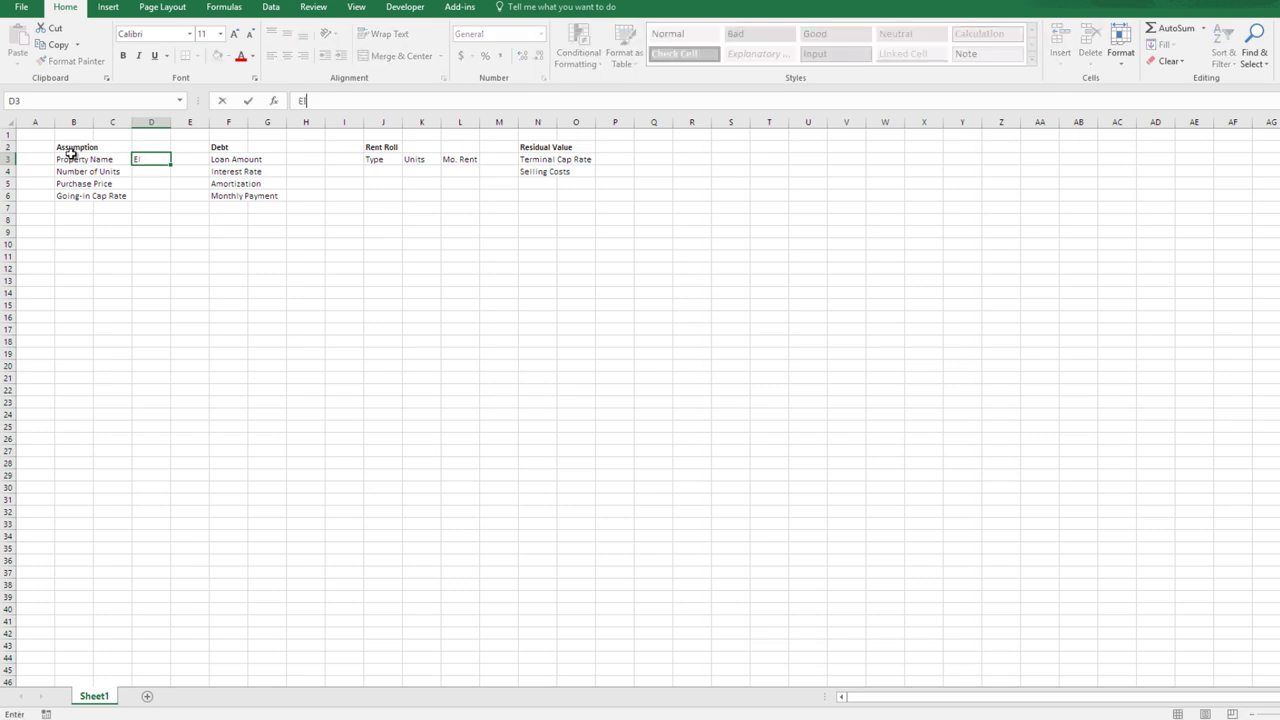
{"action": "type", "text": "ection Heights"}
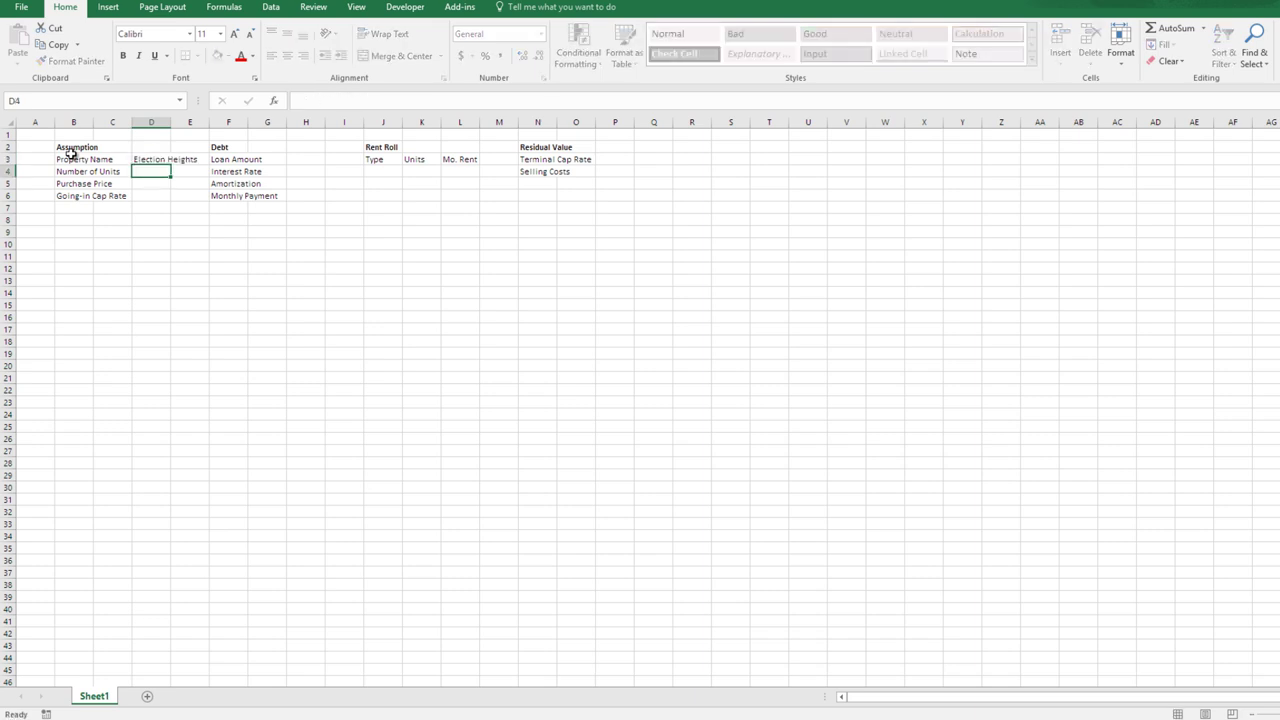
{"action": "key", "text": "ctrl+Return"}
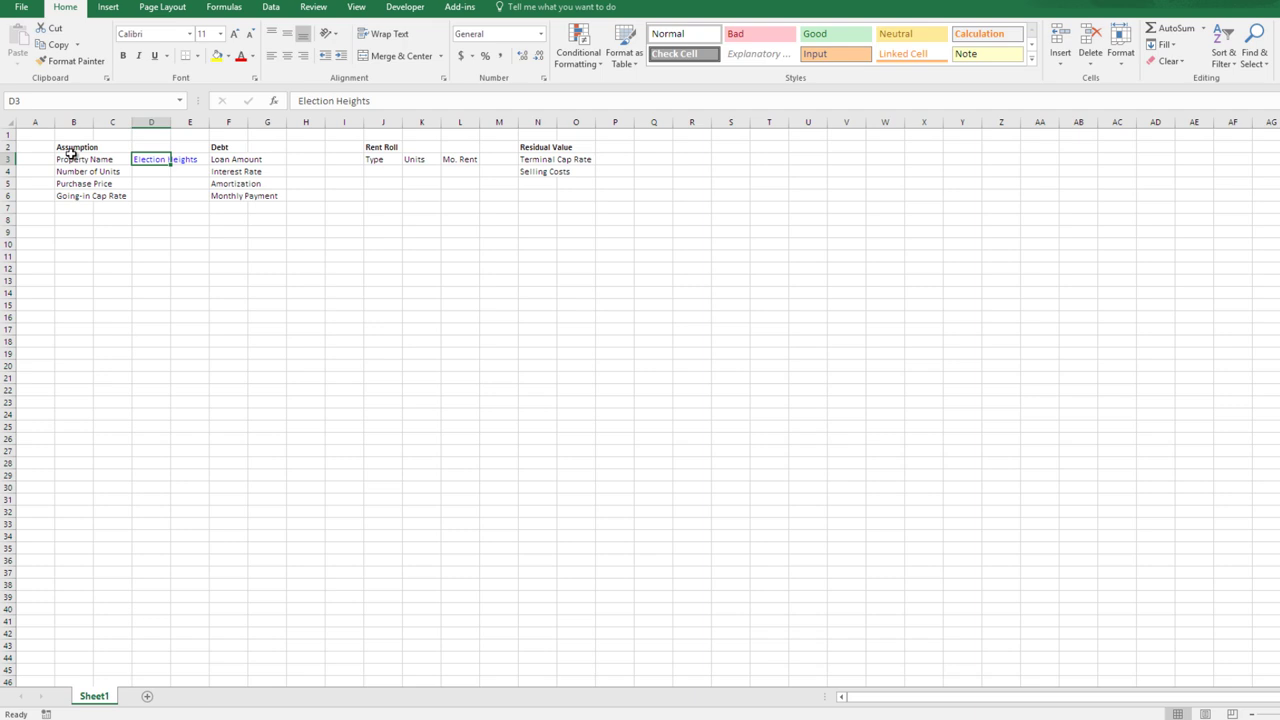
{"action": "key", "text": "Return"}
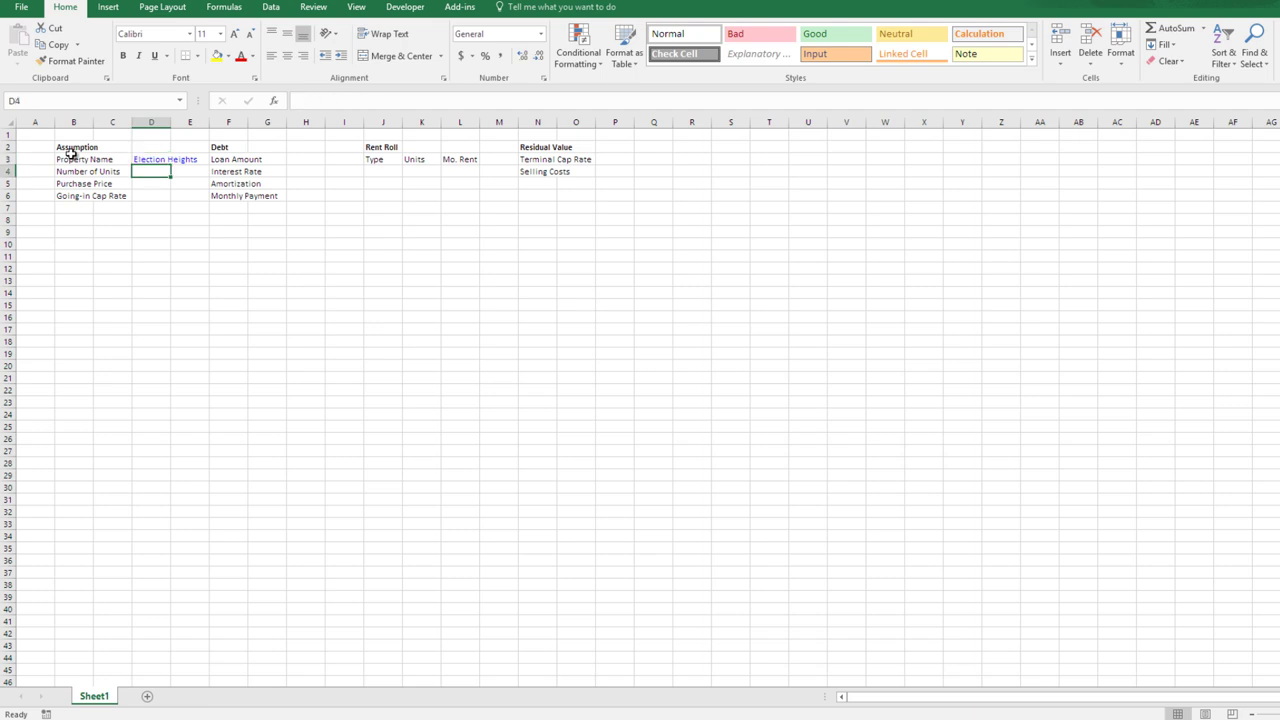
- List the unit types "Studio", "1bd/1ba" and "2bd/1ba" in J4:J6 under the Type header
{"action": "key", "text": "Right"}
{"action": "key", "text": "Right"}
{"action": "key", "text": "Right"}
{"action": "key", "text": "Right"}
{"action": "key", "text": "Right"}
{"action": "key", "text": "Right"}
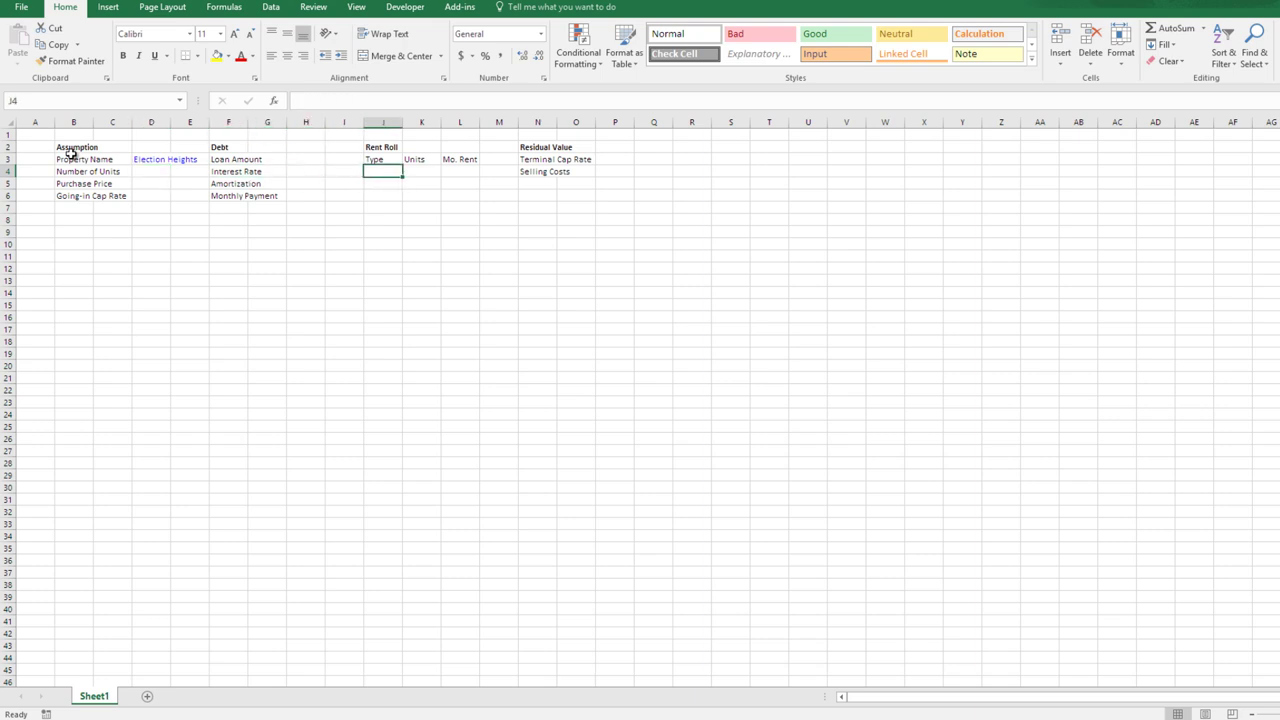
{"action": "type", "text": "Studio"}
{"action": "key", "text": "Return"}
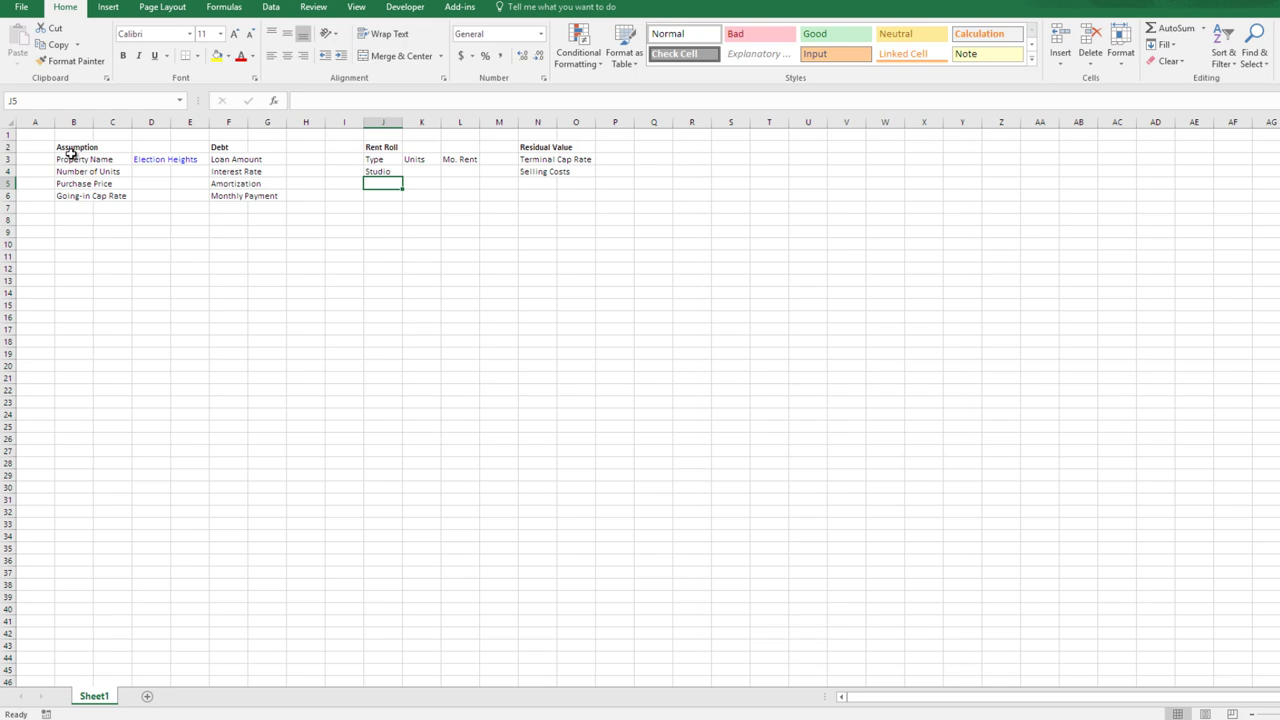
{"action": "type", "text": "1bd/1ba"}
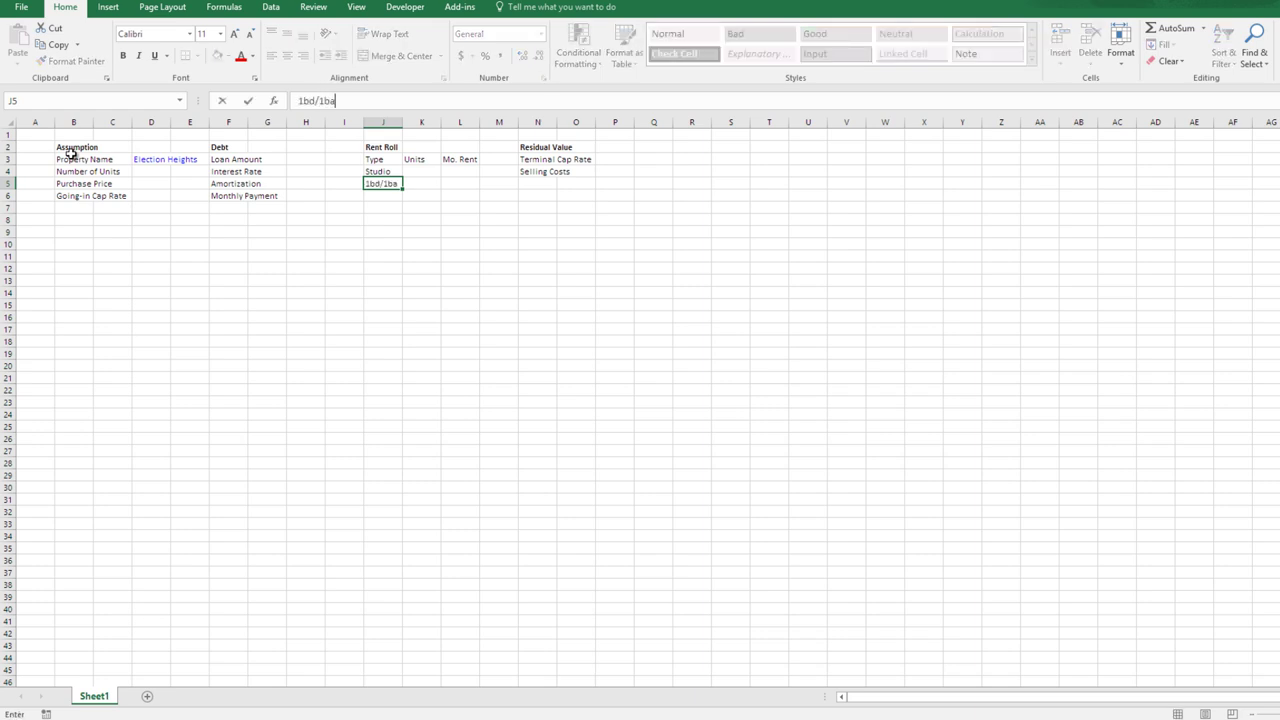
{"action": "key", "text": "Return"}
{"action": "type", "text": "2bd/1"}
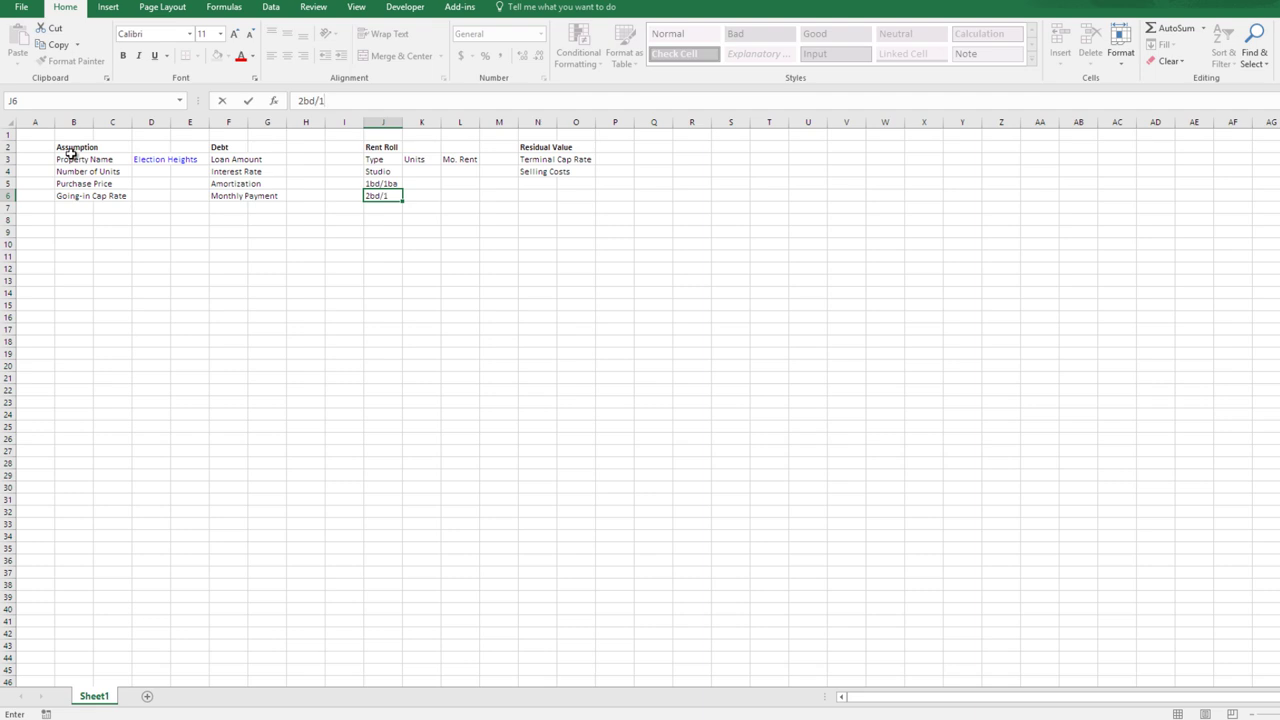
{"action": "type", "text": "ba"}
{"action": "key", "text": "ctrl+Return"}
- Color the unit types in J4:J6 blue and enter the label "Total" in J7
{"action": "key", "text": "shift+Up"}
{"action": "key", "text": "shift+Up"}
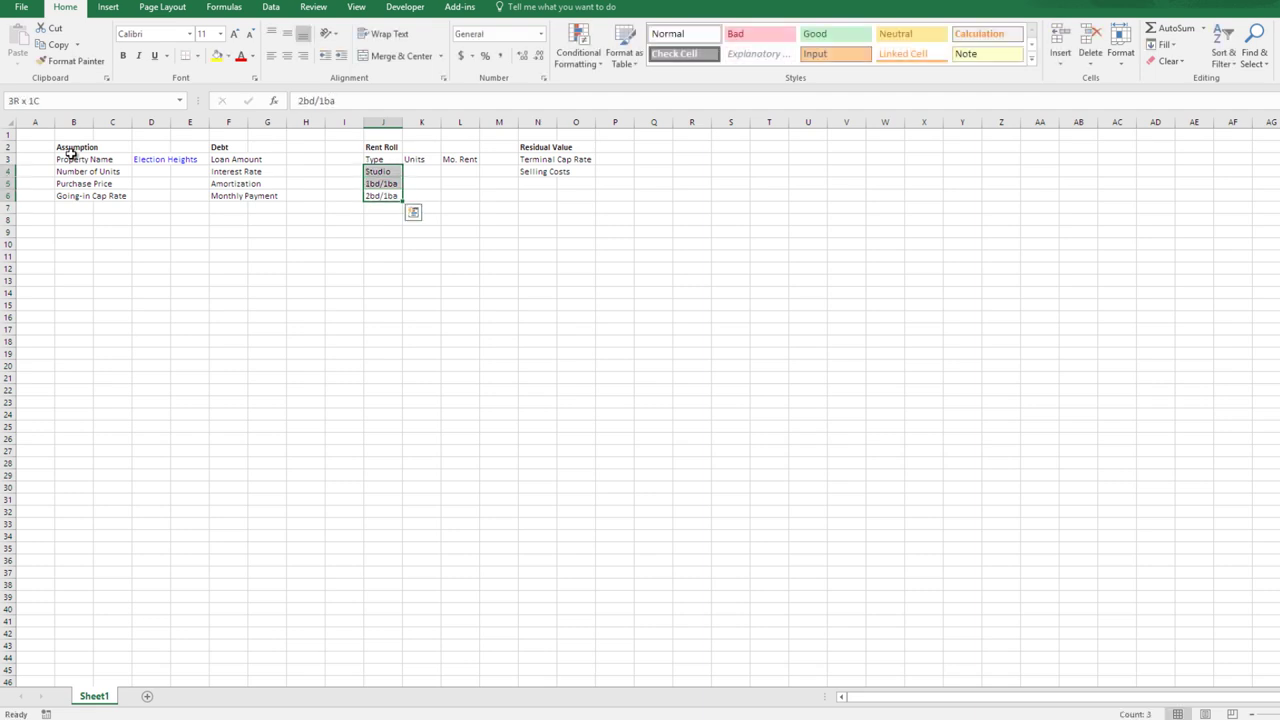
{"action": "key", "text": "ctrl+shift+b"}
{"action": "key", "text": "Down"}
{"action": "type", "text": "Total"}
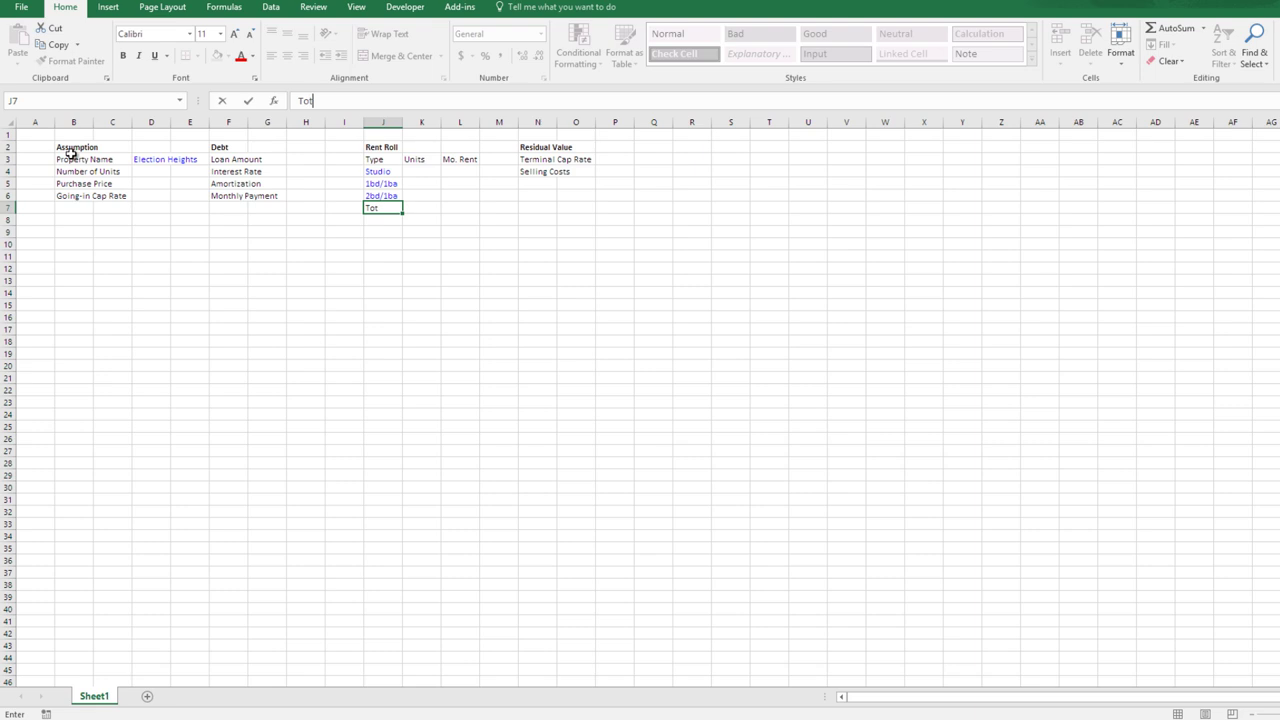
{"action": "key", "text": "Return"}
- Enter the unit counts 15, 25 and 10 in K4:K6 in a blue font
{"action": "key", "text": "Up"}
{"action": "key", "text": "Up"}
{"action": "key", "text": "Up"}
{"action": "key", "text": "Up"}
{"action": "key", "text": "Up"}
{"action": "key", "text": "Right"}
{"action": "key", "text": "Down"}
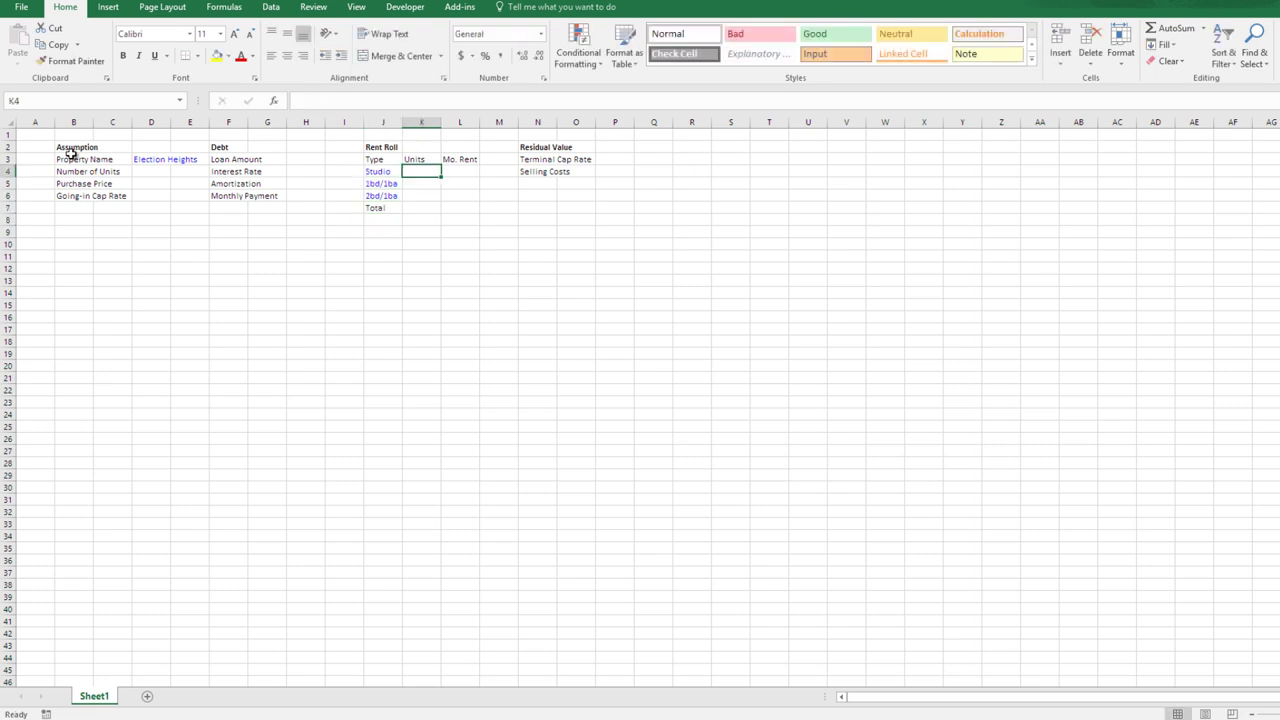
{"action": "key", "text": "shift+Down"}
{"action": "key", "text": "shift+Down"}
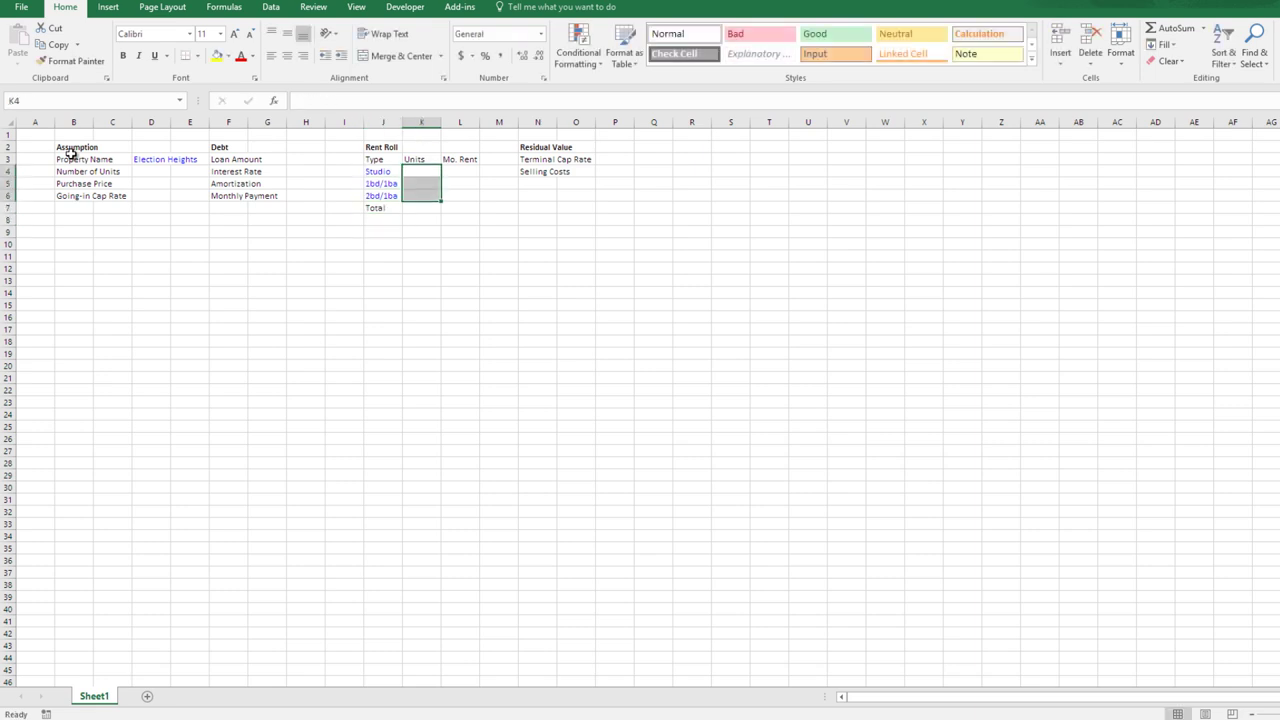
{"action": "key", "text": "shift+Up"}
{"action": "key", "text": "shift+Up"}
{"action": "type", "text": "15"}
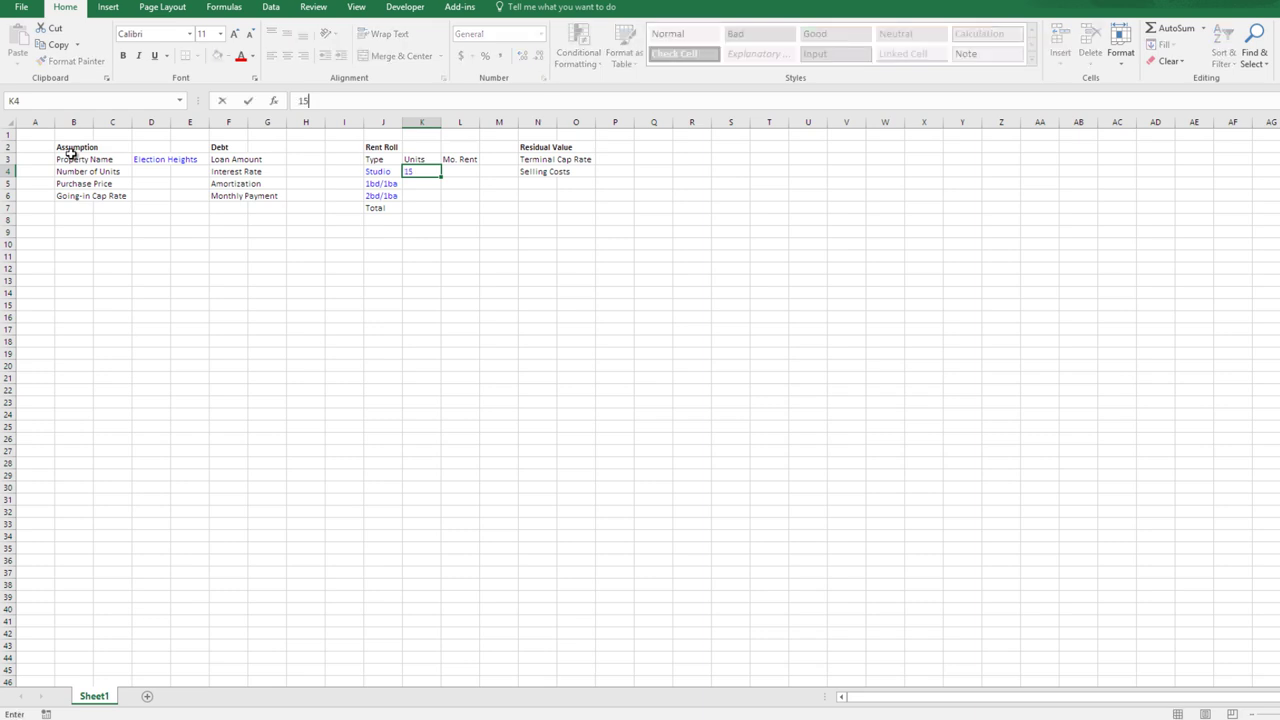
{"action": "key", "text": "Return"}
{"action": "type", "text": "252"}
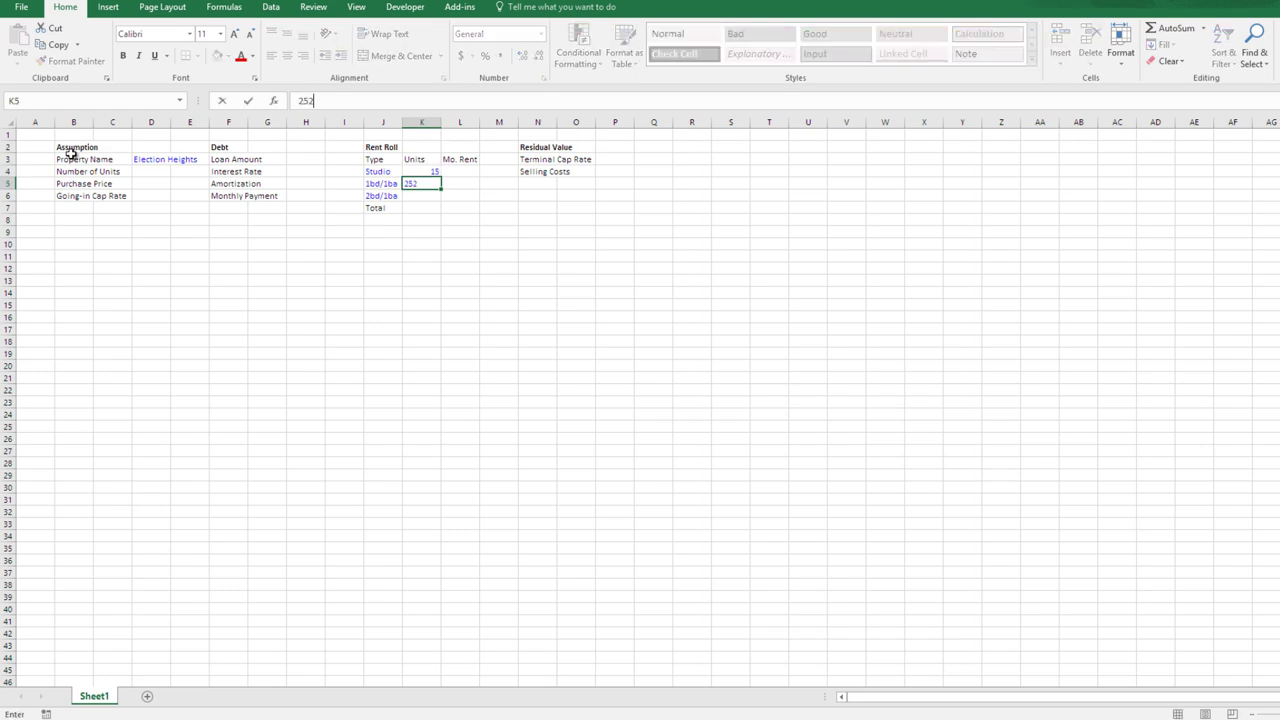
{"action": "key", "text": "BackSpace"}
{"action": "key", "text": "Return"}
{"action": "type", "text": "10"}
{"action": "key", "text": "Return"}
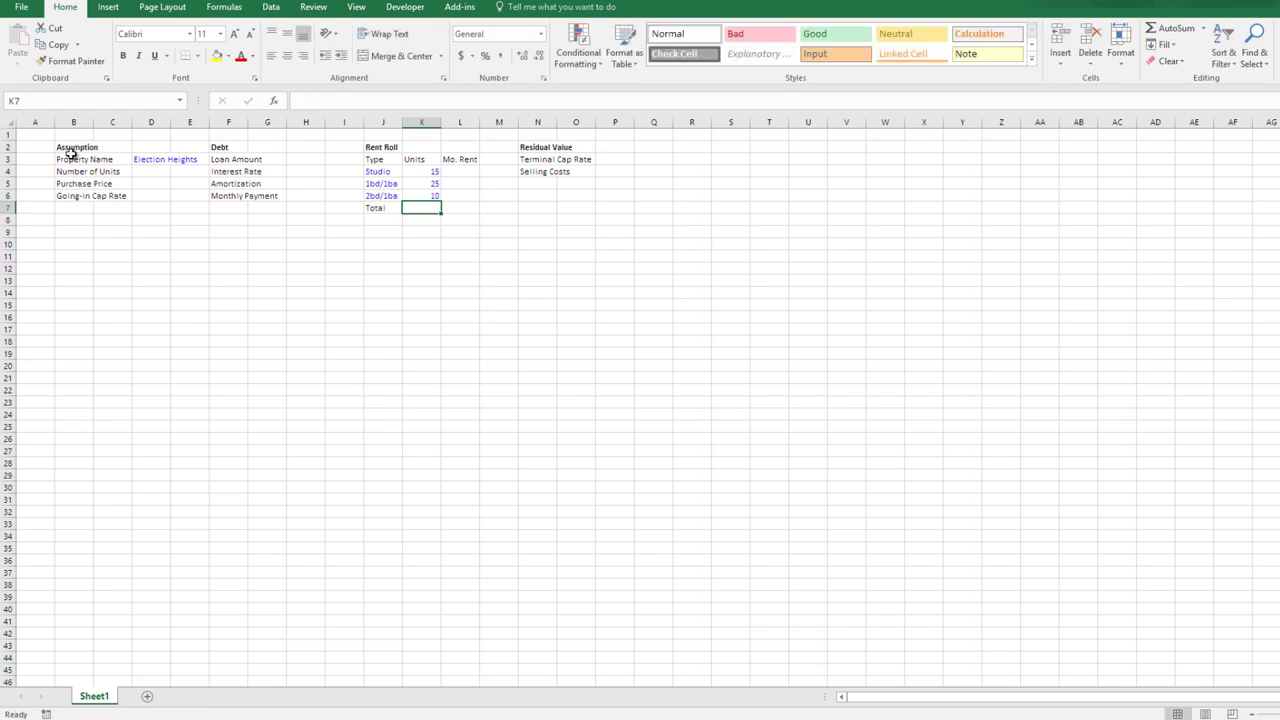
- Sum K4:K6 in K7 and underline the 2bd/1ba entries in J6:K6
{"action": "key", "text": "alt+equal"}
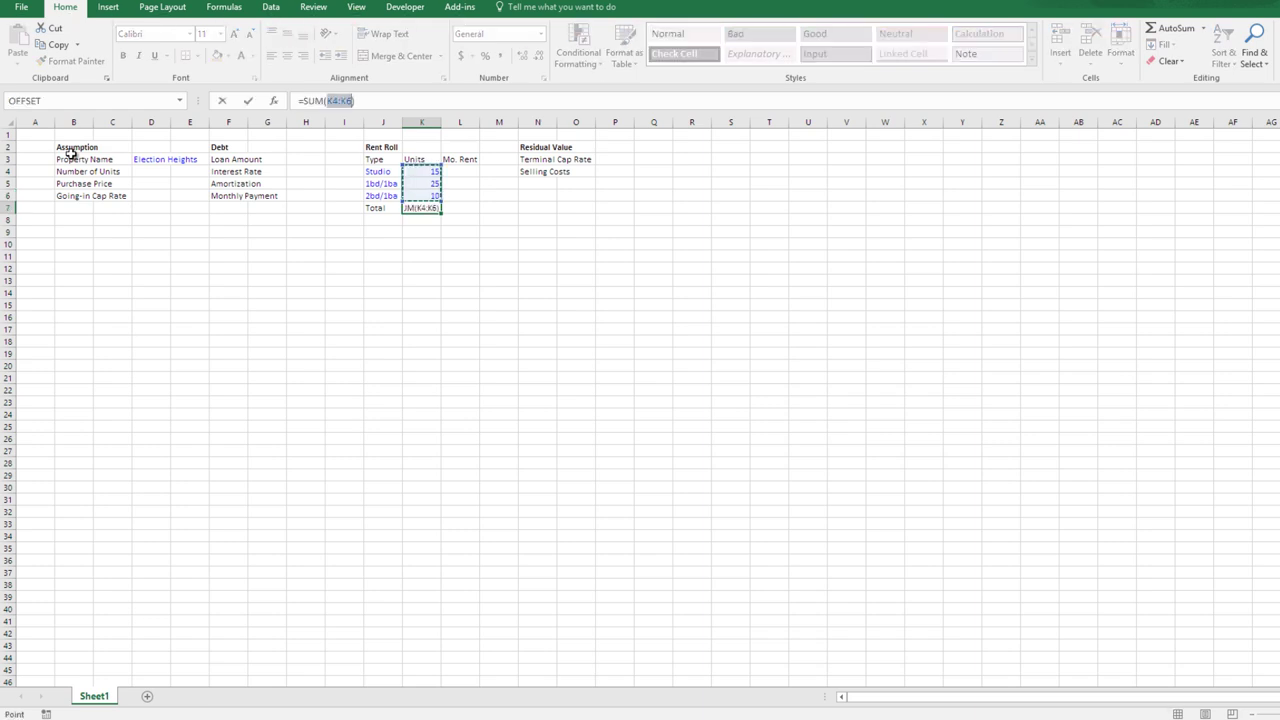
{"action": "key", "text": "Return"}
{"action": "key", "text": "Up"}
{"action": "key", "text": "Left"}
{"action": "key", "text": "Up"}
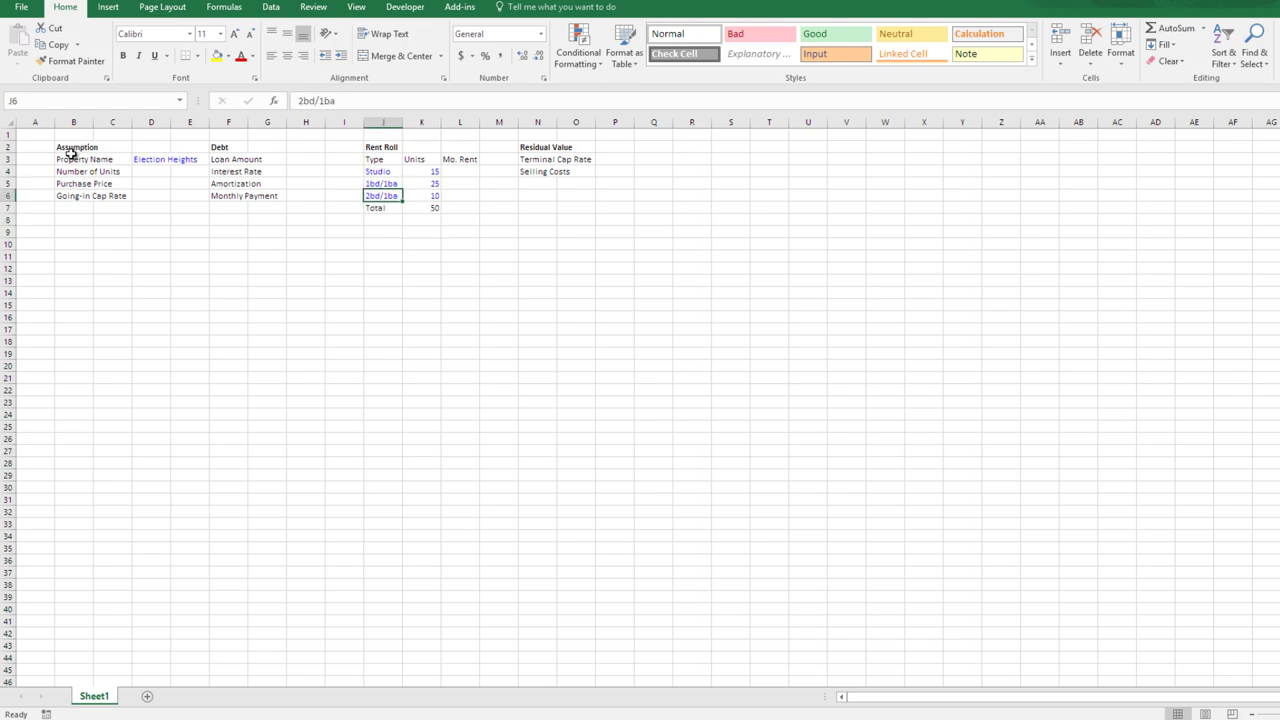
{"action": "key", "text": "shift+Right"}
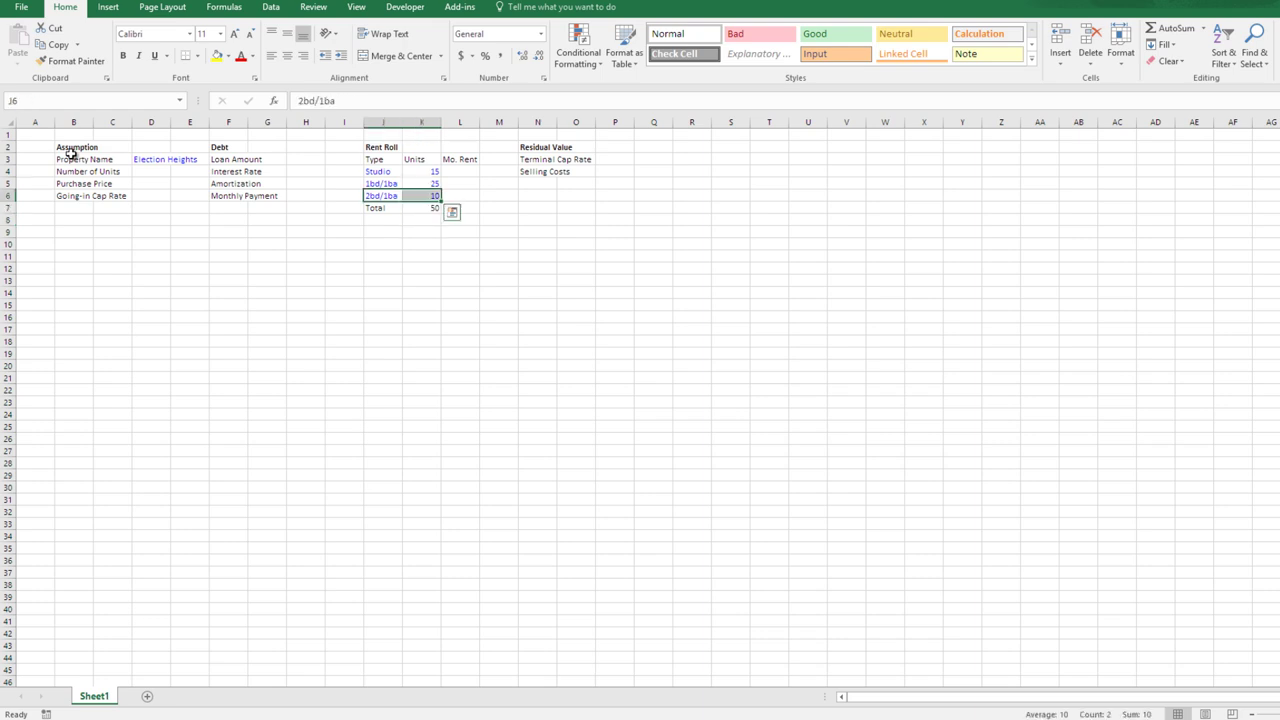
{"action": "key", "text": "shift+Left"}
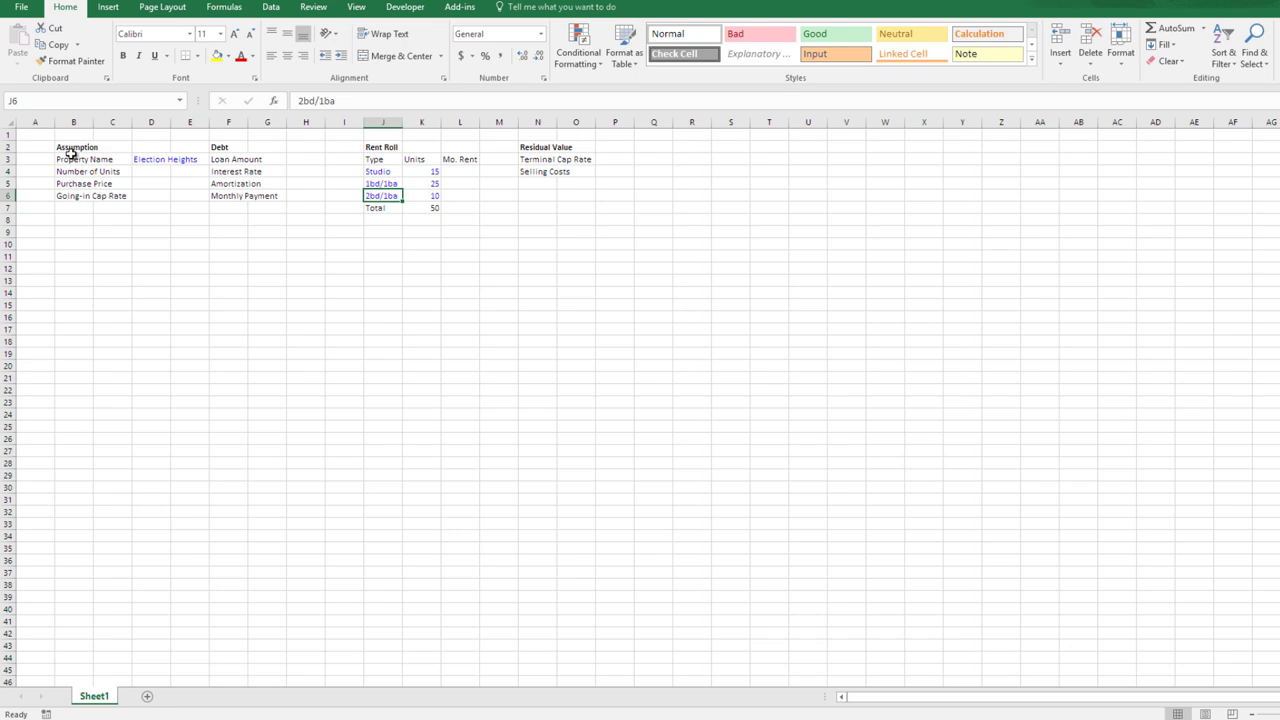
{"action": "key", "text": "shift+Right"}
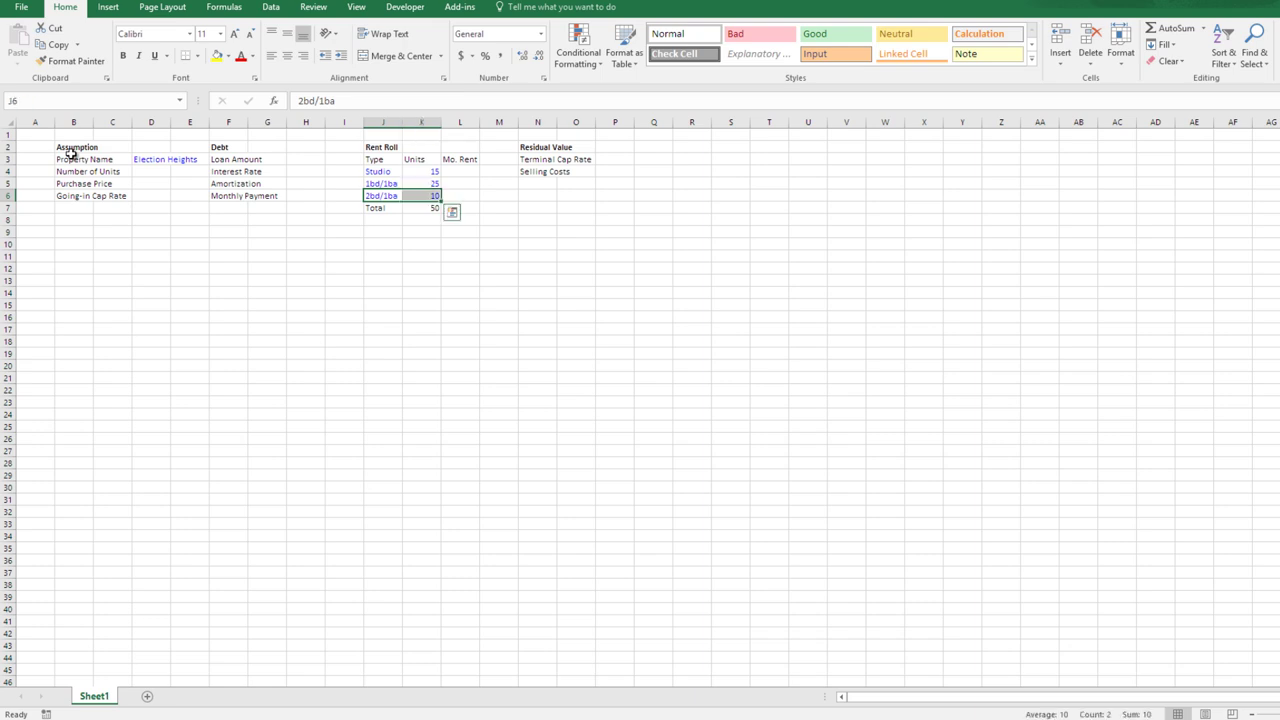
{"action": "key", "text": "ctrl+u"}
{"action": "key", "text": "shift+Left"}
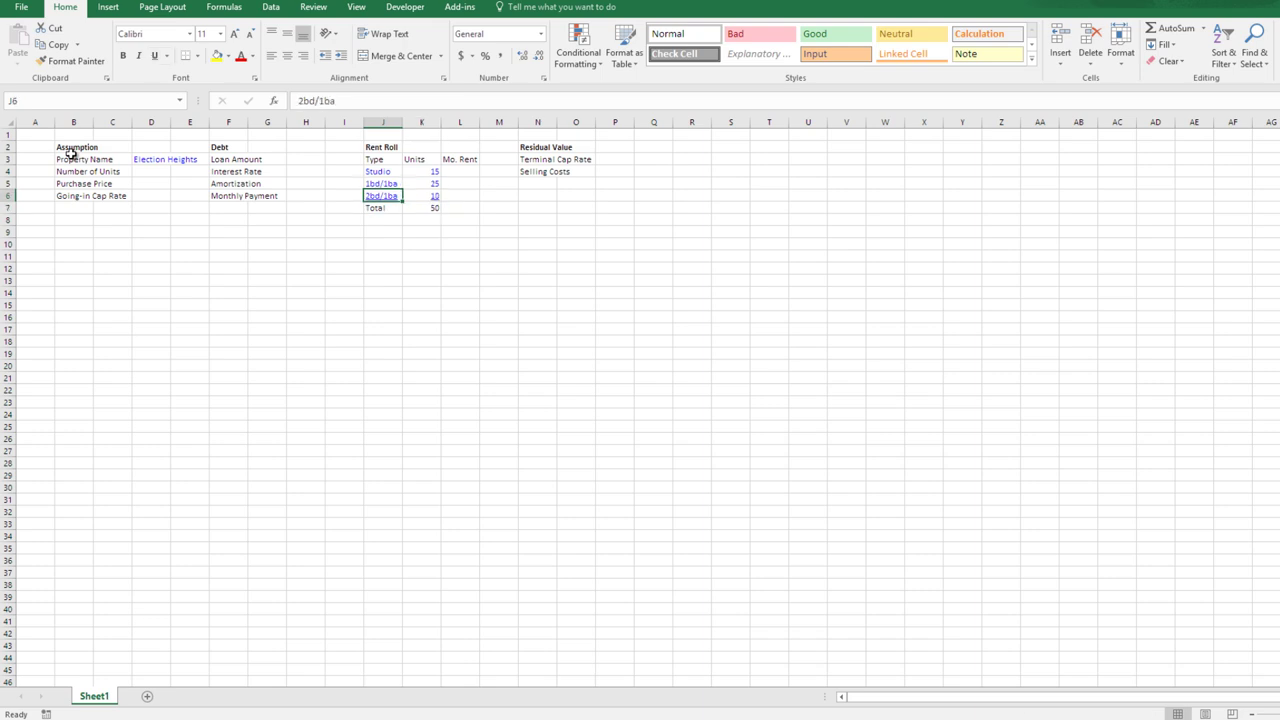
{"action": "key", "text": "Right"}
{"action": "key", "text": "Down"}
{"action": "key", "text": "Left"}
{"action": "key", "text": "Up"}
{"action": "key", "text": "Down"}
{"action": "key", "text": "Right"}
{"action": "key", "text": "Up"}
{"action": "key", "text": "Up"}
{"action": "key", "text": "Up"}
{"action": "key", "text": "Up"}
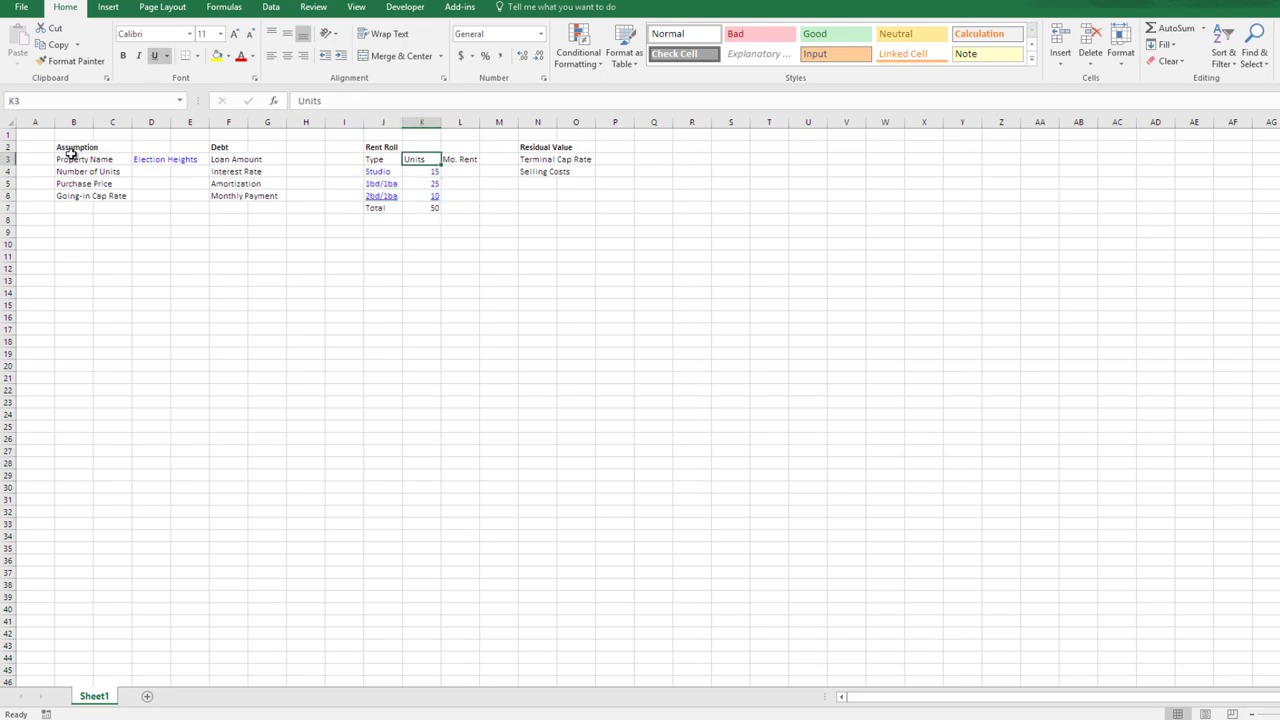
{"action": "key", "text": "Left"}
{"action": "key", "text": "Down"}
{"action": "key", "text": "Up"}
{"action": "key", "text": "Right"}
- Enter the monthly rents 1200, 1500 and 1800 in L4:L6 as blue currency values
{"action": "key", "text": "Down"}
{"action": "key", "text": "Right"}
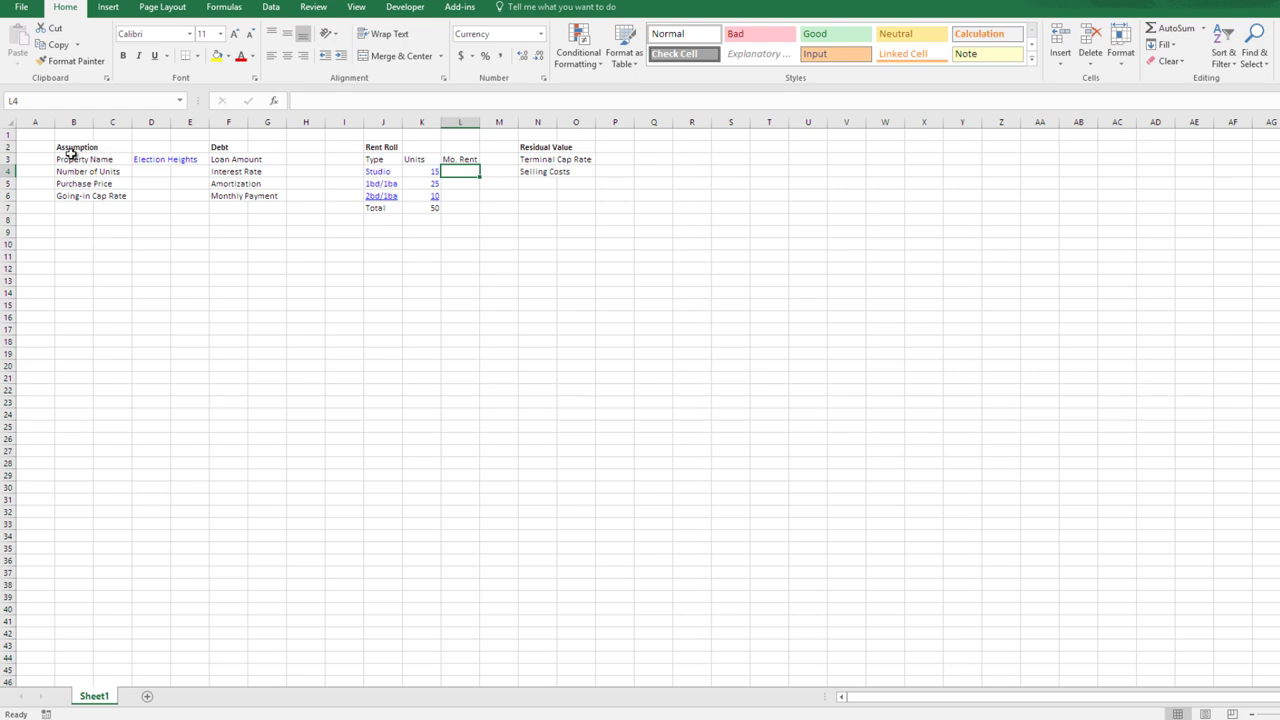
{"action": "key", "text": "shift+Down"}
{"action": "key", "text": "shift+Down"}
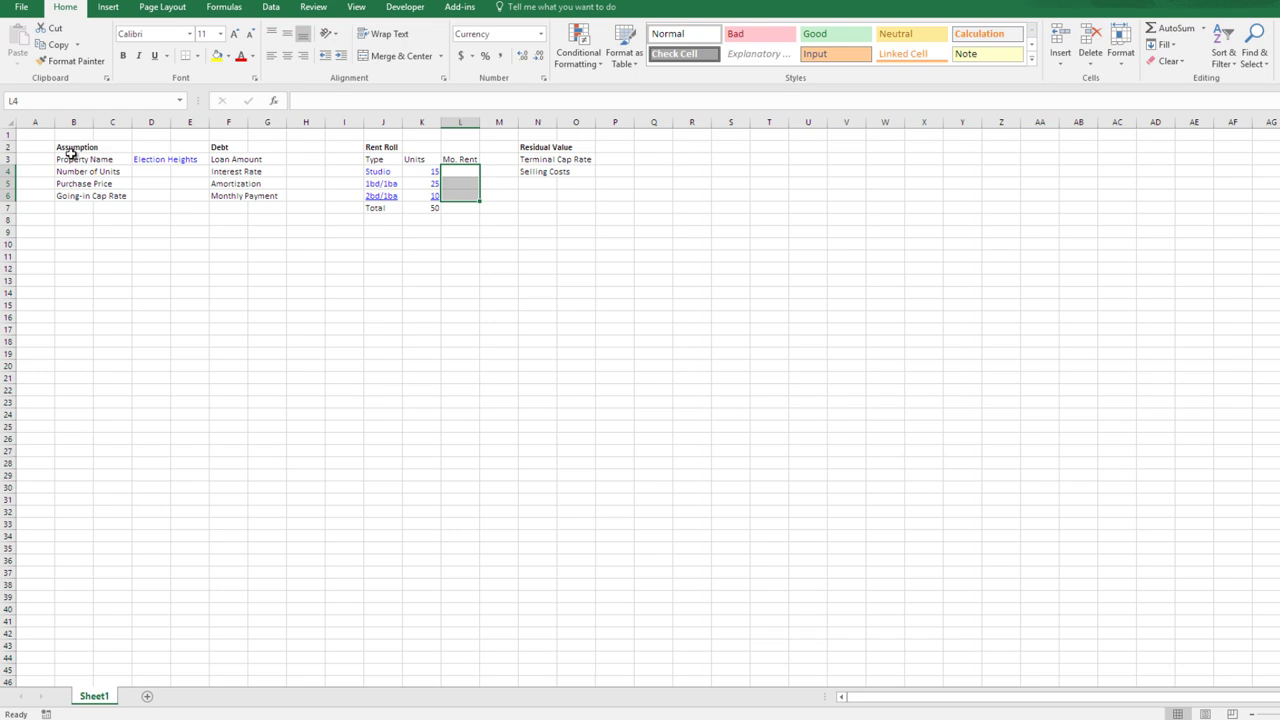
{"action": "key", "text": "shift+Up"}
{"action": "key", "text": "shift+Up"}
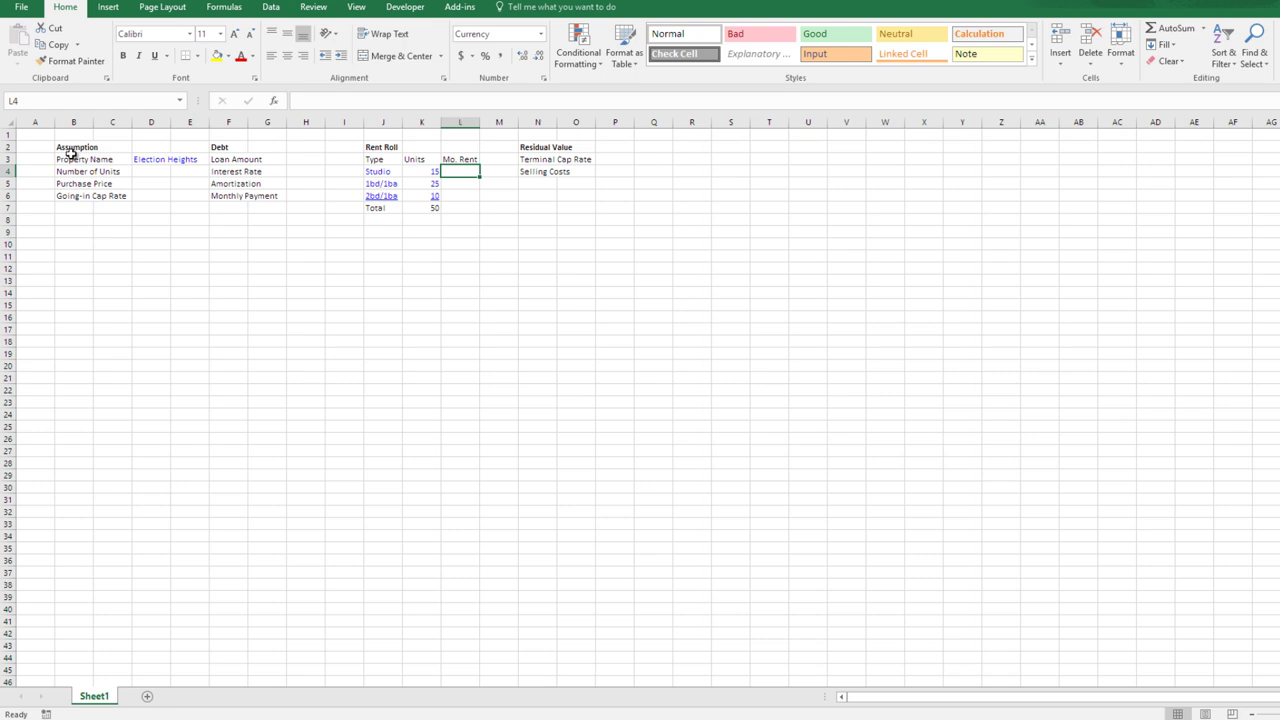
{"action": "key", "text": "shift+Down"}
{"action": "key", "text": "shift+Down"}
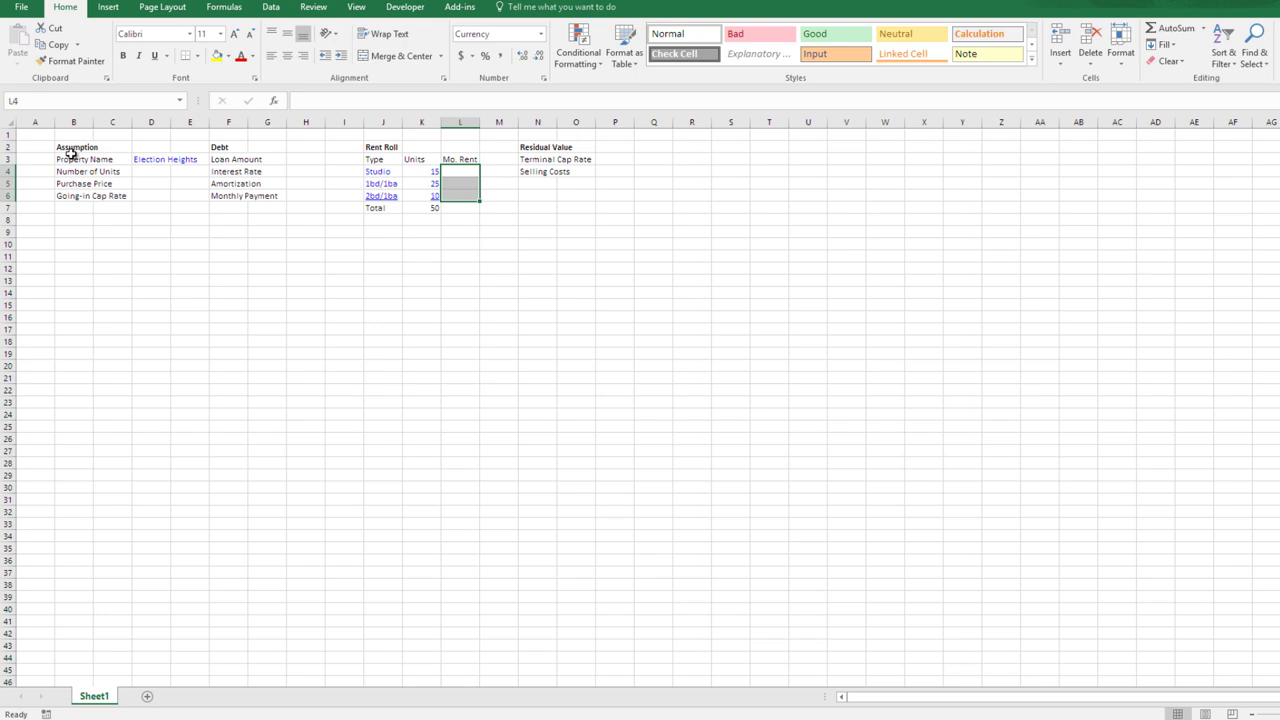
{"action": "key", "text": "shift+Up"}
{"action": "key", "text": "shift+Up"}
{"action": "type", "text": "1200"}
{"action": "key", "text": "Return"}
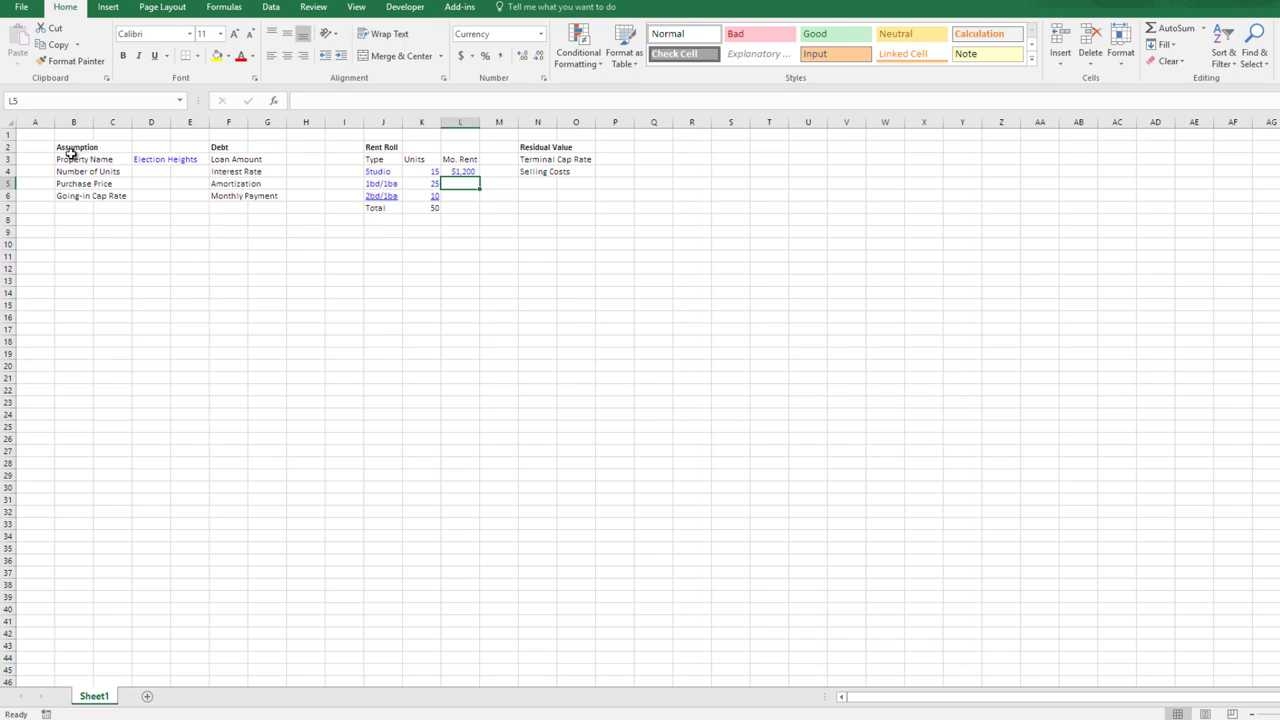
{"action": "type", "text": "1500"}
{"action": "key", "text": "ctrl+Return"}
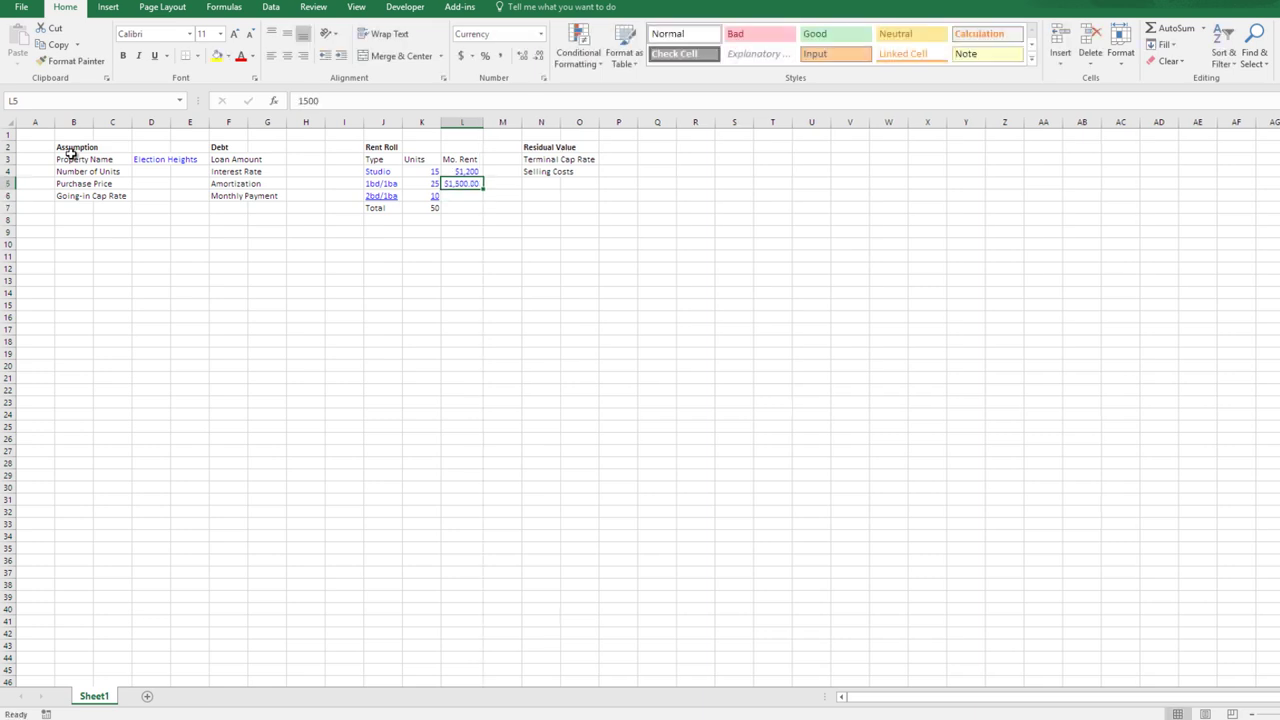
{"action": "key", "text": "Down"}
{"action": "type", "text": "1800"}
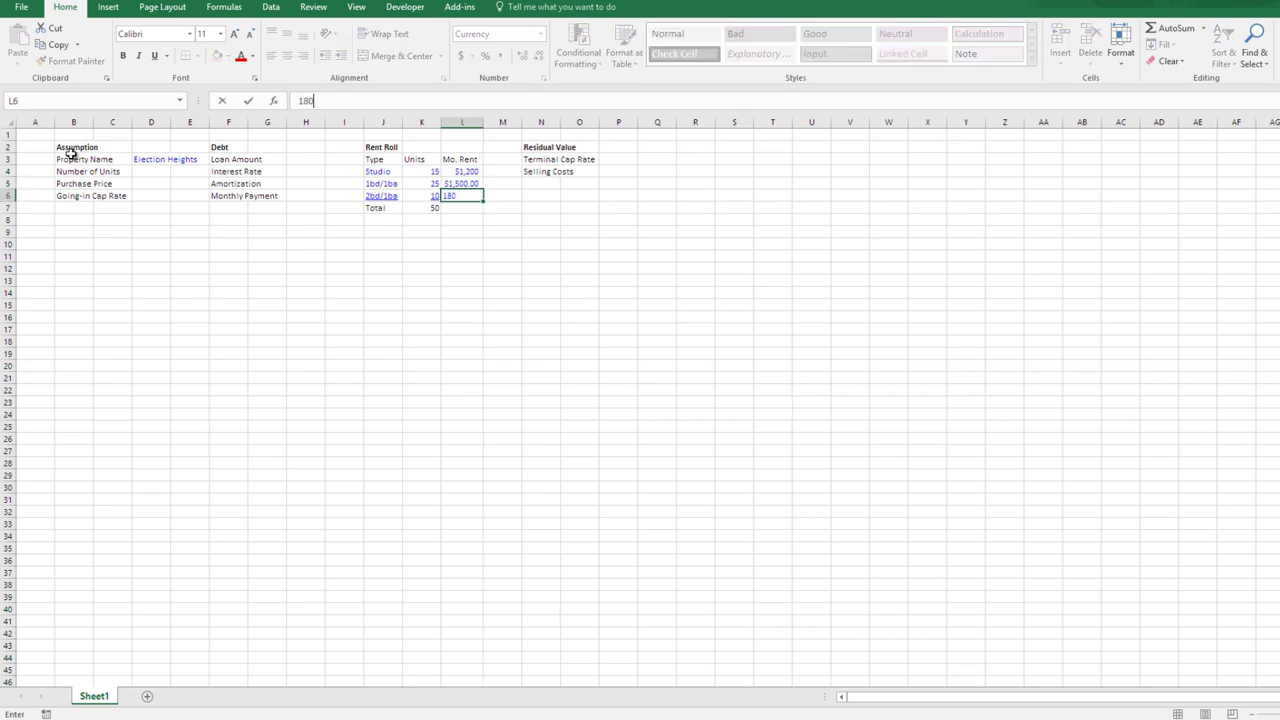
{"action": "key", "text": "ctrl+Return"}
- Remove both decimal places from the rents in L5:L6
{"action": "key", "text": "shift+Up"}
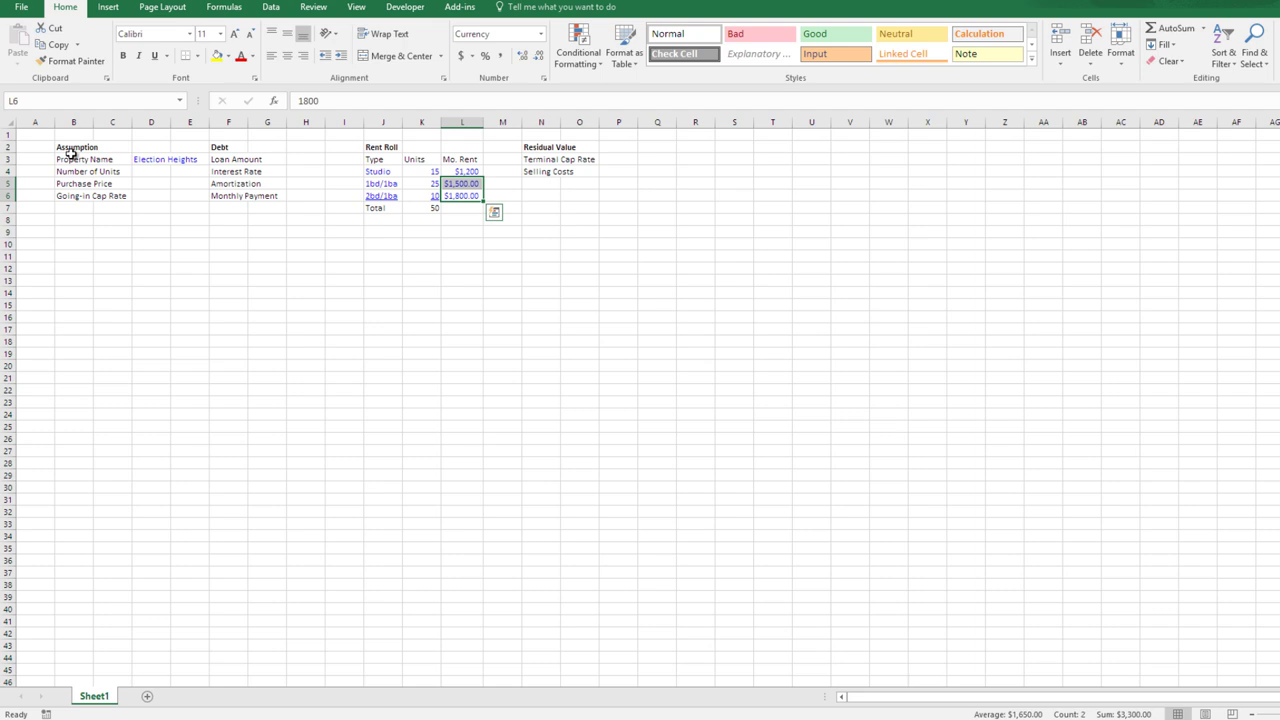
{"action": "key", "text": "alt+h"}
{"action": "key", "text": "9"}
{"action": "key", "text": "9"}
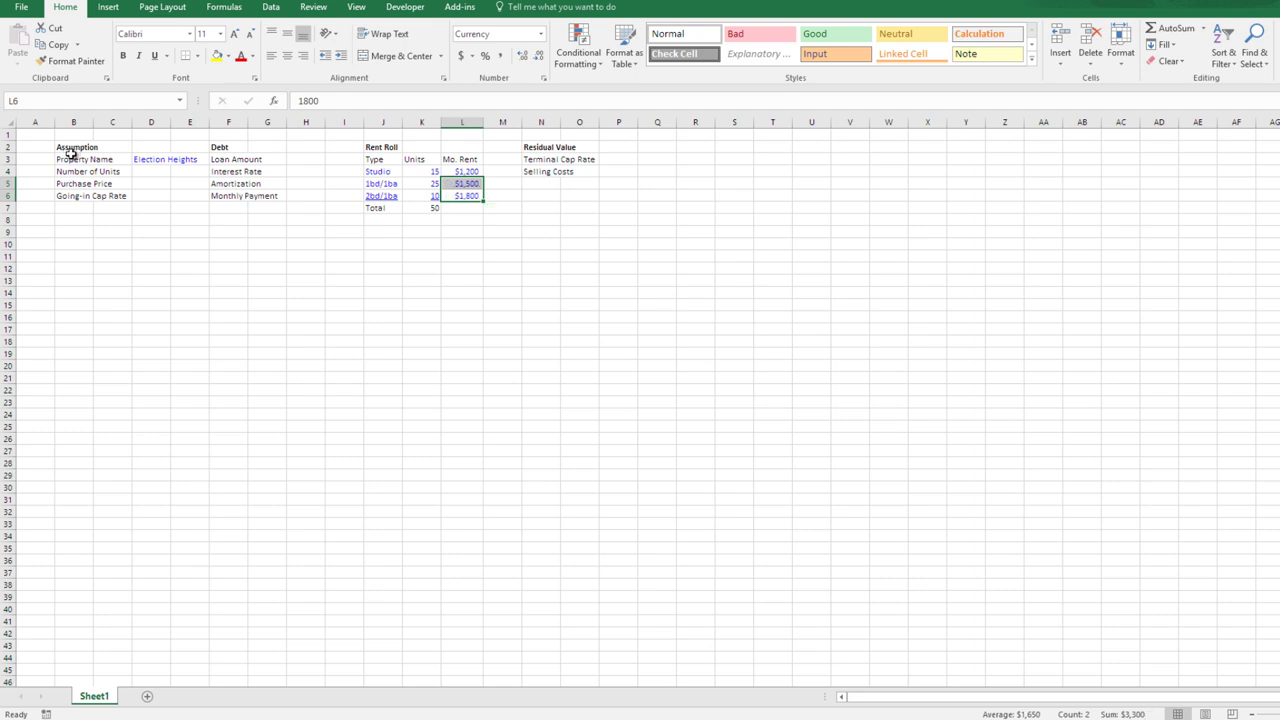
{"action": "key", "text": "shift+Down"}
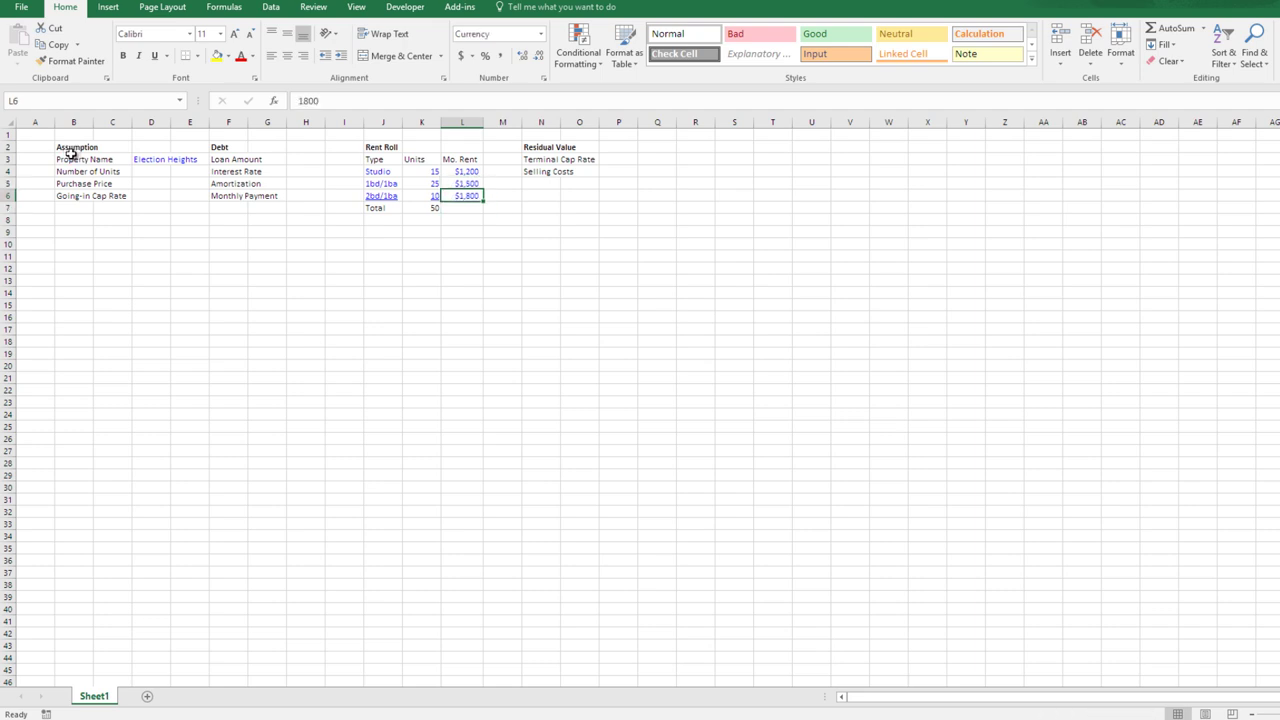
- Calculate the total monthly rent in L7 with SUMPRODUCT of the rents L4:L6 and the unit counts K4:K6
{"action": "key", "text": "Down"}
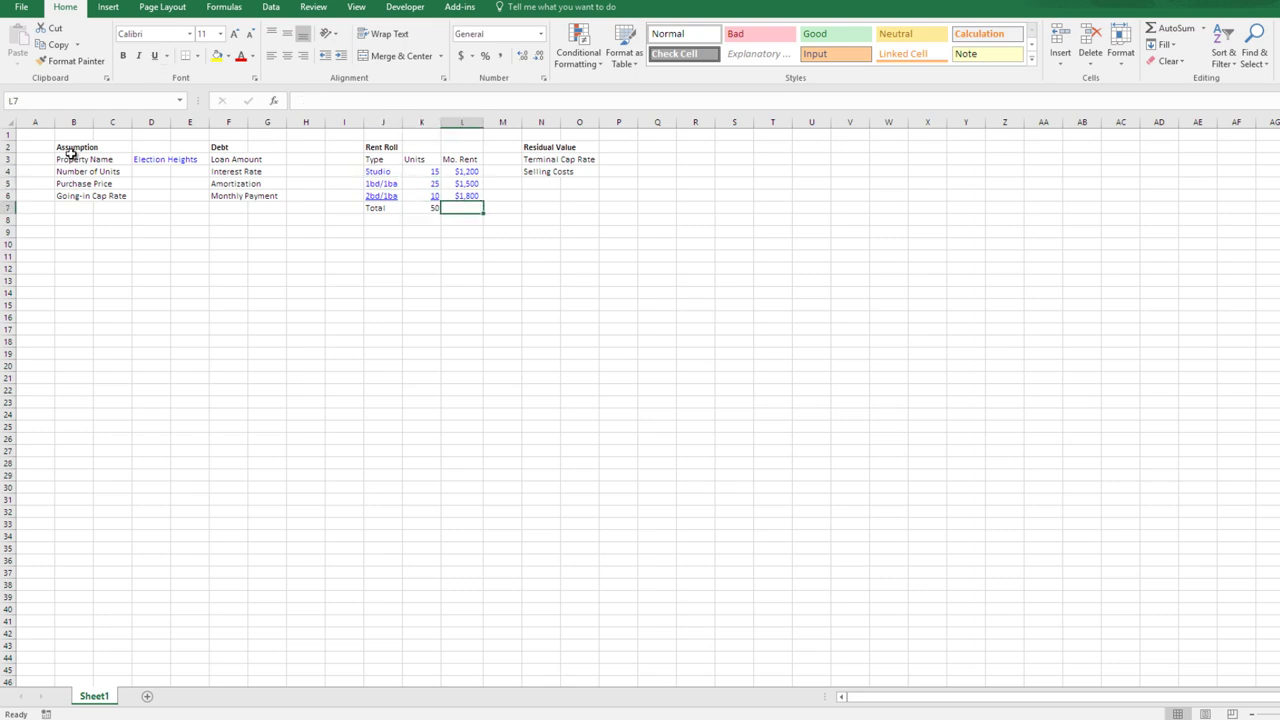
{"action": "type", "text": "=sump"}
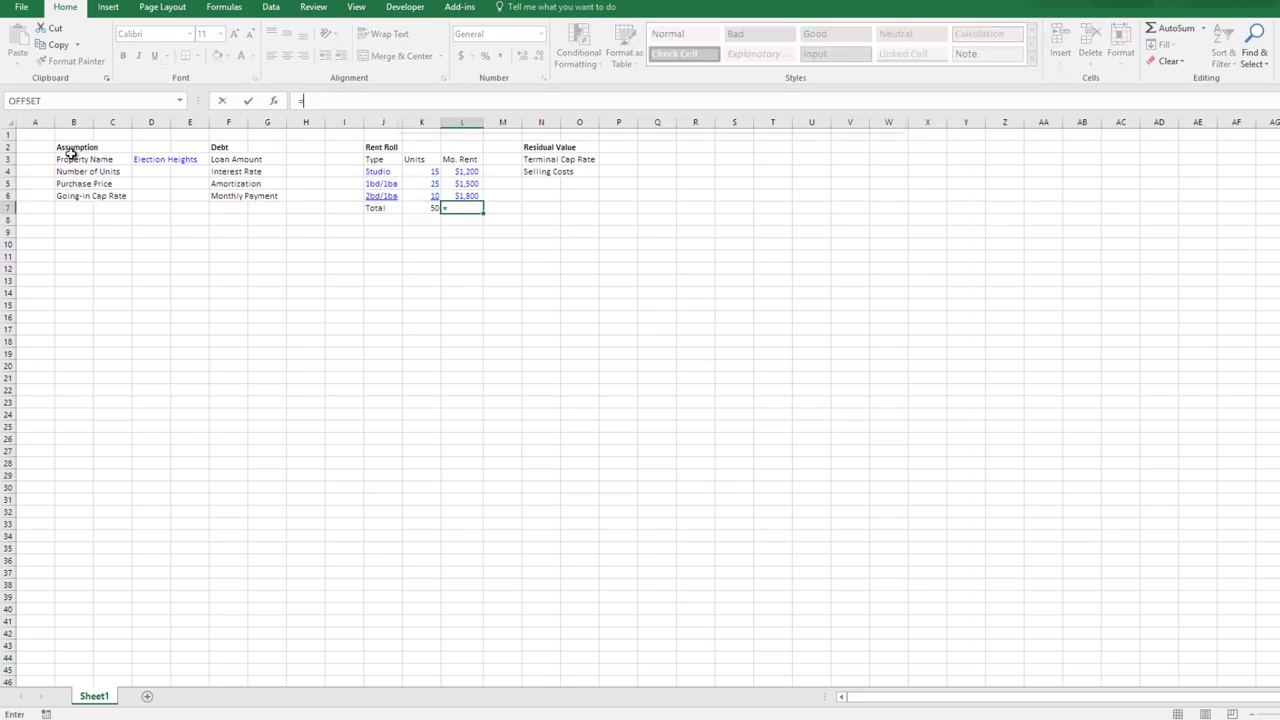
{"action": "key", "text": "Tab"}
{"action": "key", "text": "Up"}
{"action": "key", "text": "shift+Up"}
{"action": "key", "text": "shift+Up"}
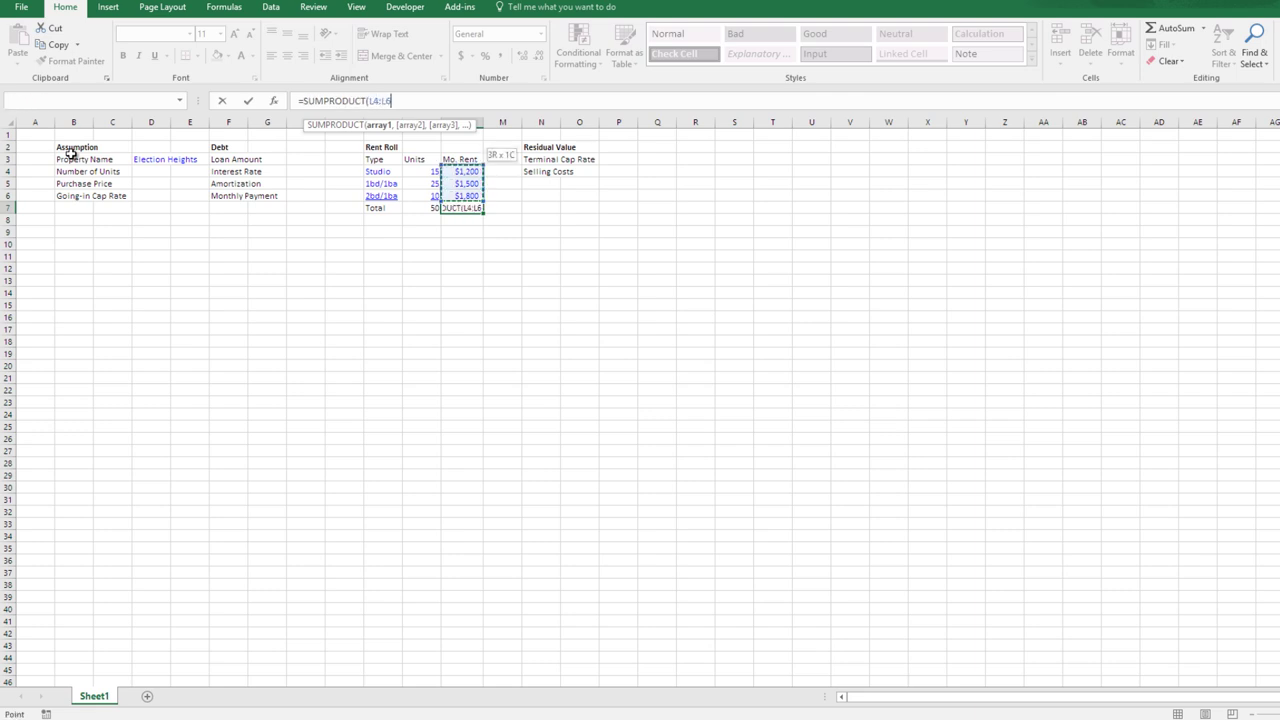
{"action": "type", "text": ","}
{"action": "key", "text": "Up"}
{"action": "key", "text": "Left"}
{"action": "key", "text": "shift+Up"}
{"action": "key", "text": "shift+Up"}
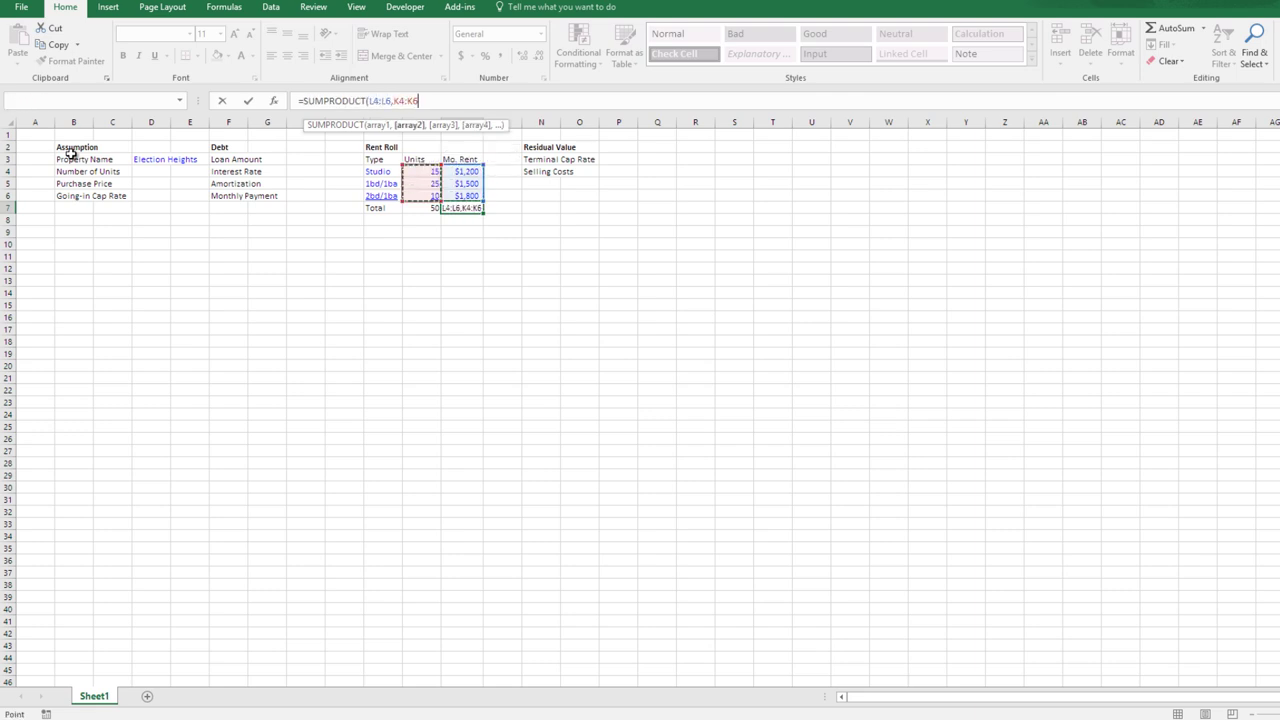
{"action": "key", "text": "Return"}
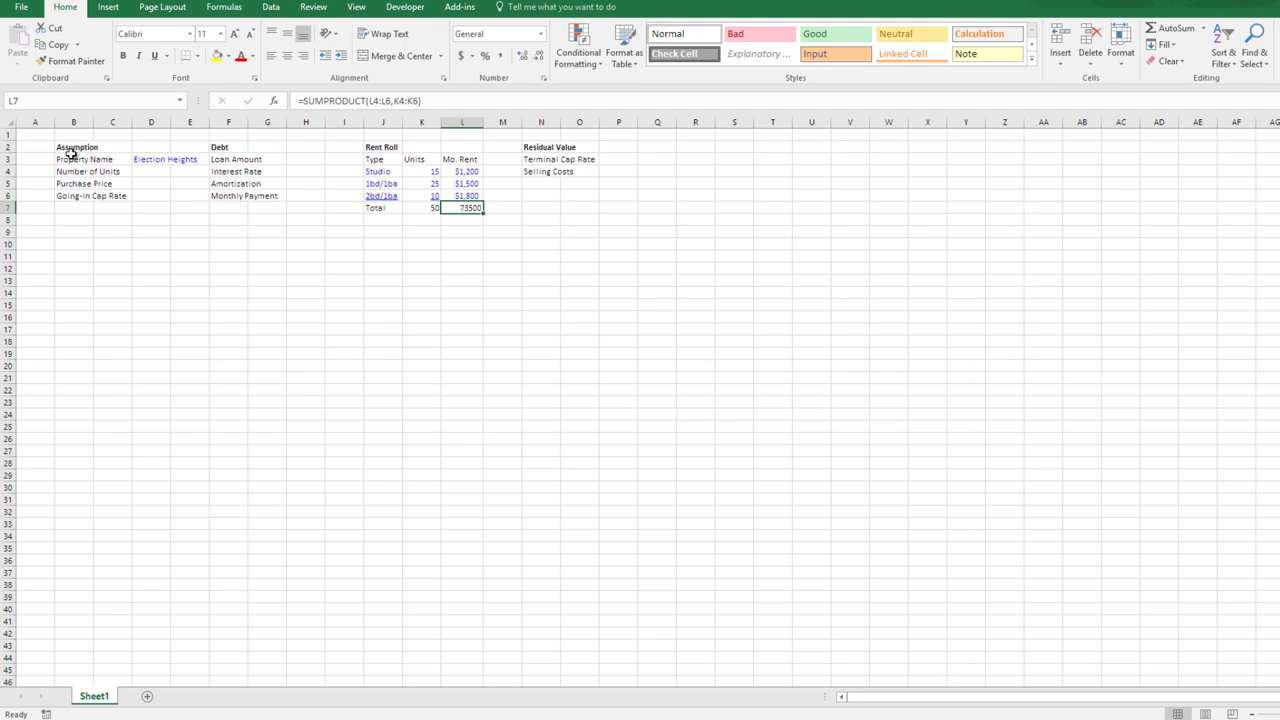
- Format the total rent in L7 as currency without decimal places
{"action": "key", "text": "ctrl+shift+4"}
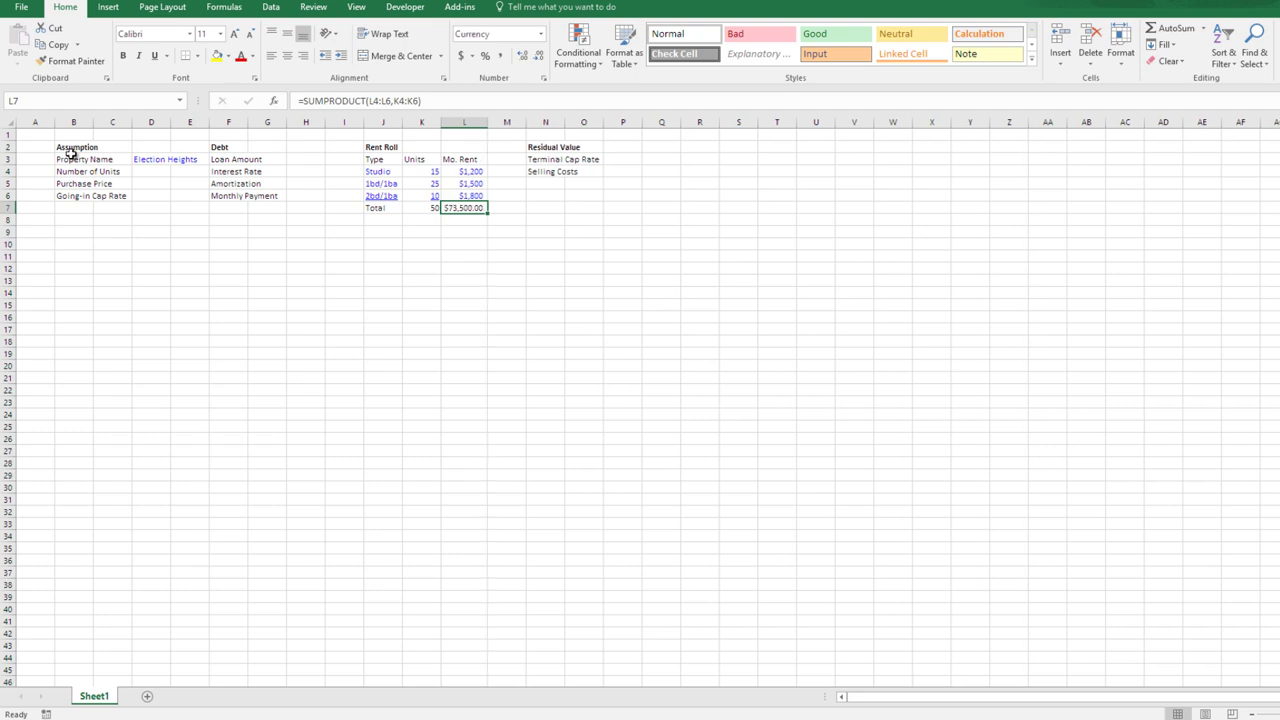
{"action": "key", "text": "alt+h"}
{"action": "key", "text": "9"}
{"action": "key", "text": "alt+h"}
{"action": "key", "text": "9"}
{"action": "key", "text": "Left"}
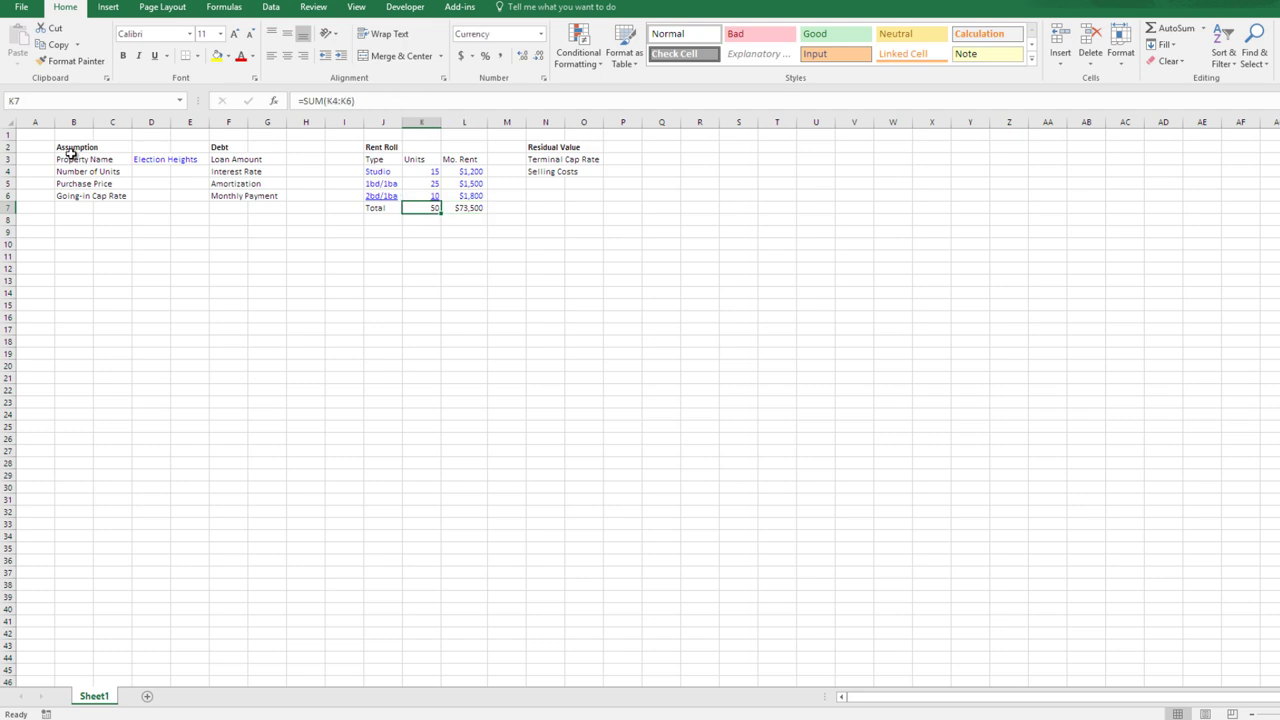
{"action": "key", "text": "Up"}
{"action": "key", "text": "Left"}
{"action": "key", "text": "Up"}
{"action": "key", "text": "Left"}
{"action": "key", "text": "Up"}
{"action": "key", "text": "Left"}
{"action": "key", "text": "Down"}
{"action": "key", "text": "Down"}
{"action": "key", "text": "Right"}
{"action": "key", "text": "Right"}
{"action": "key", "text": "Up"}
{"action": "key", "text": "Up"}
{"action": "key", "text": "Right"}
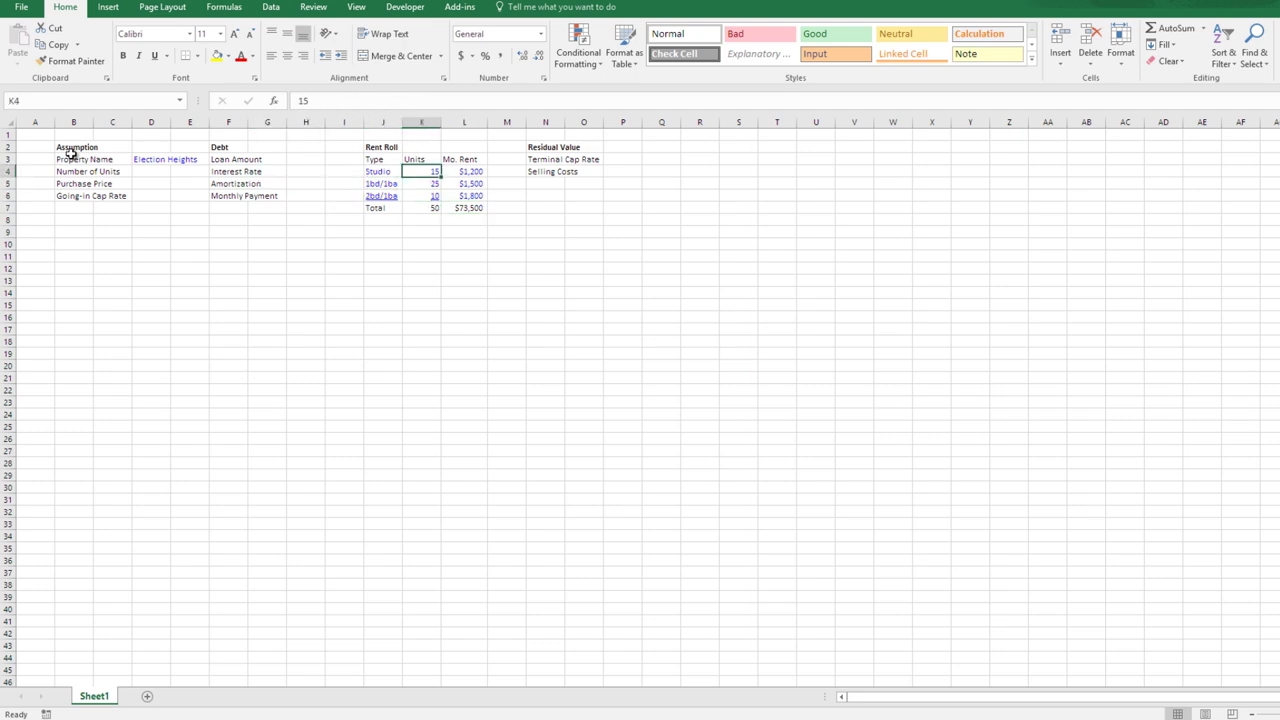
{"action": "key", "text": "Down"}
{"action": "key", "text": "Right"}
- Link the Number of Units in D4 to the rent roll's unit total in K7
{"action": "key", "text": "Left"}
{"action": "key", "text": "Left"}
{"action": "key", "text": "Left"}
{"action": "key", "text": "Left"}
{"action": "key", "text": "Left"}
{"action": "key", "text": "Up"}
{"action": "key", "text": "Left"}
{"action": "key", "text": "Left"}
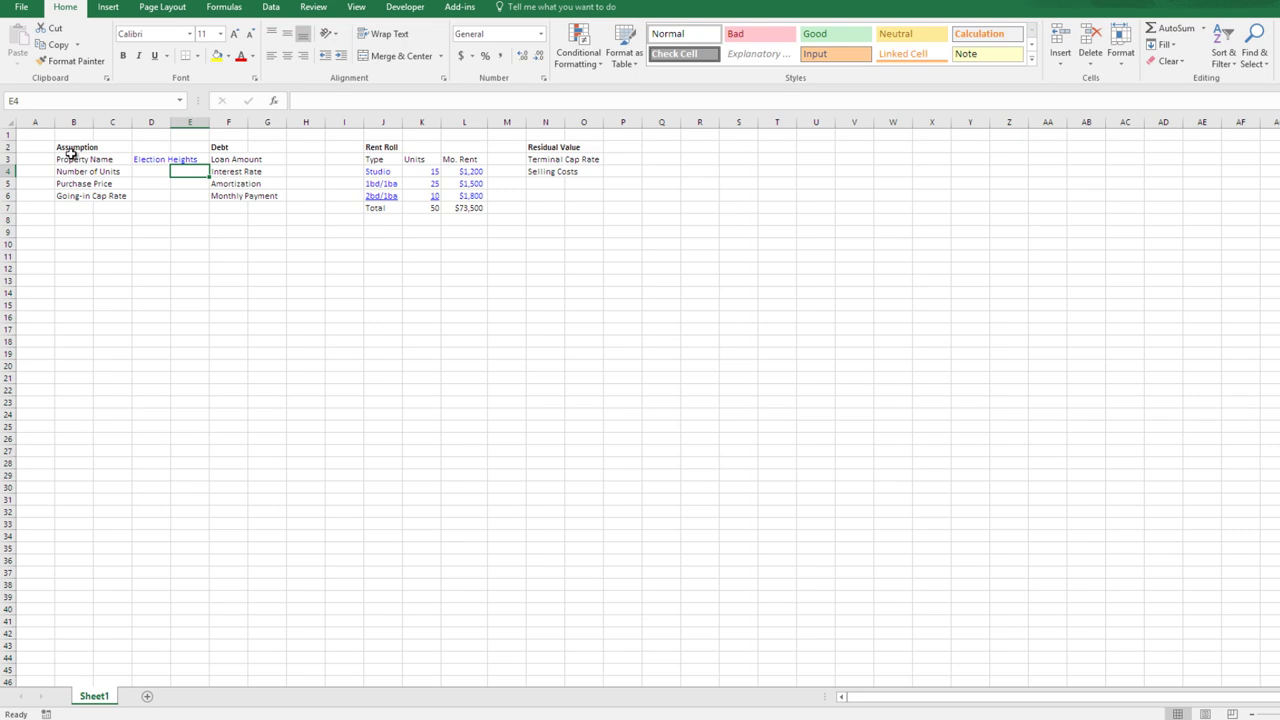
{"action": "key", "text": "Left"}
{"action": "type", "text": "="}
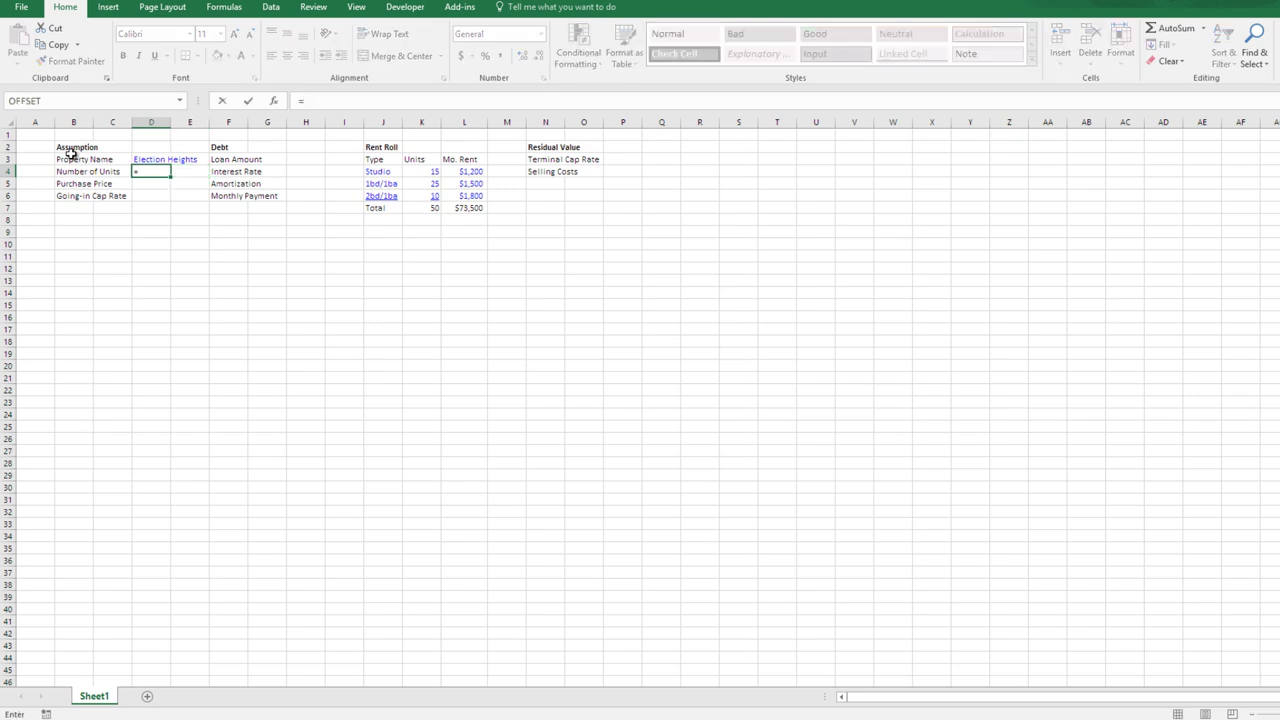
{"action": "key", "text": "Right"}
{"action": "key", "text": "Right"}
{"action": "key", "text": "Down"}
{"action": "key", "text": "Down"}
{"action": "key", "text": "Right"}
{"action": "key", "text": "Right"}
{"action": "key", "text": "Down"}
{"action": "key", "text": "Right"}
{"action": "key", "text": "Right"}
{"action": "key", "text": "Right"}
{"action": "key", "text": "Return"}
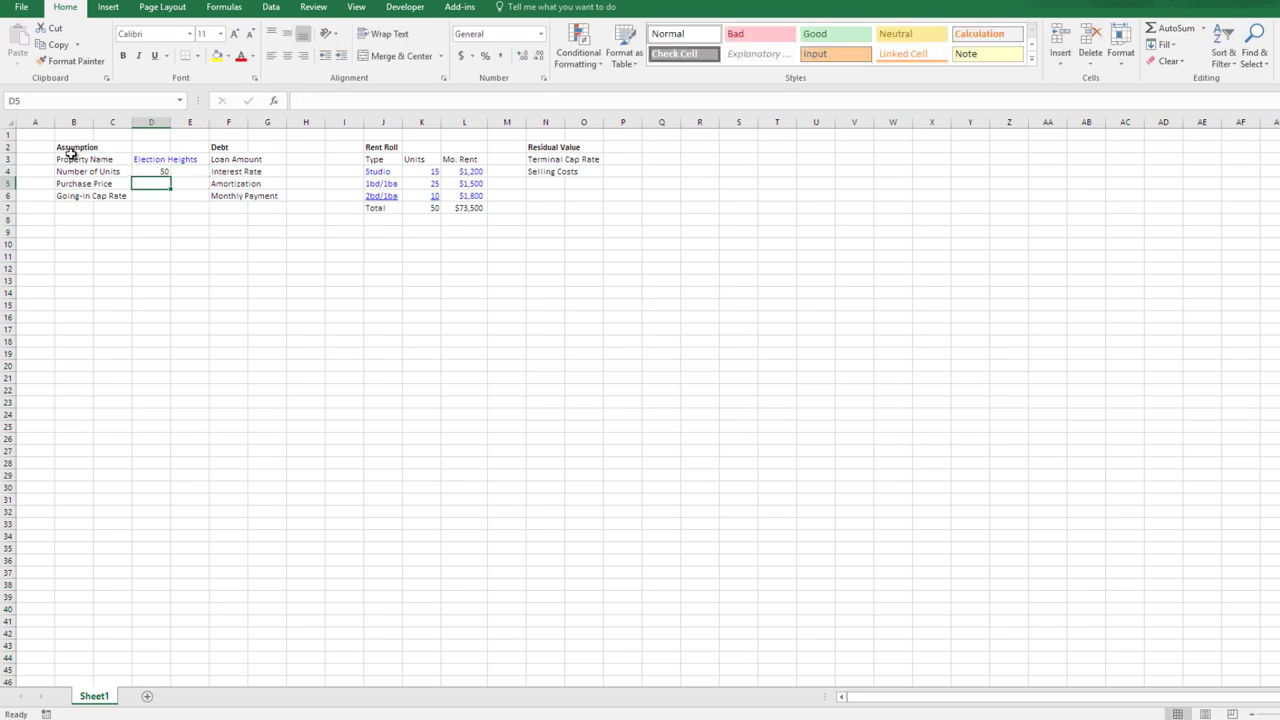
- Enter the purchase price 9250000 in D5 as a blue currency value without decimals
{"action": "key", "text": "Up"}
{"action": "key", "text": "Down"}
{"action": "key", "text": "ctrl+shift+4"}
{"action": "type", "text": "9"}
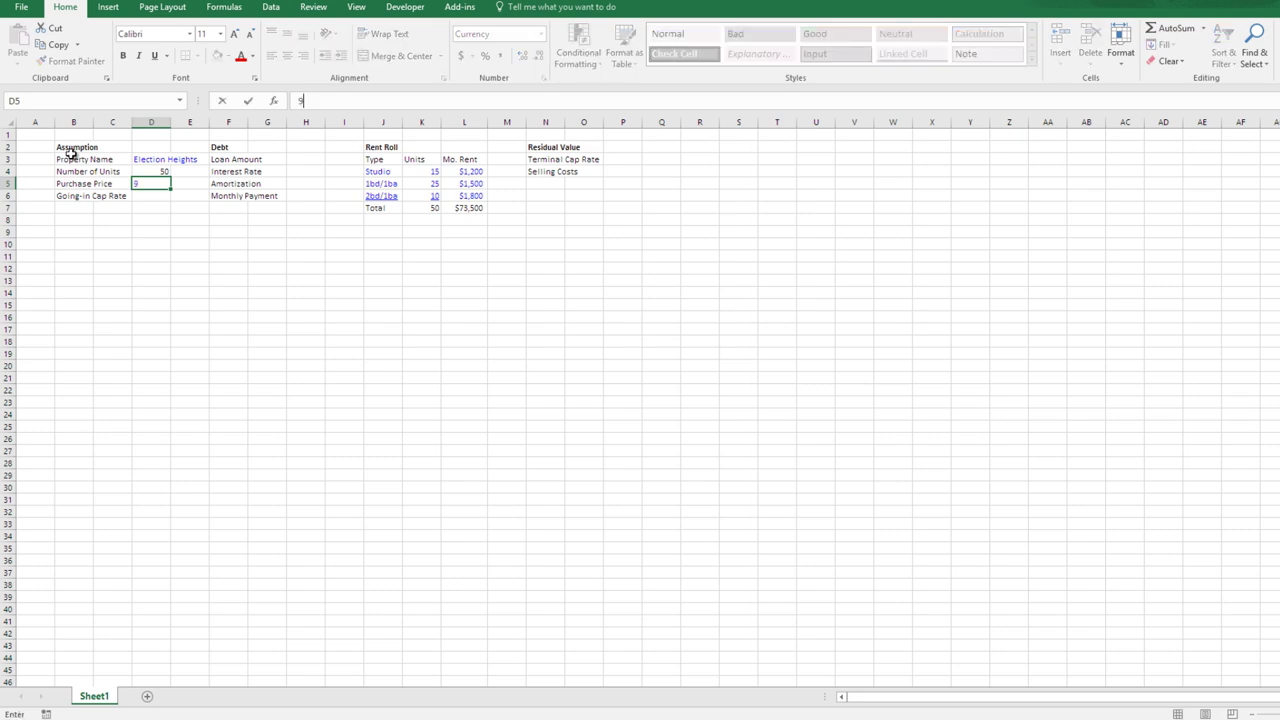
{"action": "type", "text": "250000"}
{"action": "key", "text": "ctrl+Return"}
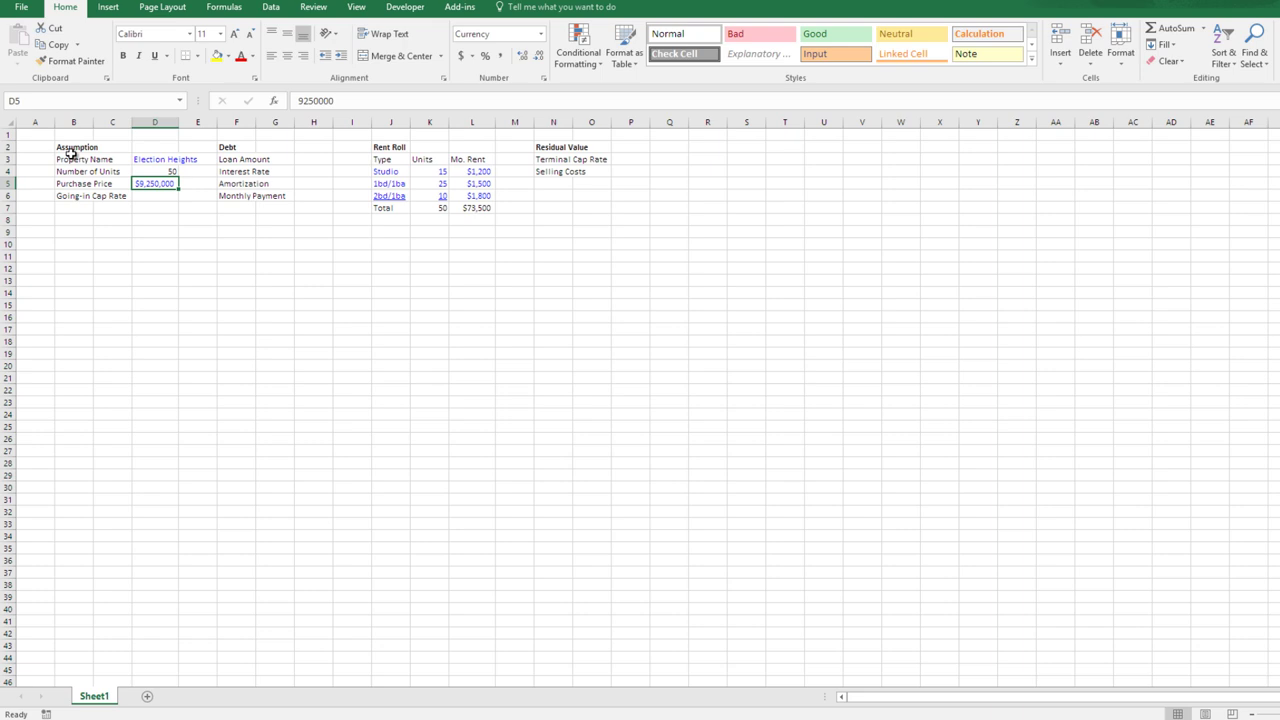
- Enter the going-in cap rate 5.5% in D6 as a blue percentage with one decimal place
{"action": "key", "text": "Down"}
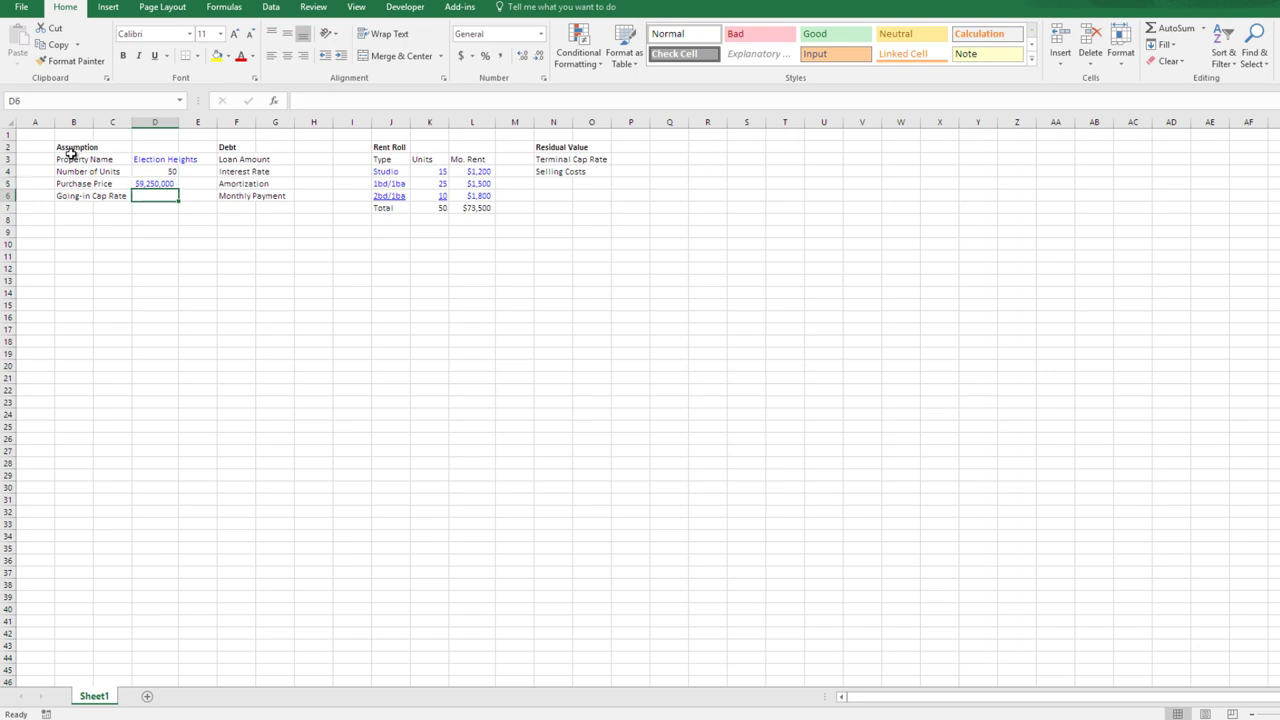
{"action": "key", "text": "ctrl+shift+5"}
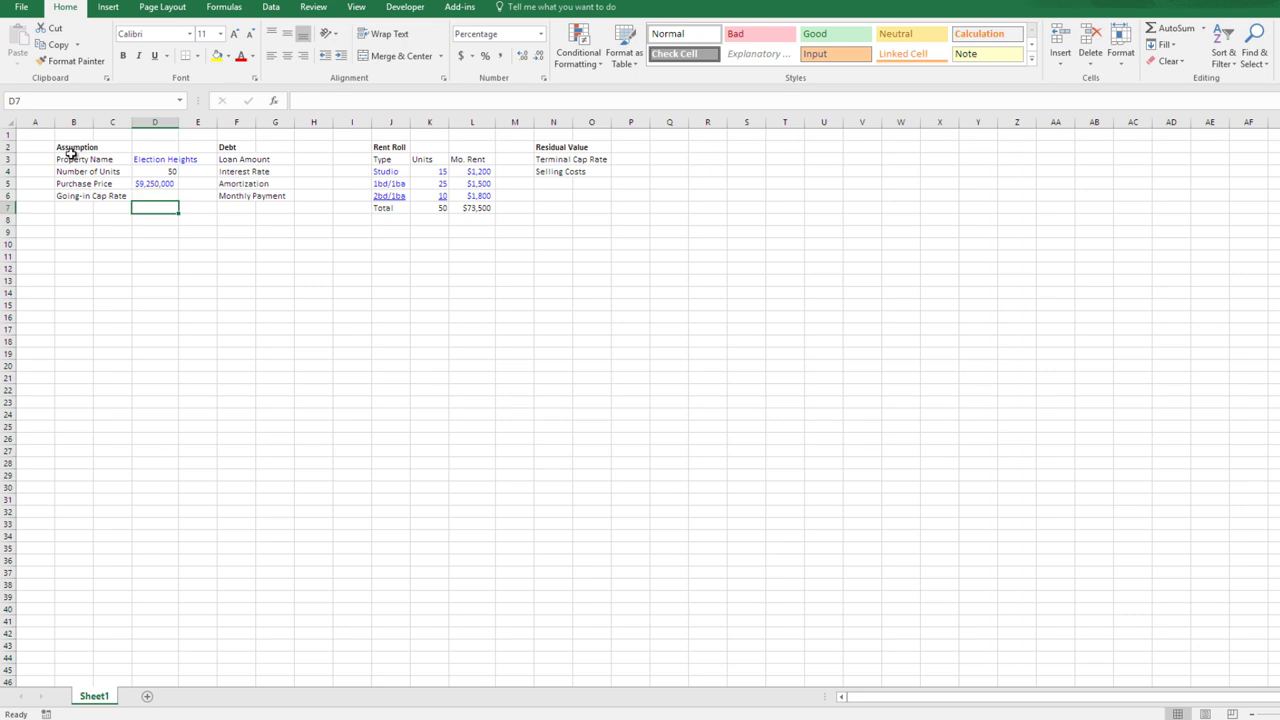
{"action": "type", "text": "5.5"}
{"action": "key", "text": "ctrl+Return"}
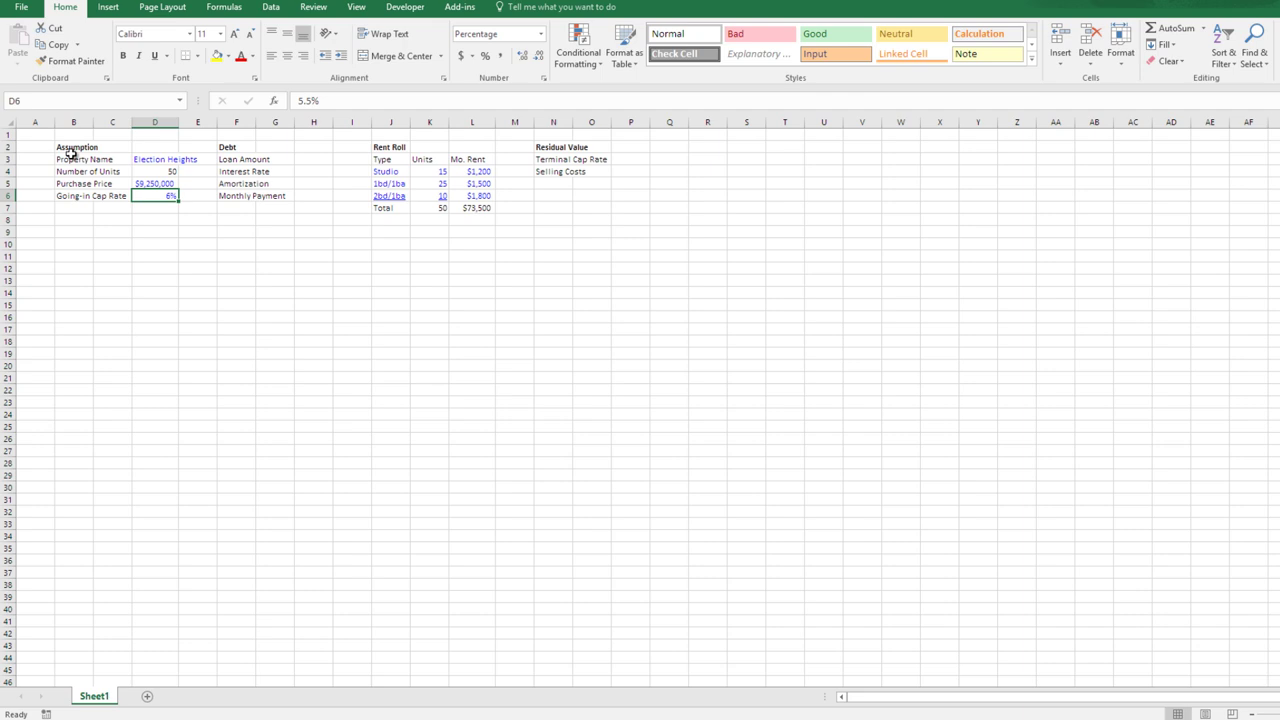
{"action": "key", "text": "alt+h"}
{"action": "key", "text": "0"}
{"action": "key", "text": "Up"}
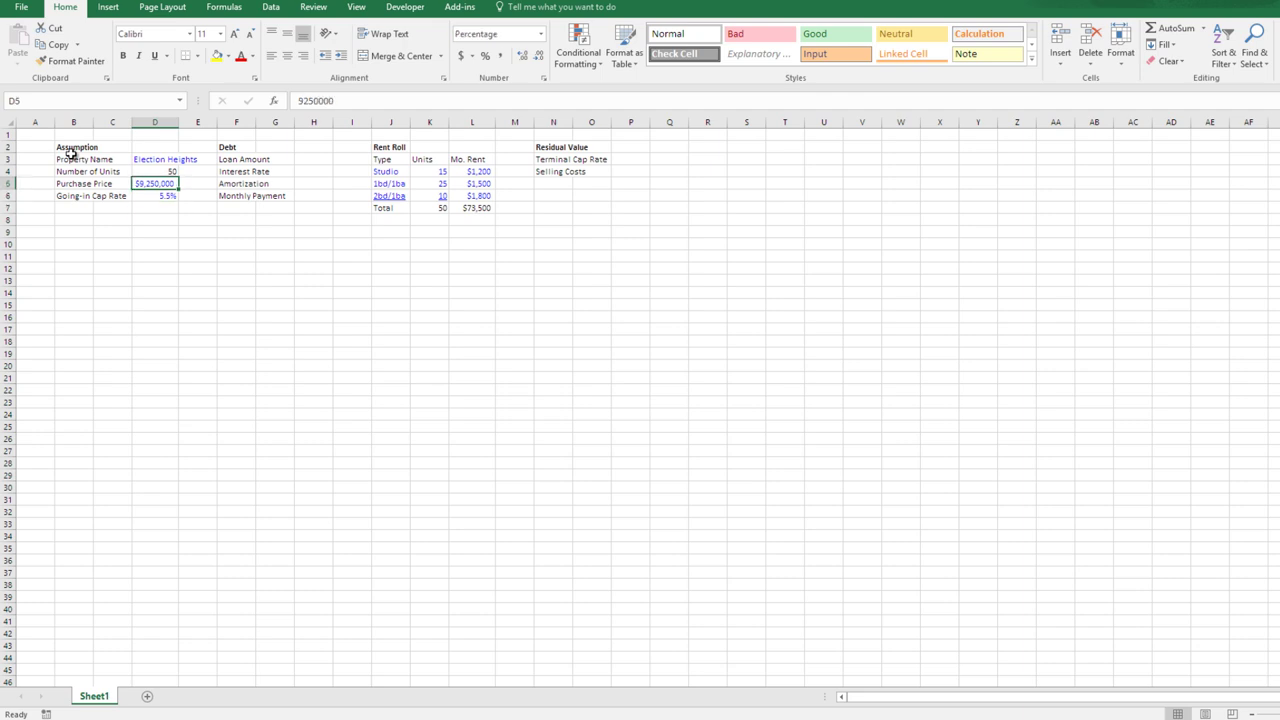
{"action": "key", "text": "shift+Left"}
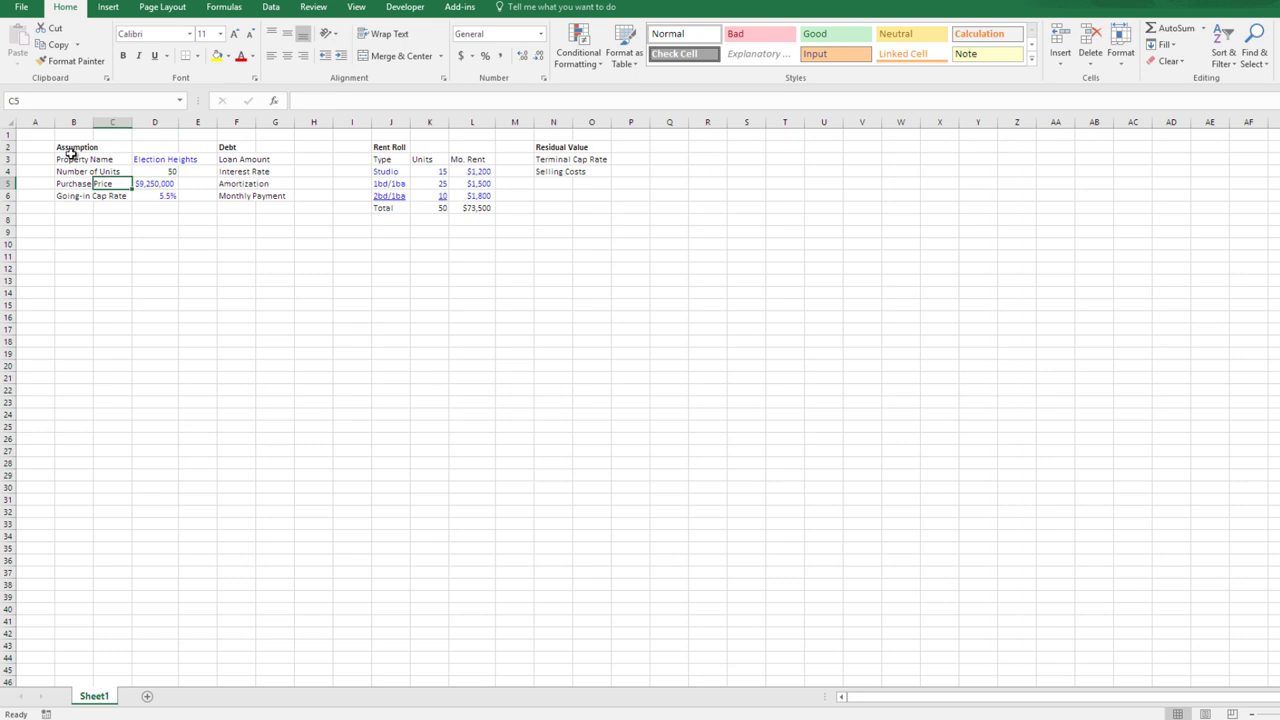
{"action": "key", "text": "shift+Right"}
{"action": "key", "text": "Down"}
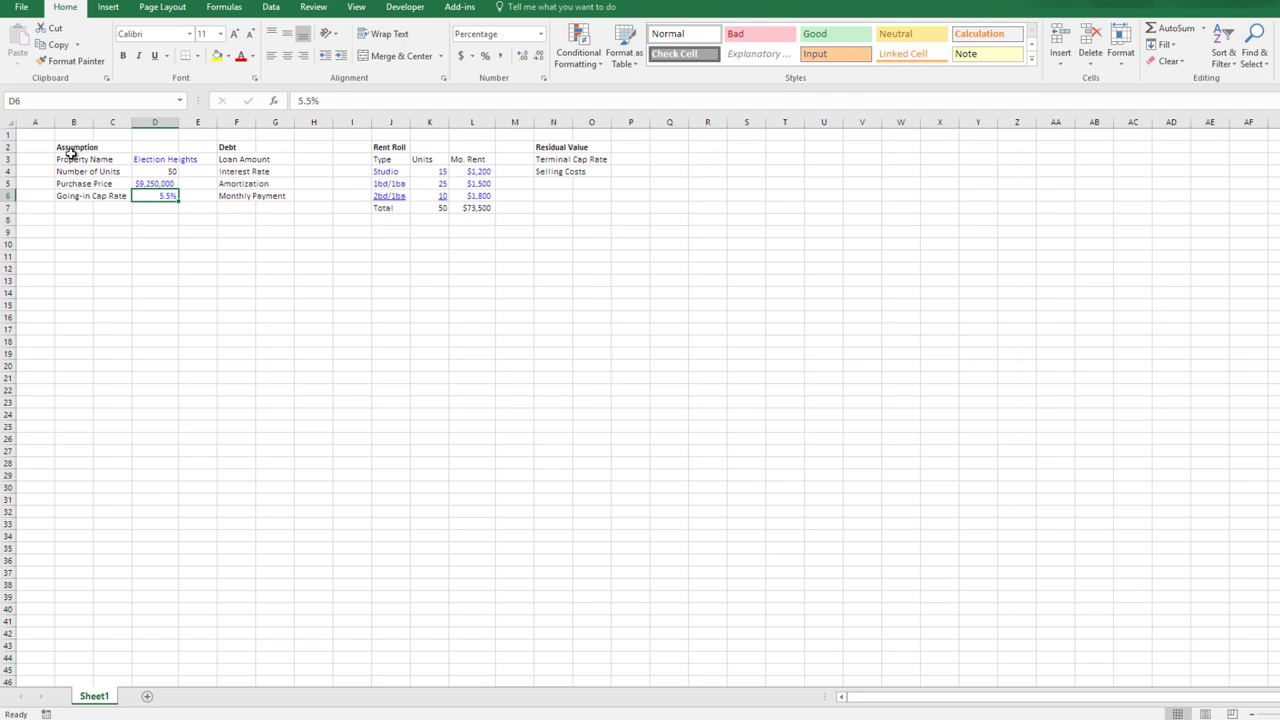
- Calculate the loan amount in H3 as 75% of the purchase price in D5
{"action": "key", "text": "Right"}
{"action": "key", "text": "Right"}
{"action": "key", "text": "Right"}
{"action": "key", "text": "Right"}
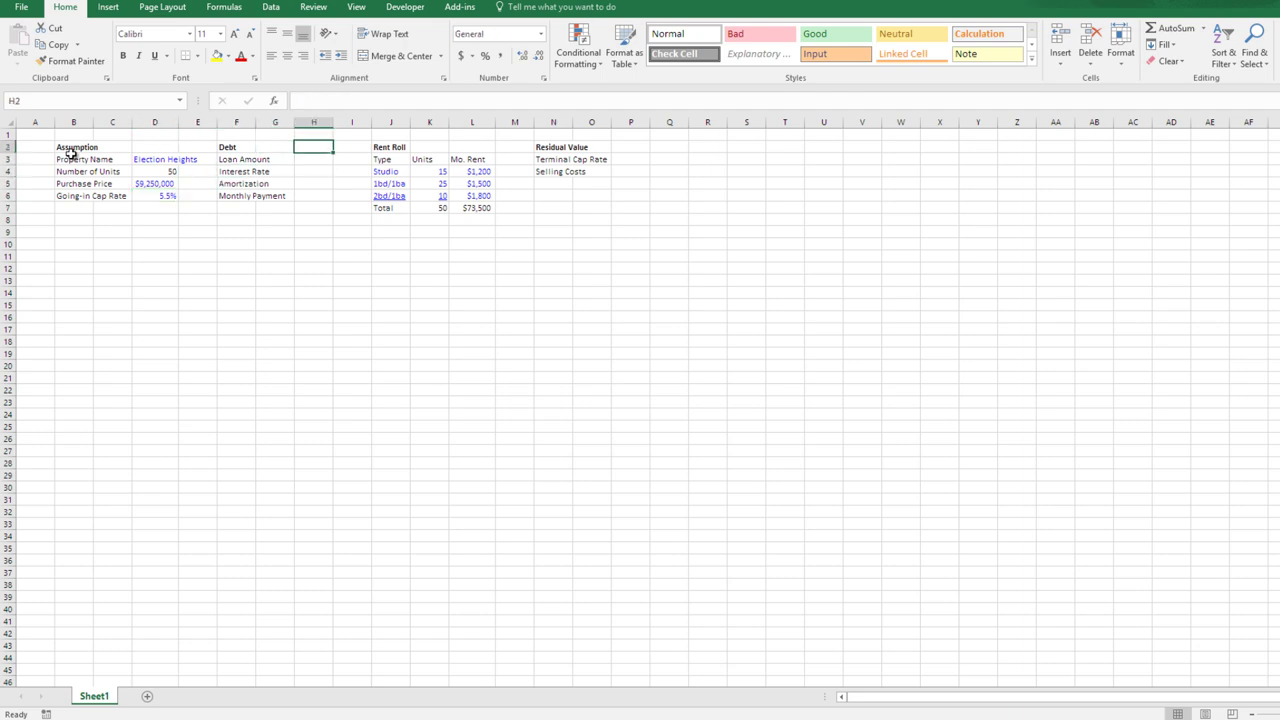
{"action": "key", "text": "Up"}
{"action": "key", "text": "Up"}
{"action": "key", "text": "Up"}
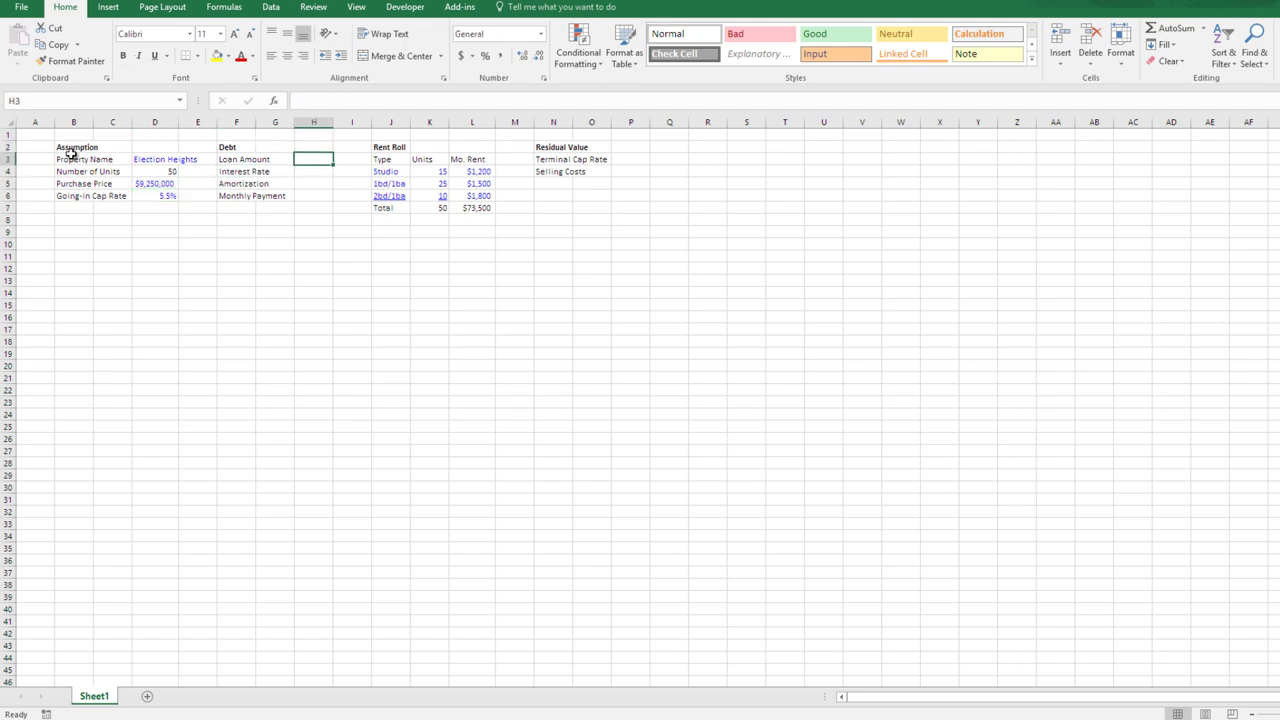
{"action": "type", "text": "="}
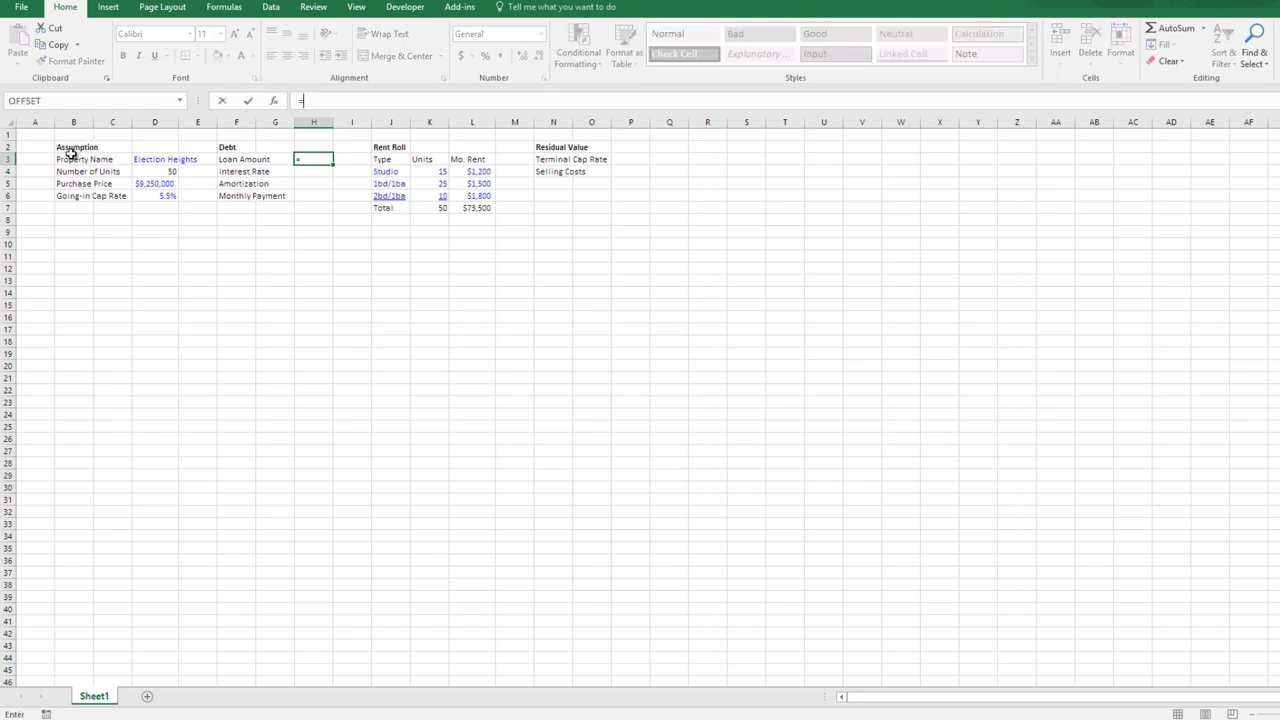
{"action": "key", "text": "Down"}
{"action": "key", "text": "Down"}
{"action": "key", "text": "Left"}
{"action": "key", "text": "Left"}
{"action": "key", "text": "Left"}
{"action": "key", "text": "Left"}
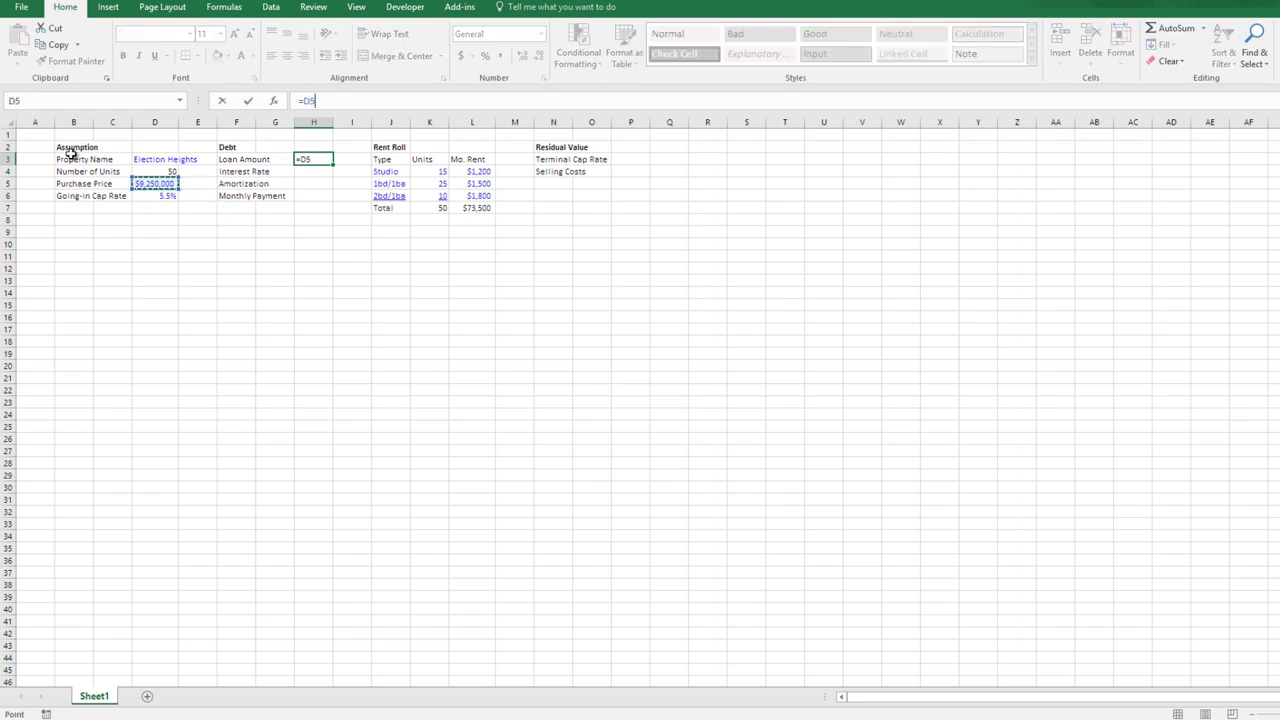
{"action": "type", "text": "*75%"}
{"action": "key", "text": "Return"}
{"action": "key", "text": "Up"}
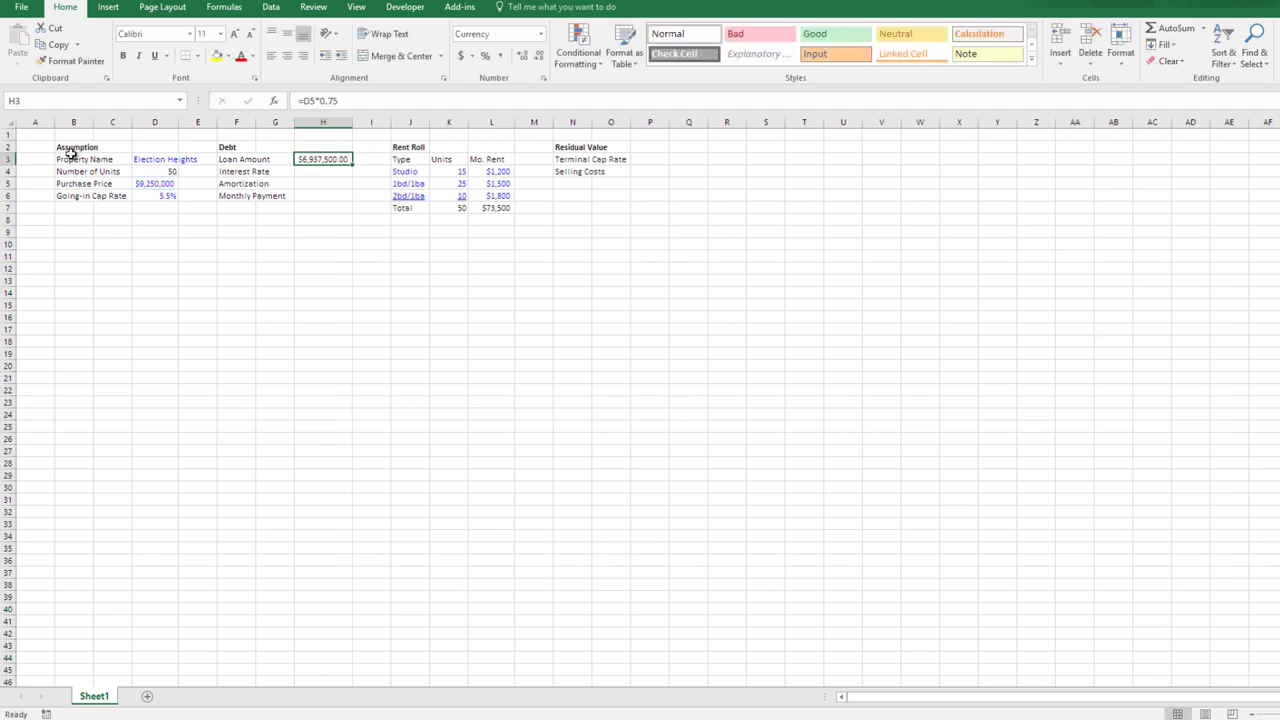
- Remove both decimal places from the loan amount in H3 and color it blue
{"action": "key", "text": "alt+h"}
{"action": "key", "text": "9"}
{"action": "key", "text": "alt+h"}
{"action": "key", "text": "9"}
{"action": "key", "text": "Down"}
{"action": "key", "text": "Up"}
{"action": "key", "text": "Down"}
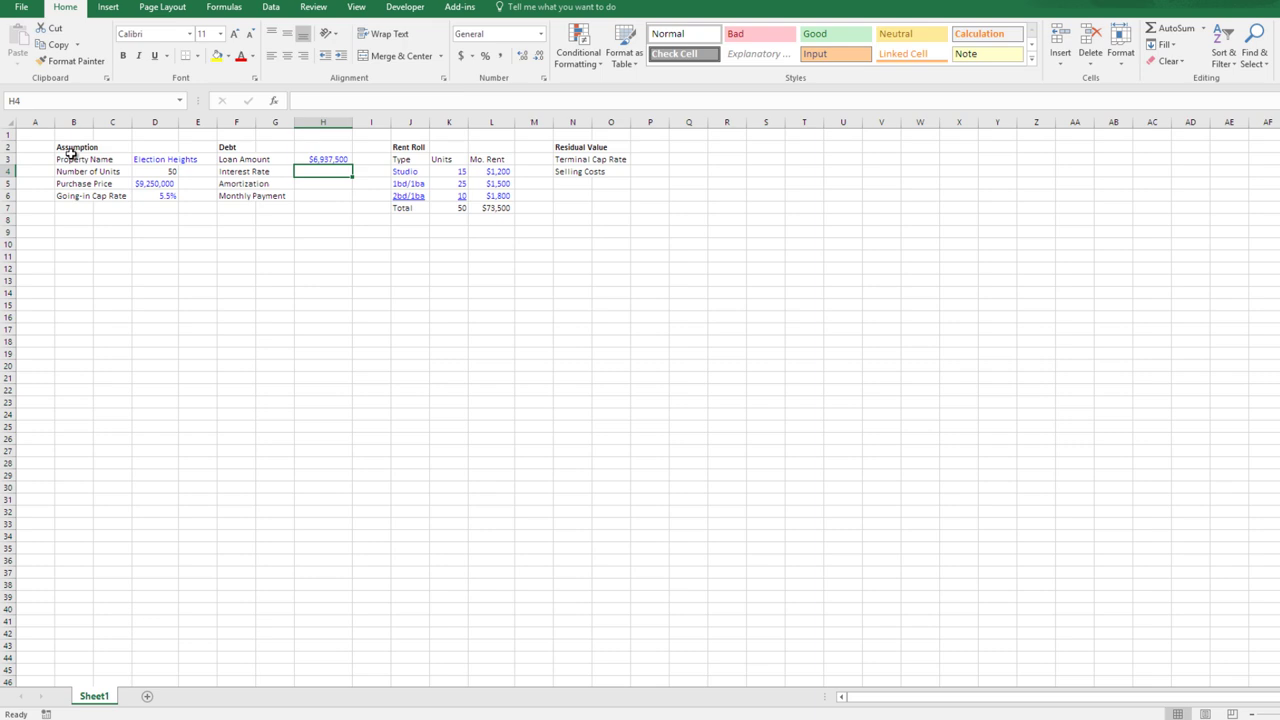
- Enter the interest rate 4% in H4 as a blue percentage with one decimal place
{"action": "key", "text": "ctrl+shift+5"}
{"action": "type", "text": "4"}
{"action": "key", "text": "ctrl+Return"}
{"action": "key", "text": "alt+h"}
{"action": "key", "text": "0"}
{"action": "key", "text": "Down"}
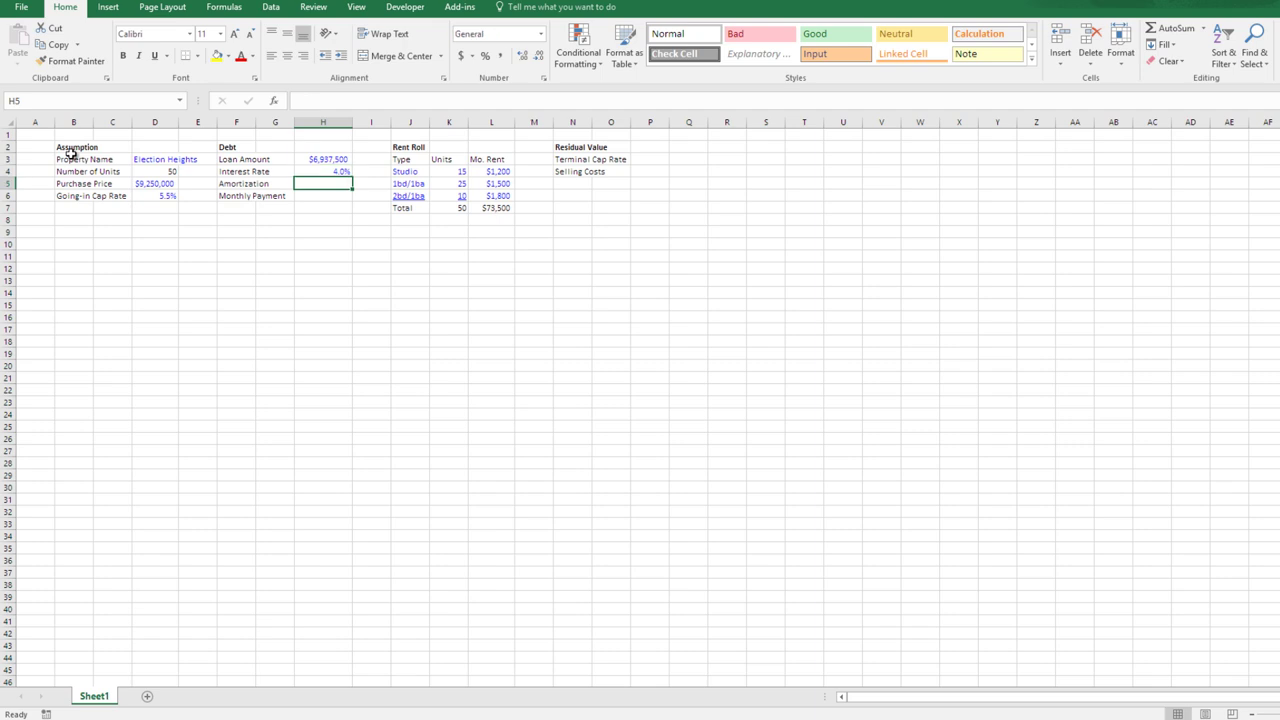
- Apply the custom number format 0 "months" to the Amortization cell H5
{"action": "key", "text": "ctrl+1"}
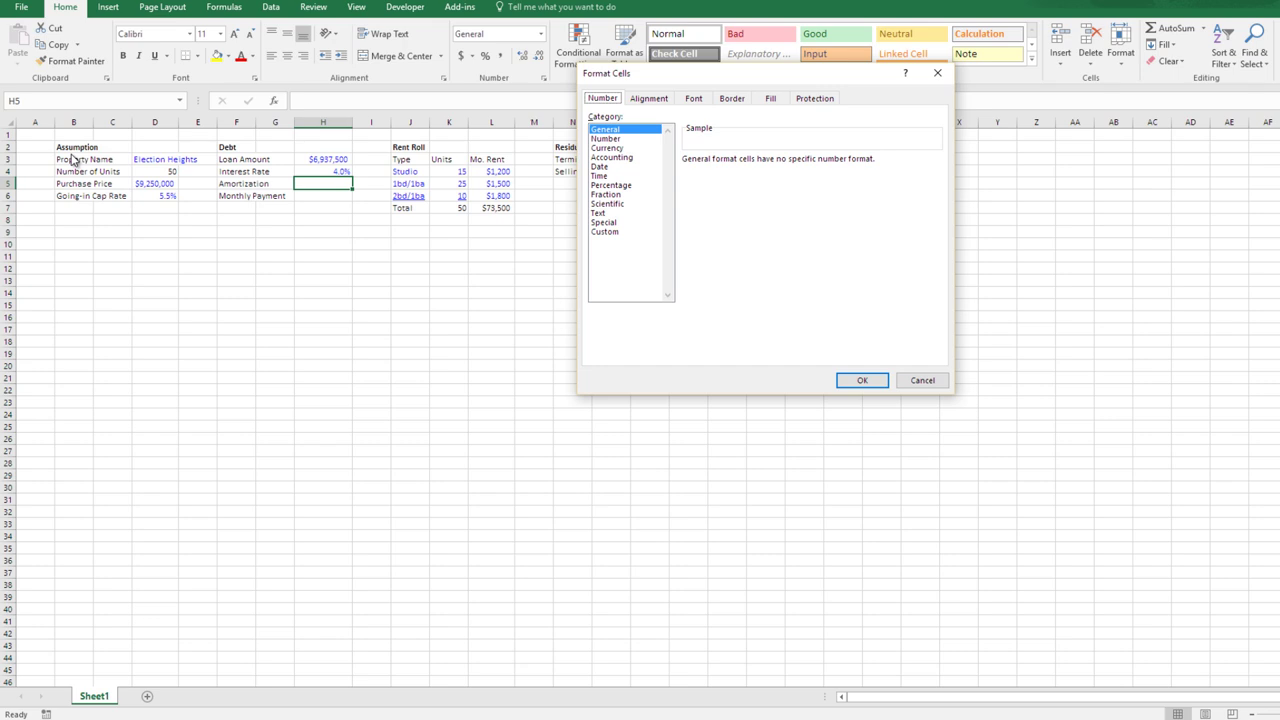
{"action": "key", "text": "Down"}
{"action": "key", "text": "Down"}
{"action": "key", "text": "Down"}
{"action": "key", "text": "Down"}
{"action": "key", "text": "Down"}
{"action": "key", "text": "Down"}
{"action": "key", "text": "Down"}
{"action": "key", "text": "Down"}
{"action": "key", "text": "Down"}
{"action": "key", "text": "Down"}
{"action": "key", "text": "Down"}
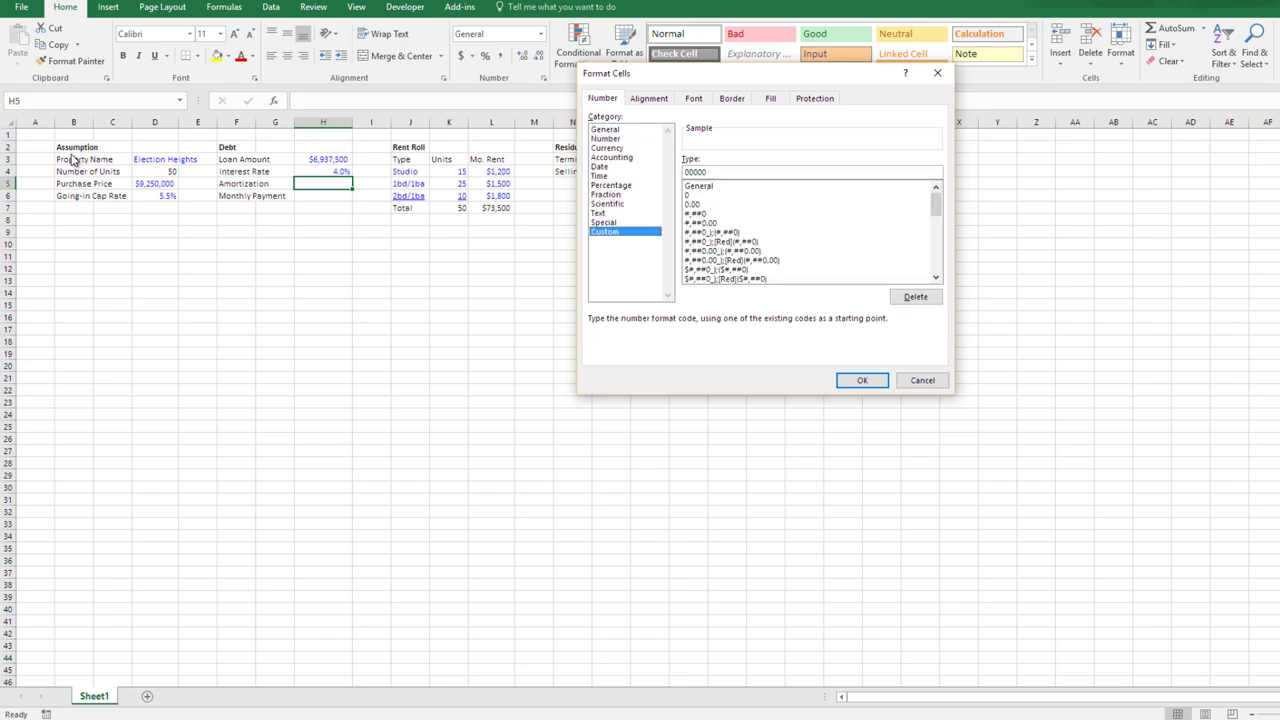
{"action": "key", "text": "Tab"}
{"action": "type", "text": "0 \"months"}
{"action": "key", "text": "Return"}
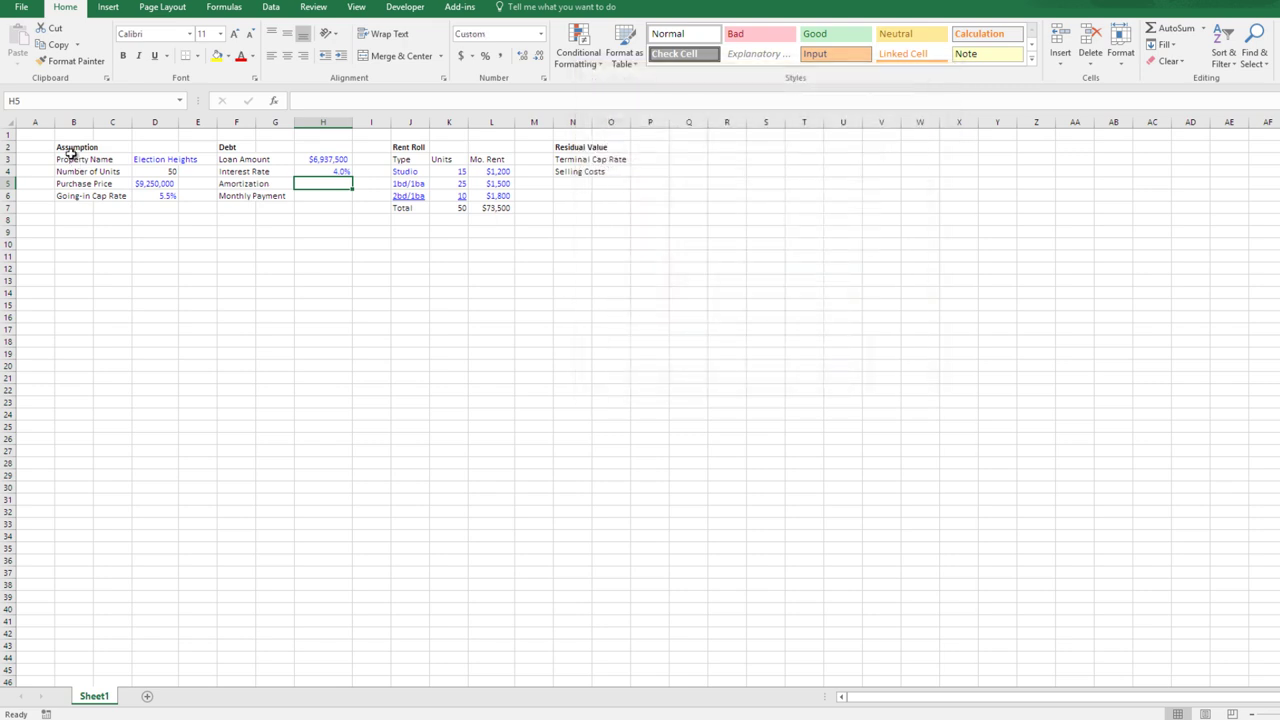
- Enter an amortization of 360 in H5 and color it blue
{"action": "type", "text": "360"}
{"action": "key", "text": "Return"}
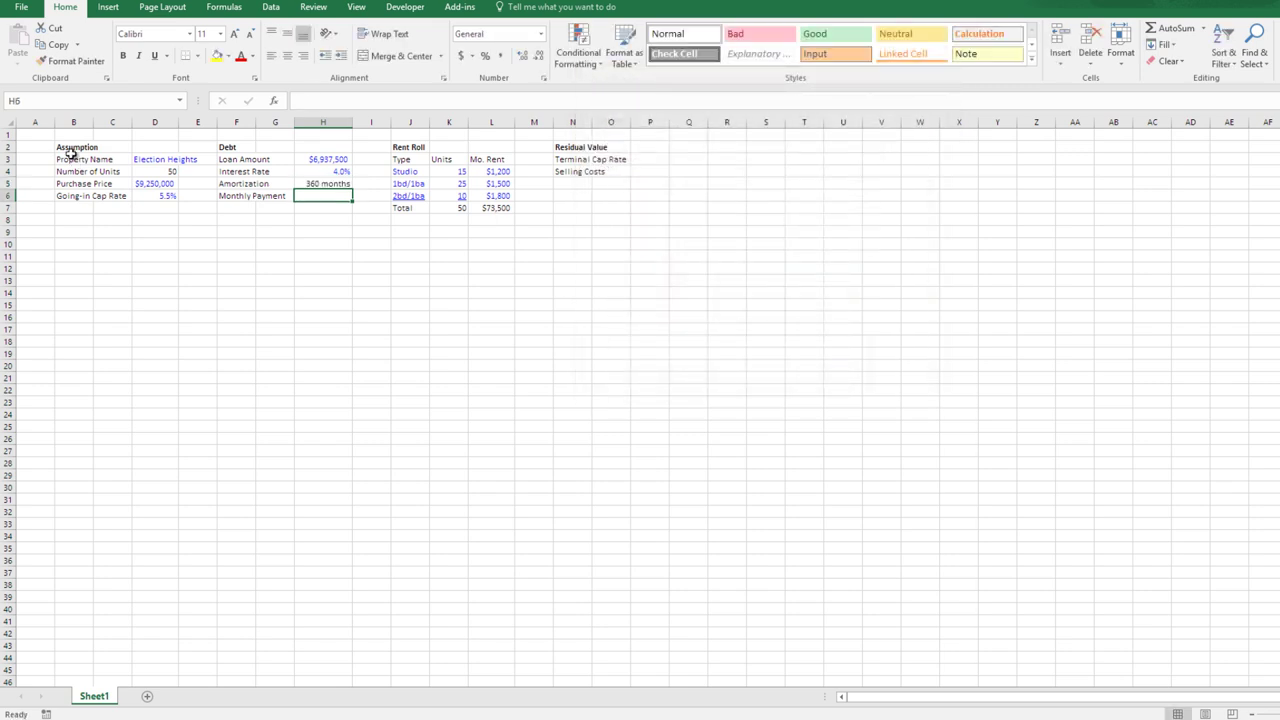
{"action": "key", "text": "Up"}
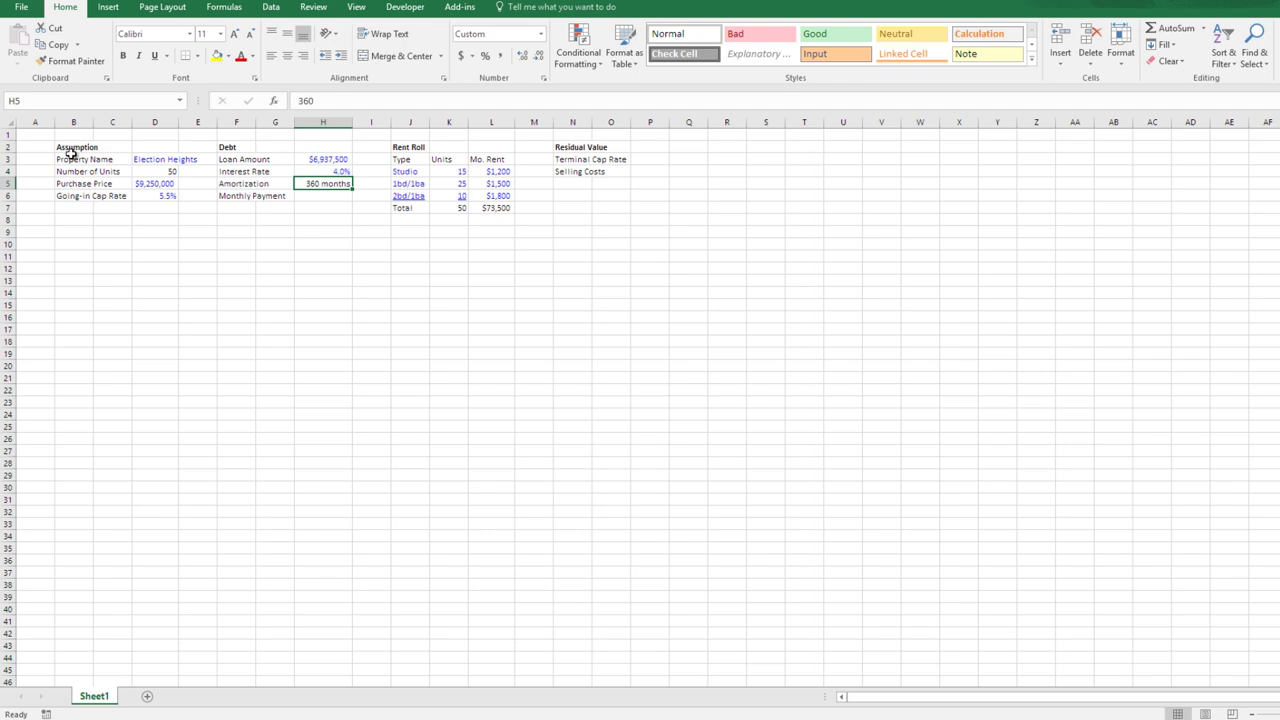
{"action": "key", "text": "Down"}
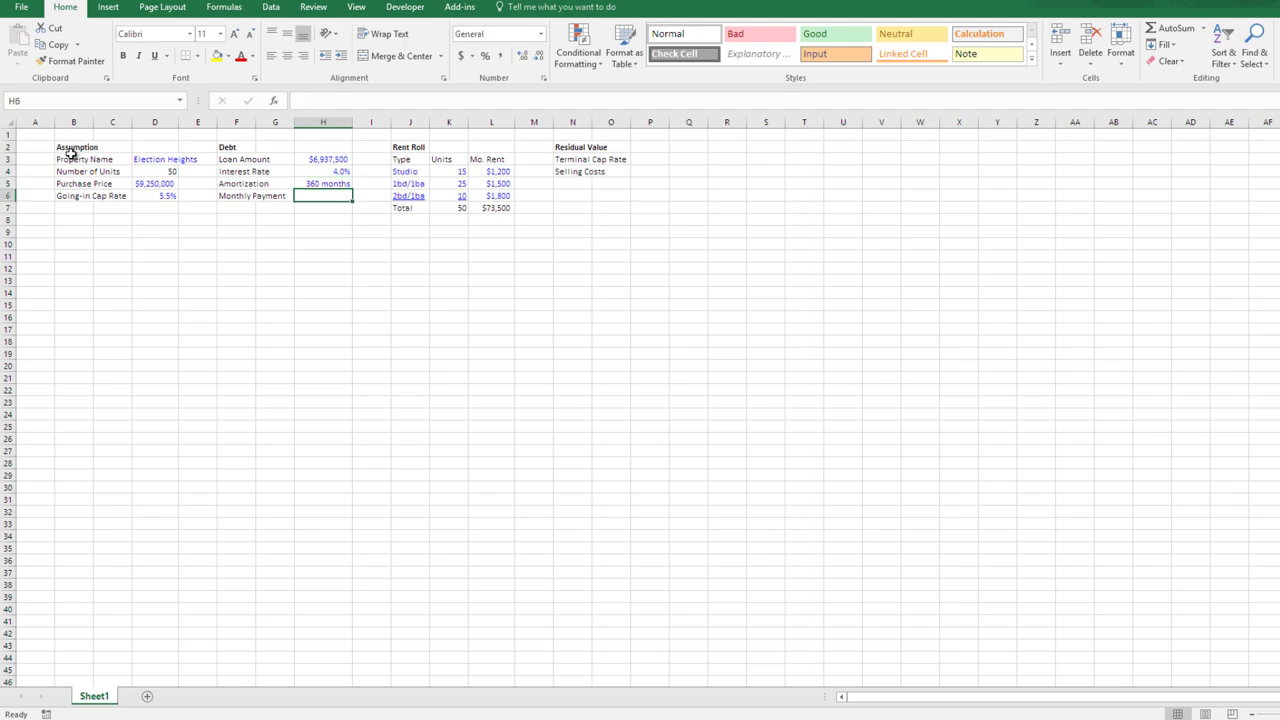
- Calculate the monthly payment in H6 with the formula =PMT(H4/12,H5,-H3)
{"action": "type", "text": "=pmt"}
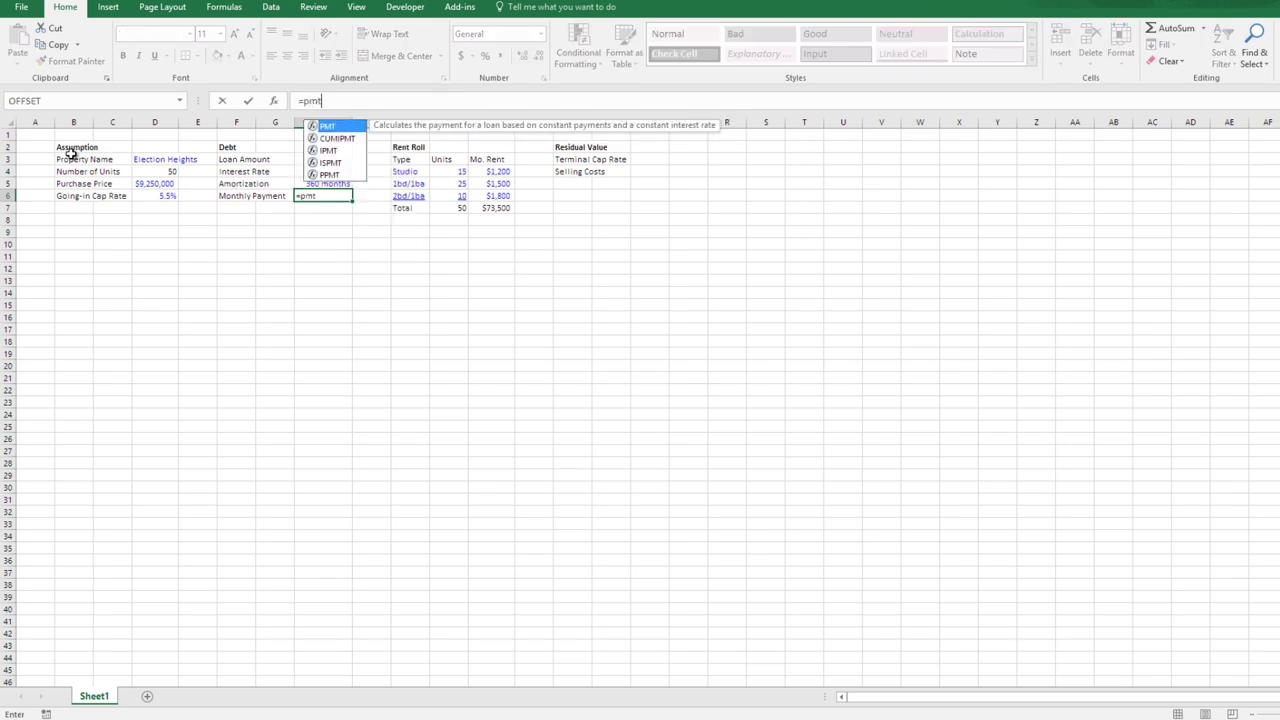
{"action": "key", "text": "Tab"}
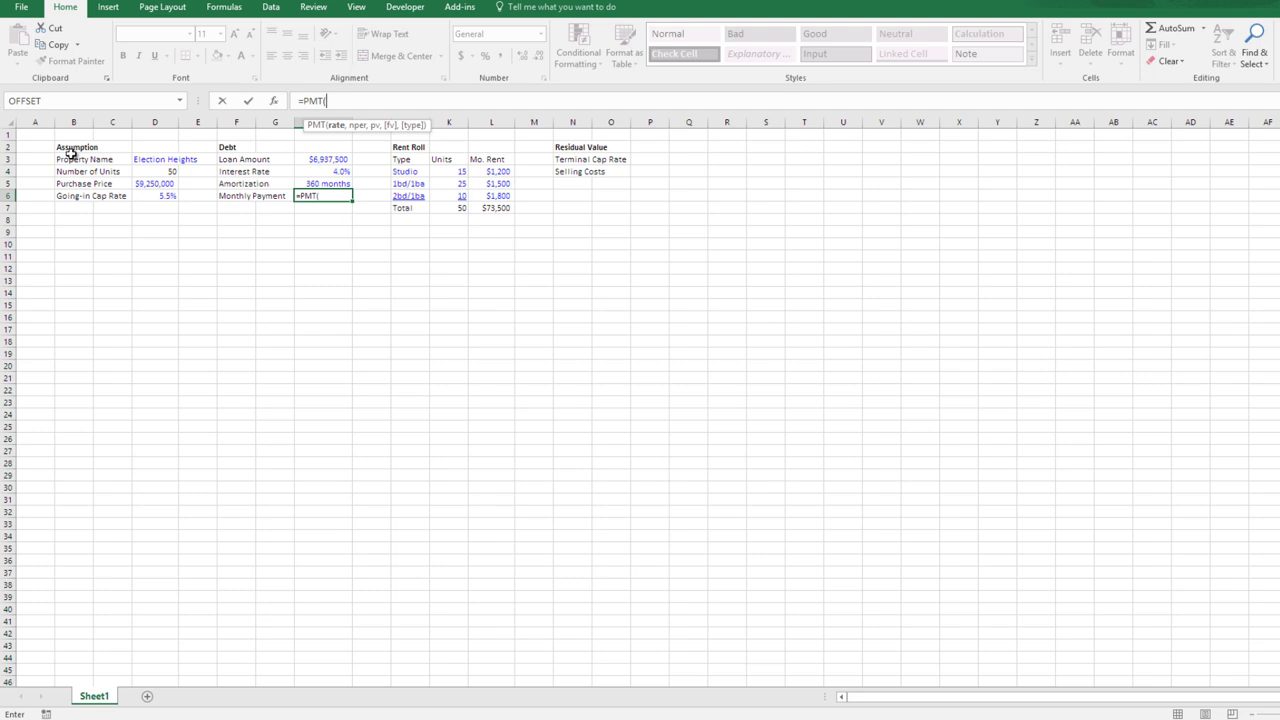
{"action": "key", "text": "Up"}
{"action": "key", "text": "Up"}
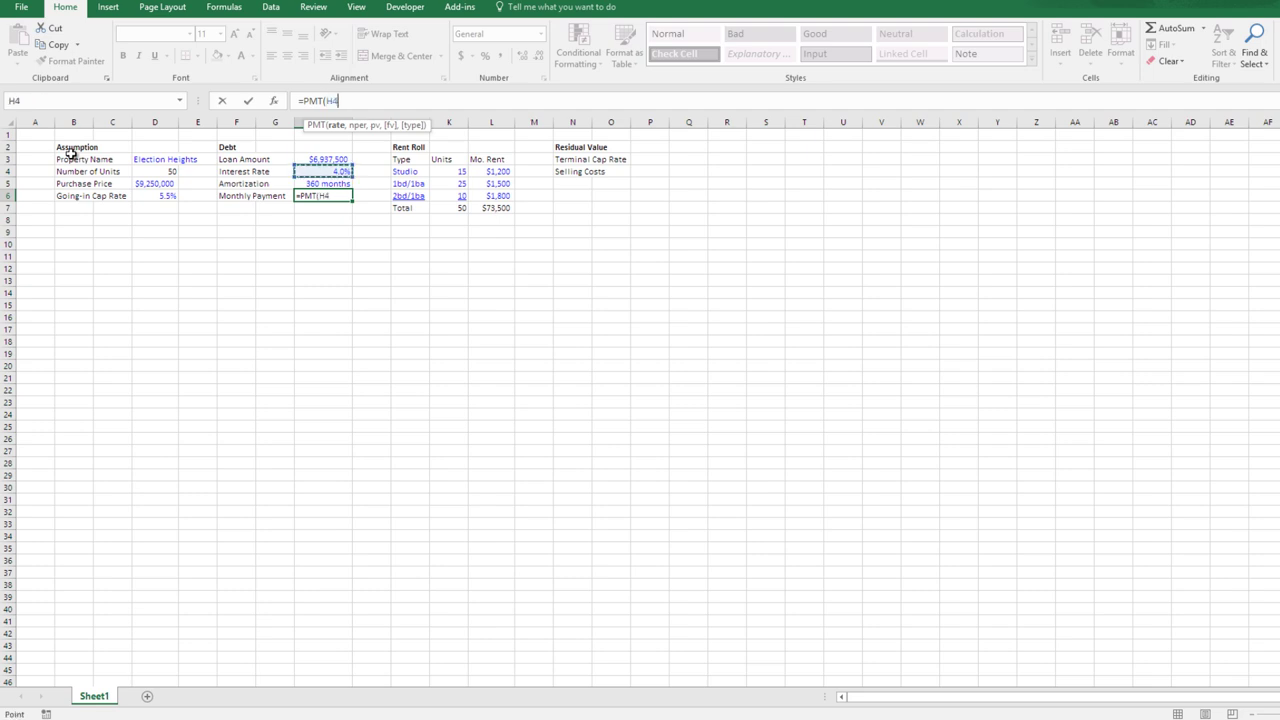
{"action": "type", "text": "/12,"}
{"action": "key", "text": "Up"}
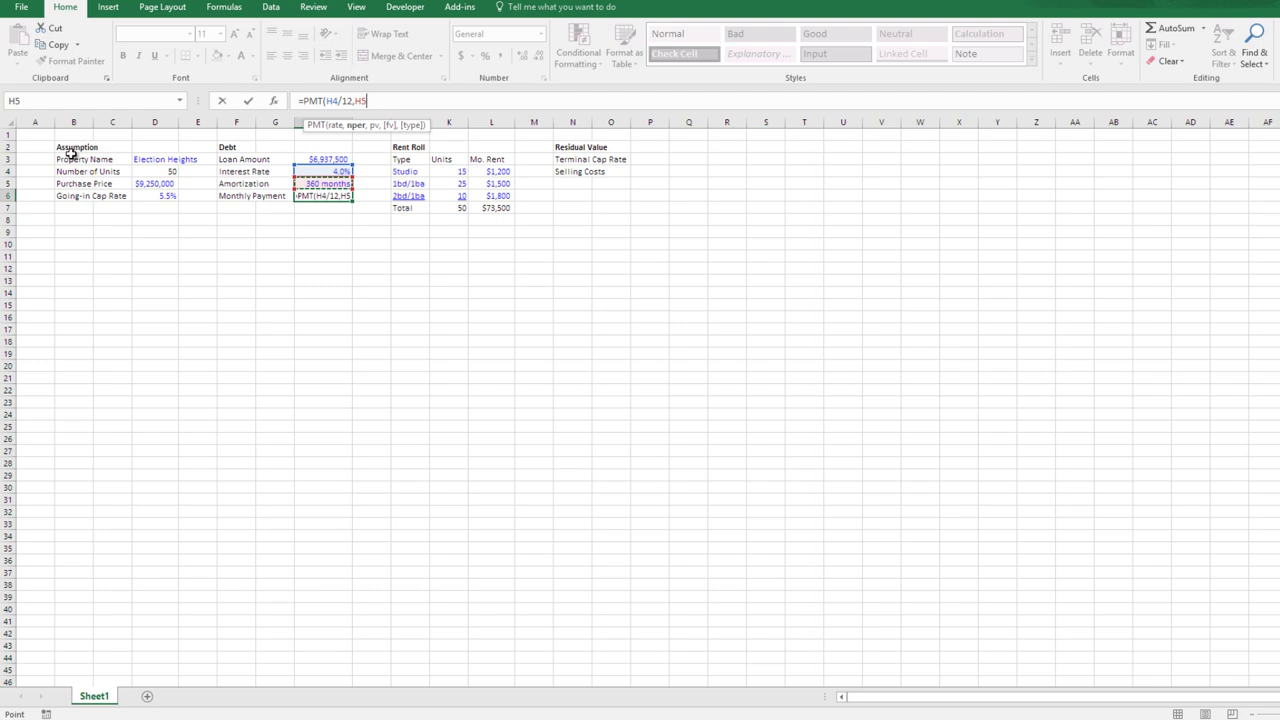
{"action": "type", "text": ",-"}
{"action": "key", "text": "Up"}
{"action": "key", "text": "Up"}
{"action": "key", "text": "Up"}
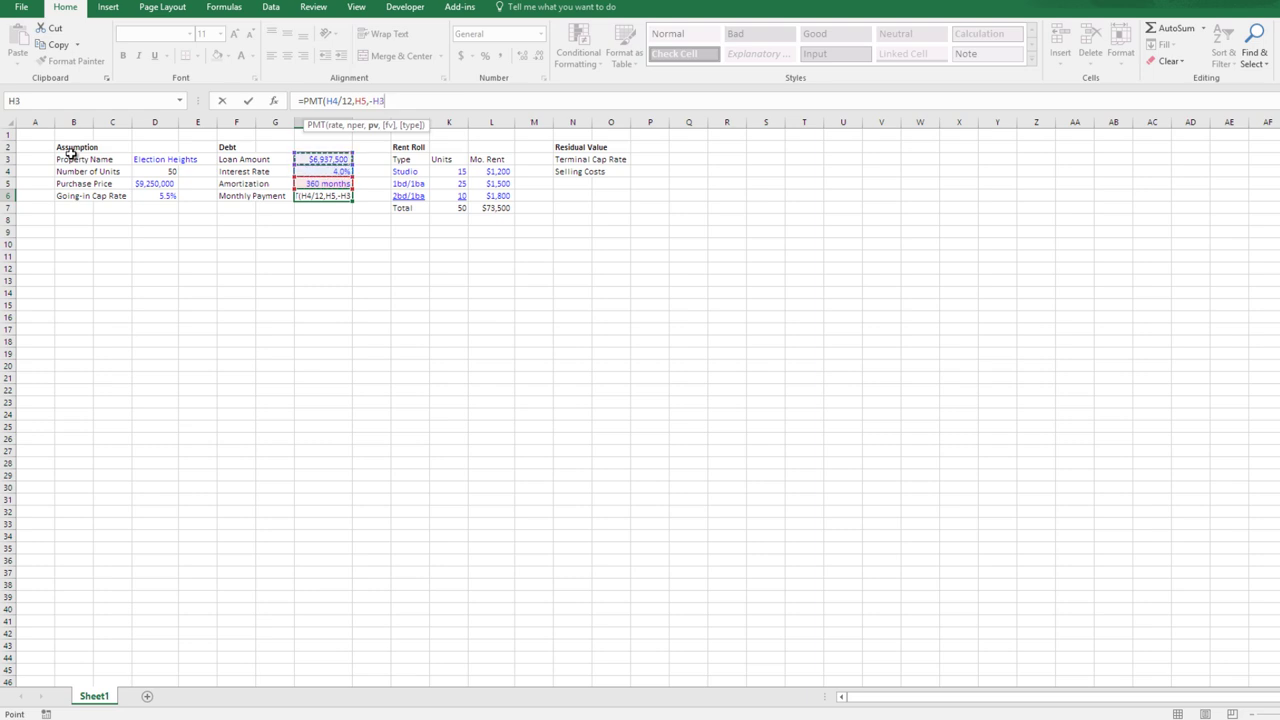
{"action": "key", "text": "Return"}
{"action": "key", "text": "Up"}
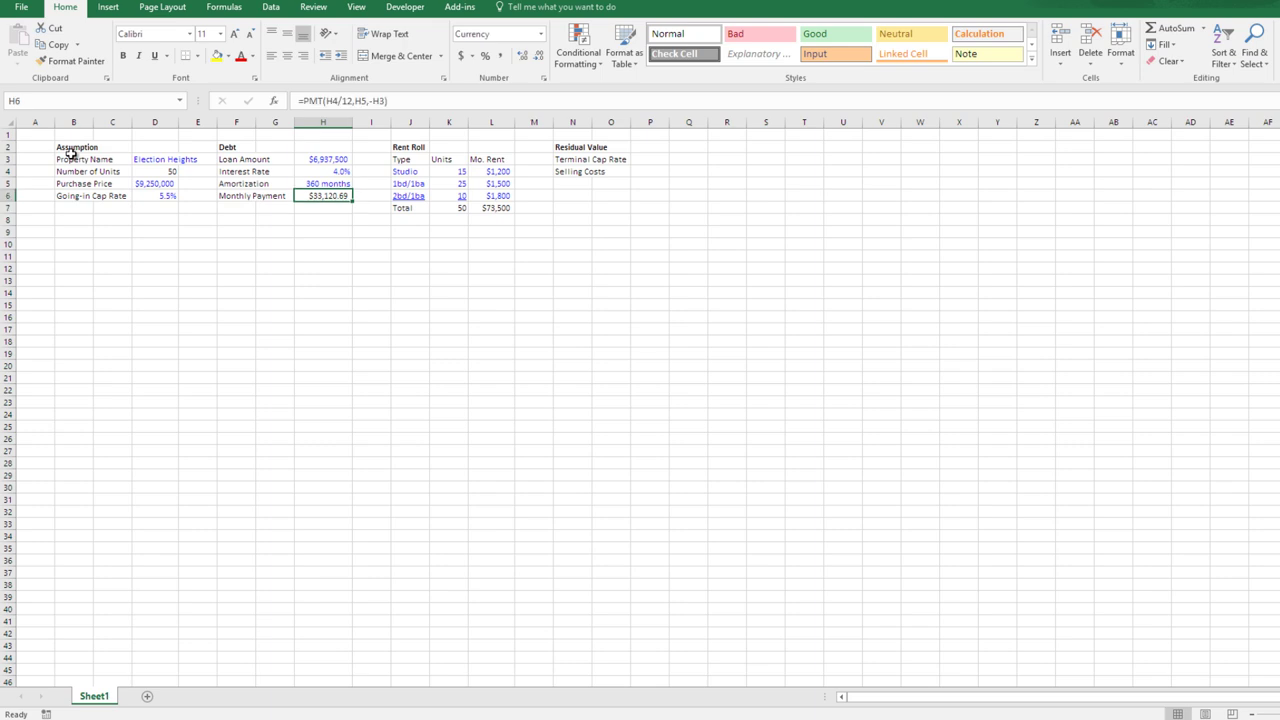
- Remove both decimal places from the monthly payment in H6
{"action": "key", "text": "alt+h"}
{"action": "key", "text": "9"}
{"action": "key", "text": "alt+h"}
{"action": "key", "text": "9"}
{"action": "key", "text": "Up"}
{"action": "key", "text": "Up"}
{"action": "key", "text": "Up"}
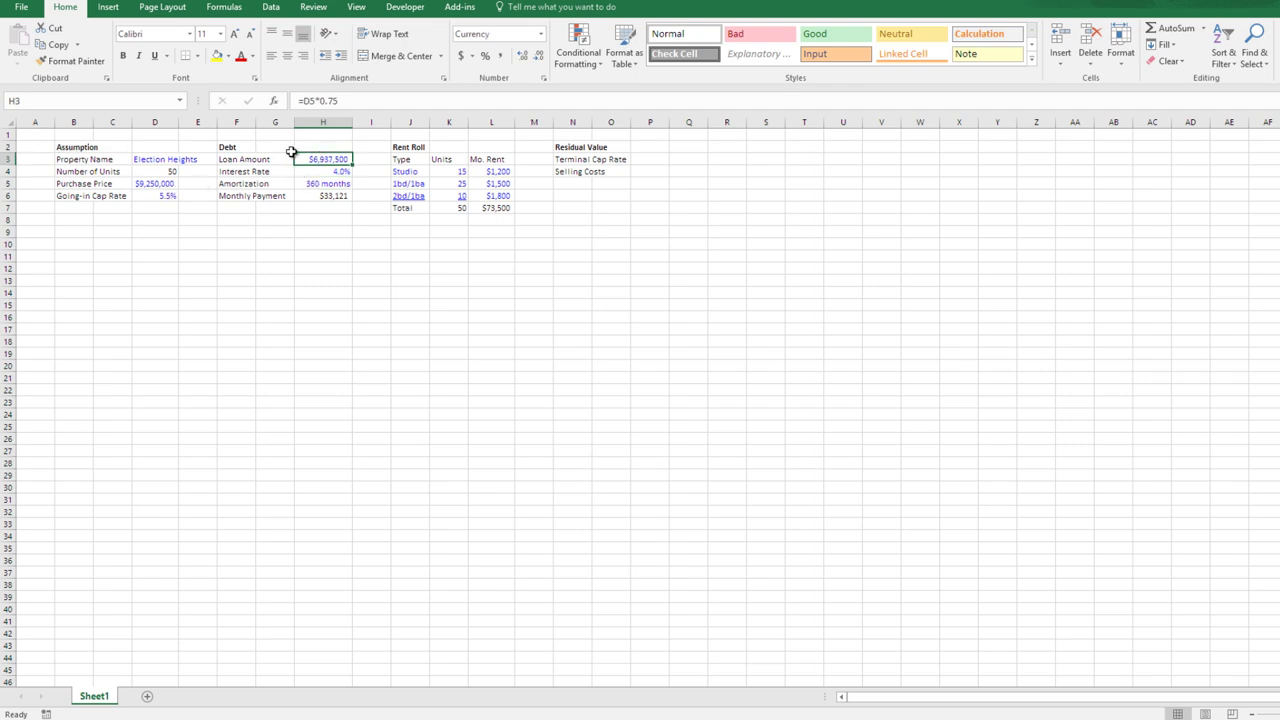
{"action": "key", "text": "Down"}
{"action": "key", "text": "Up"}
{"action": "key", "text": "Down"}
{"action": "key", "text": "Down"}
{"action": "key", "text": "Down"}
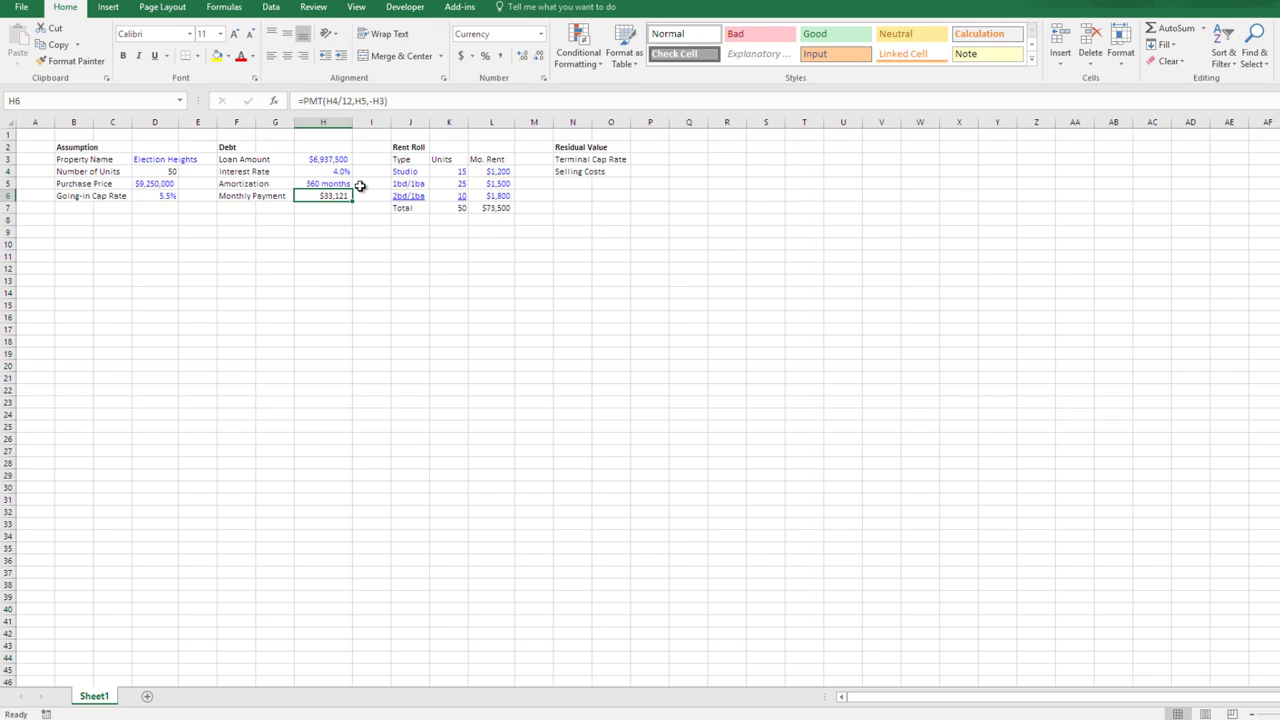
- Underline the 2bd/1ba monthly rent in L6
{"action": "key", "text": "Right"}
{"action": "key", "text": "Right"}
{"action": "key", "text": "Right"}
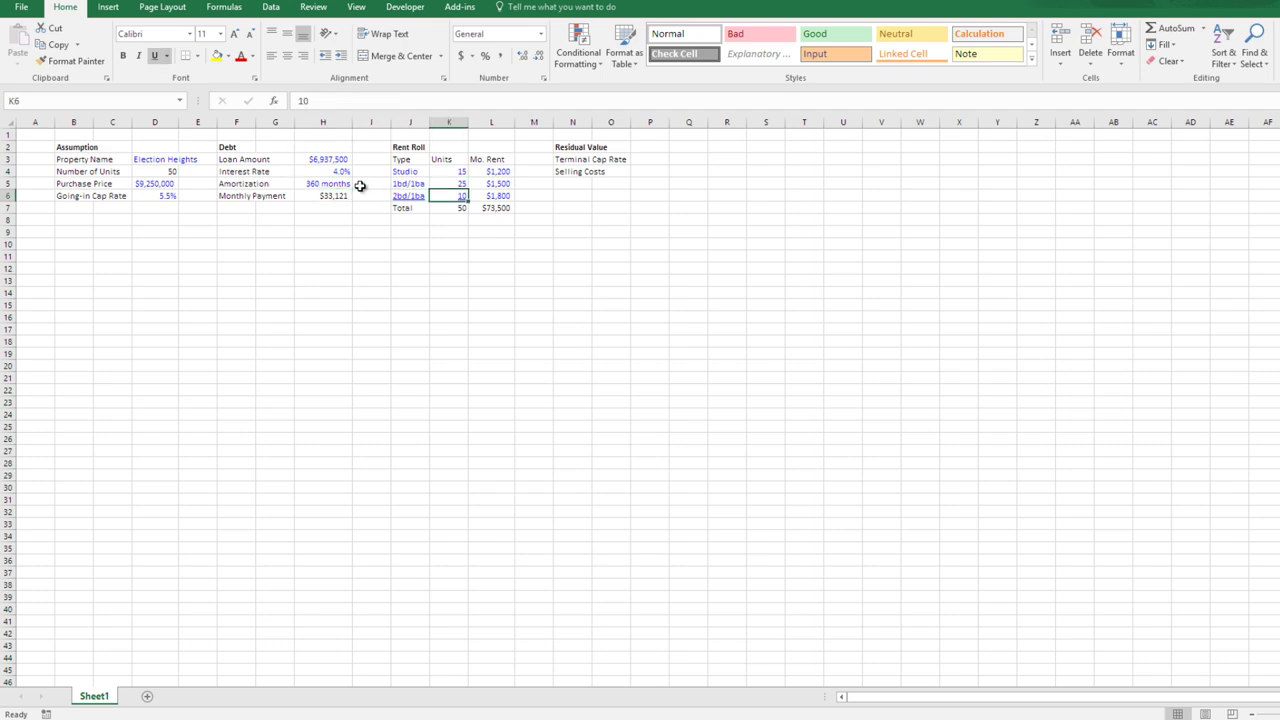
{"action": "key", "text": "Right"}
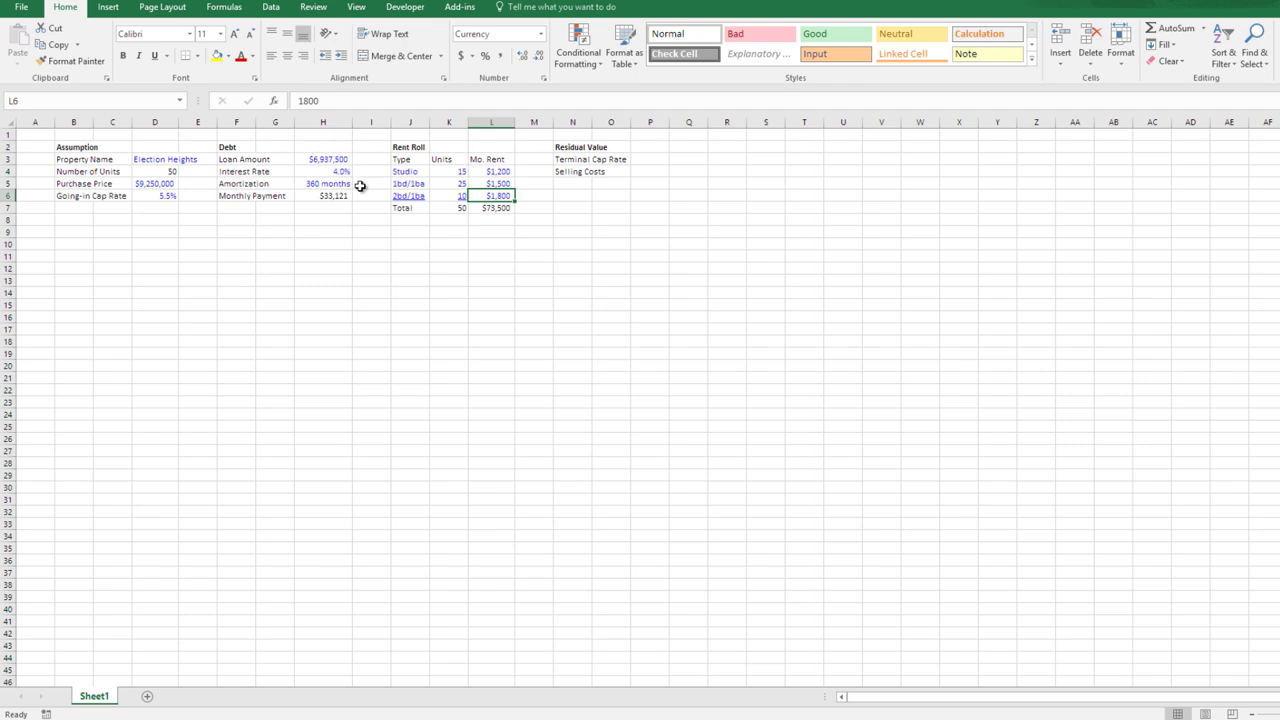
{"action": "key", "text": "ctrl+u"}
- Format the Terminal Cap Rate and Selling Costs cells P3:P4 as blue percentages with one decimal place
{"action": "key", "text": "Up"}
{"action": "key", "text": "Up"}
{"action": "key", "text": "Up"}
{"action": "key", "text": "Right"}
{"action": "key", "text": "Right"}
{"action": "key", "text": "Right"}
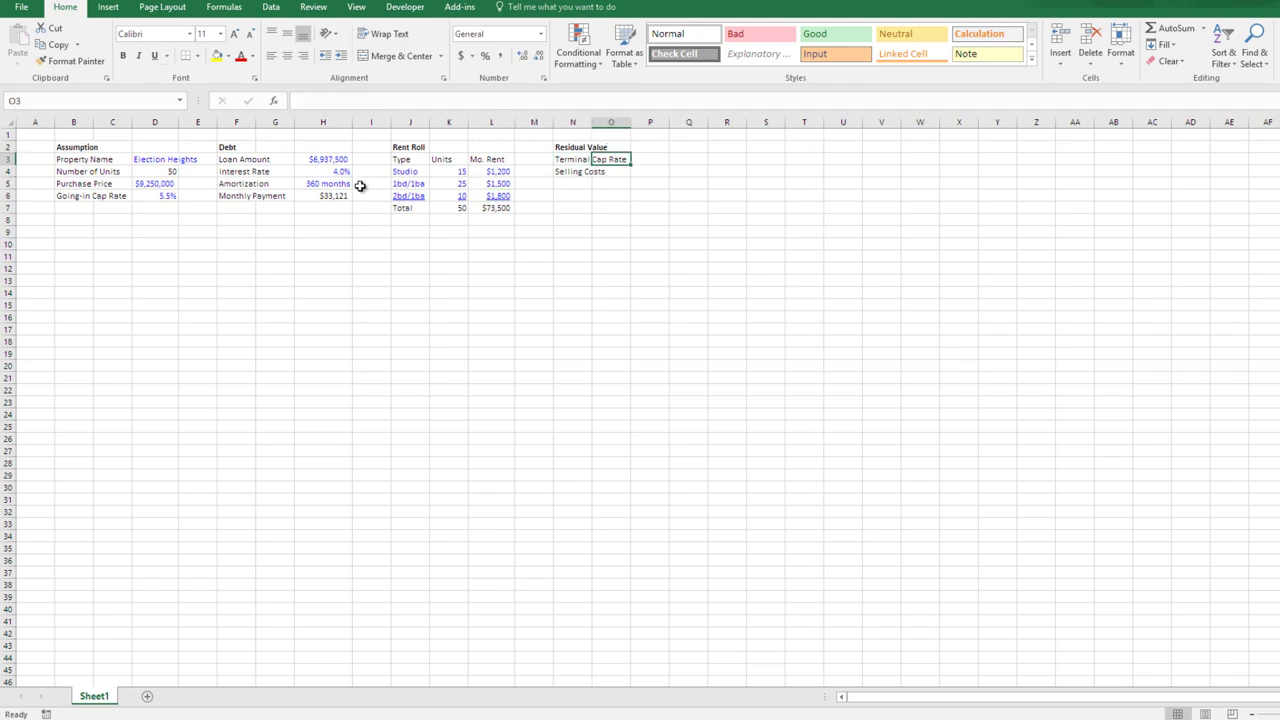
{"action": "key", "text": "Right"}
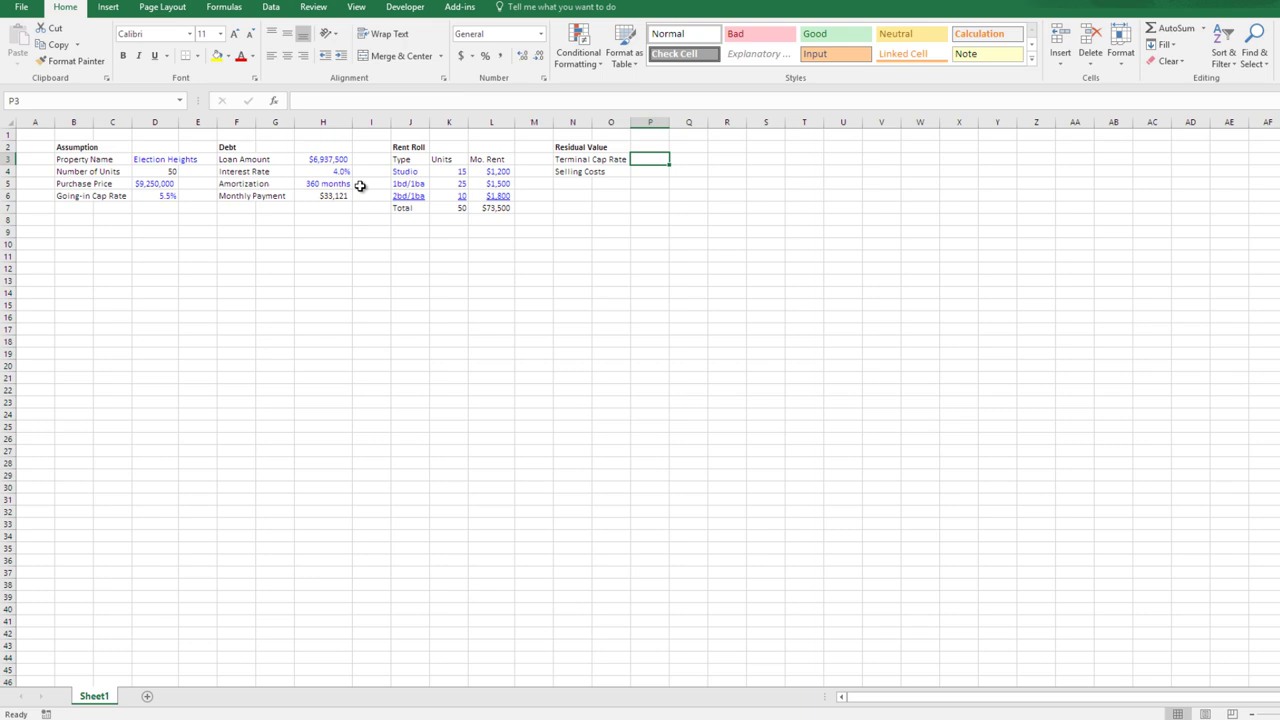
{"action": "key", "text": "shift+Down"}
{"action": "key", "text": "ctrl+shift+5"}
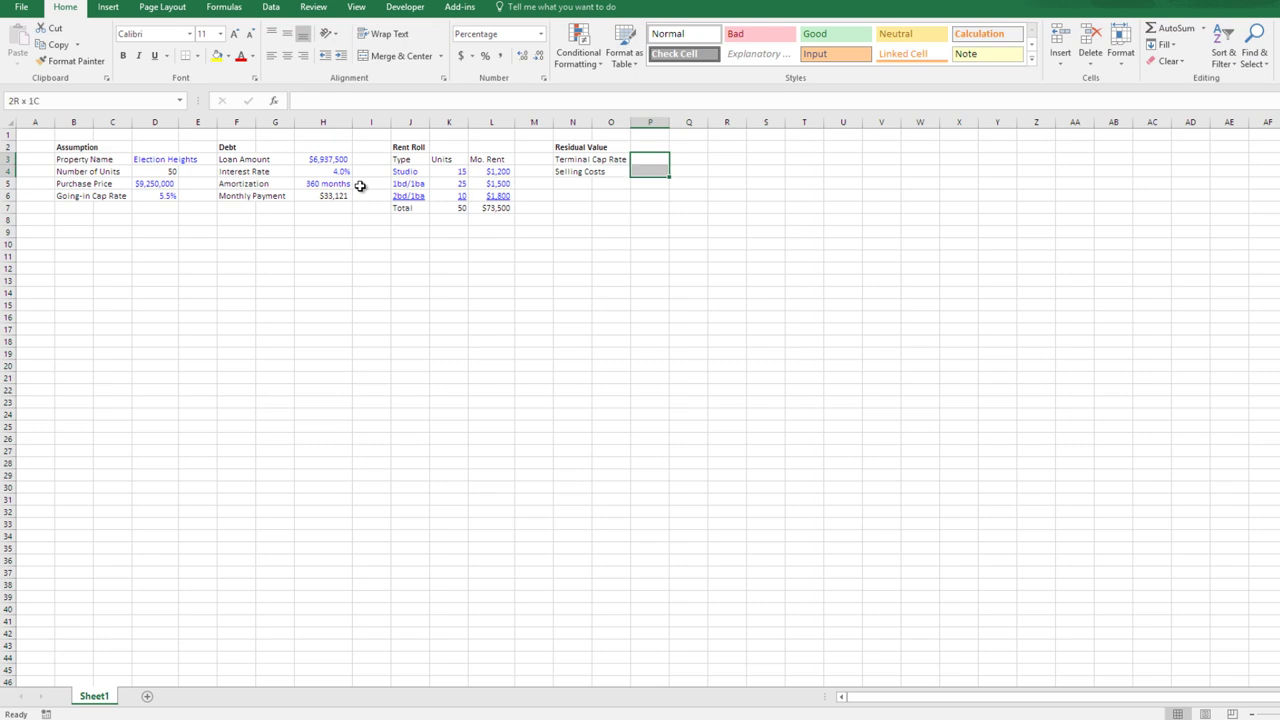
- Enter a terminal cap rate of 5.5% in P3 and compare it with the going-in cap rate in D6
{"action": "type", "text": "5.5"}
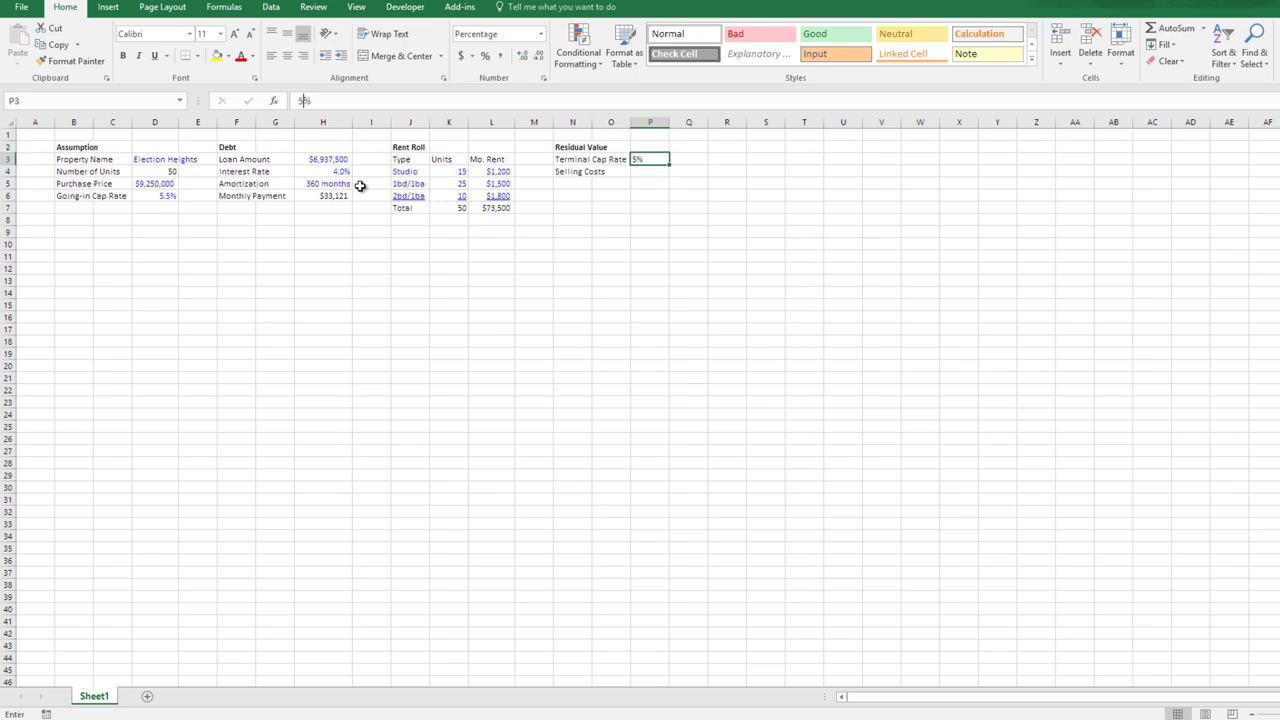
{"action": "key", "text": "Return"}
{"action": "key", "text": "Up"}
{"action": "left_click", "coordinate": [160, 195]}
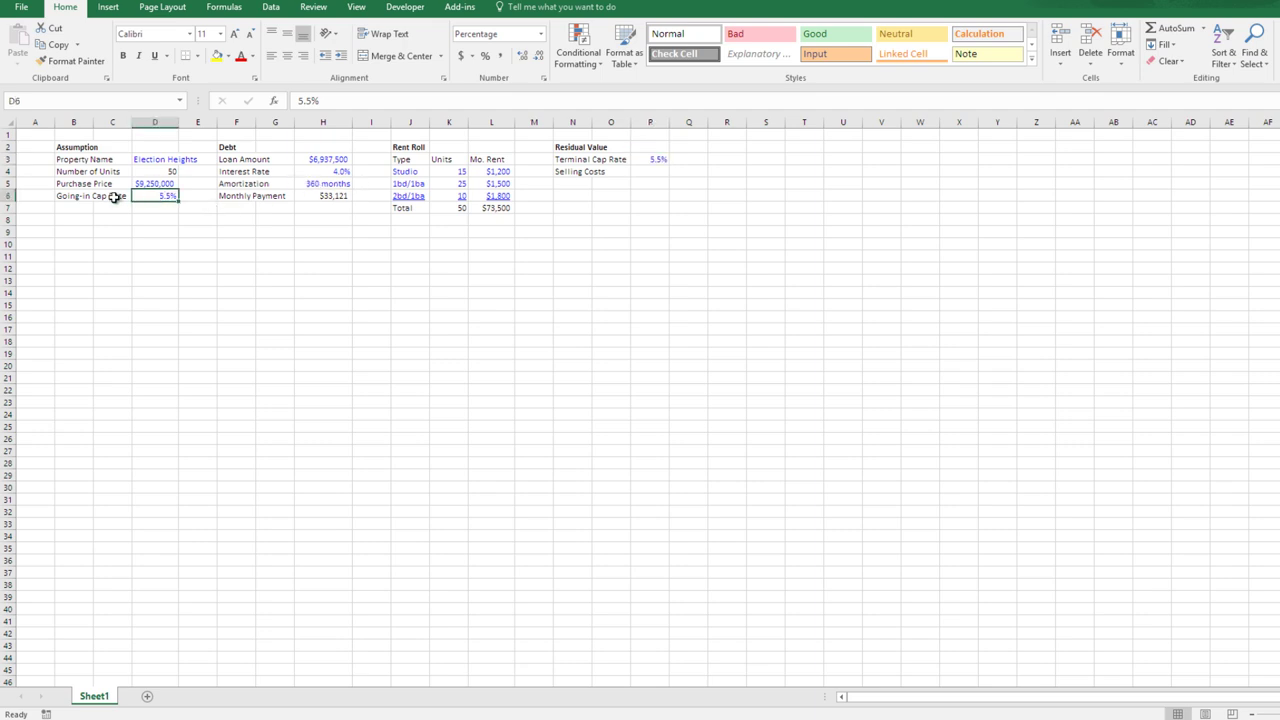
{"action": "left_click", "coordinate": [658, 160]}
{"action": "key", "text": "Down"}
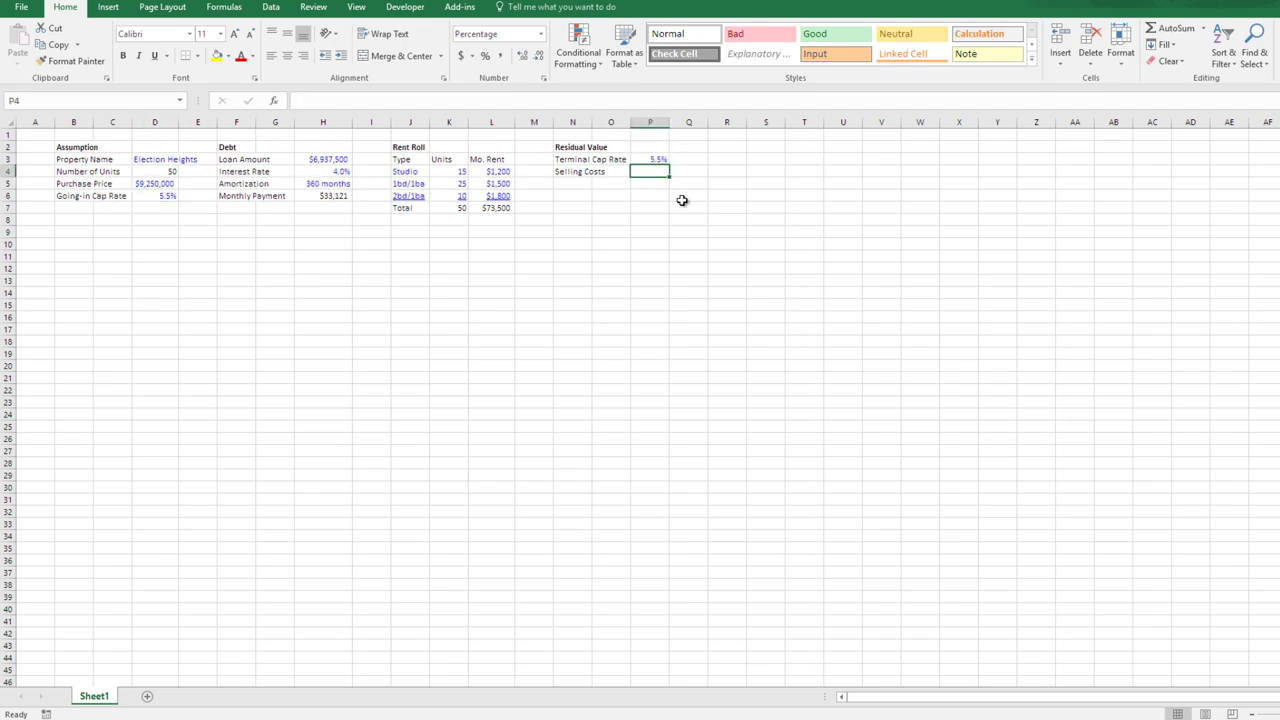
{"action": "key", "text": "Up"}
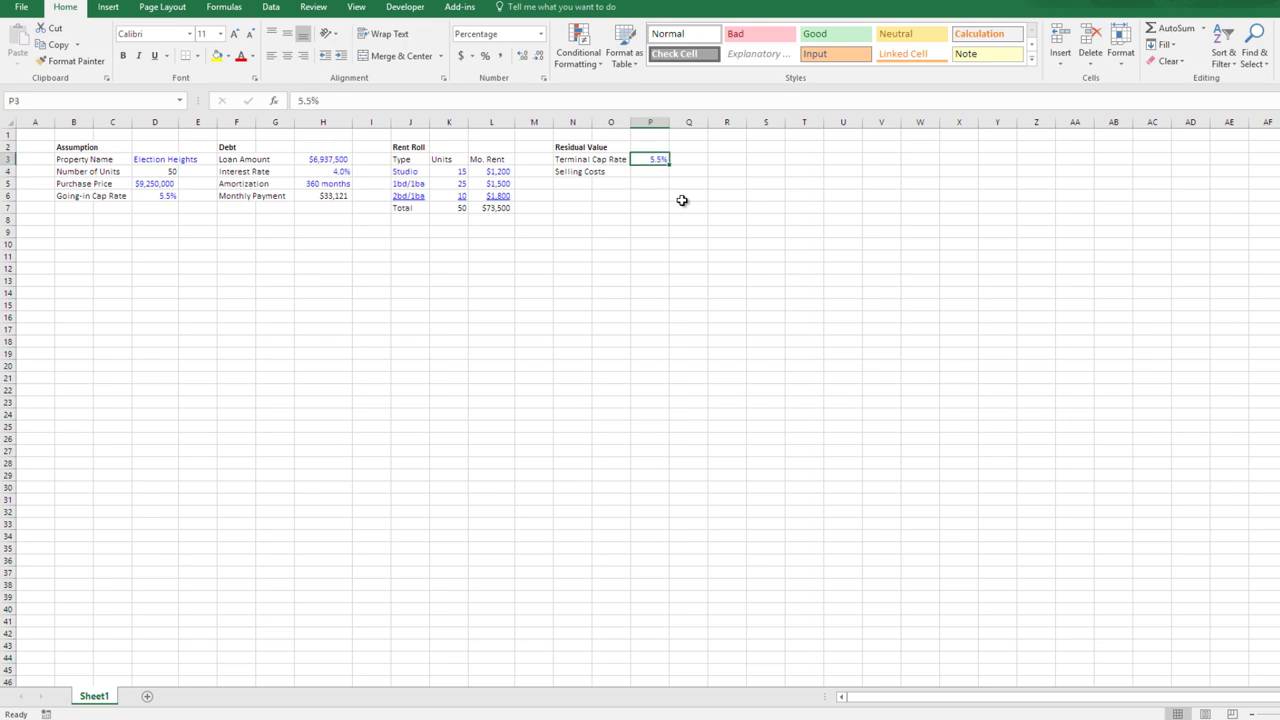
- Enter selling costs of 1.5% in P4
{"action": "key", "text": "Down"}
{"action": "type", "text": "1.5"}
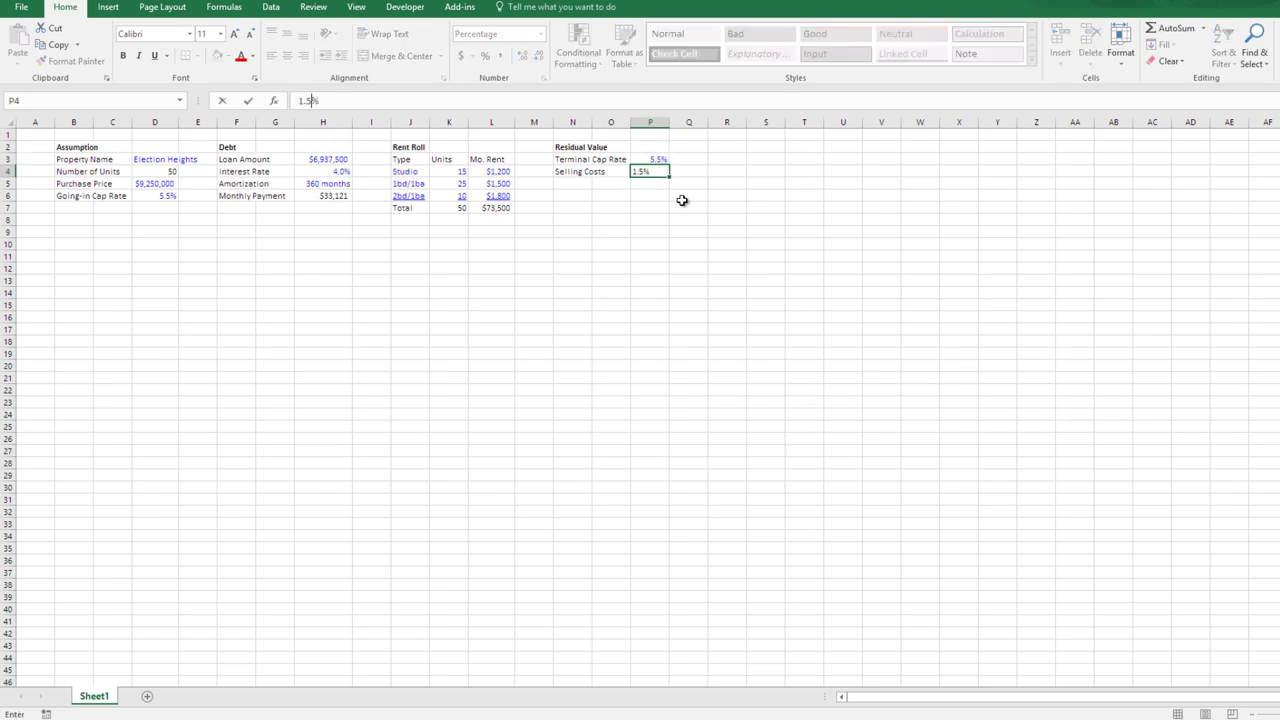
{"action": "key", "text": "Return"}
{"action": "key", "text": "Up"}
{"action": "key", "text": "Up"}
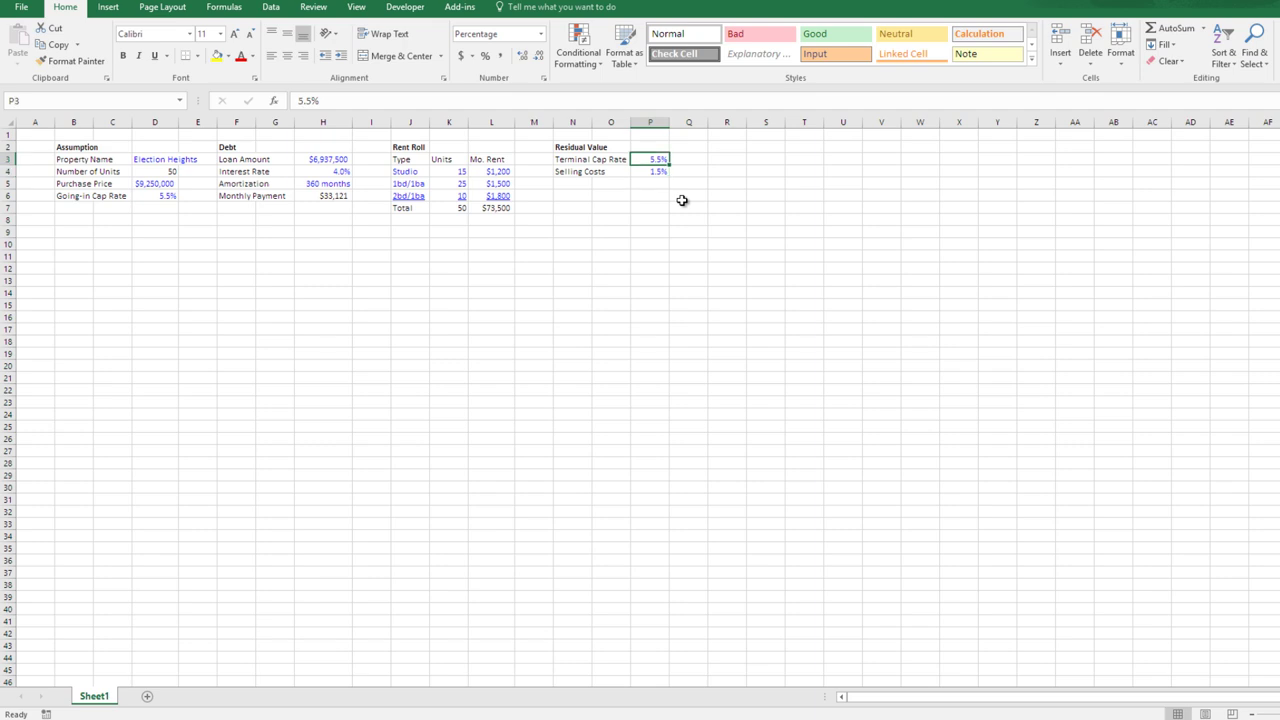
{"action": "key", "text": "Down"}
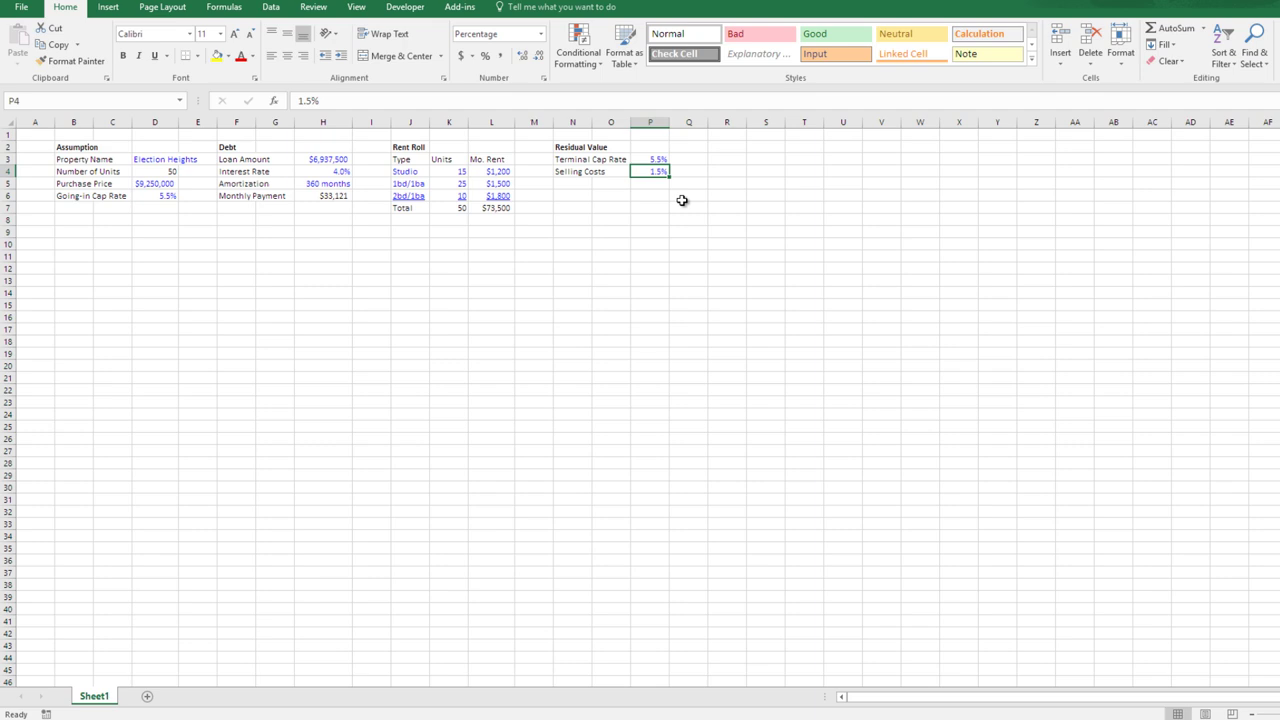
- Define the name Terminal_Cap_Rate for cell P3
{"action": "left_click", "coordinate": [161, 158]}
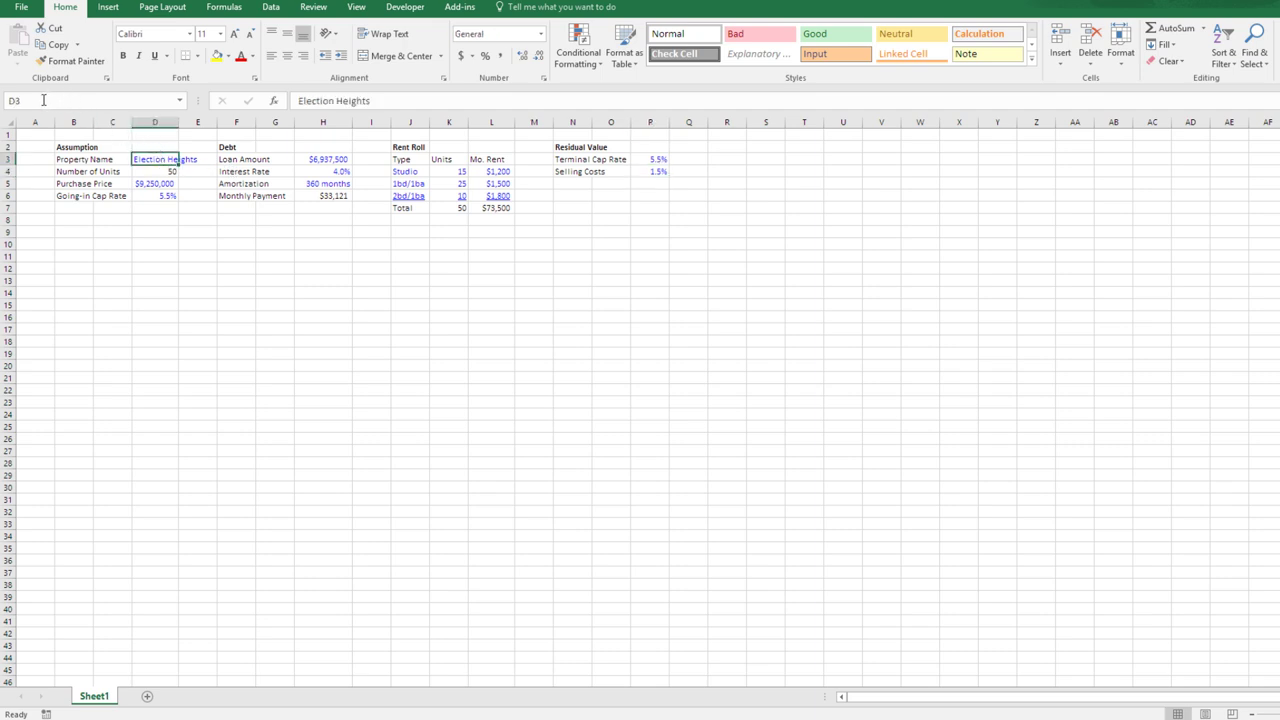
{"action": "left_click", "coordinate": [657, 162]}
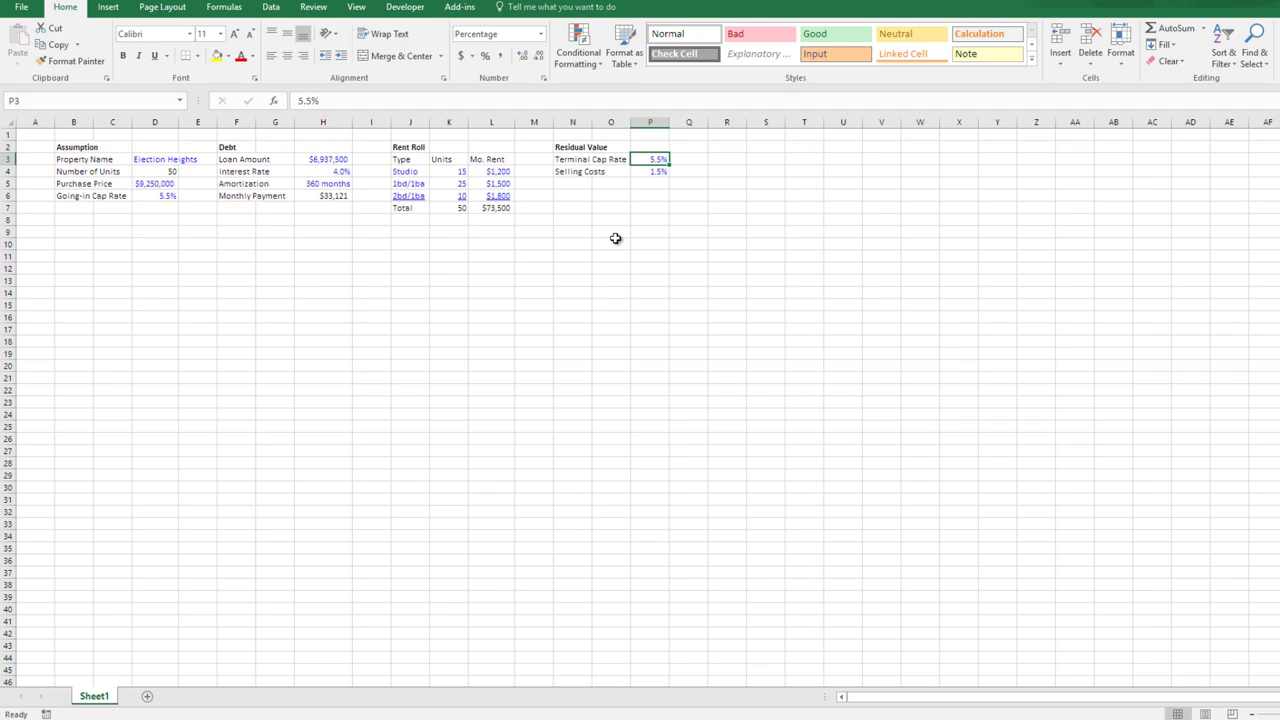
{"action": "left_click", "coordinate": [105, 101]}
{"action": "type", "text": "Terminal_Cap_Rate"}
{"action": "key", "text": "Return"}
{"action": "key", "text": "Return"}
{"action": "key", "text": "Up"}
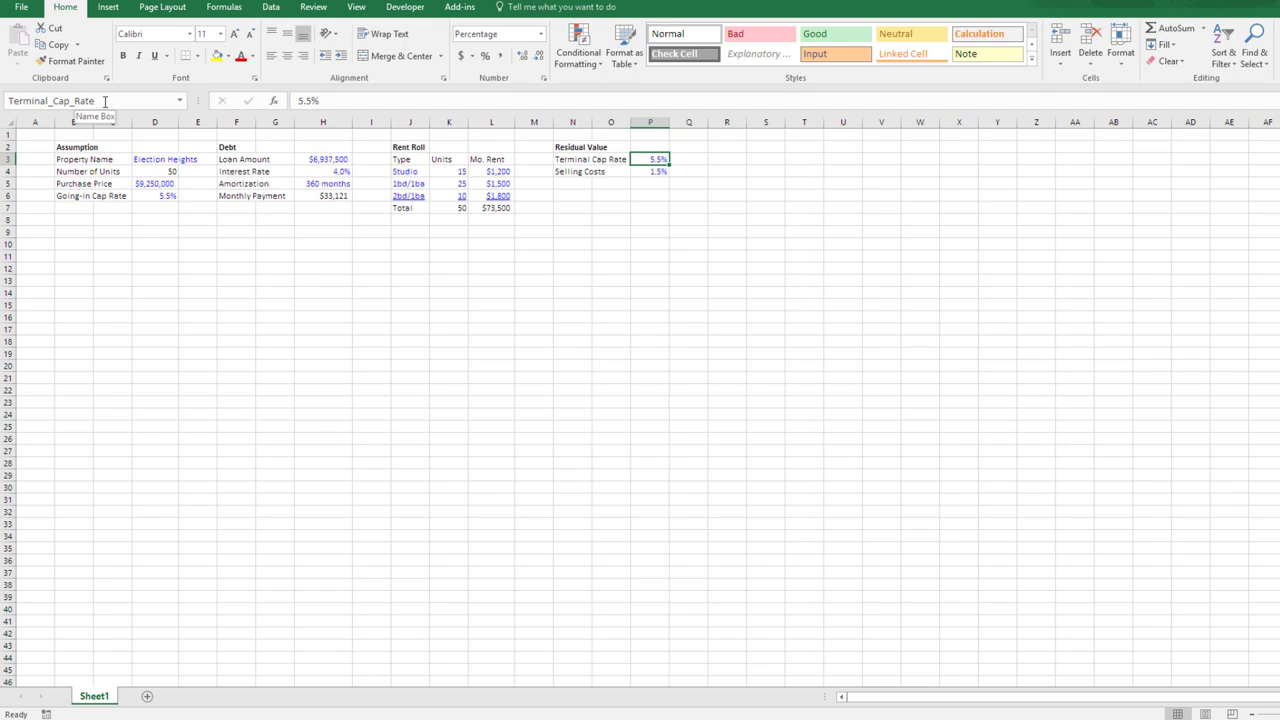
- Enter 1 in E9 as the first year of the cash flow header row
{"action": "key", "text": "Down"}
{"action": "key", "text": "Down"}
{"action": "key", "text": "Down"}
{"action": "key", "text": "Down"}
{"action": "key", "text": "Left"}
{"action": "key", "text": "Left"}
{"action": "key", "text": "Left"}
{"action": "key", "text": "Left"}
{"action": "key", "text": "Down"}
{"action": "key", "text": "Down"}
{"action": "key", "text": "Down"}
{"action": "key", "text": "Left"}
{"action": "key", "text": "Left"}
{"action": "key", "text": "Left"}
{"action": "key", "text": "Left"}
{"action": "key", "text": "Left"}
{"action": "key", "text": "Left"}
{"action": "key", "text": "Left"}
{"action": "key", "text": "Left"}
{"action": "key", "text": "Left"}
{"action": "key", "text": "Left"}
{"action": "key", "text": "Up"}
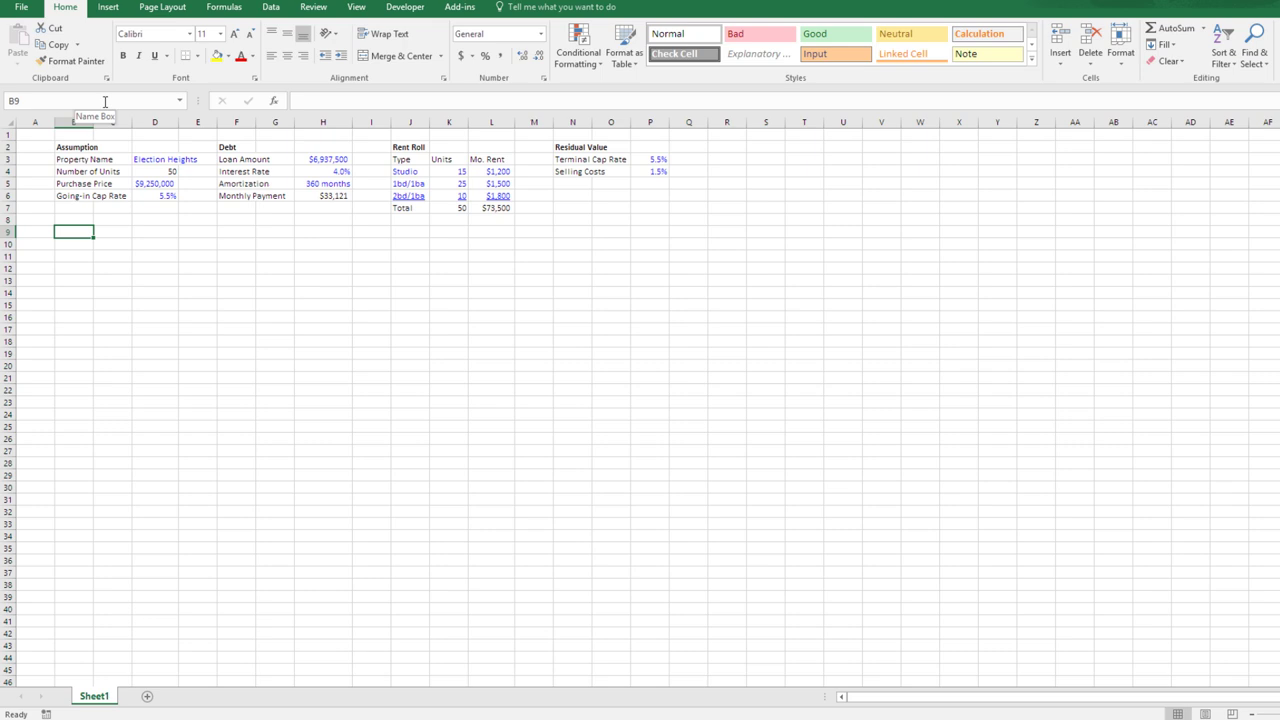
{"action": "key", "text": "Right"}
{"action": "key", "text": "Right"}
{"action": "key", "text": "Right"}
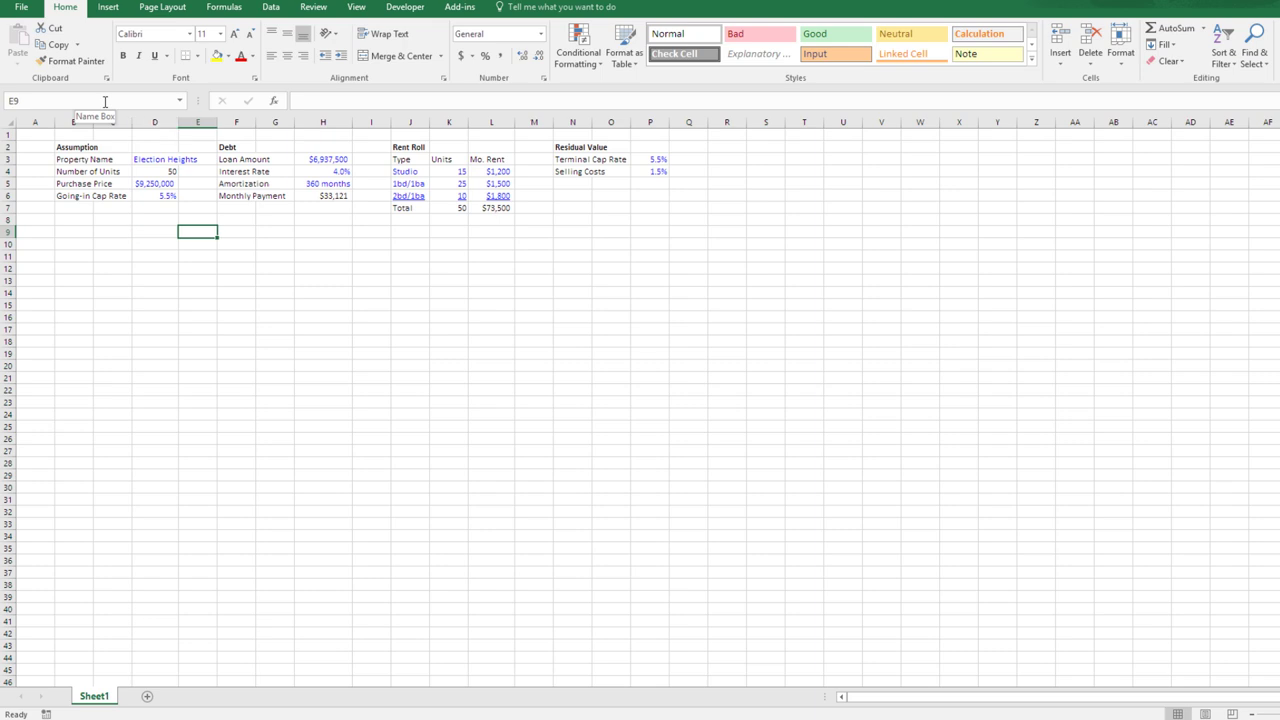
{"action": "type", "text": "Net"}
{"action": "key", "text": "Escape"}
{"action": "type", "text": "1"}
{"action": "key", "text": "ctrl+Return"}
- Apply the custom number format "Year" 0 to E9
{"action": "key", "text": "ctrl+1"}
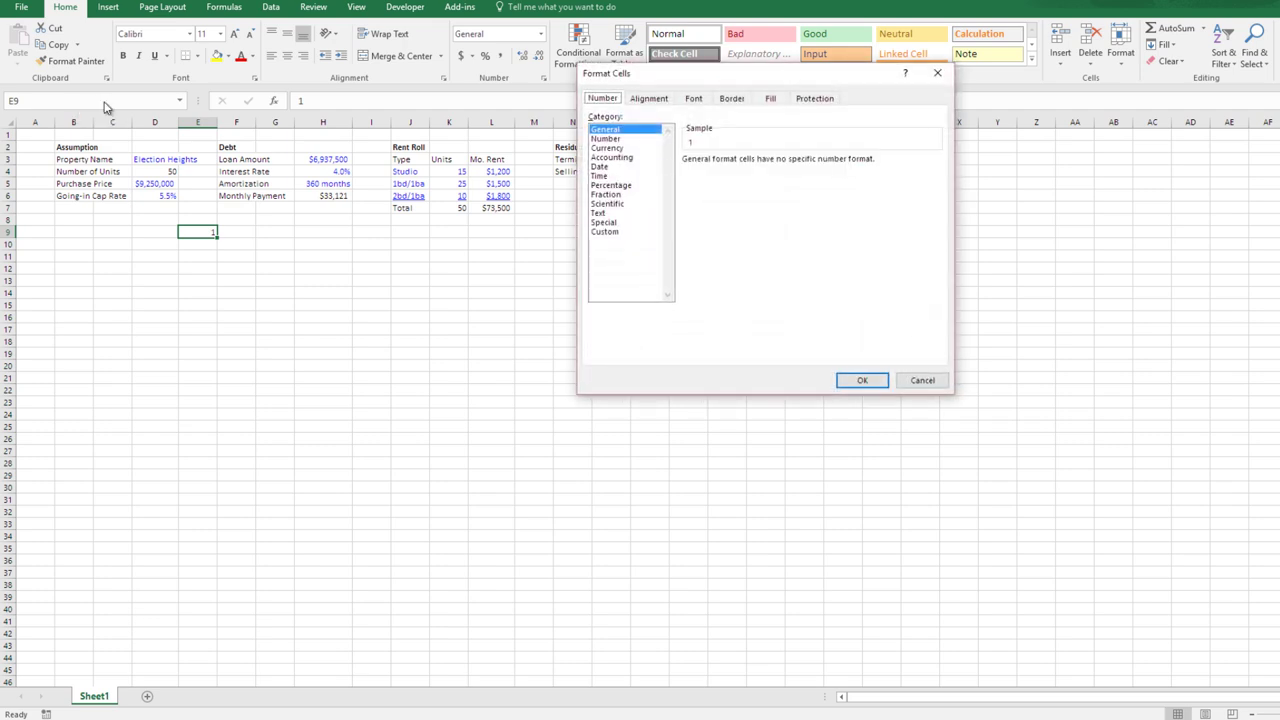
{"action": "key", "text": "Down"}
{"action": "key", "text": "Down"}
{"action": "key", "text": "Down"}
{"action": "key", "text": "Down"}
{"action": "key", "text": "Down"}
{"action": "key", "text": "Down"}
{"action": "key", "text": "Down"}
{"action": "key", "text": "Down"}
{"action": "key", "text": "Down"}
{"action": "key", "text": "Down"}
{"action": "key", "text": "Down"}
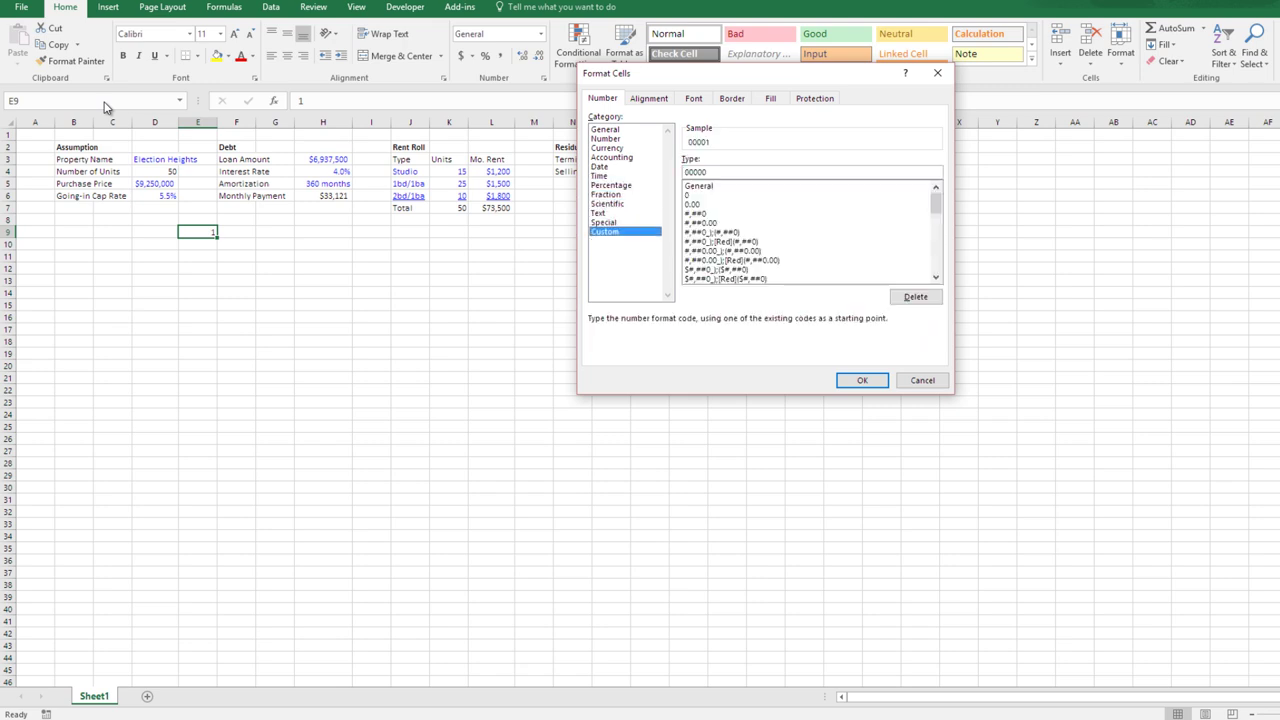
{"action": "key", "text": "Tab"}
{"action": "type", "text": "\"Year\" 0"}
{"action": "key", "text": "Return"}
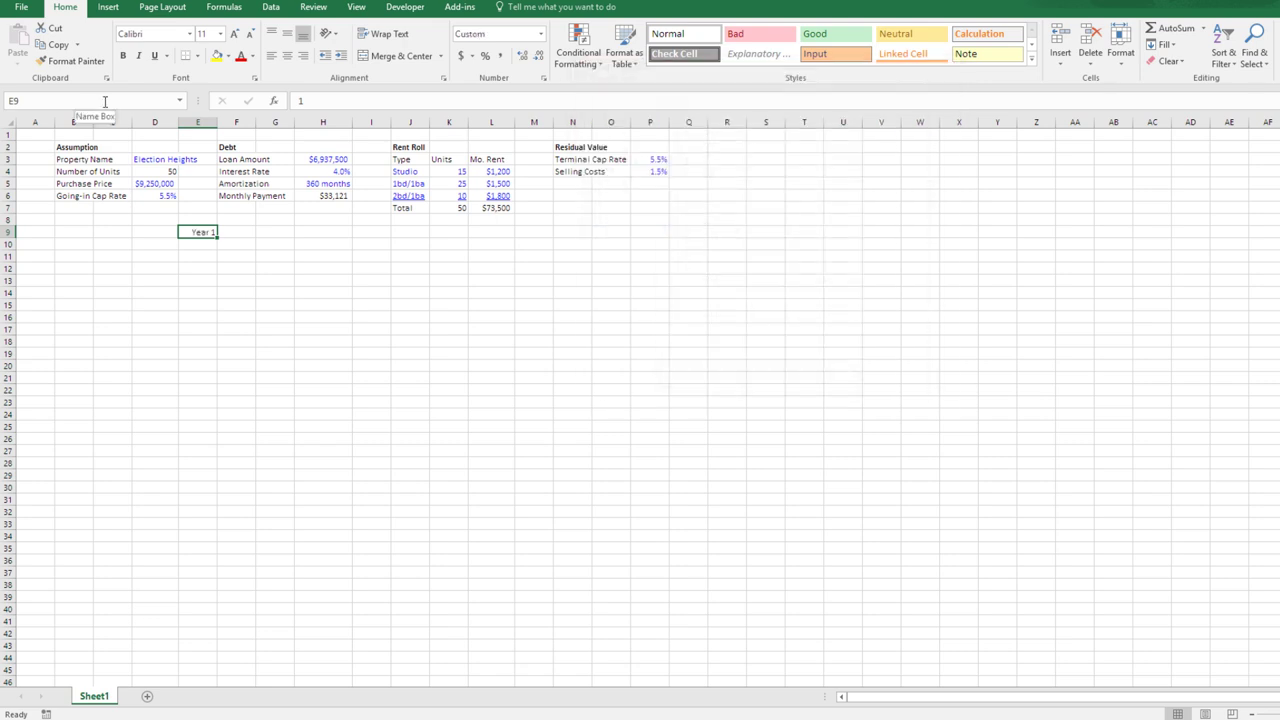
- Copy the formatted year cell E9 to F9 and replace its content with the formula =E9+1
{"action": "key", "text": "Right"}
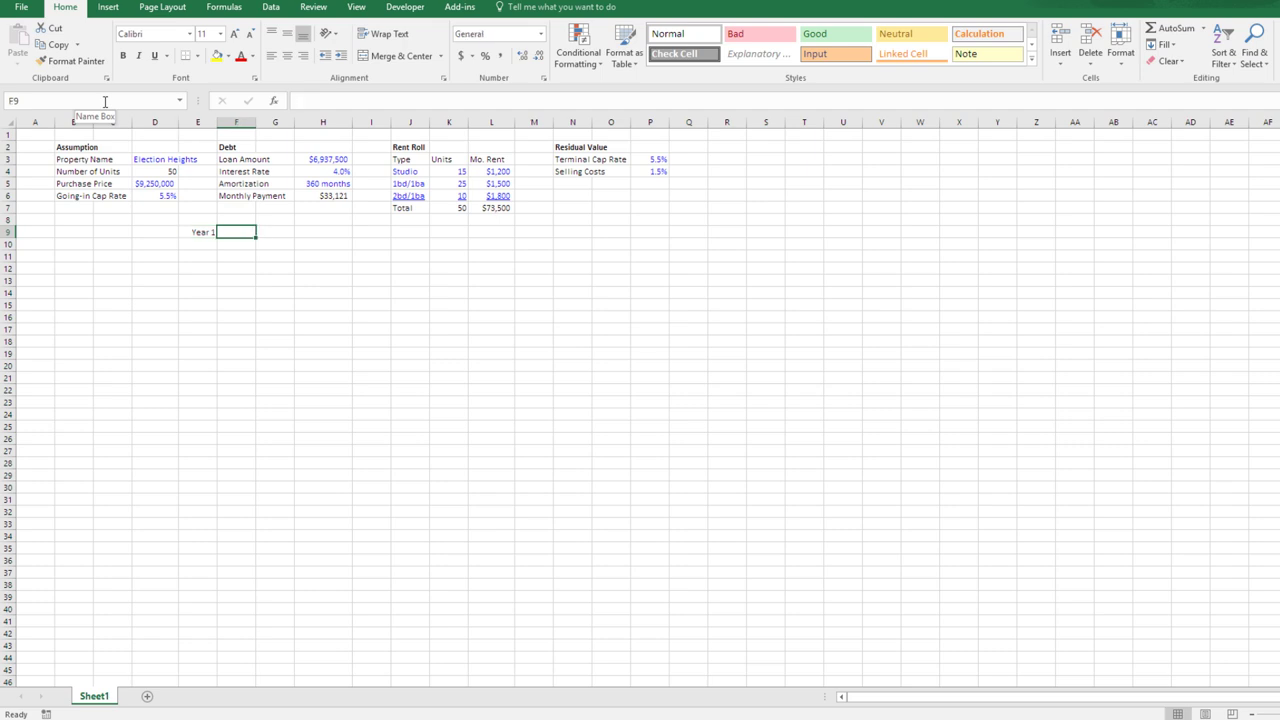
{"action": "key", "text": "Left"}
{"action": "key", "text": "ctrl+c"}
{"action": "key", "text": "Right"}
{"action": "key", "text": "ctrl+v"}
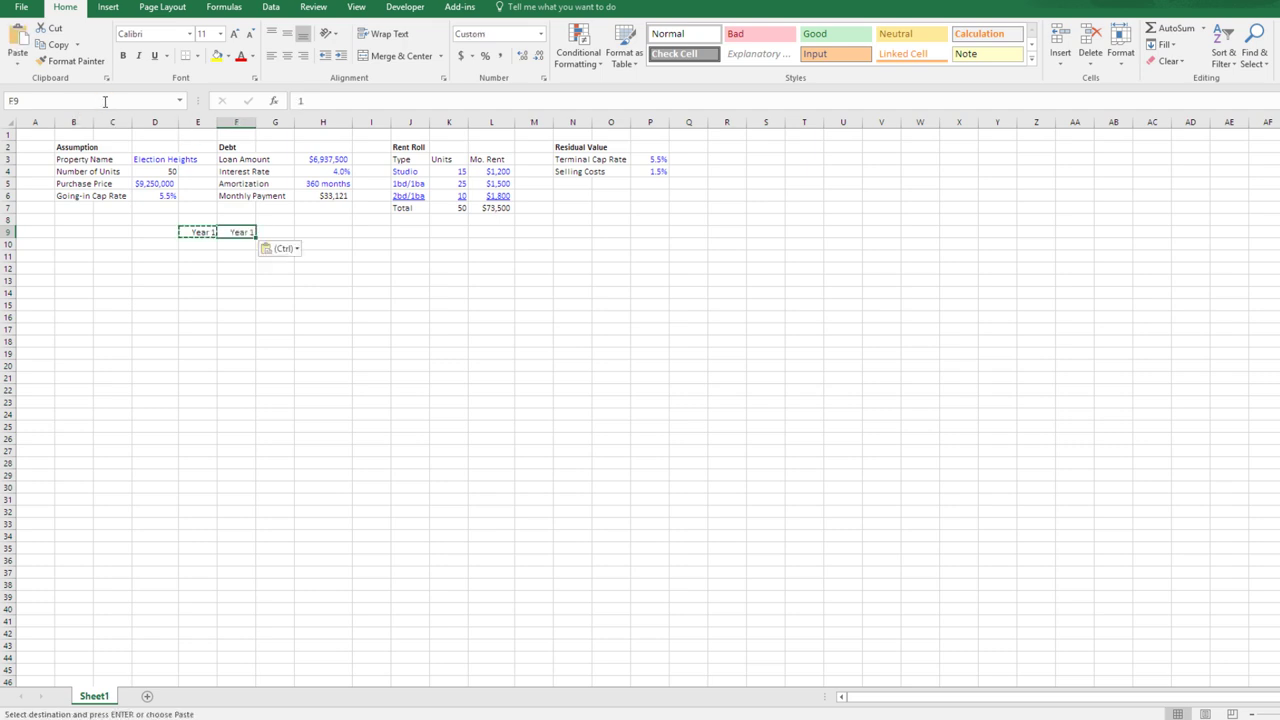
{"action": "type", "text": "="}
{"action": "key", "text": "Left"}
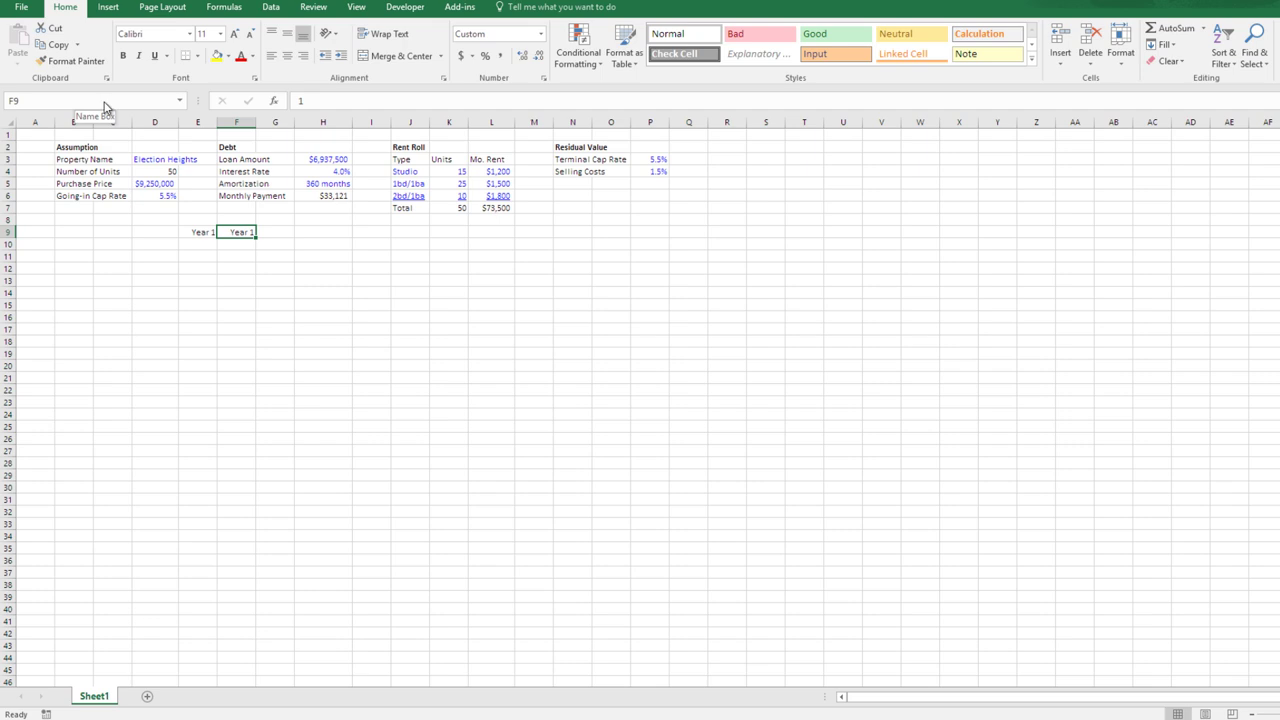
{"action": "type", "text": "+"}
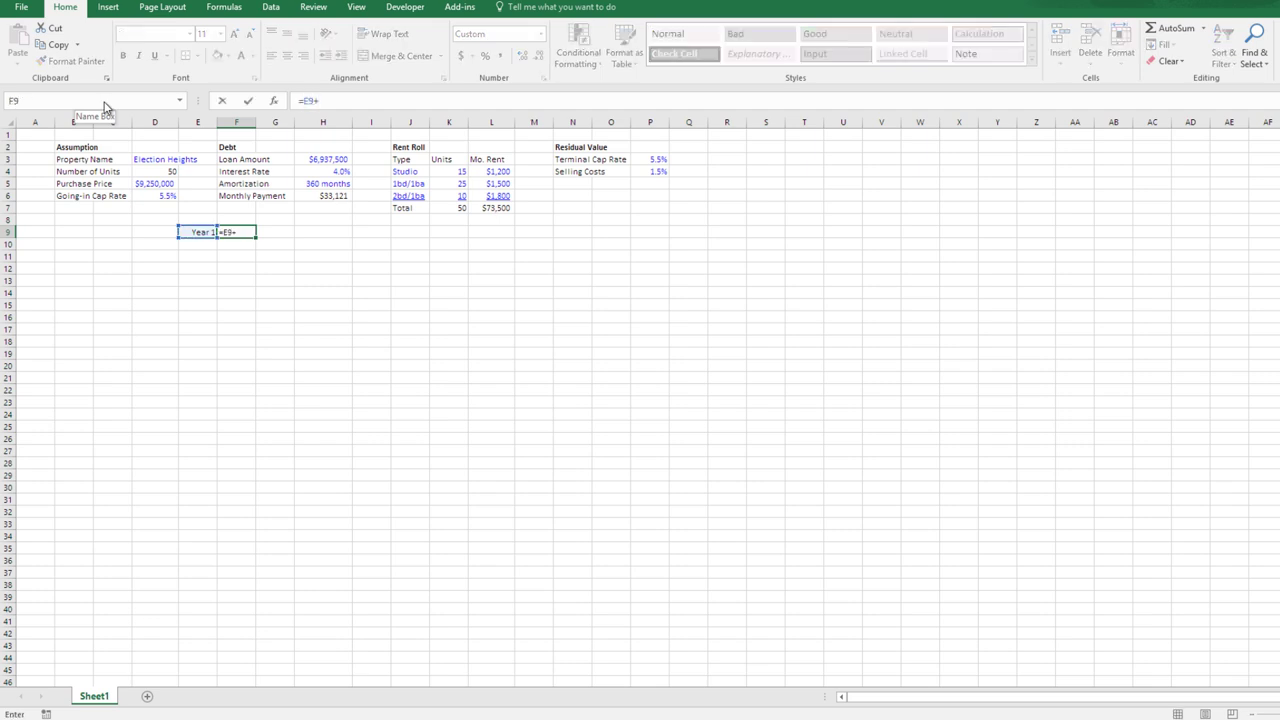
{"action": "type", "text": "1"}
{"action": "key", "text": "ctrl+Return"}
- Copy the year formula from F9 across G9:R9
{"action": "key", "text": "ctrl+c"}
{"action": "key", "text": "Right"}
{"action": "key", "text": "shift+Right"}
{"action": "key", "text": "shift+Right"}
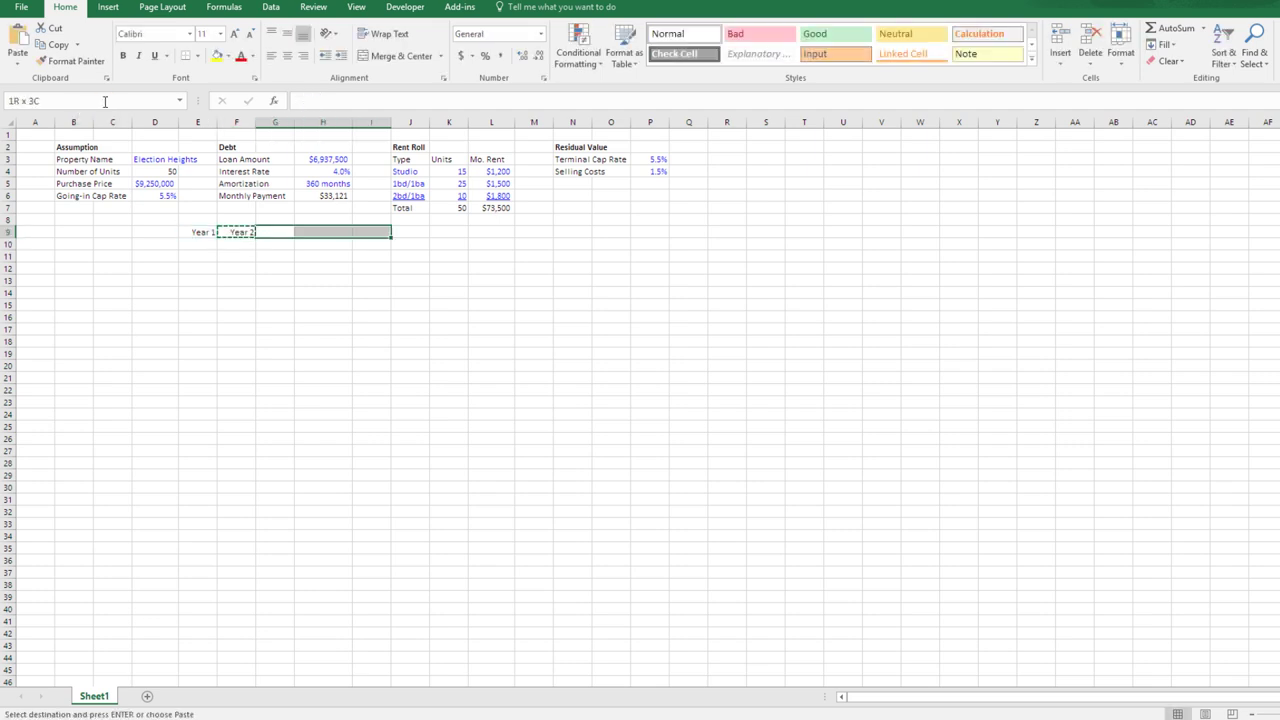
{"action": "key", "text": "shift+Right"}
{"action": "key", "text": "shift+Right"}
{"action": "key", "text": "shift+Right"}
{"action": "key", "text": "shift+Right"}
{"action": "key", "text": "shift+Right"}
{"action": "key", "text": "shift+Right"}
{"action": "key", "text": "shift+Right"}
{"action": "key", "text": "shift+Right"}
{"action": "key", "text": "shift+Right"}
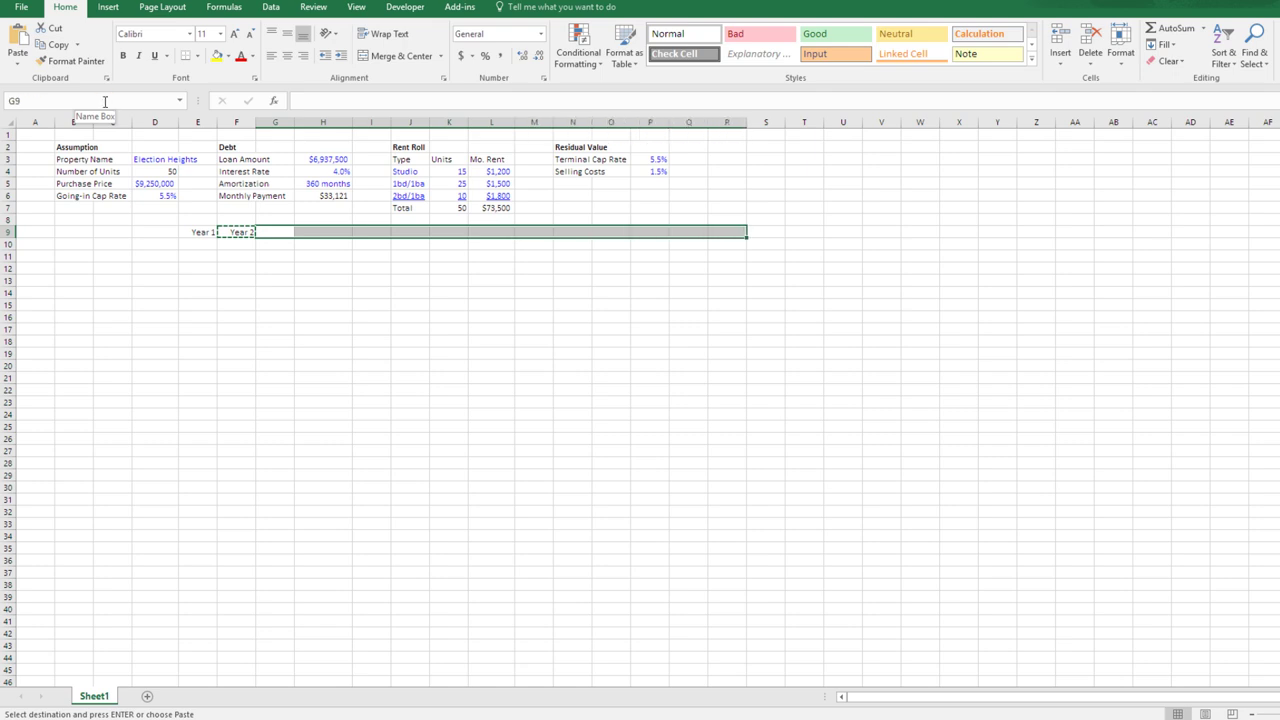
{"action": "key", "text": "ctrl+v"}
- Clear the surplus year headings in P9:R9 so the row ends at Year 11
{"action": "key", "text": "ctrl+Right"}
{"action": "key", "text": "shift+Left"}
{"action": "key", "text": "shift+Left"}
{"action": "key", "text": "Delete"}
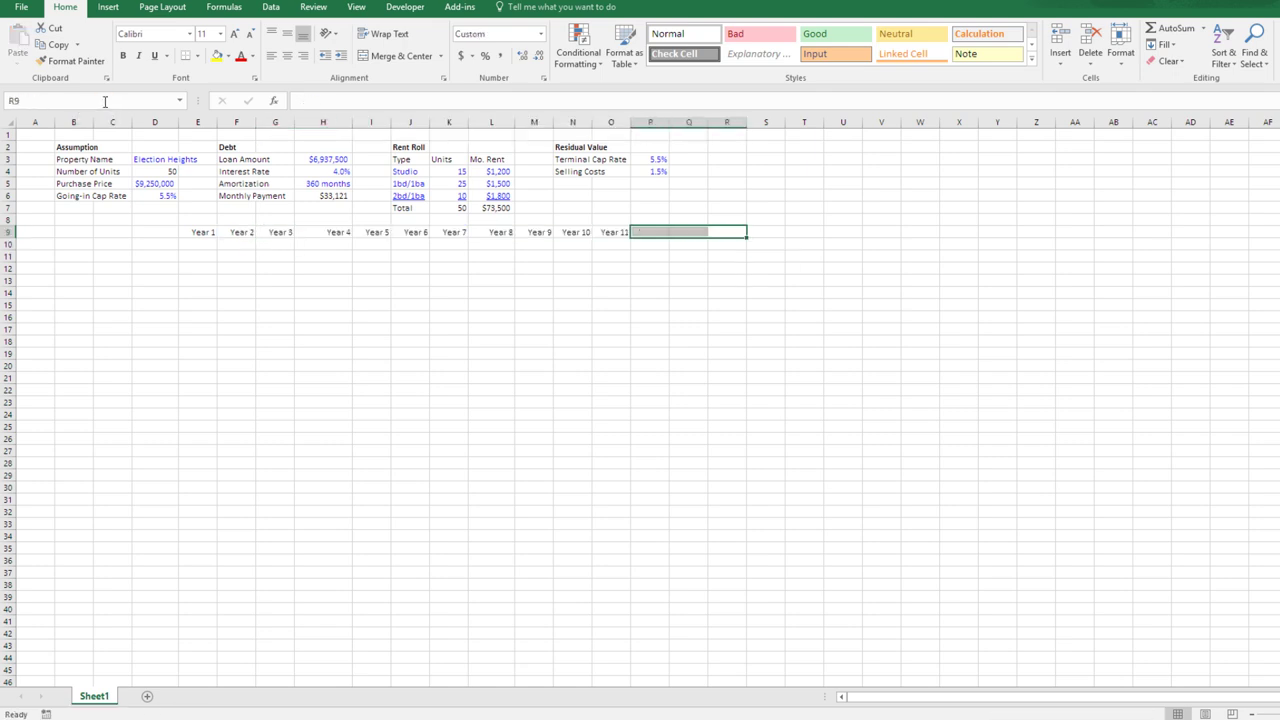
- Review the year headings in row 9 from Year 1 in E9 to Year 10 in N9
{"action": "key", "text": "Left"}
{"action": "key", "text": "ctrl+Left"}
{"action": "key", "text": "ctrl+Left"}
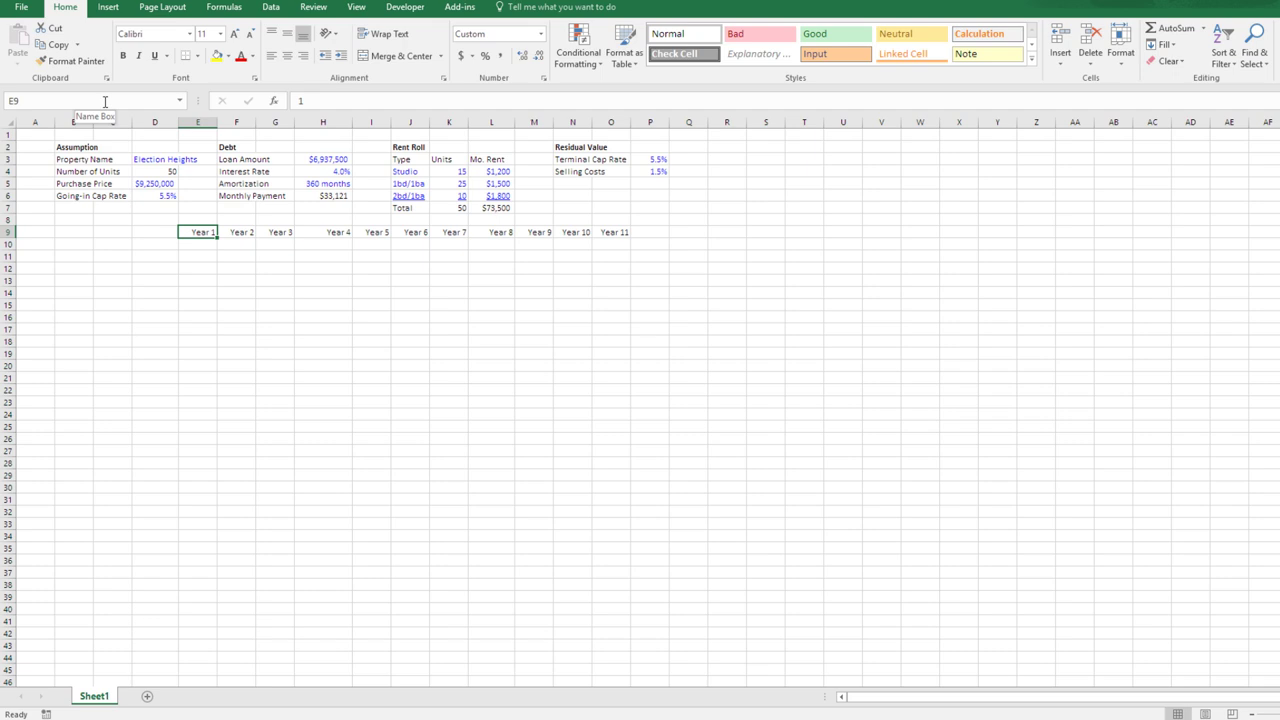
{"action": "key", "text": "Right"}
{"action": "key", "text": "Right"}
{"action": "key", "text": "Right"}
{"action": "key", "text": "Right"}
{"action": "key", "text": "Right"}
{"action": "key", "text": "Right"}
{"action": "key", "text": "Right"}
{"action": "key", "text": "Right"}
{"action": "key", "text": "Right"}
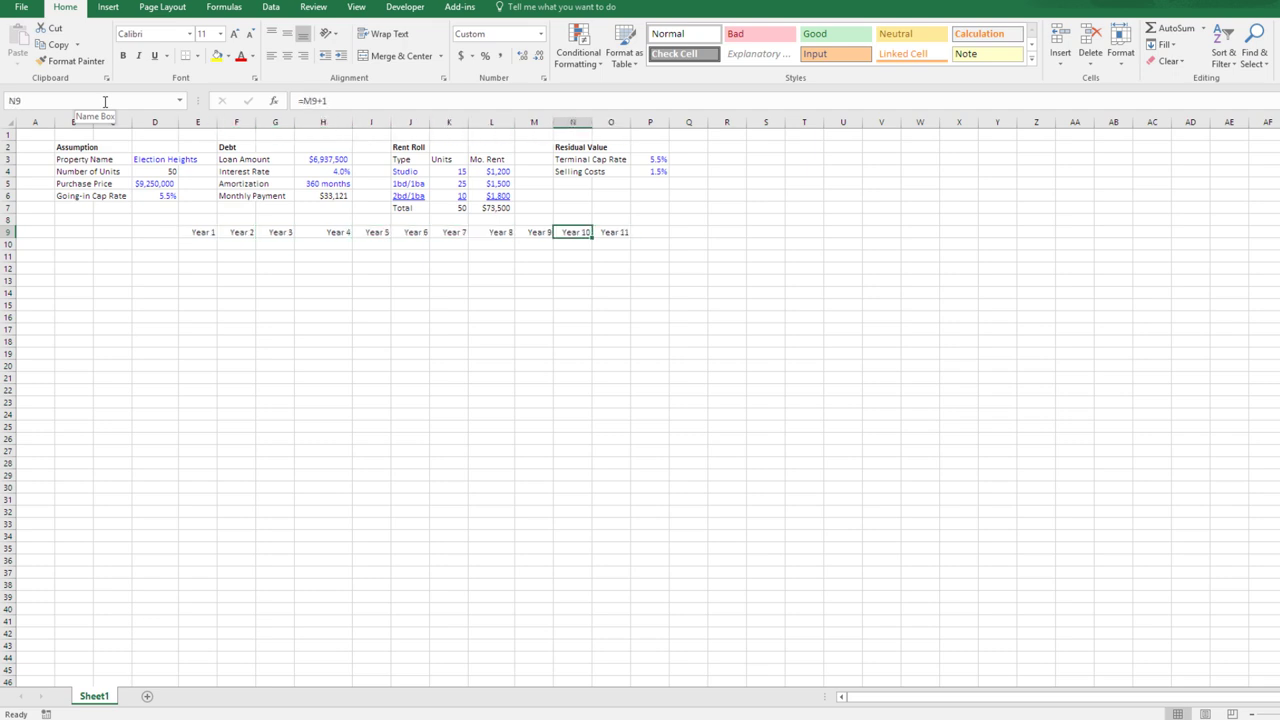
{"action": "key", "text": "Left"}
{"action": "key", "text": "Left"}
{"action": "key", "text": "Left"}
{"action": "key", "text": "Left"}
{"action": "key", "text": "Left"}
{"action": "key", "text": "Left"}
{"action": "key", "text": "Left"}
{"action": "key", "text": "Left"}
{"action": "key", "text": "Left"}
{"action": "key", "text": "Left"}
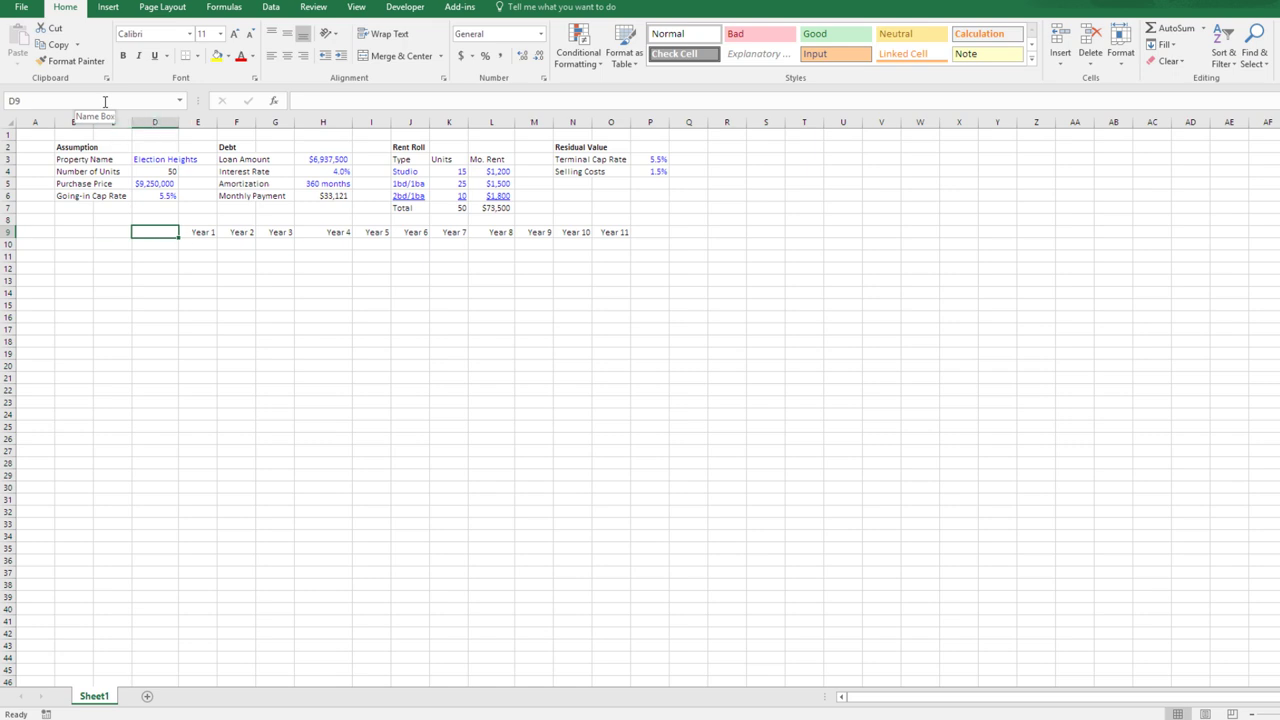
- Enter the heading Income in B10 and paste the prepared cash flow line items, Income through Before Tax Cash Flow, into B10:B34
{"action": "key", "text": "Down"}
{"action": "key", "text": "Up"}
{"action": "key", "text": "Down"}
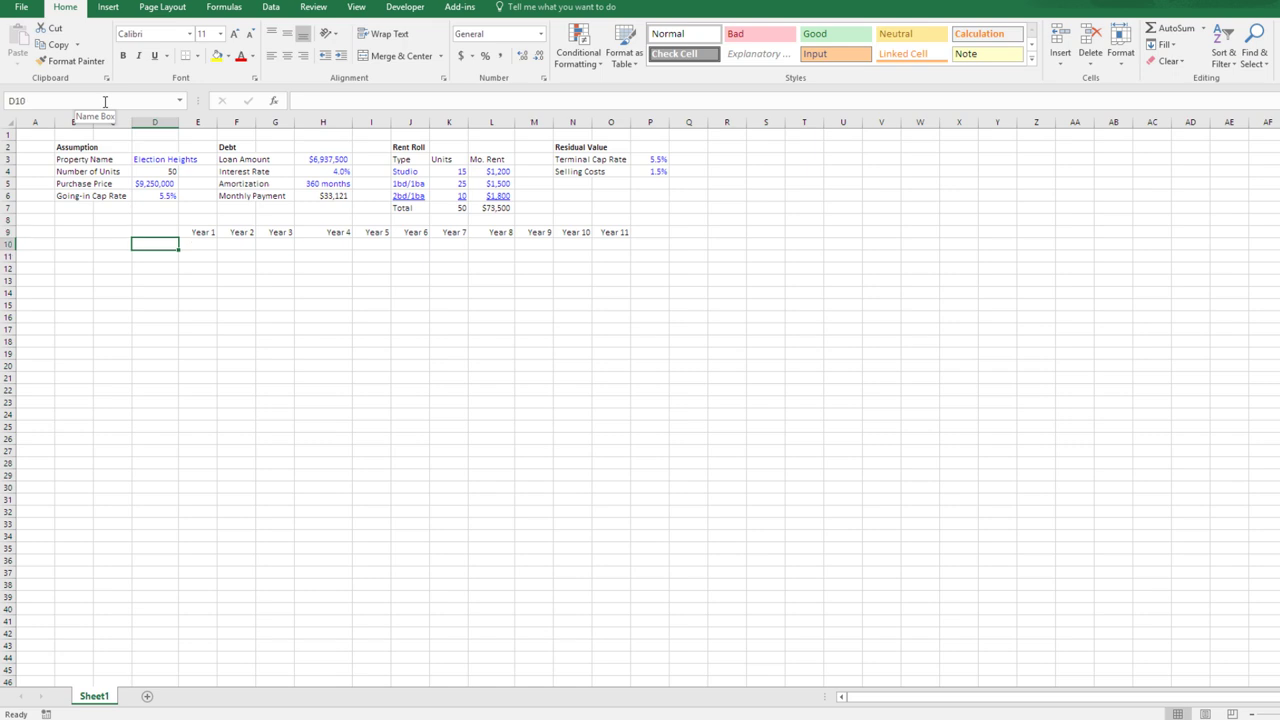
{"action": "key", "text": "Left"}
{"action": "key", "text": "Left"}
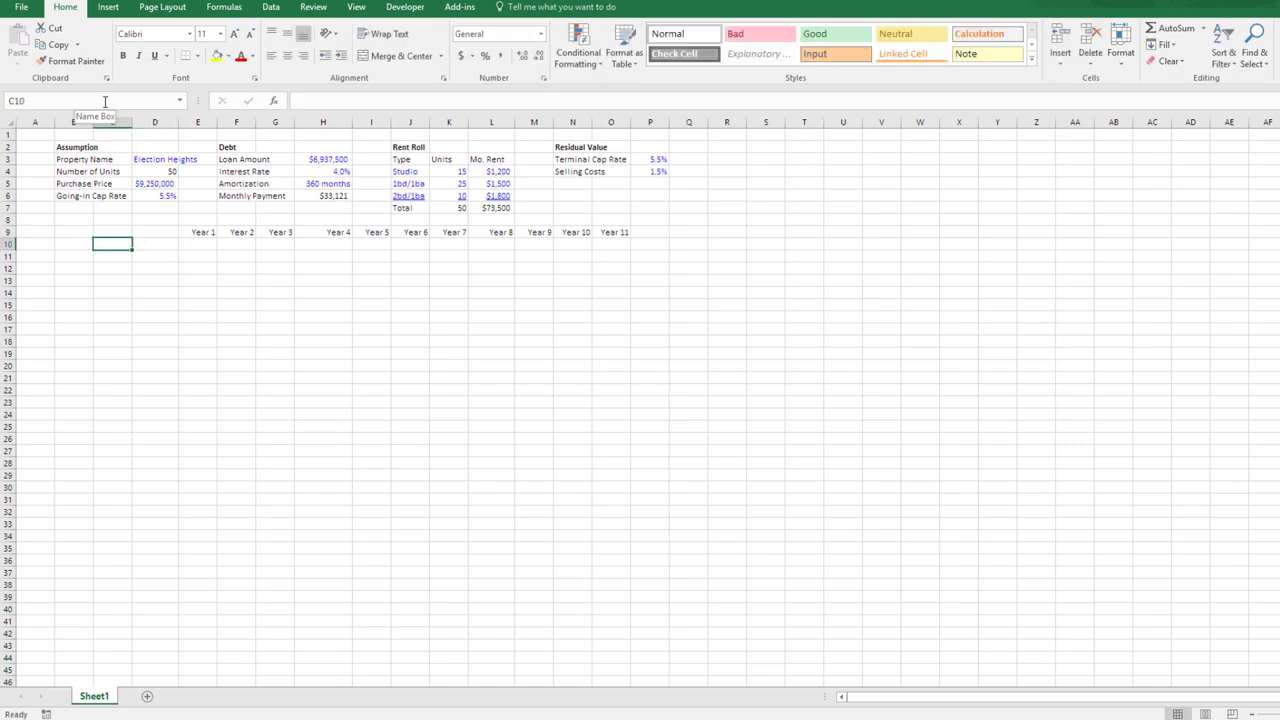
{"action": "type", "text": "Income"}
{"action": "key", "text": "Return"}
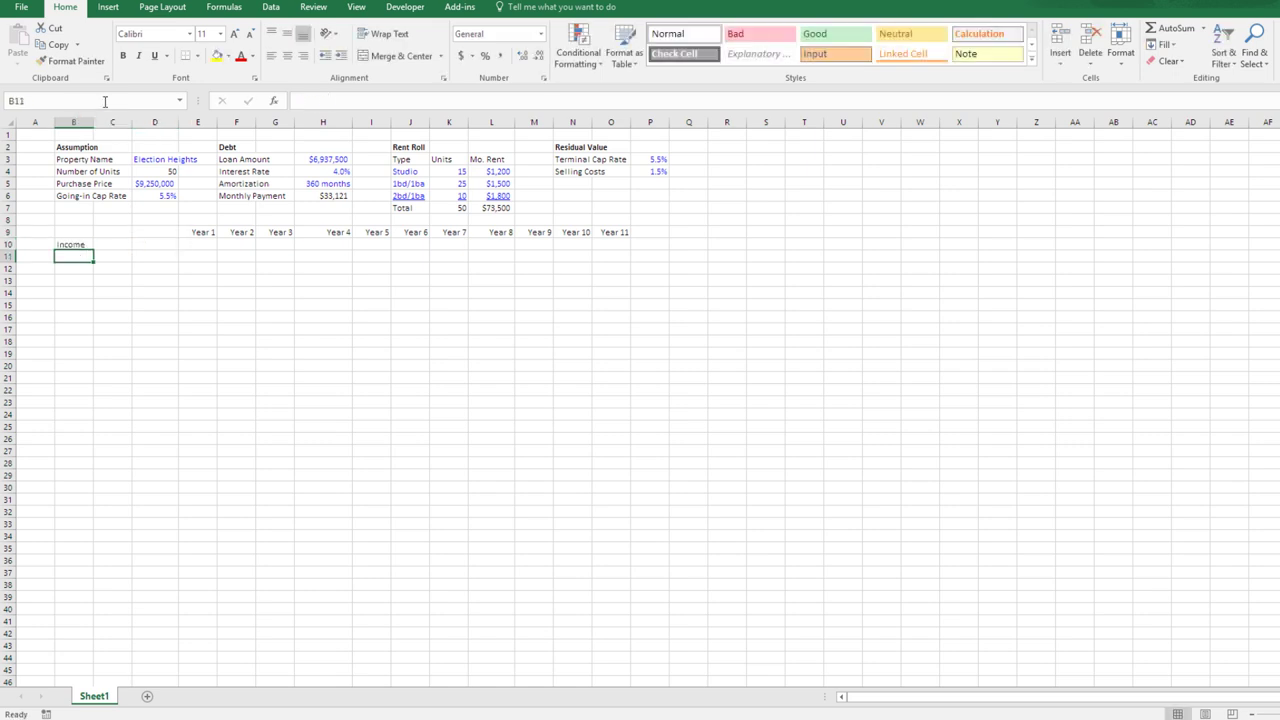
{"action": "key", "text": "Up"}
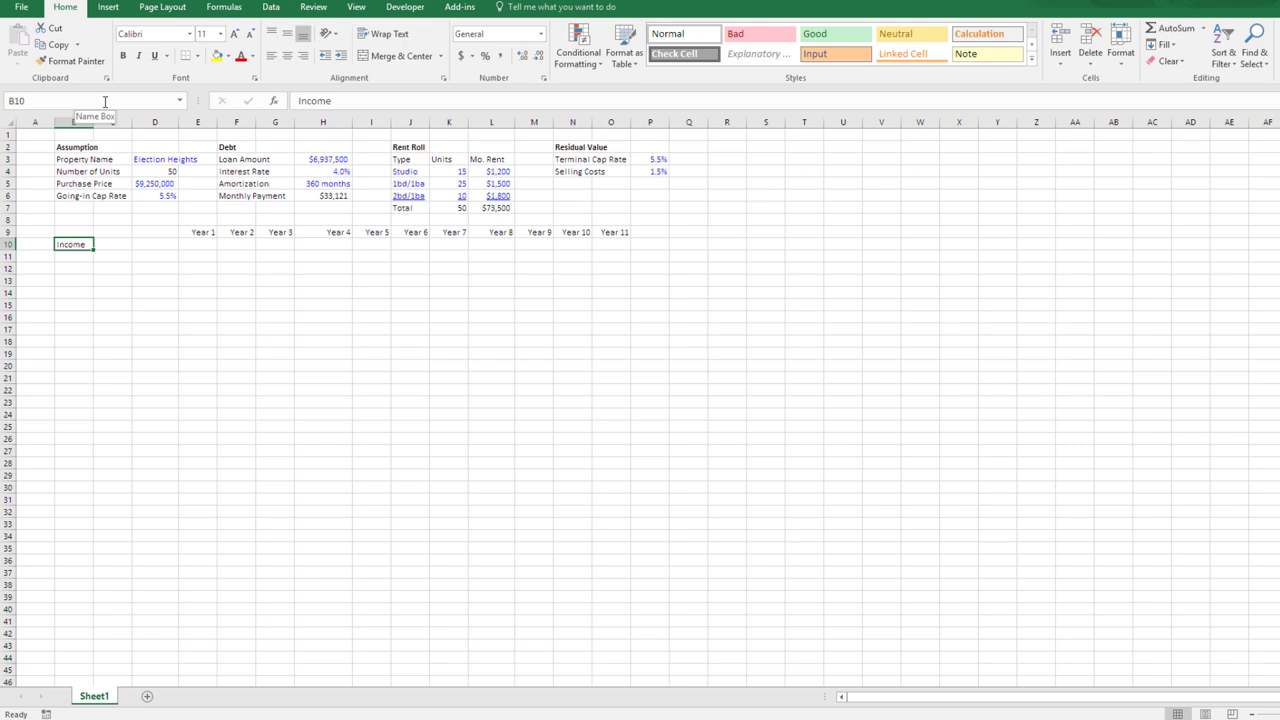
{"action": "key", "text": "ctrl+c"}
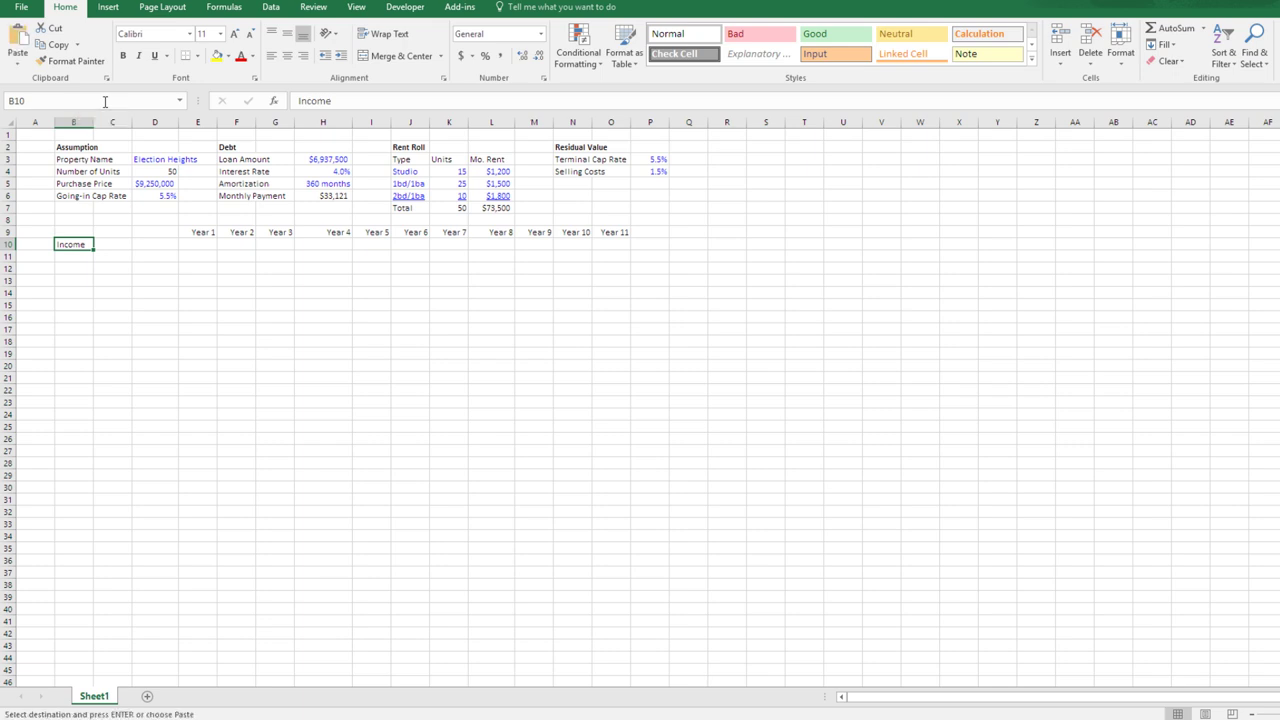
{"action": "key", "text": "ctrl+v"}
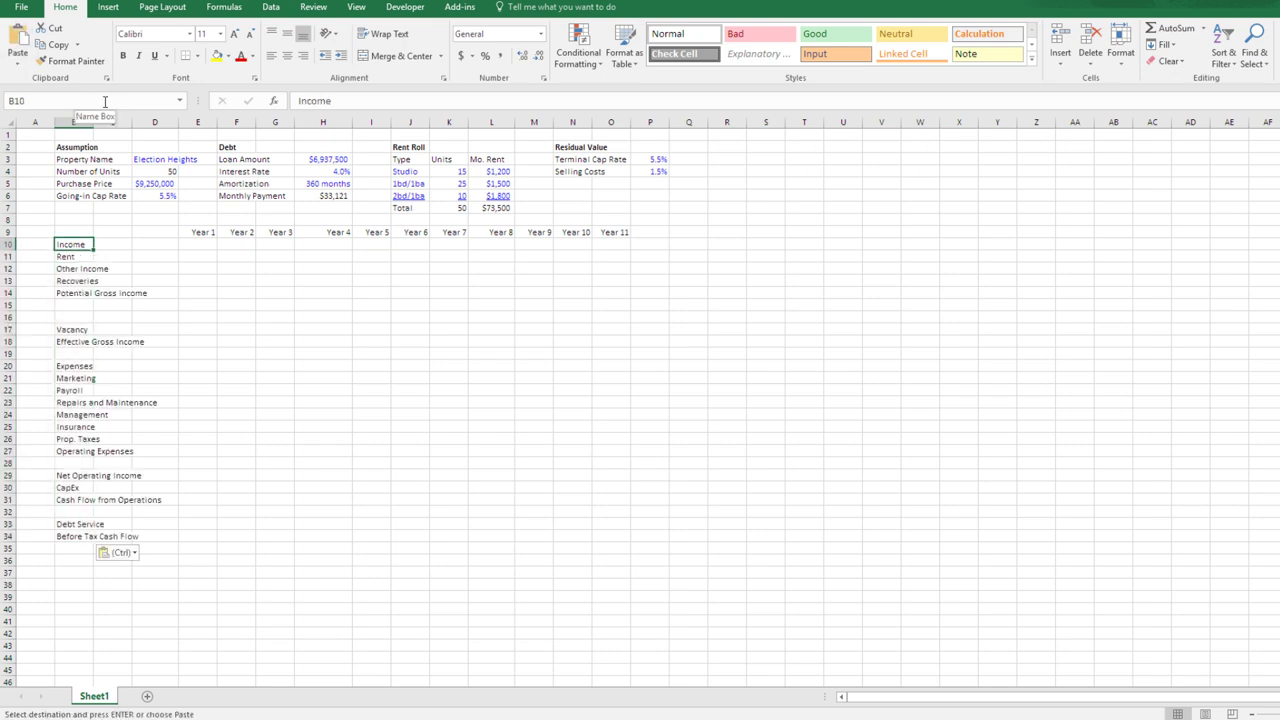
- Indent the Rent, Other Income and Recoveries labels in B11:B13 by one level
{"action": "key", "text": "Down"}
{"action": "key", "text": "shift+Down"}
{"action": "key", "text": "shift+Down"}
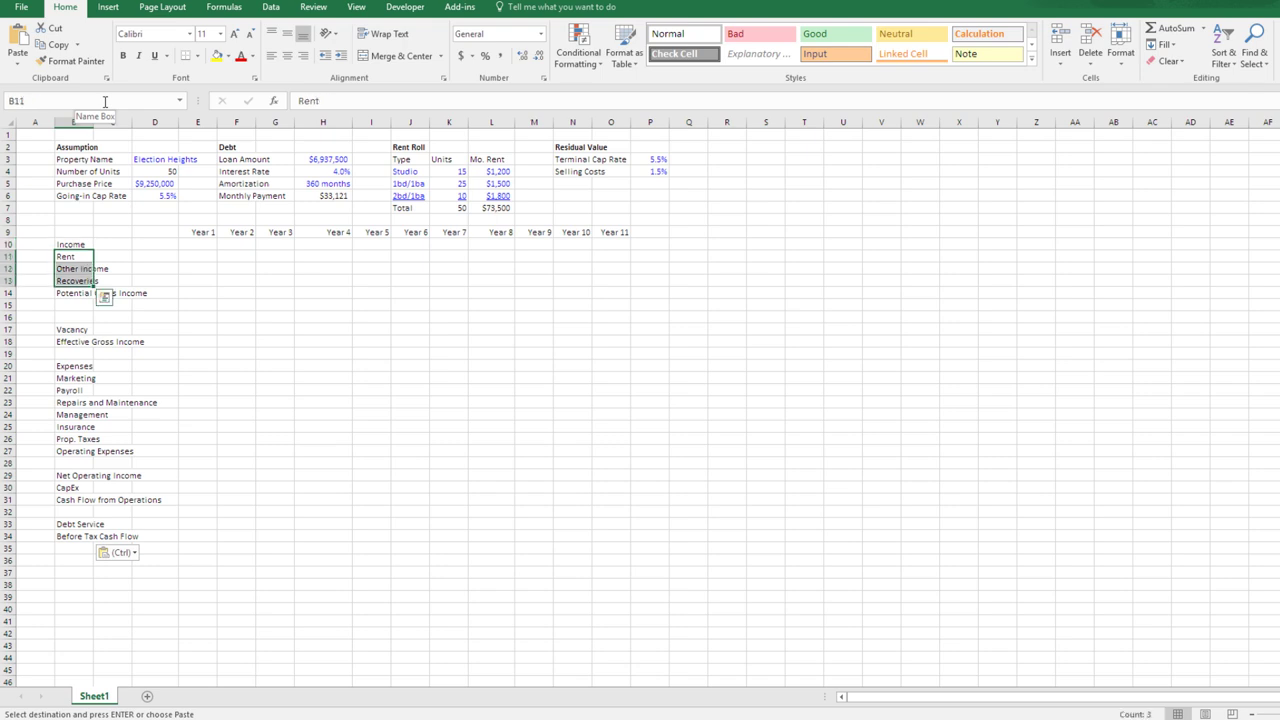
{"action": "key", "text": "alt"}
{"action": "key", "text": "h"}
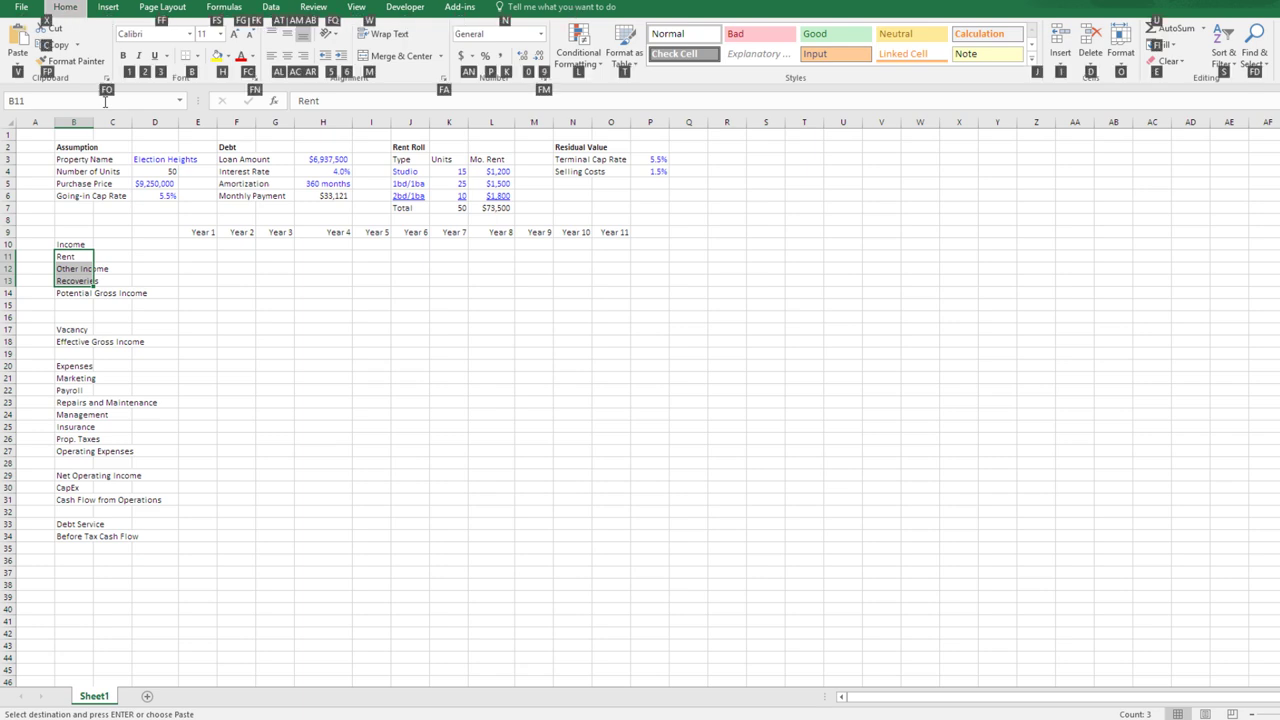
{"action": "key", "text": "6"}
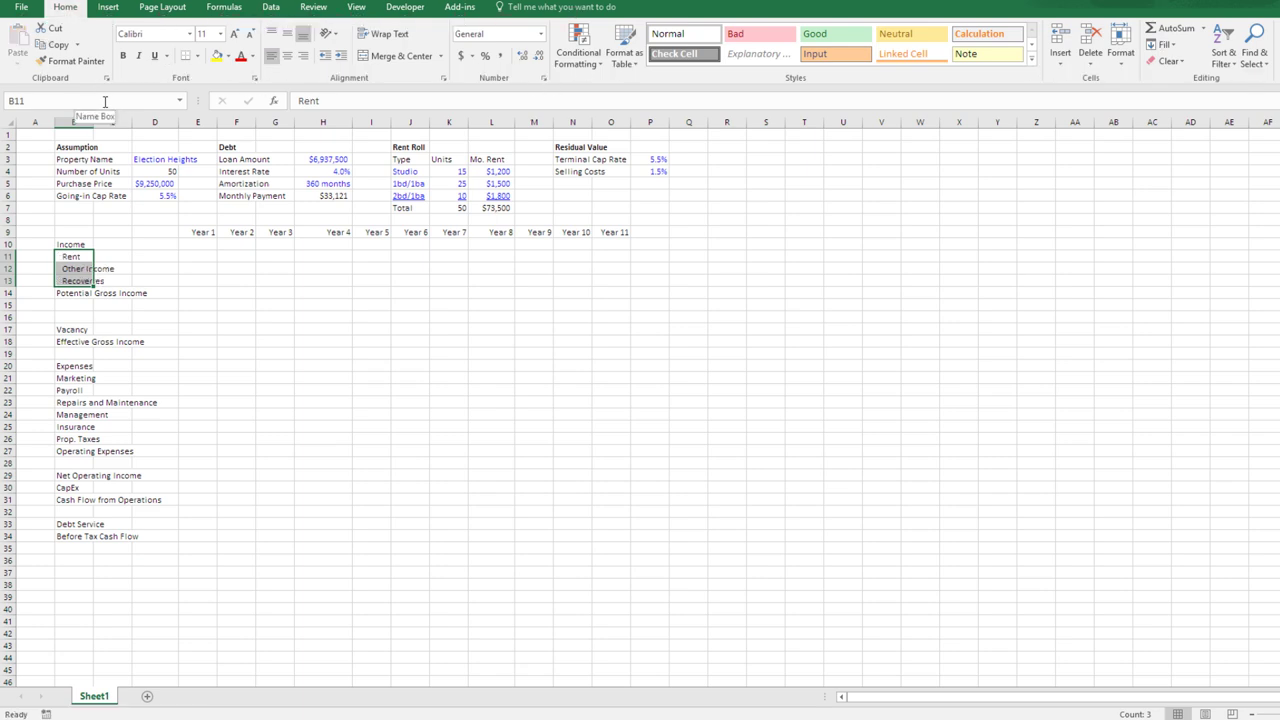
- Indent the Vacancy label in B17 by one level
{"action": "key", "text": "Down"}
{"action": "key", "text": "Down"}
{"action": "key", "text": "Down"}
{"action": "key", "text": "Down"}
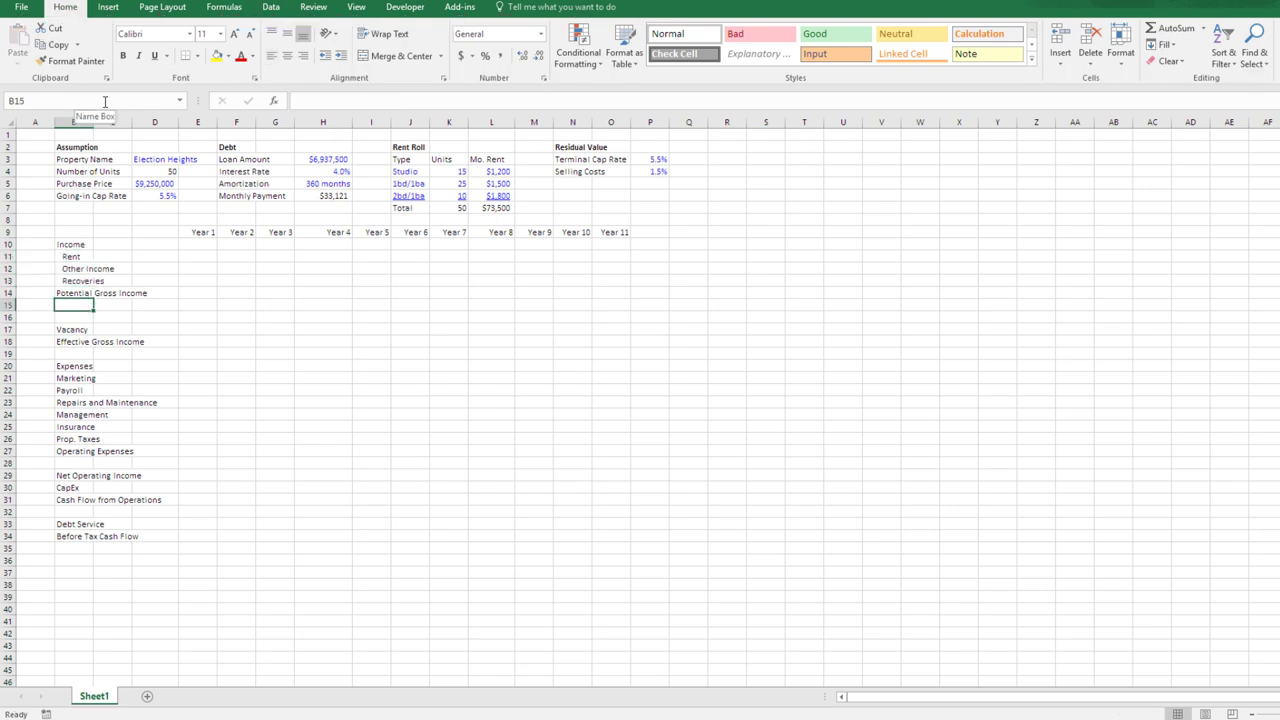
{"action": "key", "text": "Down"}
{"action": "key", "text": "Down"}
{"action": "key", "text": "alt"}
{"action": "key", "text": "h"}
{"action": "key", "text": "6"}
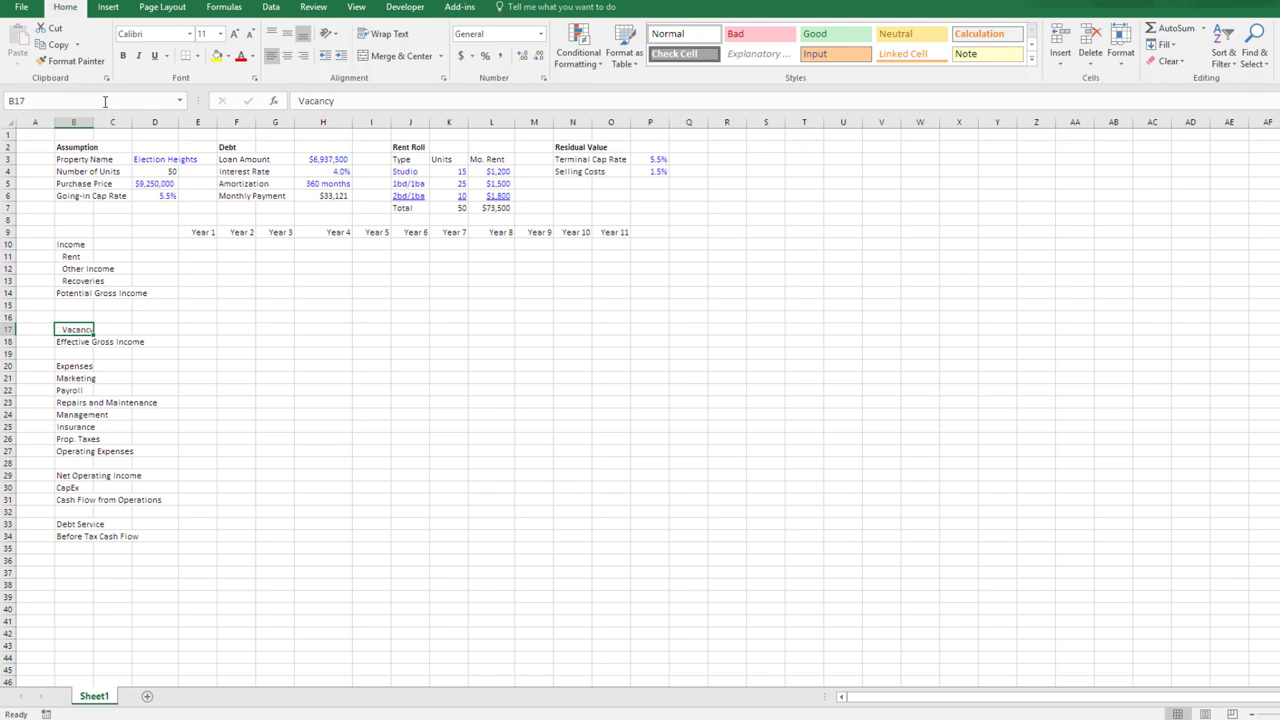
- Indent the expense labels from Marketing to Prop. Taxes in B21:B26 by one level
{"action": "key", "text": "Down"}
{"action": "key", "text": "Down"}
{"action": "key", "text": "Down"}
{"action": "key", "text": "Down"}
{"action": "key", "text": "shift+Down"}
{"action": "key", "text": "shift+Down"}
{"action": "key", "text": "shift+Down"}
{"action": "key", "text": "shift+Down"}
{"action": "key", "text": "shift+Down"}
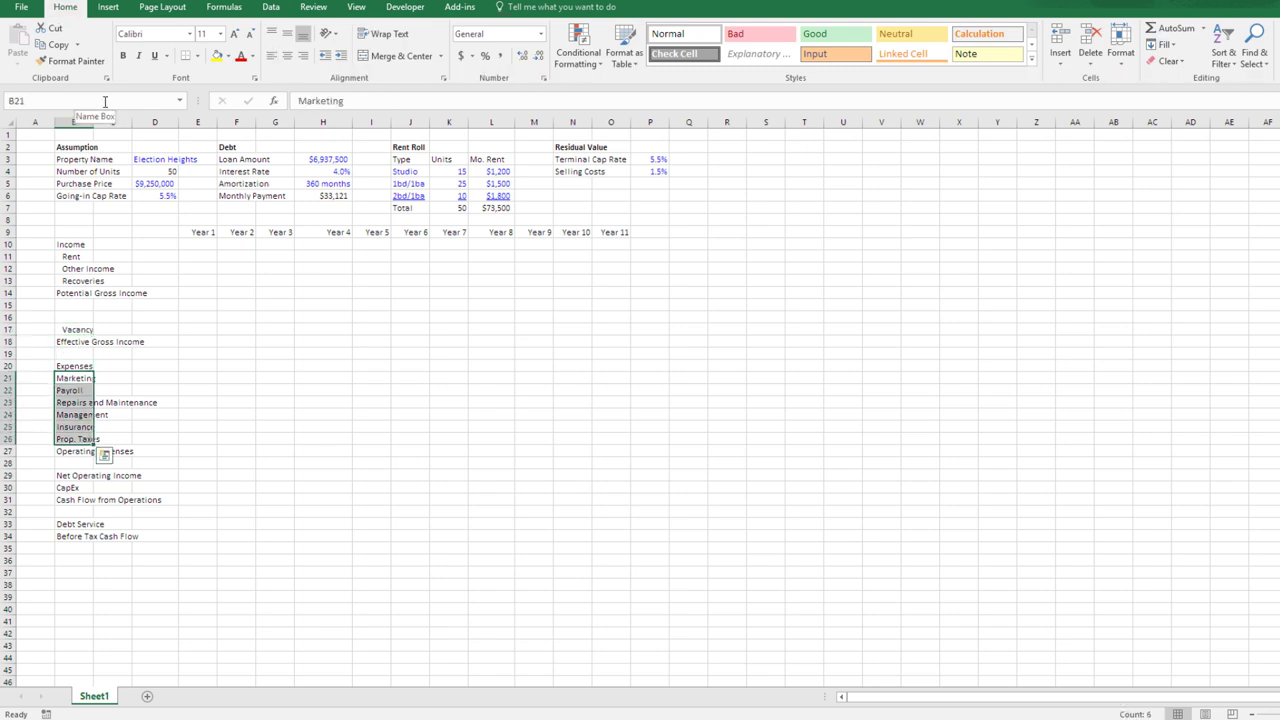
{"action": "key", "text": "alt"}
{"action": "key", "text": "h"}
{"action": "key", "text": "6"}
- Indent the CapEx label in B30 by one level
{"action": "key", "text": "Down"}
{"action": "key", "text": "Down"}
{"action": "key", "text": "Down"}
{"action": "key", "text": "Down"}
{"action": "key", "text": "Down"}
{"action": "key", "text": "Down"}
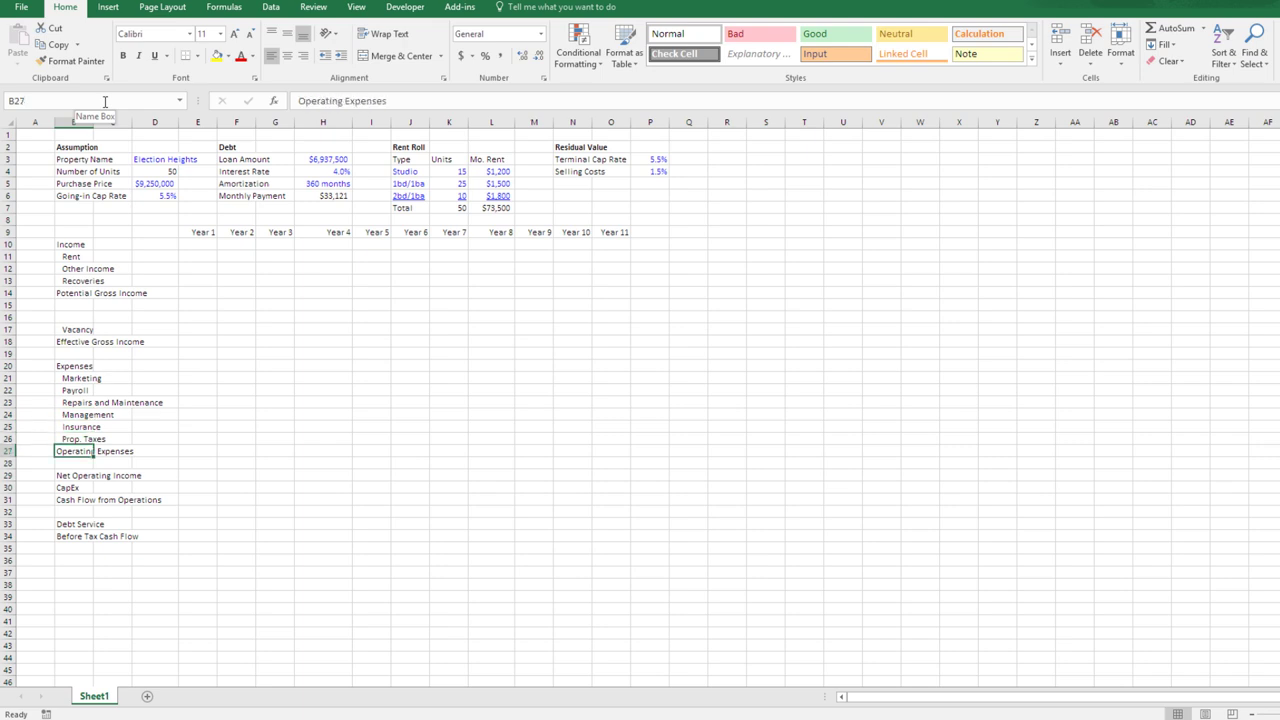
{"action": "key", "text": "Down"}
{"action": "key", "text": "Down"}
{"action": "key", "text": "Down"}
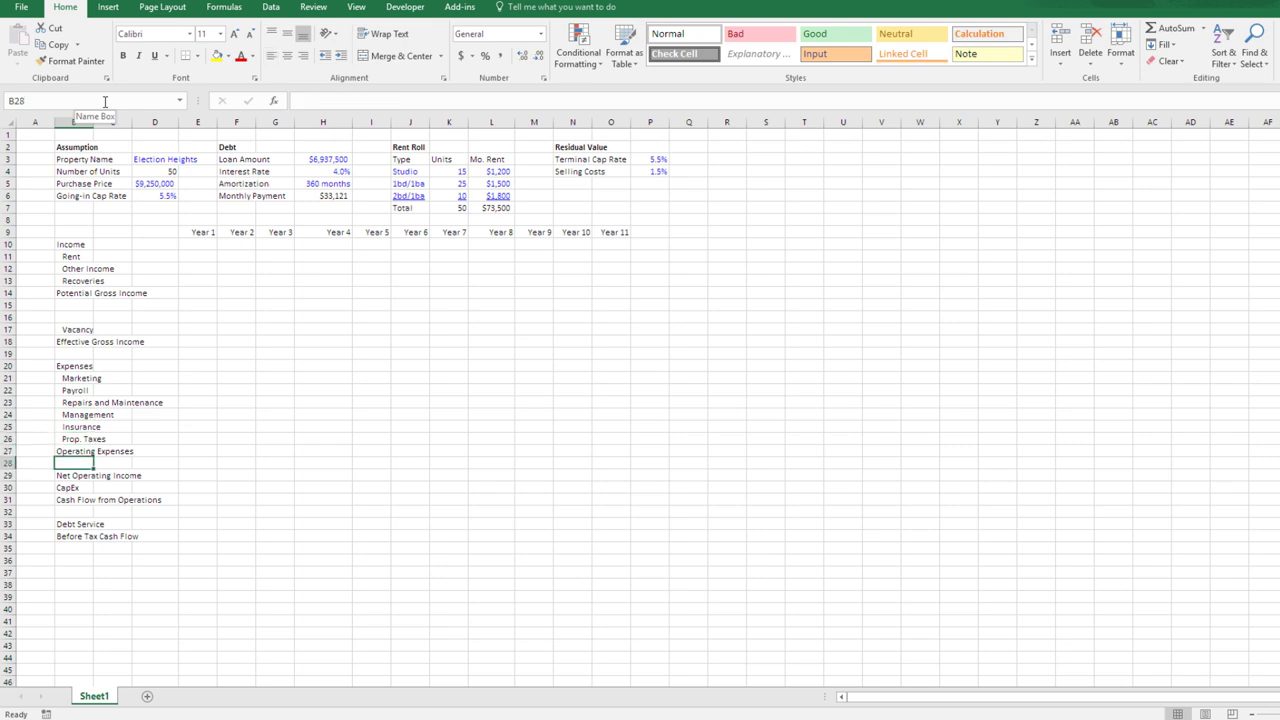
{"action": "key", "text": "alt"}
{"action": "key", "text": "h"}
{"action": "key", "text": "6"}
- Indent the Debt Service label in B33 by one level
{"action": "key", "text": "Down"}
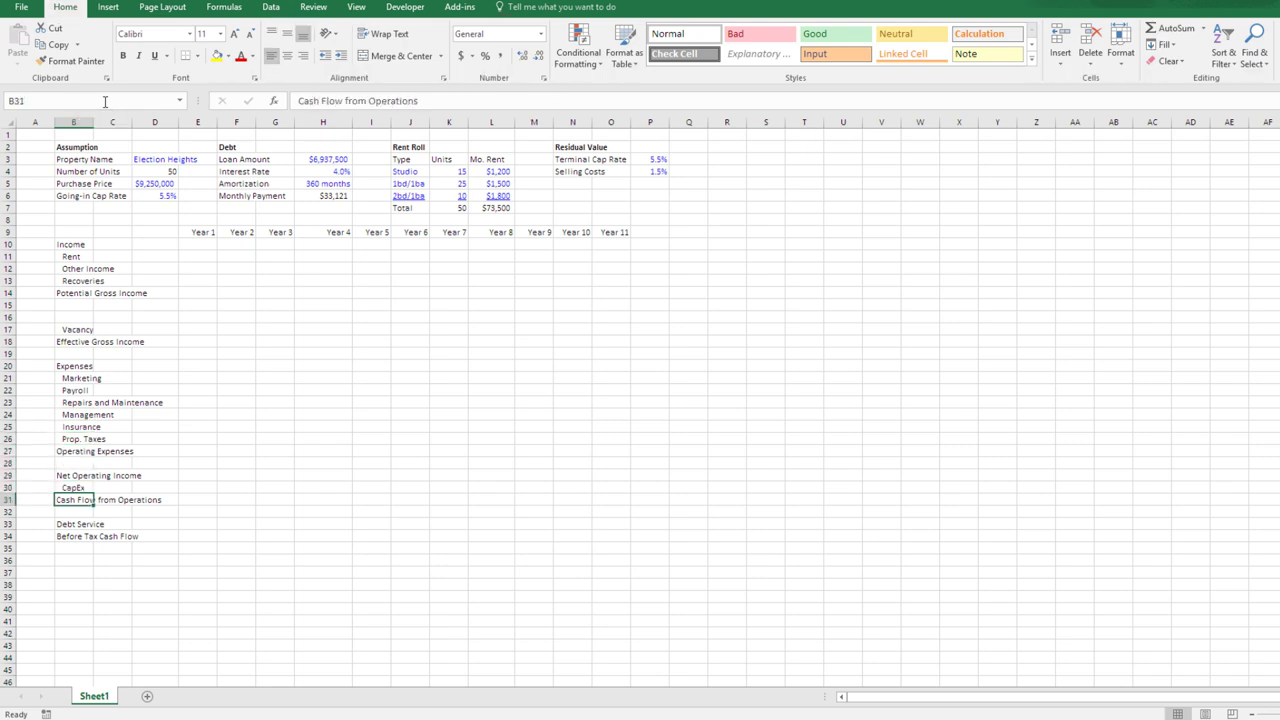
{"action": "key", "text": "Down"}
{"action": "key", "text": "Down"}
{"action": "key", "text": "alt"}
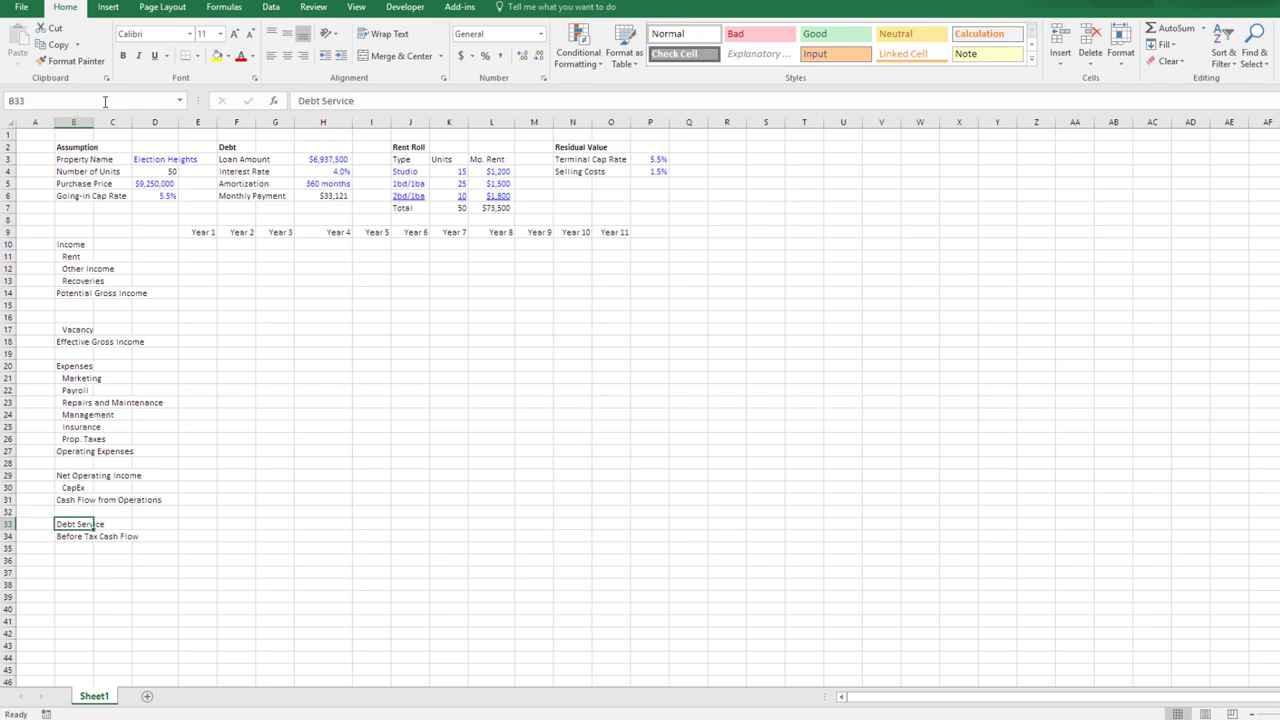
{"action": "key", "text": "h"}
{"action": "key", "text": "6"}
- Make the entire Before Tax Cash Flow row 34 bold
{"action": "key", "text": "Down"}
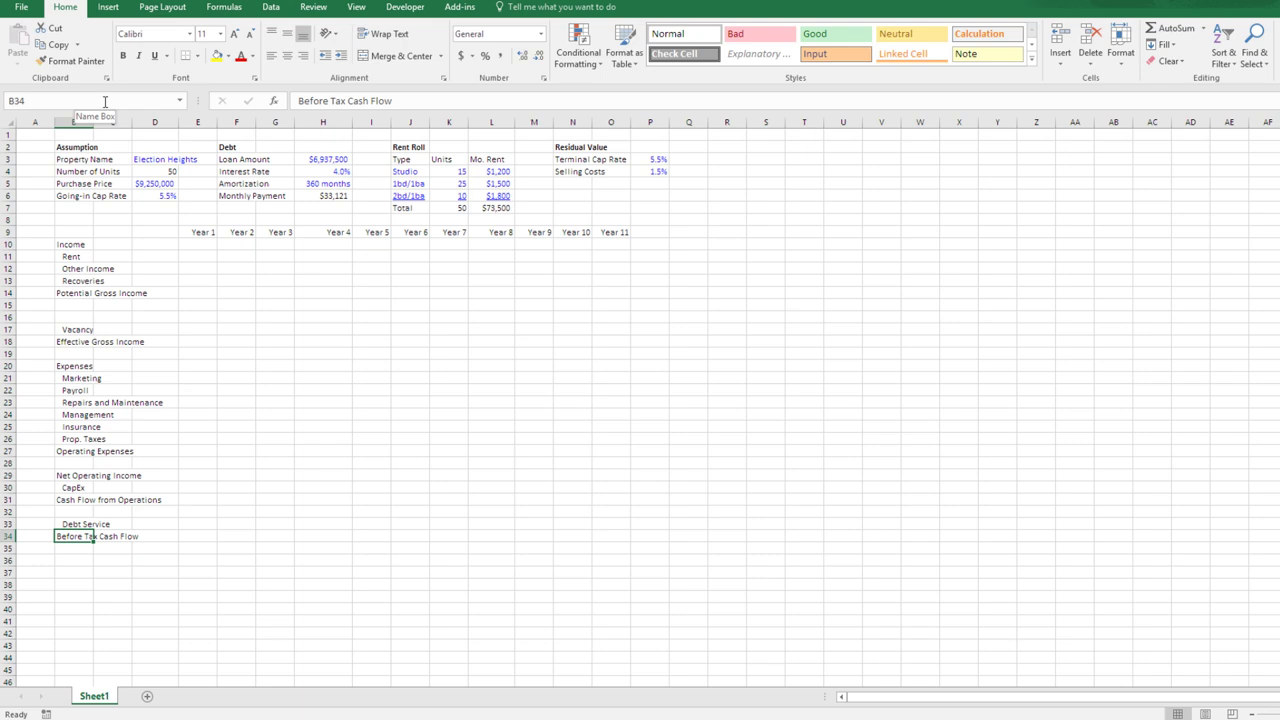
{"action": "key", "text": "ctrl+b"}
{"action": "key", "text": "Up"}
{"action": "key", "text": "Up"}
{"action": "key", "text": "Up"}
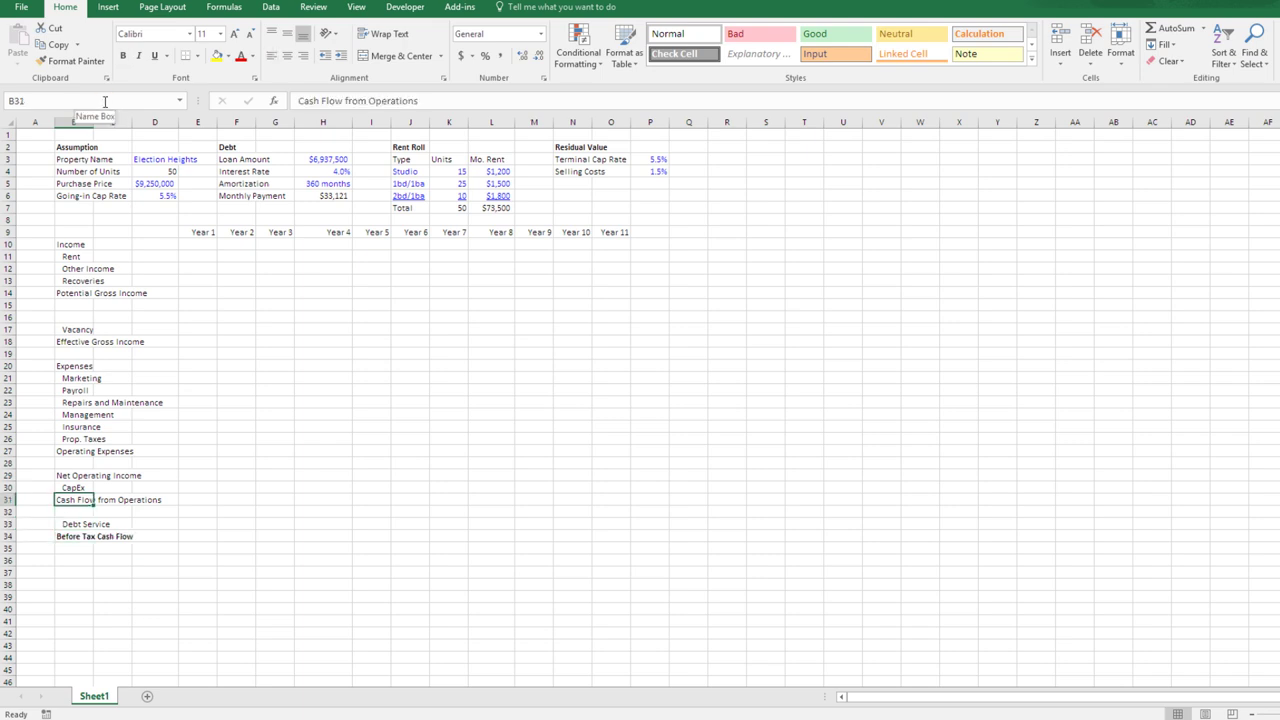
{"action": "key", "text": "Down"}
{"action": "key", "text": "Down"}
{"action": "key", "text": "Down"}
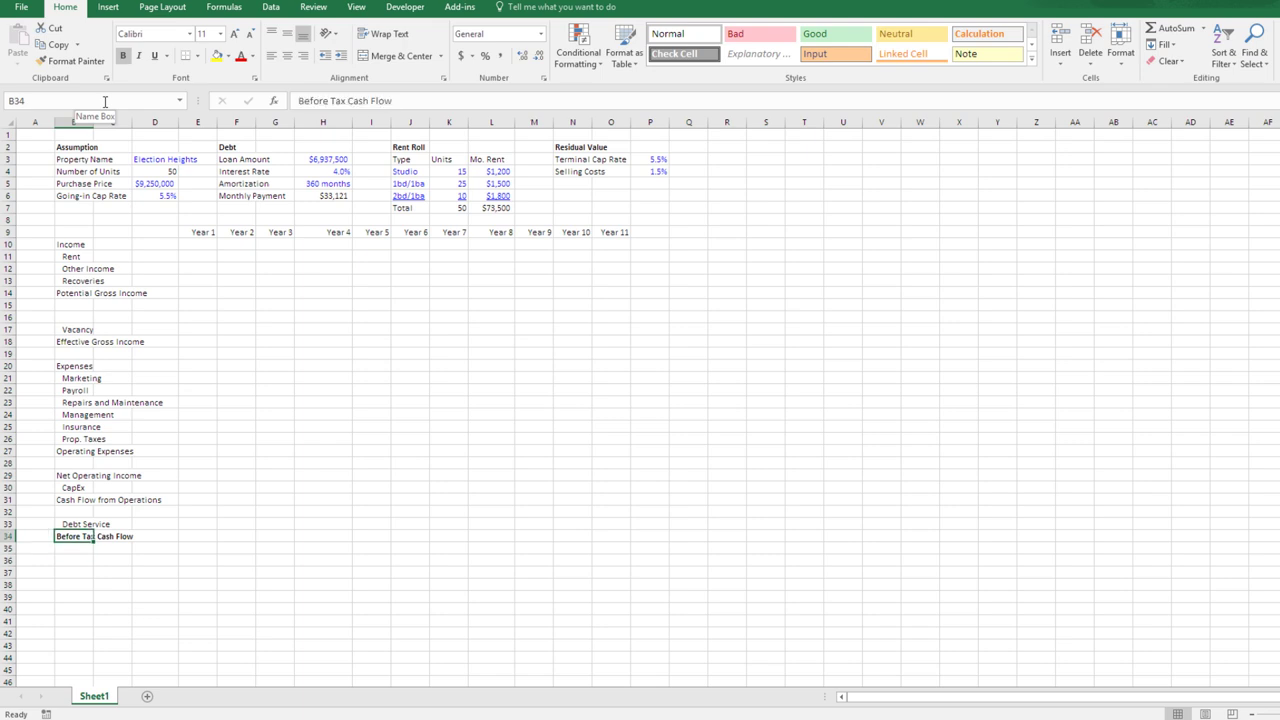
{"action": "key", "text": "shift+space"}
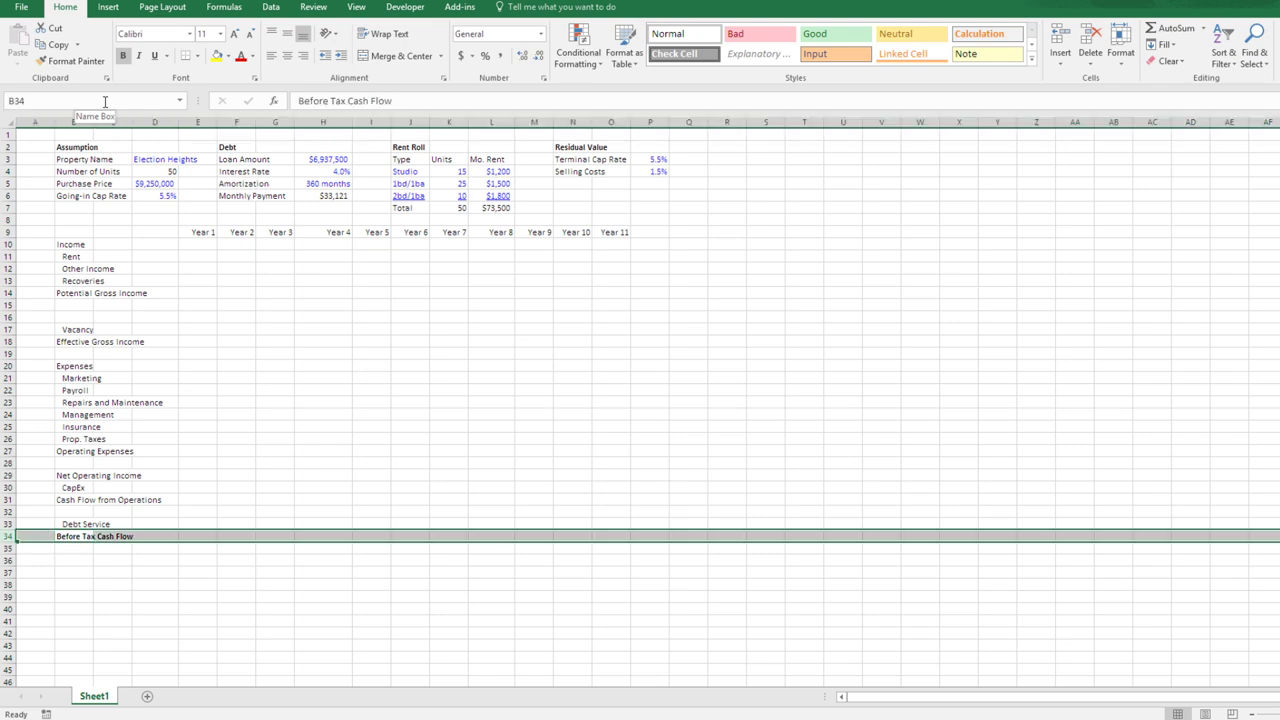
{"action": "key", "text": "ctrl+b"}
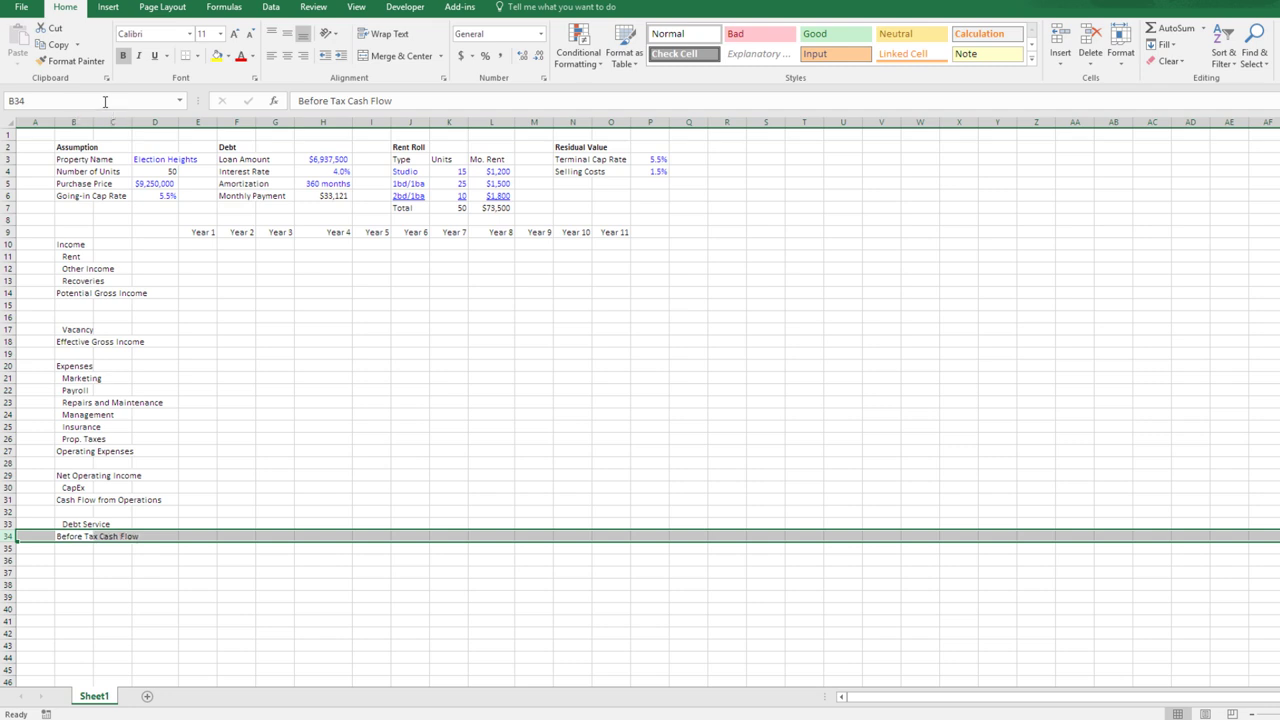
{"action": "key", "text": "ctrl+b"}
- Make the entire Cash Flow from Operations row 31 bold
{"action": "key", "text": "Up"}
{"action": "key", "text": "Up"}
{"action": "key", "text": "Up"}
{"action": "key", "text": "shift+space"}
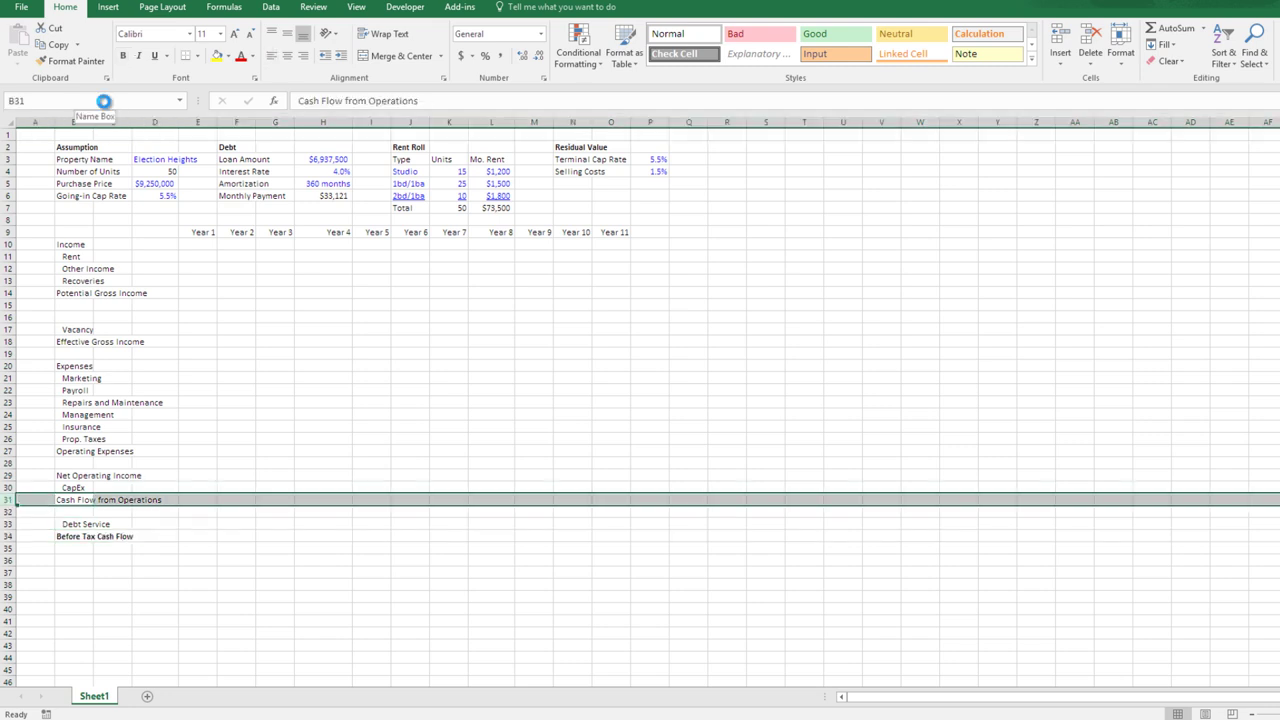
{"action": "key", "text": "ctrl+b"}
- Make the entire Net Operating Income row 29 and Operating Expenses row 27 bold
{"action": "key", "text": "Up"}
{"action": "key", "text": "Up"}
{"action": "key", "text": "Up"}
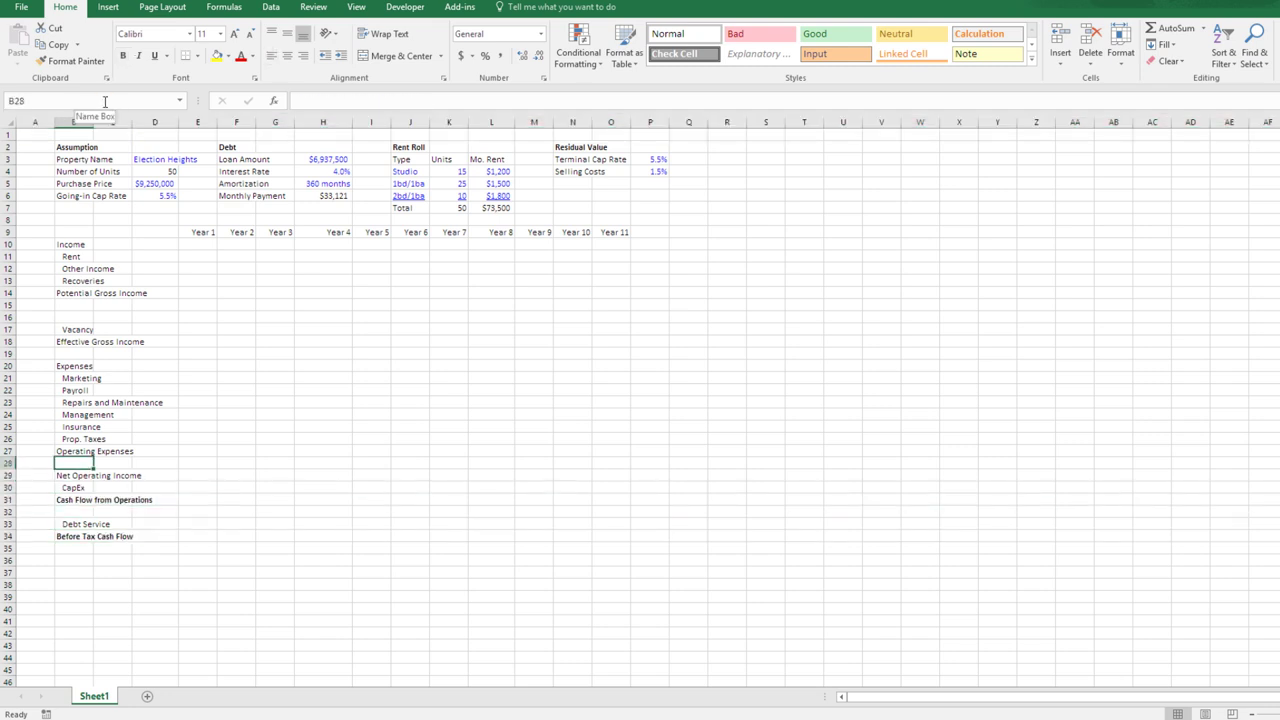
{"action": "key", "text": "Down"}
{"action": "key", "text": "shift+space"}
{"action": "key", "text": "ctrl+b"}
{"action": "key", "text": "Up"}
{"action": "key", "text": "Up"}
{"action": "key", "text": "shift+space"}
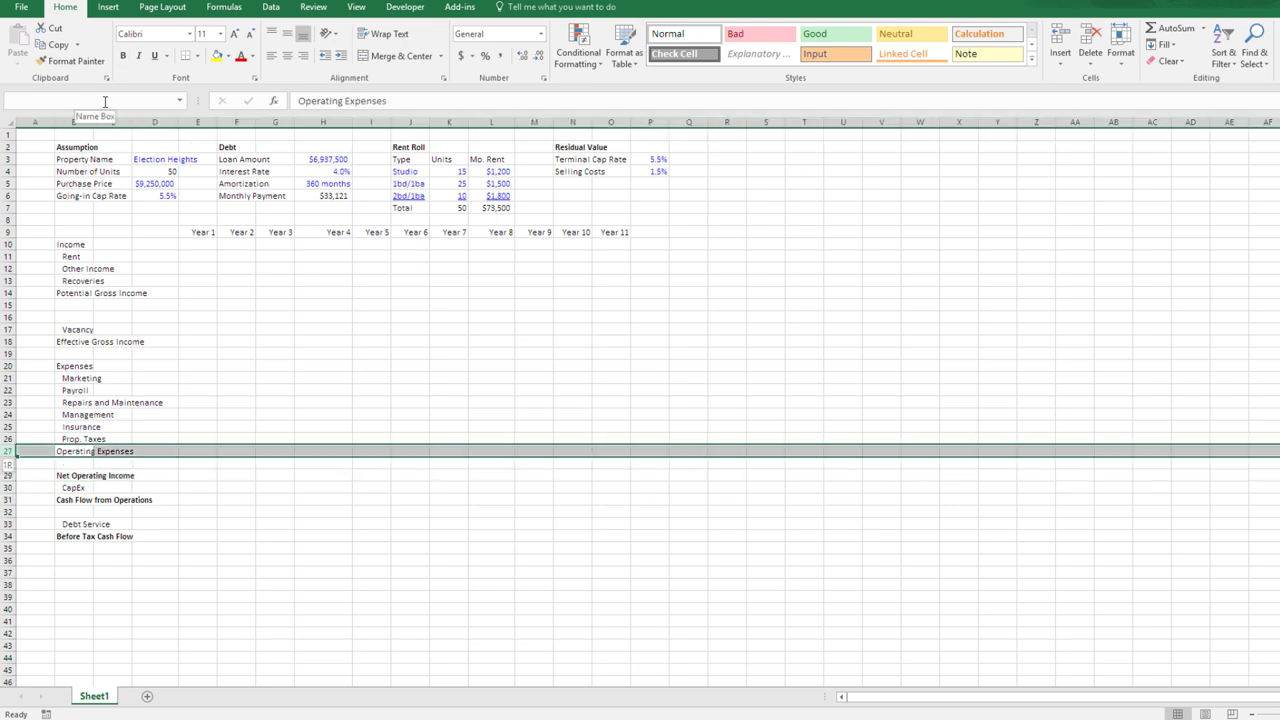
{"action": "key", "text": "ctrl+b"}
- Make the entire Effective Gross Income row 18 bold
{"action": "key", "text": "Up"}
{"action": "key", "text": "Up"}
{"action": "key", "text": "Up"}
{"action": "key", "text": "Up"}
{"action": "key", "text": "Up"}
{"action": "key", "text": "Up"}
{"action": "key", "text": "Up"}
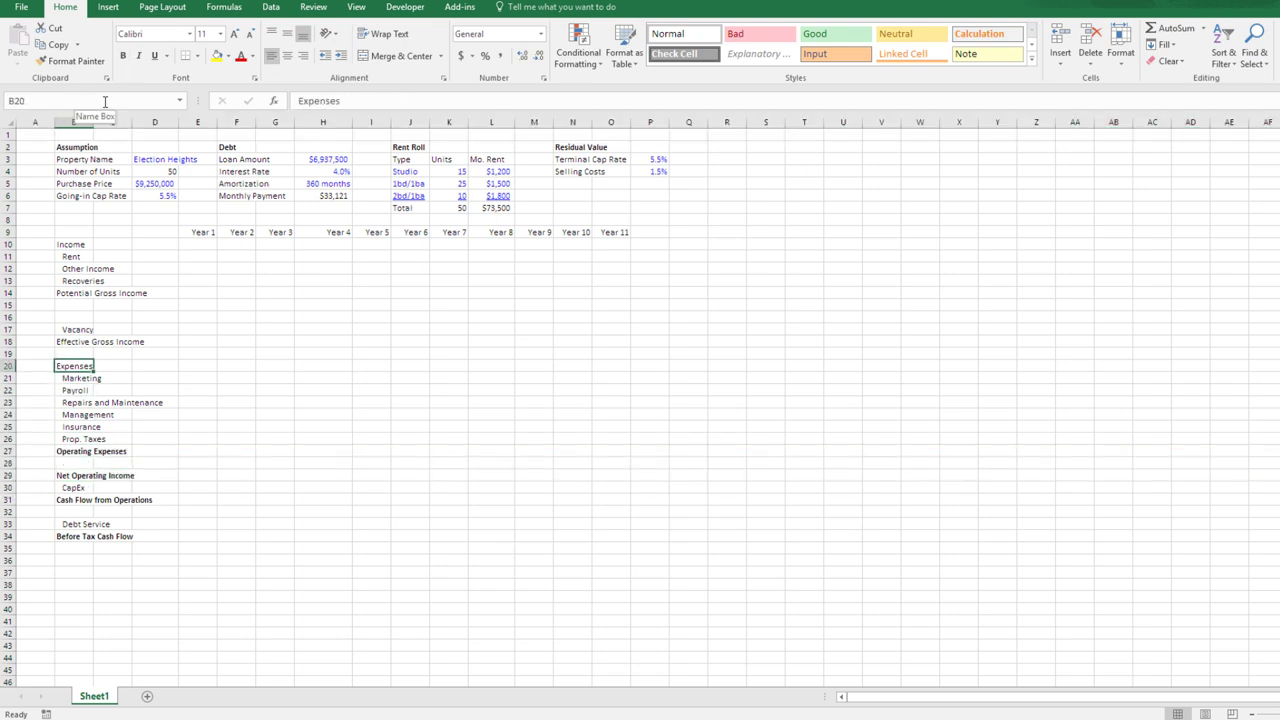
{"action": "key", "text": "Up"}
{"action": "key", "text": "Up"}
{"action": "key", "text": "shift+space"}
{"action": "key", "text": "ctrl+b"}
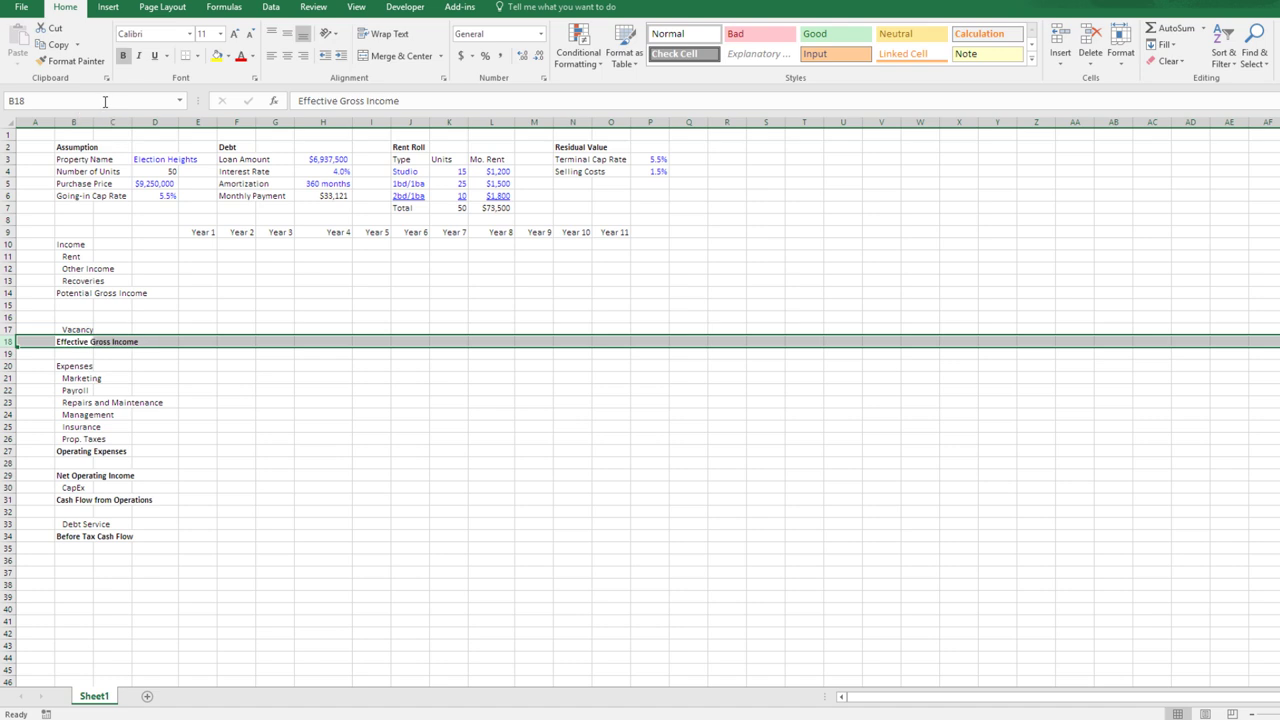
- Make the entire Potential Gross Income row 14 bold
{"action": "key", "text": "Up"}
{"action": "key", "text": "Up"}
{"action": "key", "text": "Up"}
{"action": "key", "text": "Up"}
{"action": "key", "text": "shift+space"}
{"action": "key", "text": "ctrl+b"}
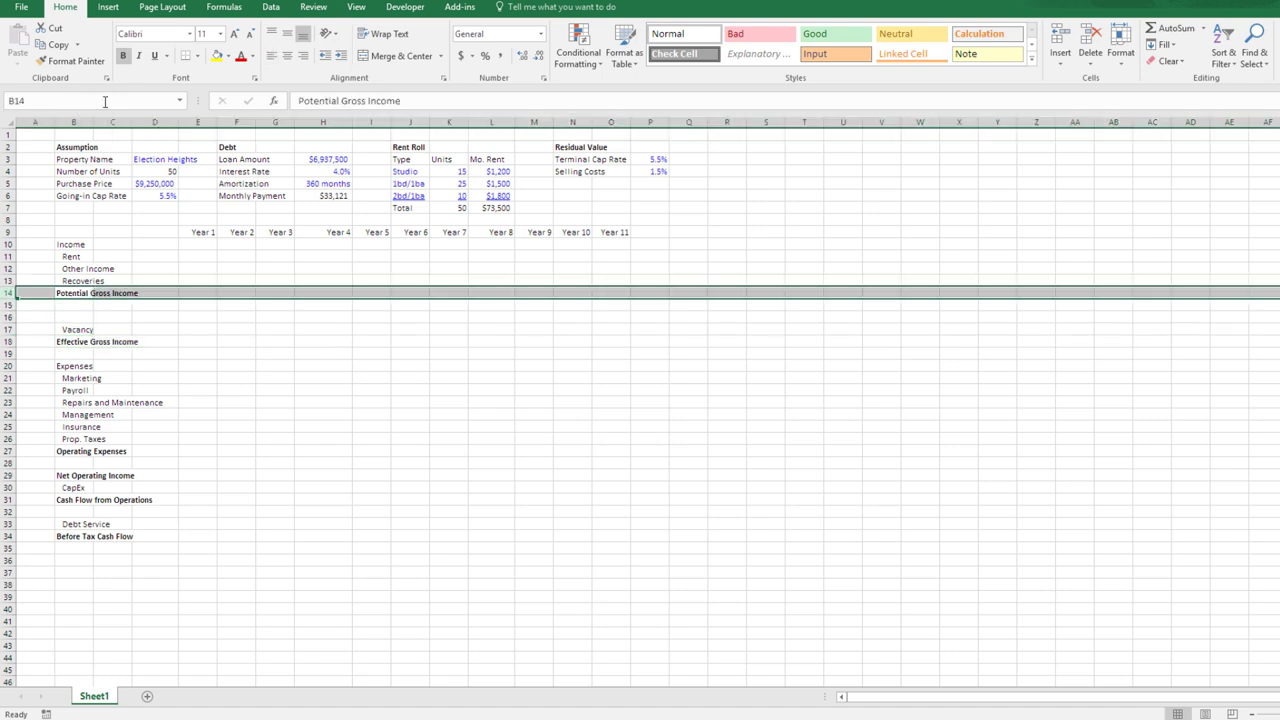
- Enter the column heading Inflation in D10, on the Income row
{"action": "key", "text": "Up"}
{"action": "key", "text": "Up"}
{"action": "key", "text": "Up"}
{"action": "key", "text": "Up"}
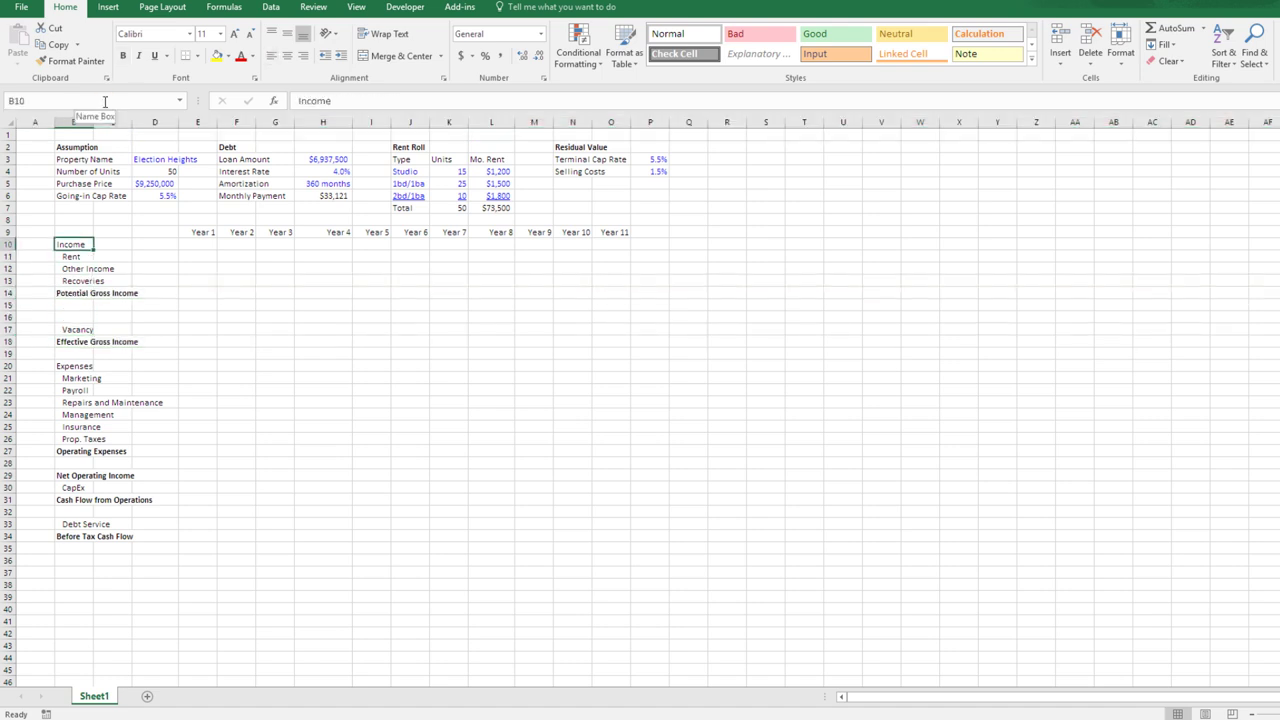
{"action": "key", "text": "Right"}
{"action": "key", "text": "Right"}
{"action": "key", "text": "Left"}
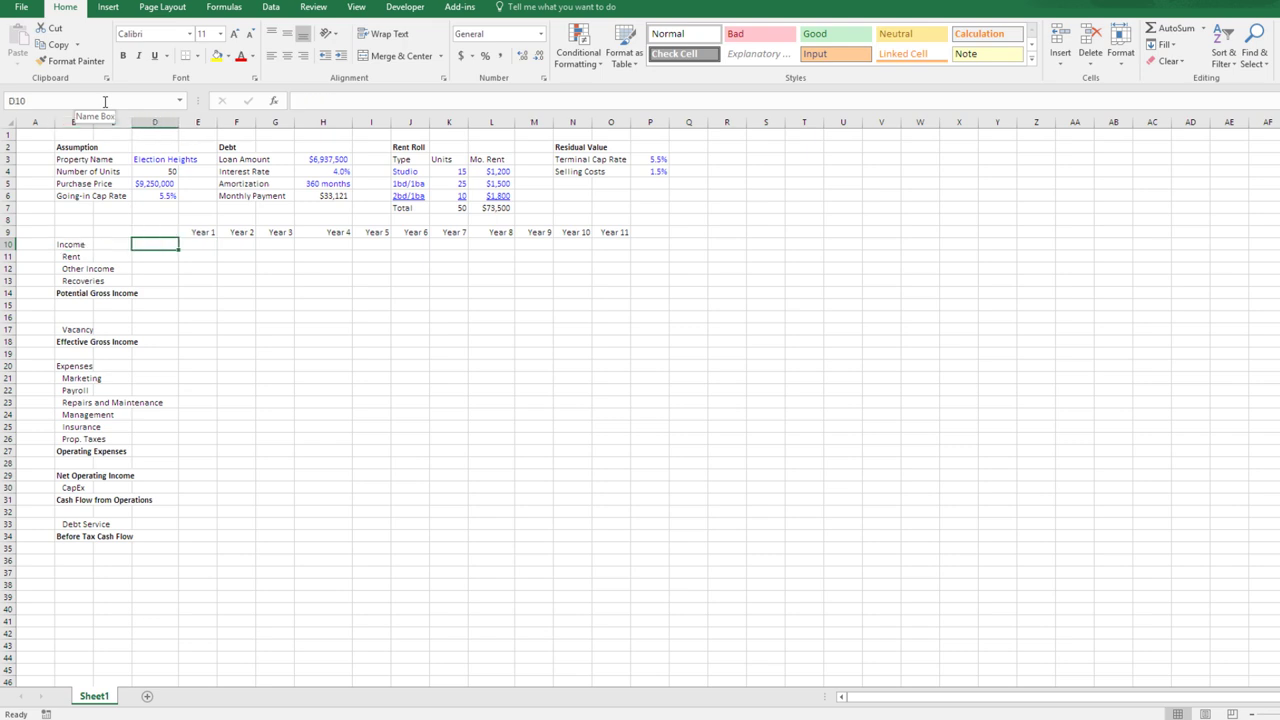
{"action": "type", "text": "Inflation"}
{"action": "key", "text": "Return"}
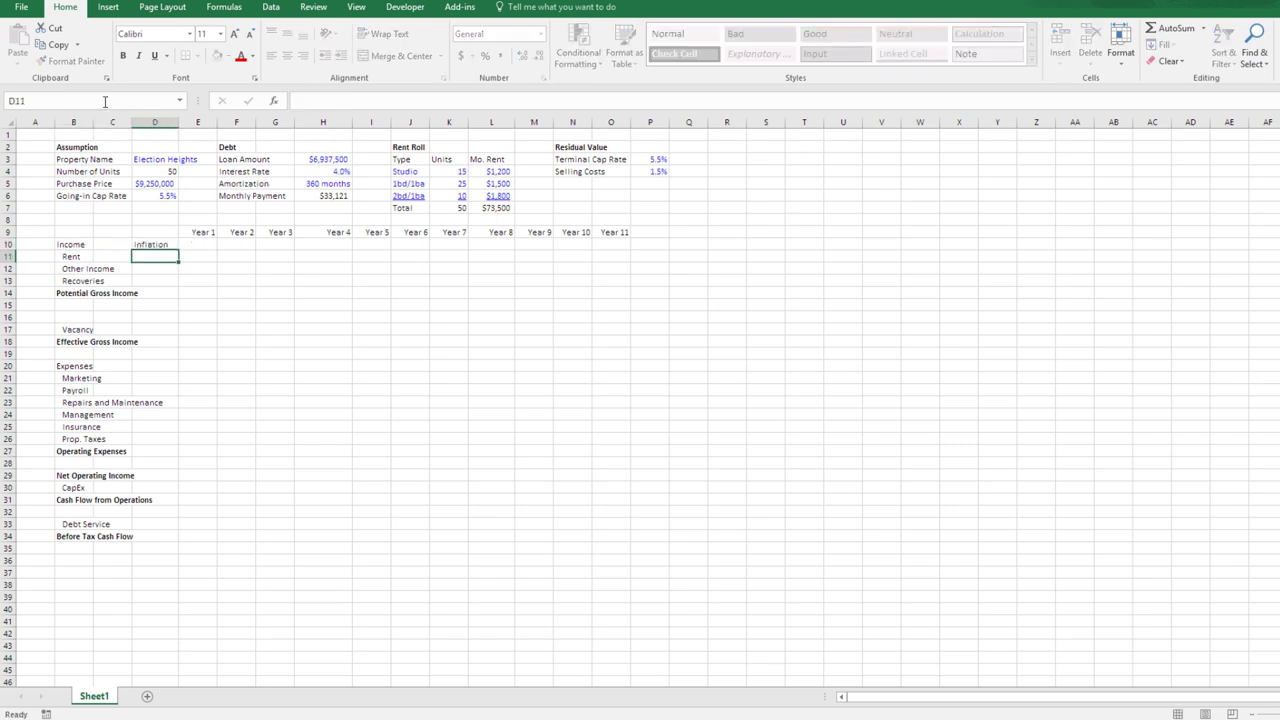
- Centre the Inflation heading in D10 horizontally and align it to the middle vertically
{"action": "key", "text": "Up"}
{"action": "key", "text": "Down"}
{"action": "key", "text": "Down"}
{"action": "key", "text": "Down"}
{"action": "key", "text": "Up"}
{"action": "key", "text": "Up"}
{"action": "key", "text": "Up"}
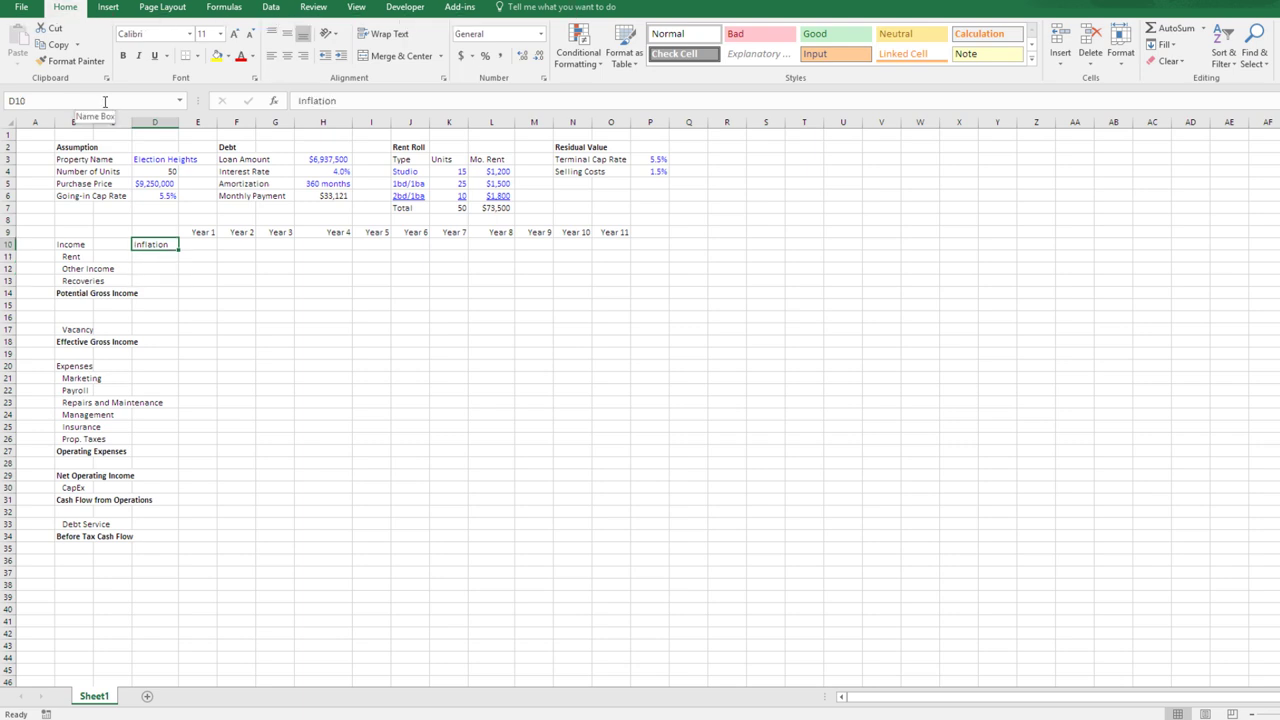
{"action": "key", "text": "alt+h"}
{"action": "key", "text": "a"}
{"action": "key", "text": "c"}
{"action": "key", "text": "alt+h"}
{"action": "key", "text": "a"}
{"action": "key", "text": "m"}
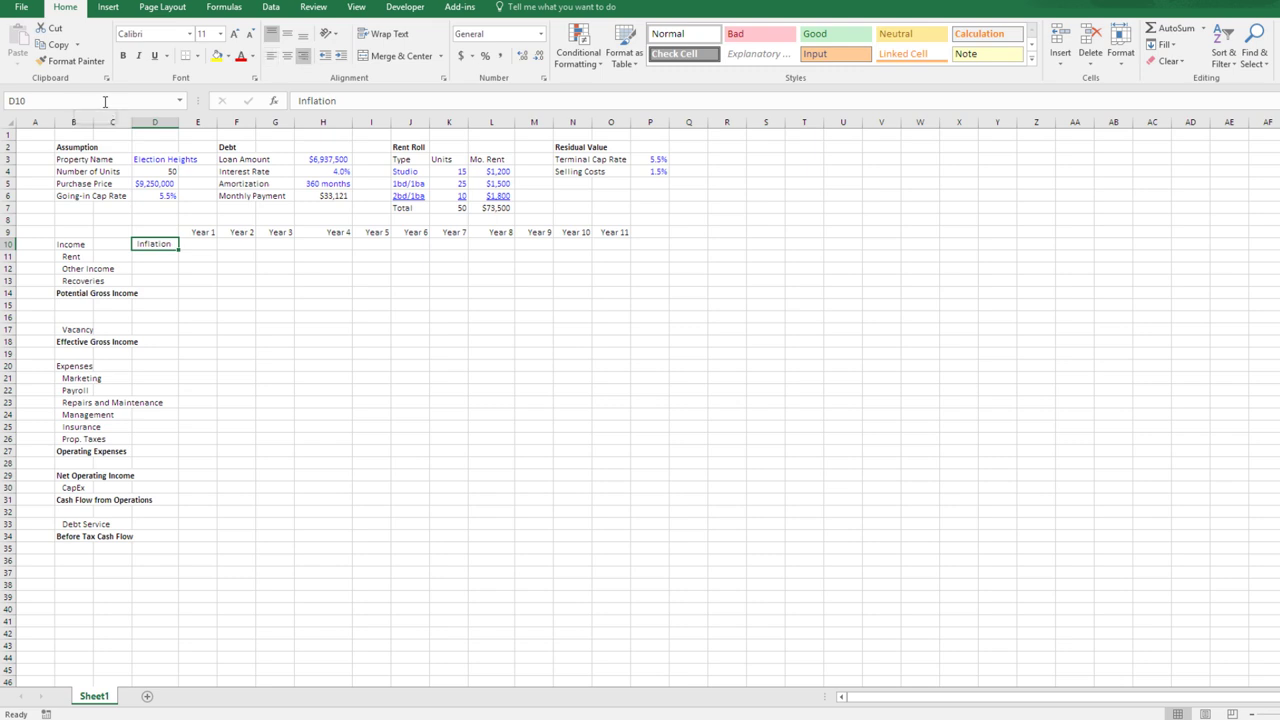
- Align the Inflation heading in D10 to the right horizontally and to the top vertically
{"action": "key", "text": "alt+h"}
{"action": "key", "text": "a"}
{"action": "key", "text": "b"}
{"action": "key", "text": "alt+h"}
{"action": "key", "text": "a"}
{"action": "key", "text": "r"}
{"action": "key", "text": "alt+h"}
{"action": "key", "text": "a"}
{"action": "key", "text": "t"}
- Apply the percentage format to the Year 1 to Year 11 inflation cells E10:O10
{"action": "key", "text": "Right"}
{"action": "key", "text": "Left"}
{"action": "key", "text": "Right"}
{"action": "key", "text": "shift+Right"}
{"action": "key", "text": "shift+Right"}
{"action": "key", "text": "shift+Right"}
{"action": "key", "text": "shift+Right"}
{"action": "key", "text": "shift+Right"}
{"action": "key", "text": "shift+Right"}
{"action": "key", "text": "shift+Right"}
{"action": "key", "text": "shift+Right"}
{"action": "key", "text": "shift+Right"}
{"action": "key", "text": "shift+Right"}
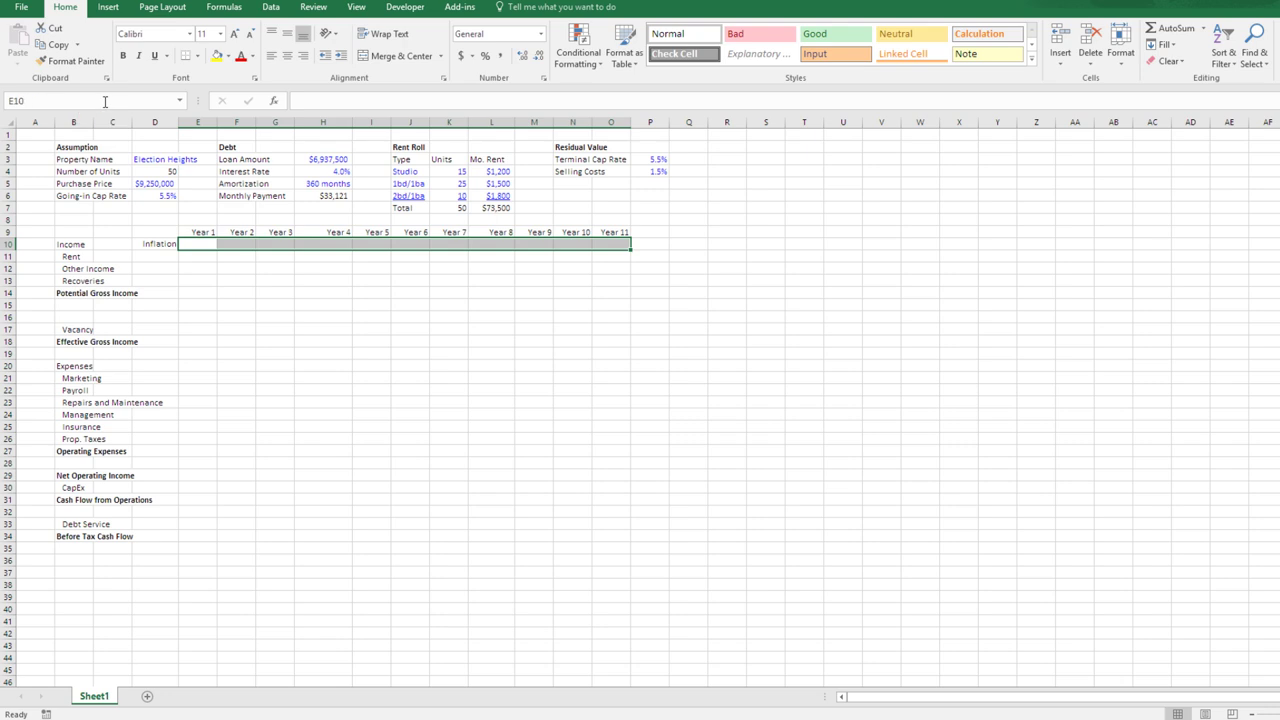
{"action": "key", "text": "ctrl+shift+5"}
- Enter 0% as the Year 1 inflation rate in E10 and show it with one decimal place
{"action": "key", "text": "shift+BackSpace"}
{"action": "type", "text": "0"}
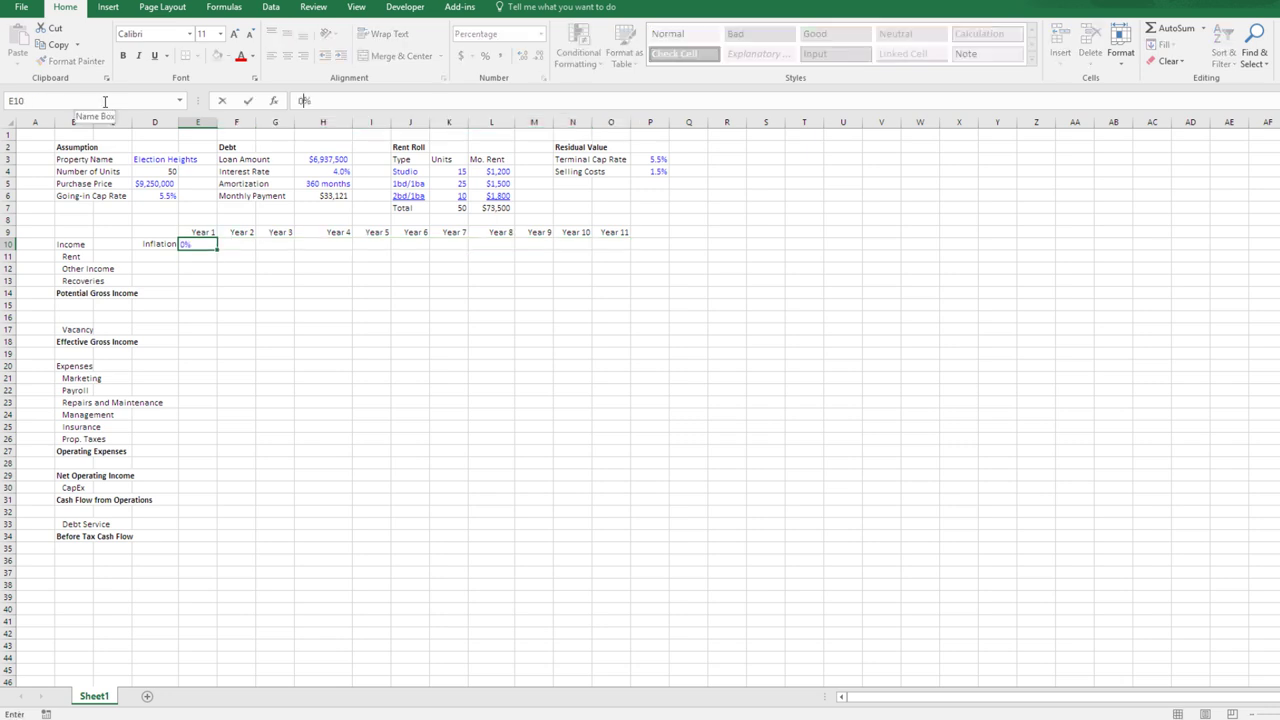
{"action": "key", "text": "Return"}
{"action": "key", "text": "Up"}
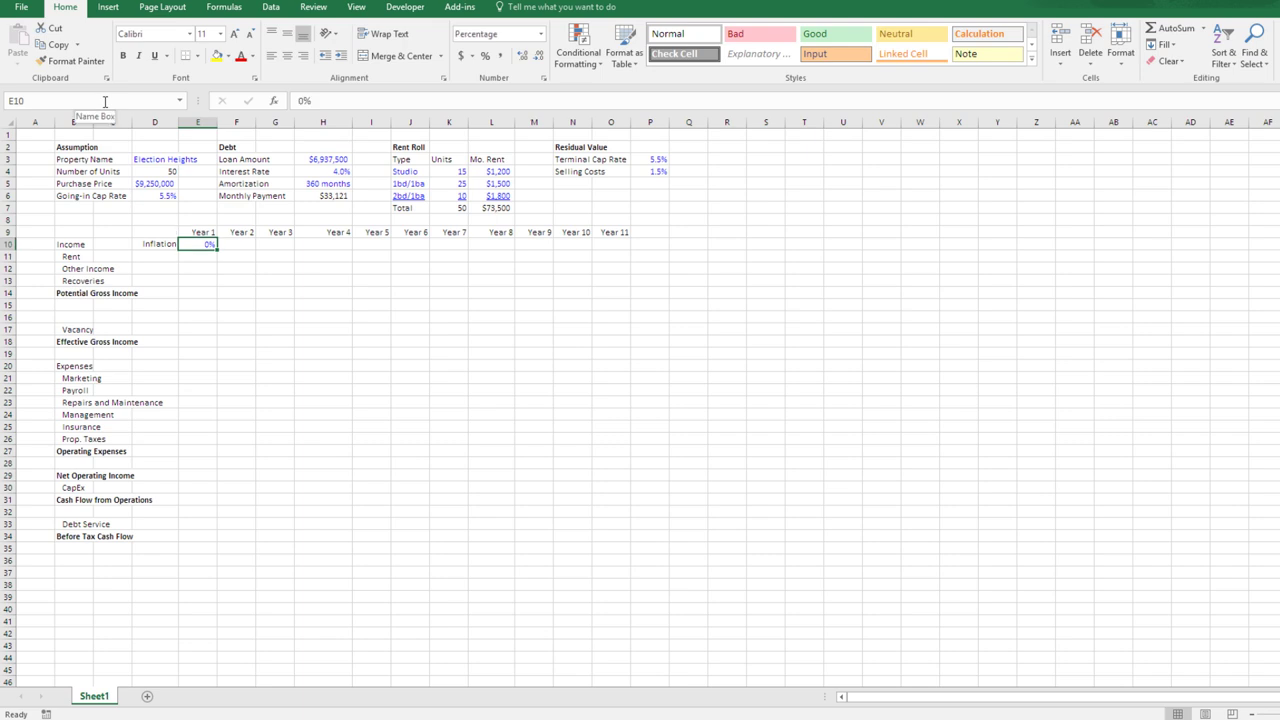
{"action": "key", "text": "alt+h"}
{"action": "key", "text": "0"}
- Enter 4% as the Year 2 inflation rate in F10 and show it with one decimal place
{"action": "key", "text": "Right"}
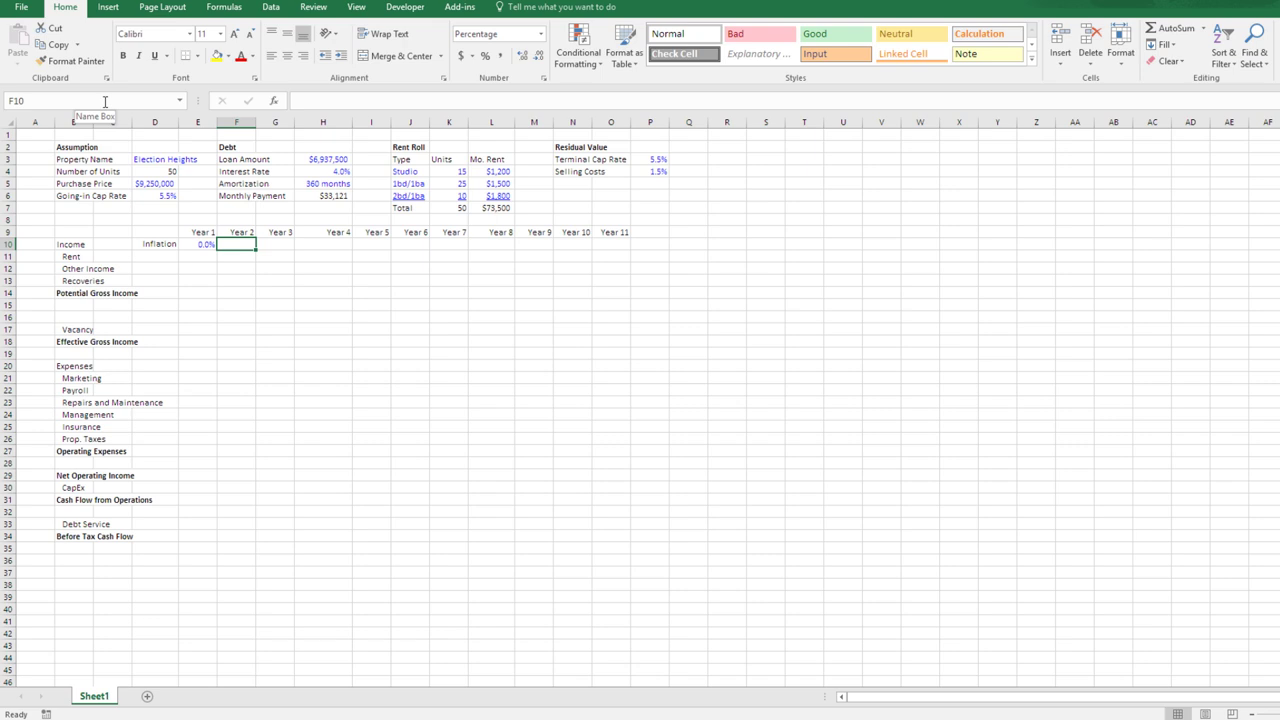
{"action": "type", "text": "4"}
{"action": "key", "text": "shift+Right"}
{"action": "key", "text": "shift+Right"}
{"action": "key", "text": "shift+Right"}
{"action": "key", "text": "shift+Right"}
{"action": "key", "text": "shift+Right"}
{"action": "key", "text": "shift+Right"}
{"action": "key", "text": "shift+Right"}
{"action": "key", "text": "shift+Right"}
{"action": "key", "text": "shift+Right"}
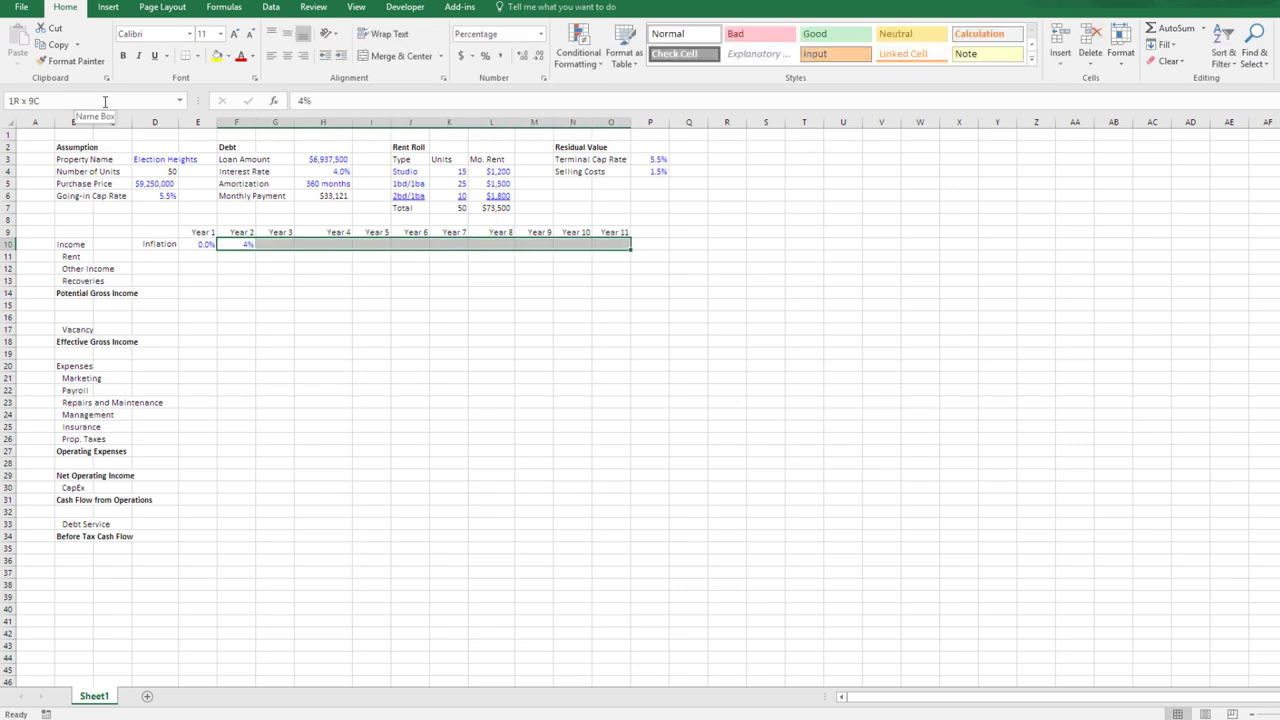
{"action": "key", "text": "shift+Left"}
{"action": "key", "text": "shift+Left"}
{"action": "key", "text": "shift+Left"}
{"action": "key", "text": "shift+Left"}
{"action": "key", "text": "shift+Left"}
{"action": "key", "text": "shift+Left"}
{"action": "key", "text": "shift+Left"}
{"action": "key", "text": "shift+Left"}
{"action": "key", "text": "shift+Left"}
{"action": "key", "text": "alt+h"}
{"action": "key", "text": "0"}
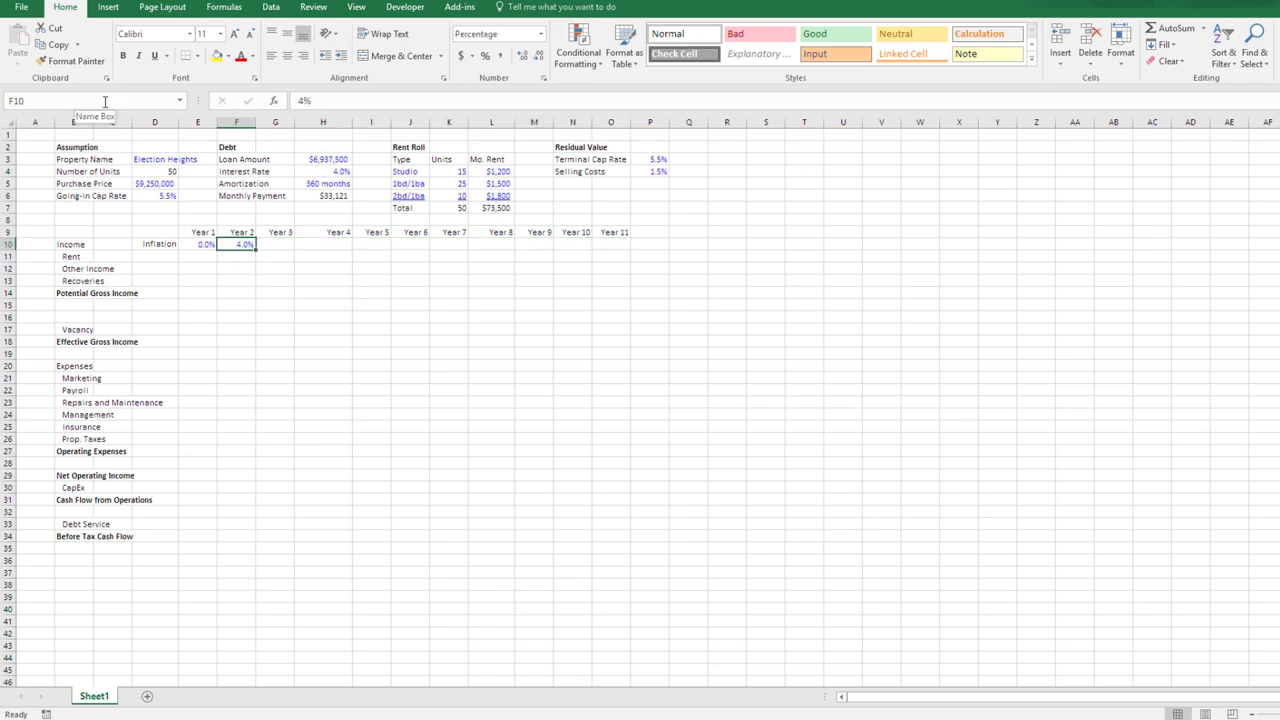
- Enter inflation rates of 3% for Year 3 in G10 and 2% for Year 4 in H10
{"action": "key", "text": "Right"}
{"action": "type", "text": "3"}
{"action": "key", "text": "Right"}
{"action": "type", "text": "2"}
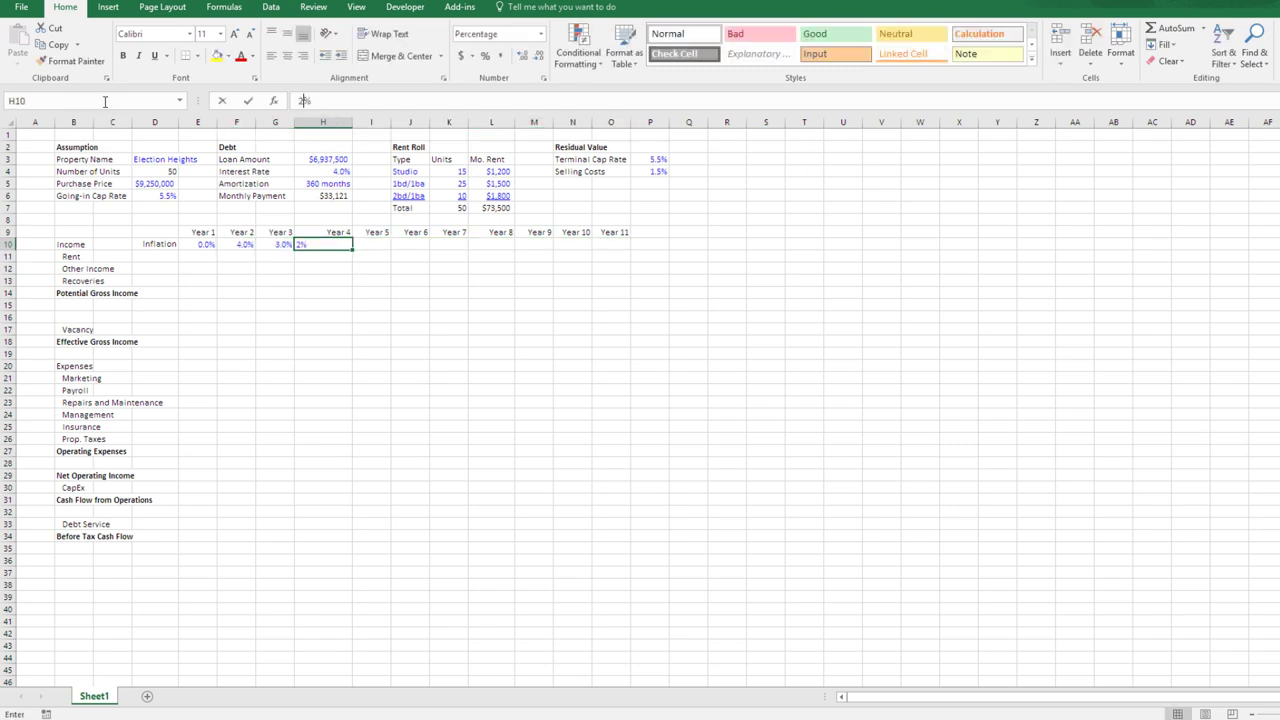
{"action": "key", "text": "Right"}
- Link the Year 5 inflation rate in I10 to H10 and copy the formula across J10:O10
{"action": "type", "text": "="}
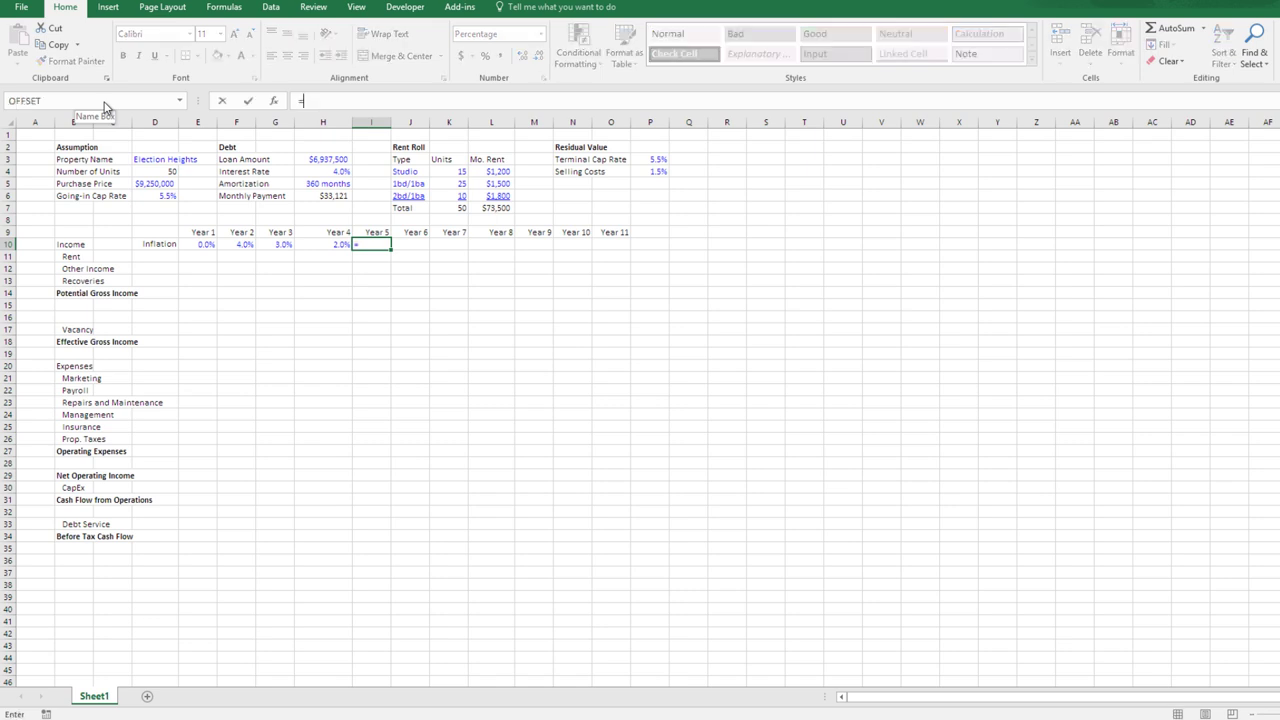
{"action": "key", "text": "Left"}
{"action": "key", "text": "Return"}
{"action": "key", "text": "Up"}
{"action": "key", "text": "ctrl+c"}
{"action": "key", "text": "Right"}
{"action": "key", "text": "shift+Right"}
{"action": "key", "text": "shift+Right"}
{"action": "key", "text": "shift+Right"}
{"action": "key", "text": "shift+Right"}
{"action": "key", "text": "shift+Right"}
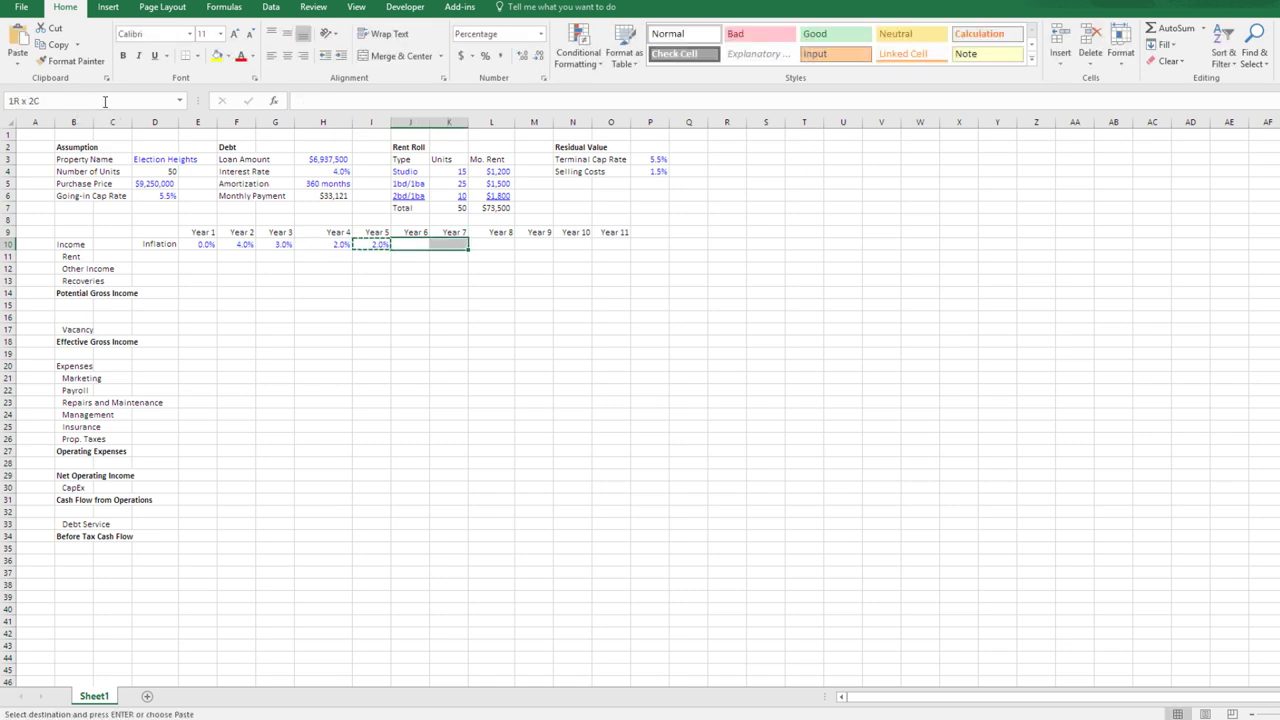
{"action": "key", "text": "Return"}
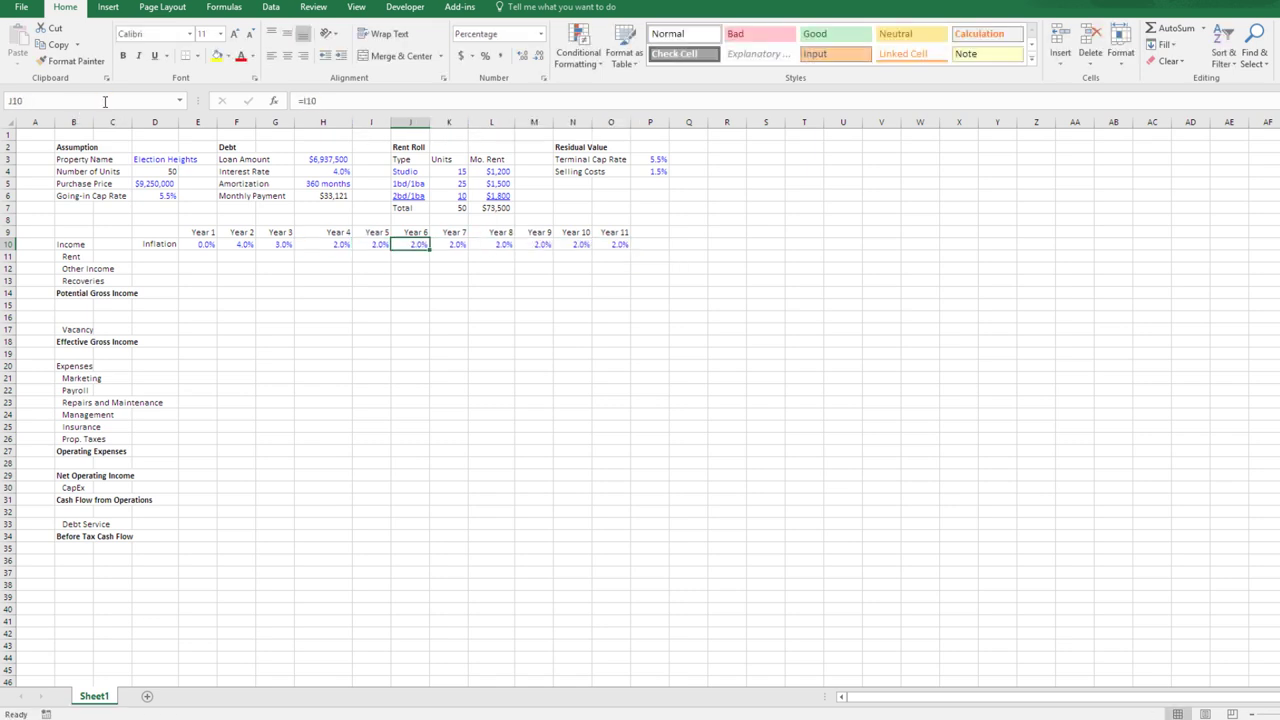
- Italicize the Inflation heading and all yearly rates in D10:O10
{"action": "key", "text": "Left"}
{"action": "key", "text": "Left"}
{"action": "key", "text": "Left"}
{"action": "key", "text": "Left"}
{"action": "key", "text": "Left"}
{"action": "key", "text": "Left"}
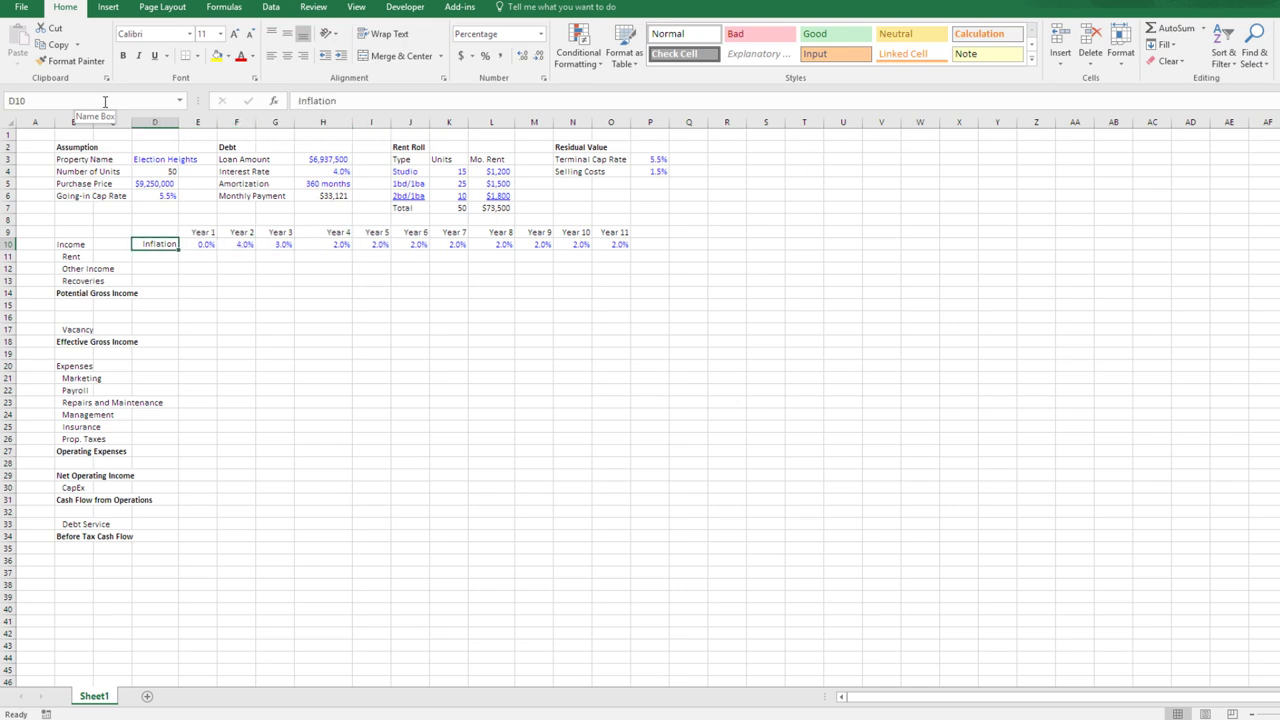
{"action": "key", "text": "ctrl+shift+Right"}
{"action": "key", "text": "ctrl+i"}
{"action": "key", "text": "ctrl+shift+Left"}
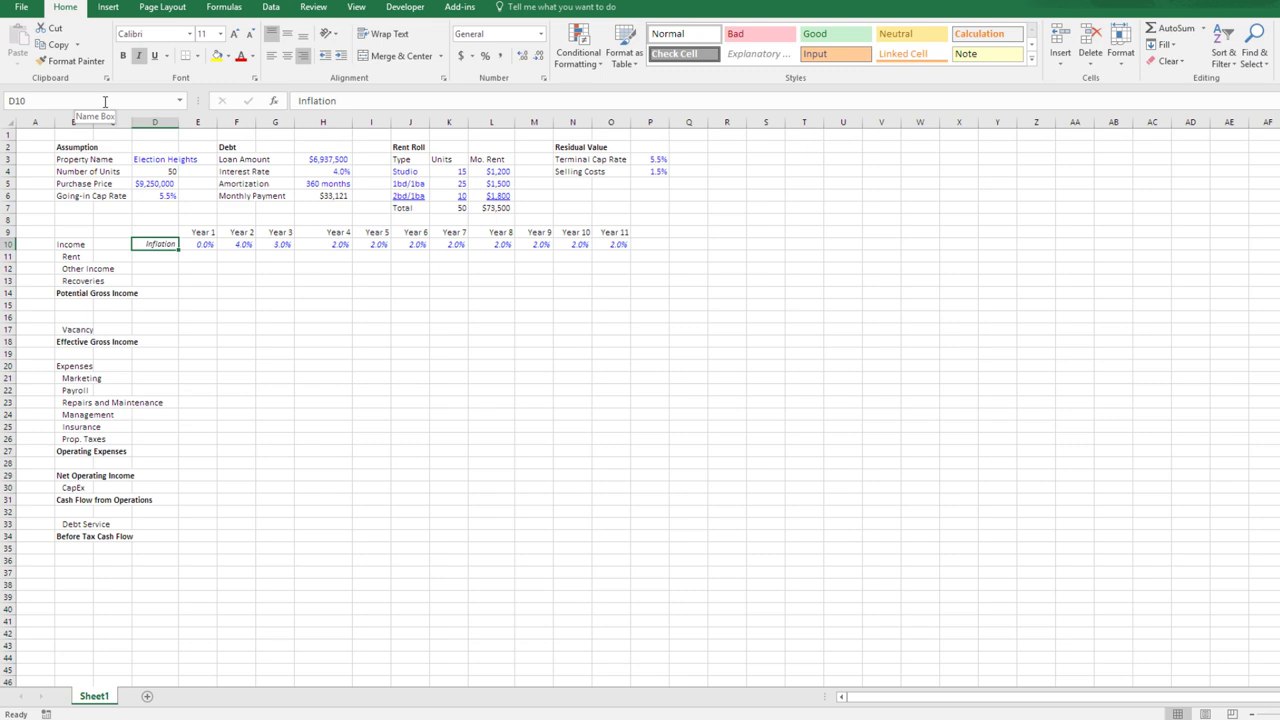
{"action": "key", "text": "Right"}
{"action": "key", "text": "Right"}
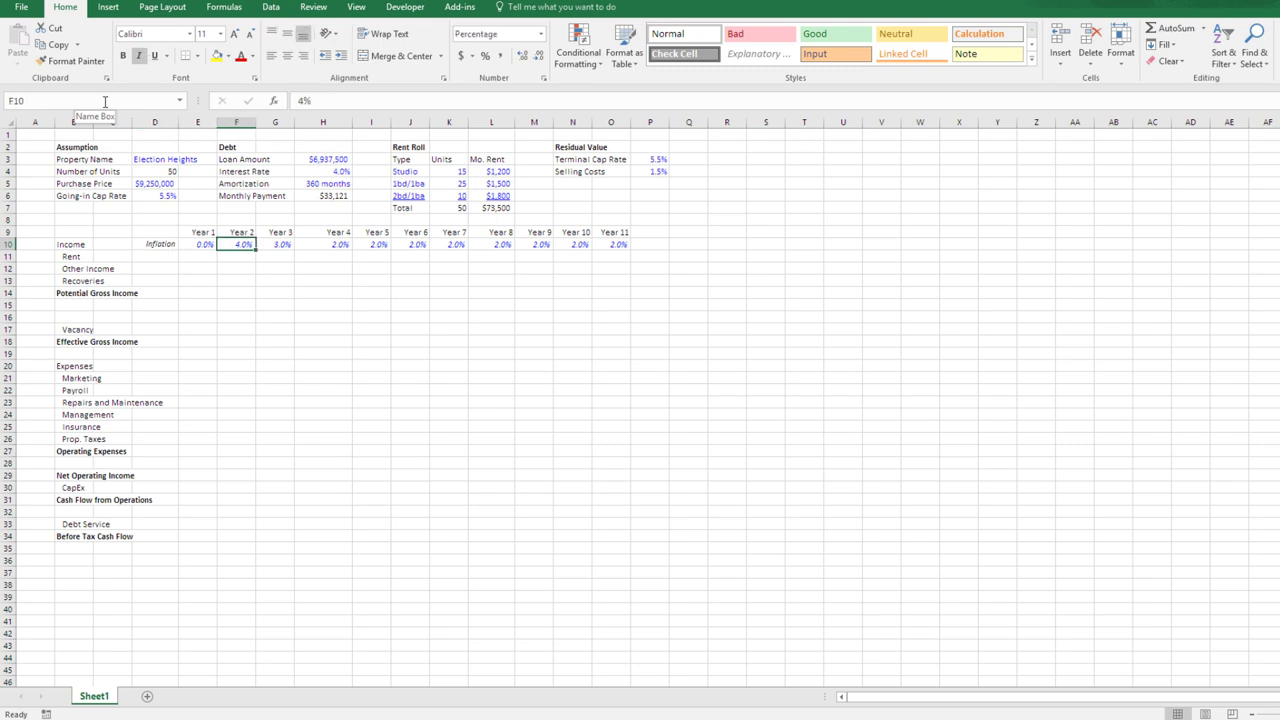
{"action": "key", "text": "Left"}
{"action": "key", "text": "Left"}
{"action": "key", "text": "Down"}
{"action": "key", "text": "Right"}
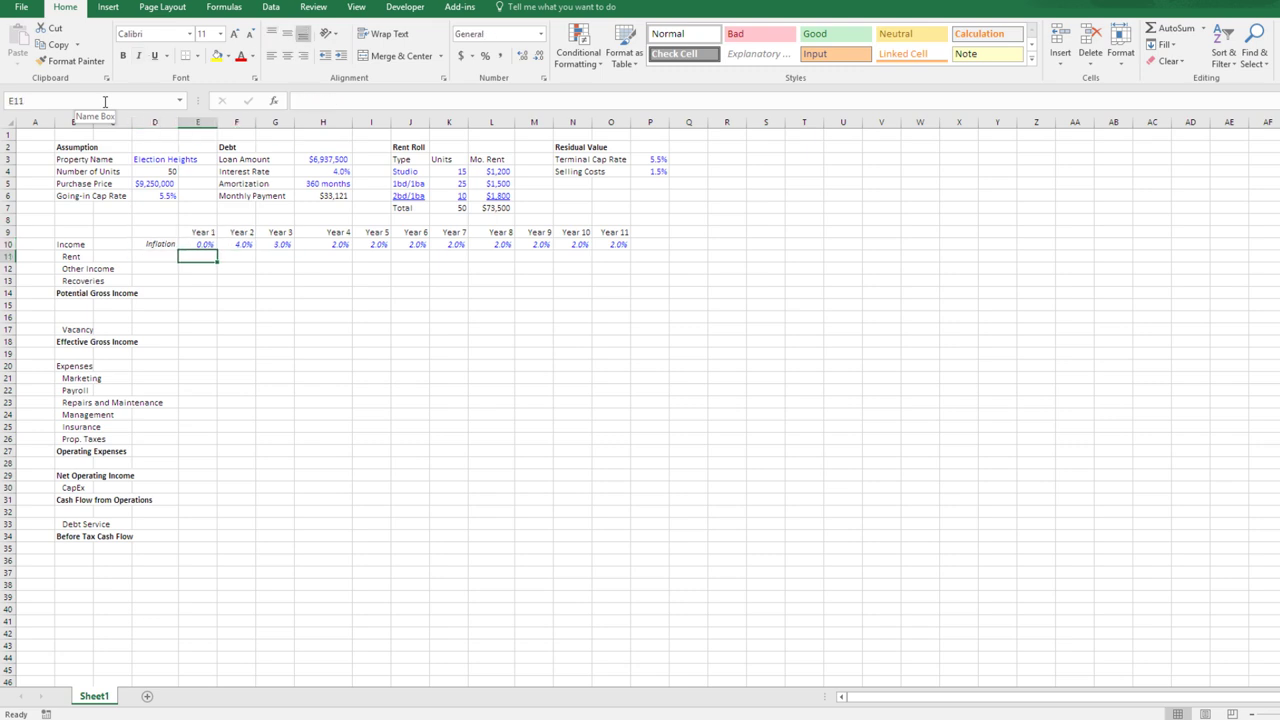
{"action": "key", "text": "Down"}
{"action": "key", "text": "Up"}
{"action": "key", "text": "Left"}
{"action": "key", "text": "Right"}
{"action": "key", "text": "Down"}
{"action": "key", "text": "shift+Down"}
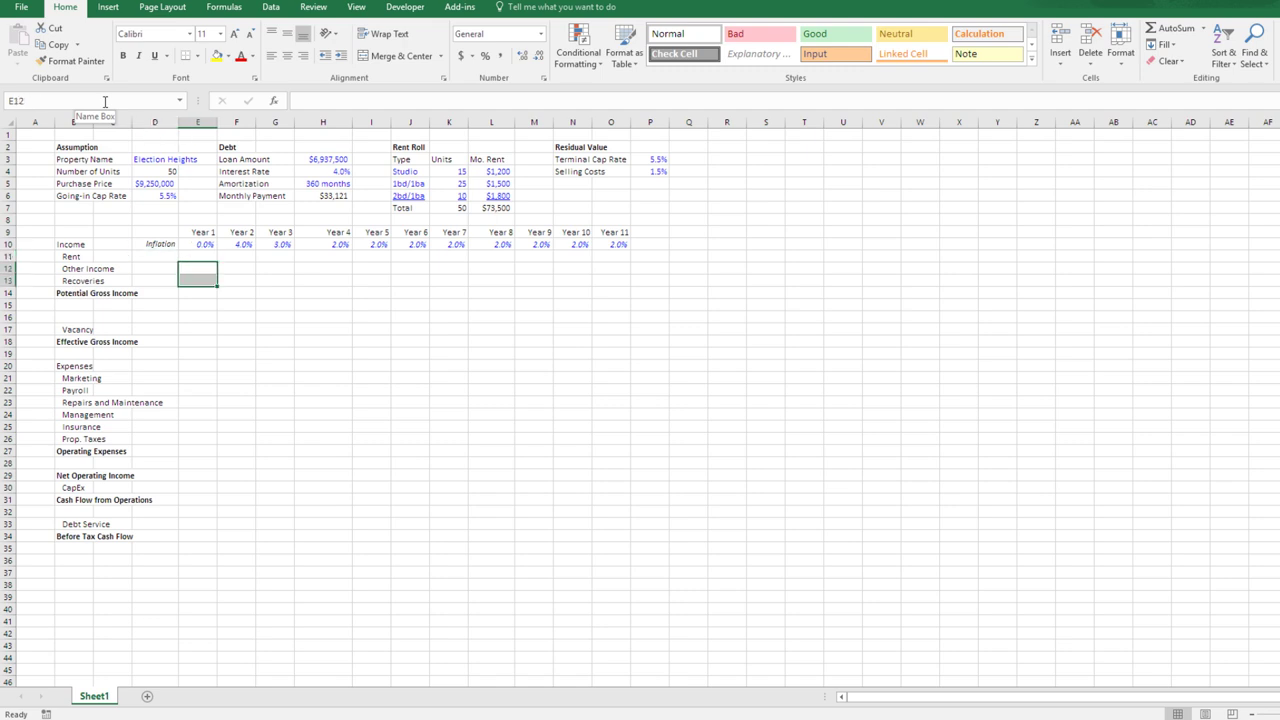
{"action": "key", "text": "Up"}
{"action": "key", "text": "Up"}
{"action": "key", "text": "Up"}
{"action": "key", "text": "Up"}
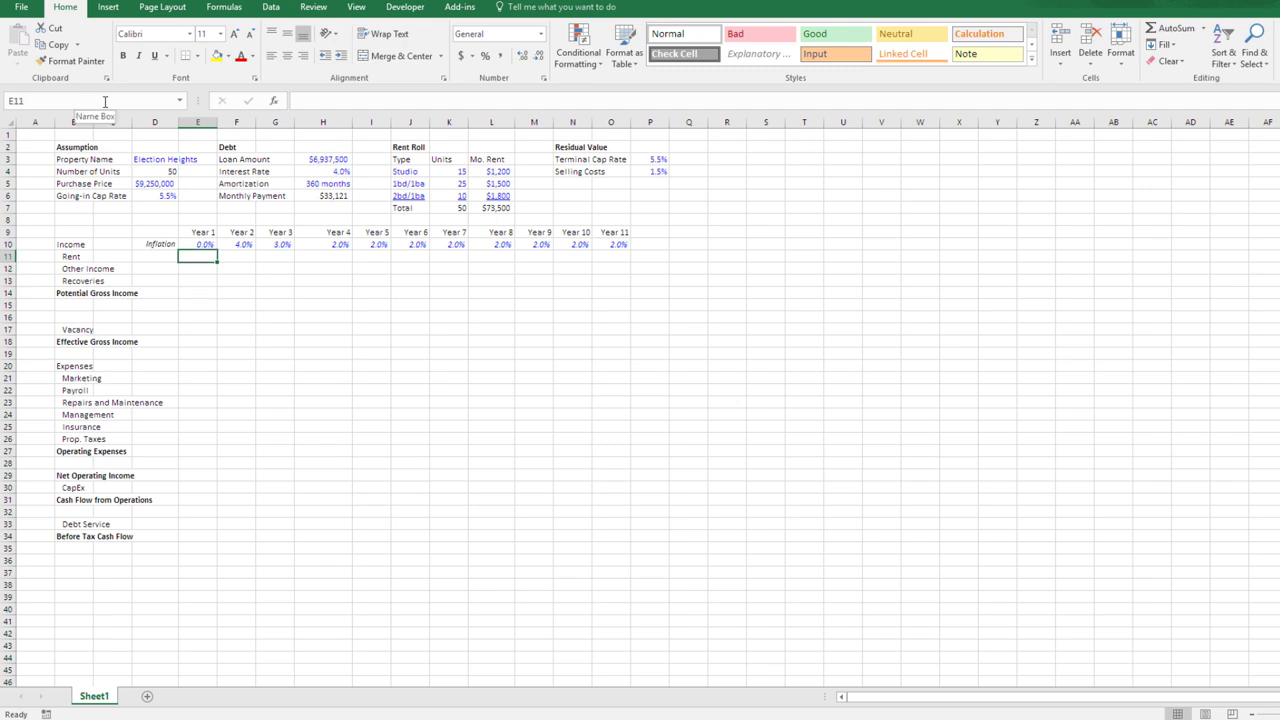
{"action": "key", "text": "Right"}
{"action": "key", "text": "Right"}
{"action": "key", "text": "Right"}
{"action": "key", "text": "Right"}
{"action": "key", "text": "Down"}
{"action": "key", "text": "Left"}
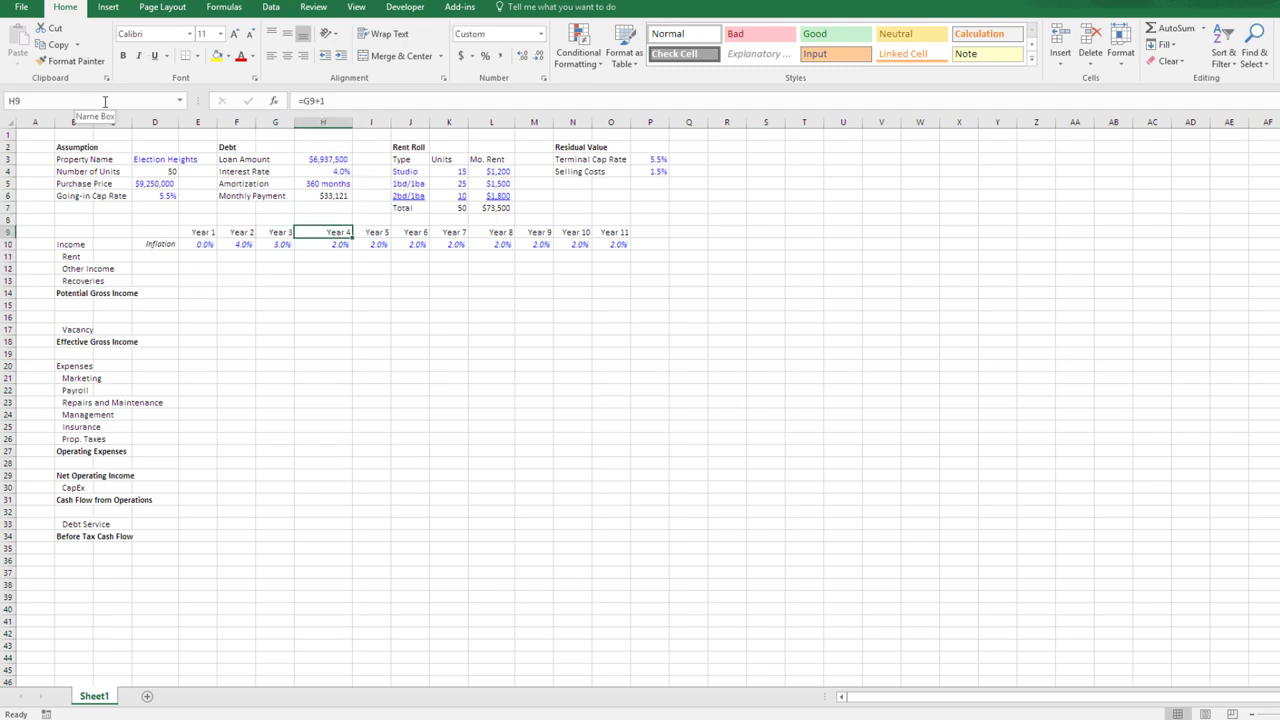
- Enter 26460 as the Year 1 Other Income in E12
{"action": "key", "text": "Down"}
{"action": "key", "text": "Left"}
{"action": "key", "text": "Left"}
{"action": "key", "text": "Down"}
{"action": "key", "text": "Down"}
{"action": "key", "text": "Left"}
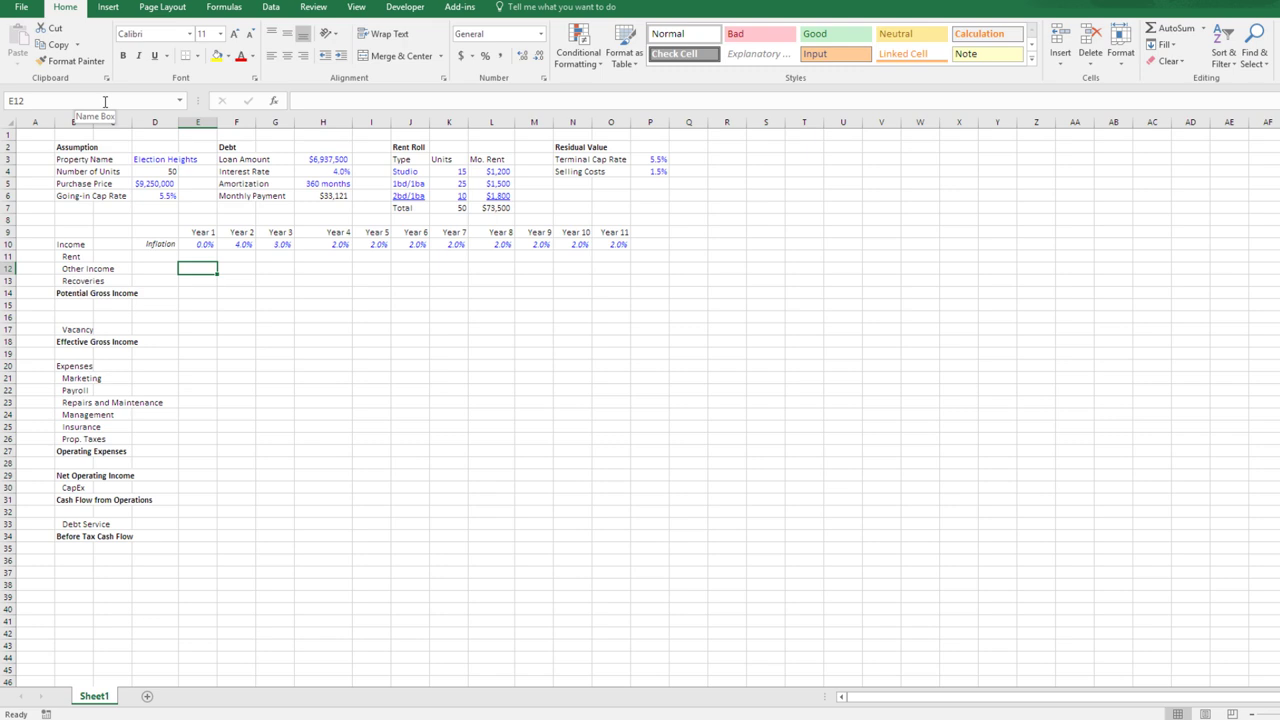
{"action": "type", "text": "2"}
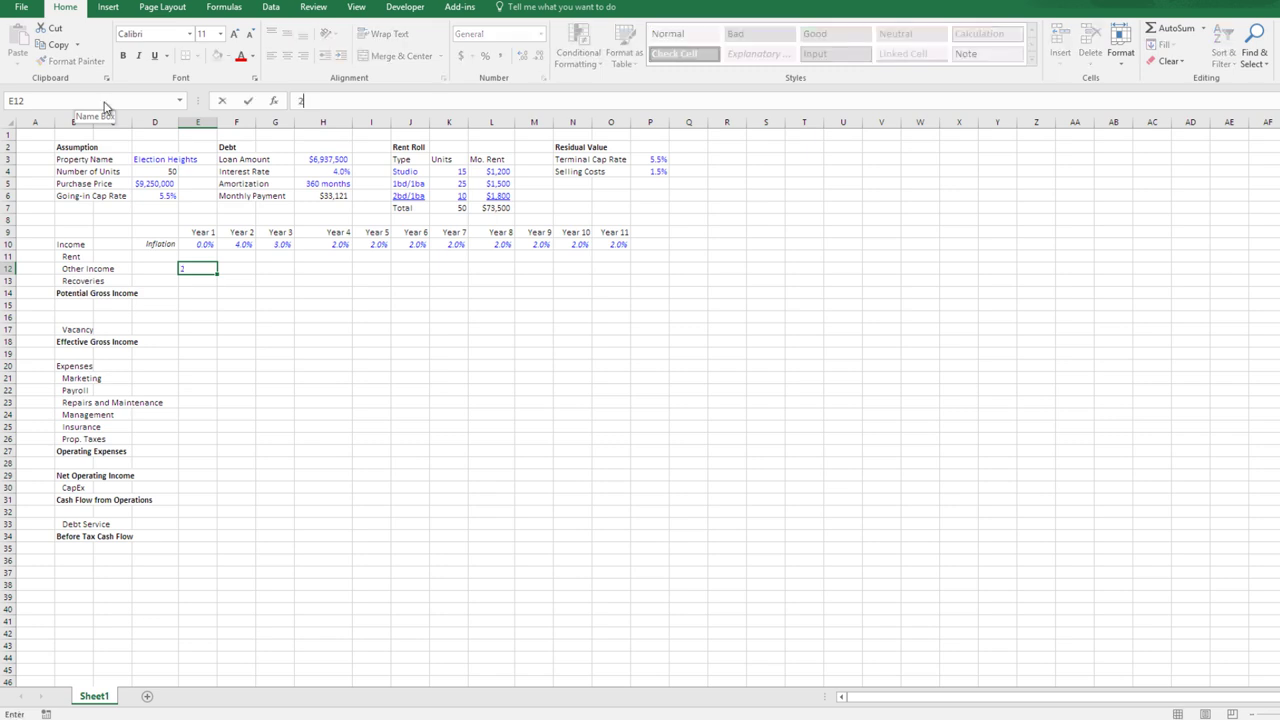
{"action": "type", "text": "6460"}
{"action": "key", "text": "ctrl+Return"}
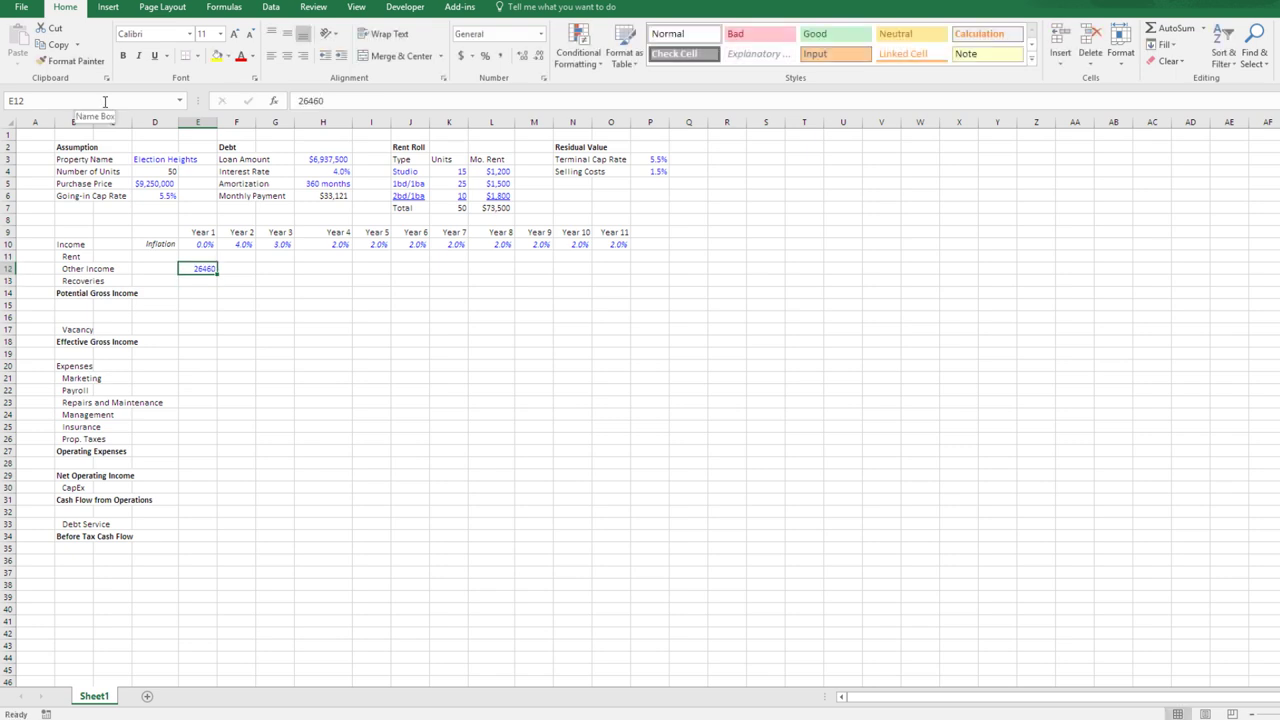
- Enter 3000 as the Year 1 Recoveries amount in E13
{"action": "key", "text": "Down"}
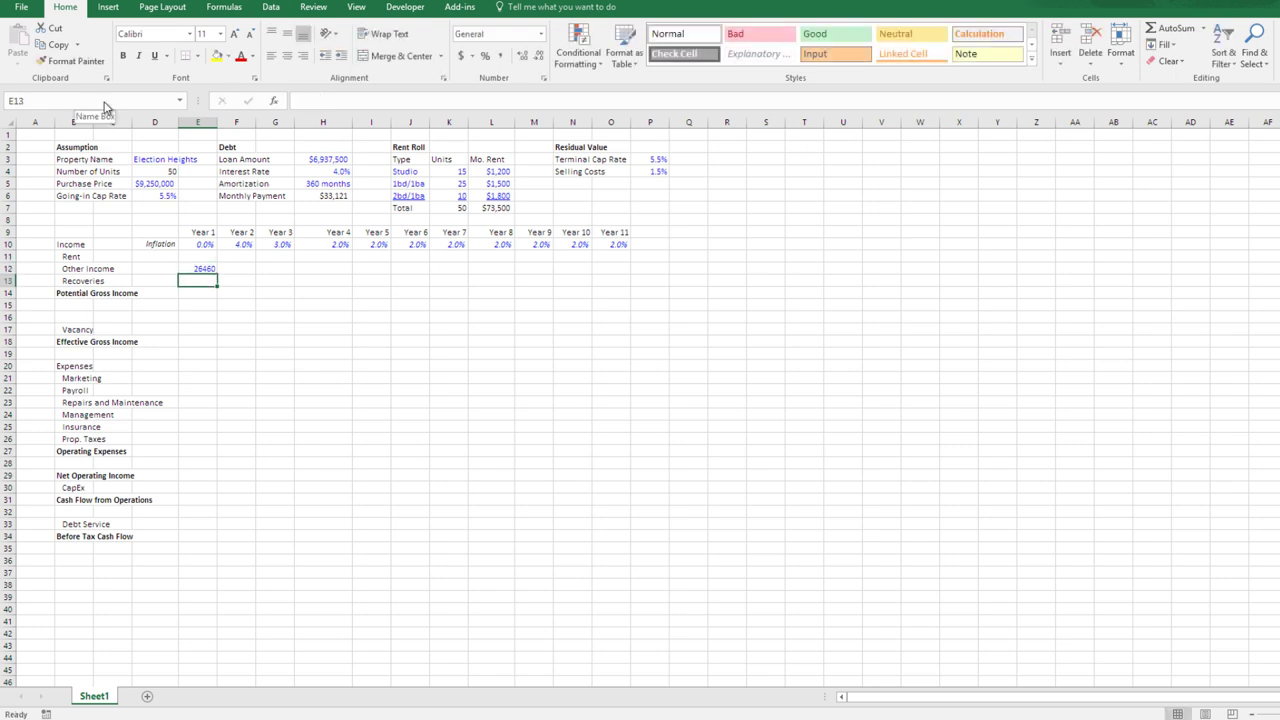
{"action": "type", "text": "3000"}
{"action": "key", "text": "ctrl+Return"}
- Calculate Year 1 Recoveries in E13 as the rent roll's total units times 60, using the formula =$K$7*60
{"action": "type", "text": "="}
{"action": "key", "text": "Right"}
{"action": "key", "text": "Up"}
{"action": "key", "text": "Right"}
{"action": "key", "text": "Up"}
{"action": "key", "text": "Right"}
{"action": "key", "text": "Up"}
{"action": "key", "text": "Right"}
{"action": "key", "text": "Up"}
{"action": "key", "text": "Right"}
{"action": "key", "text": "Up"}
{"action": "key", "text": "Right"}
{"action": "key", "text": "Up"}
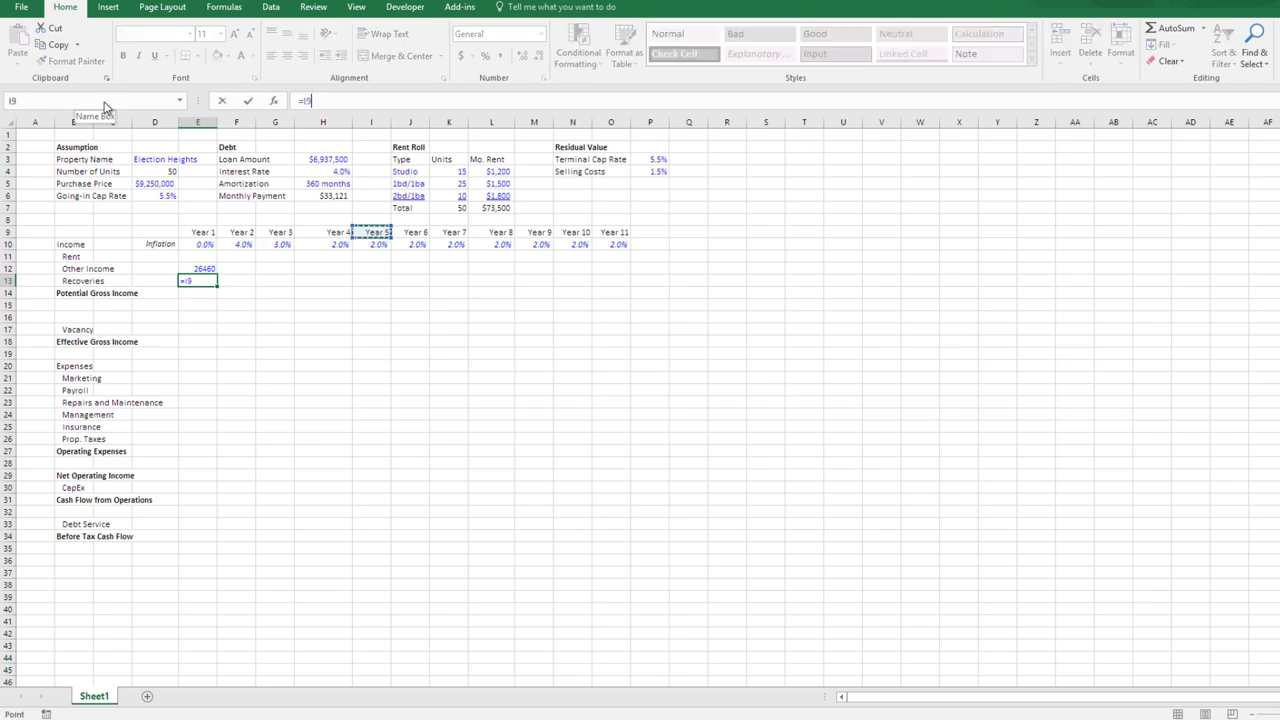
{"action": "key", "text": "F4"}
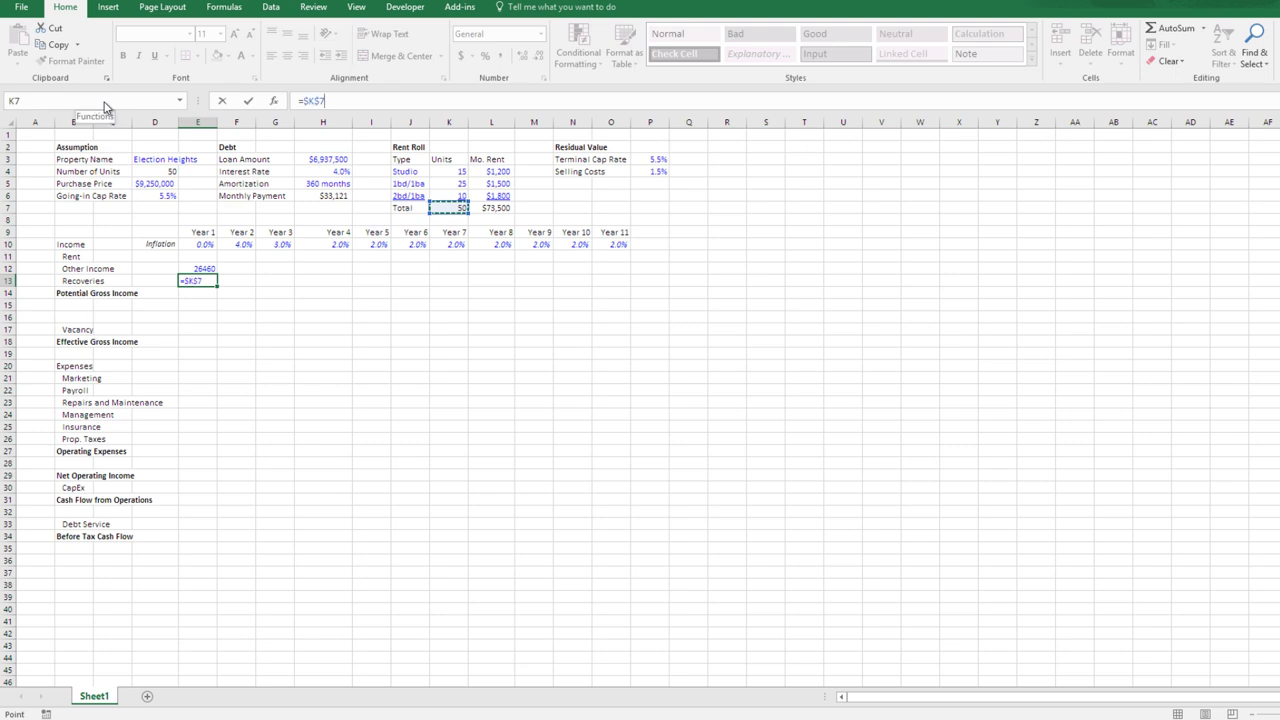
{"action": "type", "text": "*60"}
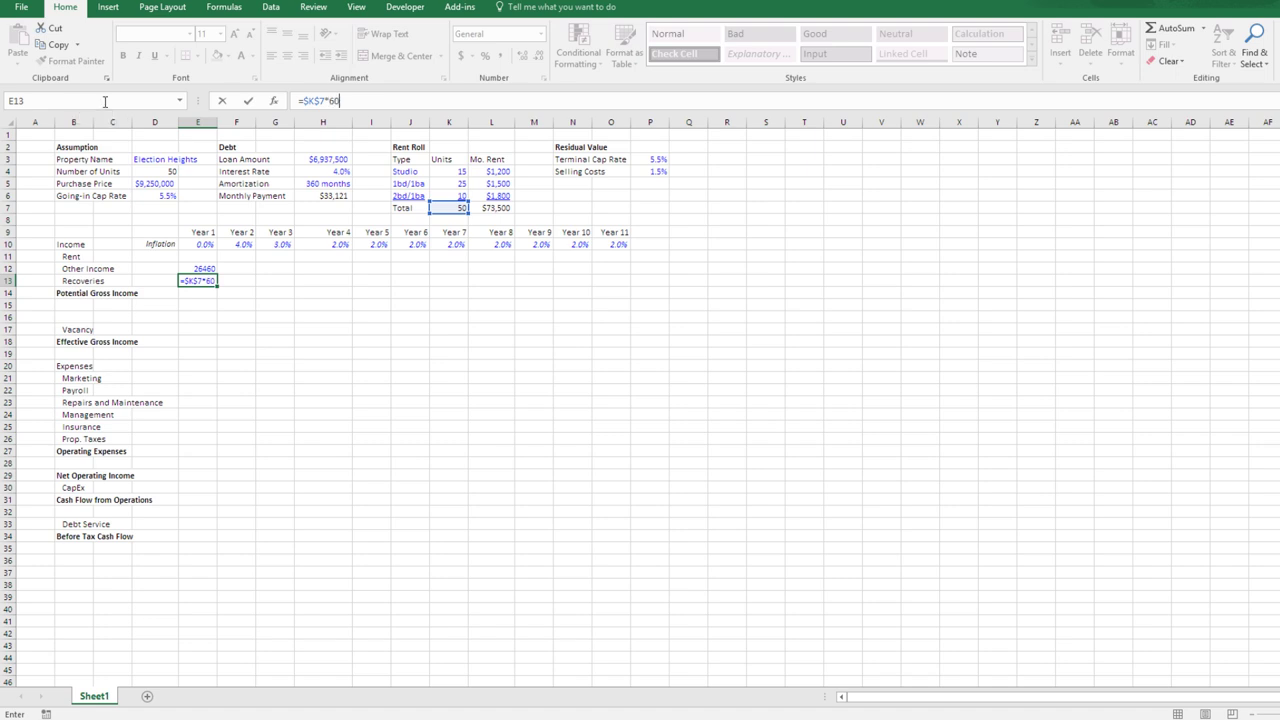
{"action": "key", "text": "ctrl+Return"}
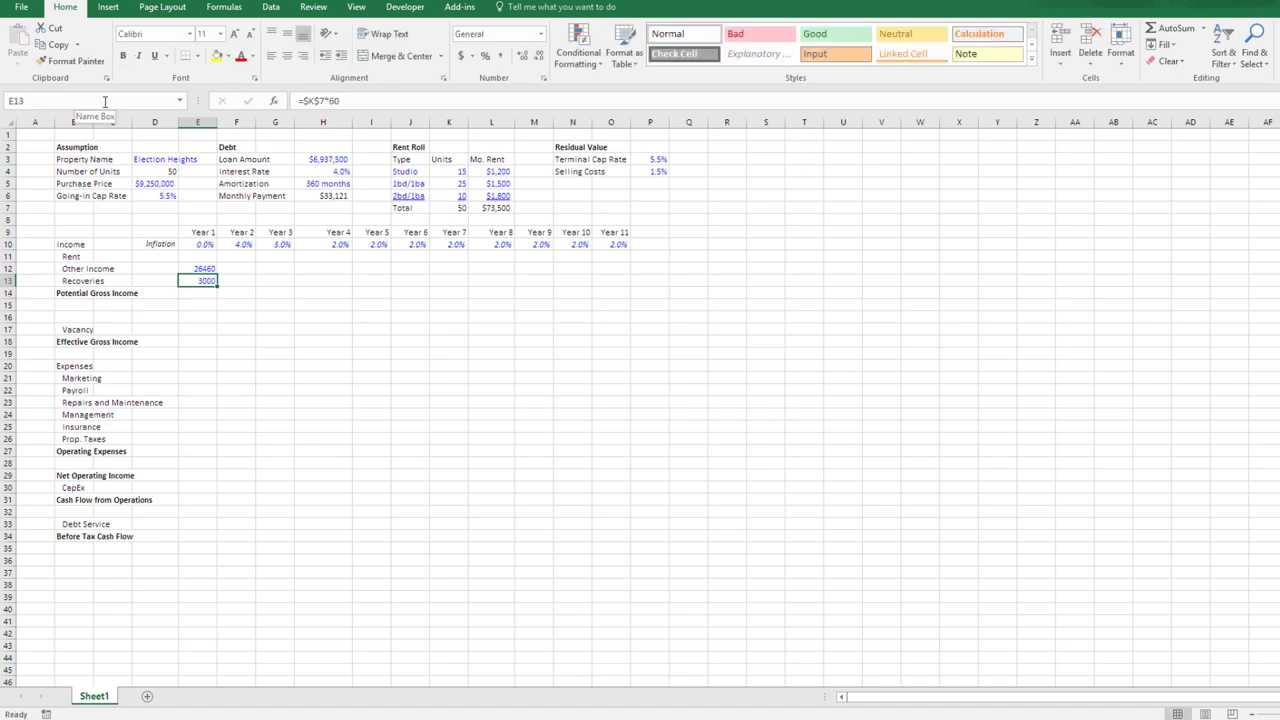
- Total the Year 1 Potential Gross Income in E14 with =SUM(E11:E13)
{"action": "key", "text": "Down"}
{"action": "type", "text": "="}
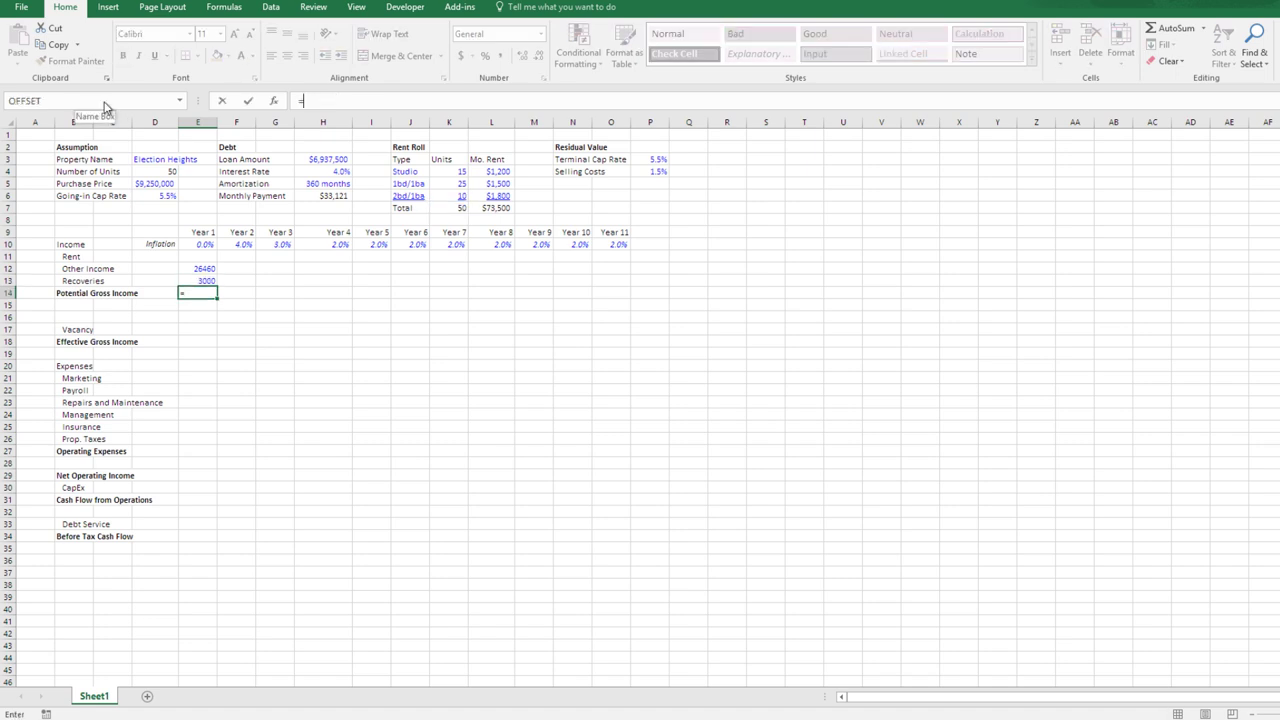
{"action": "type", "text": "sum"}
{"action": "key", "text": "Tab"}
{"action": "key", "text": "Up"}
{"action": "key", "text": "shift+Up"}
{"action": "key", "text": "shift+Up"}
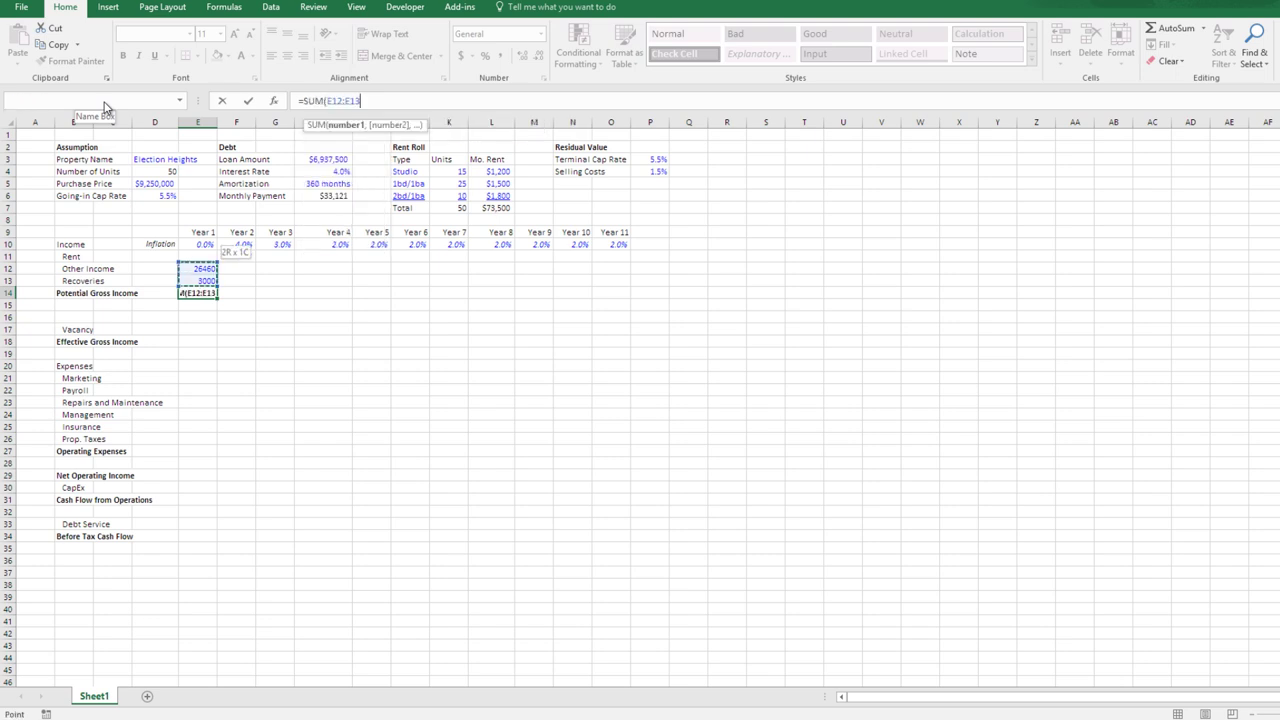
{"action": "key", "text": "Return"}
{"action": "key", "text": "Up"}
- Calculate Year 1 Rent in E11 by annualizing the rent roll's monthly total with =$L$7*12
{"action": "key", "text": "Up"}
{"action": "key", "text": "Up"}
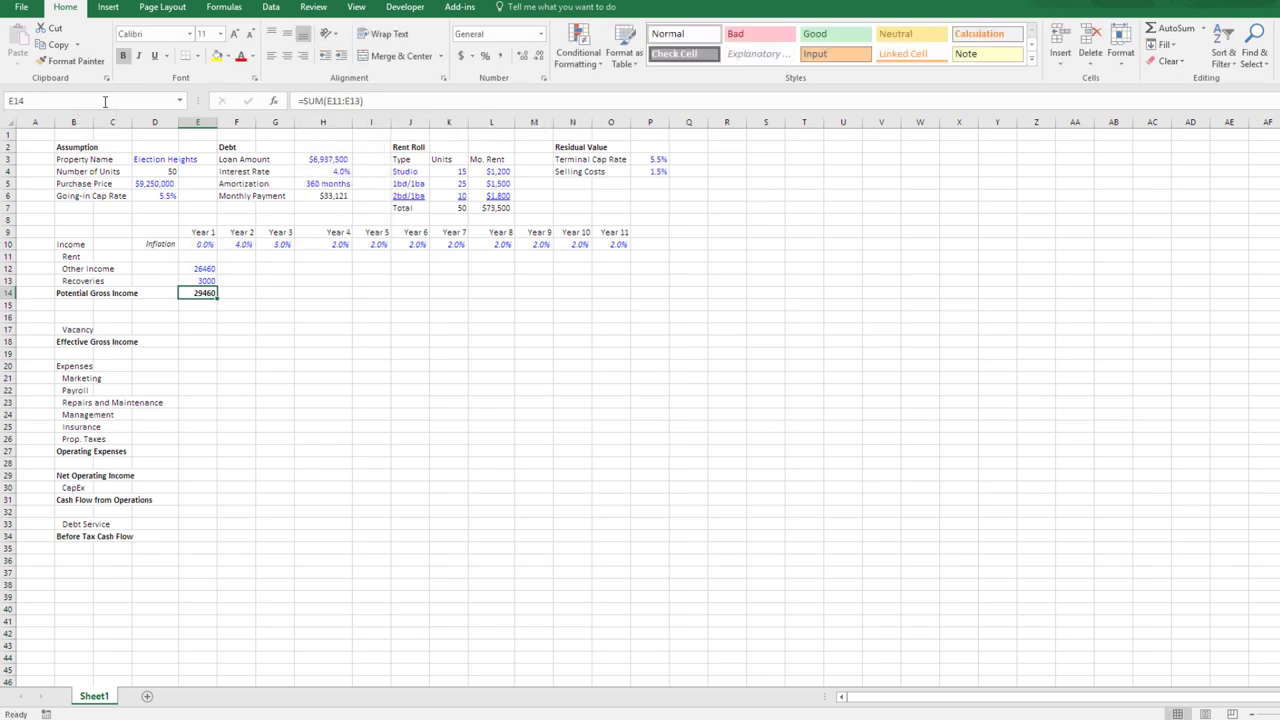
{"action": "key", "text": "Up"}
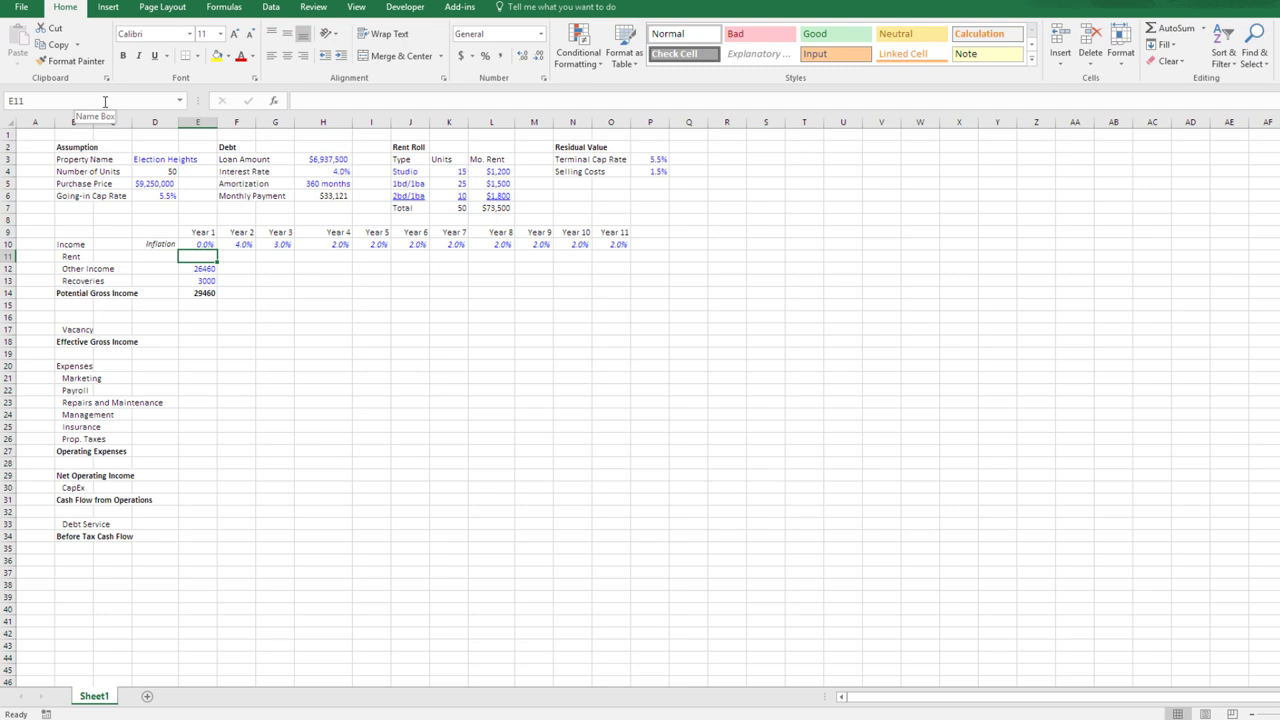
{"action": "type", "text": "="}
{"action": "key", "text": "Right"}
{"action": "key", "text": "Up"}
{"action": "key", "text": "Right"}
{"action": "key", "text": "Up"}
{"action": "key", "text": "Right"}
{"action": "key", "text": "Up"}
{"action": "key", "text": "Right"}
{"action": "key", "text": "Up"}
{"action": "key", "text": "Right"}
{"action": "key", "text": "Up"}
{"action": "key", "text": "Right"}
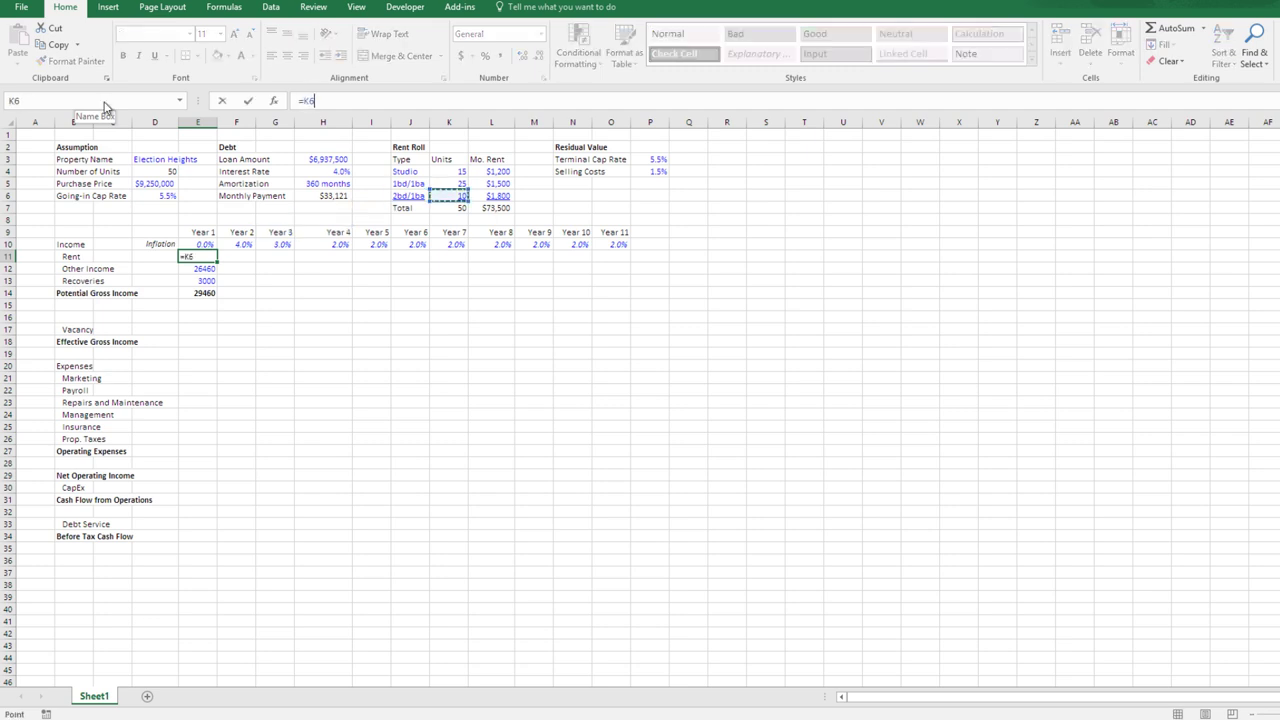
{"action": "key", "text": "Down"}
{"action": "key", "text": "Right"}
{"action": "key", "text": "F4"}
{"action": "type", "text": "*12"}
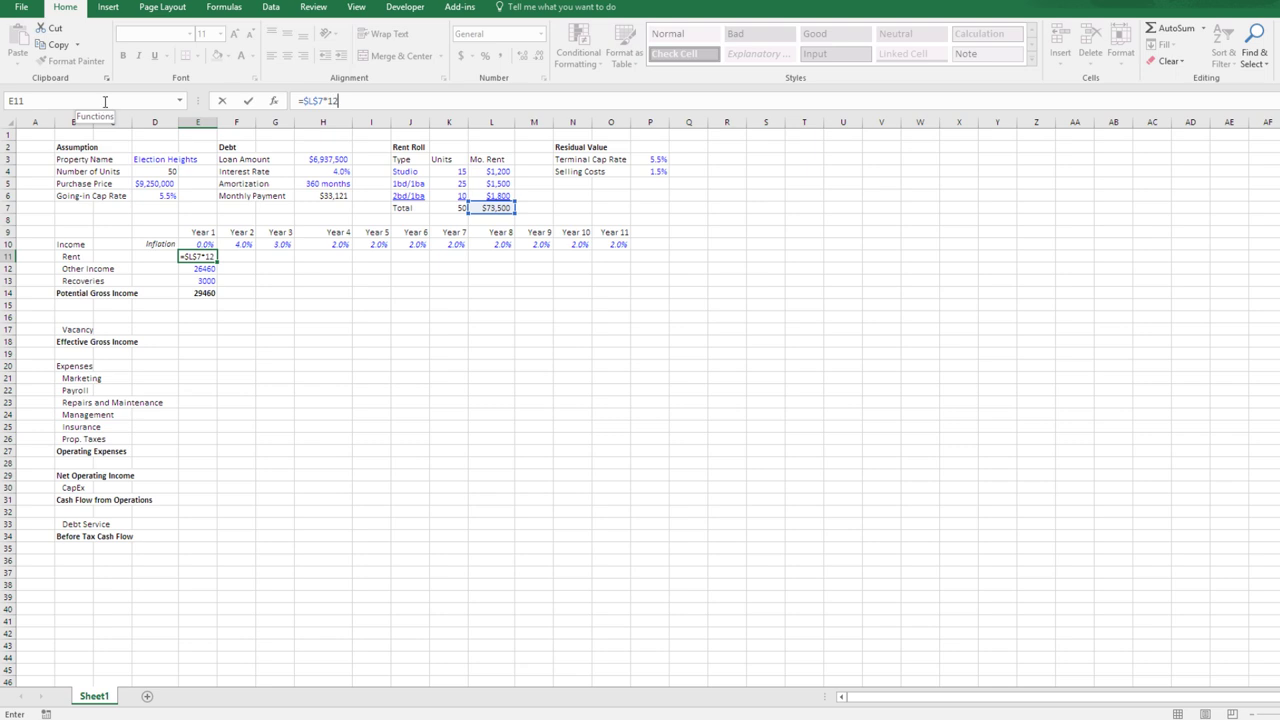
{"action": "key", "text": "Return"}
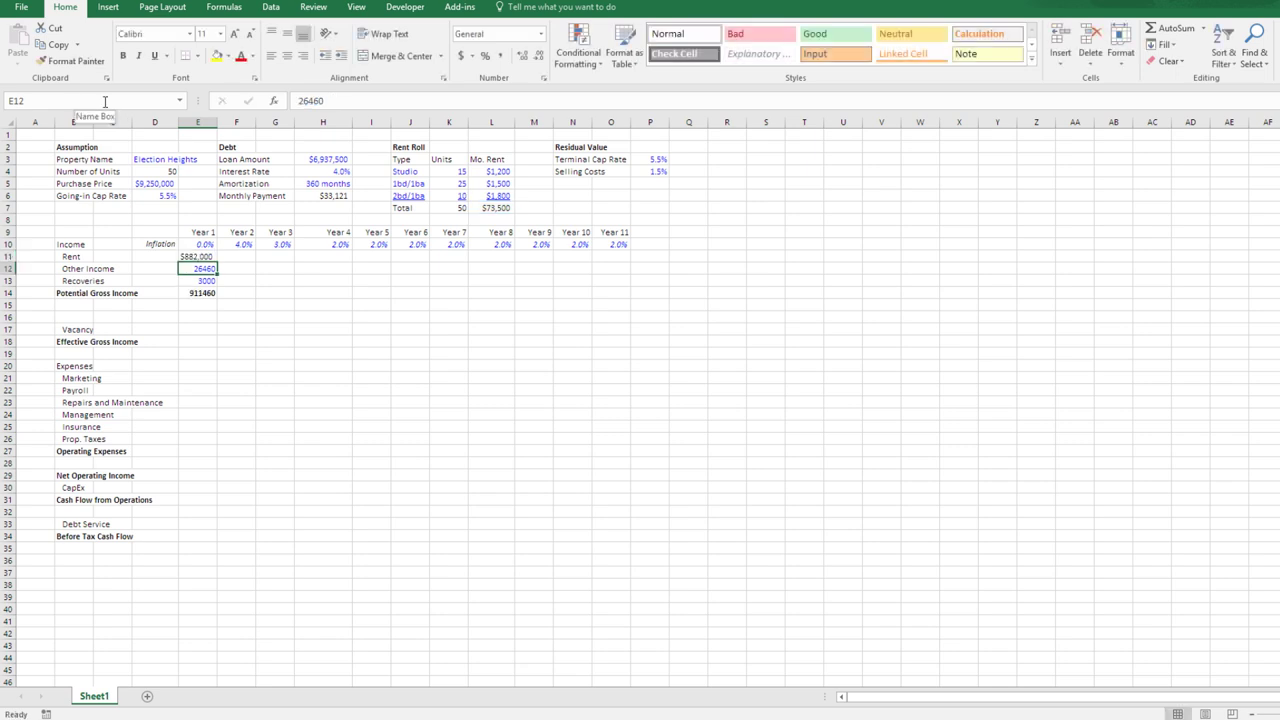
- Inspect the Year 1 Rent formula in E11 and trace it to its source cell in the rent roll
{"action": "key", "text": "Up"}
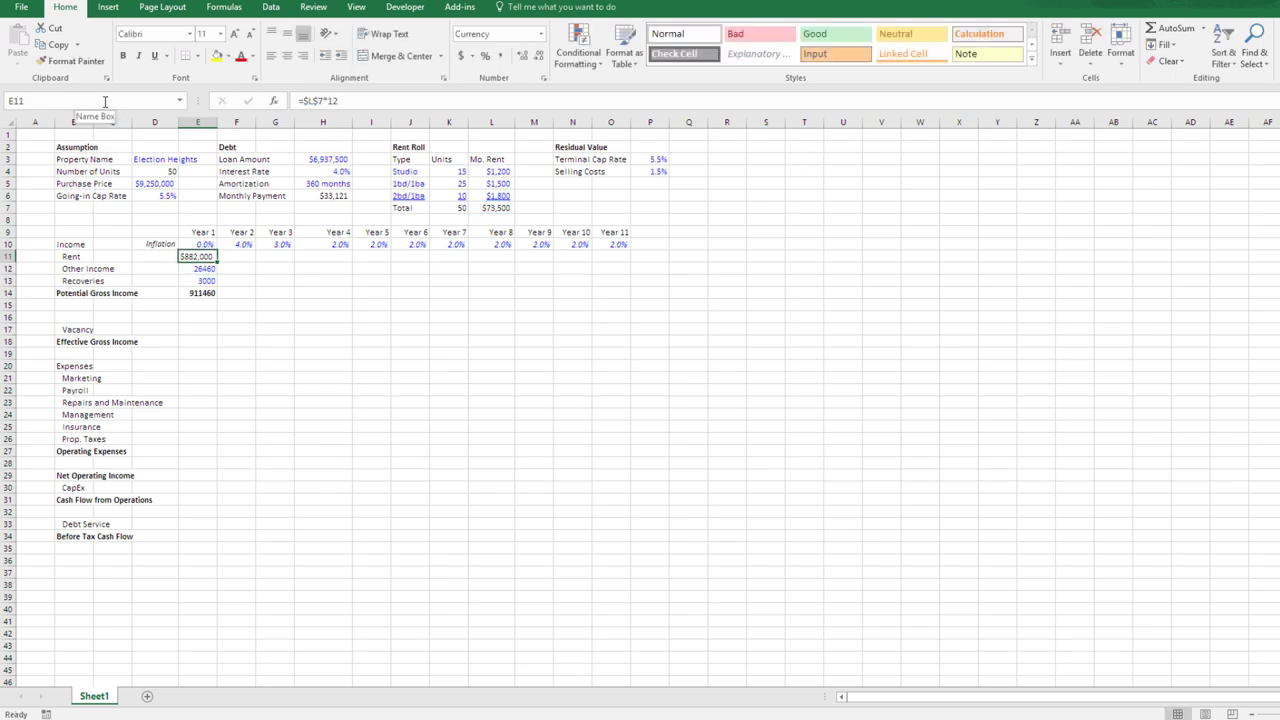
{"action": "key", "text": "F2"}
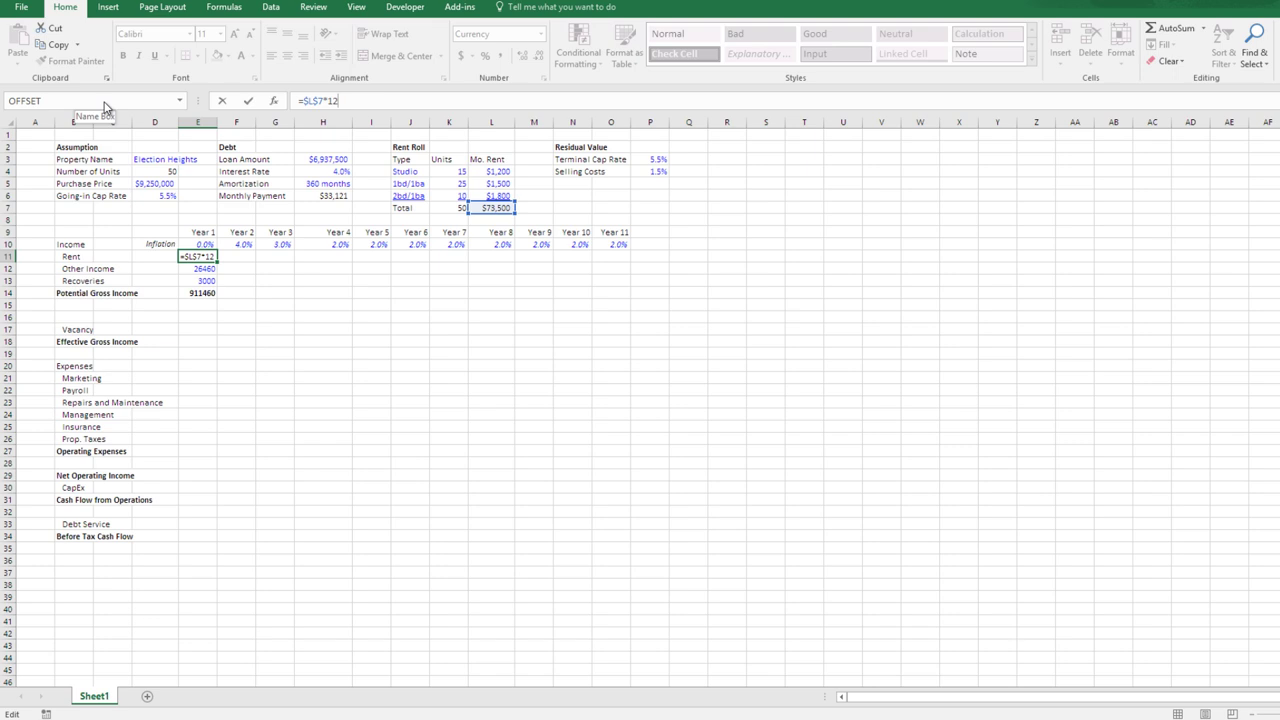
{"action": "key", "text": "Escape"}
{"action": "key", "text": "ctrl+bracketleft"}
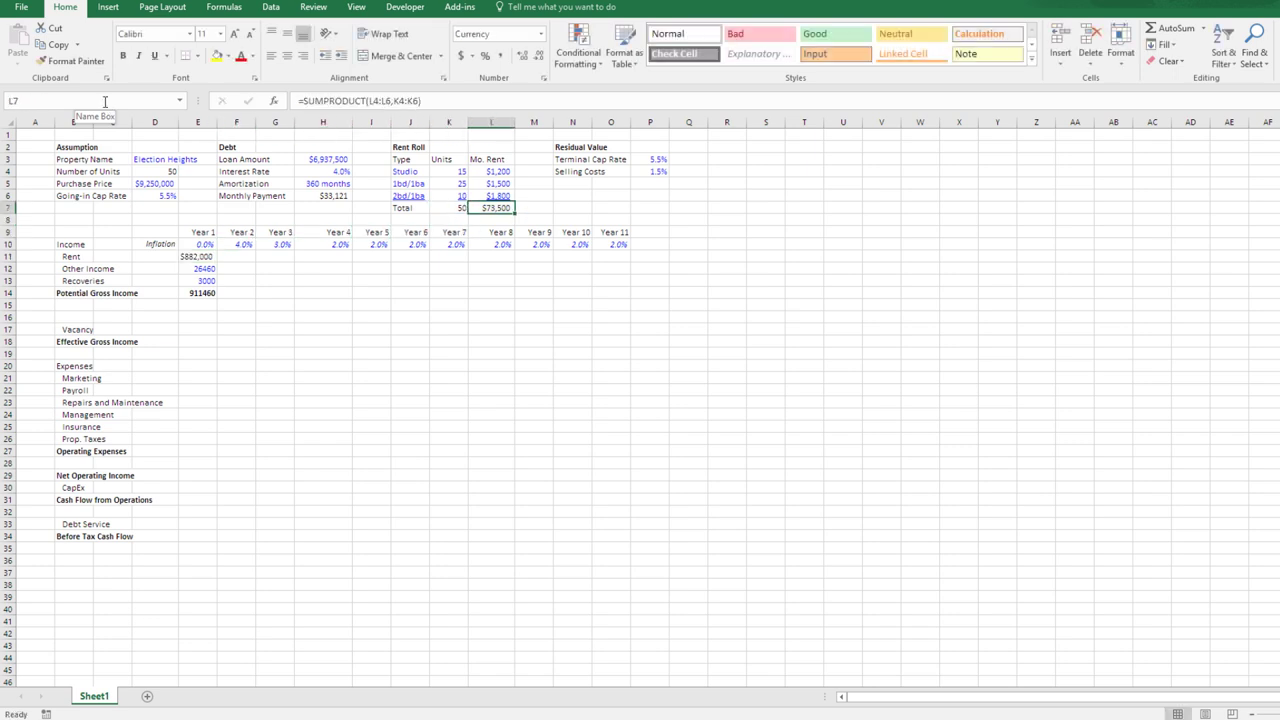
- Review the Year 1 Rent, Other Income and Recoveries cells and inspect the Potential Gross Income formula in E14
{"action": "key", "text": "ctrl+bracketright"}
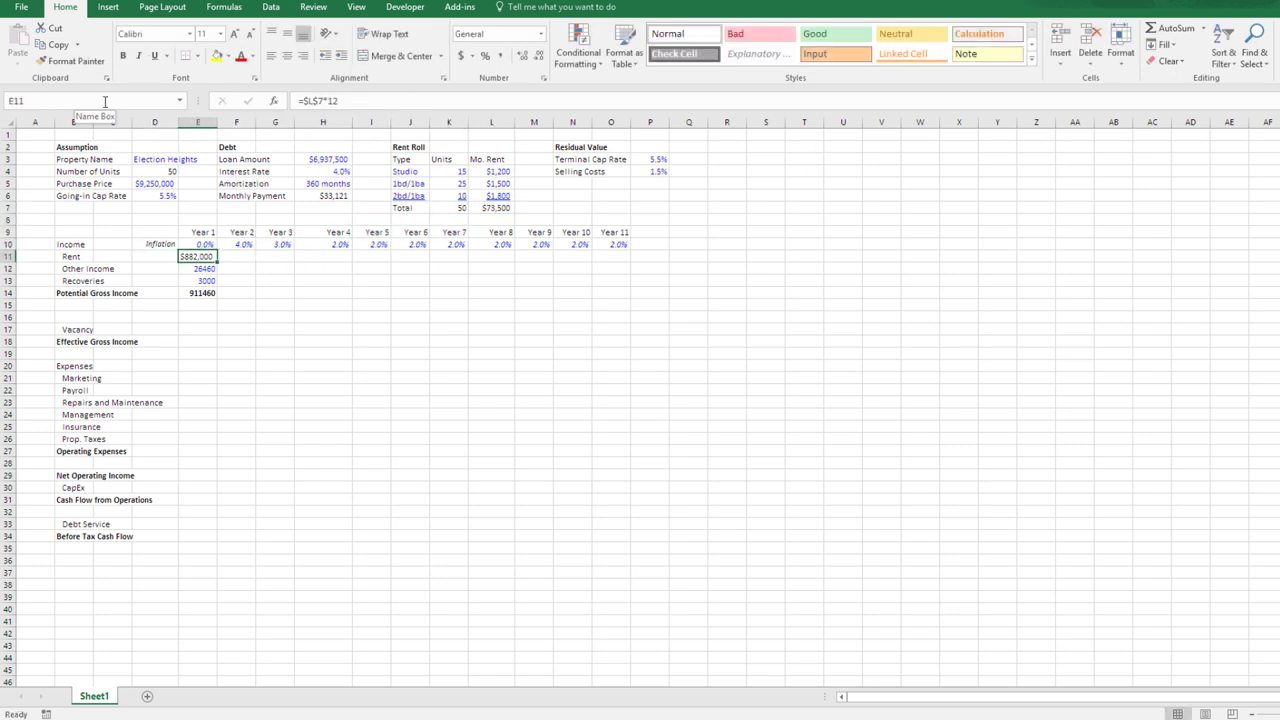
{"action": "key", "text": "Down"}
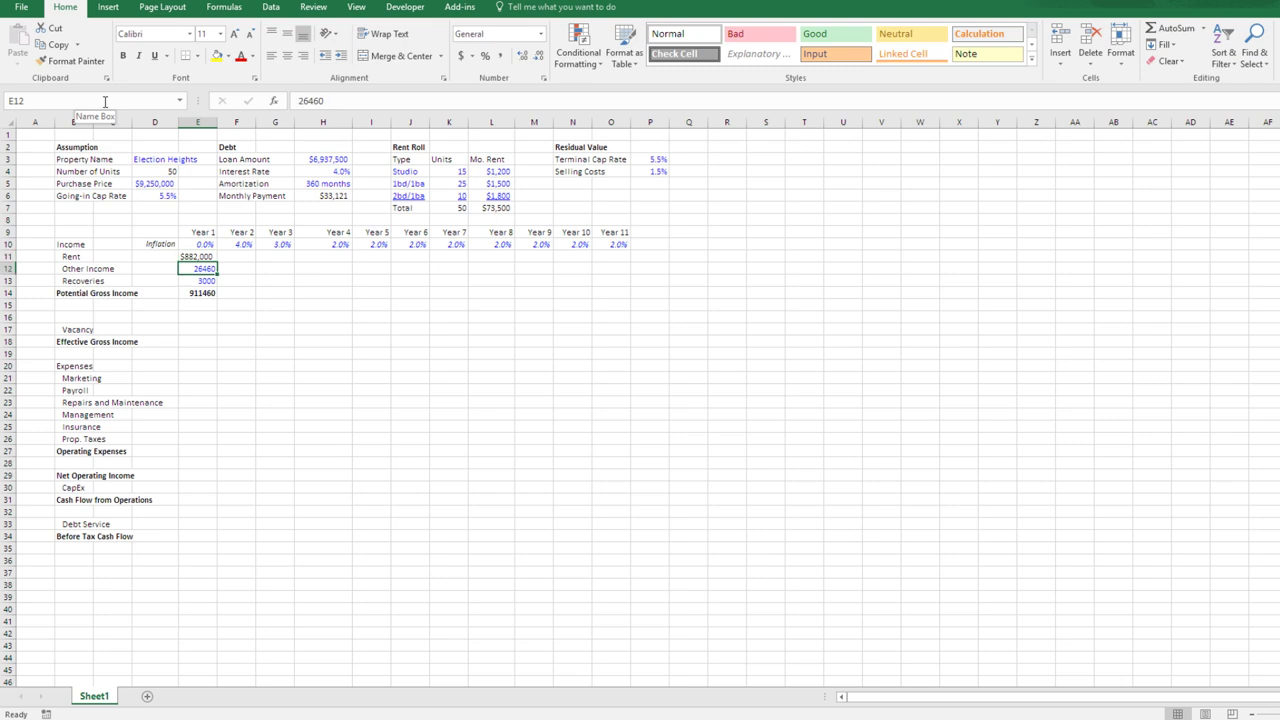
{"action": "key", "text": "shift+Down"}
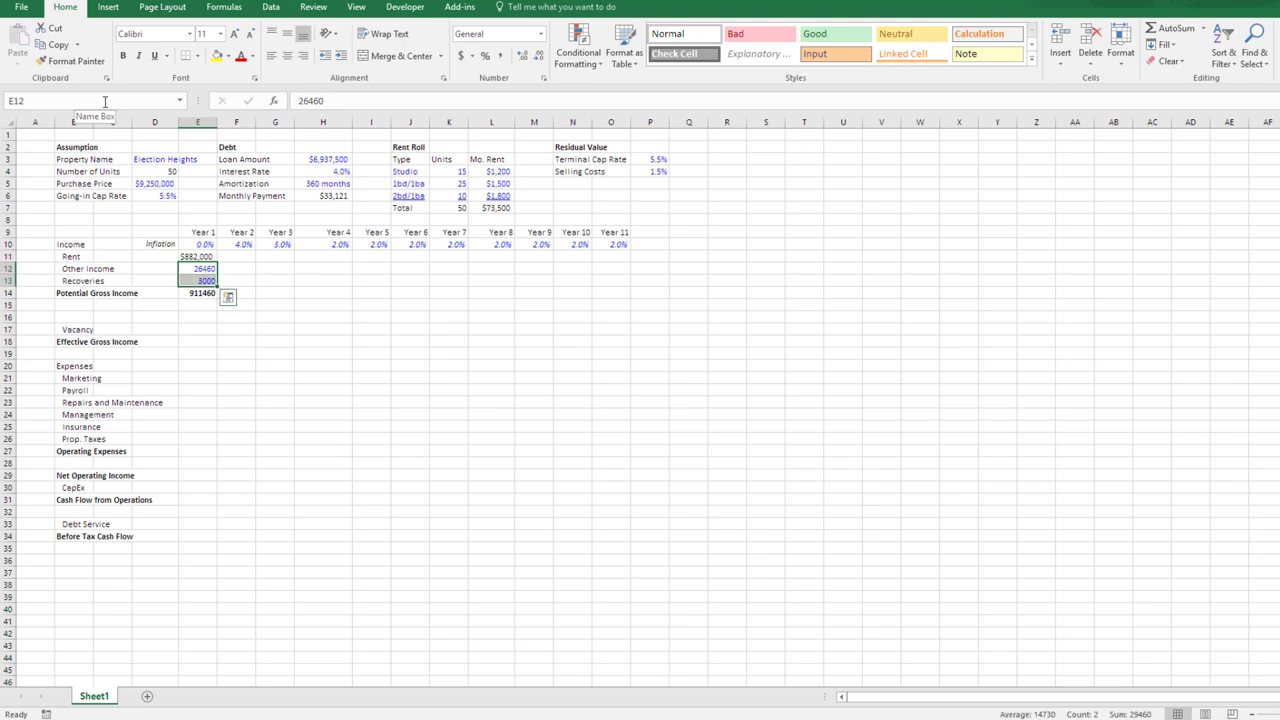
{"action": "key", "text": "Down"}
{"action": "key", "text": "Down"}
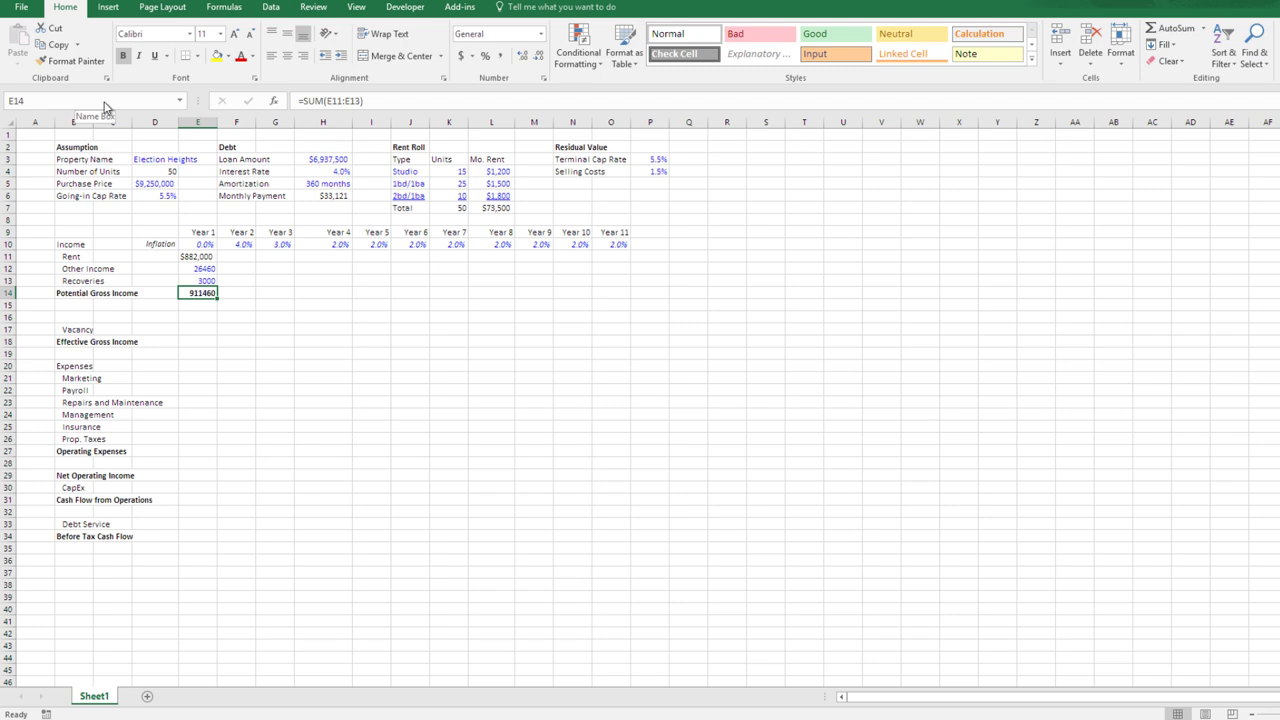
{"action": "key", "text": "F2"}
{"action": "key", "text": "Escape"}
{"action": "key", "text": "F2"}
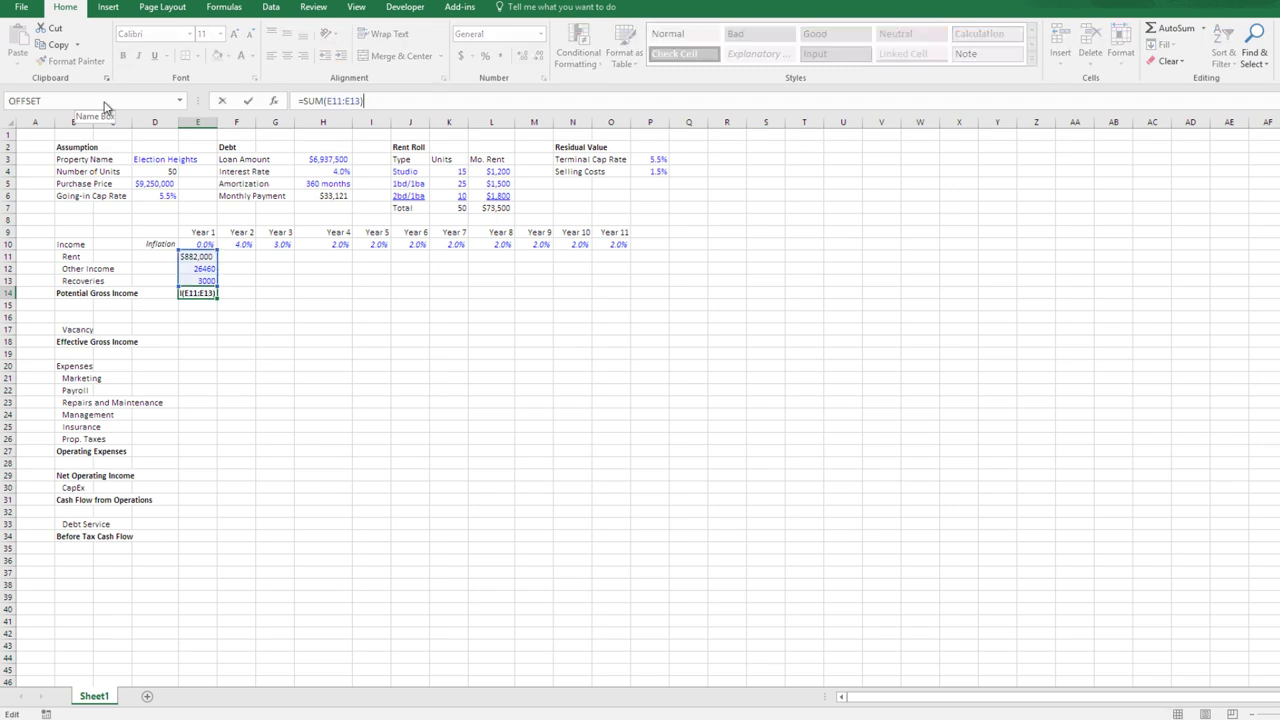
{"action": "key", "text": "Escape"}
- Format the Year 1 income figures in E11:E14 as currency without decimals and autofit the width of column E
{"action": "key", "text": "Up"}
{"action": "key", "text": "Up"}
{"action": "key", "text": "Up"}
{"action": "key", "text": "shift+Down"}
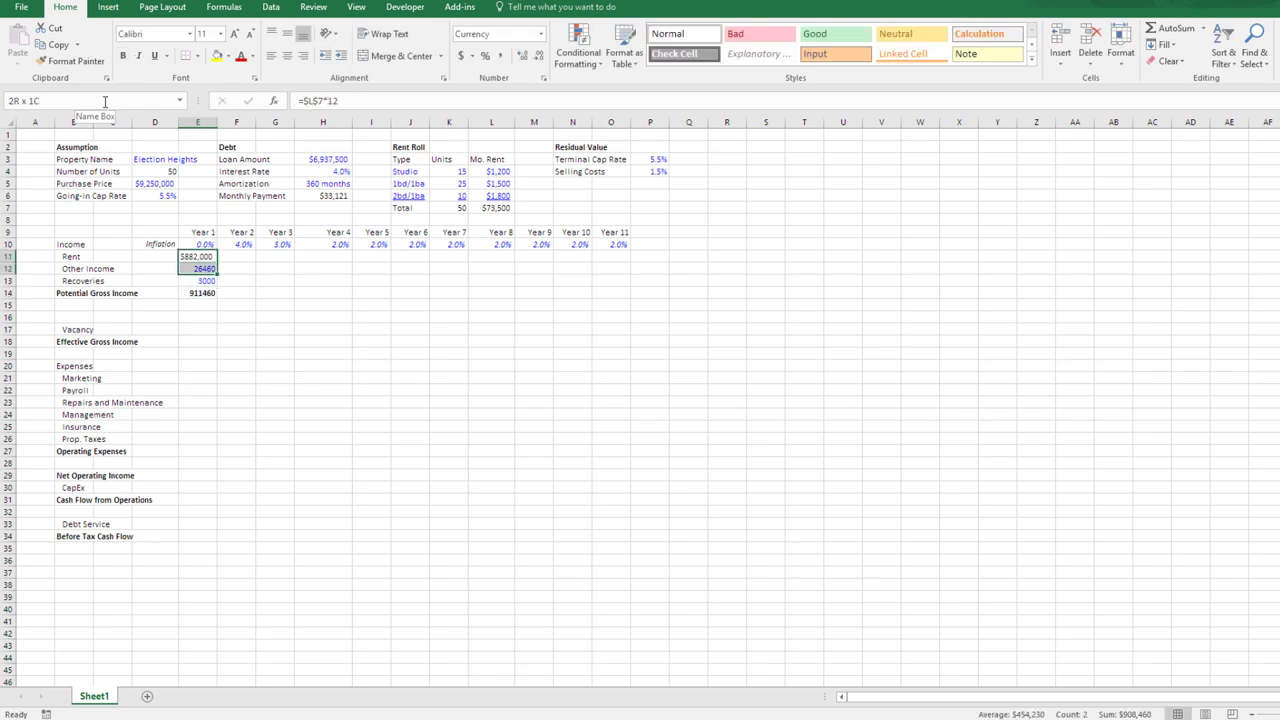
{"action": "key", "text": "shift+Down"}
{"action": "key", "text": "shift+Down"}
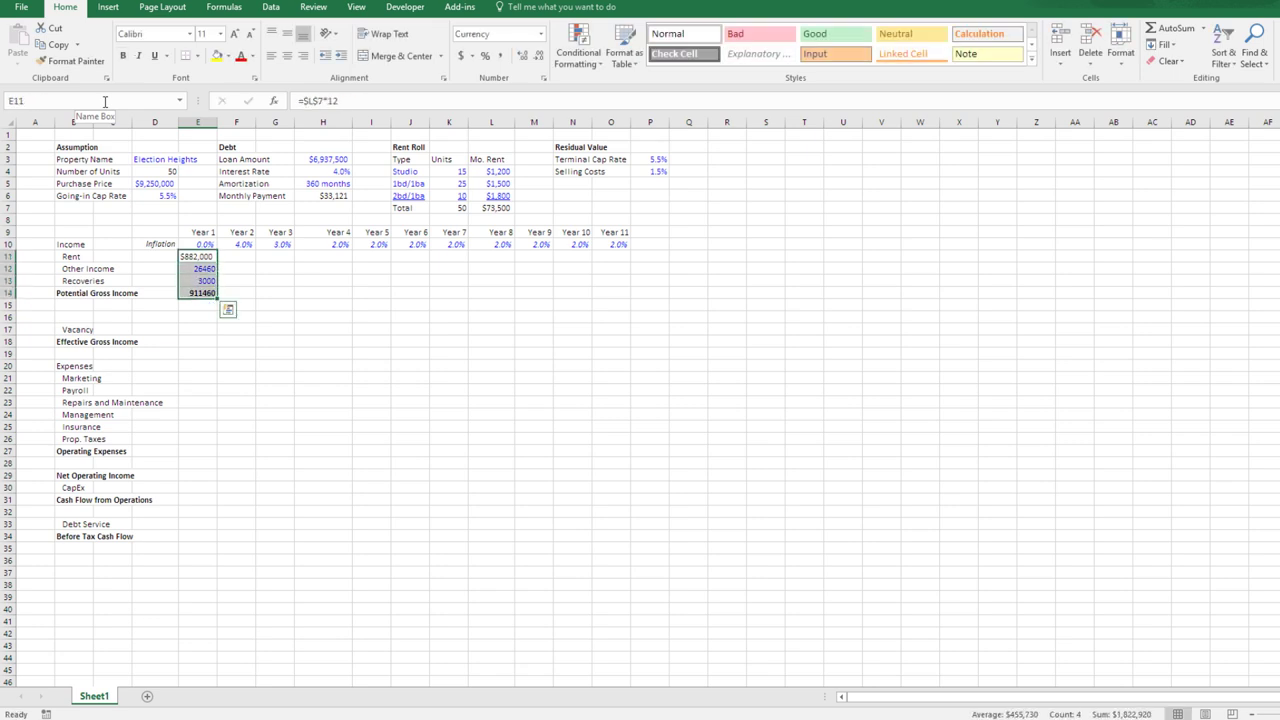
{"action": "key", "text": "ctrl+shift+4"}
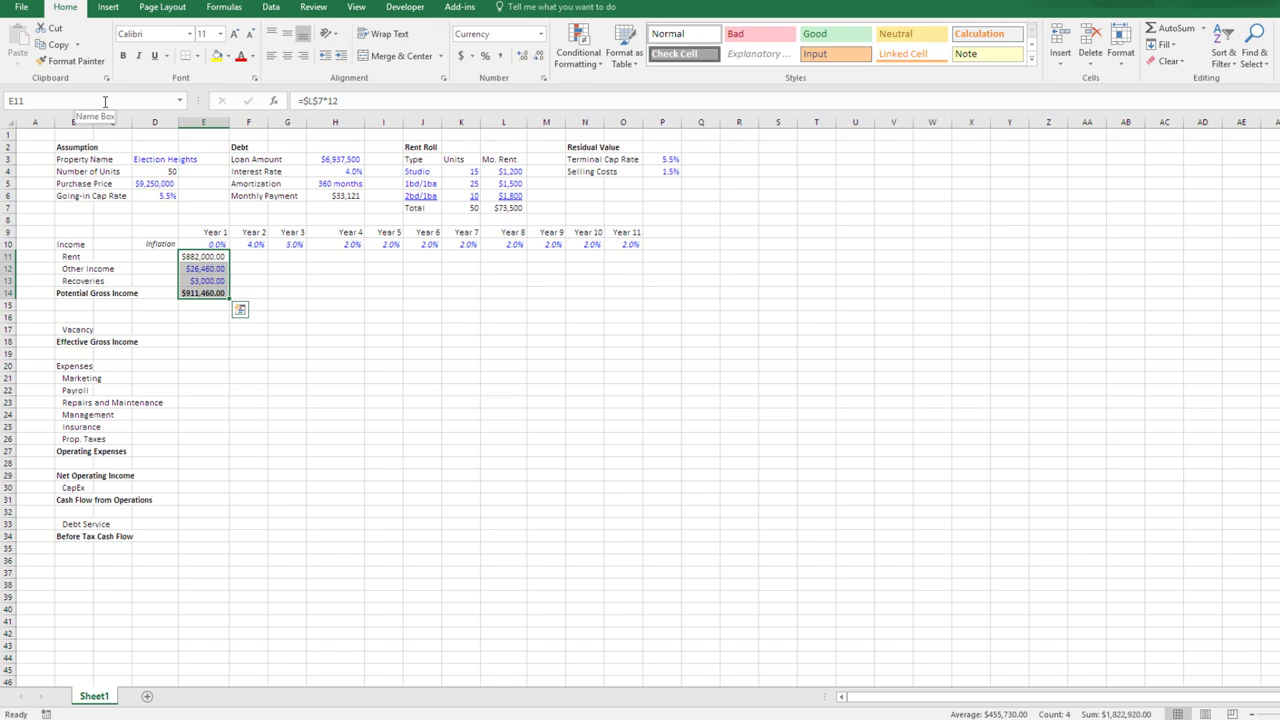
{"action": "key", "text": "alt+h"}
{"action": "key", "text": "9"}
{"action": "key", "text": "9"}
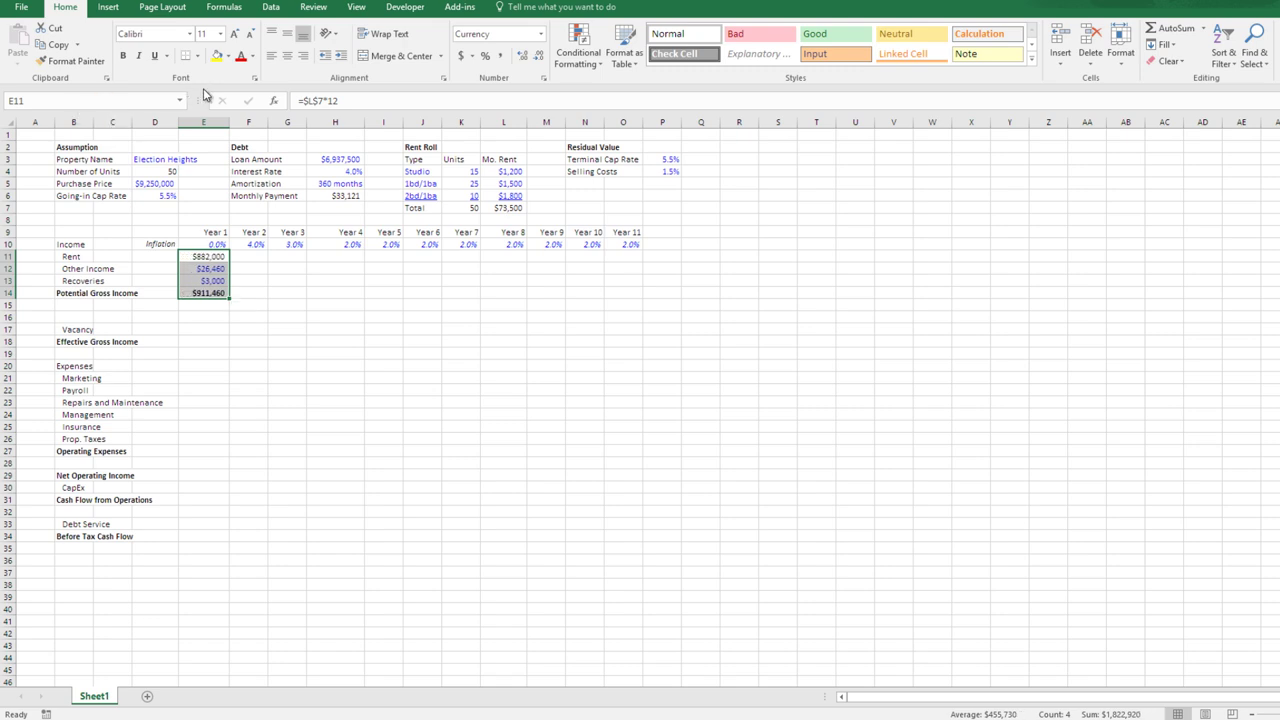
{"action": "double_click", "coordinate": [228, 122]}
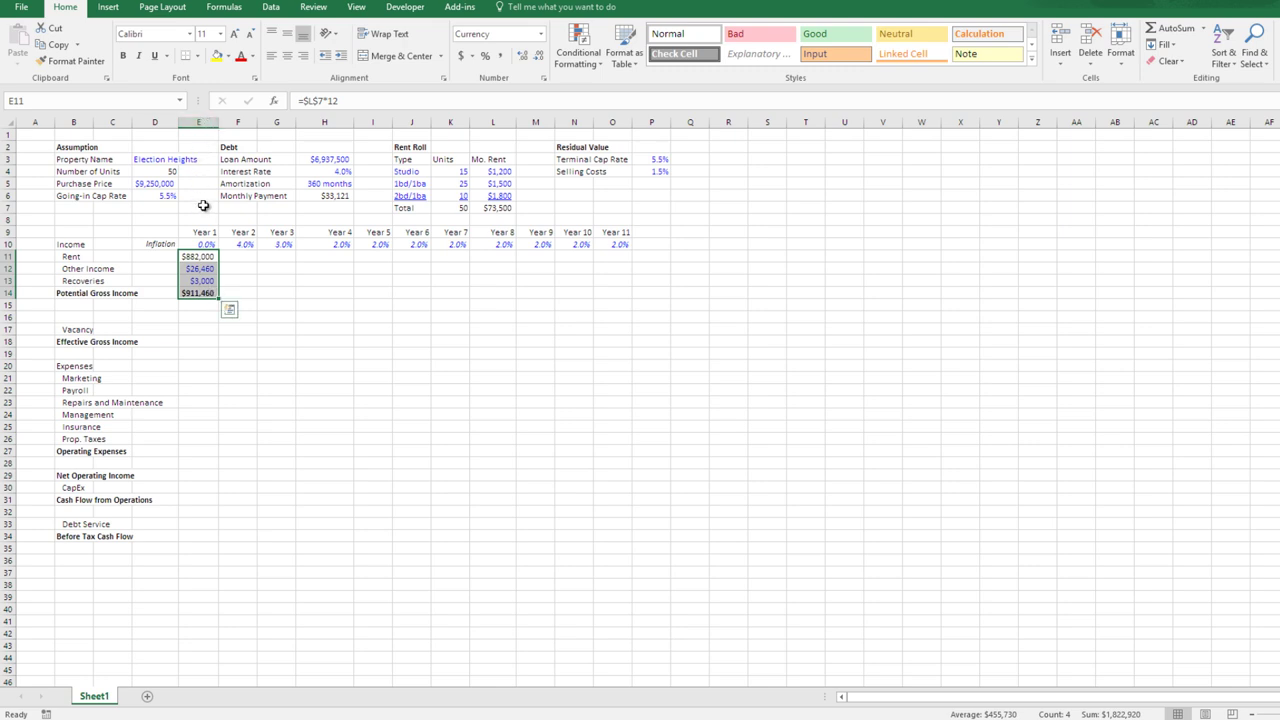
{"action": "left_click", "coordinate": [198, 122]}
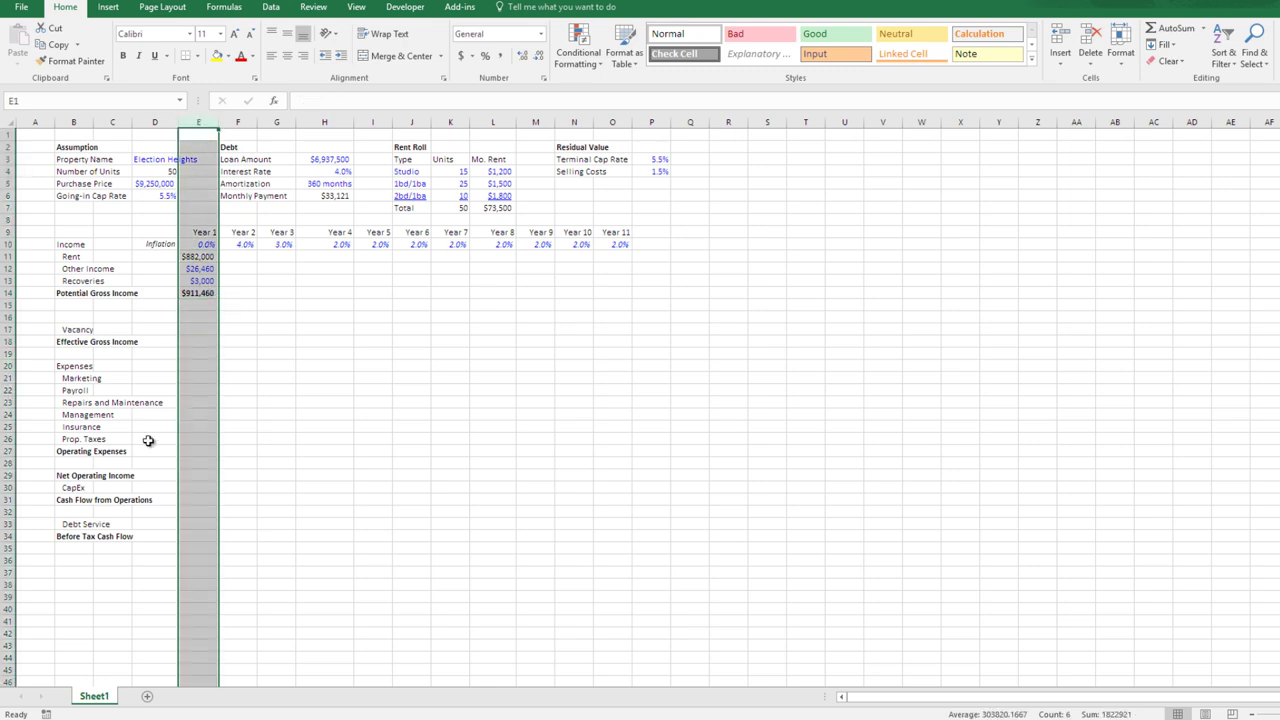
- Underline the Year 1 Recoveries figure in E13
{"action": "left_click", "coordinate": [214, 268]}
{"action": "key", "text": "Down"}
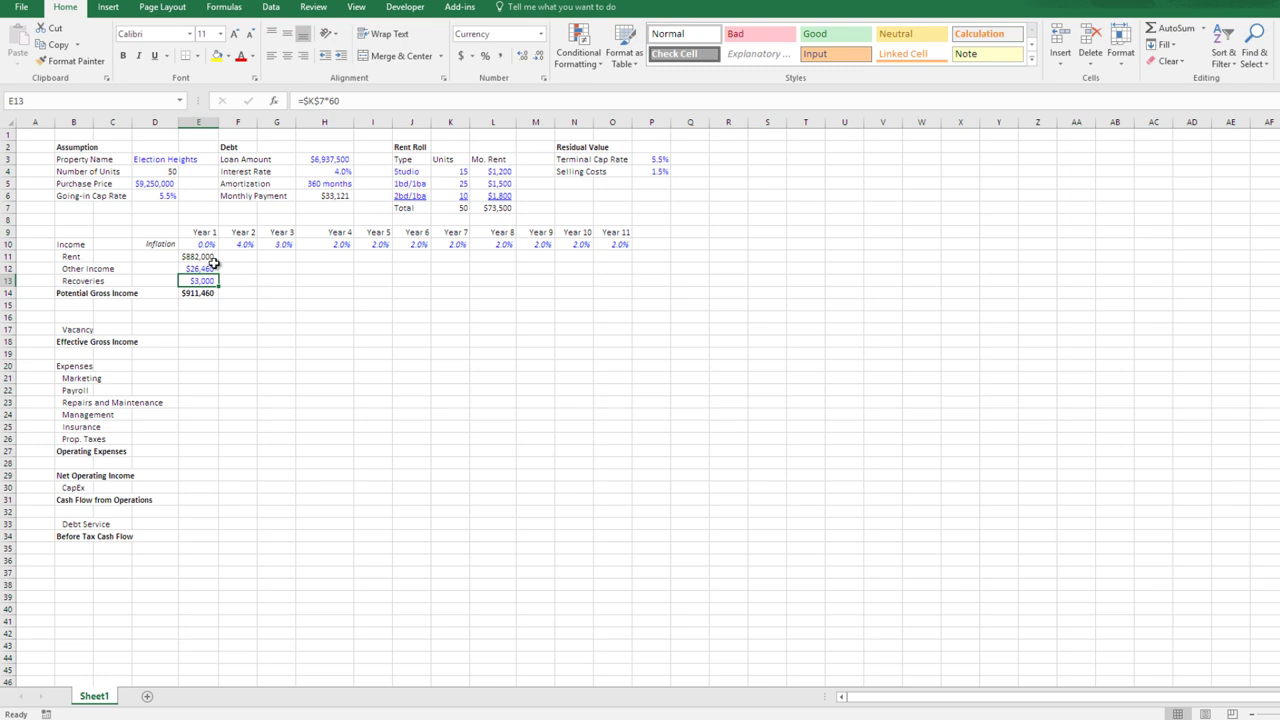
{"action": "key", "text": "ctrl+u"}
- Review the Year 1 income figures in E11:E14 and the Year 2 inflation rate in F10
{"action": "left_click", "coordinate": [216, 268]}
{"action": "left_click", "coordinate": [213, 259]}
{"action": "key", "text": "shift+Down"}
{"action": "key", "text": "shift+Down"}
{"action": "key", "text": "shift+Down"}
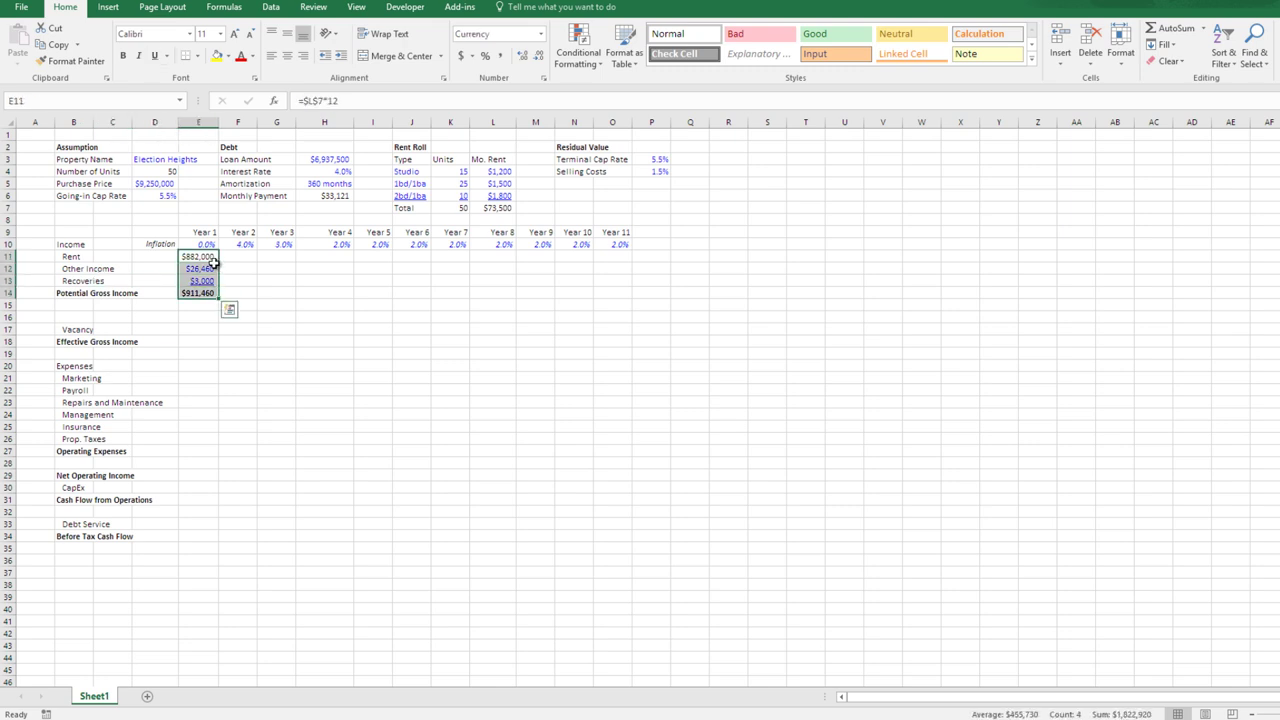
{"action": "key", "text": "Right"}
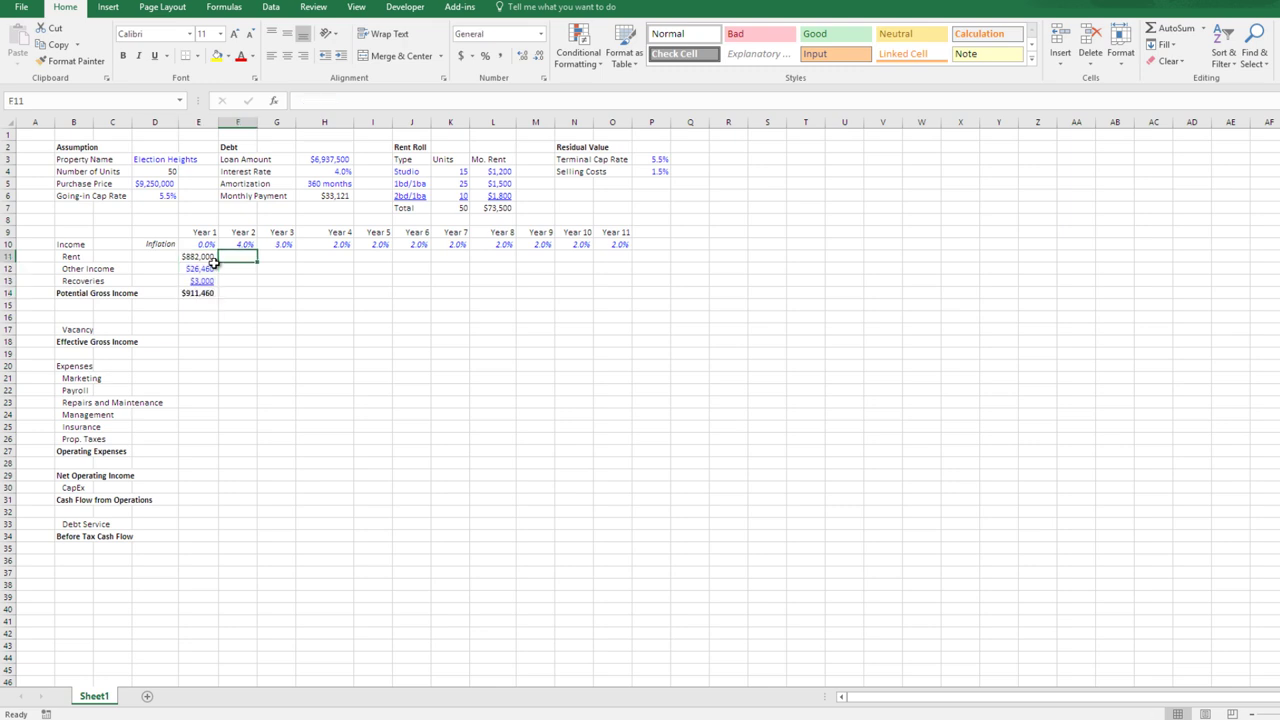
{"action": "left_click", "coordinate": [213, 262]}
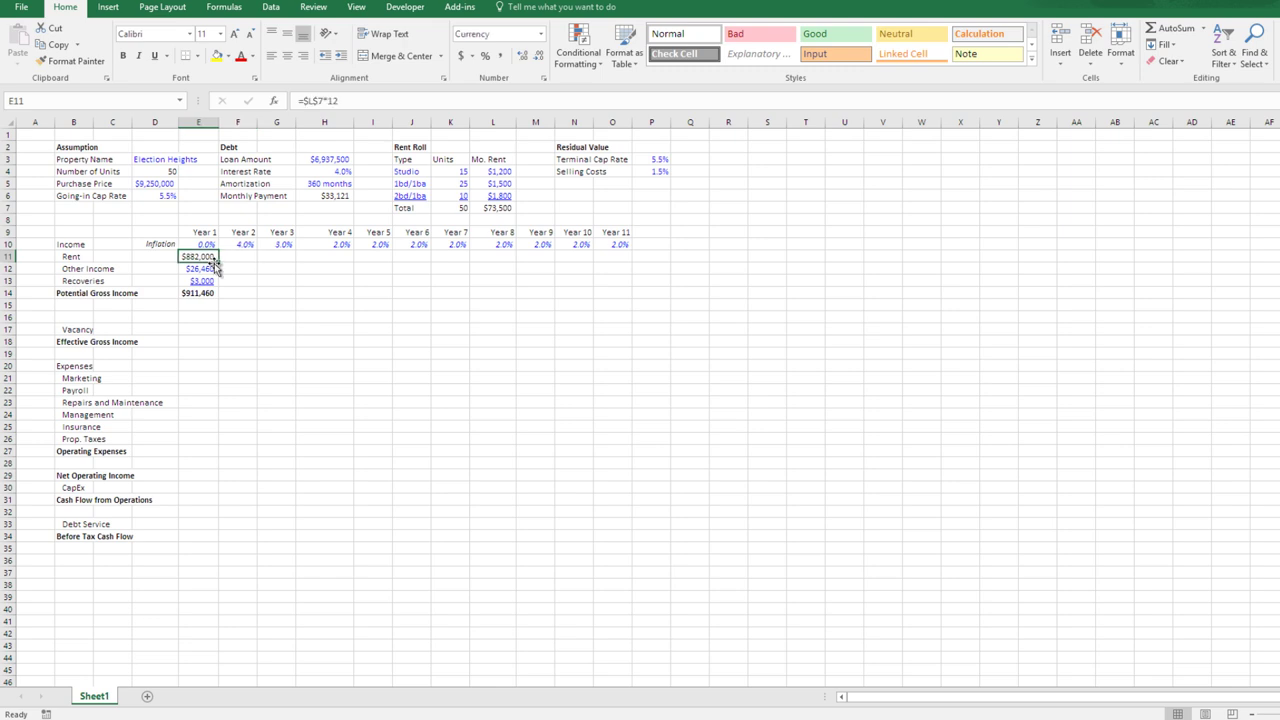
{"action": "key", "text": "Up"}
{"action": "key", "text": "Right"}
{"action": "left_click", "coordinate": [214, 262]}
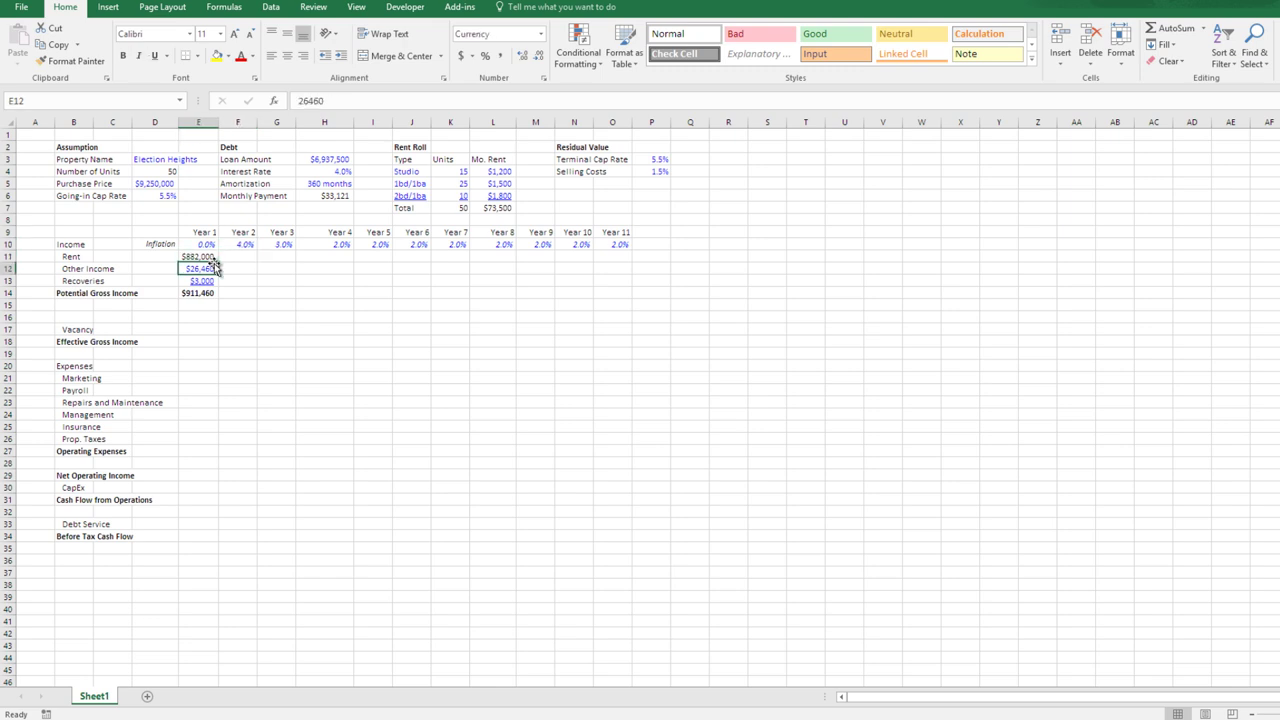
{"action": "key", "text": "Up"}
{"action": "key", "text": "Right"}
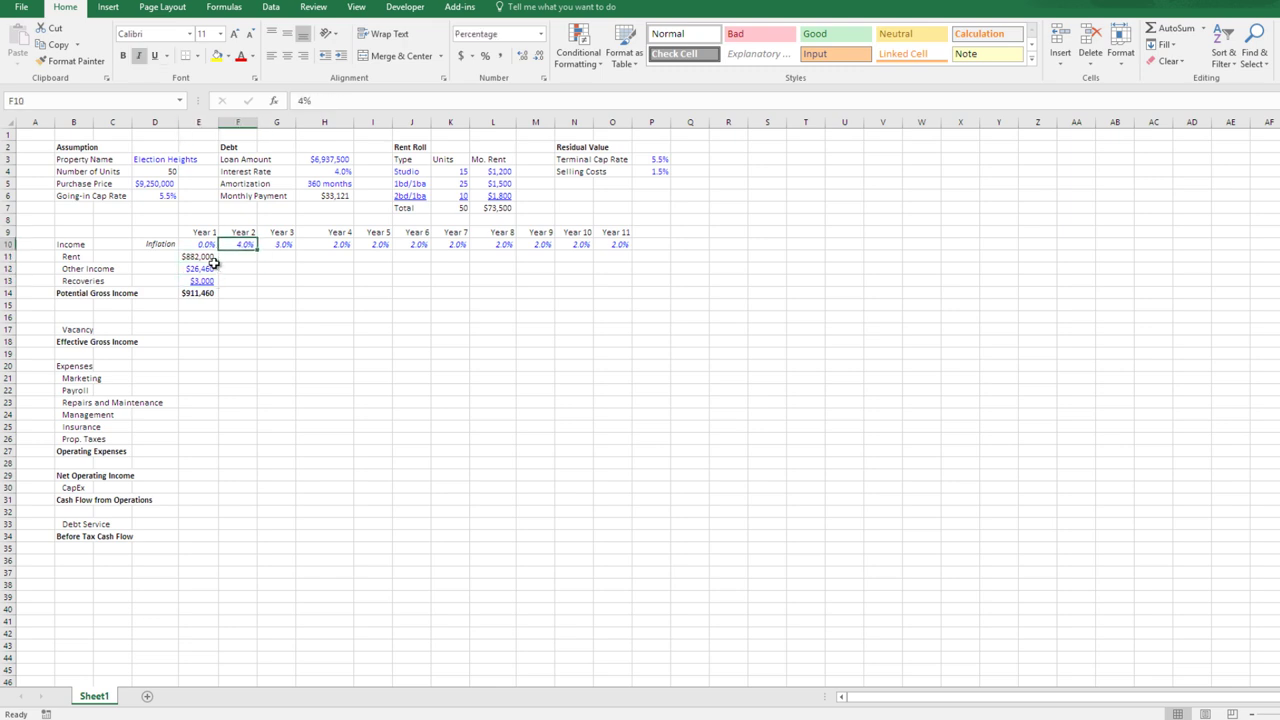
- Calculate Year 2 Rent in F11 by growing Year 1 Rent at the Year 2 inflation rate, using =E11*(1+F$10)
{"action": "key", "text": "Down"}
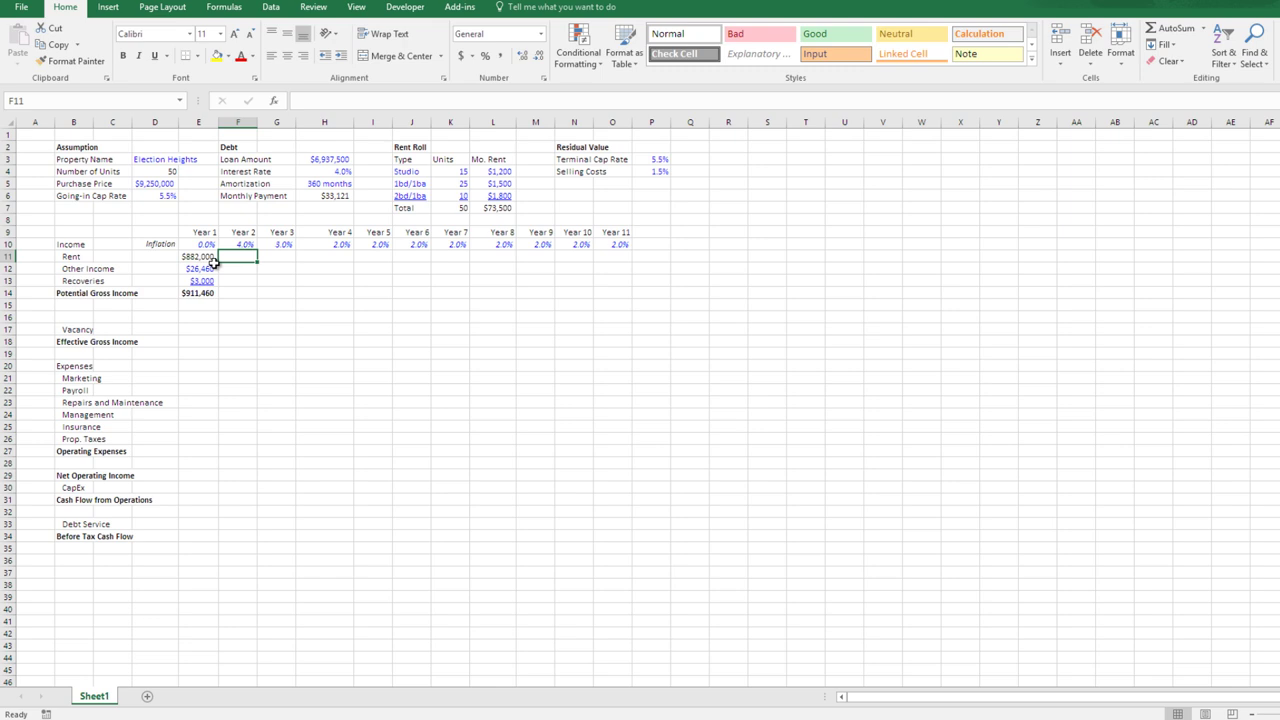
{"action": "type", "text": "="}
{"action": "left_click", "coordinate": [214, 262]}
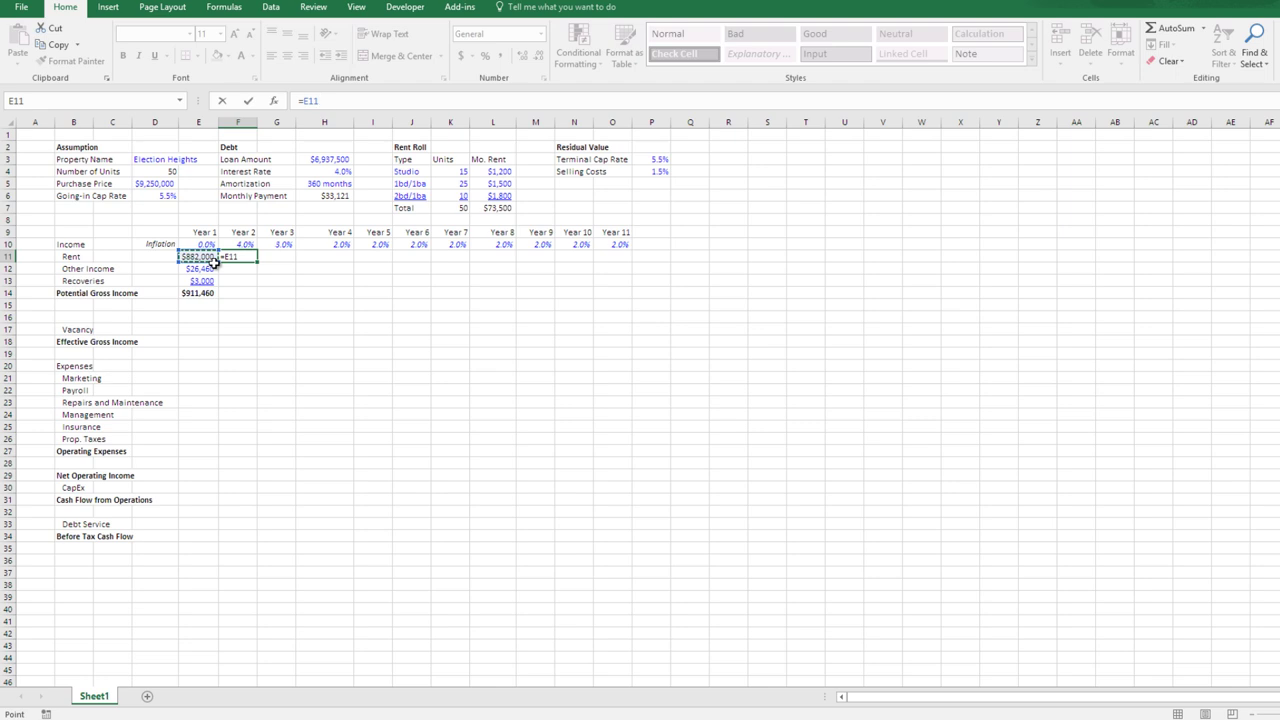
{"action": "type", "text": "*(1+"}
{"action": "key", "text": "Up"}
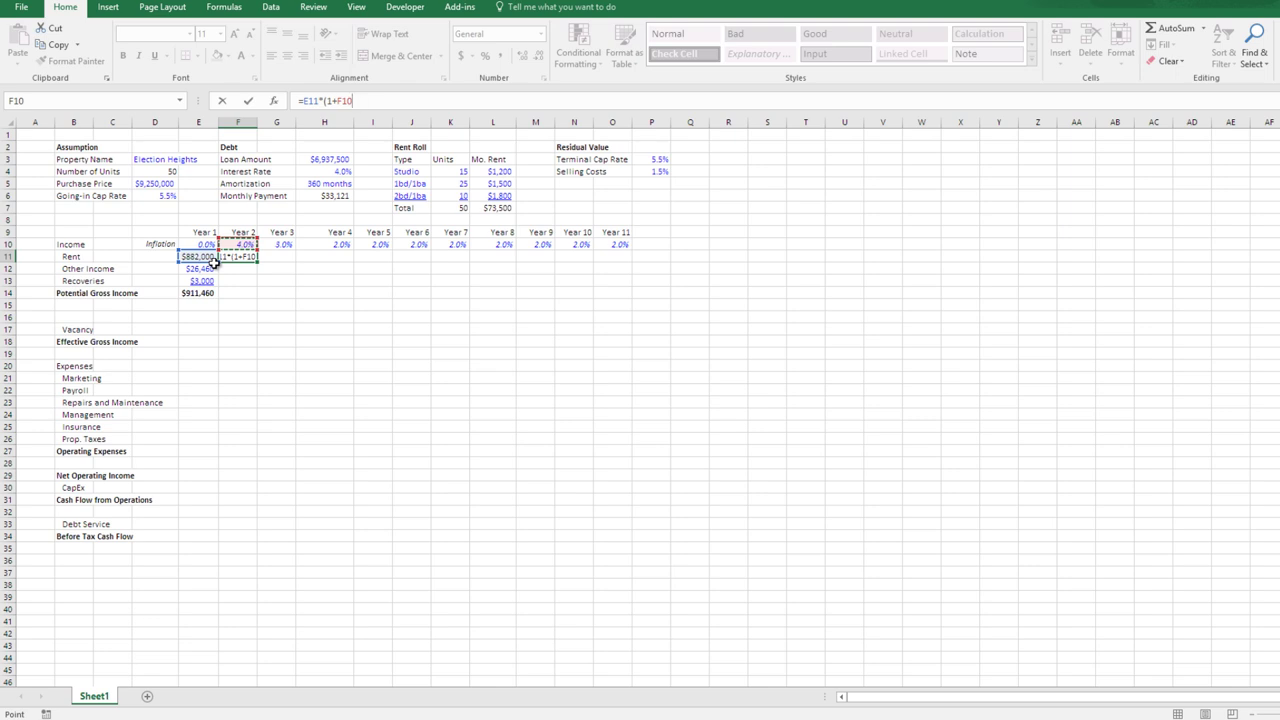
{"action": "key", "text": "F4"}
{"action": "key", "text": "F4"}
{"action": "type", "text": ")"}
{"action": "key", "text": "ctrl+Return"}
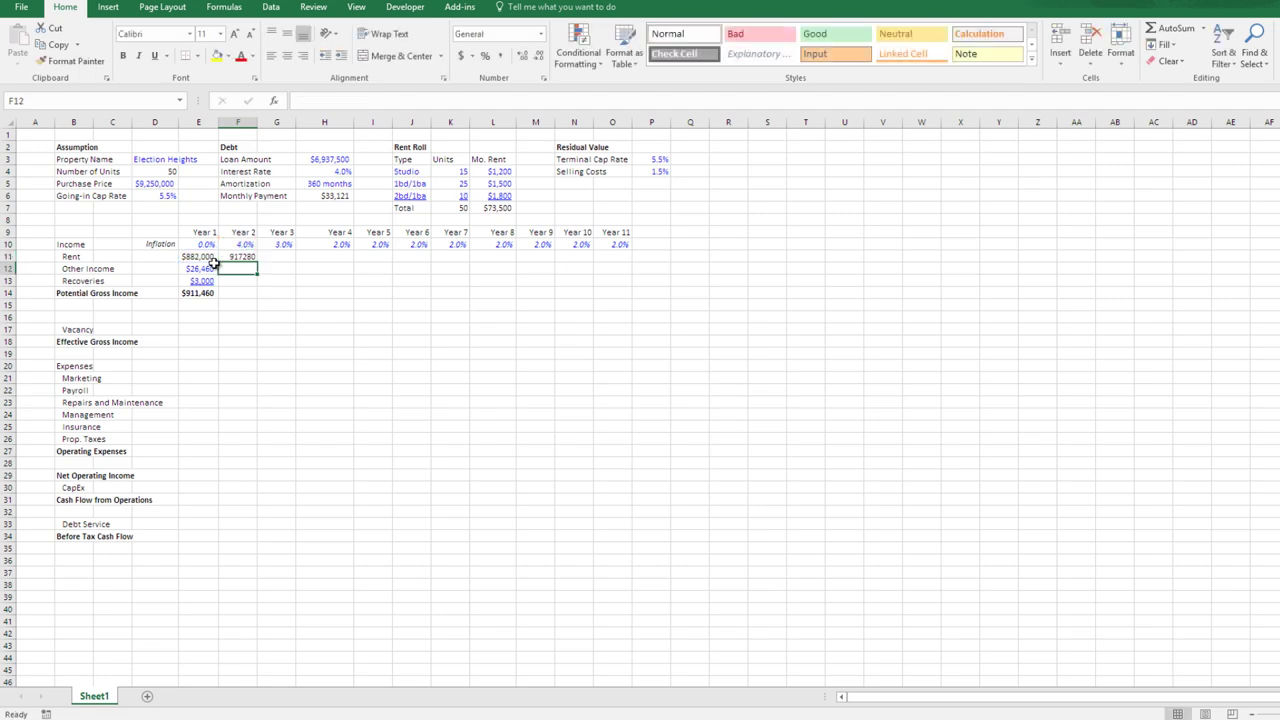
- Examine the Year 2 Rent formula in F11 against the inflation rates along row 10 and the income rows beneath it
{"action": "left_click", "coordinate": [205, 257]}
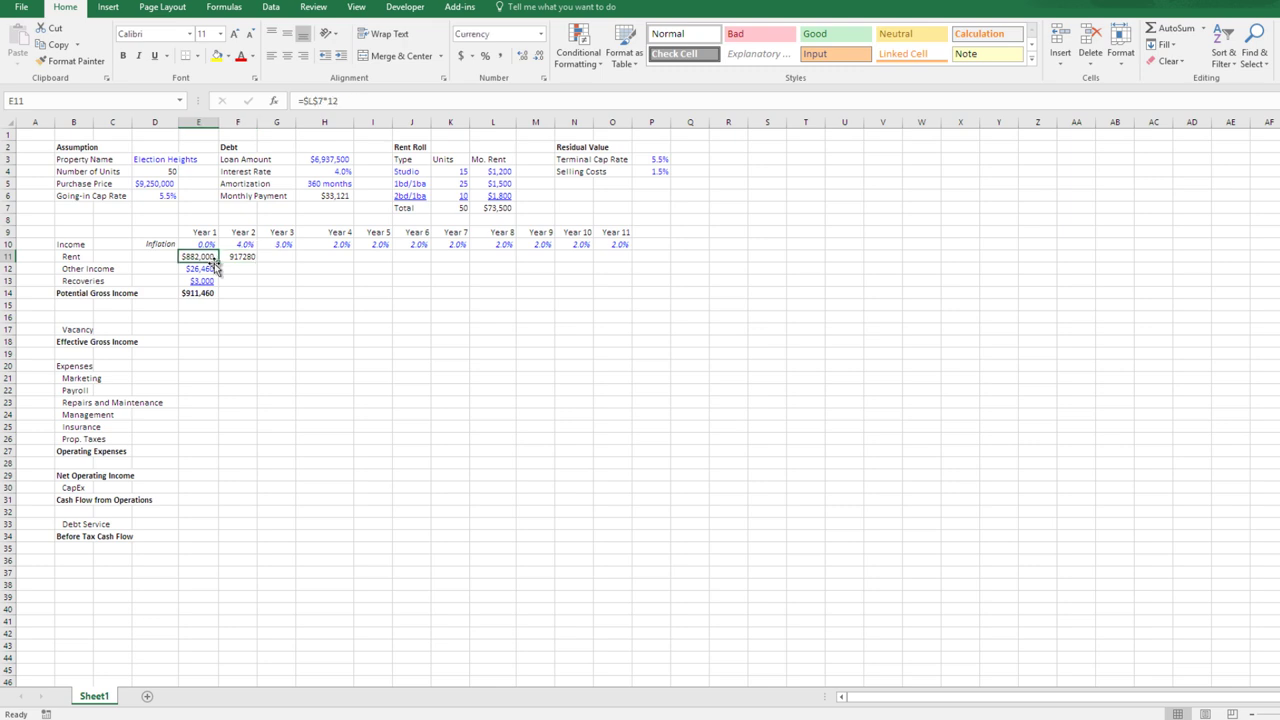
{"action": "key", "text": "Right"}
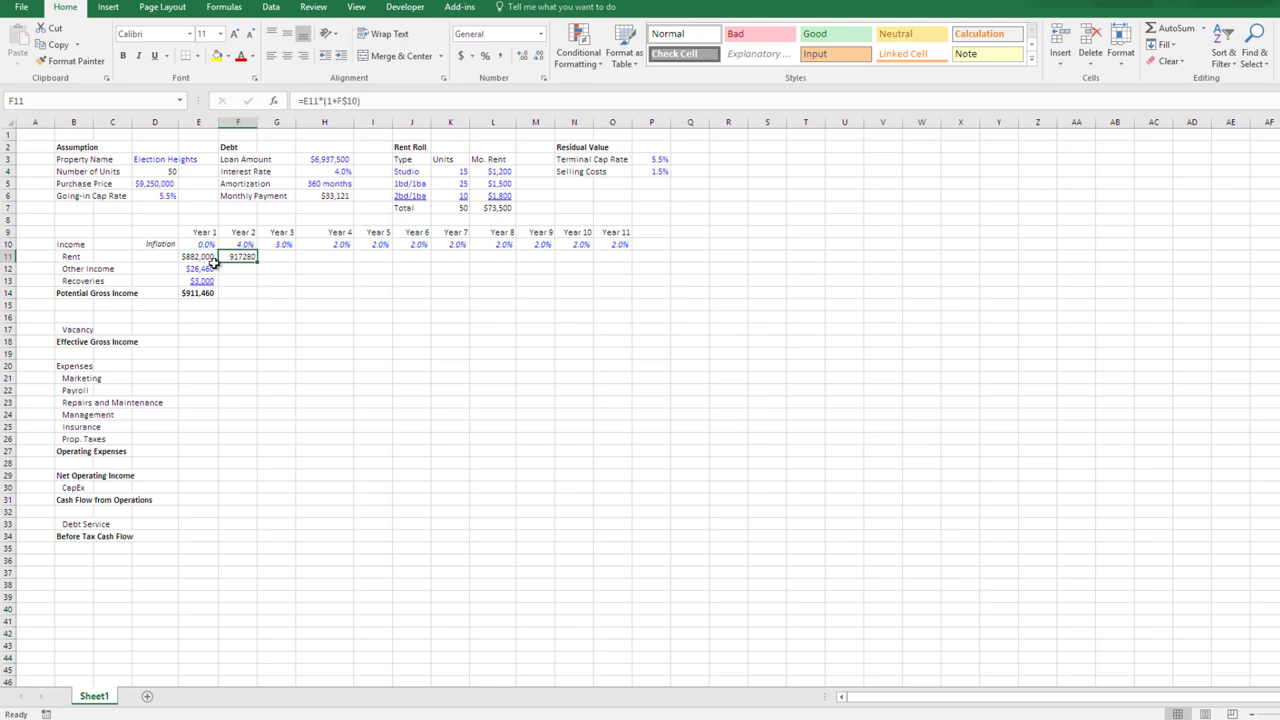
{"action": "key", "text": "Right"}
{"action": "key", "text": "Right"}
{"action": "key", "text": "Right"}
{"action": "key", "text": "Right"}
{"action": "key", "text": "Right"}
{"action": "key", "text": "Right"}
{"action": "key", "text": "Left"}
{"action": "key", "text": "Left"}
{"action": "key", "text": "Left"}
{"action": "key", "text": "Left"}
{"action": "key", "text": "Left"}
{"action": "key", "text": "Left"}
{"action": "key", "text": "Right"}
{"action": "key", "text": "Left"}
{"action": "key", "text": "Right"}
{"action": "key", "text": "Right"}
{"action": "key", "text": "Up"}
{"action": "key", "text": "Left"}
{"action": "key", "text": "Right"}
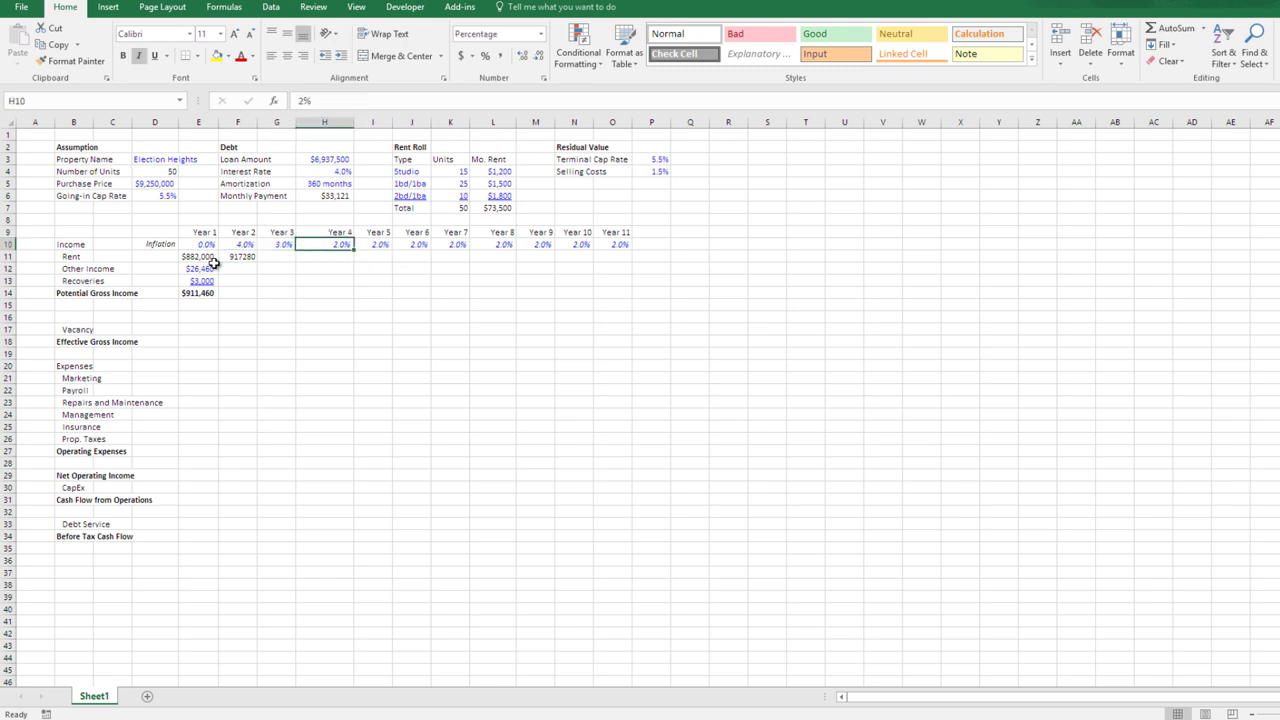
{"action": "key", "text": "Right"}
{"action": "key", "text": "Left"}
{"action": "key", "text": "Left"}
{"action": "key", "text": "Left"}
{"action": "key", "text": "Down"}
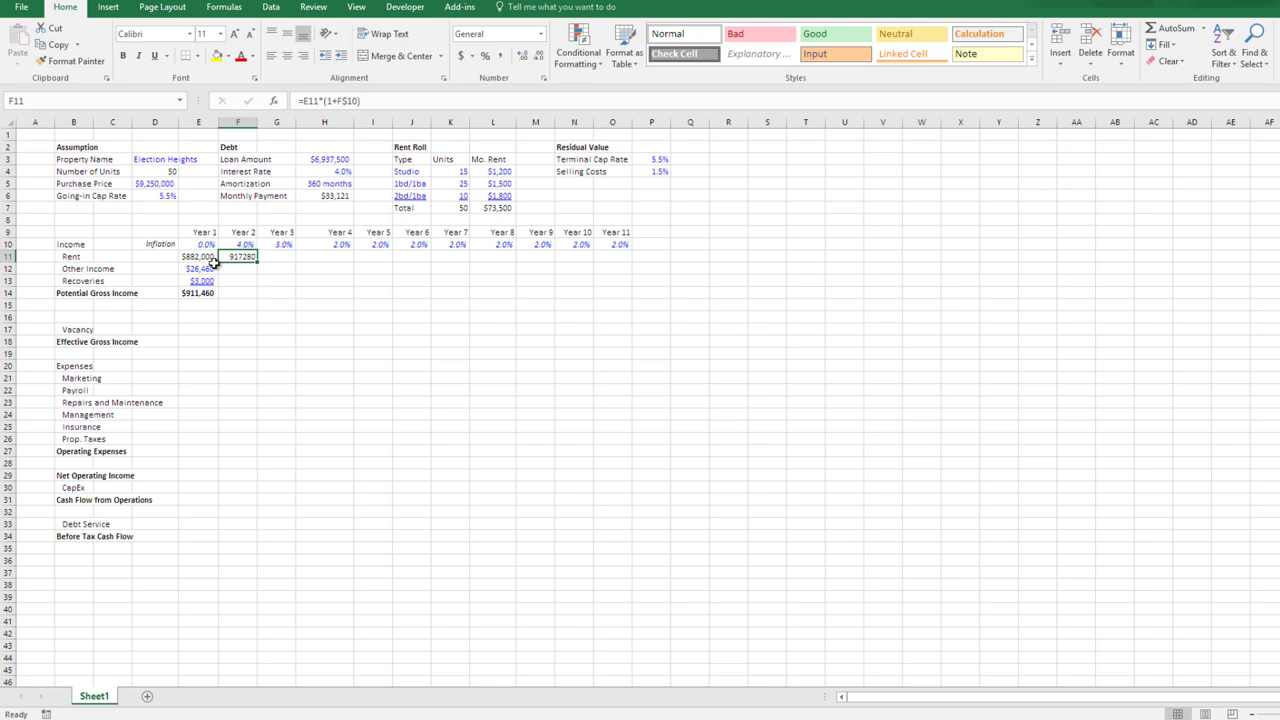
{"action": "key", "text": "Down"}
{"action": "key", "text": "Up"}
{"action": "key", "text": "Down"}
{"action": "key", "text": "Up"}
{"action": "key", "text": "Down"}
{"action": "key", "text": "Down"}
{"action": "key", "text": "Left"}
{"action": "key", "text": "Right"}
- Format the Year 2 Rent figure in F11 as currency without decimals
{"action": "key", "text": "Up"}
{"action": "key", "text": "Up"}
{"action": "key", "text": "ctrl+shift+4"}
{"action": "key", "text": "alt+h"}
{"action": "key", "text": "9"}
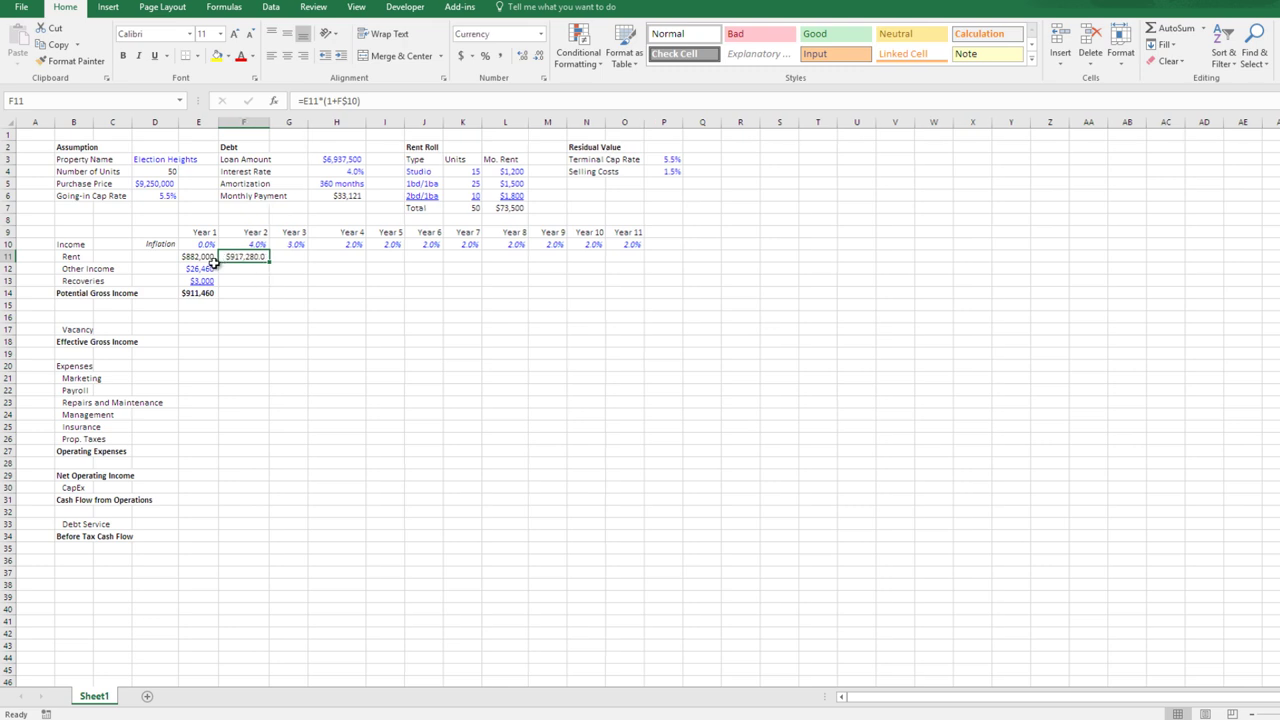
{"action": "key", "text": "alt+h"}
{"action": "key", "text": "9"}
- Copy the Year 2 Rent formula from F11 to Other Income and Recoveries in F12:F13, and underline F13
{"action": "key", "text": "ctrl+c"}
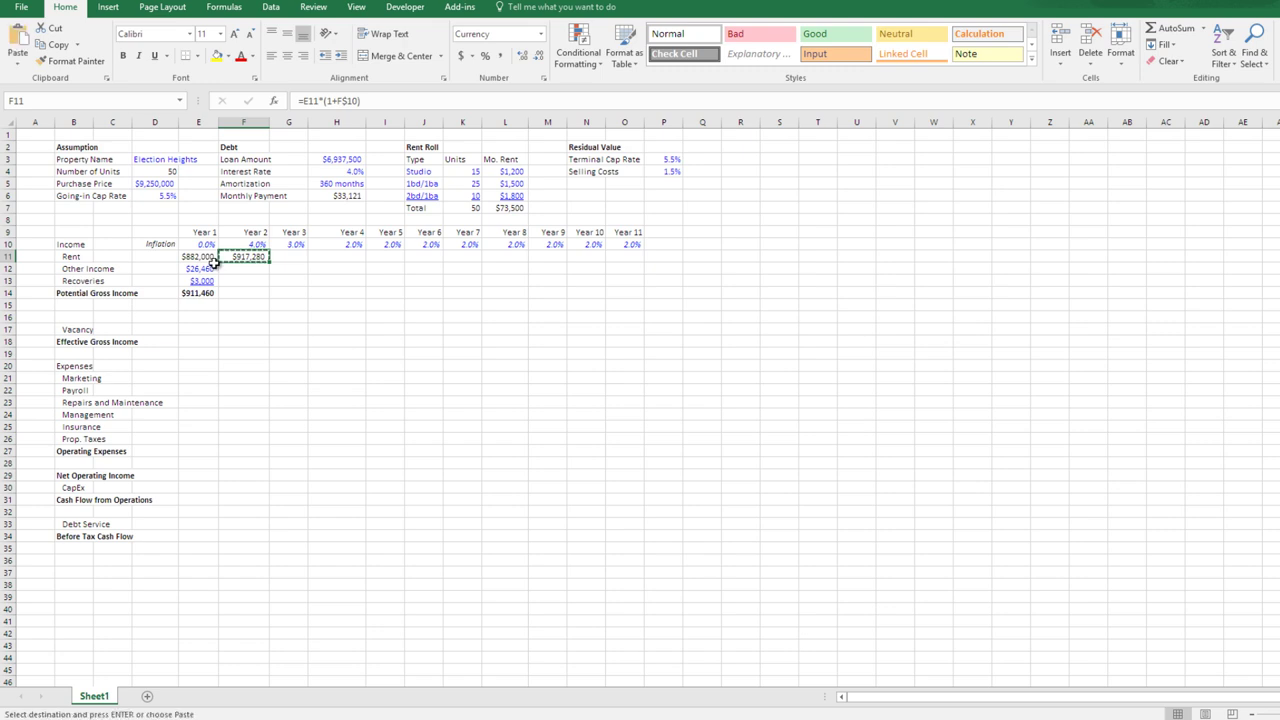
{"action": "key", "text": "Down"}
{"action": "key", "text": "shift+Down"}
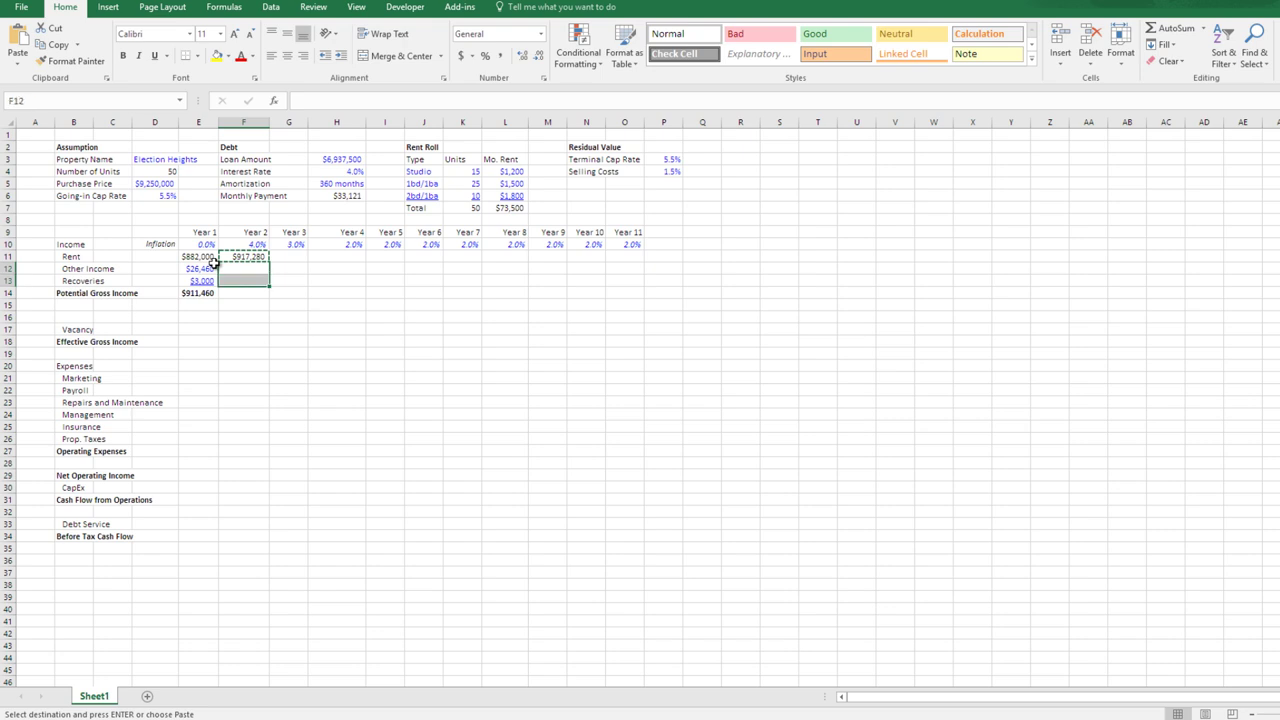
{"action": "key", "text": "ctrl+v"}
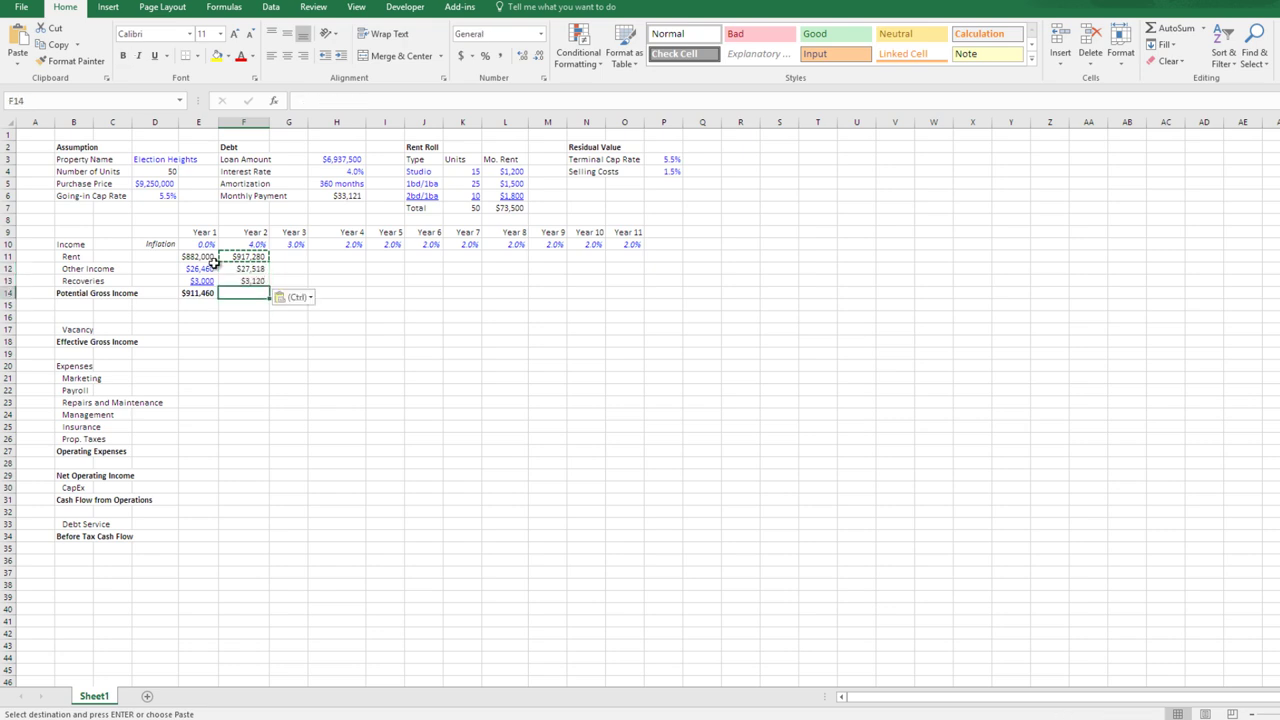
{"action": "key", "text": "Down"}
{"action": "key", "text": "Escape"}
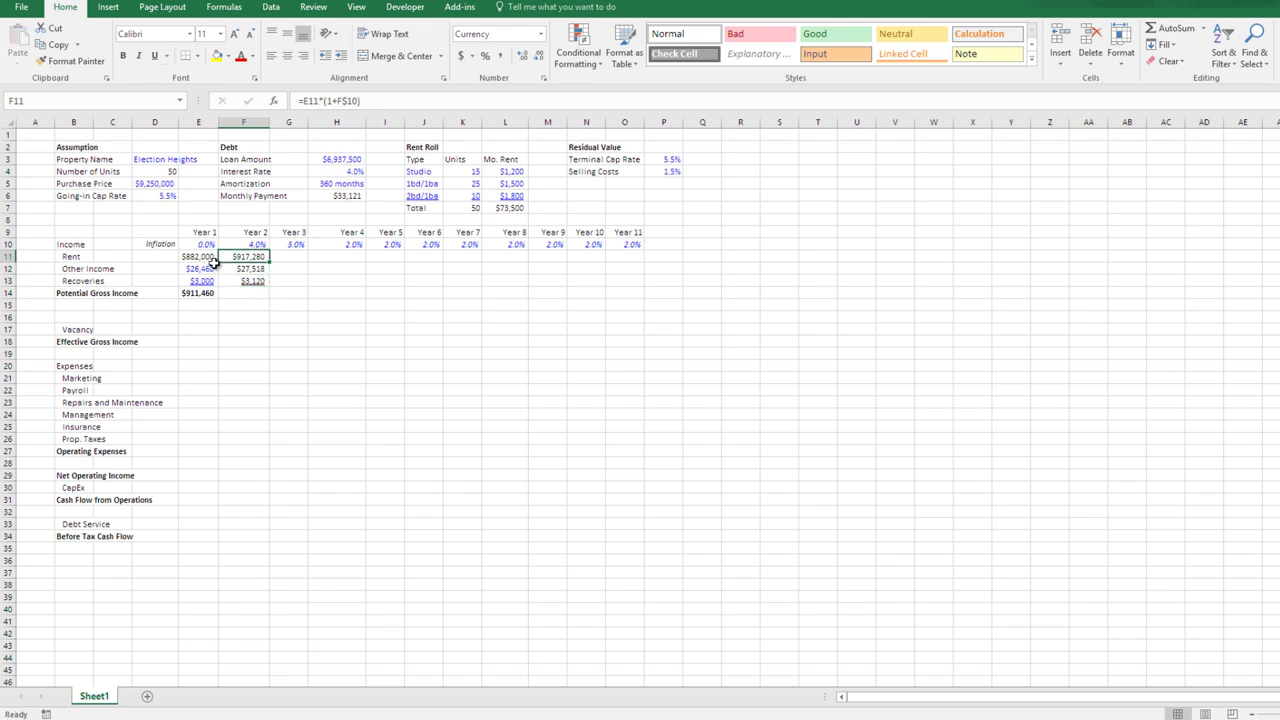
- Copy the Year 1 Potential Gross Income formula from E14 to Year 2 in F14
{"action": "key", "text": "Up"}
{"action": "key", "text": "Down"}
{"action": "key", "text": "Down"}
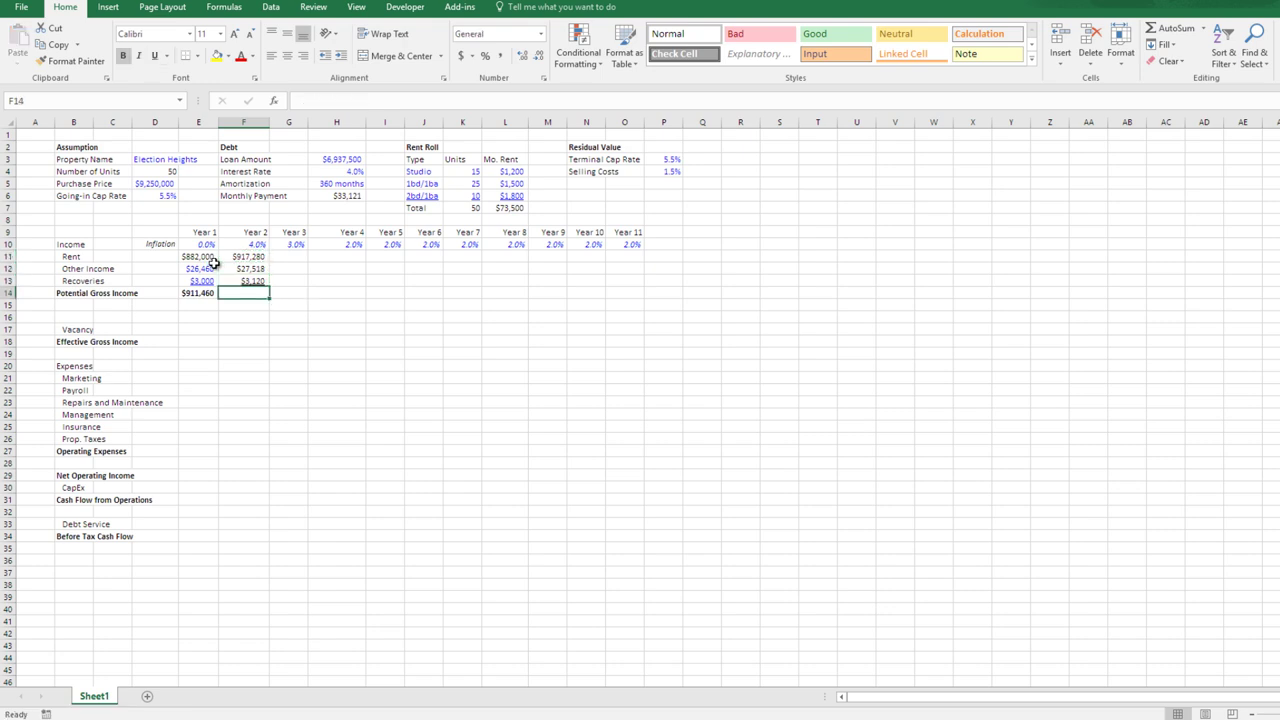
{"action": "key", "text": "Left"}
{"action": "key", "text": "ctrl+c"}
{"action": "key", "text": "Right"}
{"action": "key", "text": "ctrl+v"}
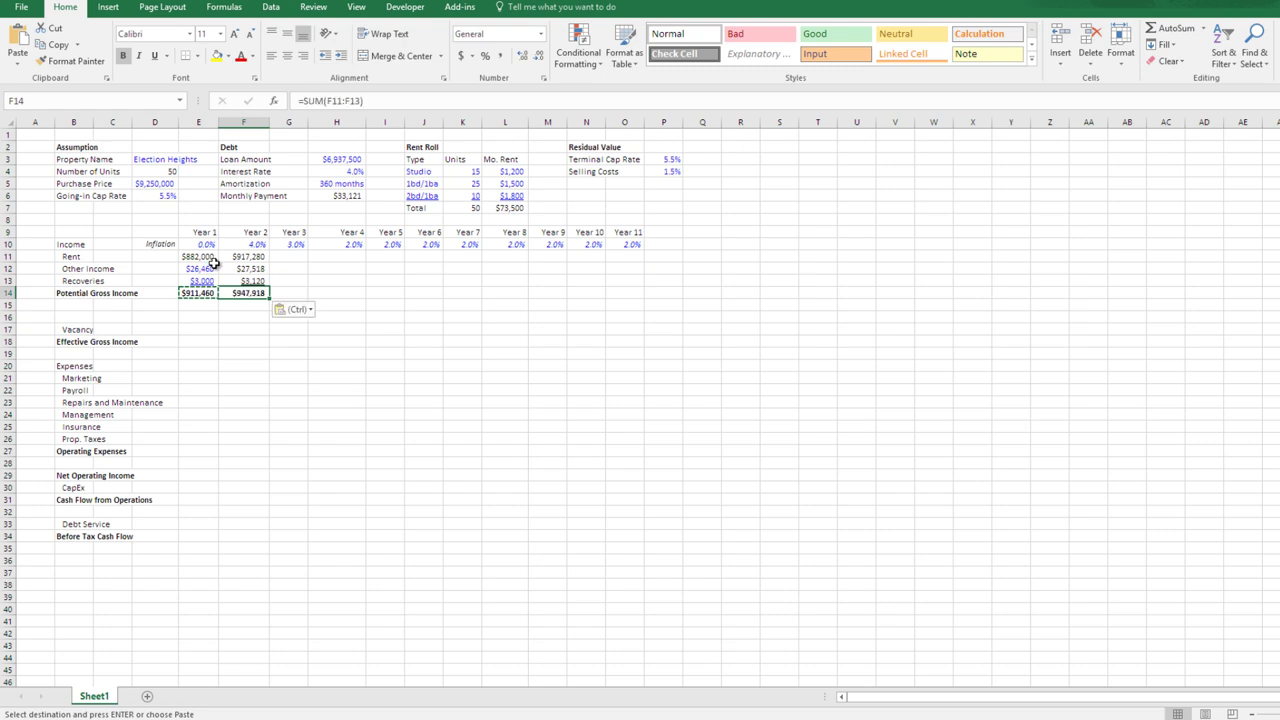
- Examine the Year 2 income formulas in F11:F14, tracing the cells that the Recoveries formula in F13 references
{"action": "key", "text": "Up"}
{"action": "key", "text": "Up"}
{"action": "key", "text": "Up"}
{"action": "key", "text": "shift+Down"}
{"action": "key", "text": "shift+Down"}
{"action": "key", "text": "shift+Down"}
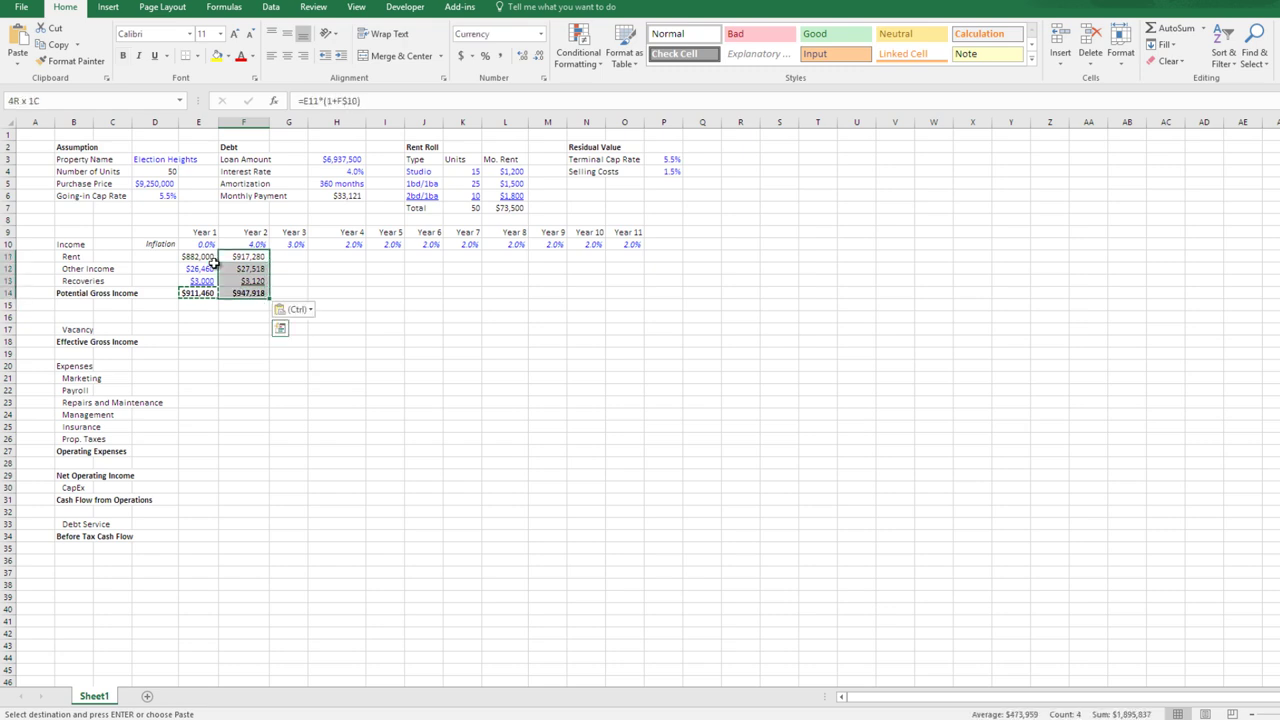
{"action": "key", "text": "shift+Up"}
{"action": "key", "text": "shift+Up"}
{"action": "key", "text": "shift+Up"}
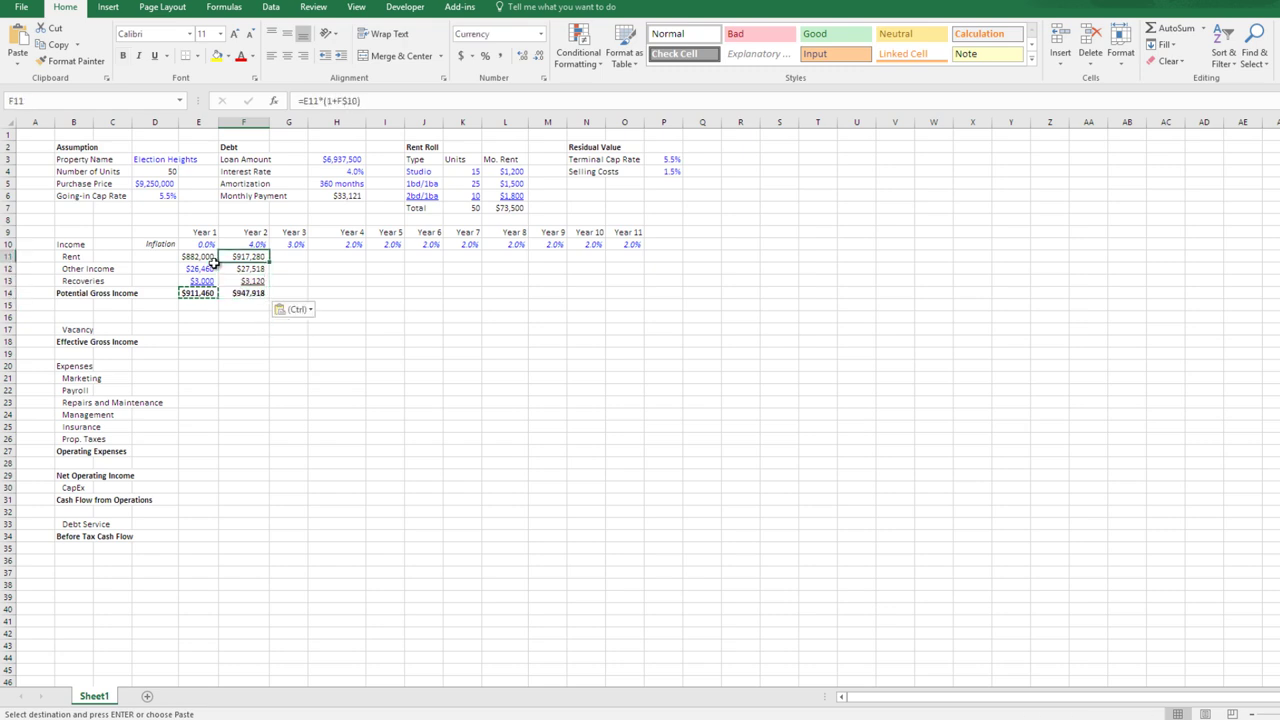
{"action": "key", "text": "Down"}
{"action": "key", "text": "Down"}
{"action": "key", "text": "Up"}
{"action": "key", "text": "F2"}
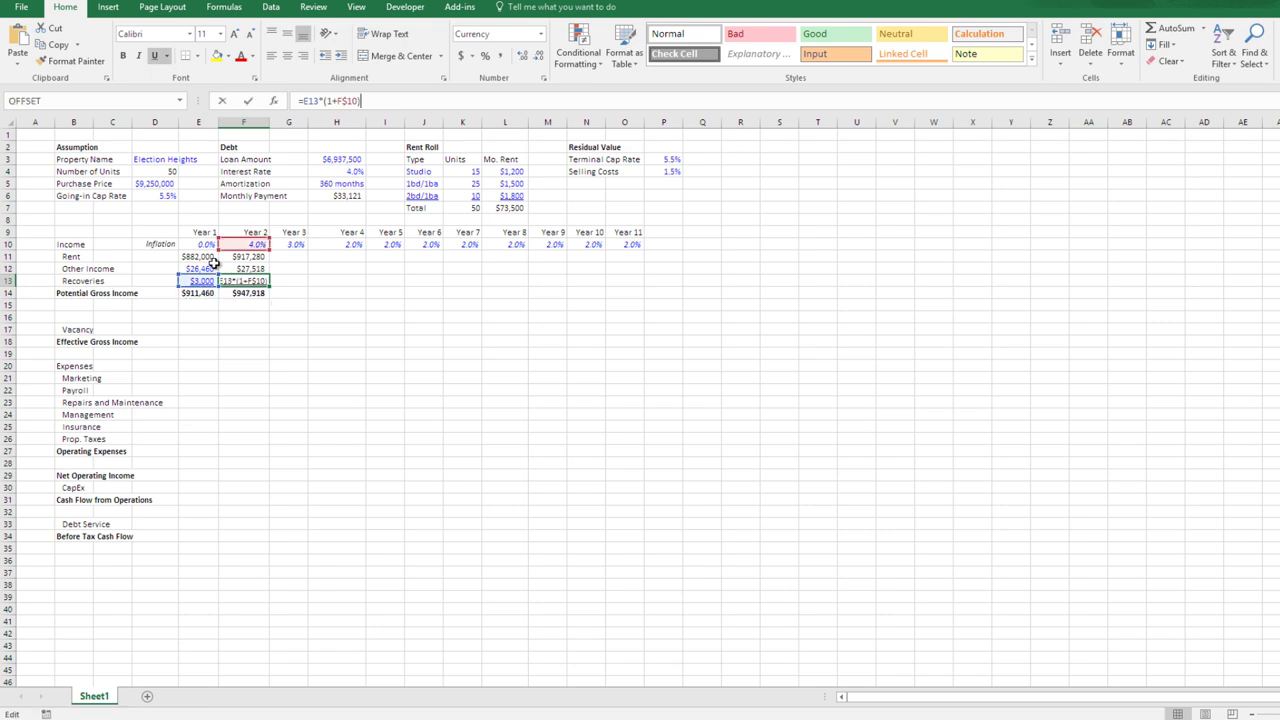
{"action": "key", "text": "Escape"}
{"action": "key", "text": "F2"}
{"action": "key", "text": "Escape"}
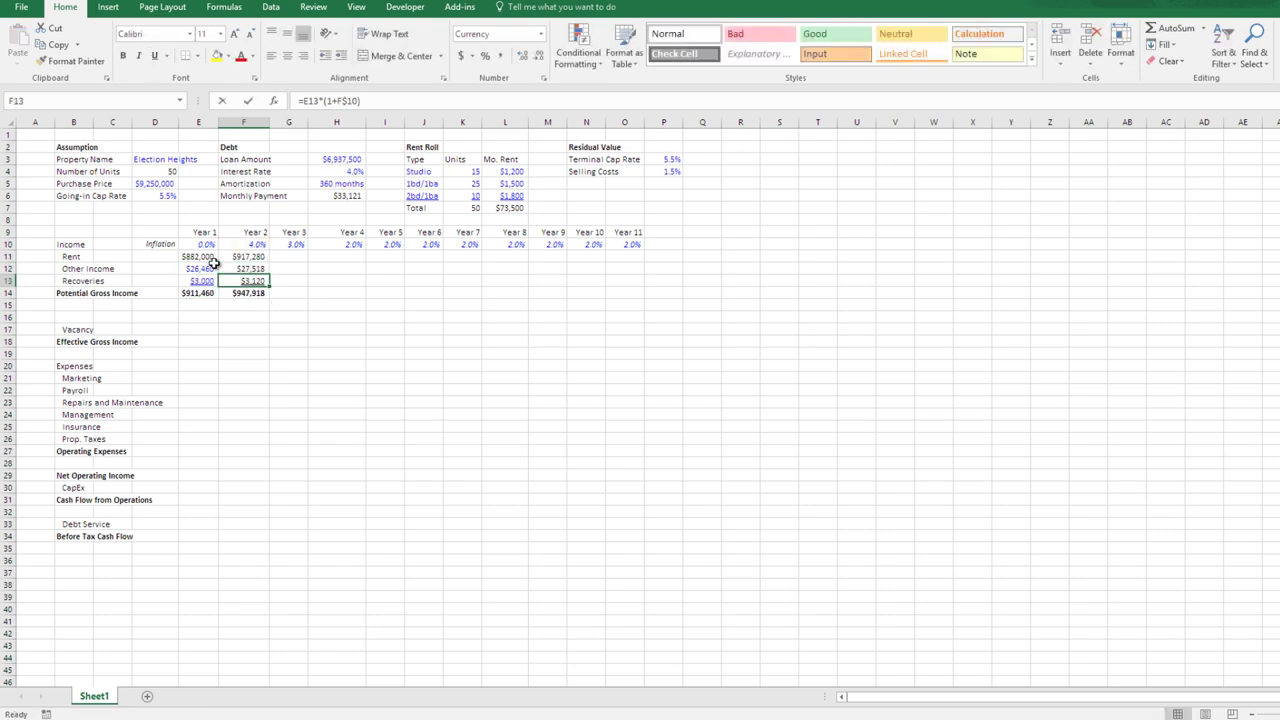
{"action": "key", "text": "F2"}
{"action": "key", "text": "Escape"}
- Copy the Year 2 income and Potential Gross Income formulas from F11:F14 across Years 3 through 11 in G11:O14
{"action": "key", "text": "Up"}
{"action": "key", "text": "shift+Down"}
{"action": "key", "text": "shift+Down"}
{"action": "key", "text": "shift+Down"}
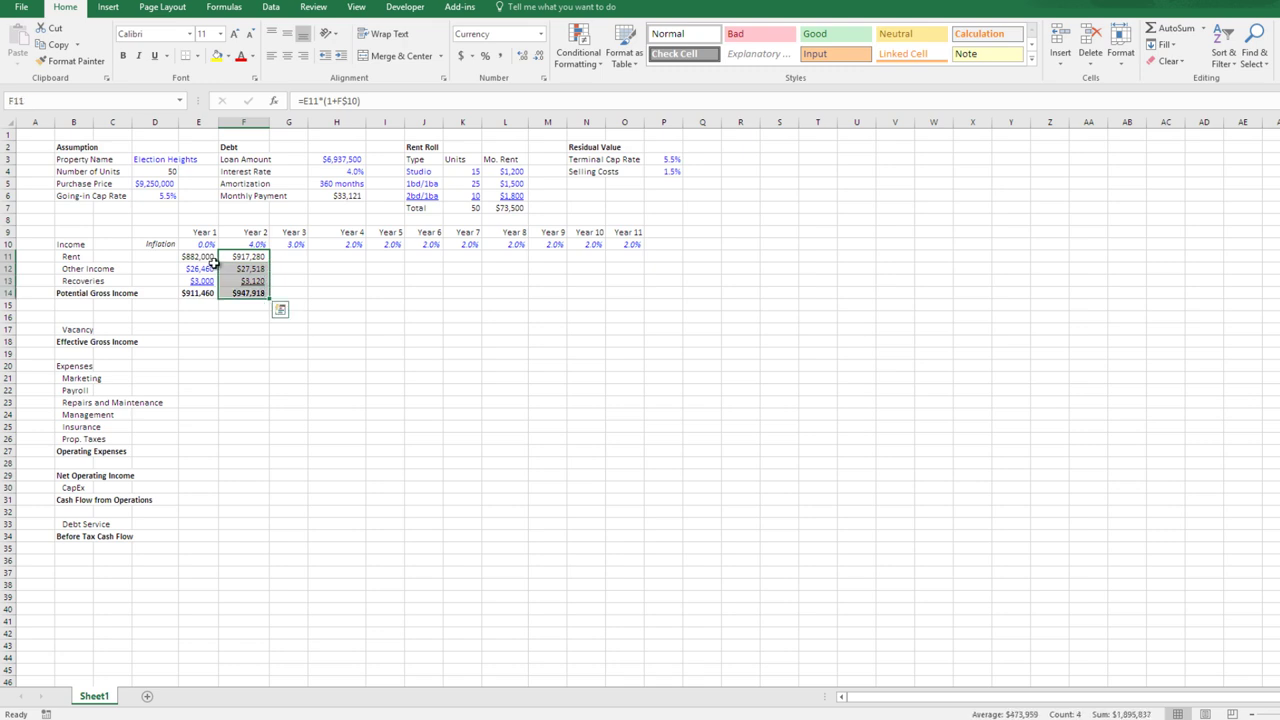
{"action": "key", "text": "ctrl+c"}
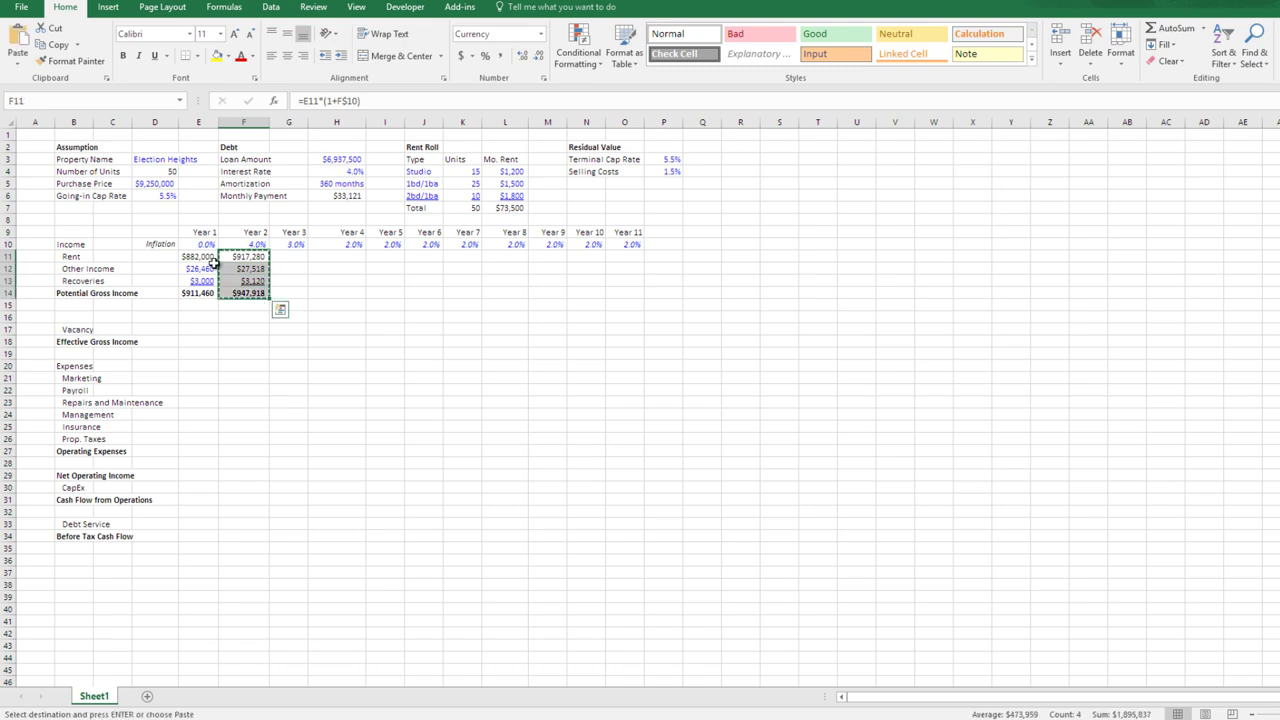
{"action": "key", "text": "Up"}
{"action": "key", "text": "ctrl+Right"}
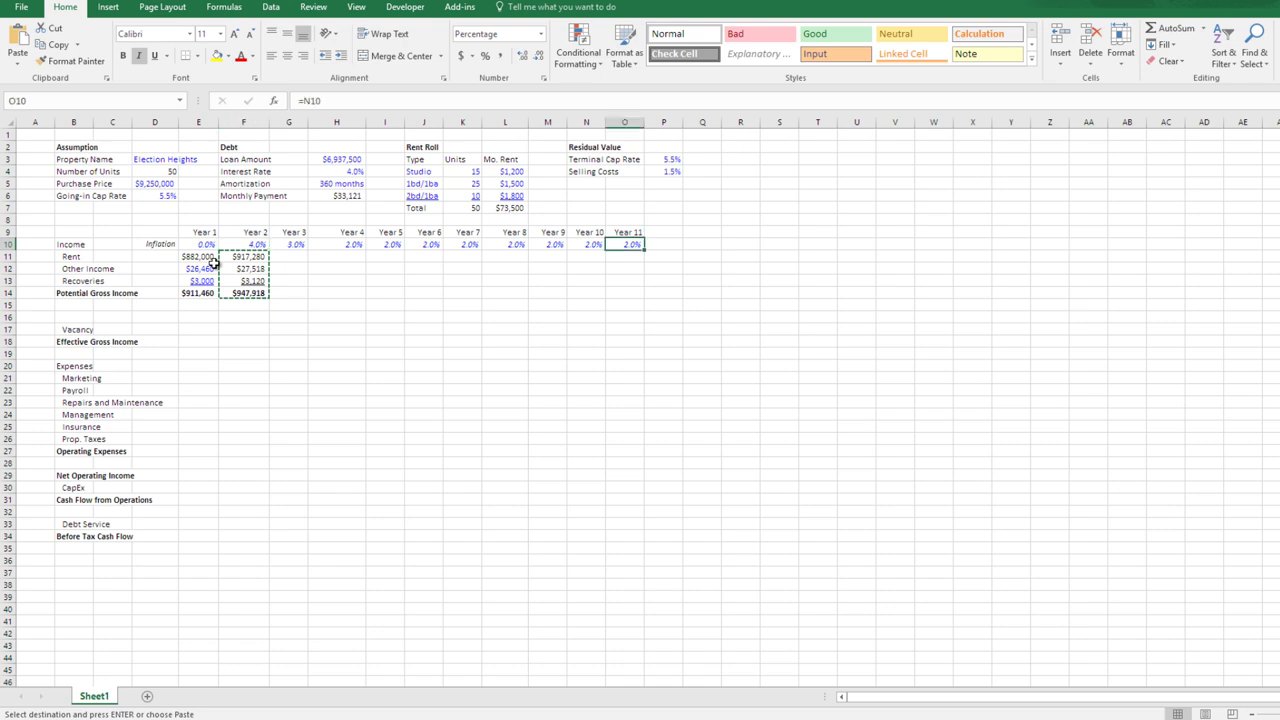
{"action": "key", "text": "Down"}
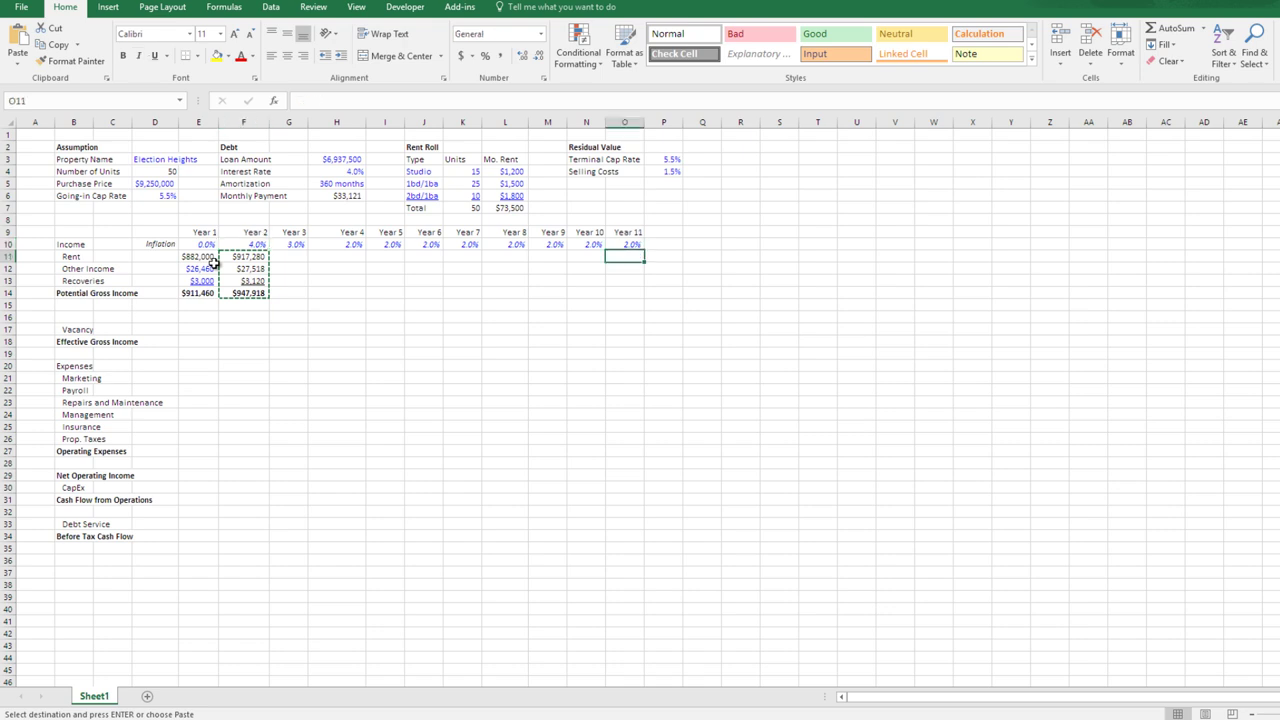
{"action": "key", "text": "ctrl+shift+Left"}
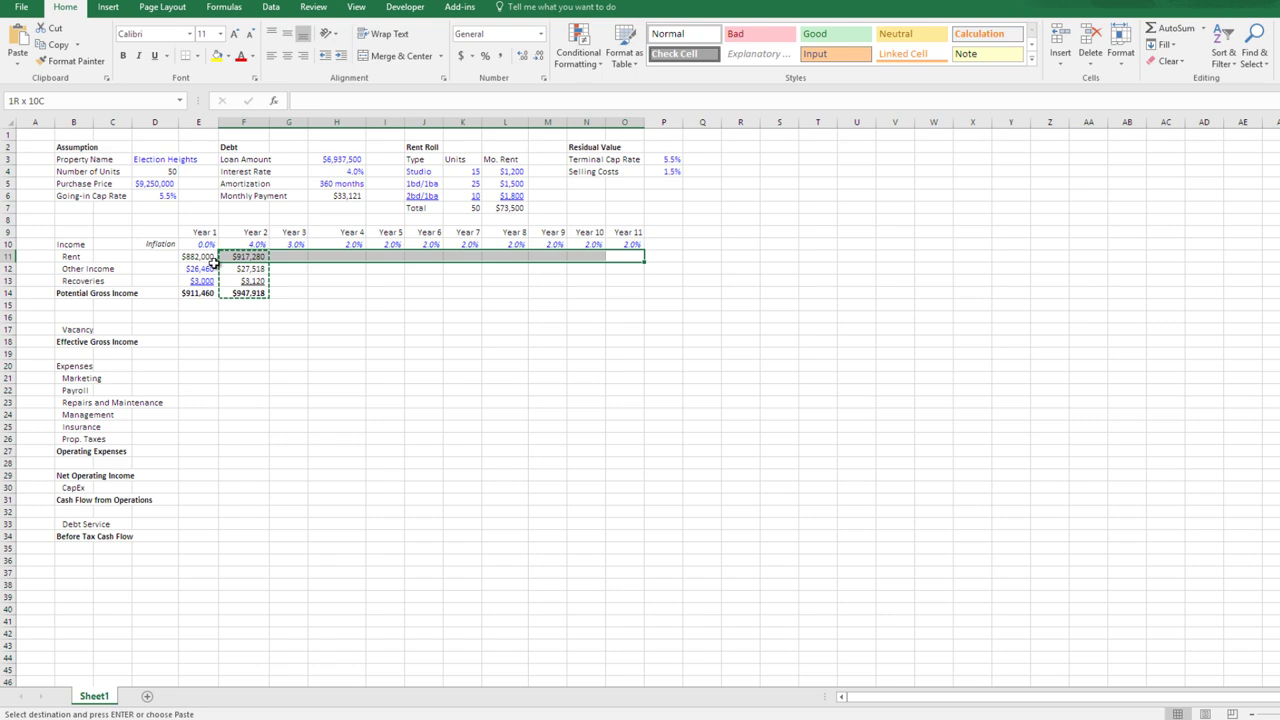
{"action": "key", "text": "shift+Right"}
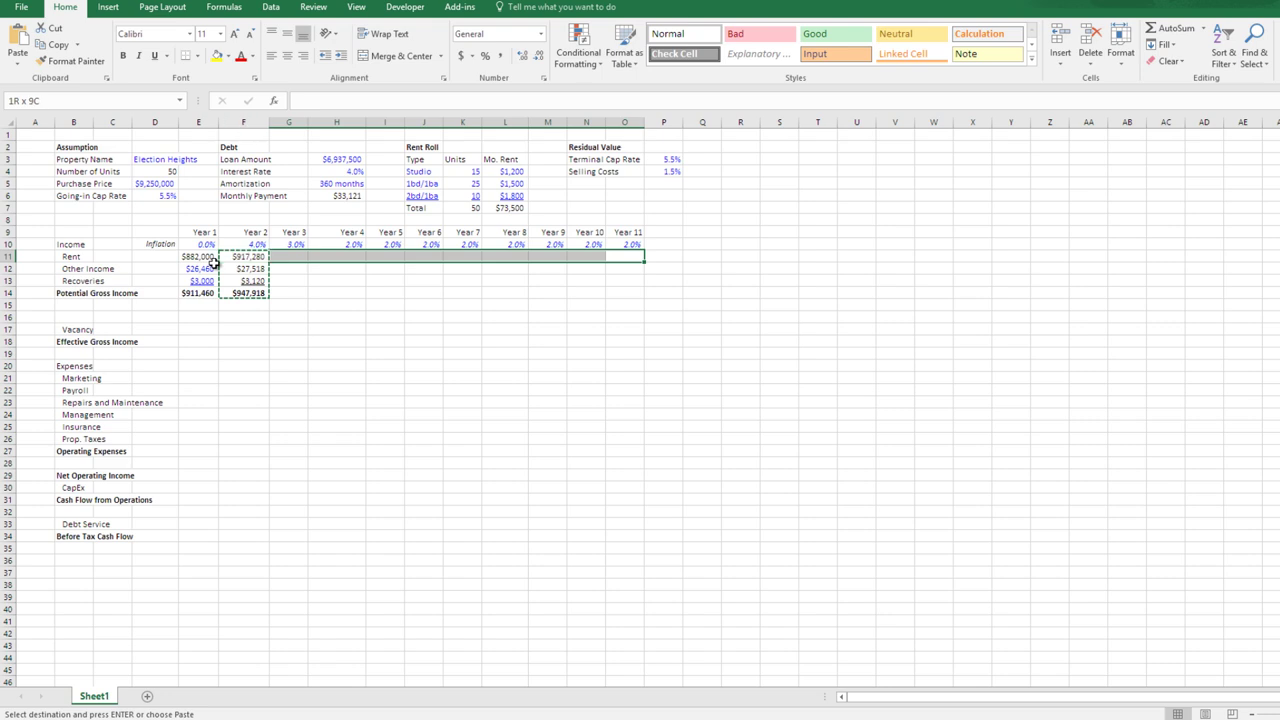
{"action": "key", "text": "shift+Down"}
{"action": "key", "text": "shift+Down"}
{"action": "key", "text": "shift+Down"}
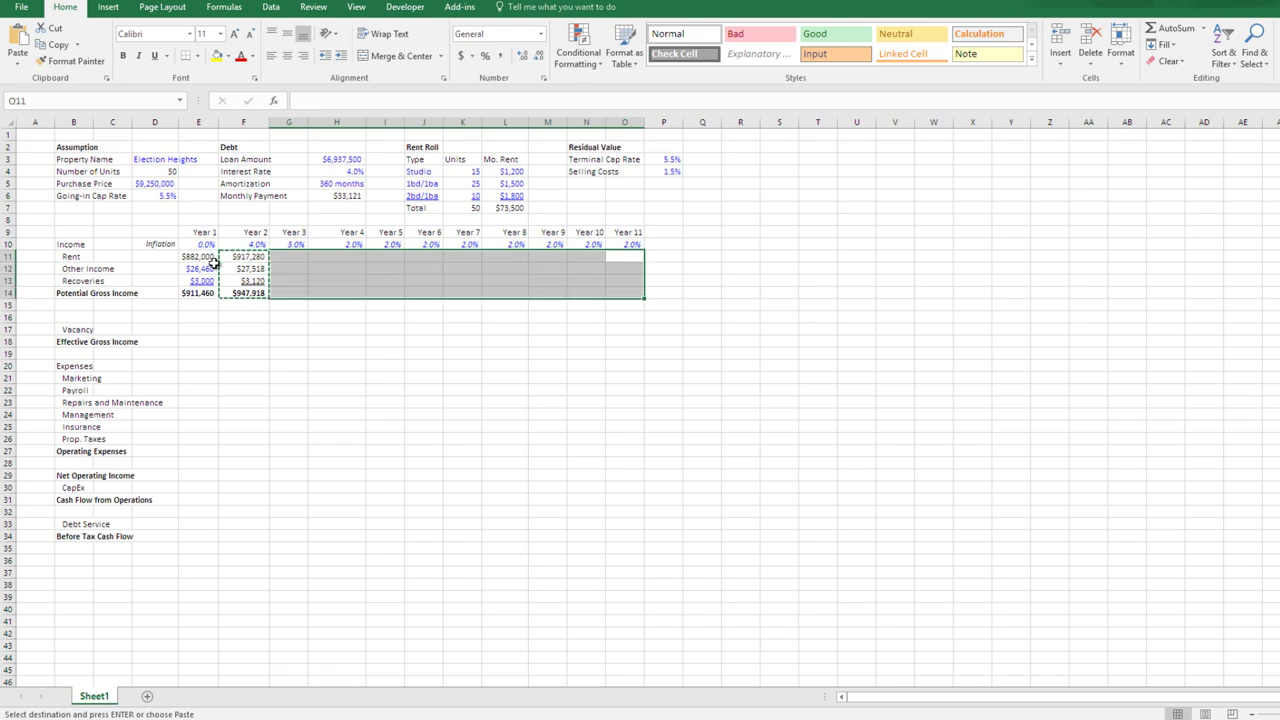
{"action": "key", "text": "ctrl+v"}
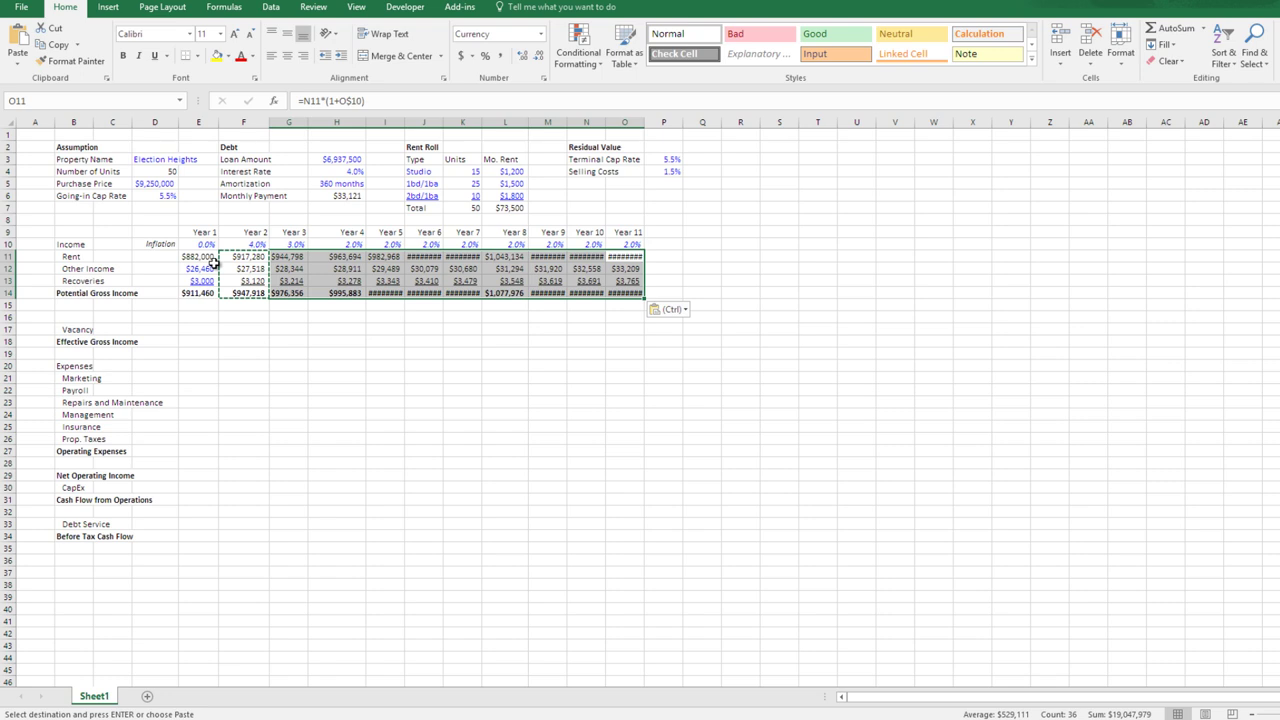
- Widen columns G through O equally so the seven-digit currency amounts fit in their cells
{"action": "key", "text": "ctrl+space"}
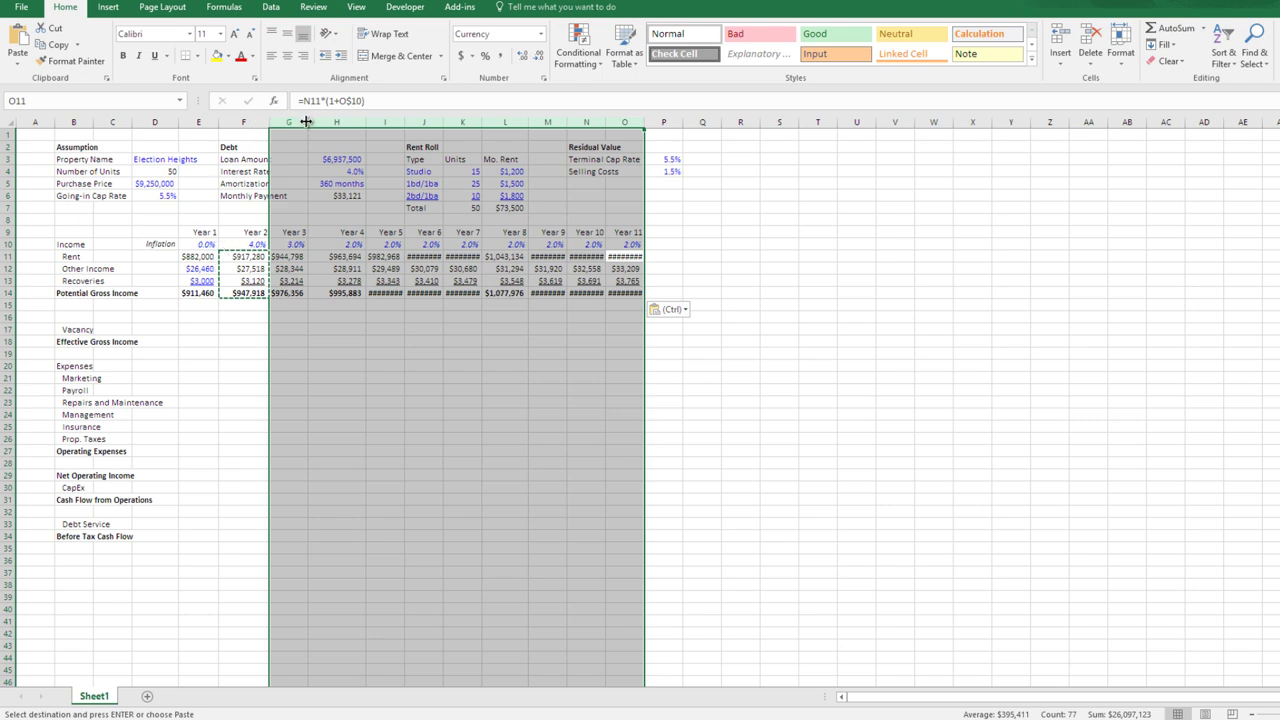
{"action": "left_click_drag", "start_coordinate": [306, 121], "coordinate": [318, 121]}
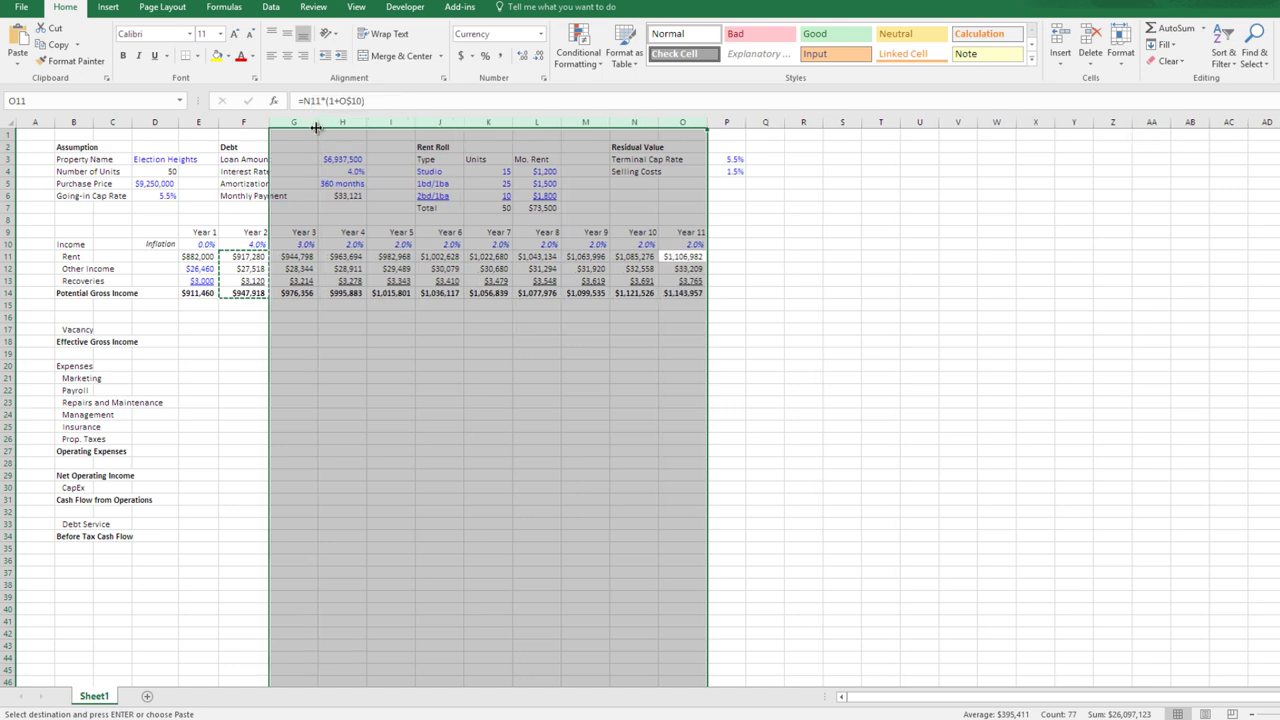
{"action": "key", "text": "Down"}
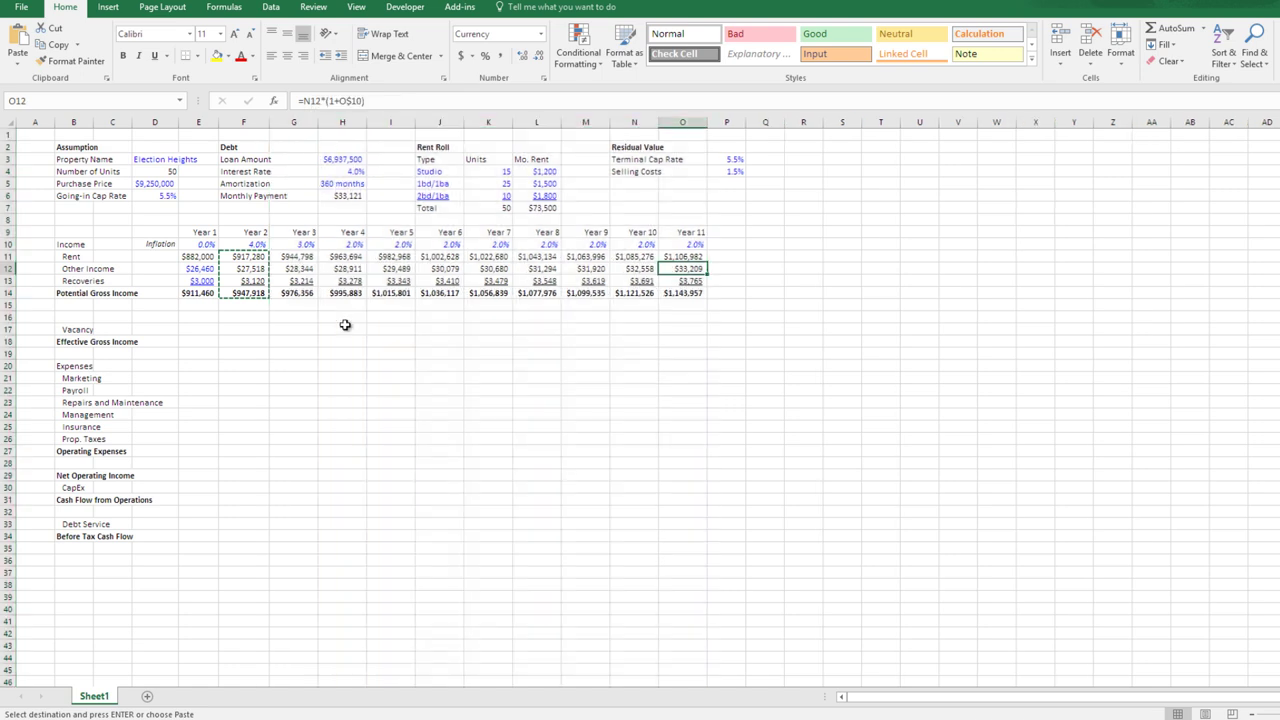
{"action": "key", "text": "Escape"}
- Copy the inflation label and yearly rates from D10:O10 to row 16, and relabel D16 as Vacancy
{"action": "key", "text": "Left"}
{"action": "key", "text": "Left"}
{"action": "key", "text": "Left"}
{"action": "key", "text": "Left"}
{"action": "key", "text": "Left"}
{"action": "key", "text": "Left"}
{"action": "key", "text": "Left"}
{"action": "key", "text": "Left"}
{"action": "key", "text": "Left"}
{"action": "key", "text": "Down"}
{"action": "key", "text": "Down"}
{"action": "key", "text": "Down"}
{"action": "key", "text": "Left"}
{"action": "key", "text": "Left"}
{"action": "key", "text": "Down"}
{"action": "key", "text": "Down"}
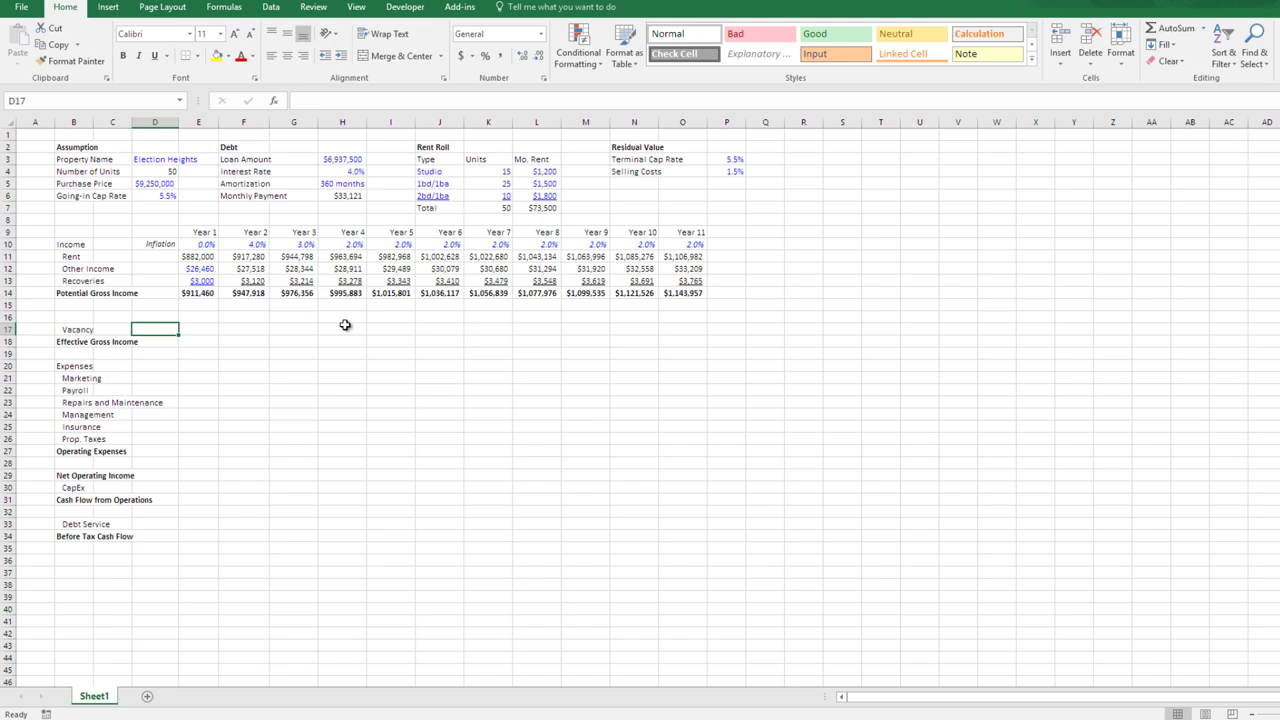
{"action": "key", "text": "Up"}
{"action": "key", "text": "Up"}
{"action": "key", "text": "Up"}
{"action": "key", "text": "Up"}
{"action": "key", "text": "Up"}
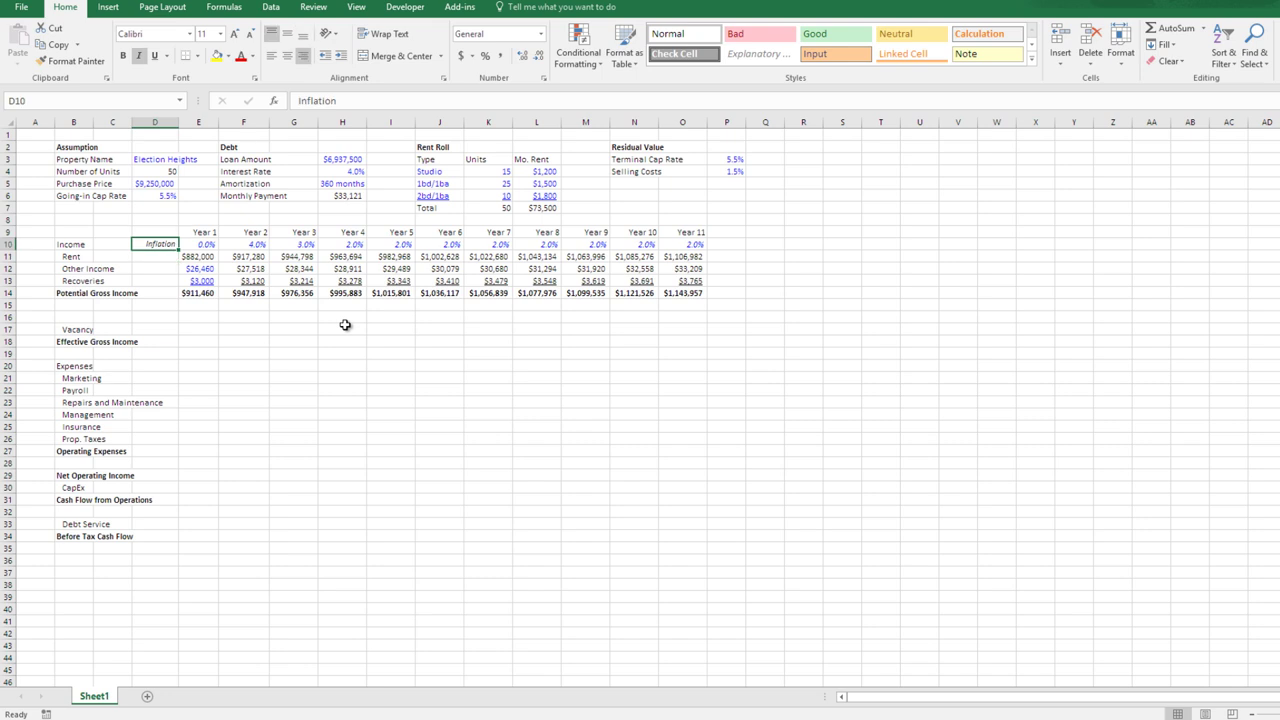
{"action": "key", "text": "Down"}
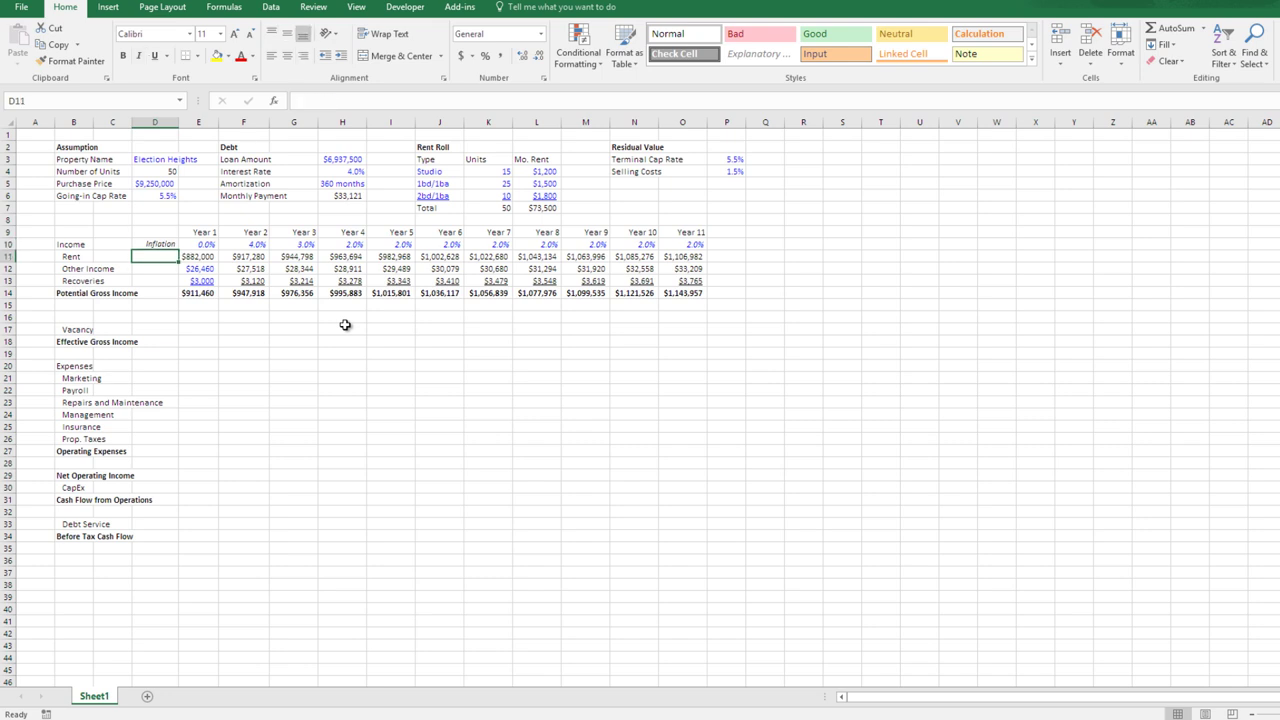
{"action": "key", "text": "Up"}
{"action": "key", "text": "Down"}
{"action": "key", "text": "Up"}
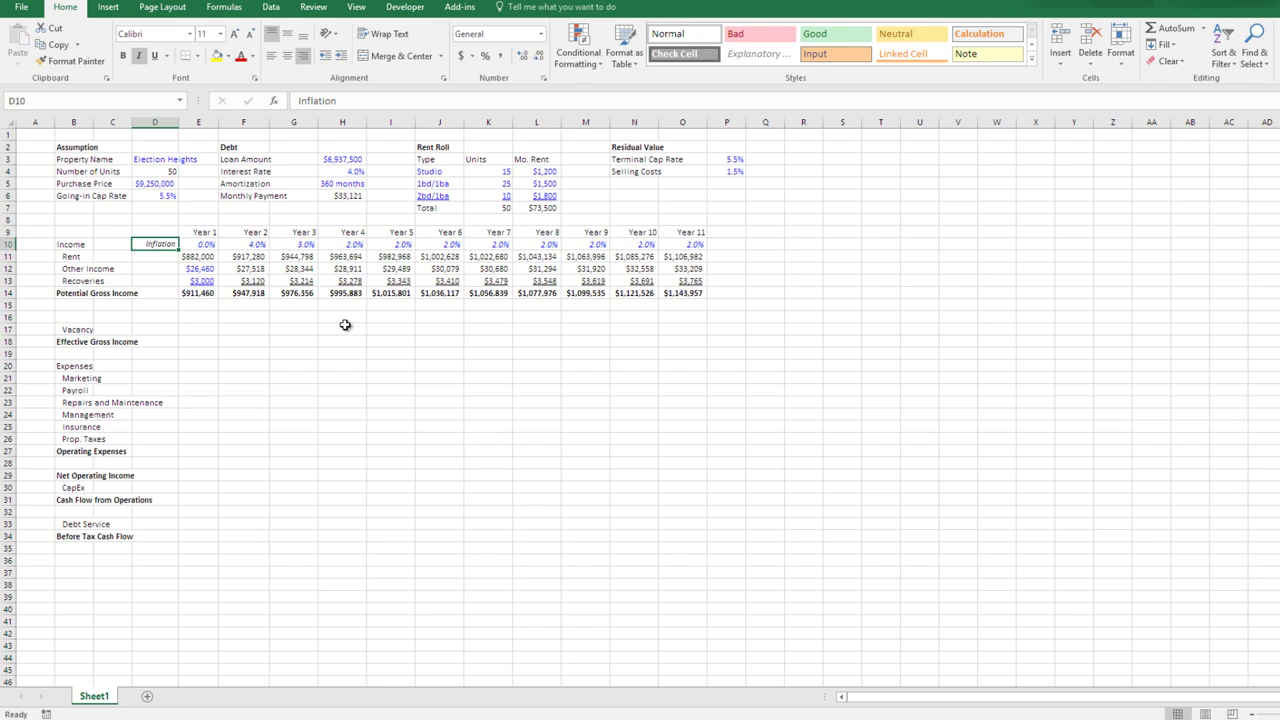
{"action": "key", "text": "ctrl+shift+Right"}
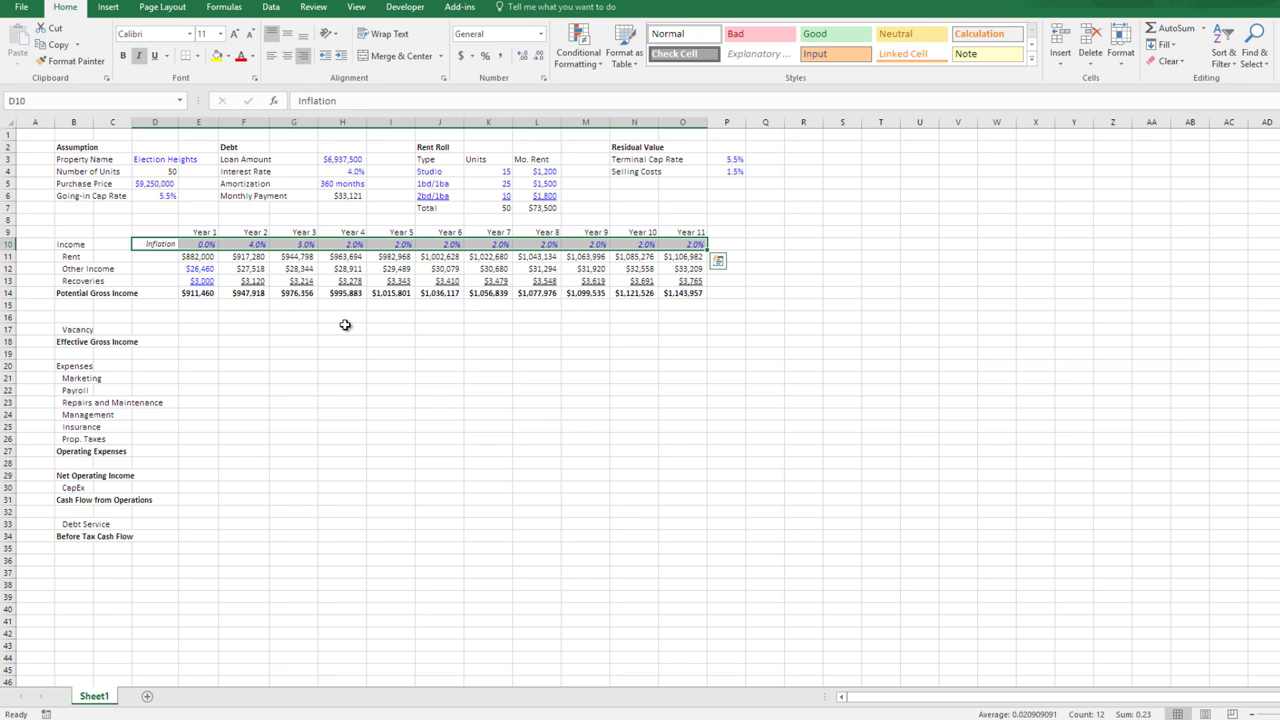
{"action": "key", "text": "ctrl+c"}
{"action": "key", "text": "Down"}
{"action": "key", "text": "Down"}
{"action": "key", "text": "Down"}
{"action": "key", "text": "Down"}
{"action": "key", "text": "Down"}
{"action": "key", "text": "Down"}
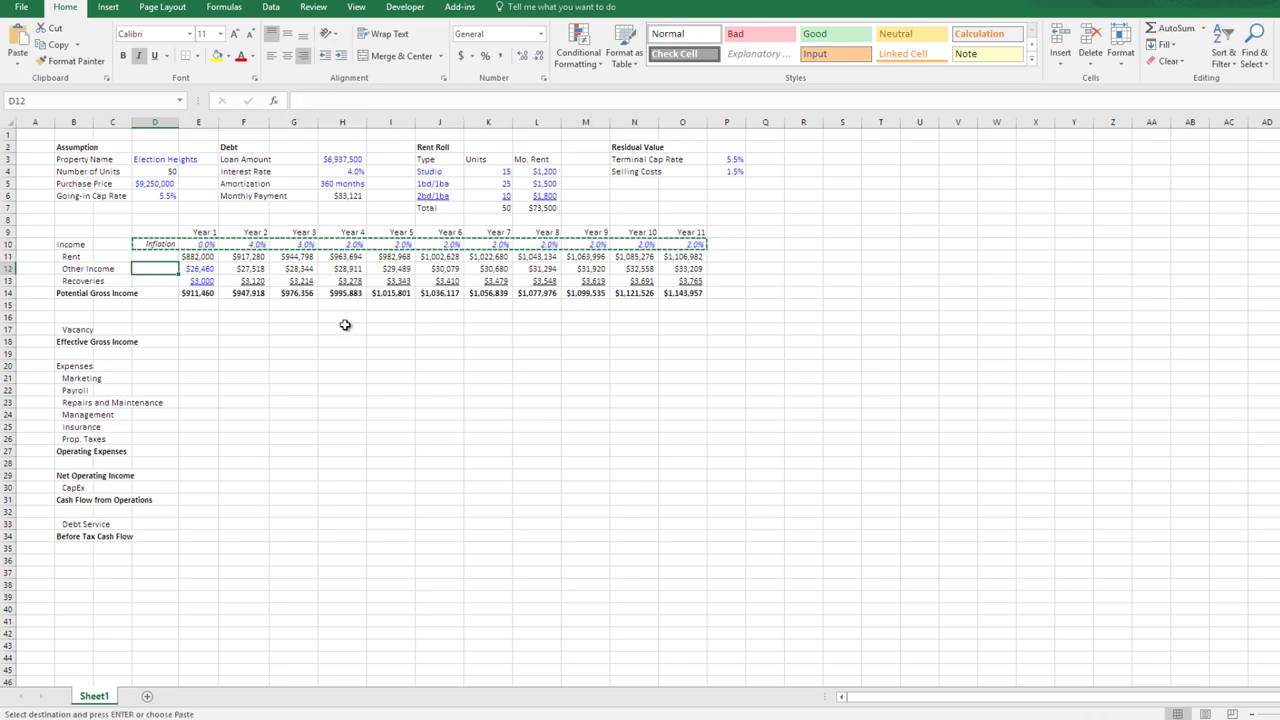
{"action": "key", "text": "ctrl+v"}
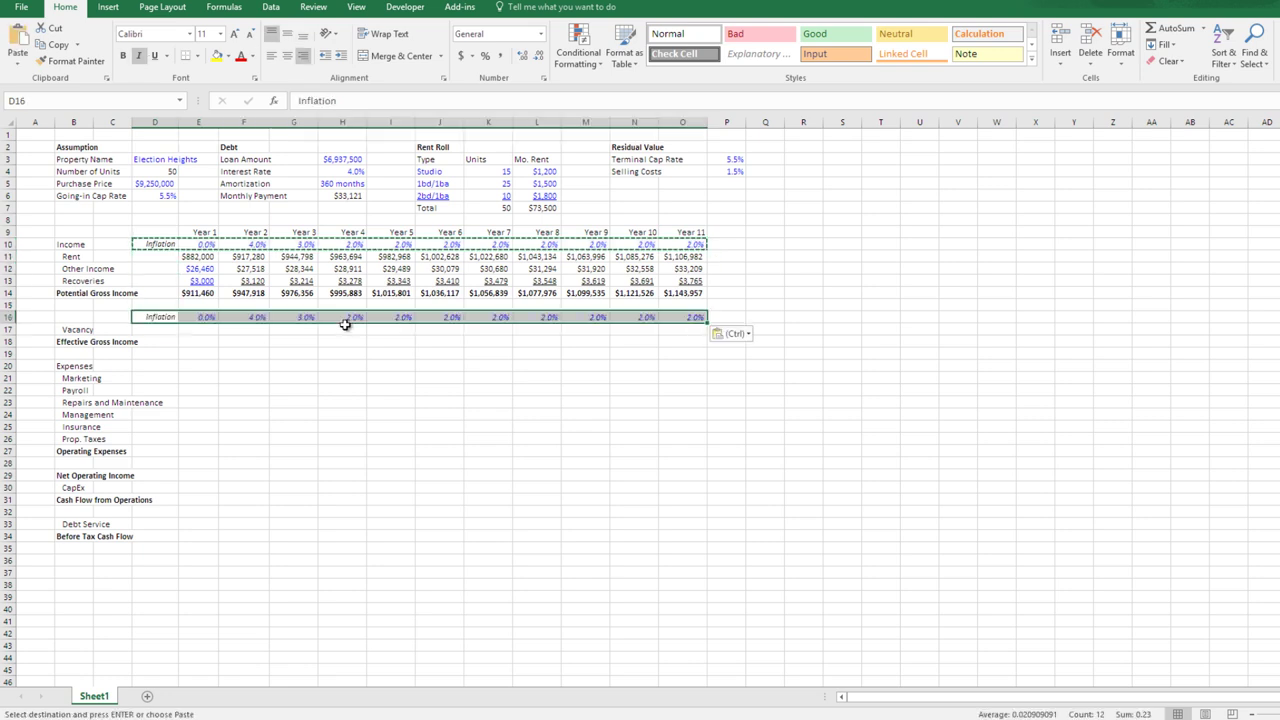
{"action": "type", "text": "Vacancy"}
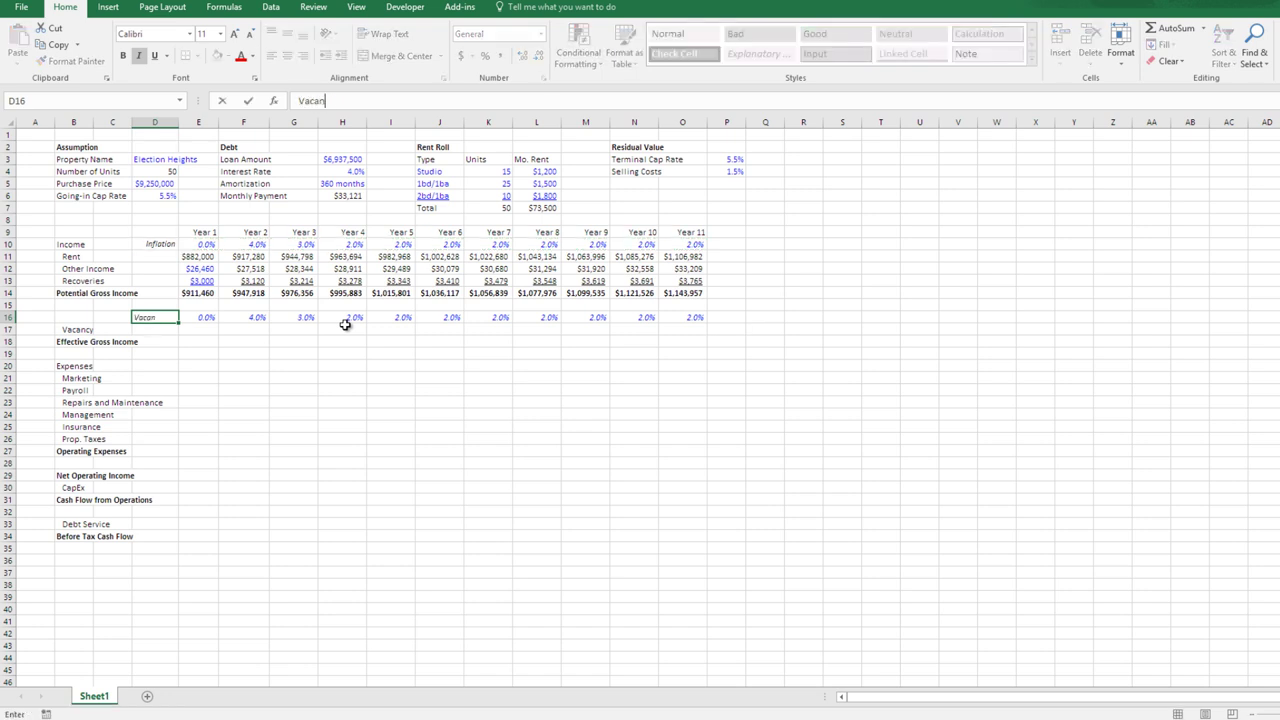
{"action": "key", "text": "Tab"}
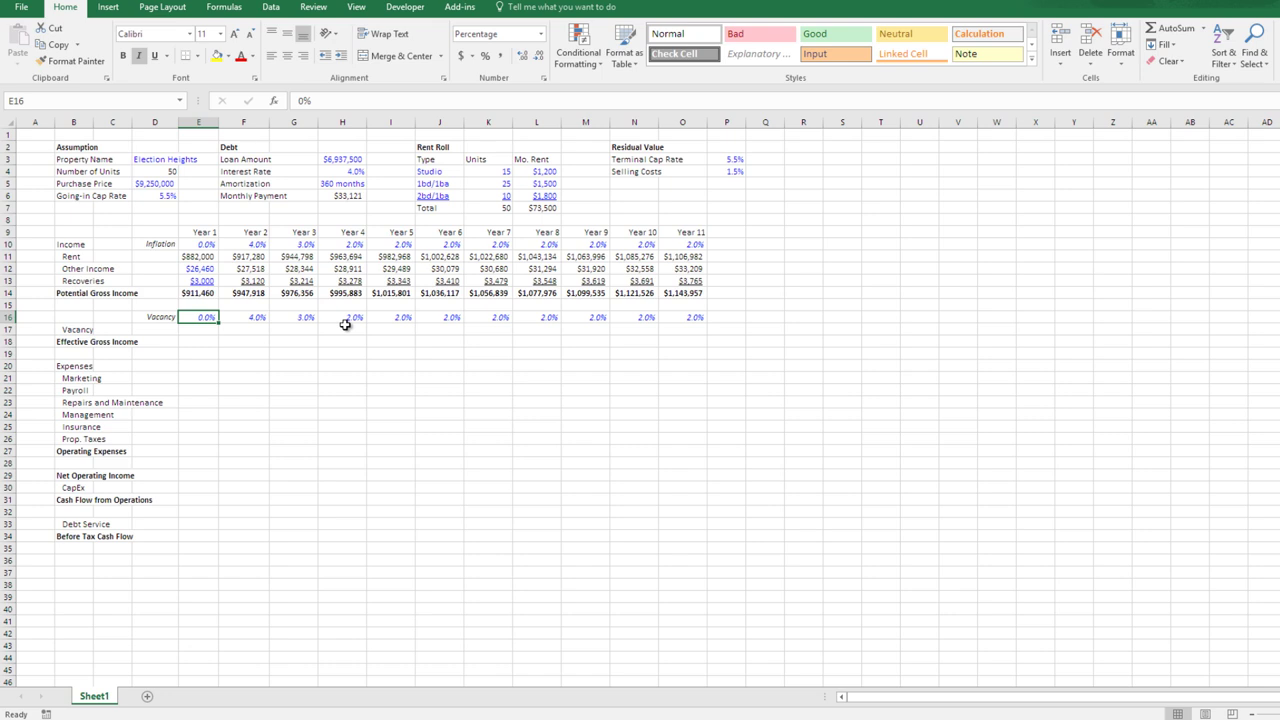
- Set the row 16 vacancy rates to 8% for Years 1 and 2, 7% for Years 3 and 4, and 6% for Year 5
{"action": "type", "text": "8"}
{"action": "key", "text": "Tab"}
{"action": "type", "text": "8"}
{"action": "key", "text": "Tab"}
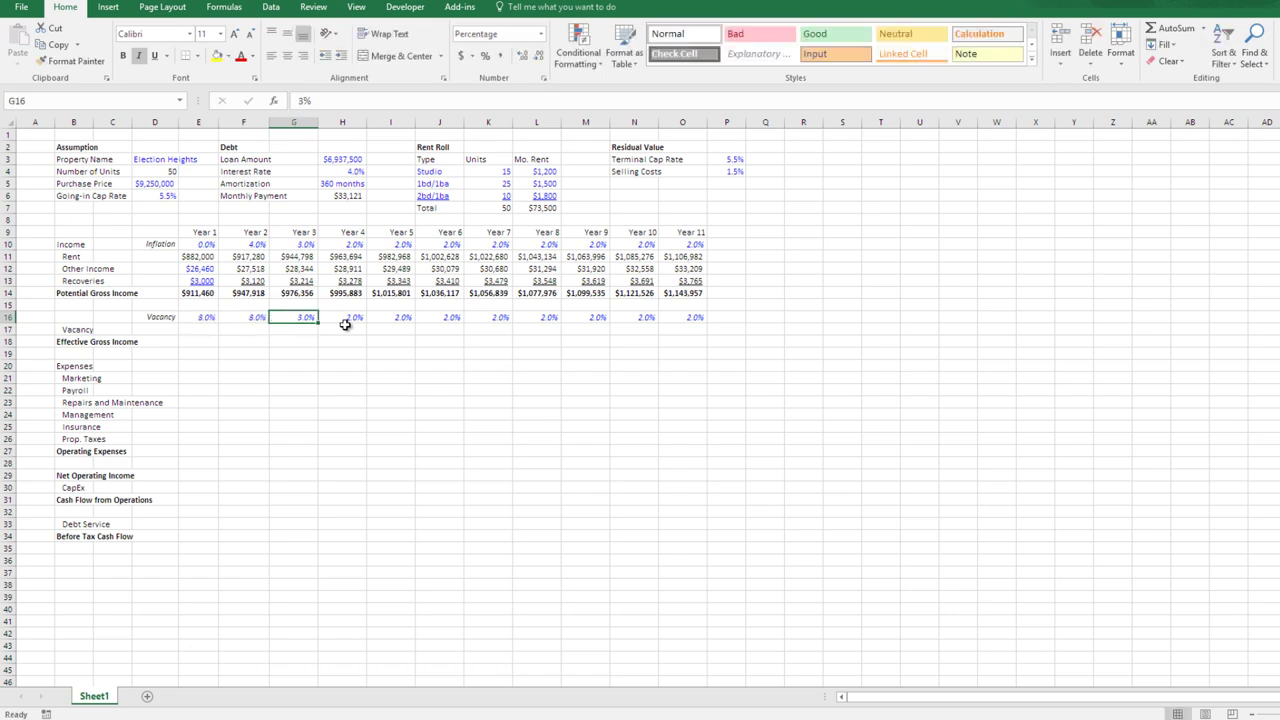
{"action": "type", "text": "7"}
{"action": "key", "text": "Tab"}
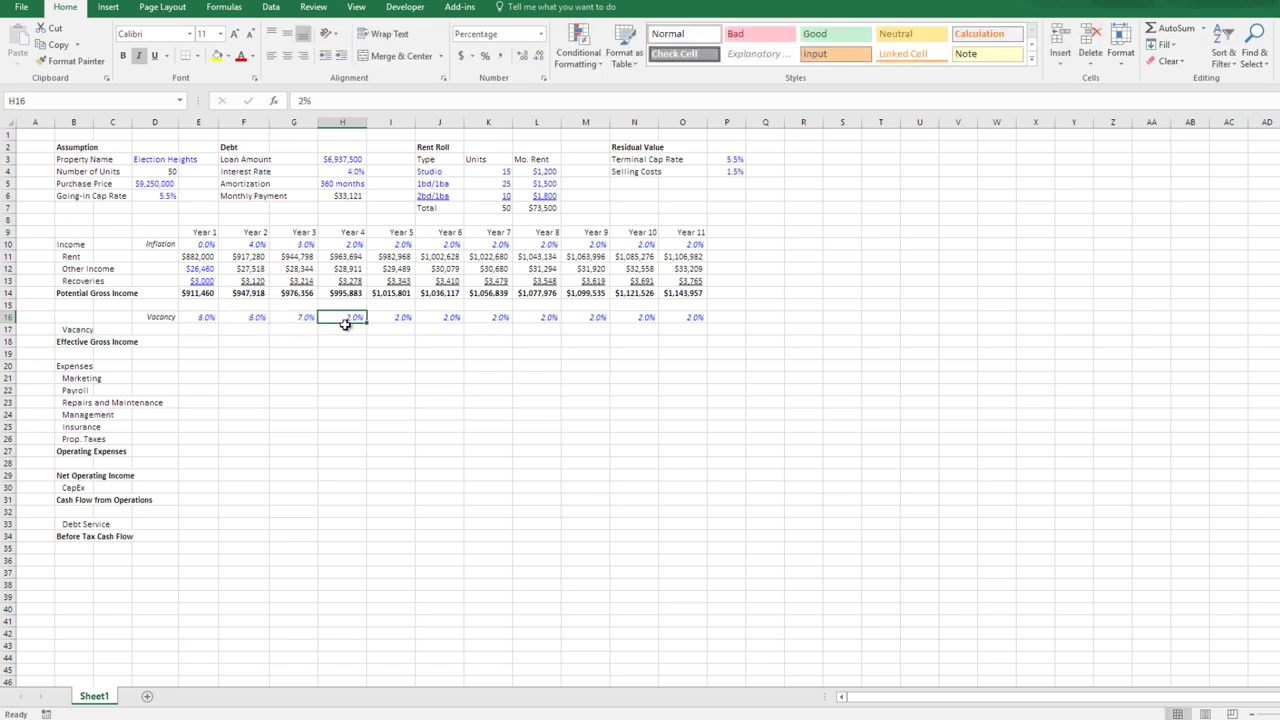
{"action": "type", "text": "=G16"}
{"action": "key", "text": "Tab"}
{"action": "type", "text": "6"}
{"action": "key", "text": "Tab"}
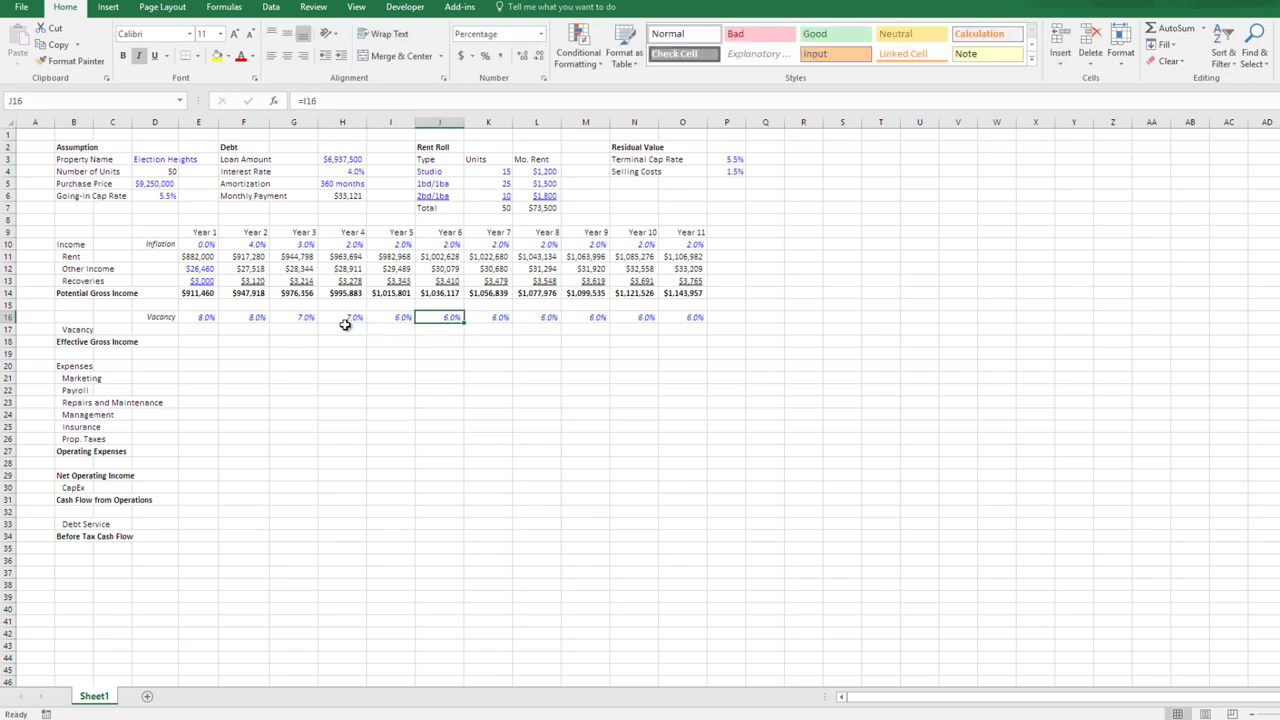
- Copy the Year 6 vacancy formula from J16 to Years 7 through 11 in K16:O16
{"action": "key", "text": "F2"}
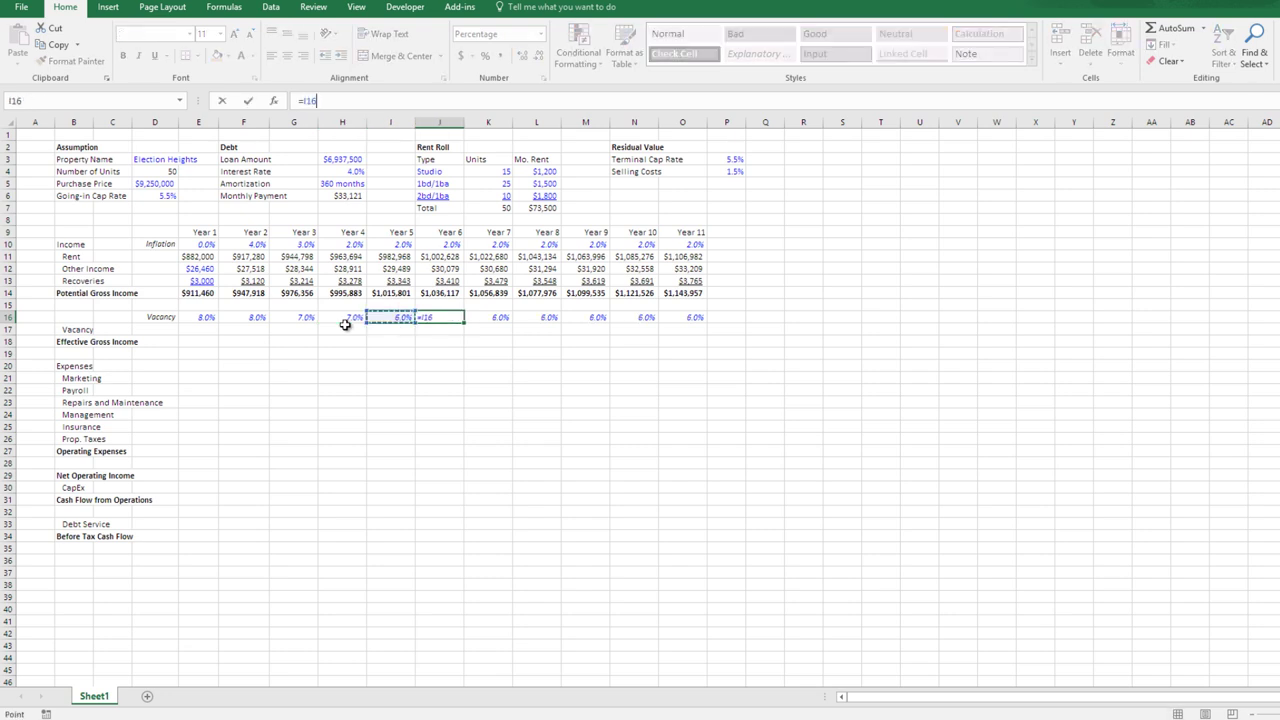
{"action": "key", "text": "Escape"}
{"action": "key", "text": "ctrl+c"}
{"action": "key", "text": "Right"}
{"action": "key", "text": "ctrl+shift+Right"}
{"action": "key", "text": "ctrl+v"}
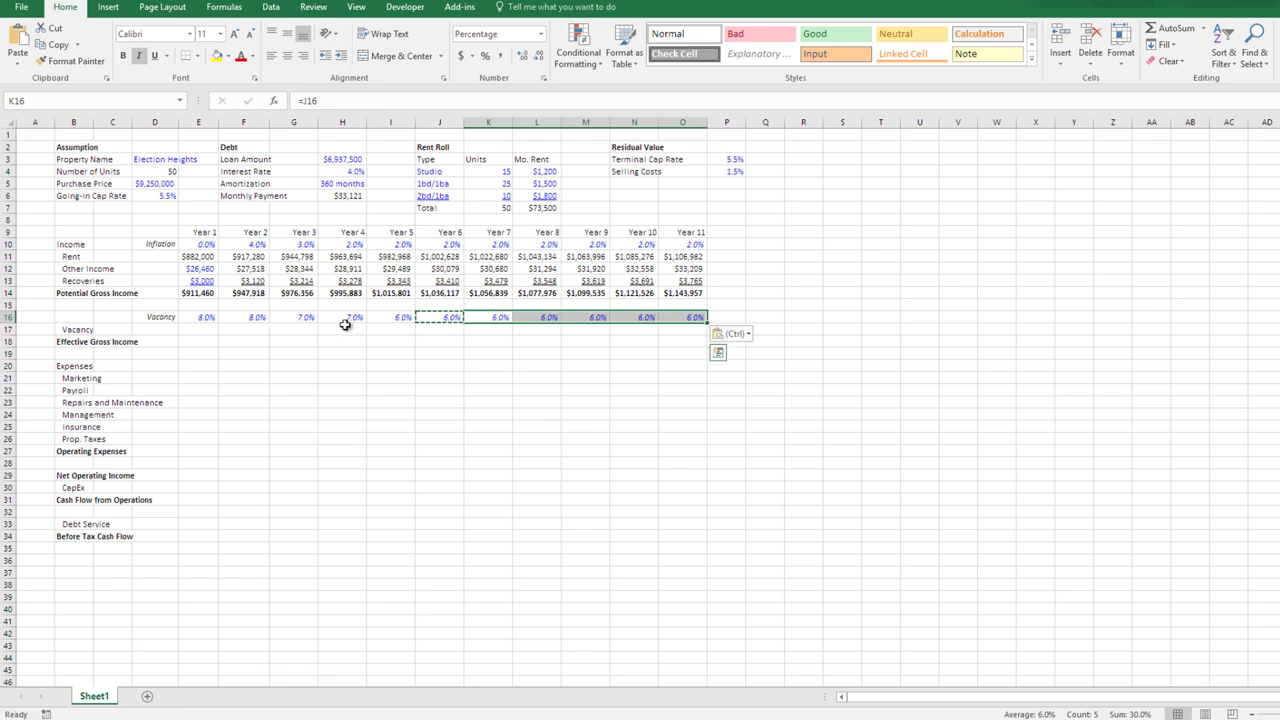
- Compare the inflation rates in row 10 with the vacancy rates in row 16 and the income rows over Years 1 to 5
{"action": "key", "text": "Escape"}
{"action": "key", "text": "Left"}
{"action": "key", "text": "Left"}
{"action": "key", "text": "Left"}
{"action": "key", "text": "Left"}
{"action": "key", "text": "Left"}
{"action": "key", "text": "Left"}
{"action": "key", "text": "Up"}
{"action": "key", "text": "Up"}
{"action": "key", "text": "Up"}
{"action": "key", "text": "Up"}
{"action": "key", "text": "Up"}
{"action": "key", "text": "Up"}
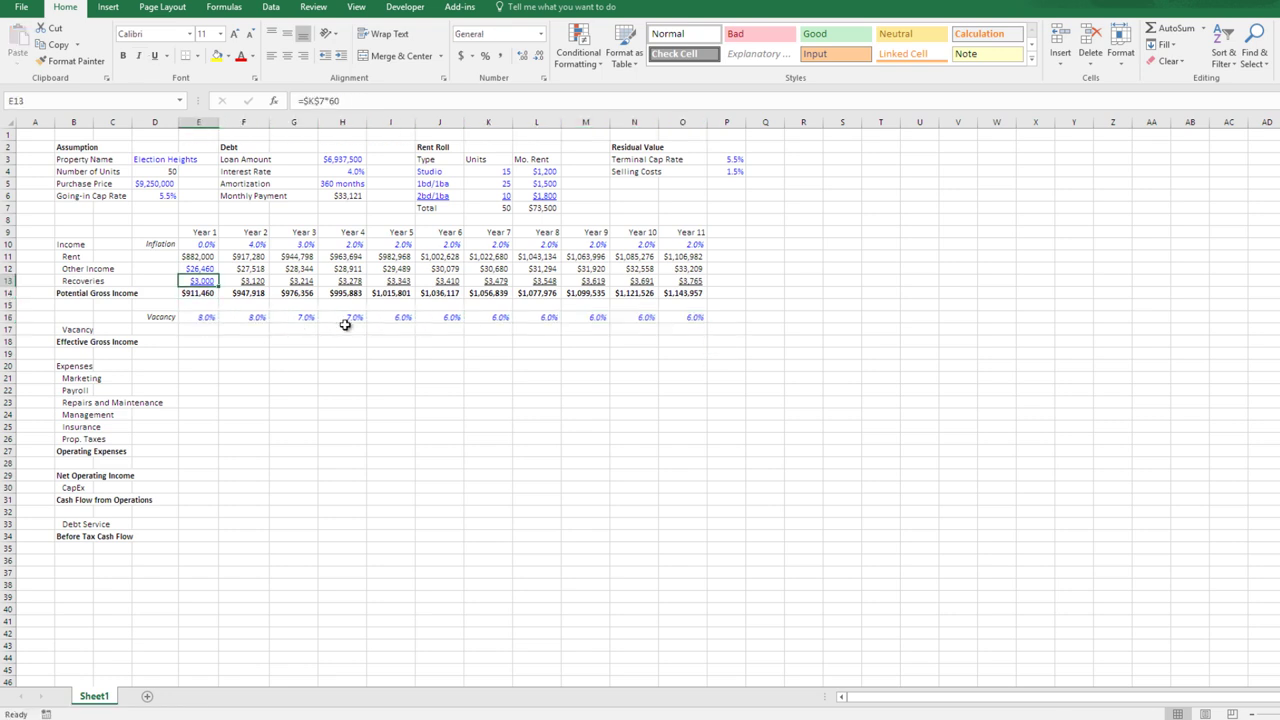
{"action": "key", "text": "Right"}
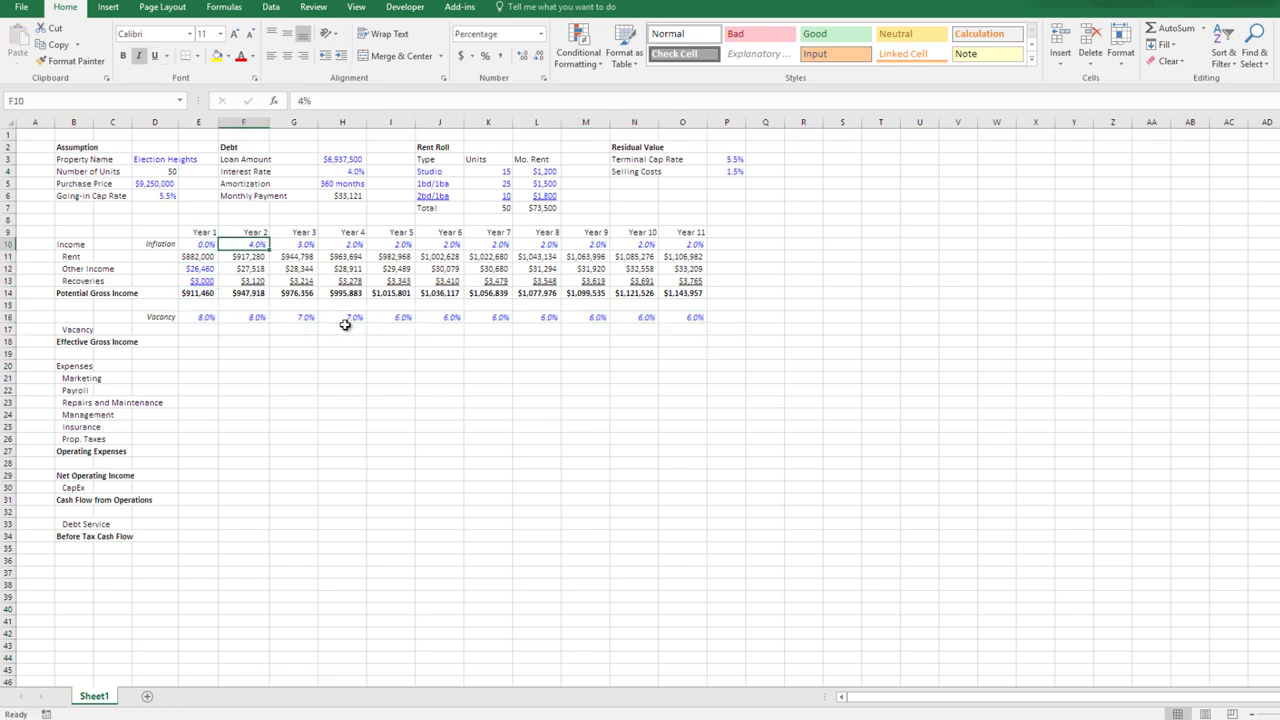
{"action": "key", "text": "Right"}
{"action": "key", "text": "Right"}
{"action": "key", "text": "Left"}
{"action": "key", "text": "Left"}
{"action": "key", "text": "Down"}
{"action": "key", "text": "Down"}
{"action": "key", "text": "Down"}
{"action": "key", "text": "Down"}
{"action": "key", "text": "Down"}
{"action": "key", "text": "Down"}
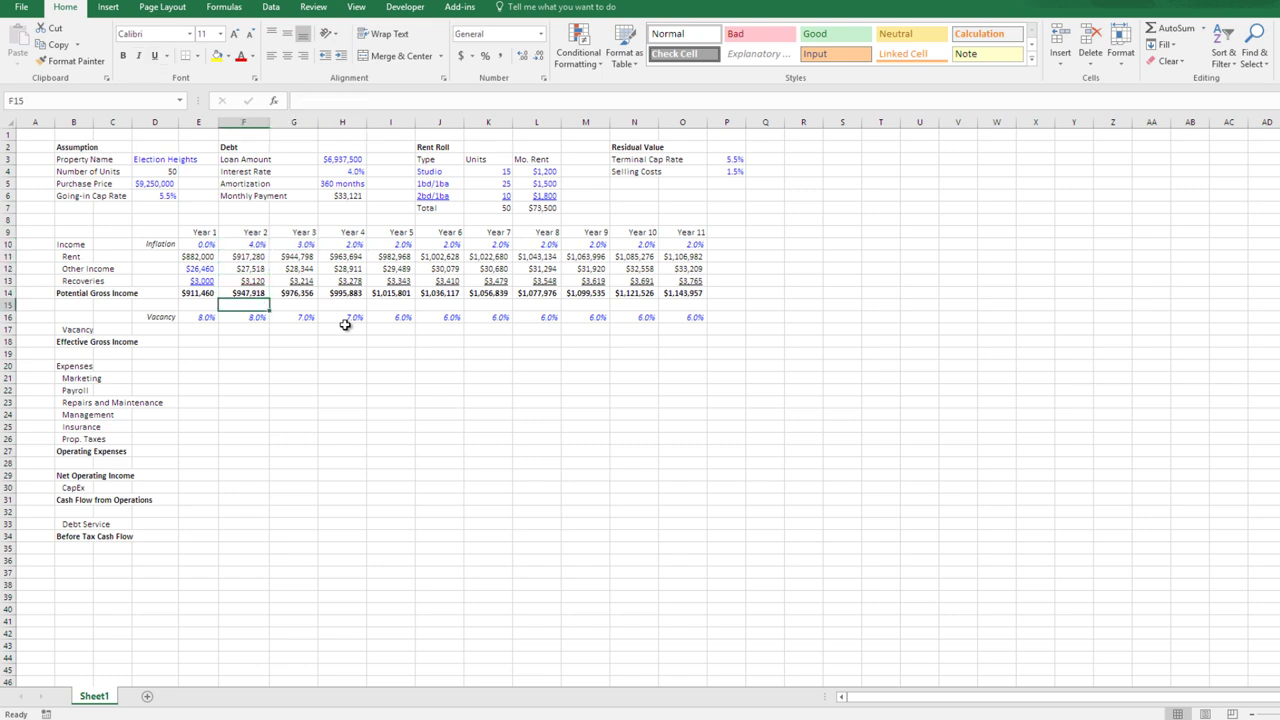
{"action": "key", "text": "Left"}
{"action": "key", "text": "Down"}
{"action": "key", "text": "Right"}
{"action": "key", "text": "Right"}
{"action": "key", "text": "Up"}
{"action": "key", "text": "Right"}
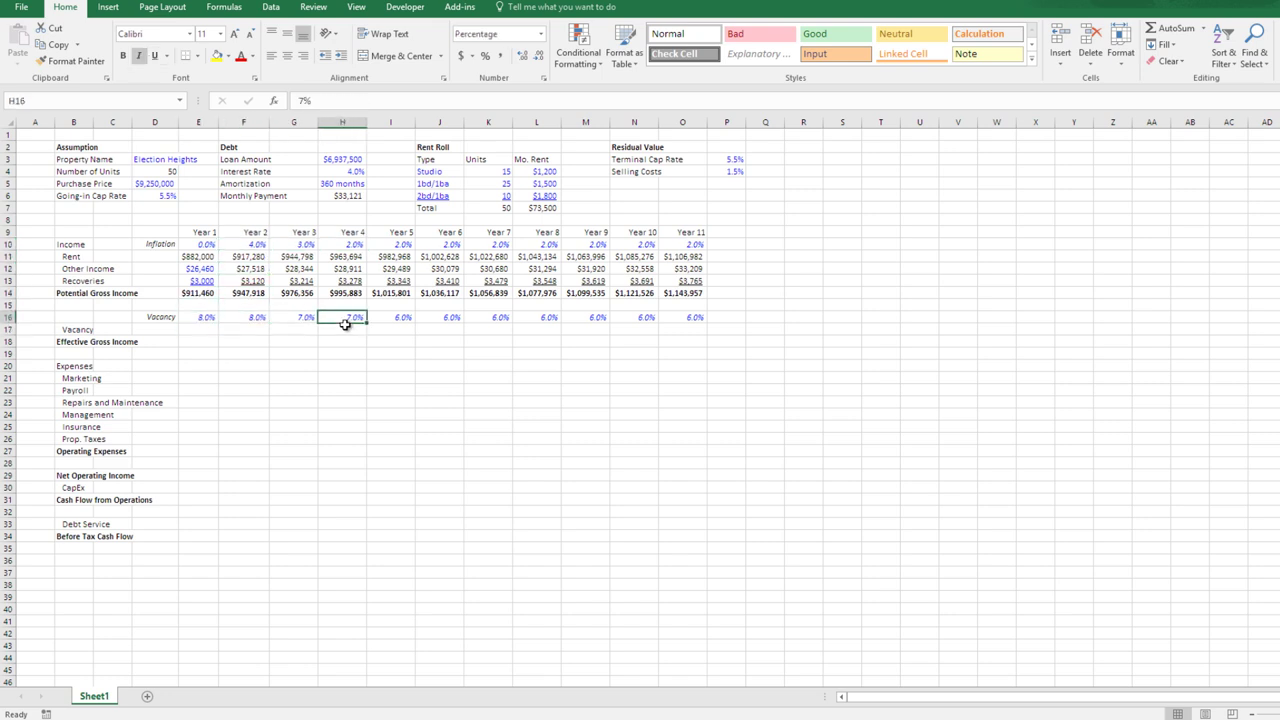
{"action": "key", "text": "Right"}
{"action": "key", "text": "Up"}
{"action": "key", "text": "Up"}
{"action": "key", "text": "Up"}
{"action": "key", "text": "Up"}
{"action": "key", "text": "Up"}
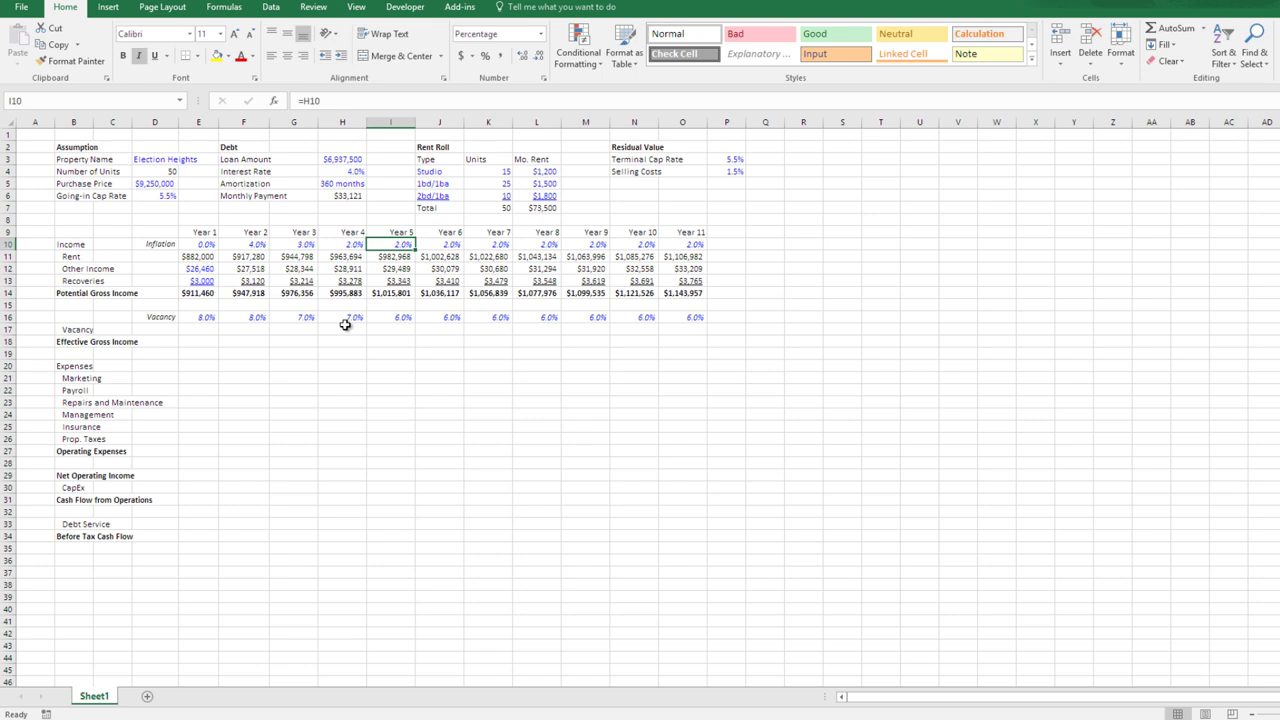
{"action": "key", "text": "Down"}
{"action": "key", "text": "Down"}
{"action": "key", "text": "Down"}
{"action": "key", "text": "Up"}
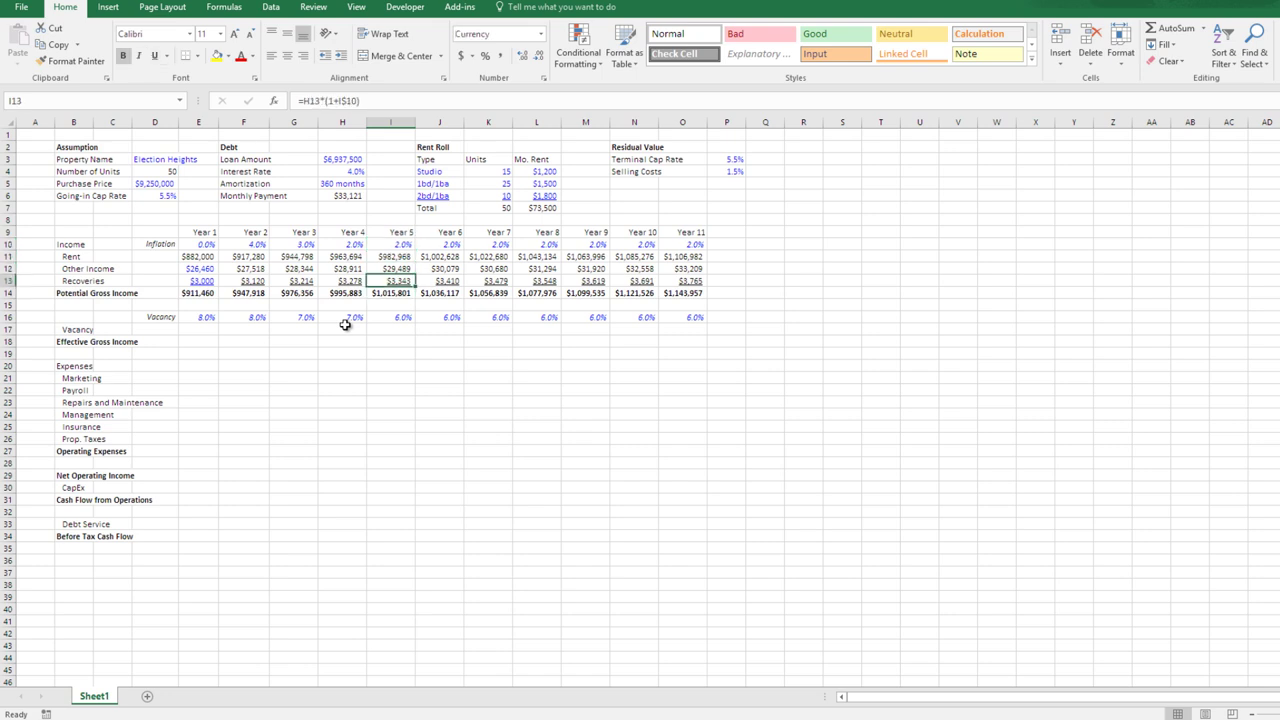
- Calculate the Year 1 vacancy loss in E17 as potential gross income times the vacancy rate, =E14*E16
{"action": "key", "text": "Up"}
{"action": "key", "text": "Up"}
{"action": "key", "text": "Up"}
{"action": "key", "text": "Down"}
{"action": "key", "text": "Down"}
{"action": "key", "text": "Down"}
{"action": "key", "text": "Down"}
{"action": "key", "text": "Down"}
{"action": "key", "text": "Down"}
{"action": "key", "text": "Left"}
{"action": "key", "text": "Left"}
{"action": "key", "text": "Left"}
{"action": "key", "text": "Left"}
{"action": "key", "text": "Down"}
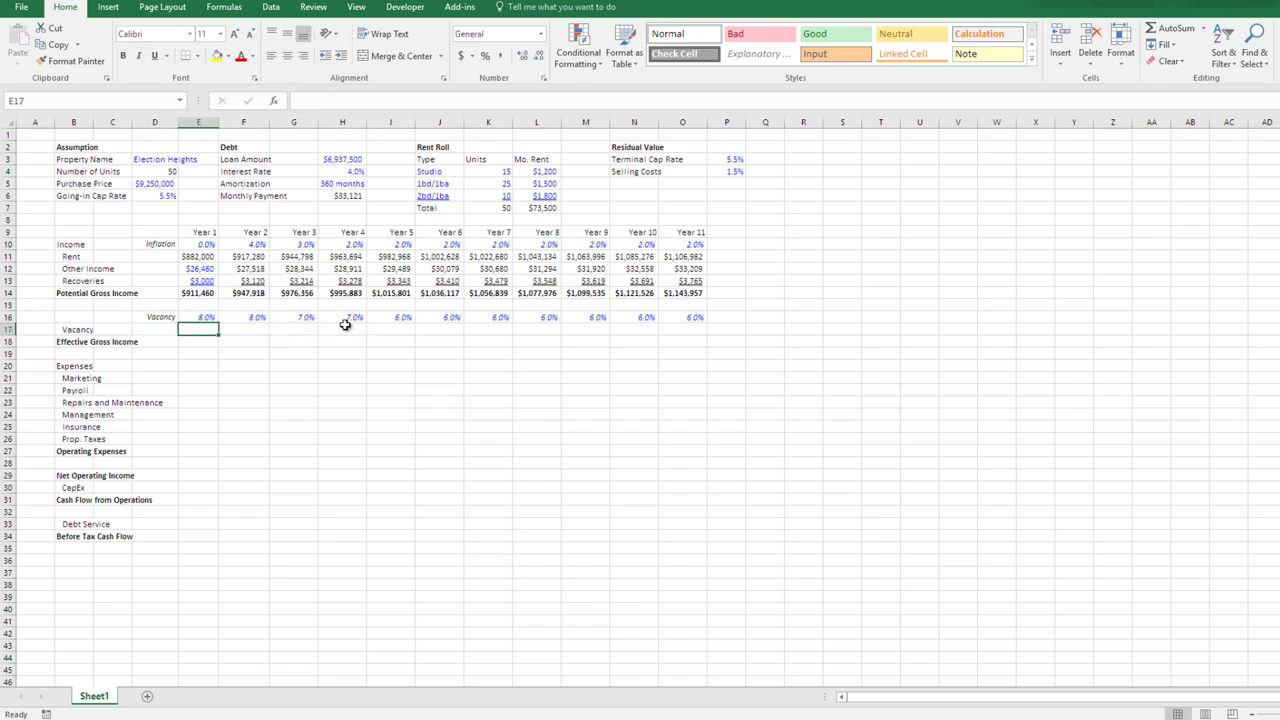
{"action": "type", "text": "="}
{"action": "key", "text": "Up"}
{"action": "key", "text": "Up"}
{"action": "key", "text": "Up"}
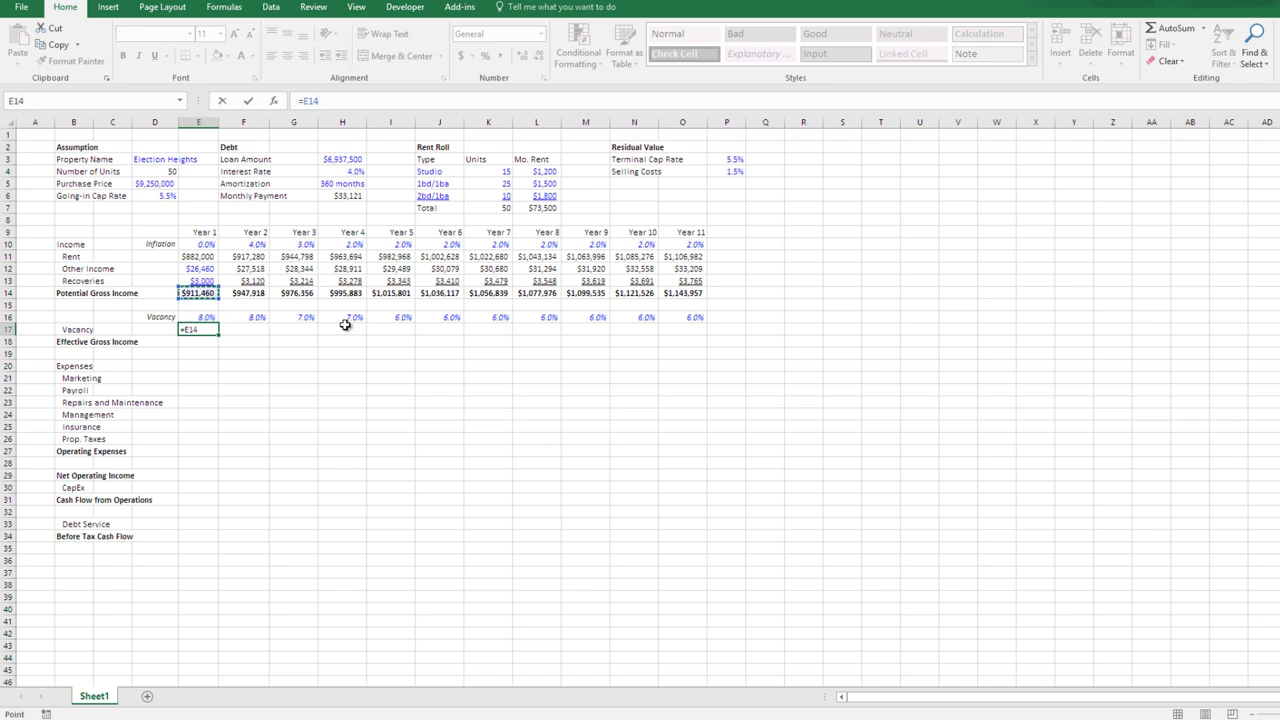
{"action": "type", "text": "*"}
{"action": "key", "text": "Up"}
{"action": "key", "text": "Return"}
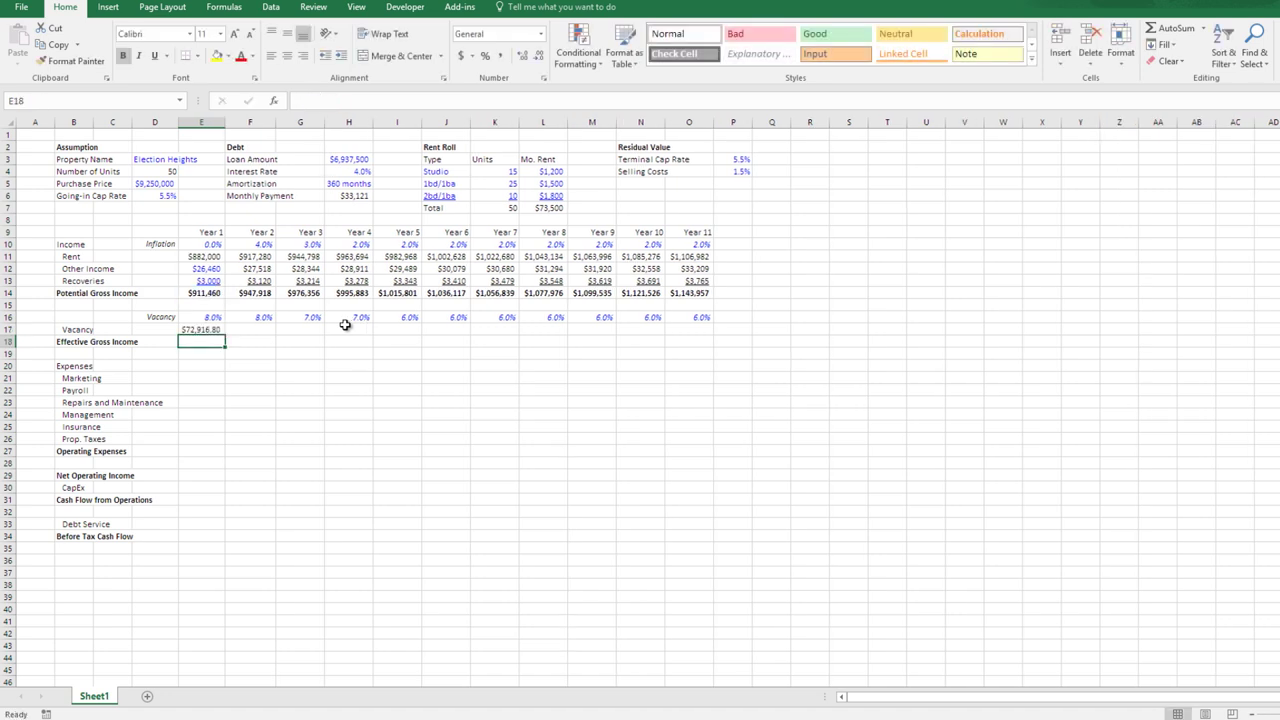
- Remove the two decimal places from the Year 1 vacancy amount in E17
{"action": "key", "text": "Up"}
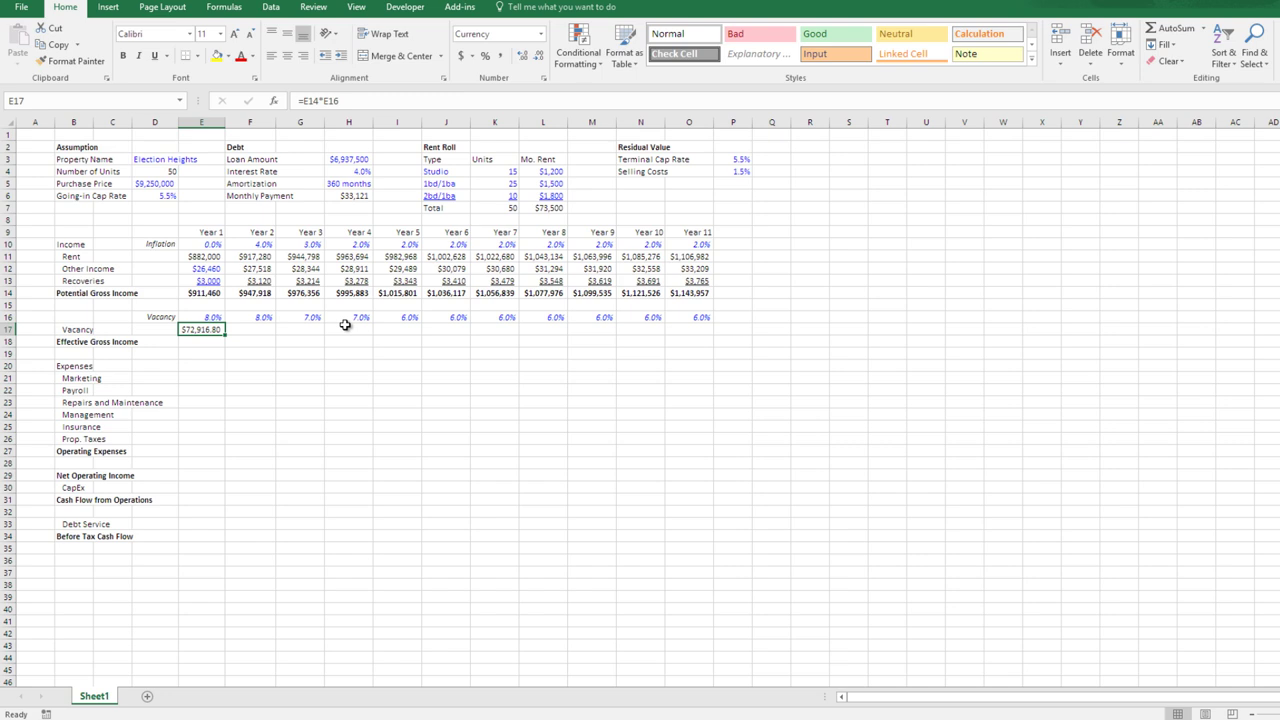
{"action": "key", "text": "alt+h"}
{"action": "key", "text": "9"}
{"action": "key", "text": "alt+h"}
{"action": "key", "text": "9"}
- Copy the Year 1 vacancy formula from E17 to Years 2 through 11 in F17:O17
{"action": "key", "text": "ctrl+c"}
{"action": "key", "text": "Up"}
{"action": "key", "text": "ctrl+Right"}
{"action": "key", "text": "Down"}
{"action": "key", "text": "shift+ctrl+Left"}
{"action": "key", "text": "shift+Right"}
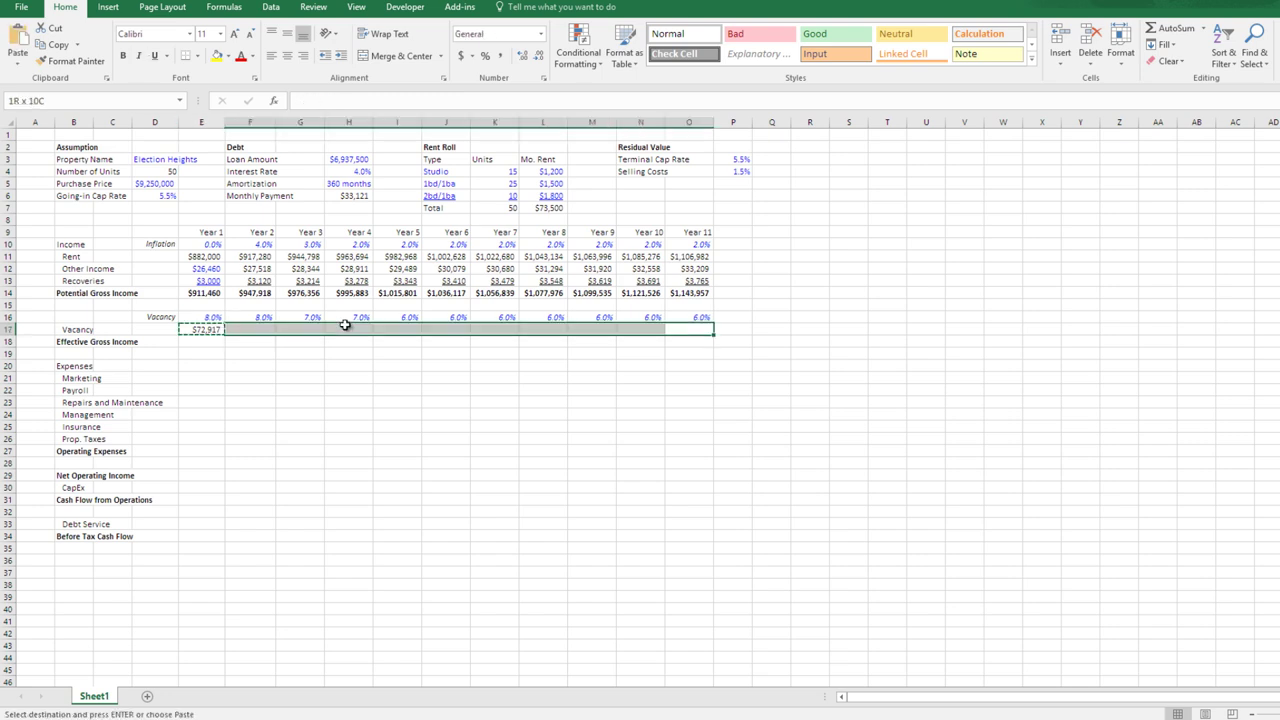
{"action": "key", "text": "ctrl+v"}
{"action": "key", "text": "Return"}
- Calculate the Year 1 effective gross income in E18 as potential gross income minus vacancy, =E14-E17
{"action": "key", "text": "Left"}
{"action": "key", "text": "Left"}
{"action": "key", "text": "Left"}
{"action": "key", "text": "Left"}
{"action": "key", "text": "Left"}
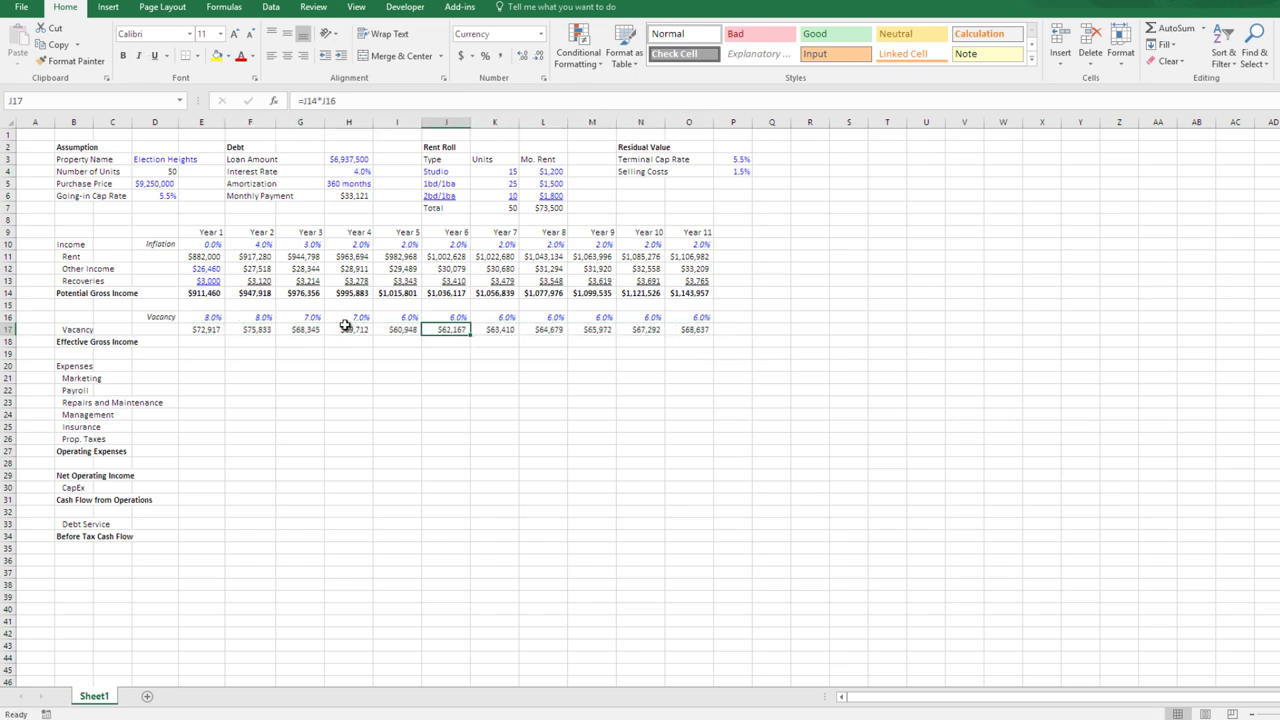
{"action": "key", "text": "Left"}
{"action": "key", "text": "Left"}
{"action": "key", "text": "Left"}
{"action": "key", "text": "Left"}
{"action": "key", "text": "Left"}
{"action": "key", "text": "Left"}
{"action": "key", "text": "Down"}
{"action": "key", "text": "Right"}
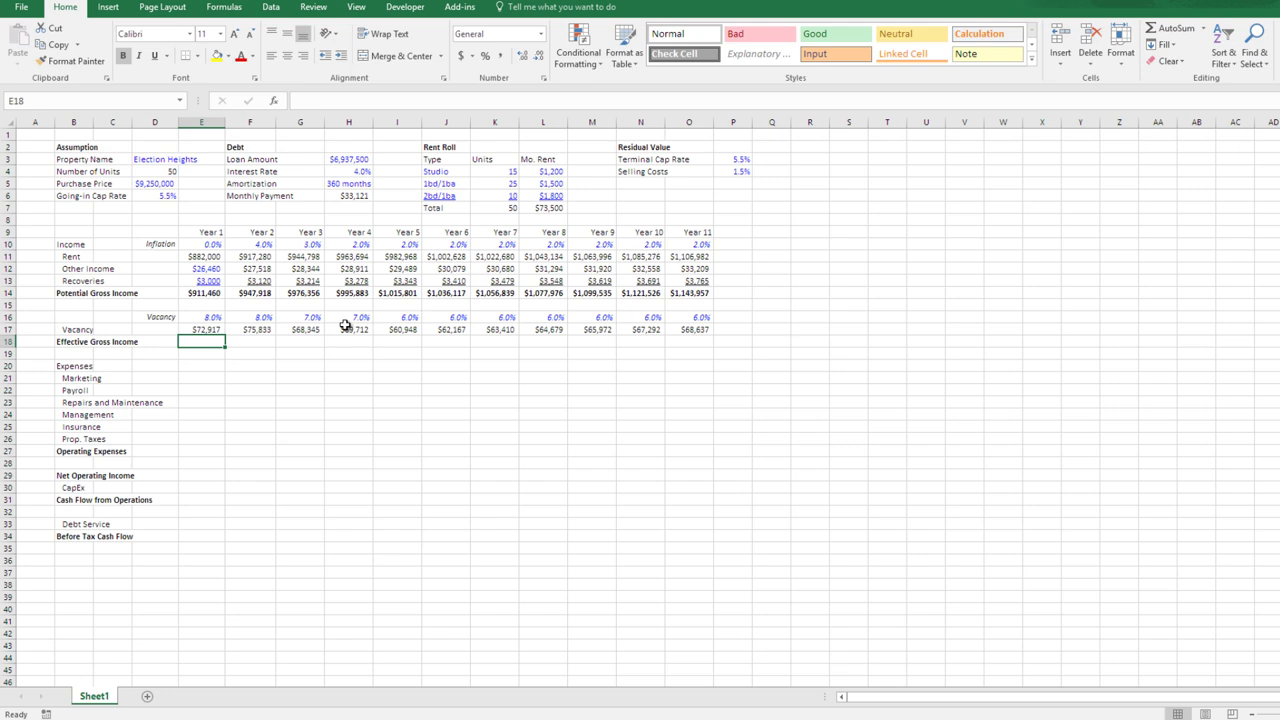
{"action": "type", "text": "="}
{"action": "key", "text": "Up"}
{"action": "key", "text": "Up"}
{"action": "key", "text": "Up"}
{"action": "key", "text": "Up"}
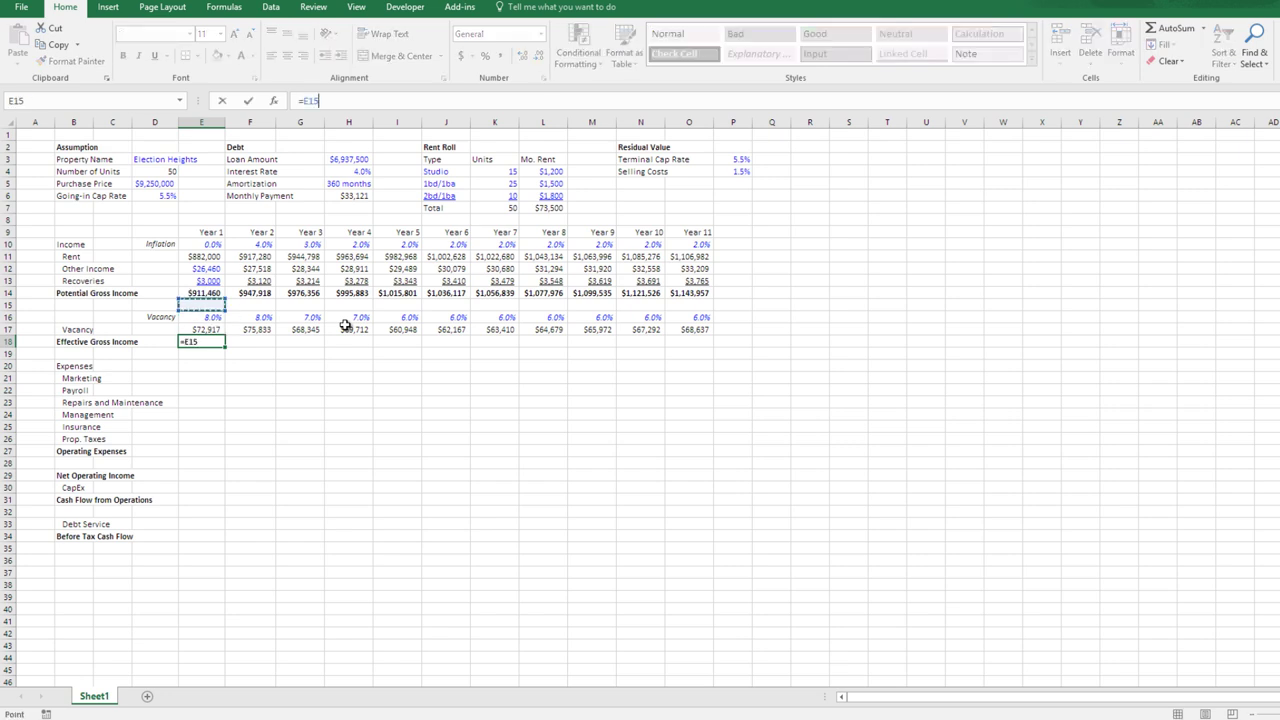
{"action": "type", "text": "-"}
{"action": "key", "text": "Up"}
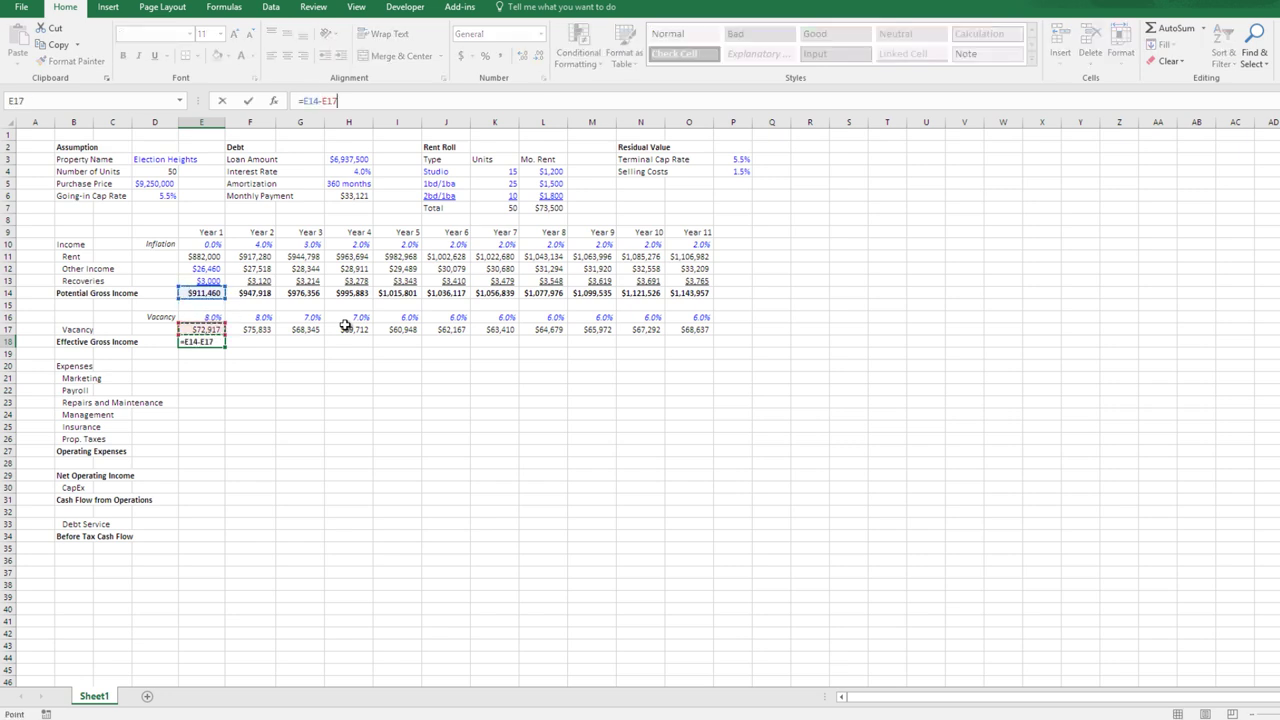
{"action": "key", "text": "Return"}
- Underline the Year 1 vacancy amount and copy E17:E18 to Years 2 through 11 in F17:O18
{"action": "key", "text": "Up"}
{"action": "key", "text": "Up"}
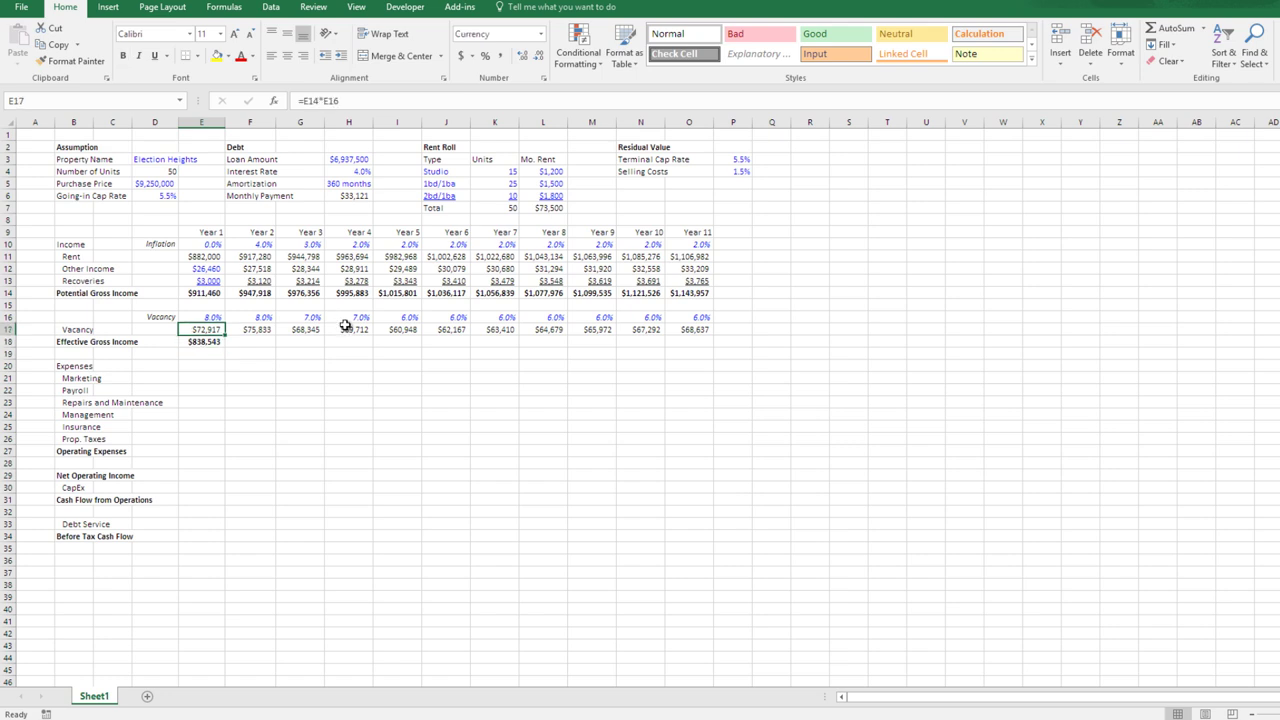
{"action": "key", "text": "ctrl+u"}
{"action": "key", "text": "shift+Down"}
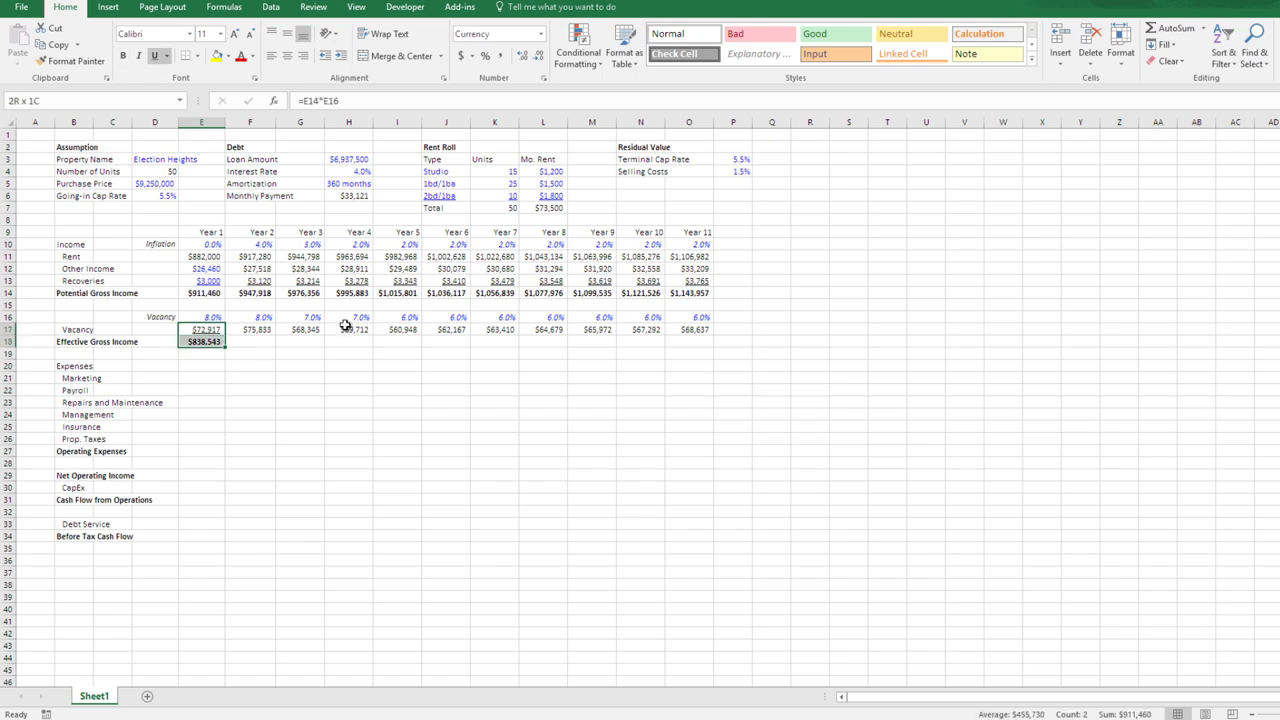
{"action": "key", "text": "ctrl+c"}
{"action": "key", "text": "Right"}
{"action": "key", "text": "ctrl+shift+Right"}
{"action": "key", "text": "shift+Down"}
{"action": "key", "text": "ctrl+v"}
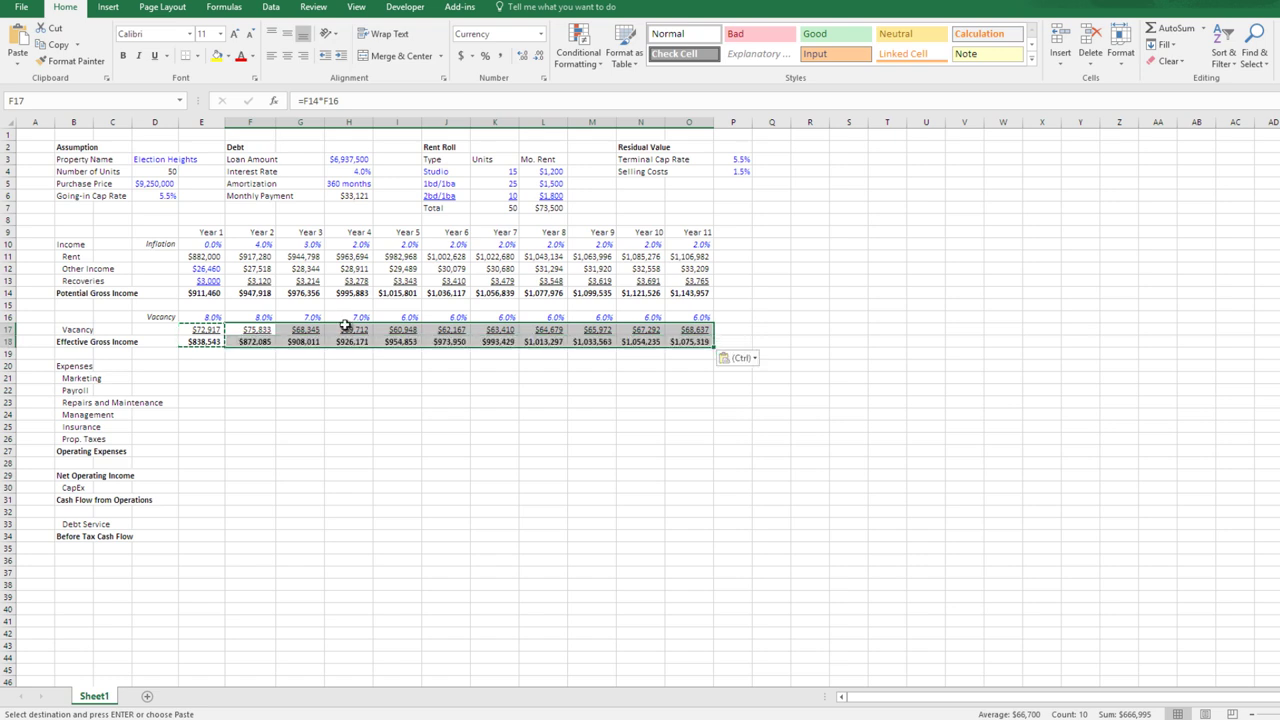
{"action": "key", "text": "Escape"}
- Copy the inflation label and yearly rates from D10:O10 to the Expenses row, starting at D20
{"action": "key", "text": "Left"}
{"action": "key", "text": "Down"}
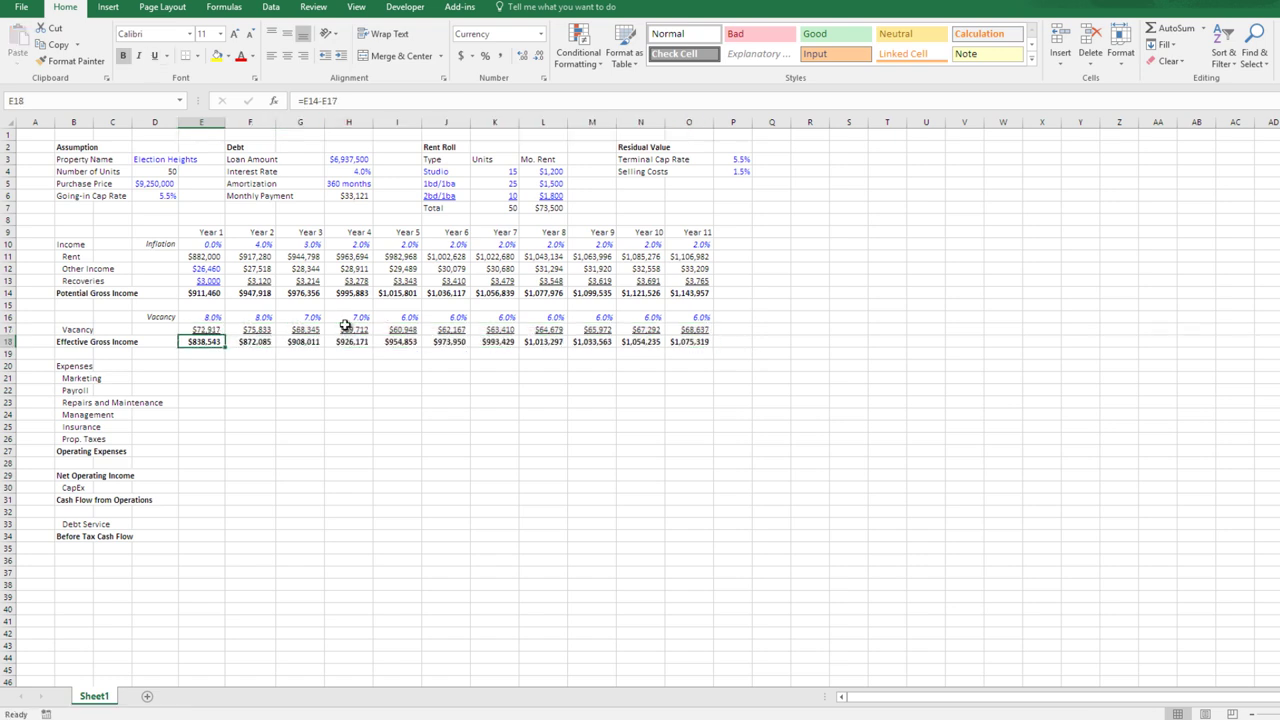
{"action": "key", "text": "Up"}
{"action": "key", "text": "Up"}
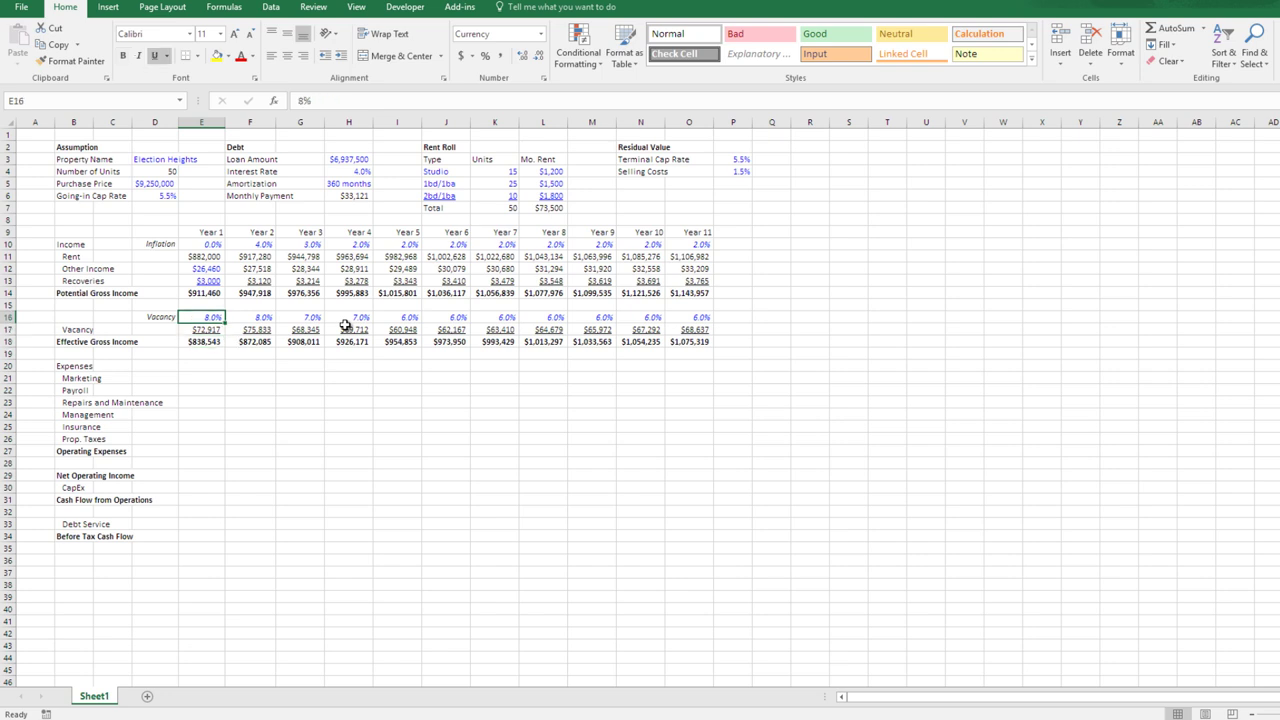
{"action": "key", "text": "Left"}
{"action": "key", "text": "Up"}
{"action": "key", "text": "Up"}
{"action": "key", "text": "Up"}
{"action": "key", "text": "Up"}
{"action": "key", "text": "Up"}
{"action": "key", "text": "Up"}
{"action": "key", "text": "ctrl+shift+Right"}
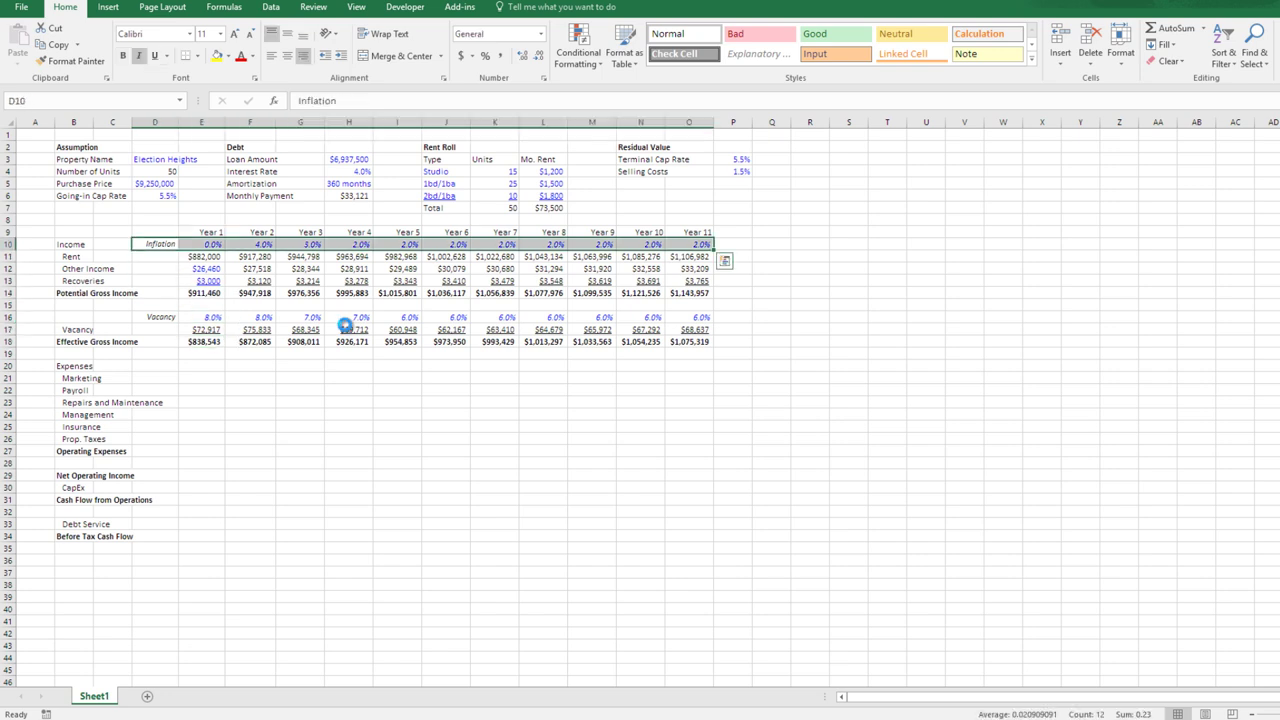
{"action": "key", "text": "ctrl+c"}
{"action": "key", "text": "Down"}
{"action": "key", "text": "Down"}
{"action": "key", "text": "Down"}
{"action": "key", "text": "Down"}
{"action": "key", "text": "Down"}
{"action": "key", "text": "Down"}
{"action": "key", "text": "Down"}
{"action": "key", "text": "Down"}
{"action": "key", "text": "Down"}
{"action": "key", "text": "Down"}
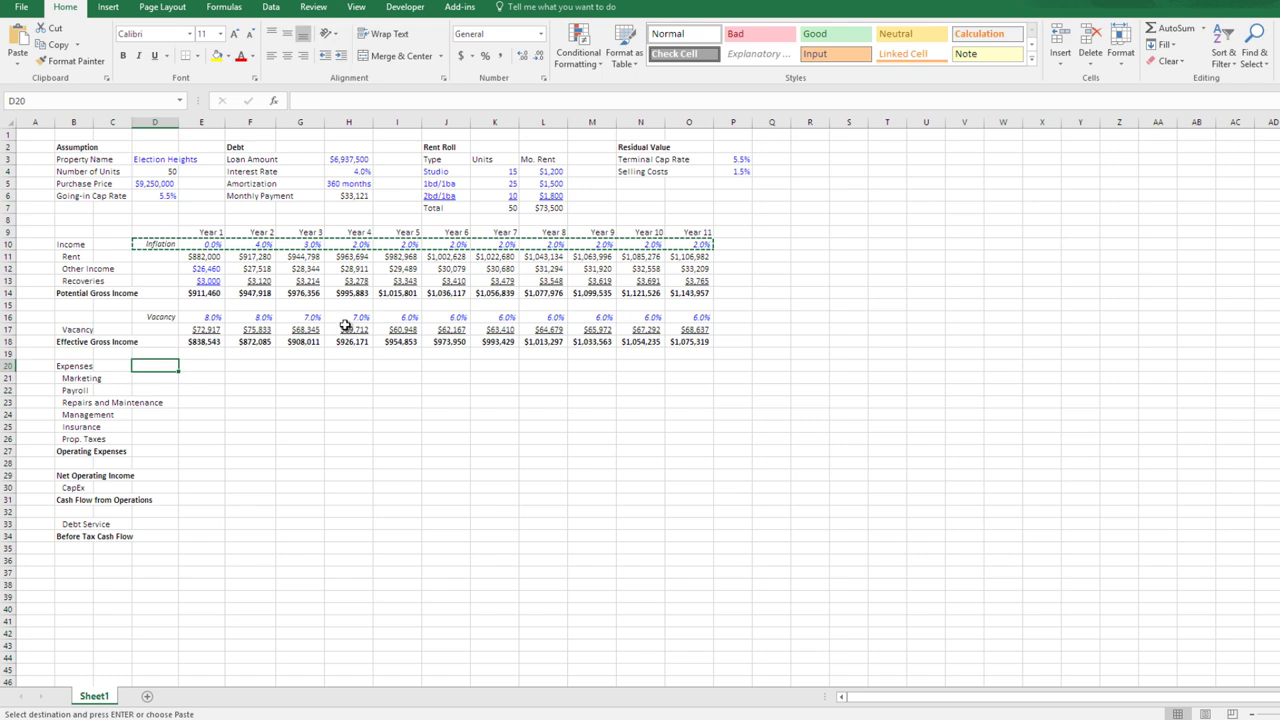
{"action": "key", "text": "ctrl+v"}
- Set the expense inflation in row 20 to 2% for Years 2 and 3 and 0% for Year 1
{"action": "key", "text": "Right"}
{"action": "key", "text": "Right"}
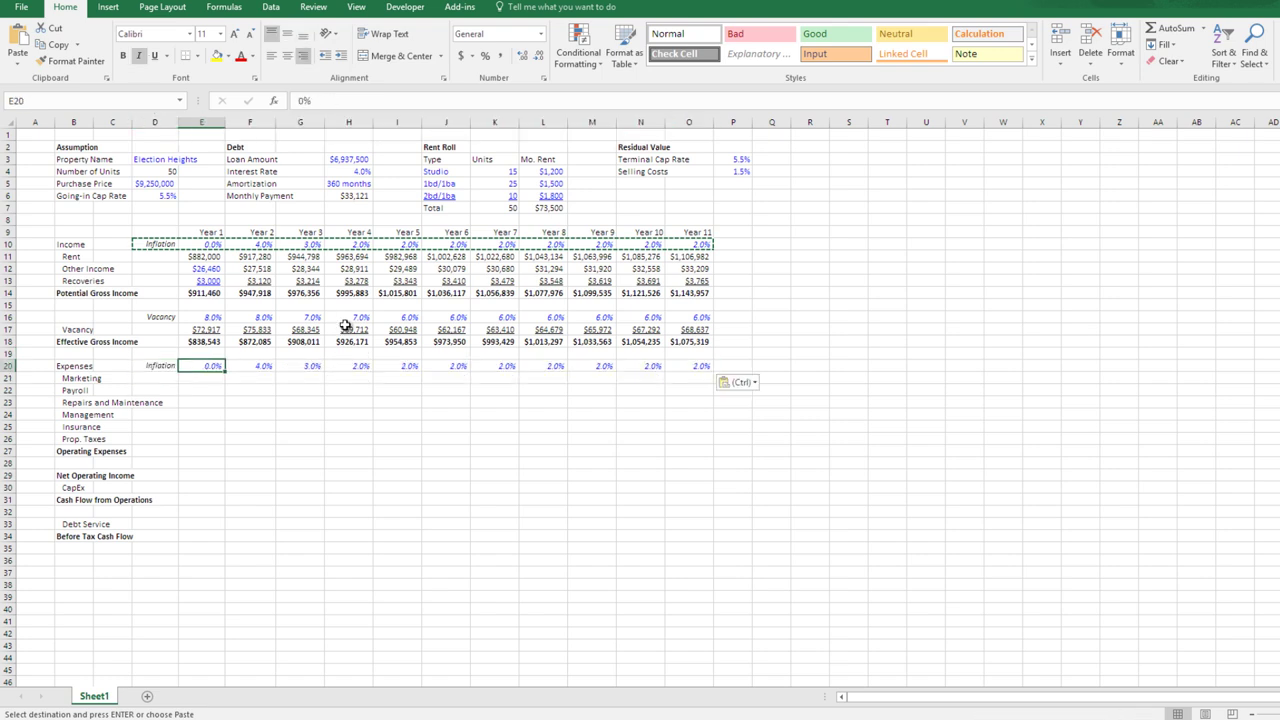
{"action": "type", "text": "2"}
{"action": "key", "text": "ctrl+Return"}
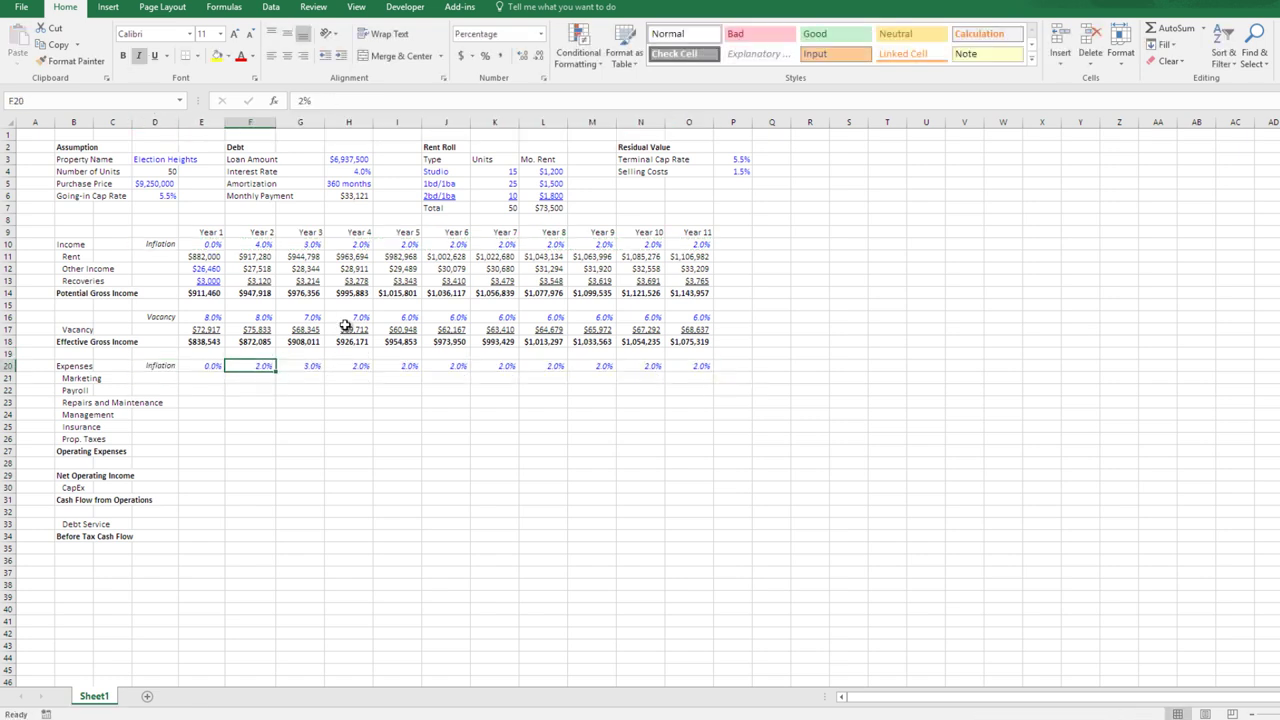
{"action": "key", "text": "shift+Right"}
{"action": "key", "text": "ctrl+r"}
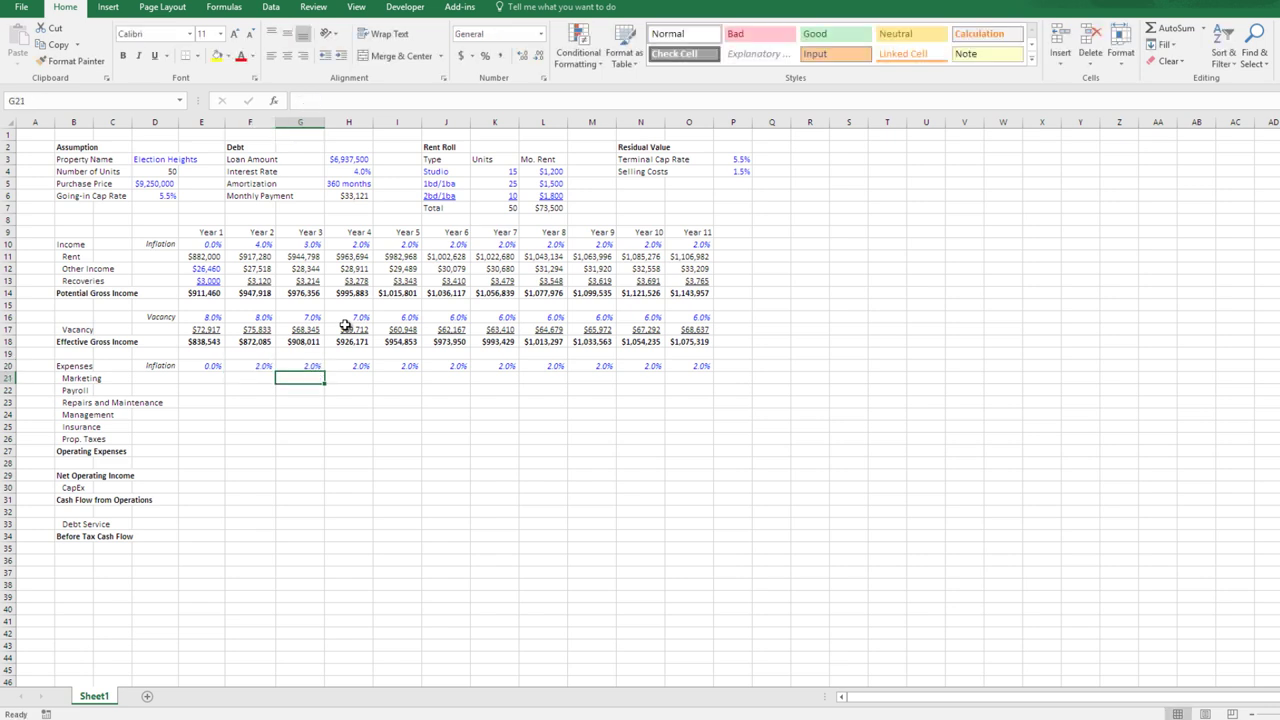
{"action": "key", "text": "shift+Left"}
{"action": "key", "text": "Left"}
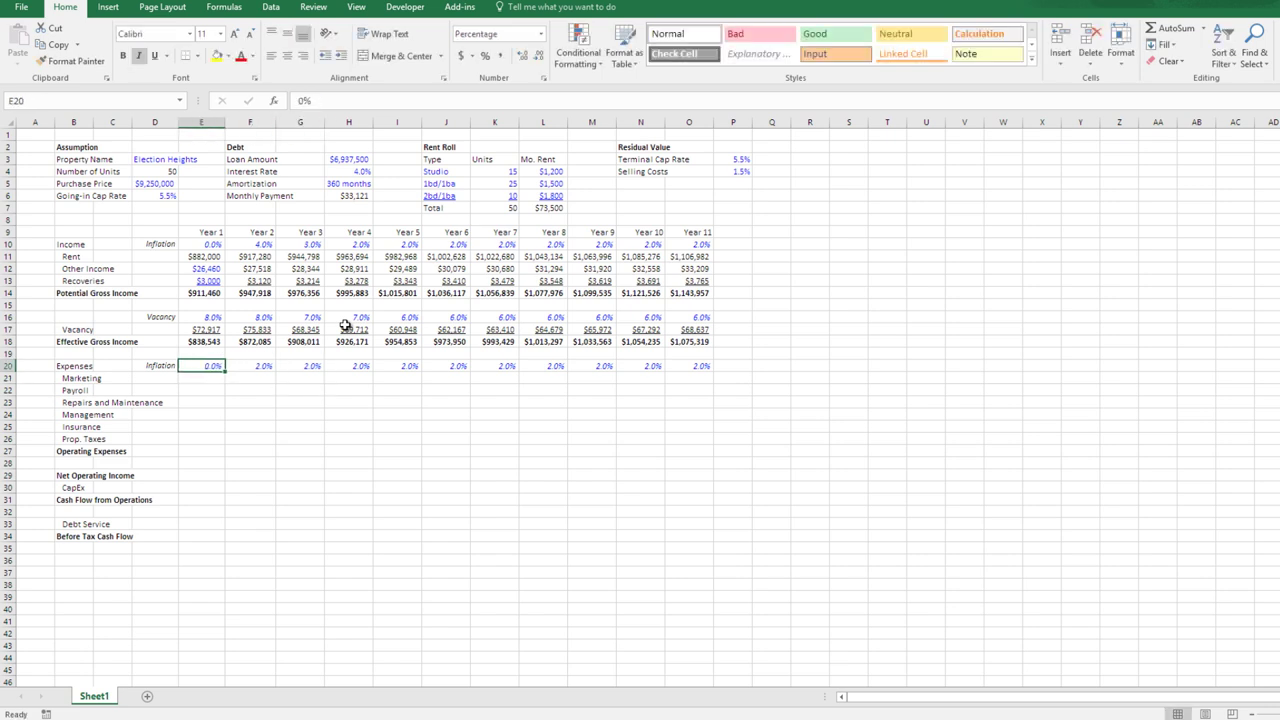
{"action": "type", "text": "0"}
{"action": "key", "text": "Right"}
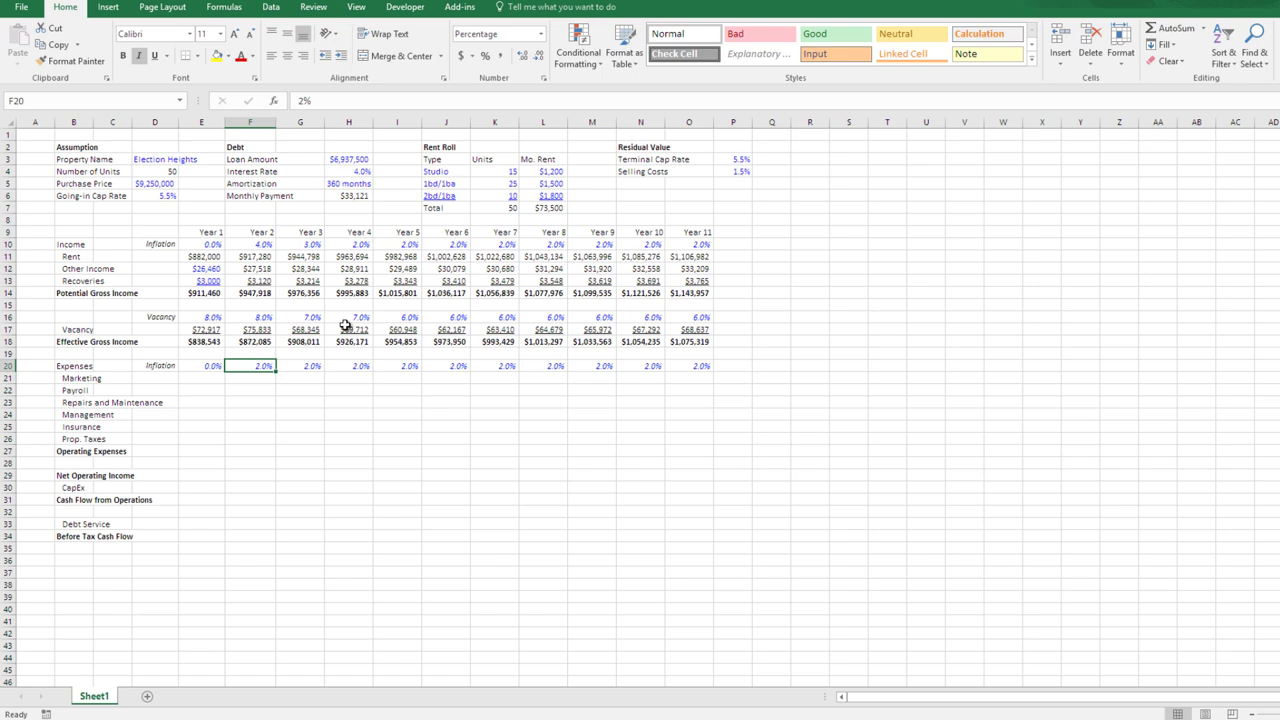
- Copy the Year 3 expense inflation rate from G20 to Years 4 through 11 in H20:O20
{"action": "key", "text": "Right"}
{"action": "key", "text": "ctrl+c"}
{"action": "key", "text": "Right"}
{"action": "key", "text": "ctrl+shift+Right"}
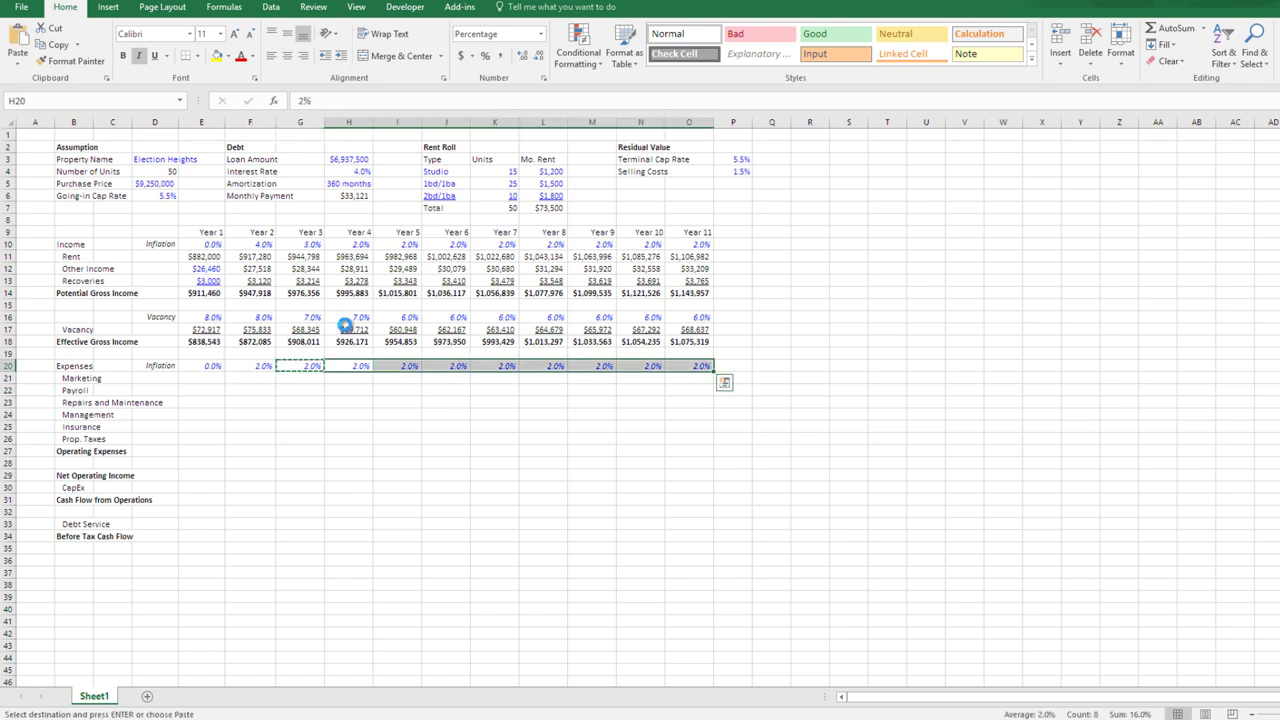
{"action": "key", "text": "Return"}
- Format the Year 1 expense cells E21:E26 as currency without decimals, in blue font
{"action": "key", "text": "Left"}
{"action": "key", "text": "Left"}
{"action": "key", "text": "Left"}
{"action": "key", "text": "Down"}
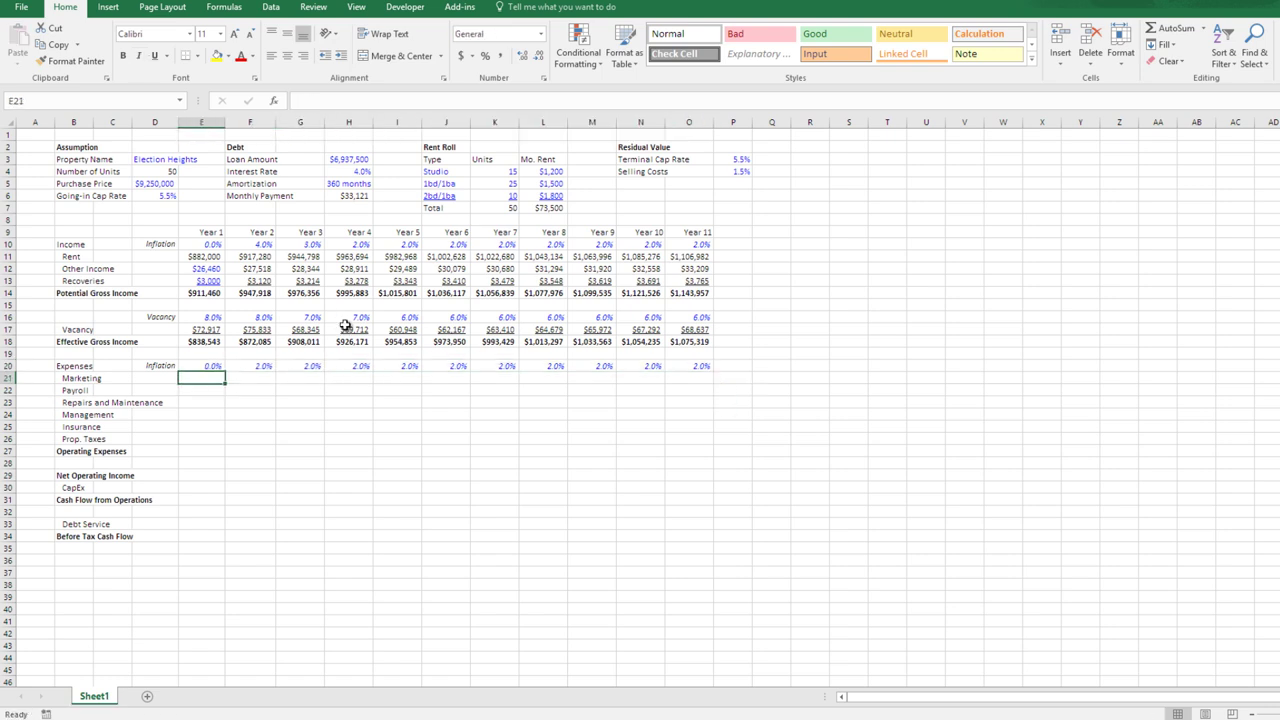
{"action": "key", "text": "shift+Down"}
{"action": "key", "text": "shift+Down"}
{"action": "key", "text": "shift+Down"}
{"action": "key", "text": "shift+Down"}
{"action": "key", "text": "shift+Down"}
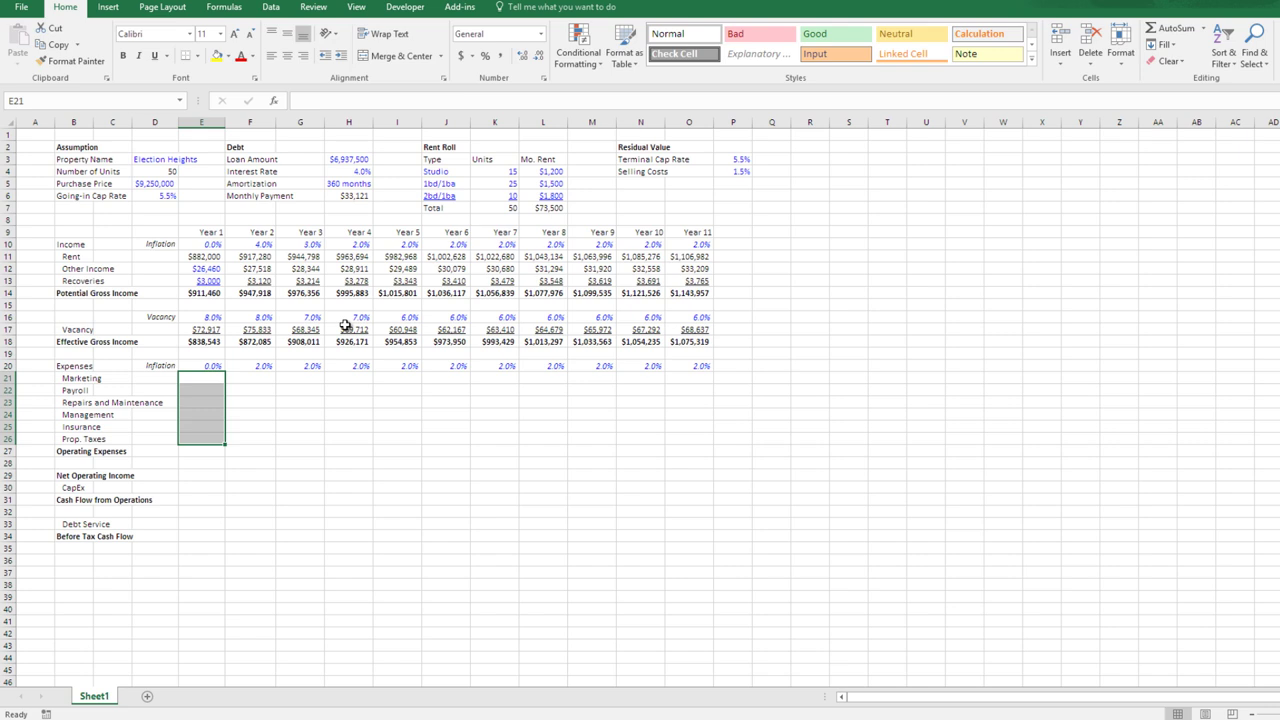
{"action": "key", "text": "ctrl+shift+4"}
{"action": "key", "text": "shift+BackSpace"}
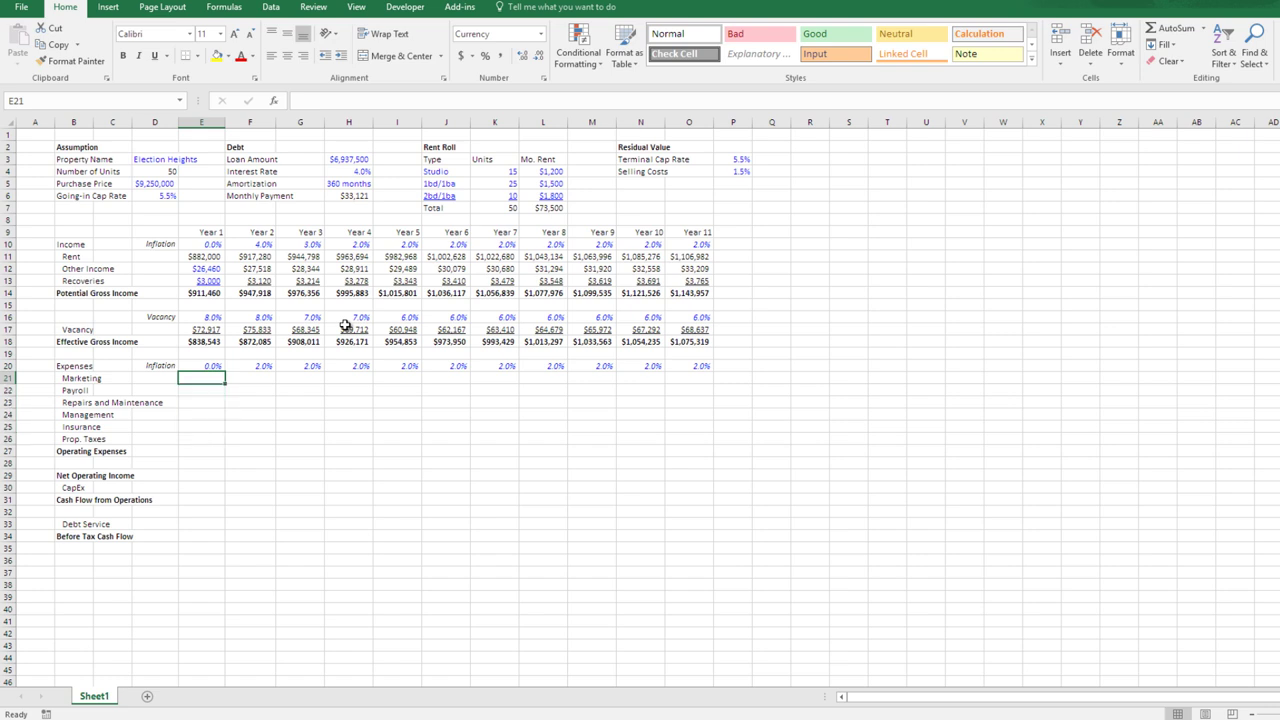
- Enter Year 1 expenses of $30,000 for Marketing, $60,000 for Payroll and $80,000 for Repairs and Maintenance
{"action": "type", "text": "3000"}
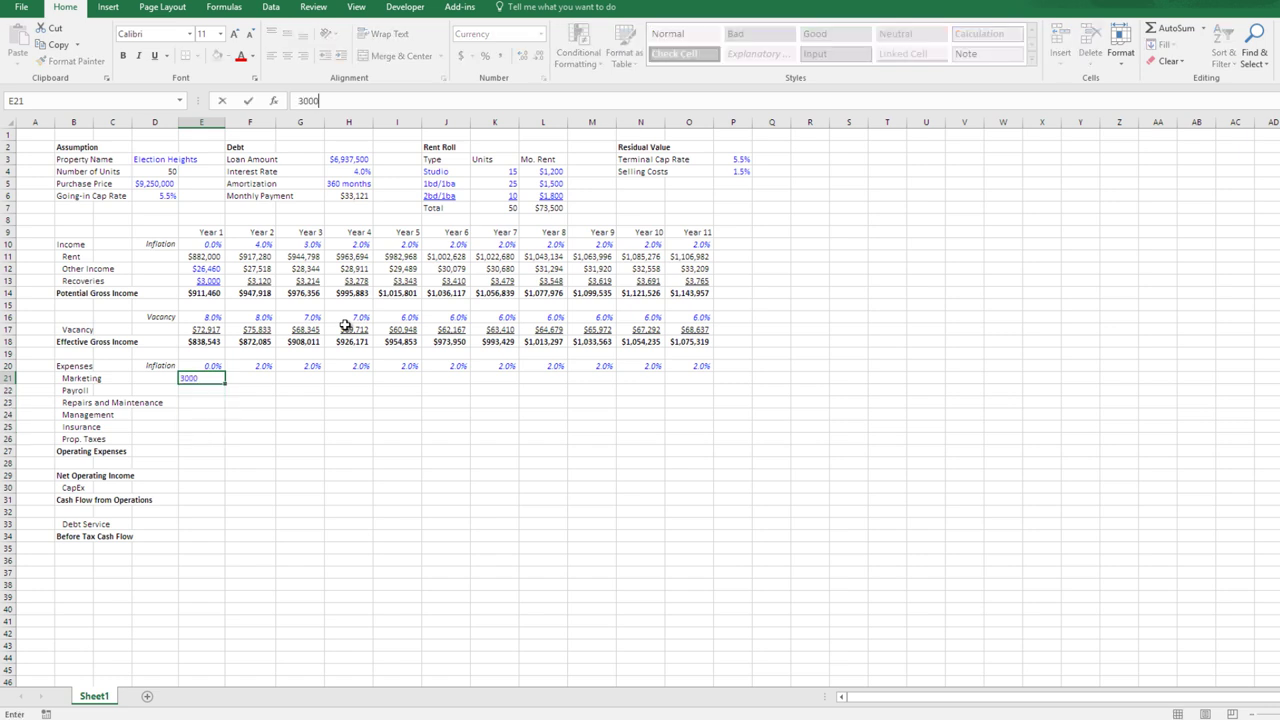
{"action": "key", "text": "Return"}
{"action": "key", "text": "Up"}
{"action": "type", "text": "30000"}
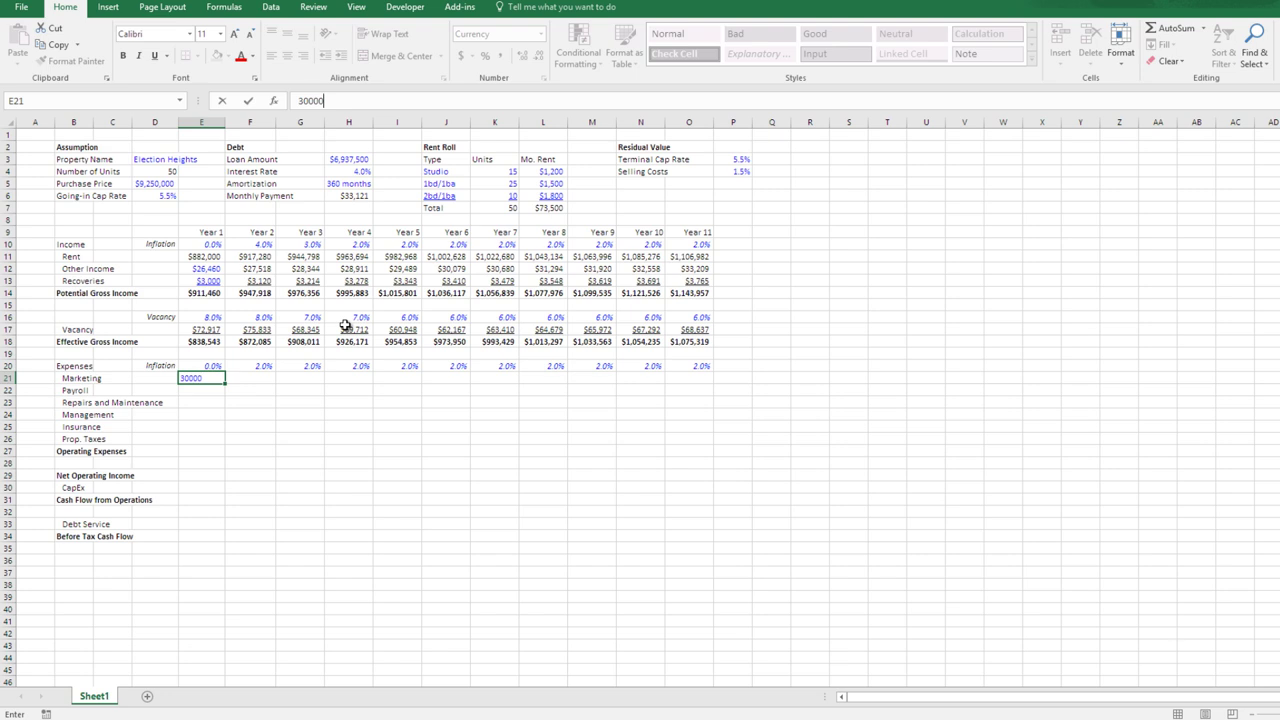
{"action": "key", "text": "Return"}
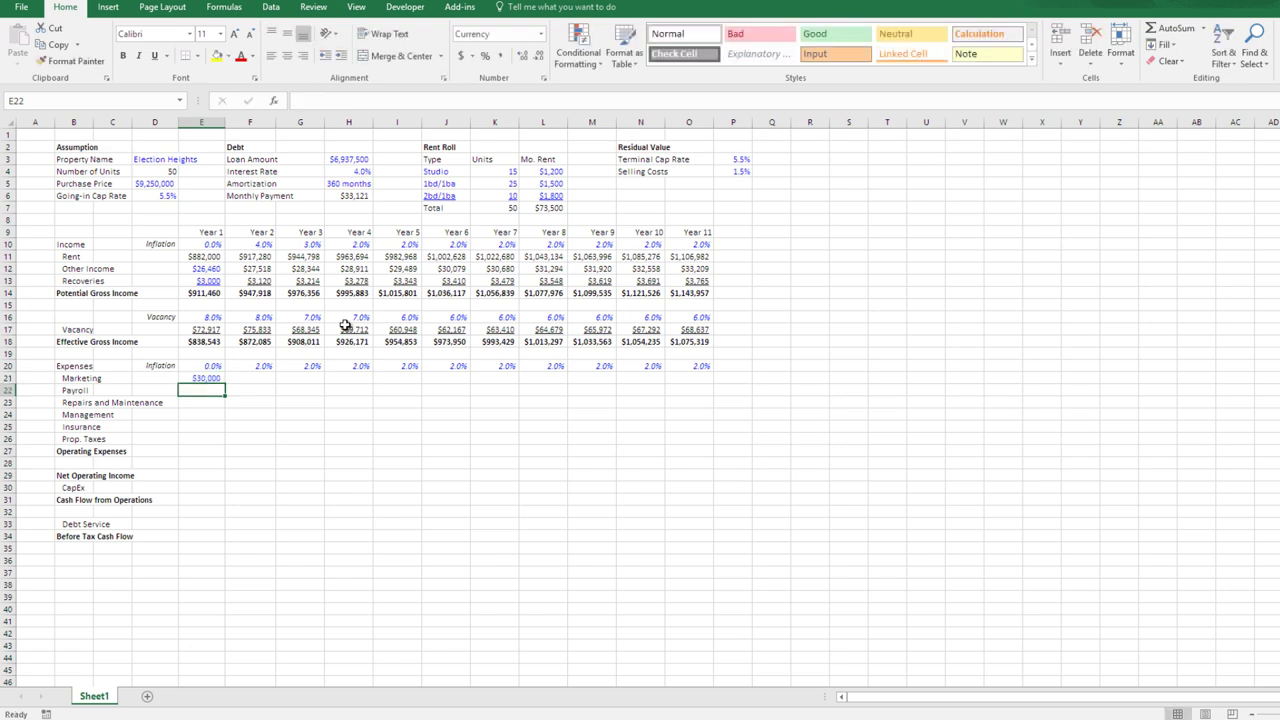
{"action": "type", "text": "60000"}
{"action": "key", "text": "Return"}
{"action": "type", "text": "80"}
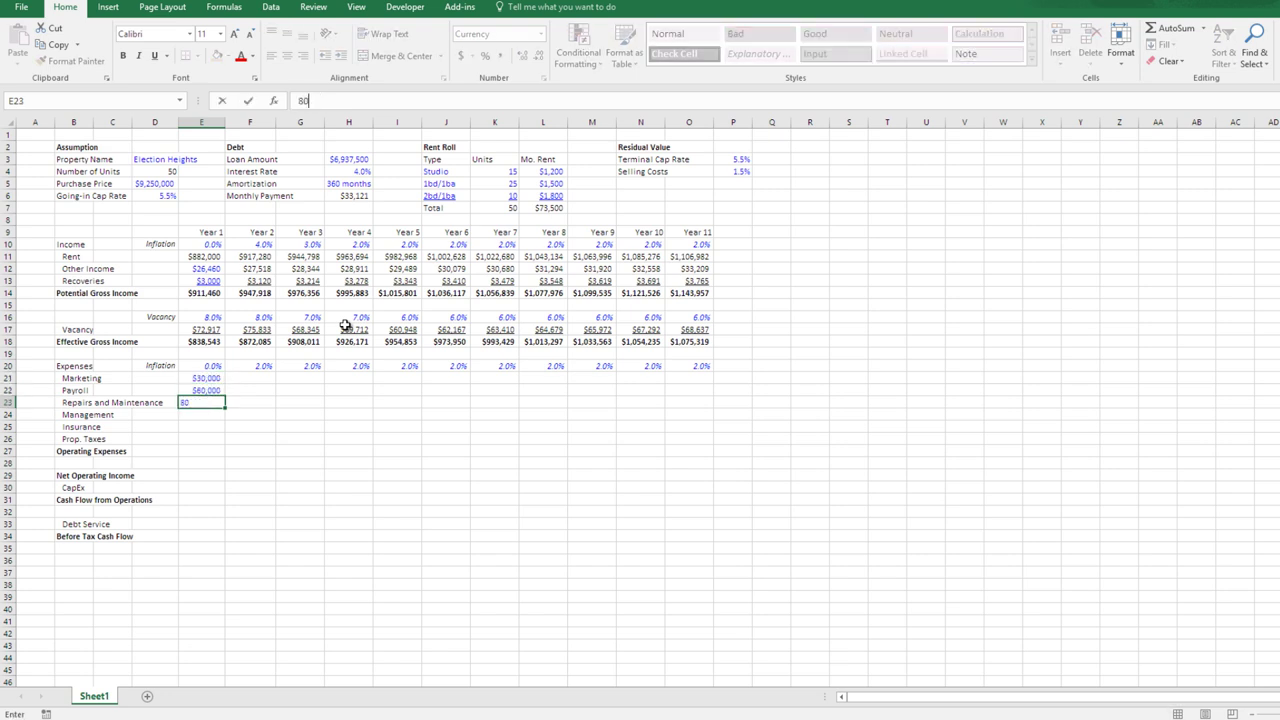
{"action": "type", "text": ",000"}
{"action": "key", "text": "Return"}
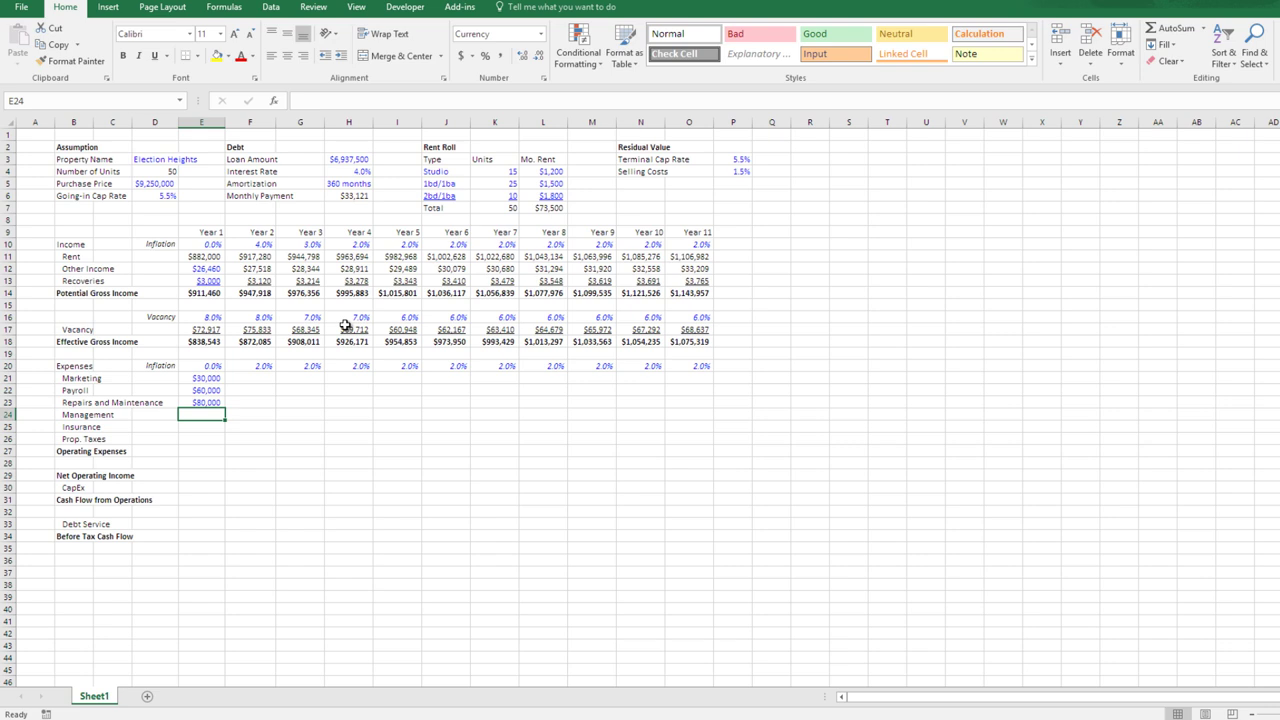
- Calculate the Year 1 Management expense in E24 as 3% of effective gross income, =E18*.03
{"action": "type", "text": "25"}
{"action": "key", "text": "Escape"}
{"action": "type", "text": "="}
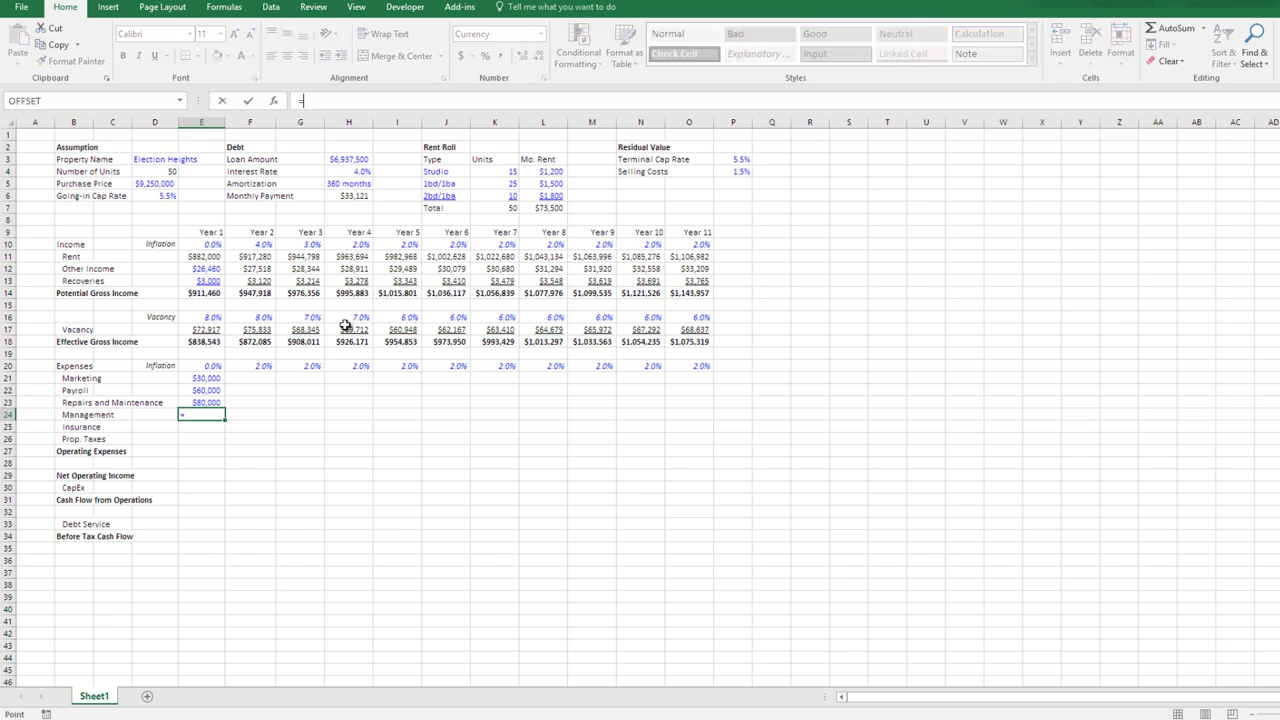
{"action": "key", "text": "Up"}
{"action": "key", "text": "Up"}
{"action": "key", "text": "Up"}
{"action": "key", "text": "Up"}
{"action": "key", "text": "Up"}
{"action": "key", "text": "Up"}
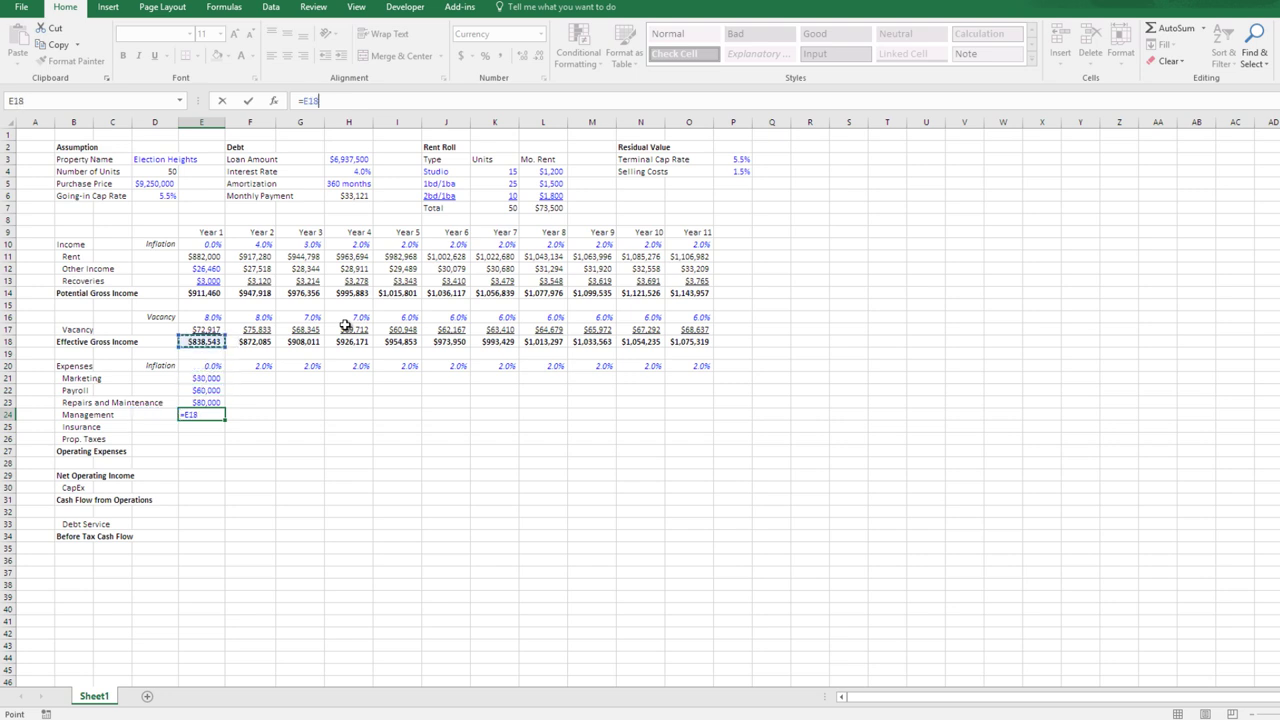
{"action": "type", "text": "*.03"}
{"action": "key", "text": "Return"}
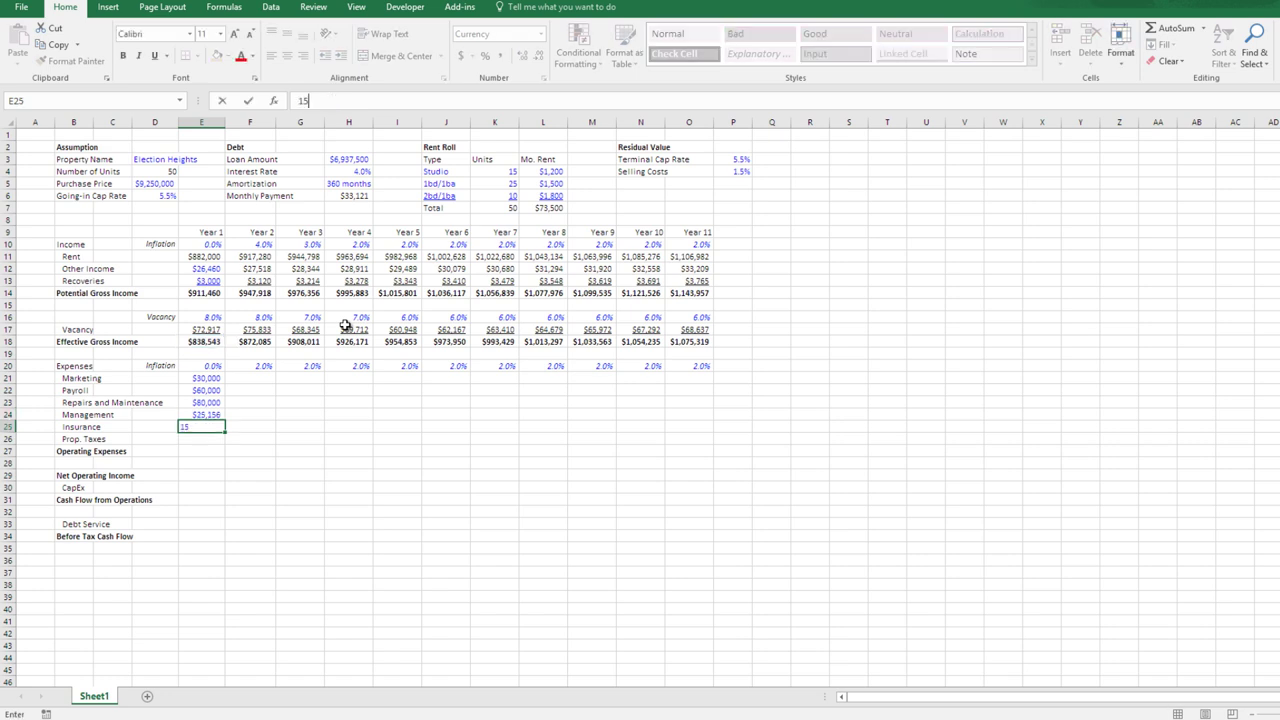
- Enter Year 1 expenses of $15,000 for Insurance and $115,000 for Prop. Taxes
{"action": "type", "text": "15000"}
{"action": "key", "text": "Return"}
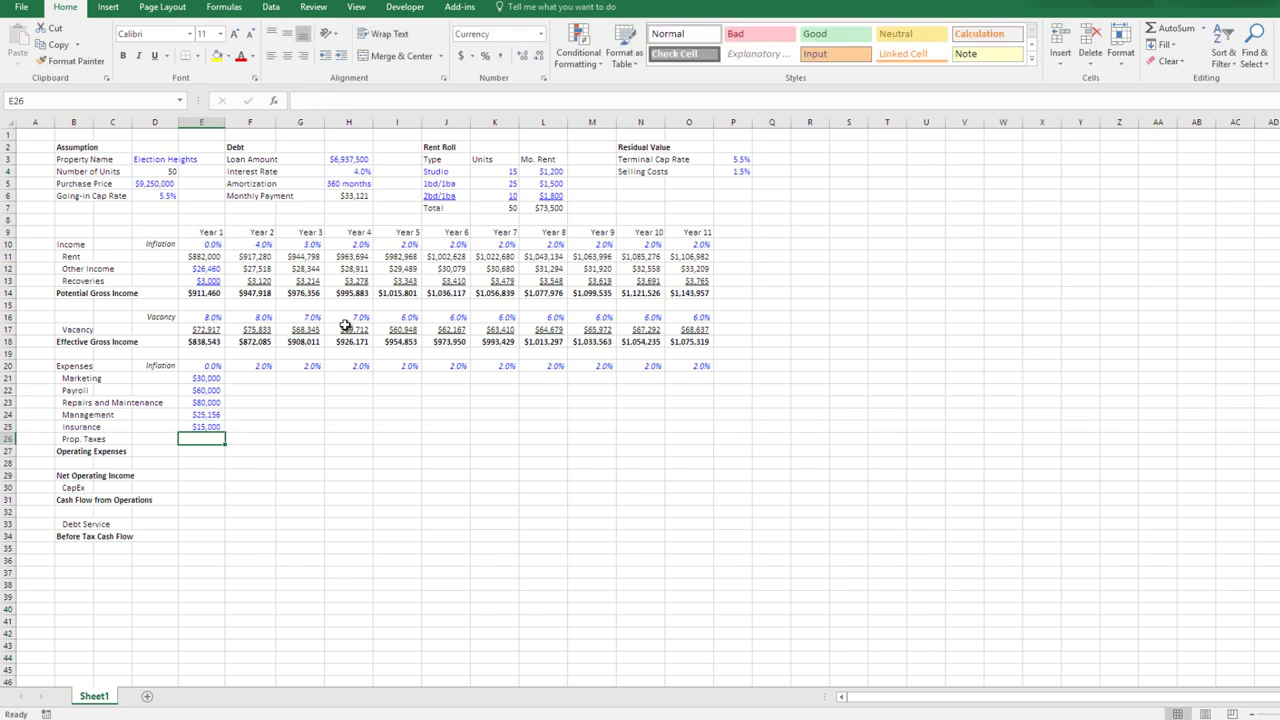
{"action": "type", "text": "115000"}
{"action": "key", "text": "Return"}
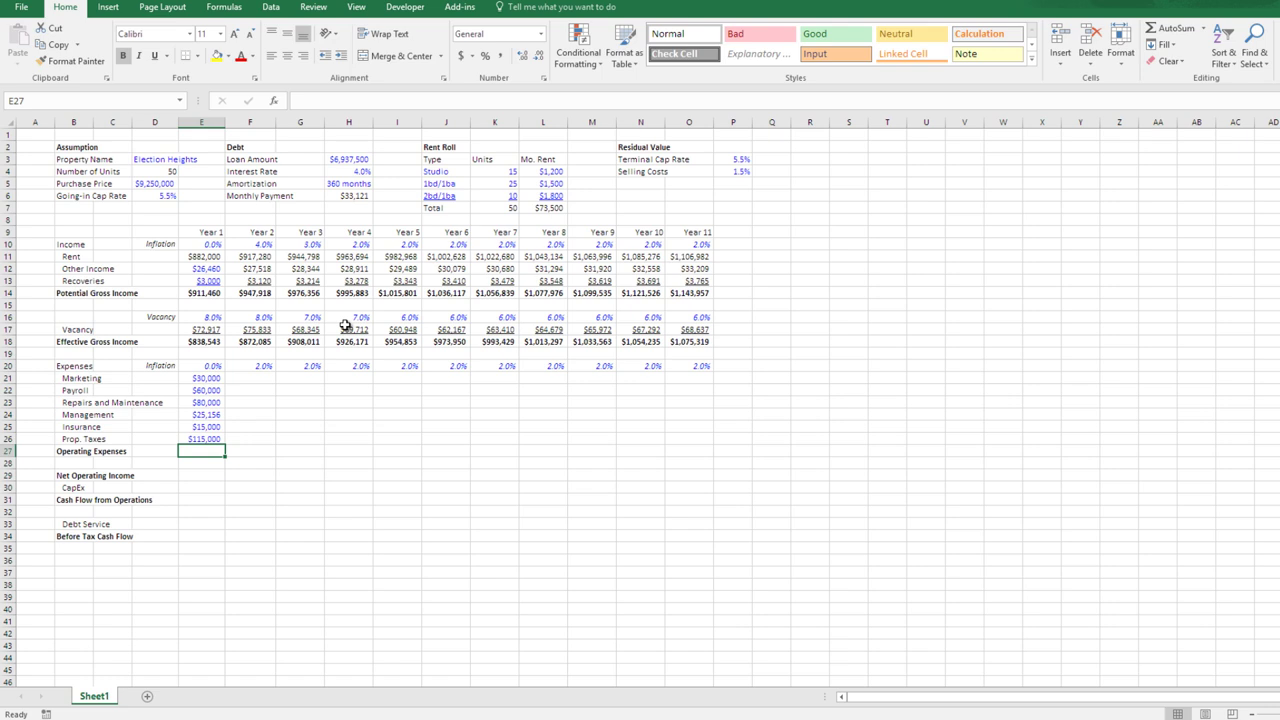
- Total the Year 1 Operating Expenses in E27 with =SUM(E21:E26)
{"action": "type", "text": "=su"}
{"action": "key", "text": "Tab"}
{"action": "key", "text": "Up"}
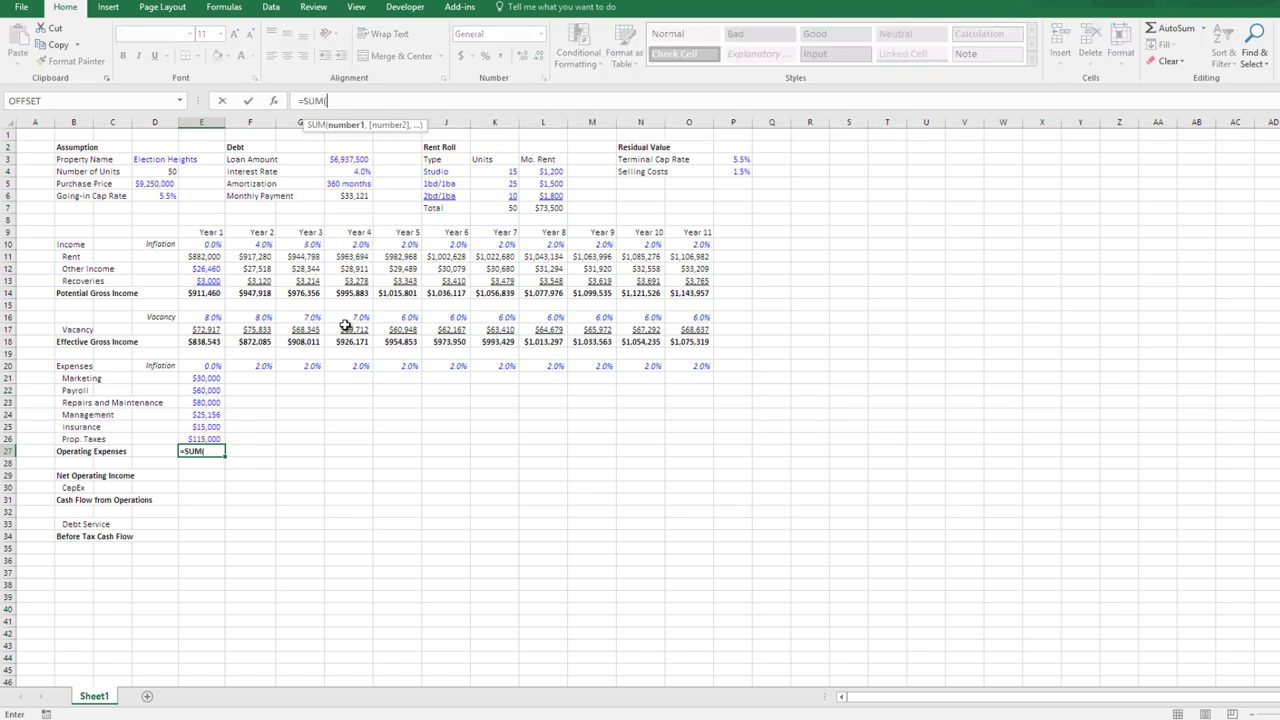
{"action": "key", "text": "shift+Up"}
{"action": "key", "text": "shift+Up"}
{"action": "key", "text": "shift+Up"}
{"action": "key", "text": "shift+Up"}
{"action": "key", "text": "shift+Up"}
{"action": "key", "text": "Return"}
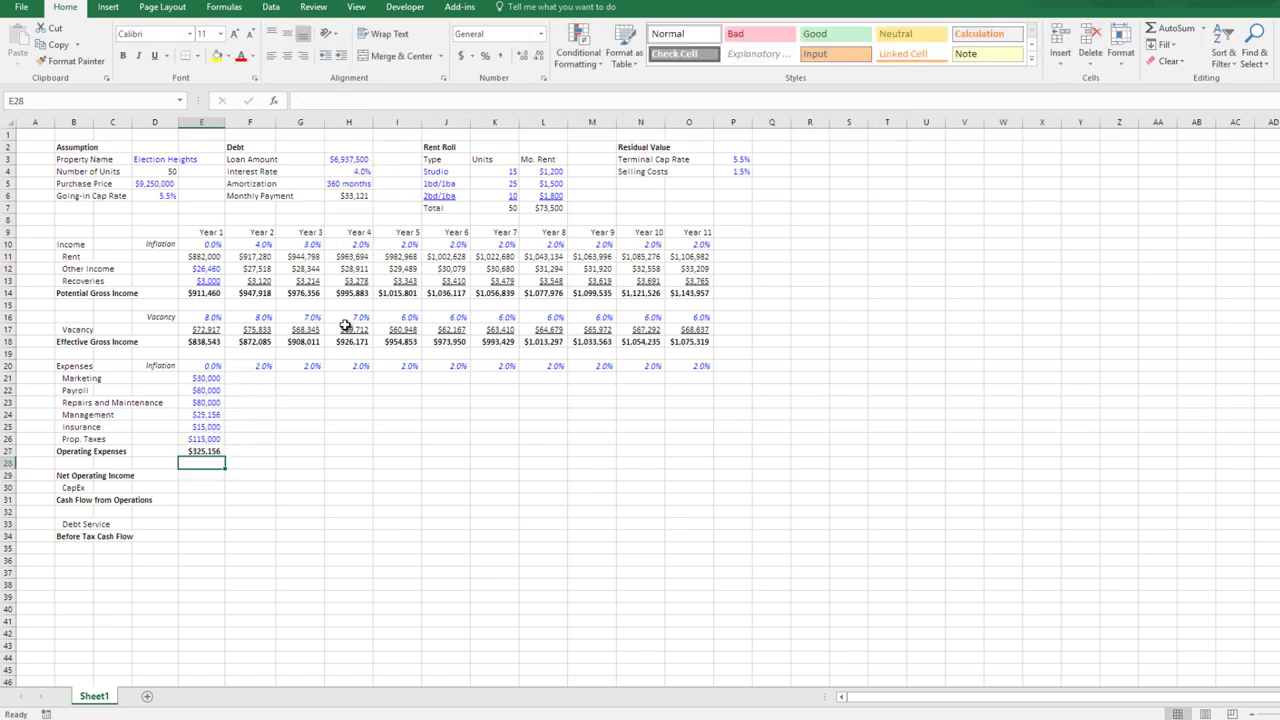
- Underline the Year 1 Prop. Taxes value in E26
{"action": "key", "text": "Up"}
{"action": "key", "text": "Up"}
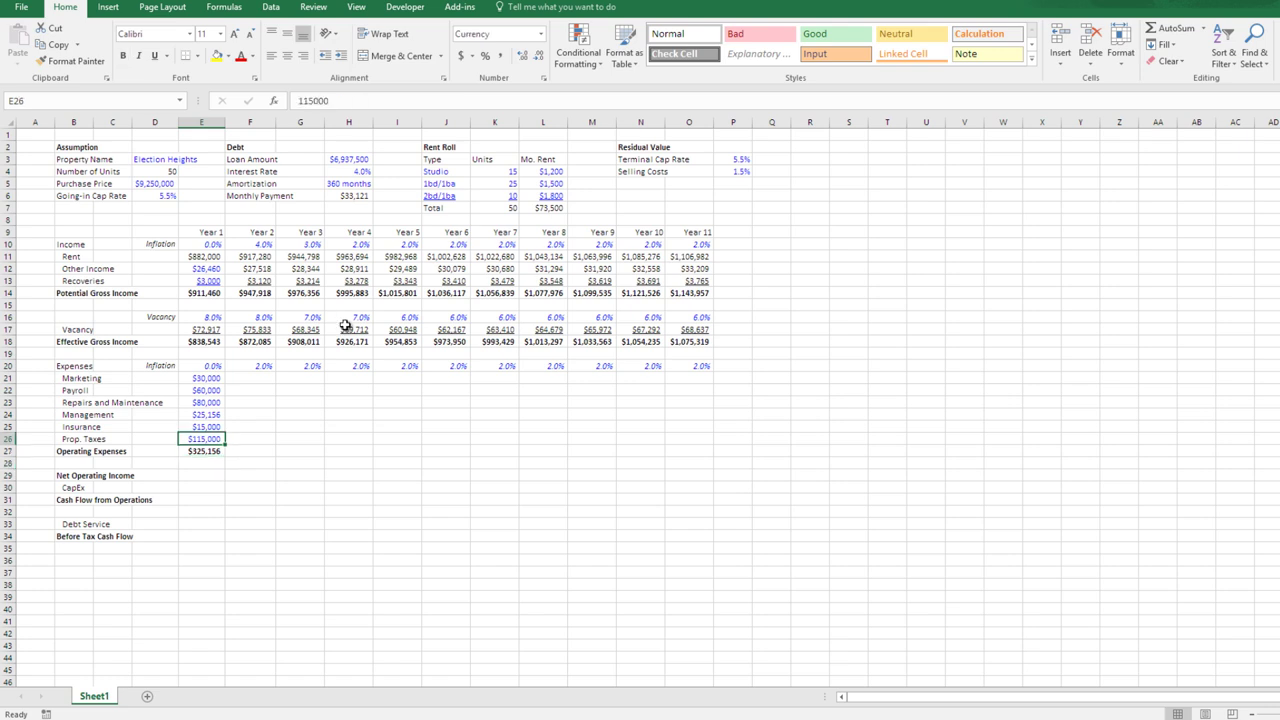
{"action": "key", "text": "ctrl+u"}
{"action": "key", "text": "Down"}
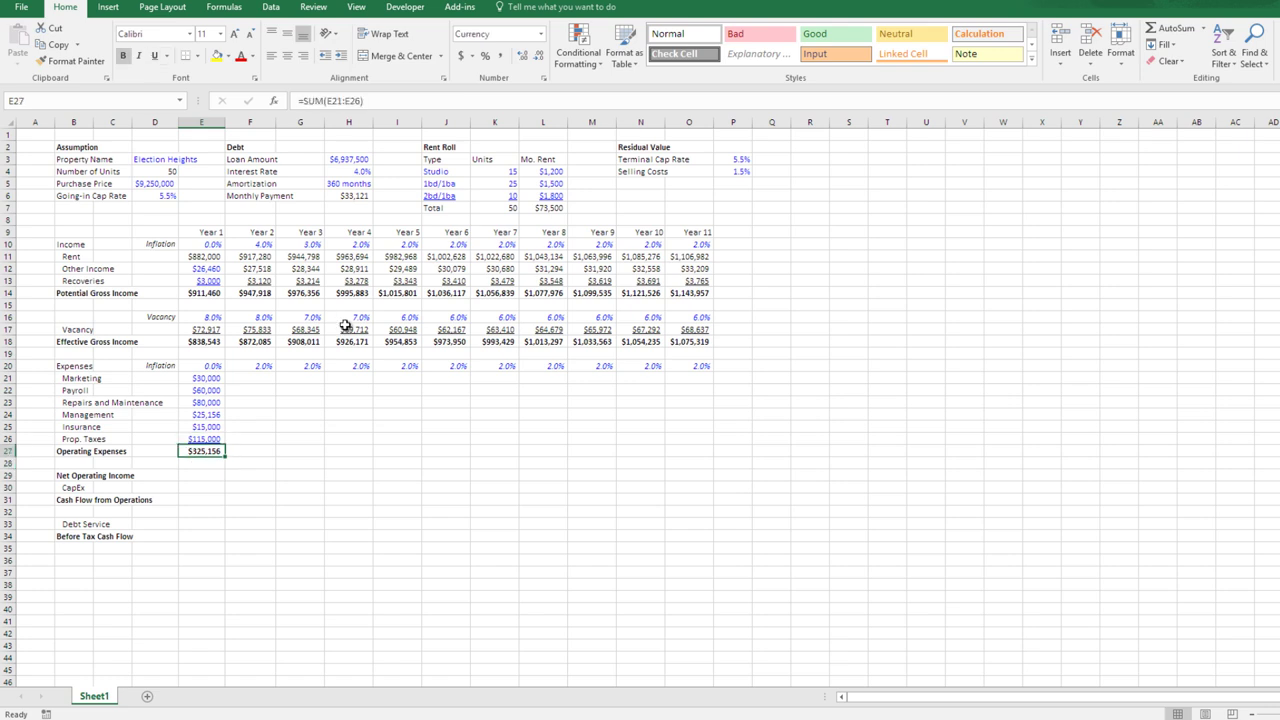
- Examine the Year 2 Rent formula in F11 to see how the inflation rate is applied
{"action": "key", "text": "Up"}
{"action": "key", "text": "Up"}
{"action": "key", "text": "Up"}
{"action": "key", "text": "Up"}
{"action": "key", "text": "Up"}
{"action": "key", "text": "Up"}
{"action": "key", "text": "Up"}
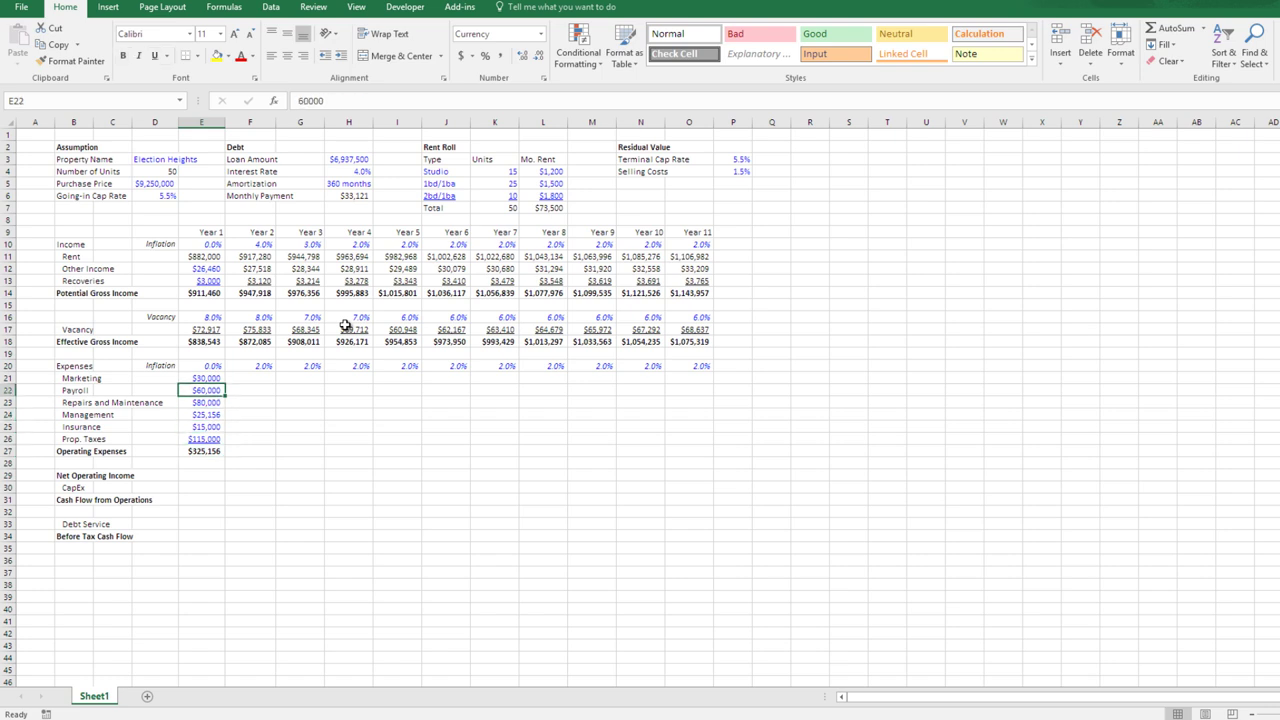
{"action": "key", "text": "Right"}
{"action": "key", "text": "Up"}
{"action": "key", "text": "Up"}
{"action": "key", "text": "Up"}
{"action": "key", "text": "Up"}
{"action": "key", "text": "Up"}
{"action": "key", "text": "Up"}
{"action": "key", "text": "Up"}
{"action": "key", "text": "Up"}
{"action": "key", "text": "Up"}
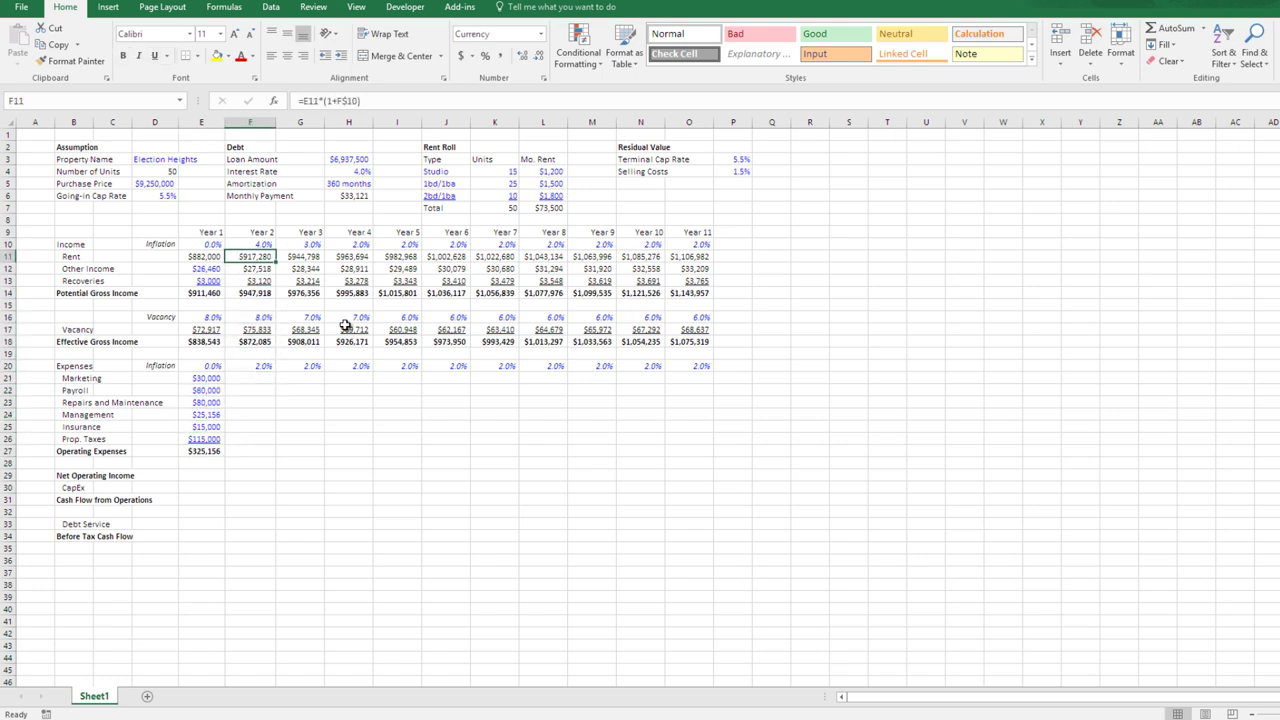
- Calculate the Year 2 Marketing expense in F21 by inflating Year 1, =E21*(1+F$20)
{"action": "key", "text": "Down"}
{"action": "key", "text": "Down"}
{"action": "key", "text": "Down"}
{"action": "key", "text": "Down"}
{"action": "key", "text": "Down"}
{"action": "key", "text": "Down"}
{"action": "key", "text": "Down"}
{"action": "key", "text": "Down"}
{"action": "key", "text": "Down"}
{"action": "key", "text": "Down"}
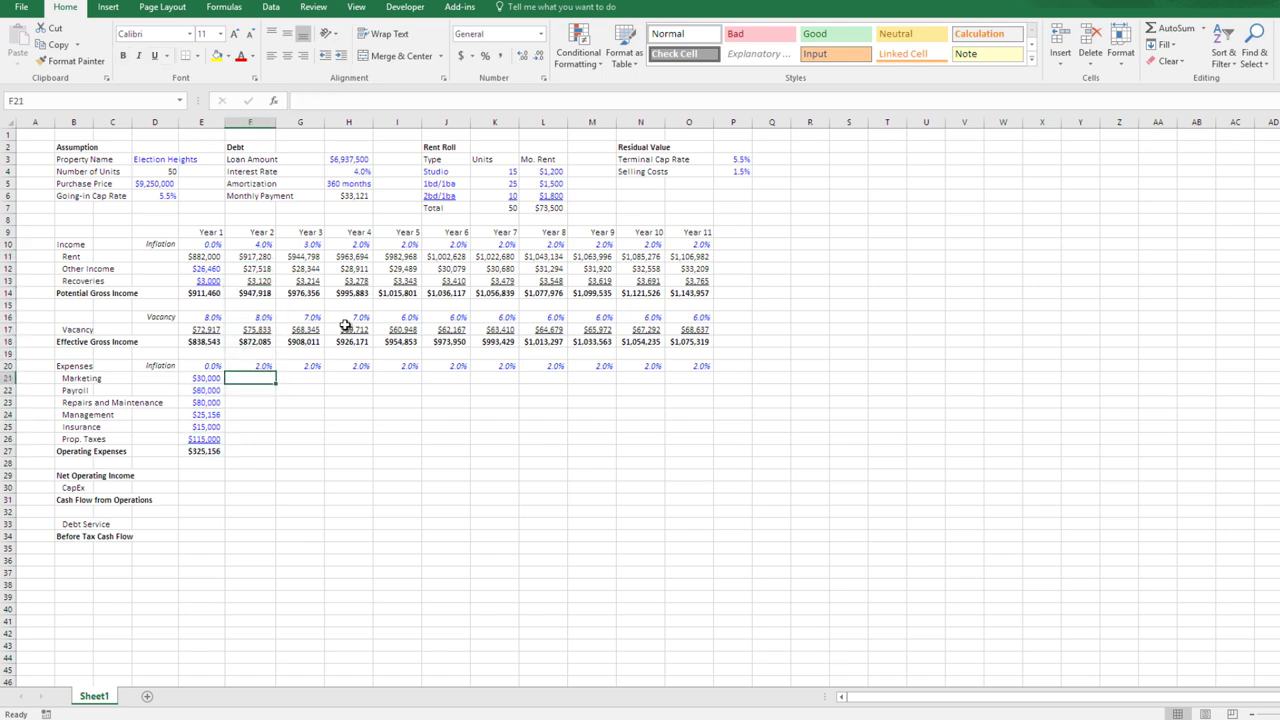
{"action": "type", "text": "="}
{"action": "key", "text": "Left"}
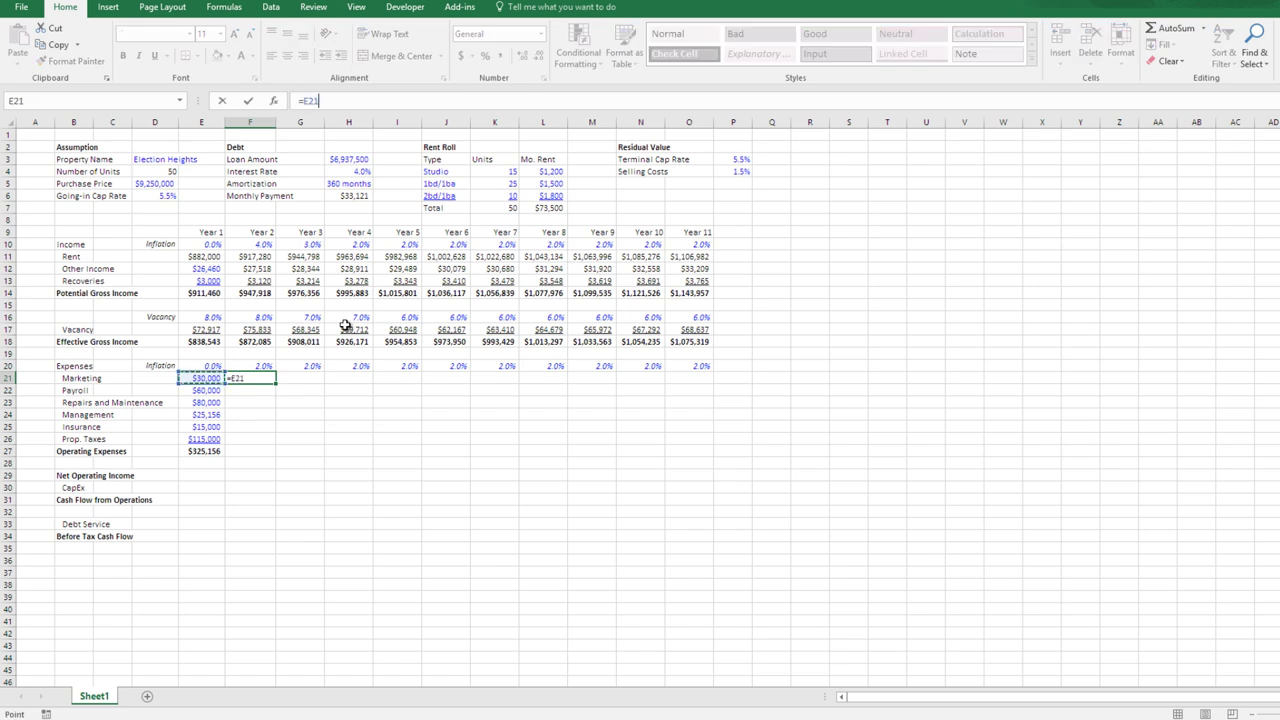
{"action": "type", "text": "*(1+"}
{"action": "key", "text": "Up"}
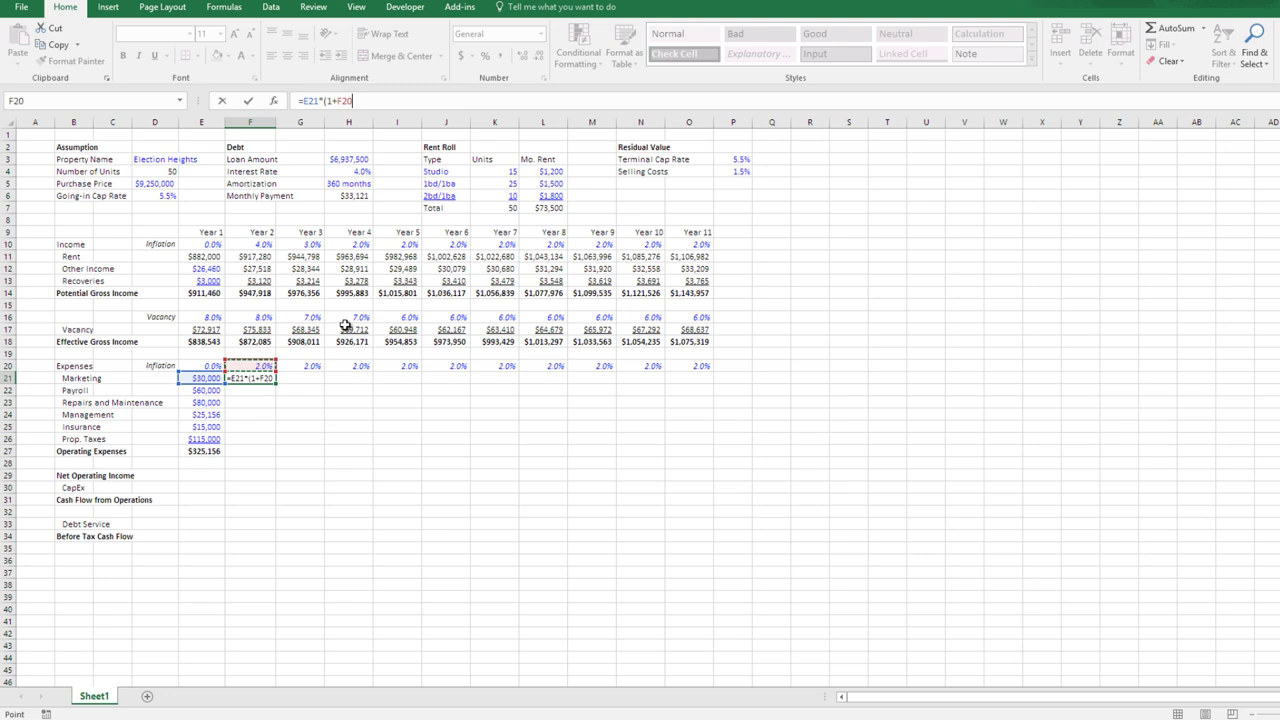
{"action": "key", "text": "F4"}
{"action": "key", "text": "F4"}
{"action": "key", "text": "Return"}
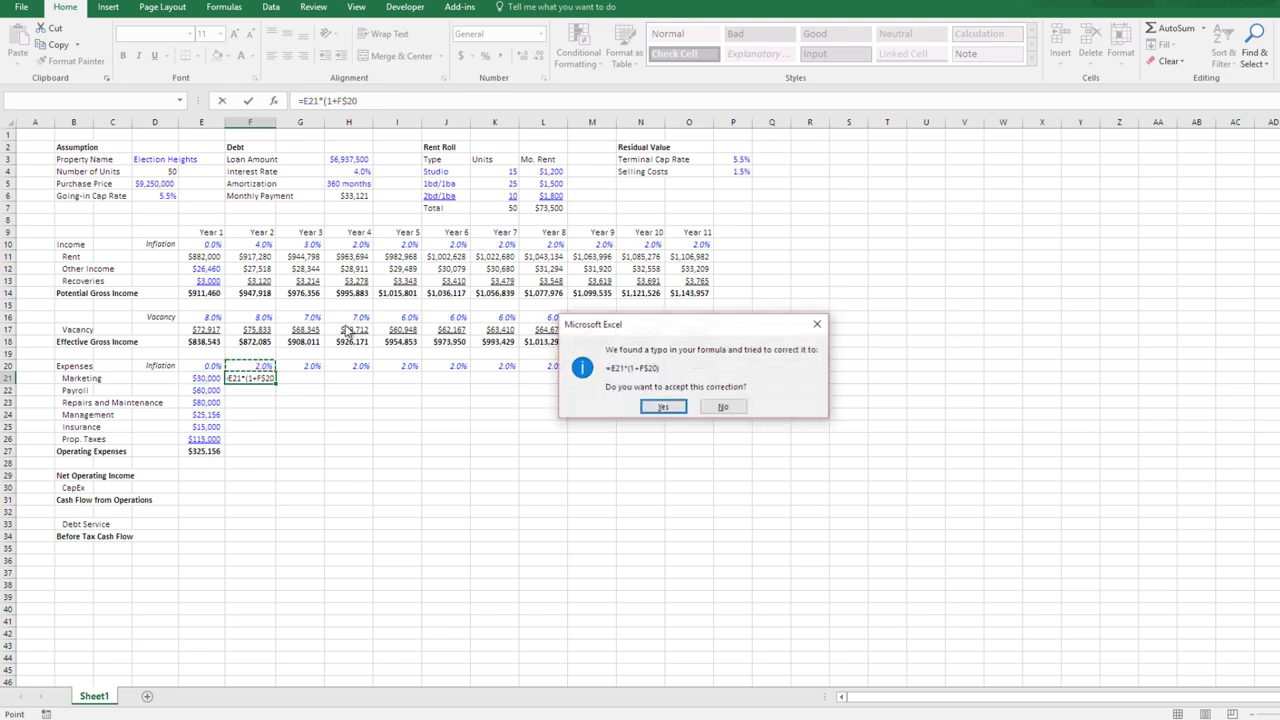
{"action": "key", "text": "Return"}
- Format F21 as currency without decimals and copy its formula down to F22:F26
{"action": "key", "text": "Up"}
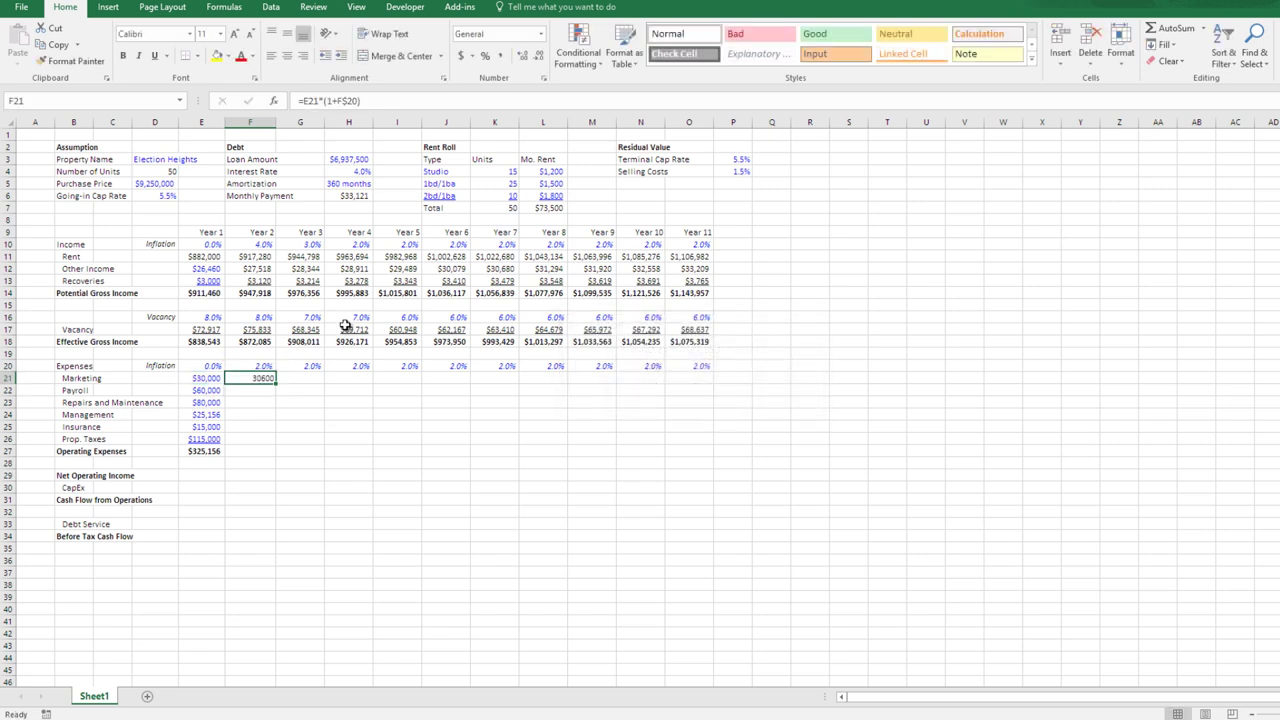
{"action": "key", "text": "ctrl+shift+4"}
{"action": "key", "text": "ctrl+c"}
{"action": "key", "text": "Down"}
{"action": "key", "text": "shift+Down"}
{"action": "key", "text": "shift+Down"}
{"action": "key", "text": "shift+Down"}
{"action": "key", "text": "shift+Down"}
{"action": "key", "text": "ctrl+v"}
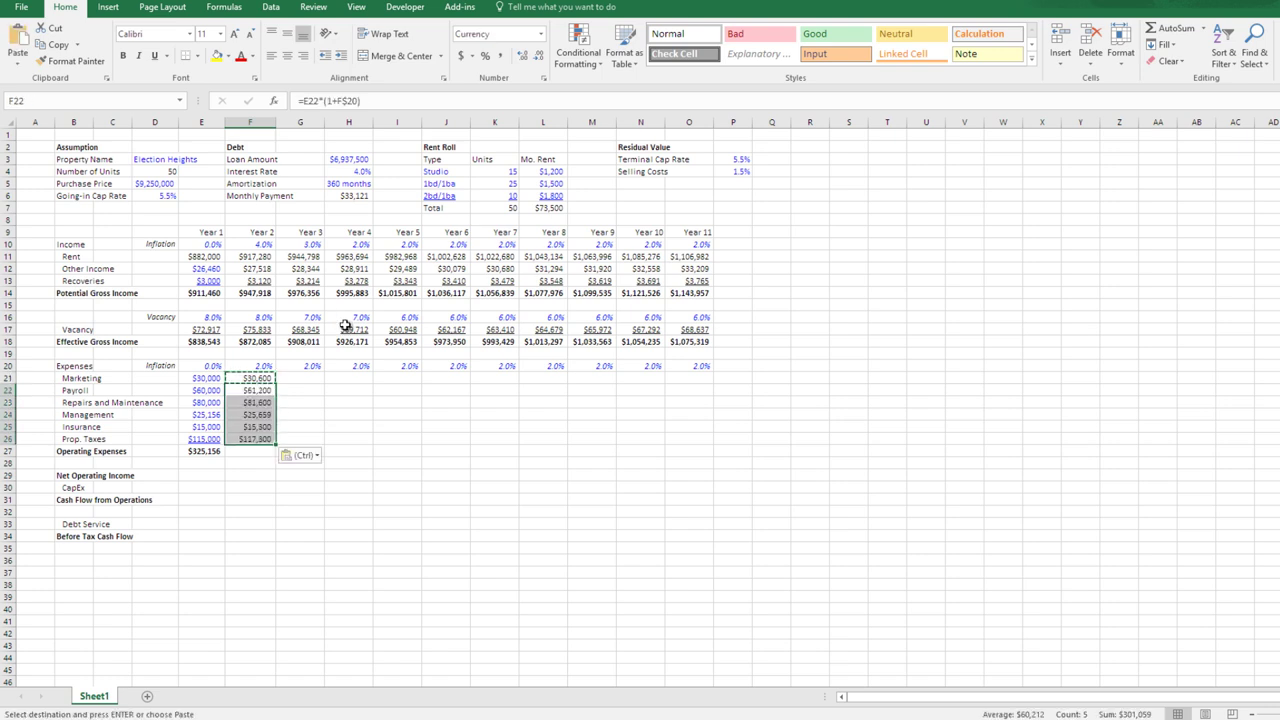
- Copy the Operating Expenses total from E27 into F27 and underline the Year 2 Prop. Taxes value in F26
{"action": "key", "text": "Down"}
{"action": "key", "text": "Down"}
{"action": "key", "text": "Down"}
{"action": "key", "text": "Down"}
{"action": "key", "text": "Down"}
{"action": "key", "text": "Left"}
{"action": "key", "text": "ctrl+c"}
{"action": "key", "text": "Right"}
{"action": "key", "text": "ctrl+v"}
{"action": "key", "text": "Up"}
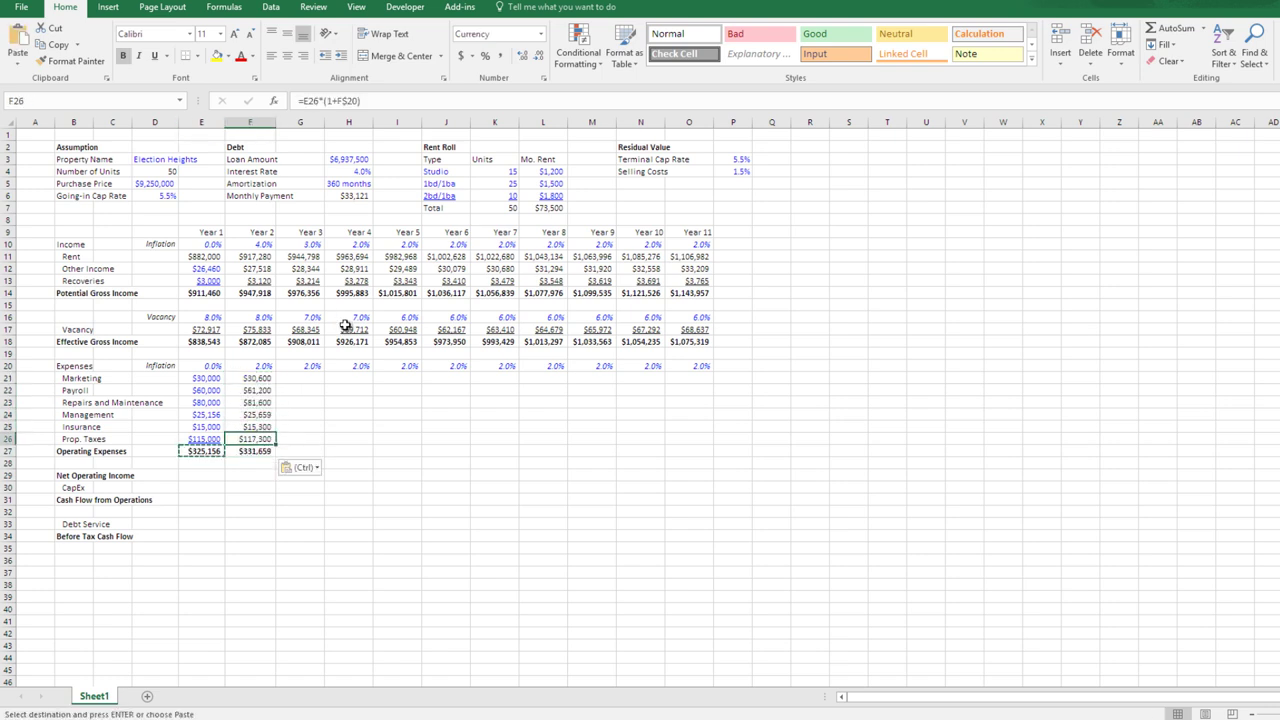
{"action": "key", "text": "Escape"}
- Copy the Year 2 expense and total formulas F21:F27 across G21:O27 for Years 3 to 11
{"action": "key", "text": "Down"}
{"action": "key", "text": "shift+Up"}
{"action": "key", "text": "shift+Up"}
{"action": "key", "text": "shift+Up"}
{"action": "key", "text": "shift+Up"}
{"action": "key", "text": "shift+Up"}
{"action": "key", "text": "shift+Up"}
{"action": "key", "text": "shift+Up"}
{"action": "key", "text": "shift+Down"}
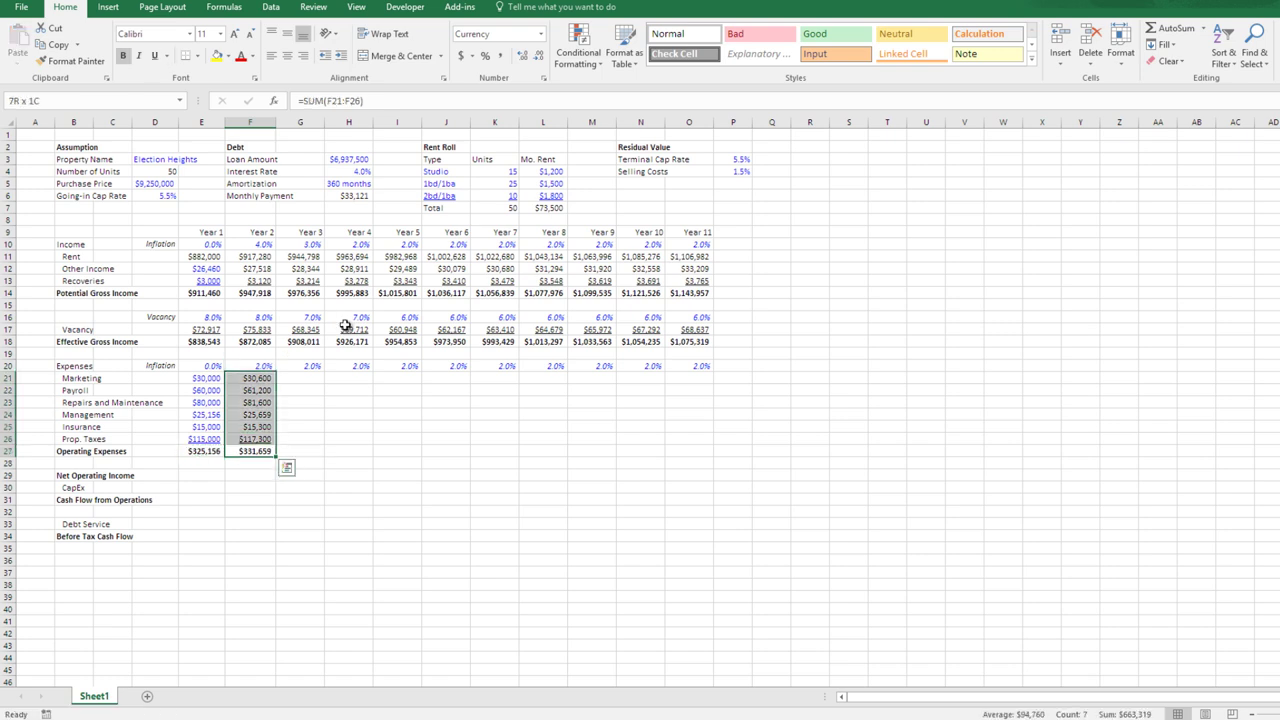
{"action": "key", "text": "ctrl+c"}
{"action": "key", "text": "ctrl+Up"}
{"action": "key", "text": "Right"}
{"action": "key", "text": "ctrl+shift+Right"}
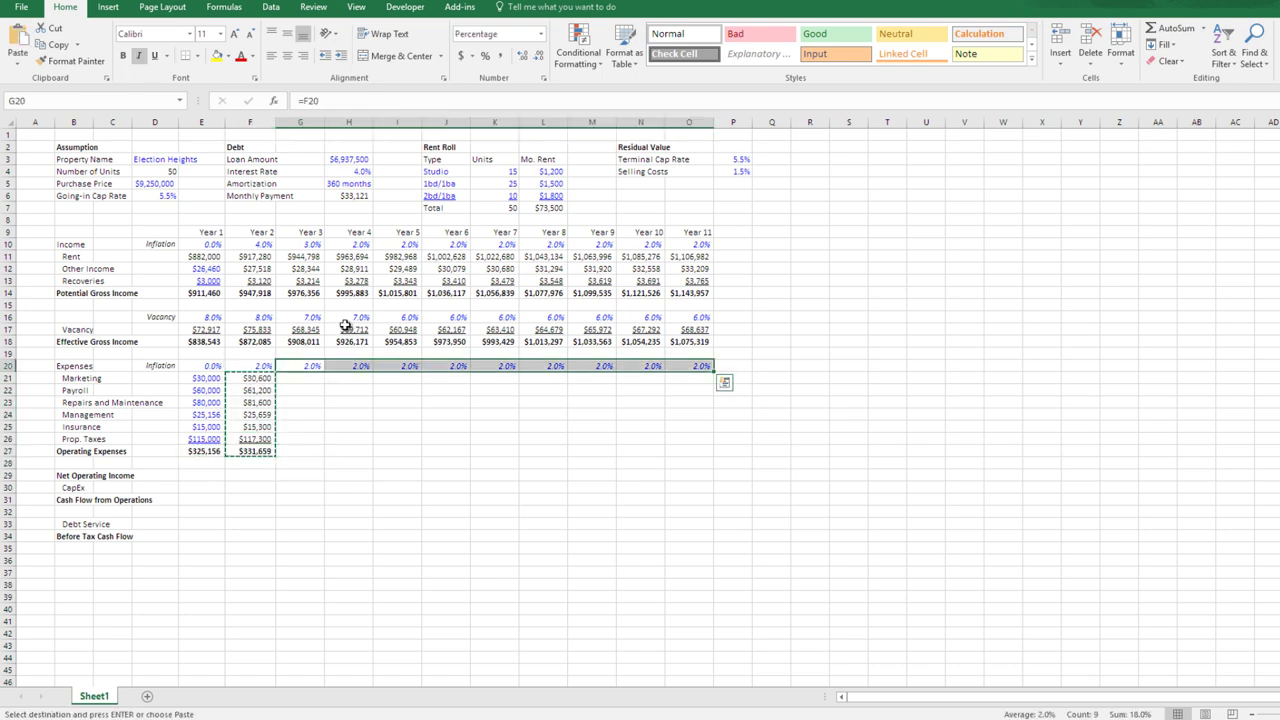
{"action": "key", "text": "Down"}
{"action": "key", "text": "Right"}
{"action": "key", "text": "Right"}
{"action": "key", "text": "Right"}
{"action": "key", "text": "Right"}
{"action": "key", "text": "Right"}
{"action": "key", "text": "Right"}
{"action": "key", "text": "Right"}
{"action": "key", "text": "Right"}
{"action": "key", "text": "shift+Left"}
{"action": "key", "text": "shift+Left"}
{"action": "key", "text": "shift+Left"}
{"action": "key", "text": "shift+Left"}
{"action": "key", "text": "shift+Left"}
{"action": "key", "text": "shift+Left"}
{"action": "key", "text": "shift+Left"}
{"action": "key", "text": "shift+Left"}
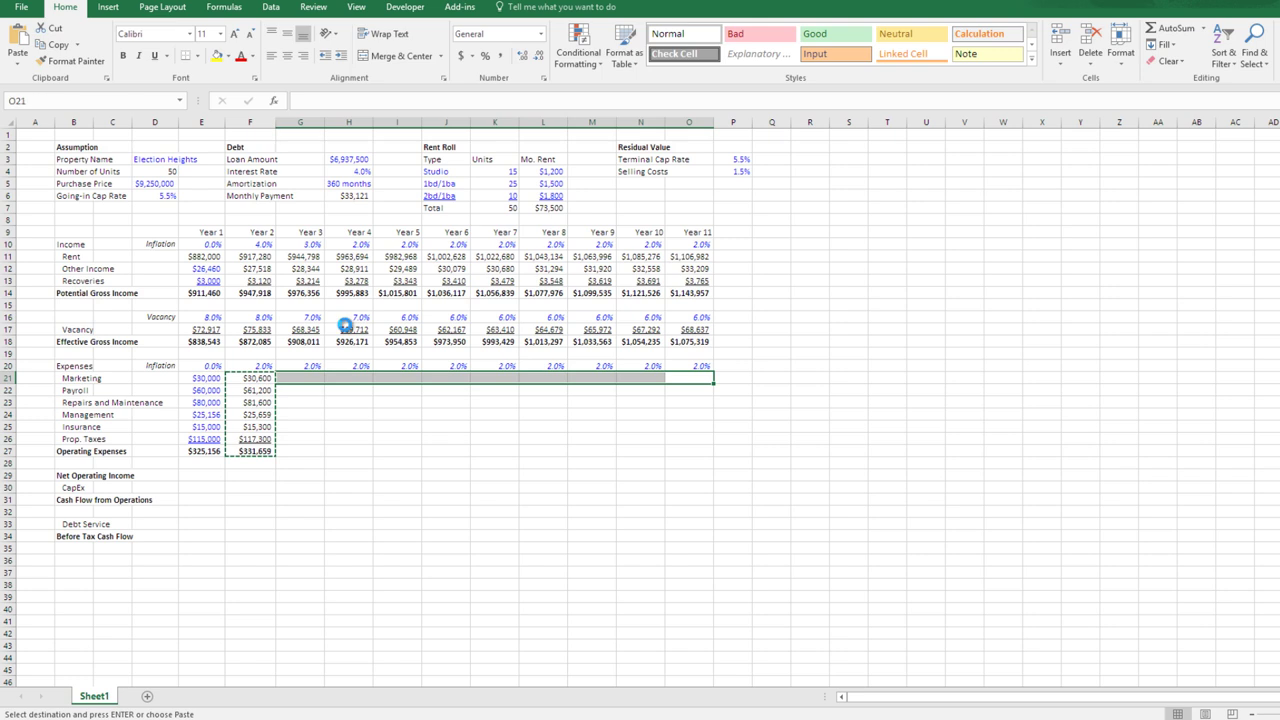
{"action": "key", "text": "shift+Down"}
{"action": "key", "text": "shift+Down"}
{"action": "key", "text": "shift+Down"}
{"action": "key", "text": "shift+Down"}
{"action": "key", "text": "shift+Down"}
{"action": "key", "text": "shift+Down"}
{"action": "key", "text": "ctrl+v"}
{"action": "key", "text": "Escape"}
- Examine the copied expense and Operating Expenses formulas, plus the effective and potential gross income formulas in F18 and F14
{"action": "key", "text": "Down"}
{"action": "key", "text": "Left"}
{"action": "key", "text": "Left"}
{"action": "key", "text": "Left"}
{"action": "key", "text": "Left"}
{"action": "key", "text": "Left"}
{"action": "key", "text": "Down"}
{"action": "key", "text": "Down"}
{"action": "key", "text": "Down"}
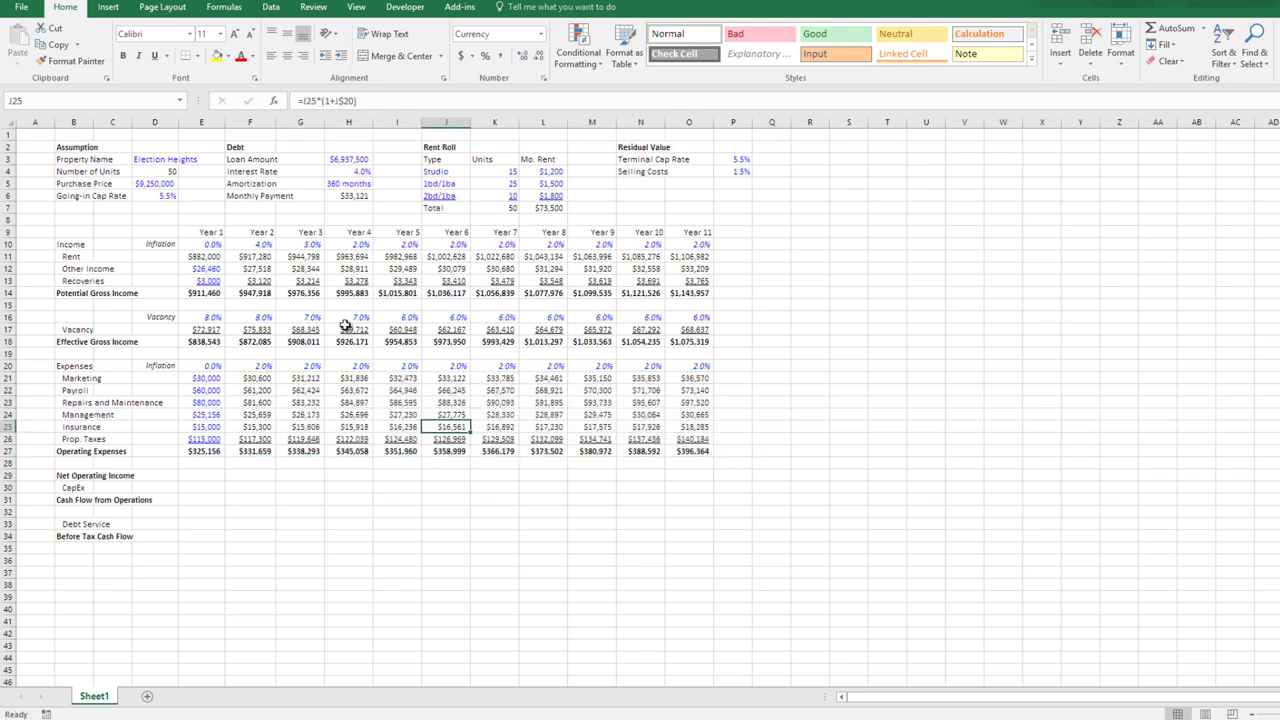
{"action": "key", "text": "Left"}
{"action": "key", "text": "Left"}
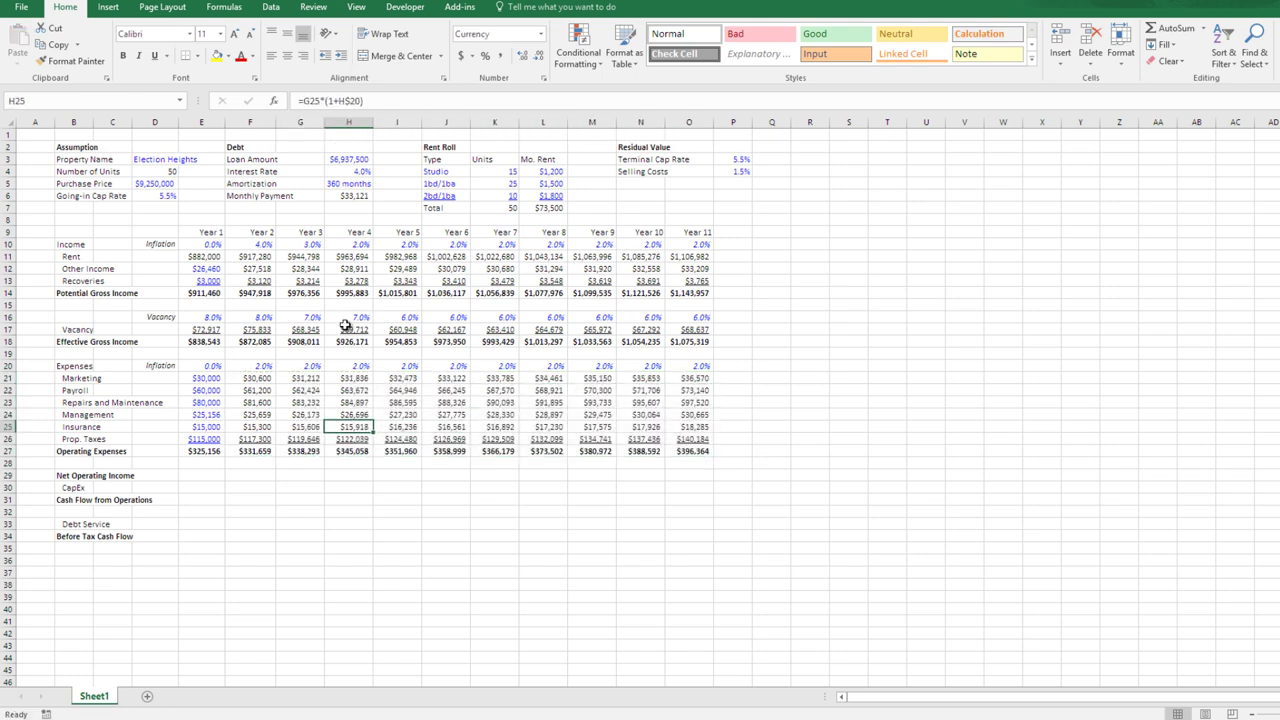
{"action": "key", "text": "Left"}
{"action": "key", "text": "Left"}
{"action": "key", "text": "Left"}
{"action": "key", "text": "Down"}
{"action": "key", "text": "Right"}
{"action": "key", "text": "Down"}
{"action": "key", "text": "Right"}
{"action": "key", "text": "Right"}
{"action": "key", "text": "Left"}
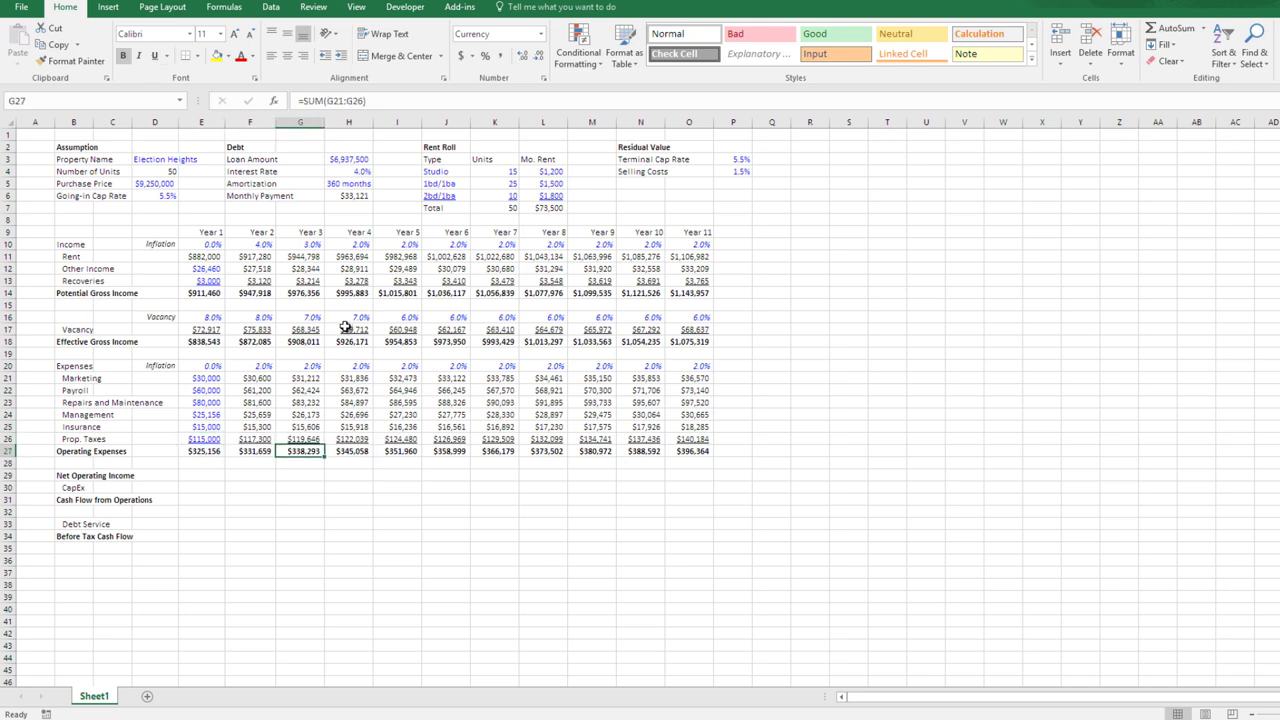
{"action": "left_click", "coordinate": [245, 342]}
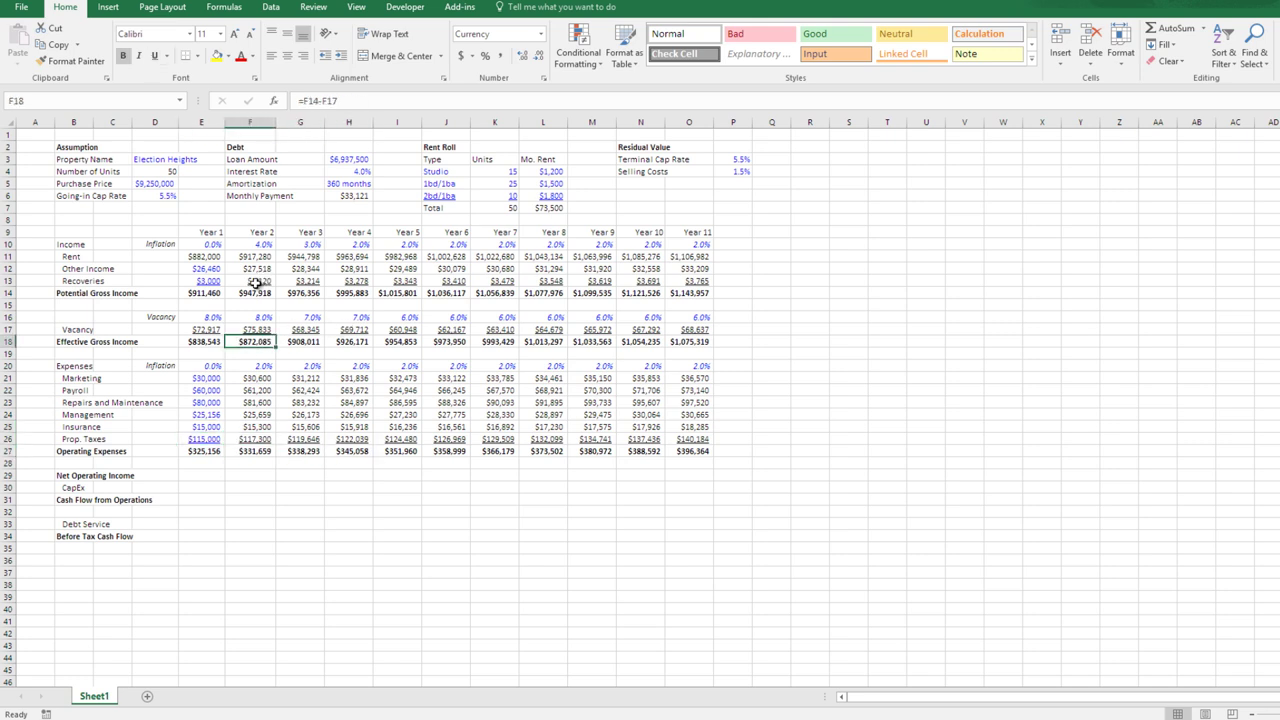
{"action": "left_click_drag", "start_coordinate": [256, 292], "coordinate": [300, 293]}
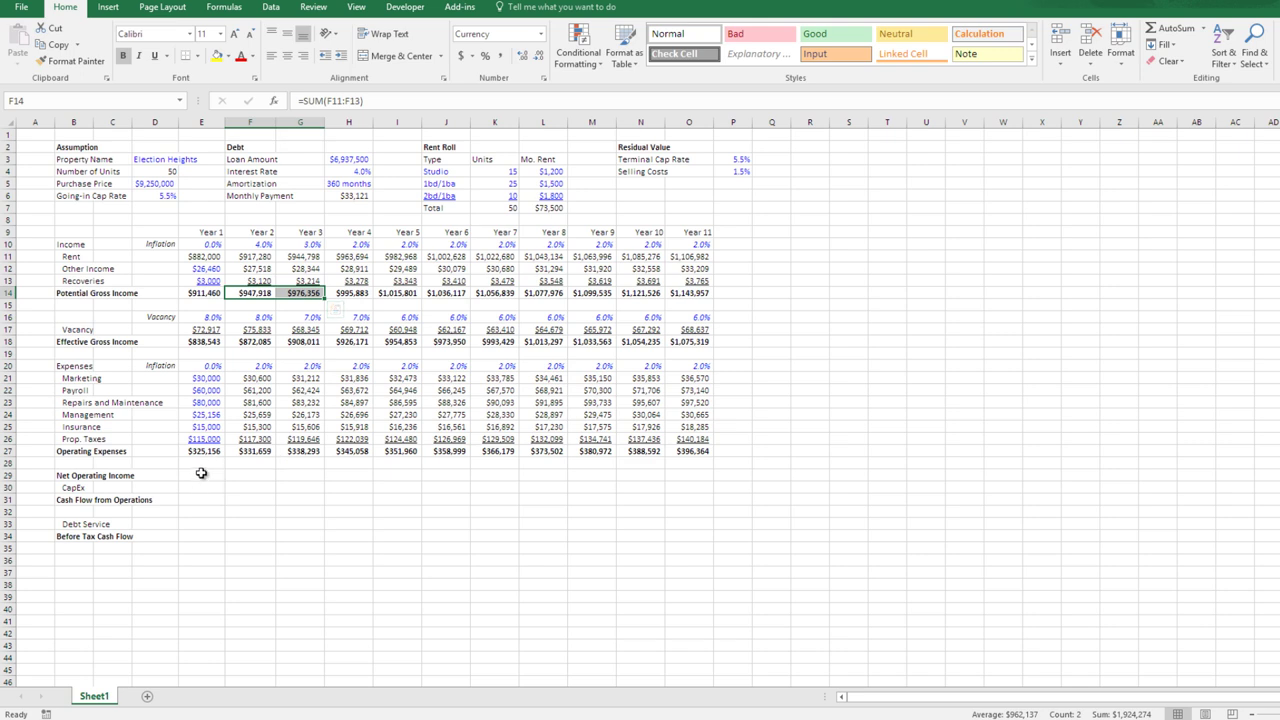
- Calculate Year 1 Net Operating Income in E29 as effective gross income minus operating expenses, =E18-E27
{"action": "left_click", "coordinate": [205, 474]}
{"action": "type", "text": "="}
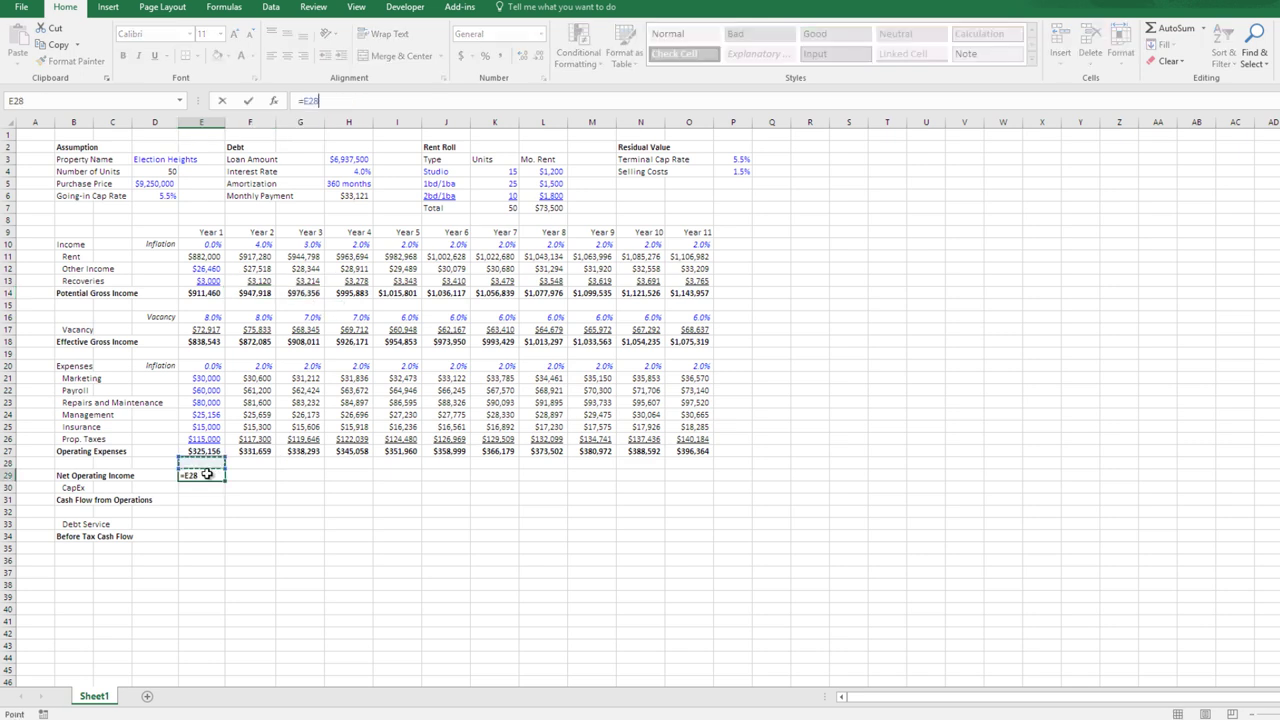
{"action": "key", "text": "Up"}
{"action": "key", "text": "Up"}
{"action": "key", "text": "Up"}
{"action": "key", "text": "Up"}
{"action": "key", "text": "Up"}
{"action": "key", "text": "Up"}
{"action": "key", "text": "Up"}
{"action": "key", "text": "Up"}
{"action": "key", "text": "Up"}
{"action": "key", "text": "Up"}
{"action": "key", "text": "Up"}
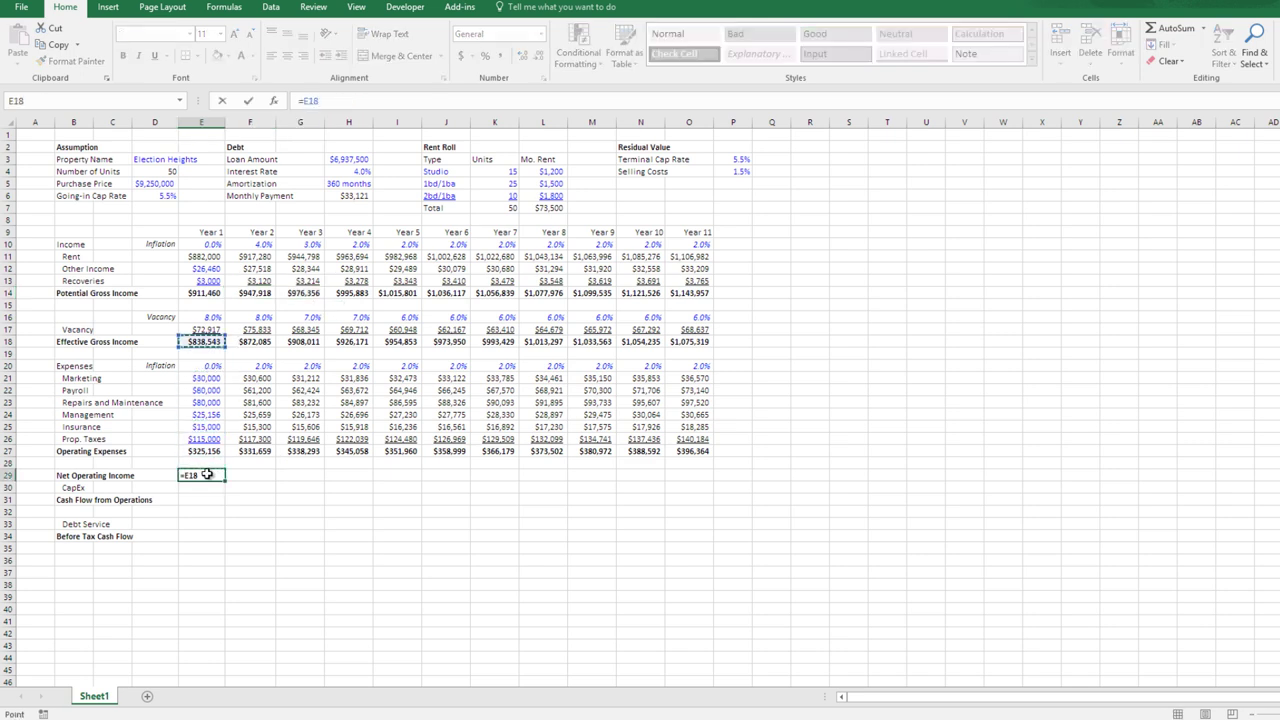
{"action": "type", "text": "-"}
{"action": "key", "text": "Up"}
{"action": "key", "text": "Up"}
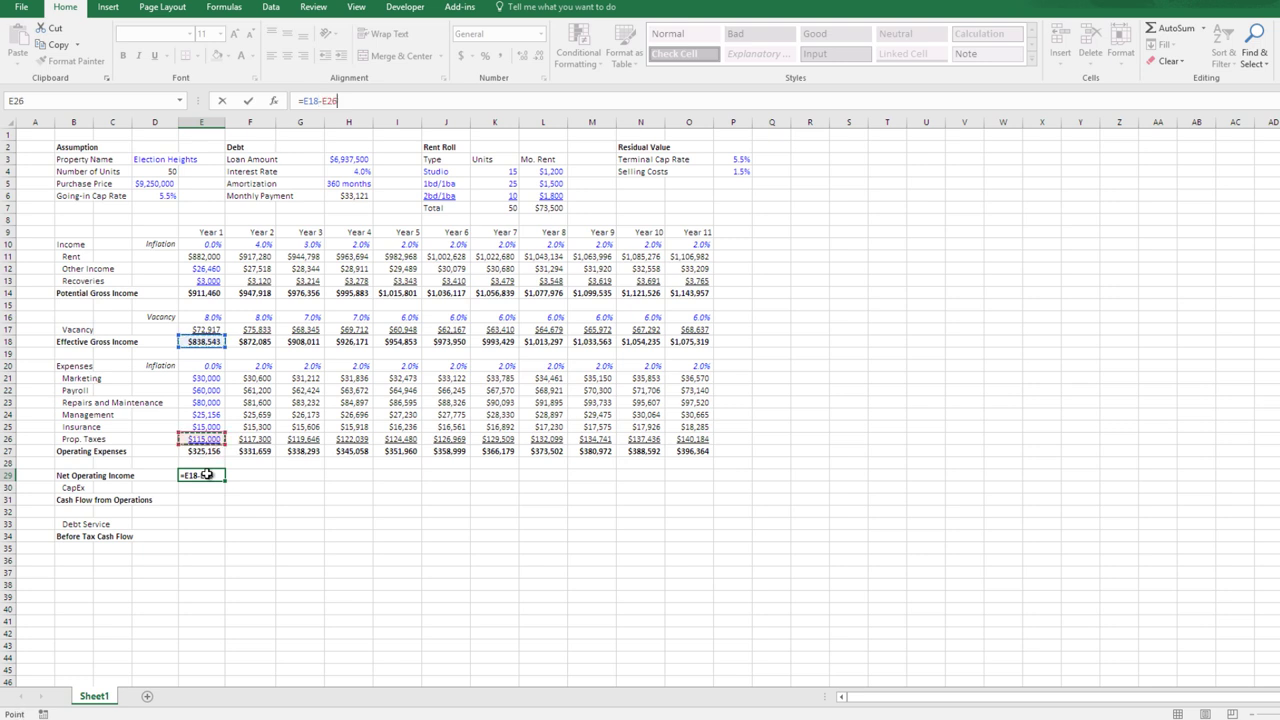
{"action": "key", "text": "ctrl+Return"}
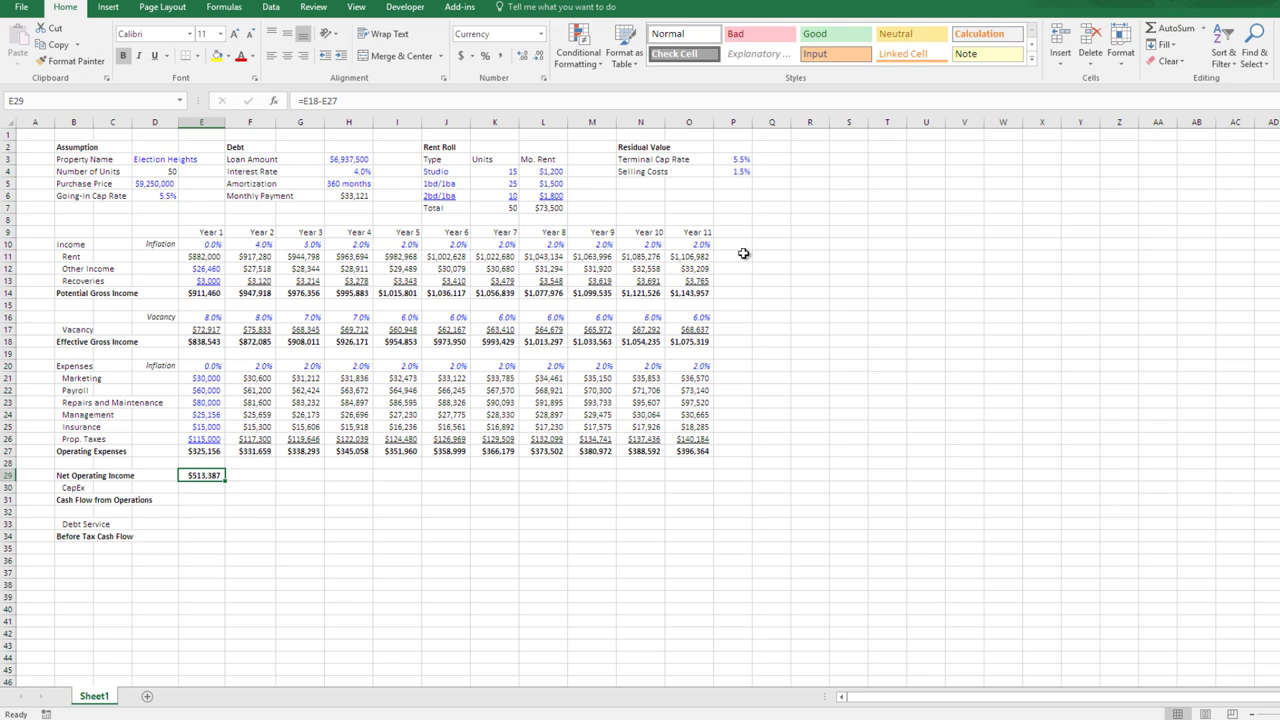
- Copy the Year 1 Net Operating Income formula from E29 across F29:O29 for Years 2 to 11
{"action": "key", "text": "ctrl+c"}
{"action": "key", "text": "Up"}
{"action": "key", "text": "Up"}
{"action": "key", "text": "ctrl+Right"}
{"action": "key", "text": "Down"}
{"action": "key", "text": "Down"}
{"action": "key", "text": "shift+ctrl+Left"}
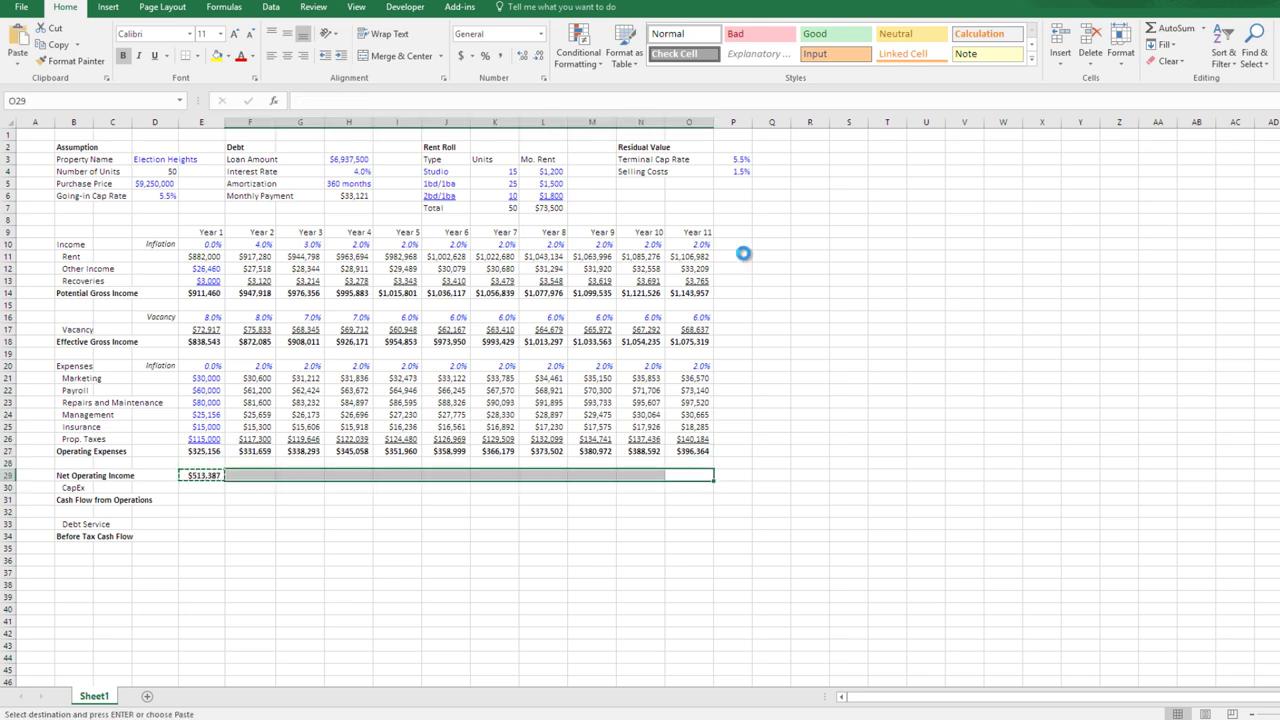
{"action": "key", "text": "ctrl+v"}
{"action": "key", "text": "Escape"}
{"action": "key", "text": "shift+ctrl+Right"}
{"action": "key", "text": "Left"}
{"action": "key", "text": "Left"}
{"action": "key", "text": "Left"}
{"action": "key", "text": "Left"}
{"action": "key", "text": "Down"}
{"action": "key", "text": "Down"}
{"action": "key", "text": "Left"}
{"action": "key", "text": "Left"}
{"action": "key", "text": "Left"}
{"action": "key", "text": "Left"}
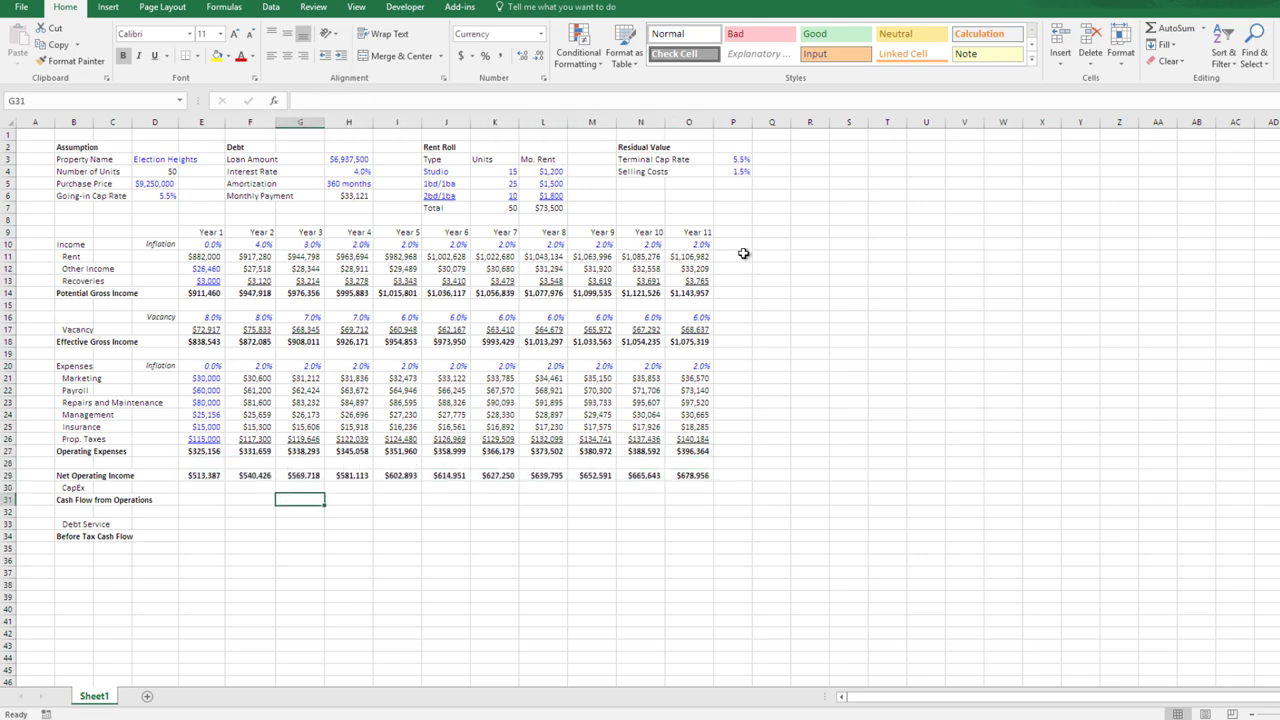
{"action": "key", "text": "Left"}
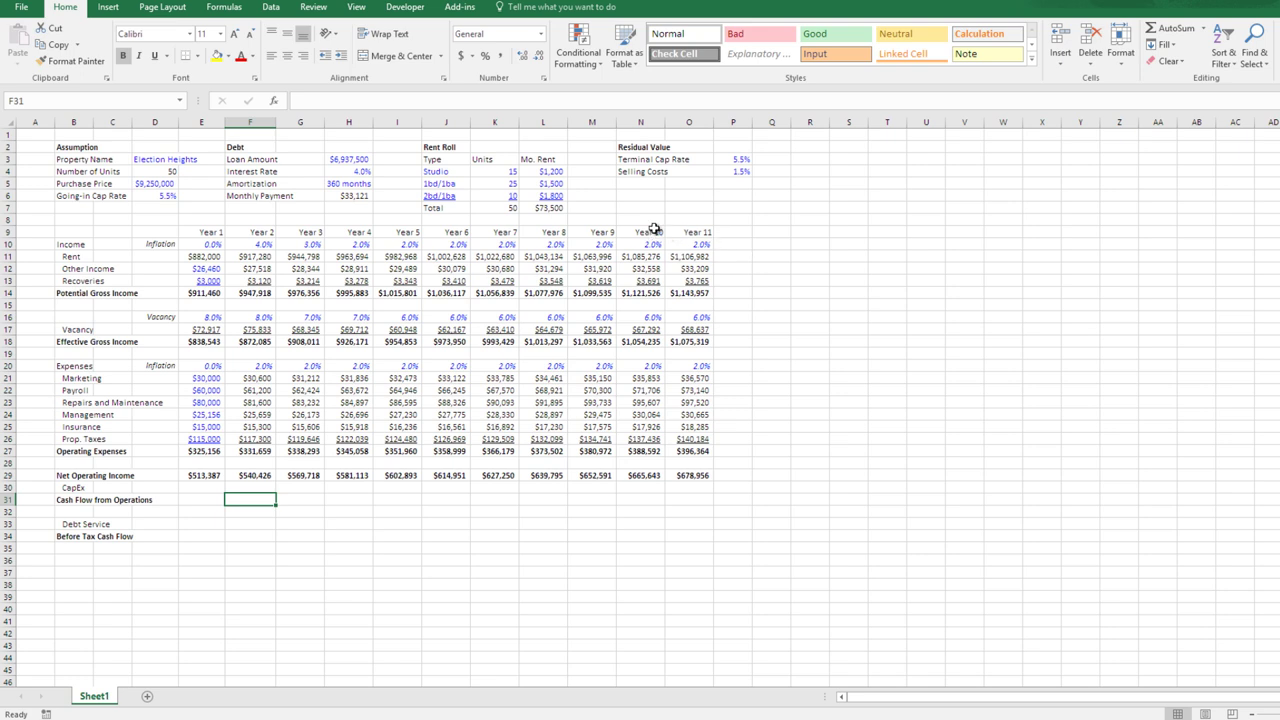
- Examine the Year 10 and Year 11 columns, the Year 11 Net Operating Income in O29 and the Terminal Cap Rate in P3
{"action": "left_click_drag", "start_coordinate": [650, 222], "coordinate": [645, 465]}
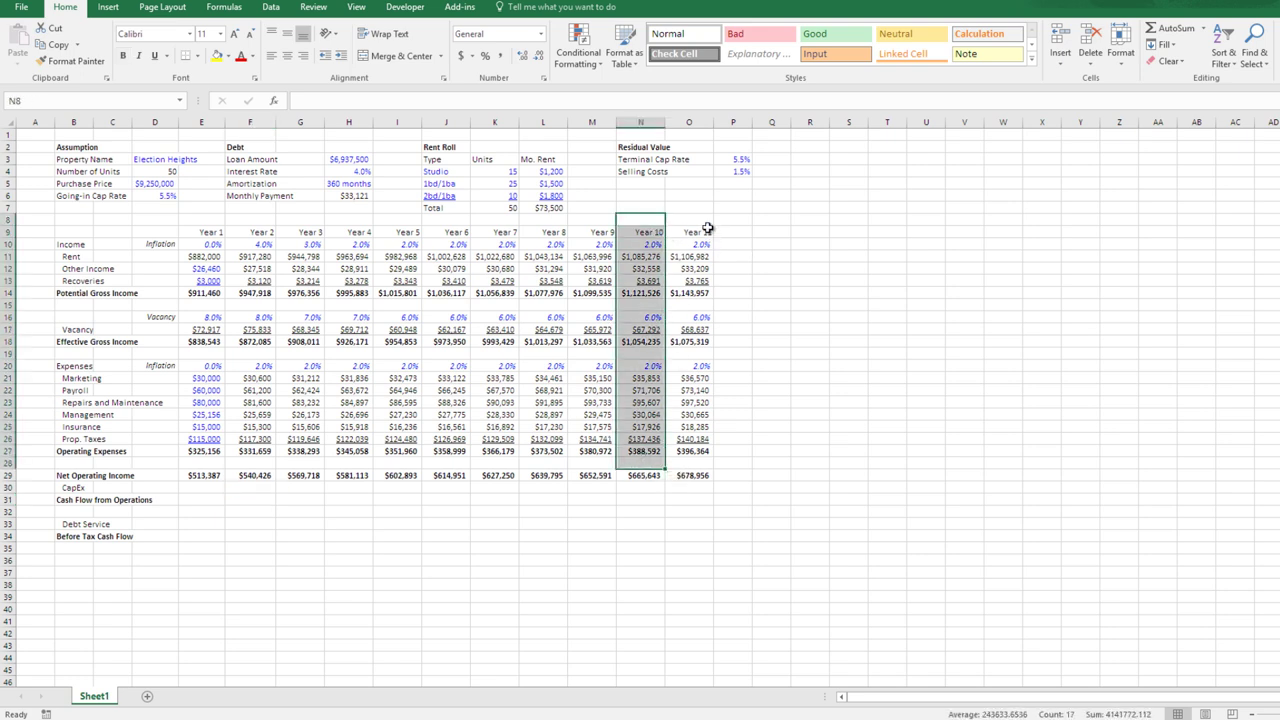
{"action": "left_click_drag", "start_coordinate": [700, 232], "coordinate": [688, 474]}
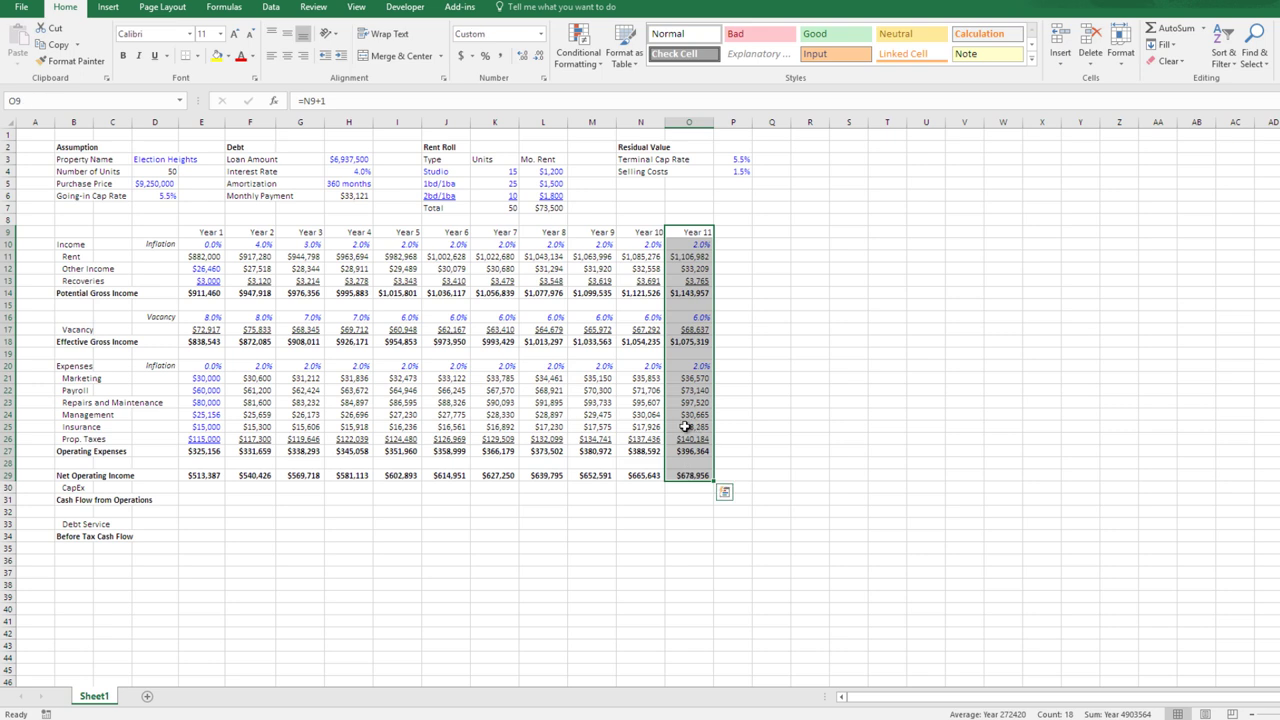
{"action": "left_click", "coordinate": [680, 475]}
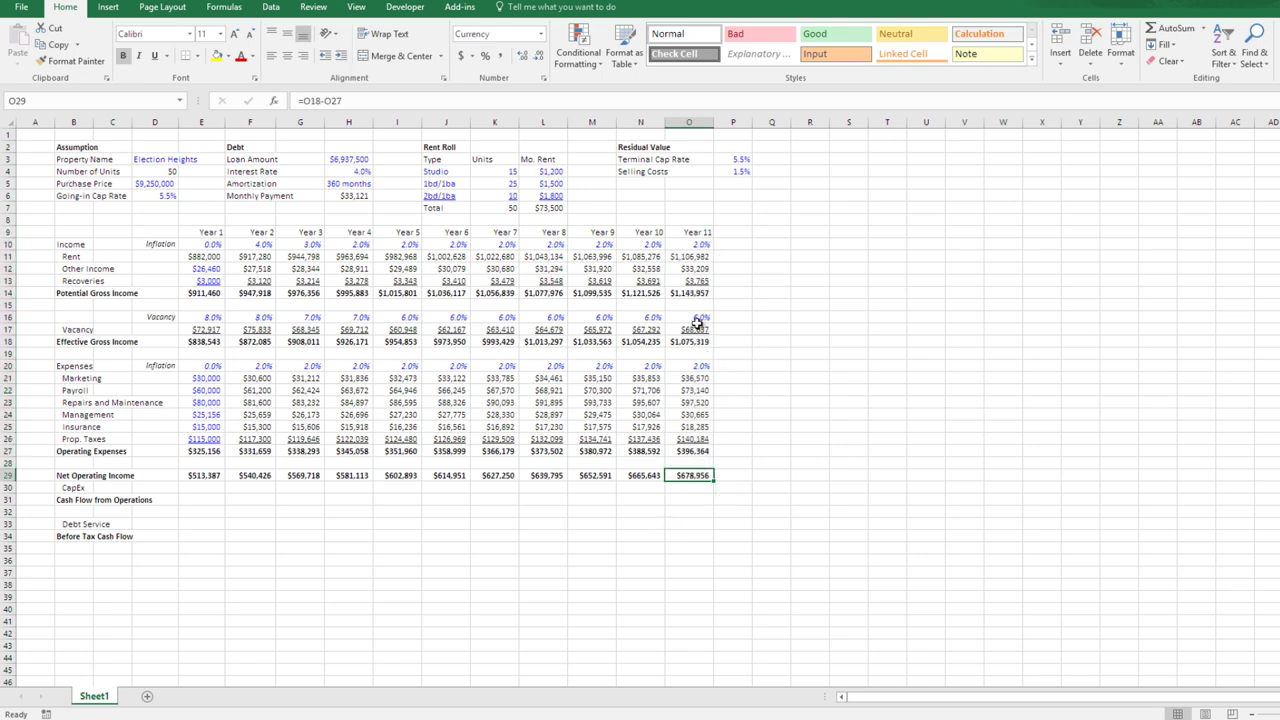
{"action": "left_click", "coordinate": [744, 160]}
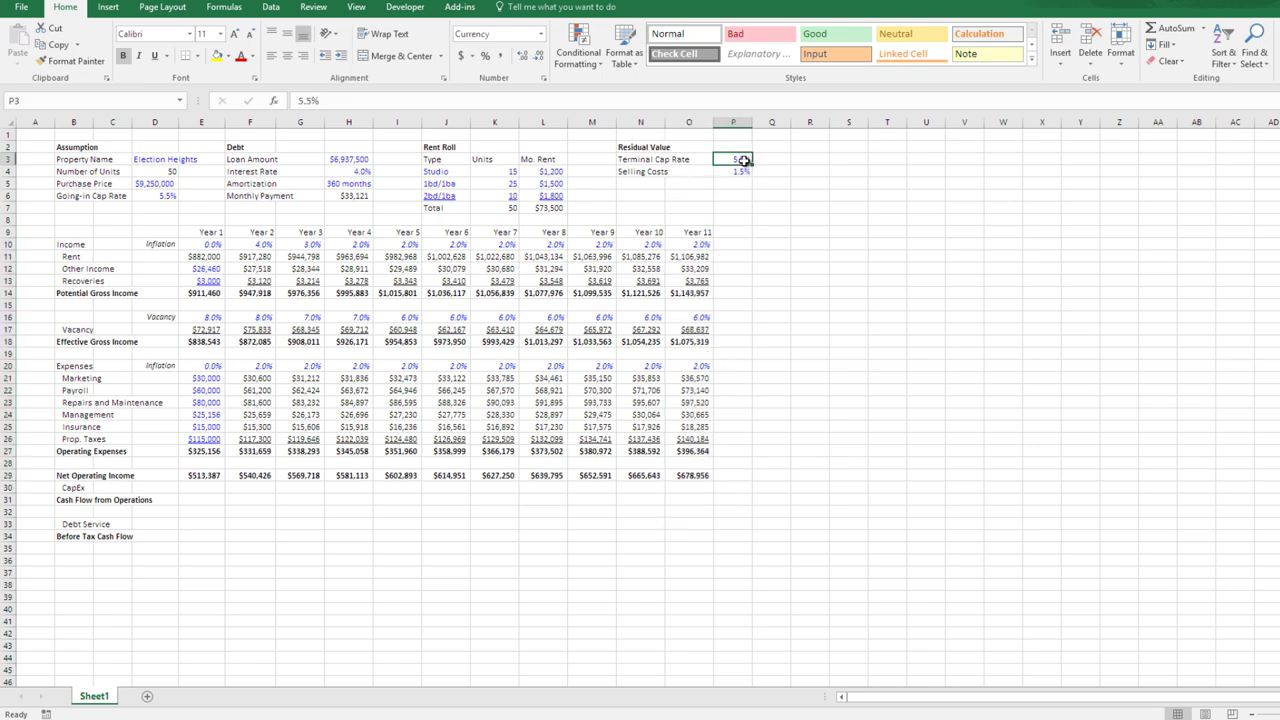
{"action": "left_click", "coordinate": [688, 476]}
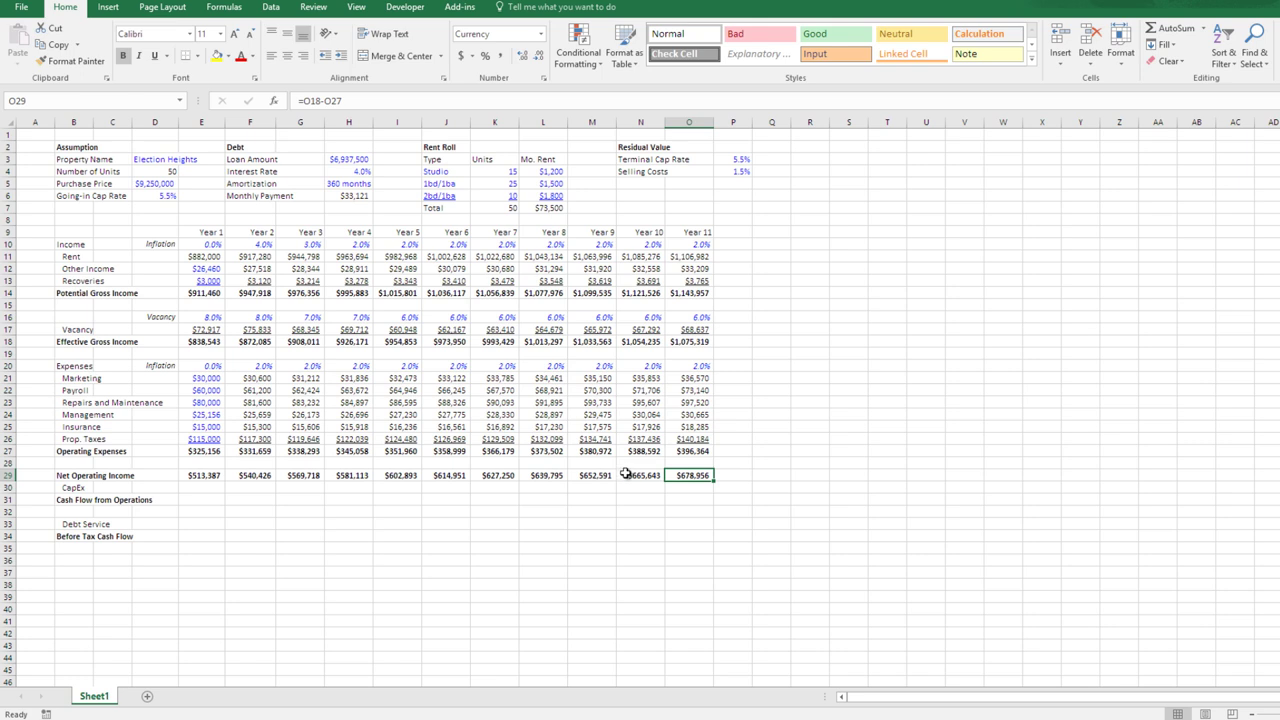
- Copy the Year 1 Management cell E24 into the Year 1 CapEx cell E30
{"action": "left_click", "coordinate": [182, 488]}
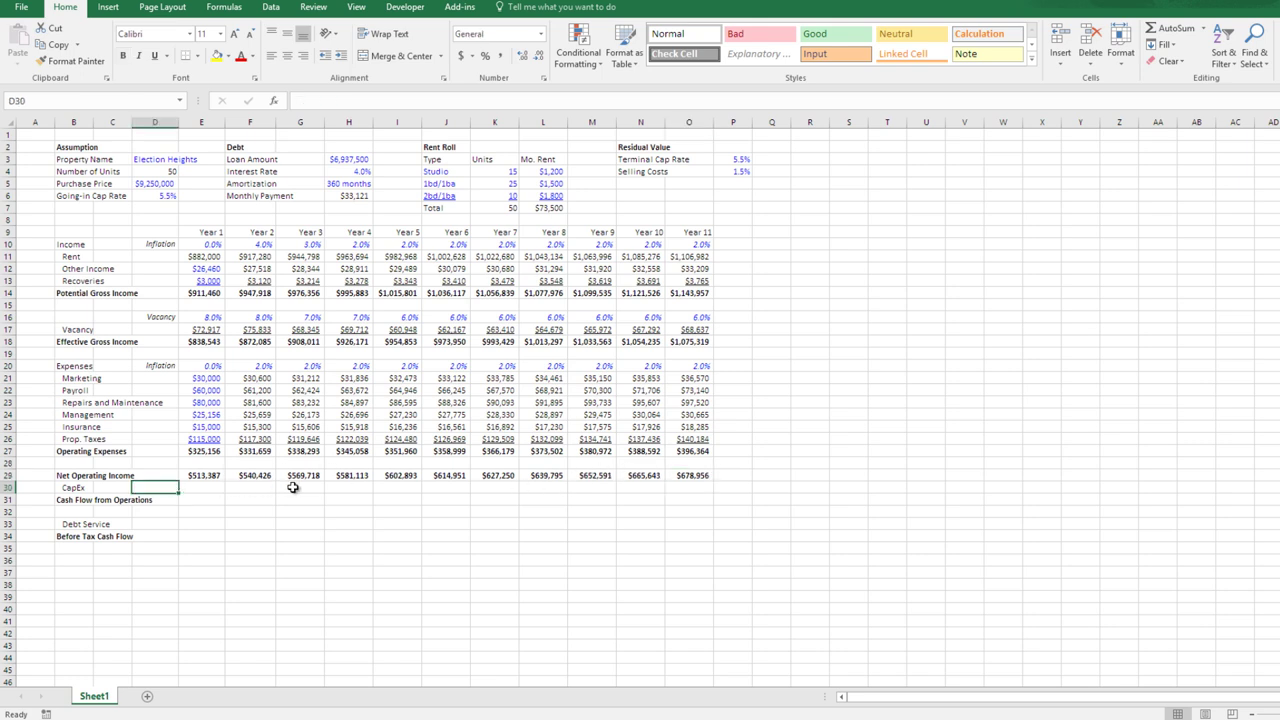
{"action": "key", "text": "Right"}
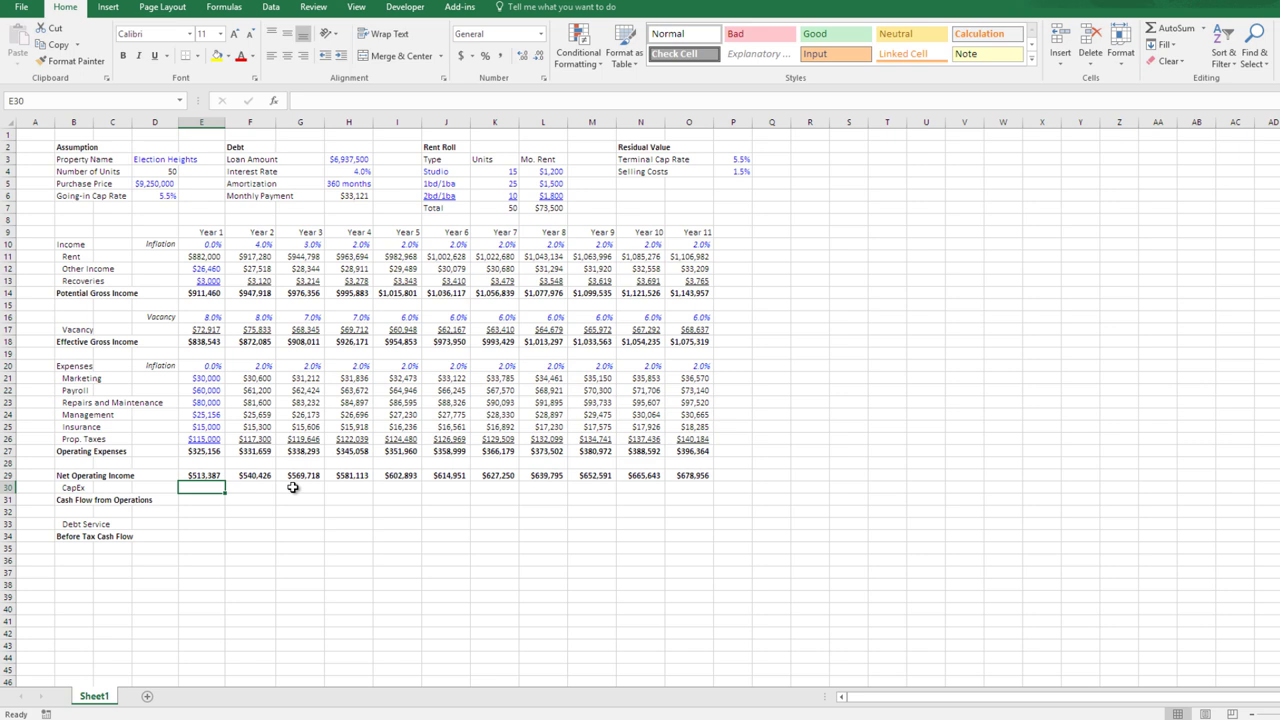
{"action": "key", "text": "Up"}
{"action": "key", "text": "Up"}
{"action": "key", "text": "Up"}
{"action": "key", "text": "Up"}
{"action": "key", "text": "Up"}
{"action": "key", "text": "Up"}
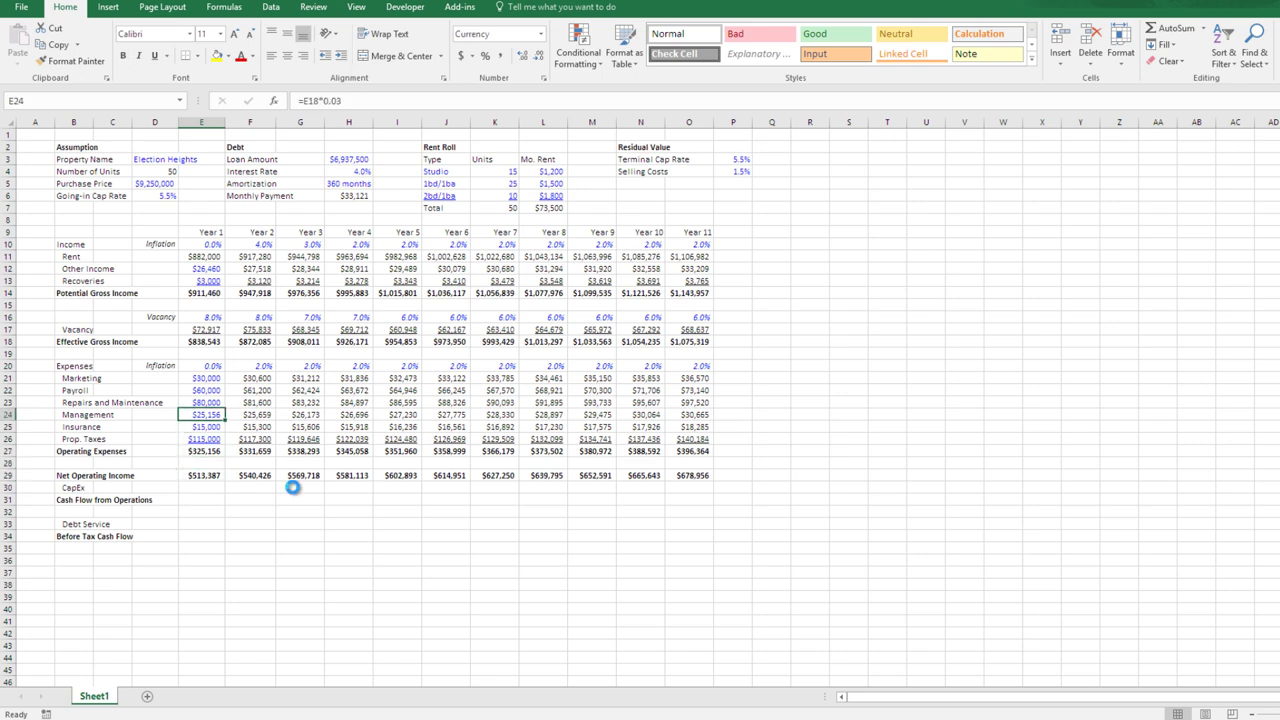
{"action": "key", "text": "ctrl+c"}
{"action": "key", "text": "Down"}
{"action": "key", "text": "Down"}
{"action": "key", "text": "Down"}
{"action": "key", "text": "Down"}
{"action": "key", "text": "Down"}
{"action": "key", "text": "Down"}
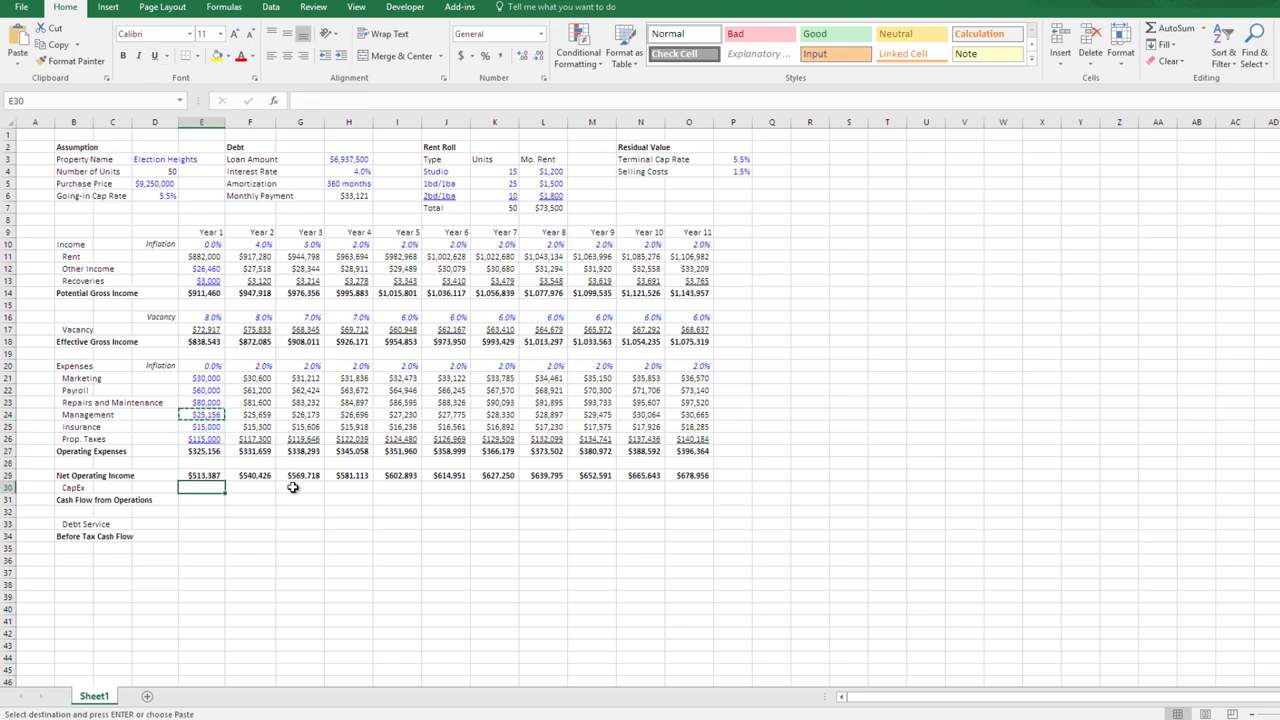
{"action": "key", "text": "ctrl+v"}
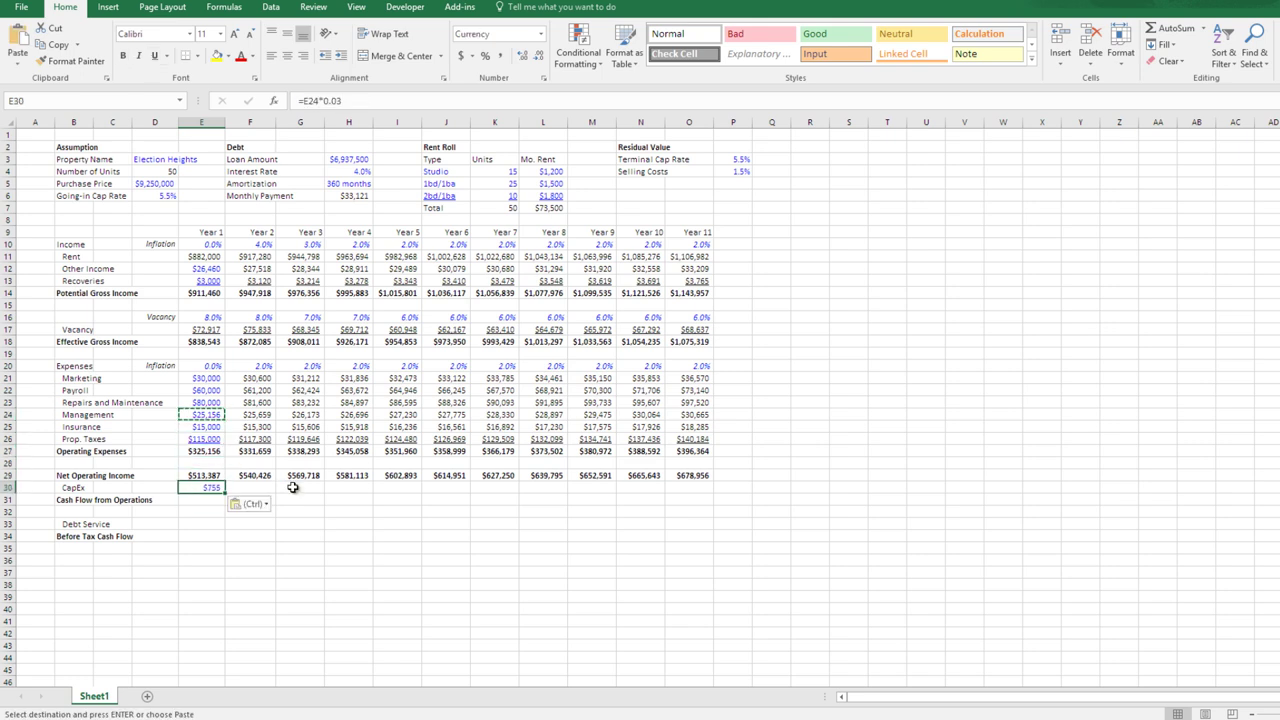
{"action": "key", "text": "Up"}
{"action": "key", "text": "Up"}
{"action": "key", "text": "Up"}
{"action": "key", "text": "Up"}
{"action": "key", "text": "Up"}
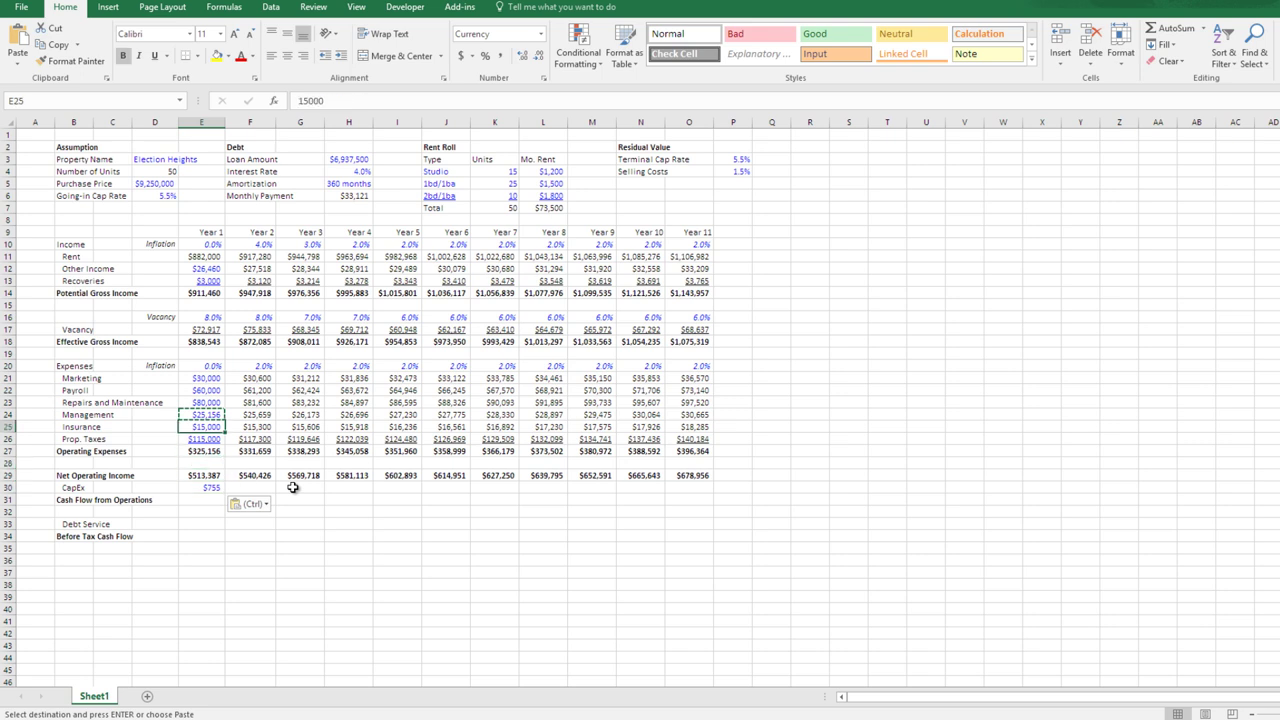
{"action": "key", "text": "Down"}
{"action": "key", "text": "Down"}
{"action": "key", "text": "Down"}
{"action": "key", "text": "Down"}
{"action": "key", "text": "Down"}
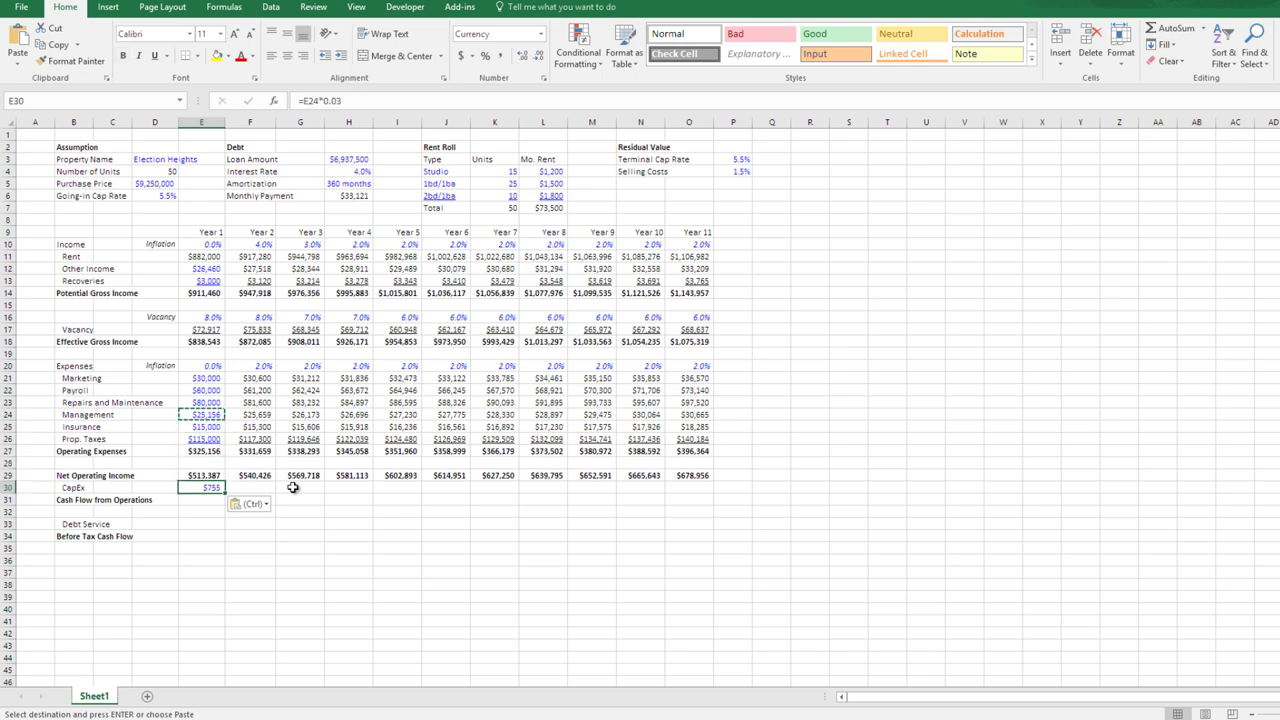
- Replace the Year 1 CapEx formula in E30 with the rent roll's total units times 200, =K7*200
{"action": "key", "text": "F2"}
{"action": "key", "text": "BackSpace"}
{"action": "key", "text": "BackSpace"}
{"action": "key", "text": "BackSpace"}
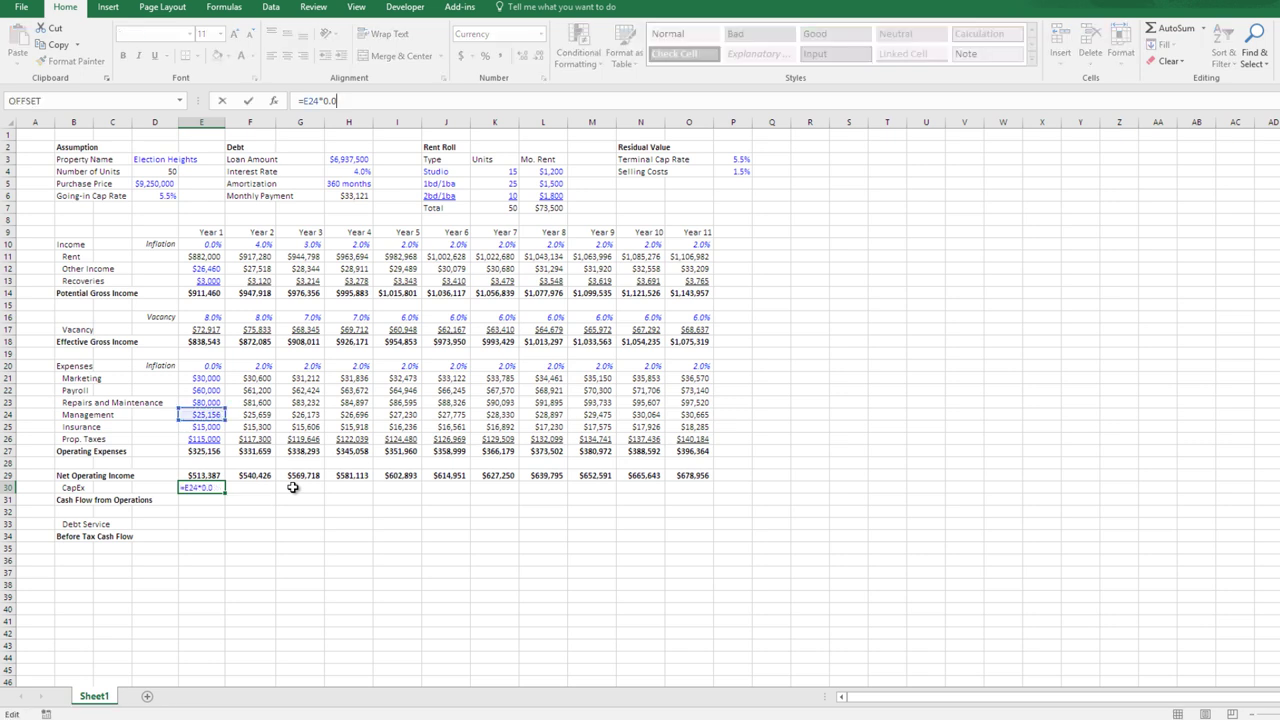
{"action": "key", "text": "BackSpace"}
{"action": "key", "text": "BackSpace"}
{"action": "key", "text": "BackSpace"}
{"action": "key", "text": "BackSpace"}
{"action": "key", "text": "BackSpace"}
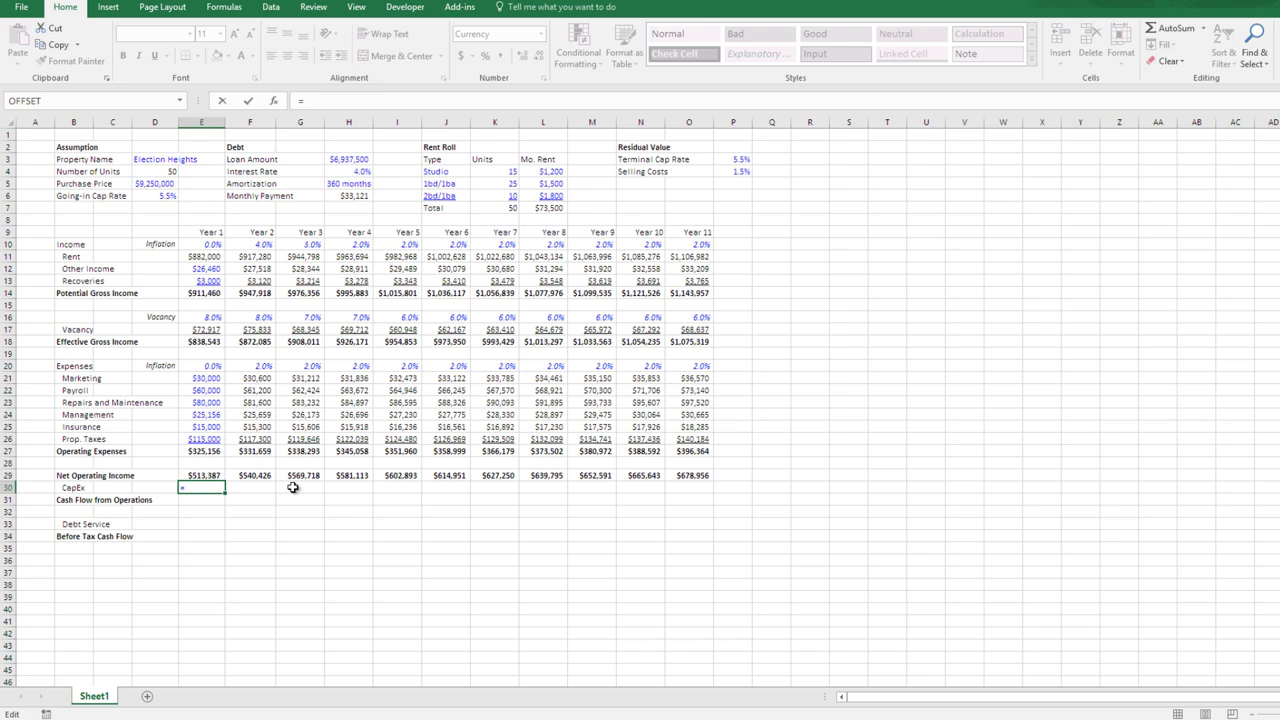
{"action": "key", "text": "F2"}
{"action": "key", "text": "Up"}
{"action": "key", "text": "Up"}
{"action": "key", "text": "Up"}
{"action": "key", "text": "Right"}
{"action": "key", "text": "Right"}
{"action": "key", "text": "Right"}
{"action": "key", "text": "Right"}
{"action": "key", "text": "Up"}
{"action": "key", "text": "Up"}
{"action": "key", "text": "Up"}
{"action": "key", "text": "Up"}
{"action": "key", "text": "Up"}
{"action": "key", "text": "Up"}
{"action": "key", "text": "Up"}
{"action": "key", "text": "Right"}
{"action": "key", "text": "Up"}
{"action": "key", "text": "Up"}
{"action": "key", "text": "Up"}
{"action": "key", "text": "Up"}
{"action": "key", "text": "Up"}
{"action": "key", "text": "Right"}
{"action": "key", "text": "Up"}
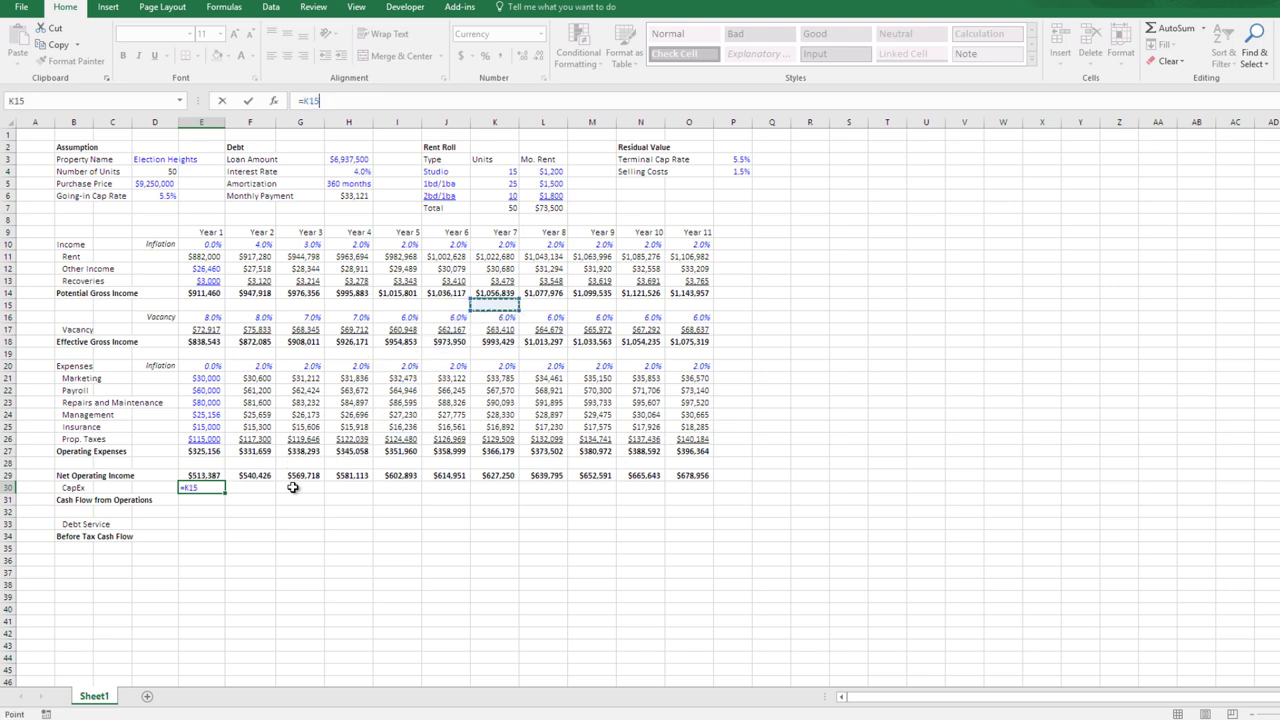
{"action": "key", "text": "Up"}
{"action": "key", "text": "Up"}
{"action": "key", "text": "Up"}
{"action": "key", "text": "Up"}
{"action": "key", "text": "Up"}
{"action": "key", "text": "Up"}
{"action": "key", "text": "Up"}
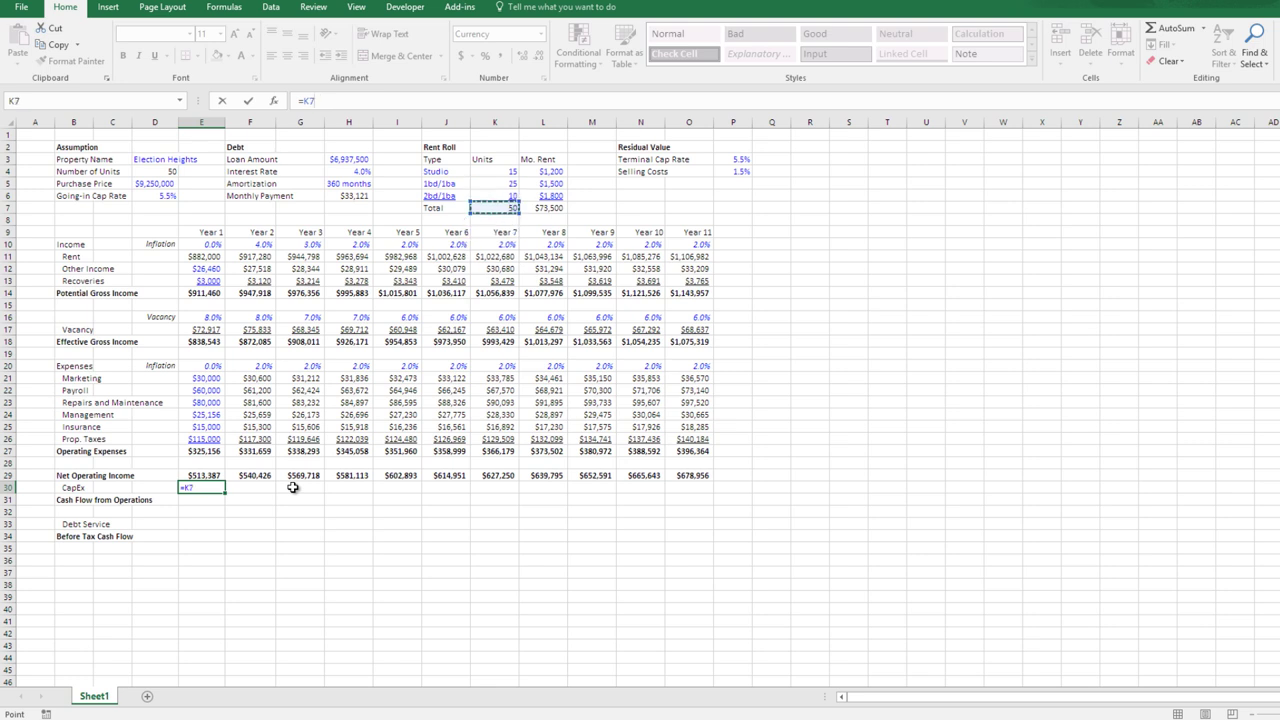
{"action": "type", "text": "*200"}
{"action": "key", "text": "ctrl+Return"}
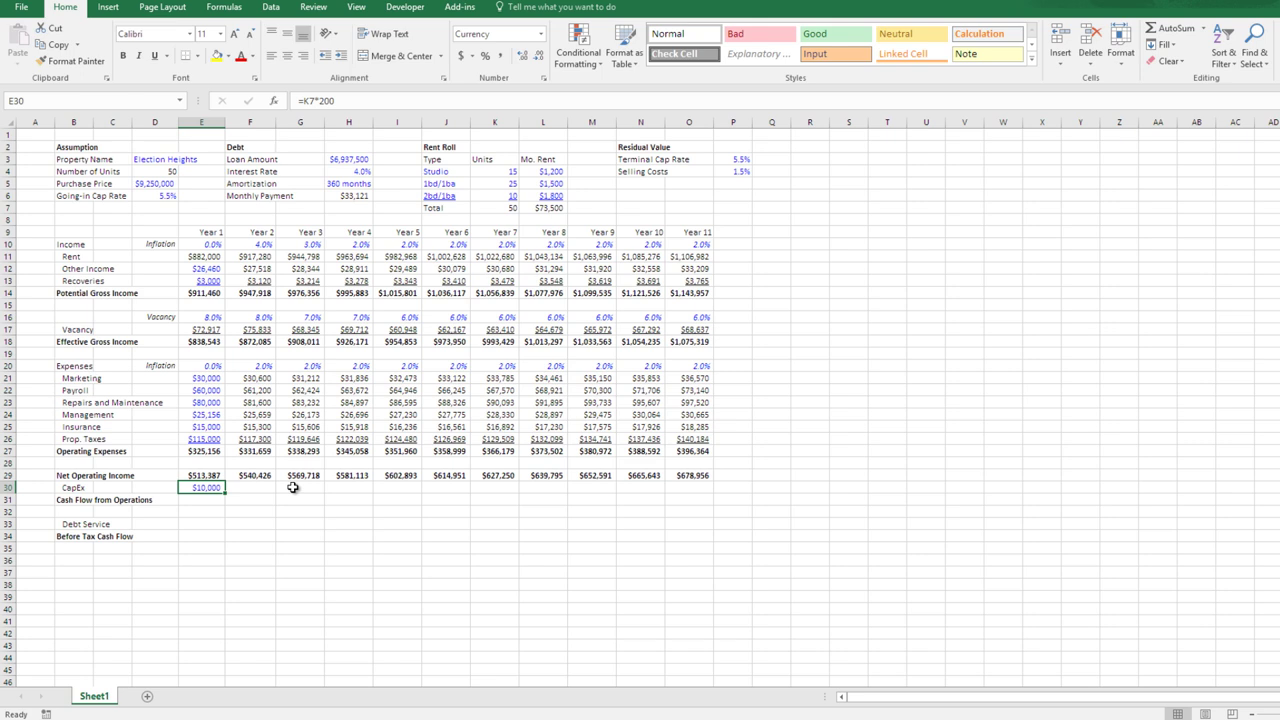
- Reopen the Year 1 CapEx formula in E30 and remove the last two digits of its per-unit amount
{"action": "key", "text": "F2"}
{"action": "key", "text": "BackSpace"}
{"action": "key", "text": "BackSpace"}
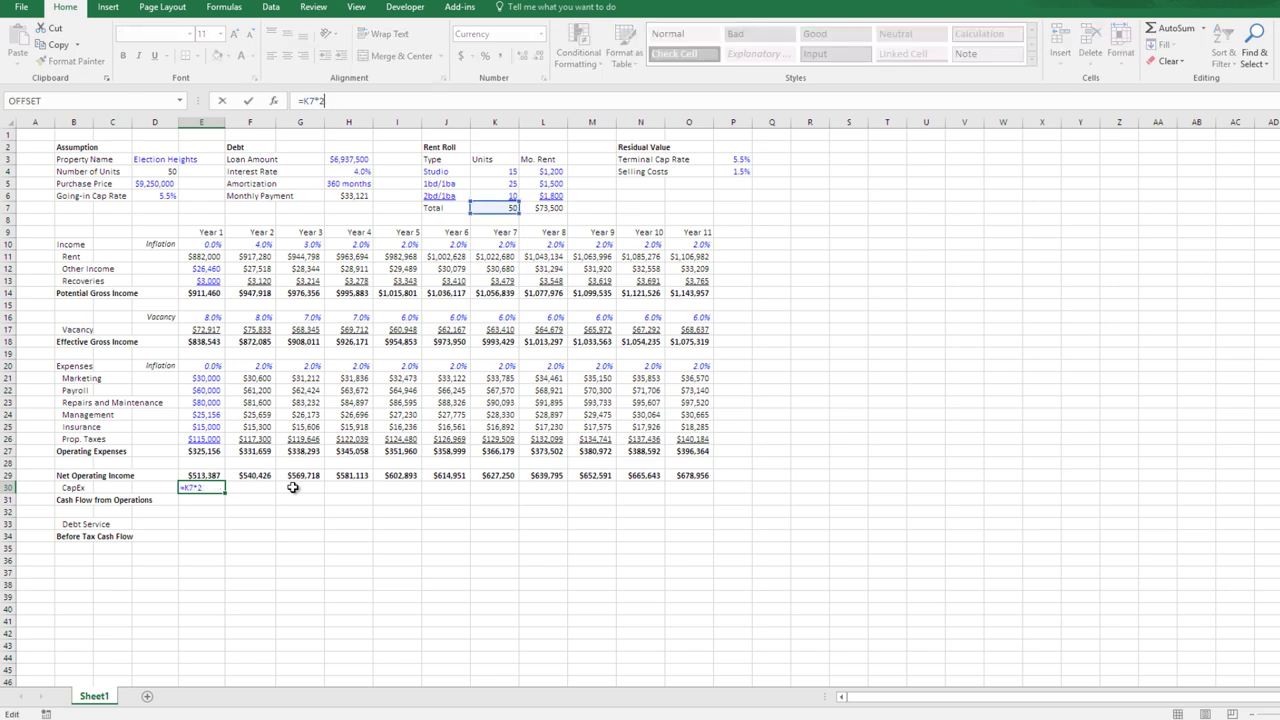
- Complete the Year 1 CapEx formula as total units times 250 (=K7*250)
{"action": "type", "text": "50"}
{"action": "key", "text": "ctrl+Return"}
{"action": "key", "text": "Right"}
{"action": "key", "text": "Up"}
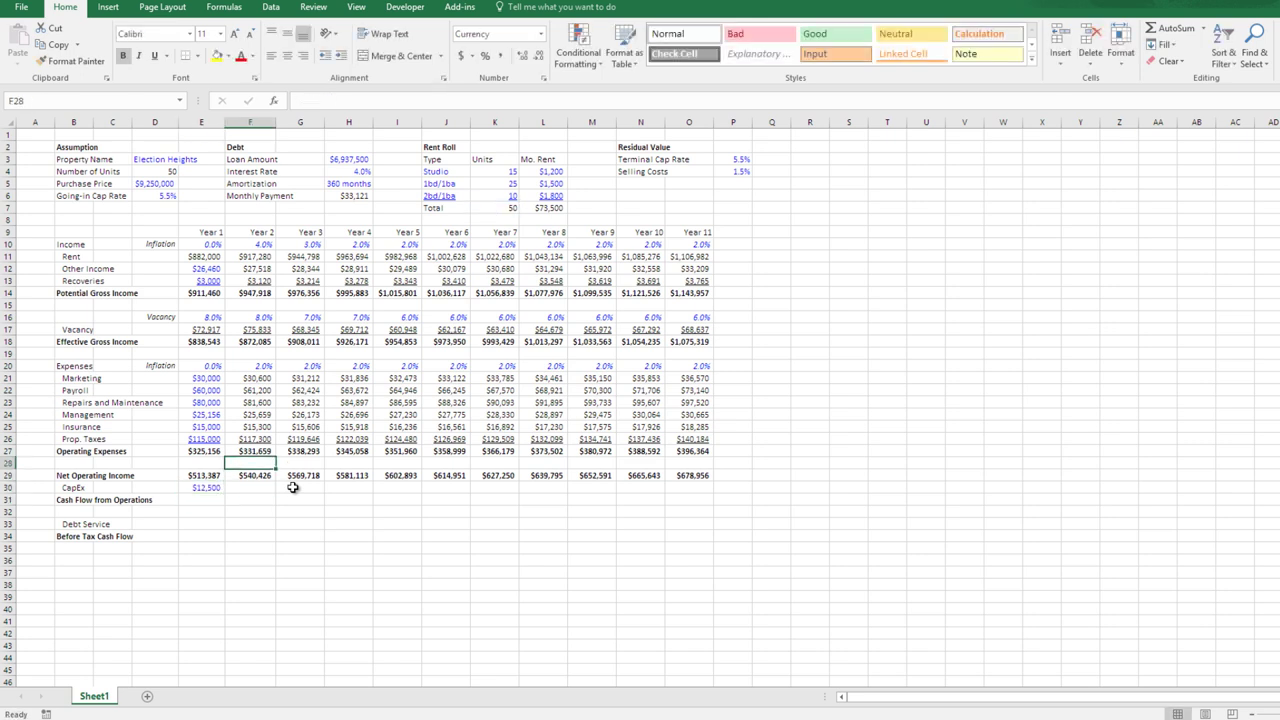
- Copy the Year 2 Marketing growth formula into the Year 2 CapEx cell and check that it references the expense inflation rate
{"action": "key", "text": "Down"}
{"action": "key", "text": "Up"}
{"action": "key", "text": "Up"}
{"action": "key", "text": "Up"}
{"action": "key", "text": "Up"}
{"action": "key", "text": "Up"}
{"action": "key", "text": "Up"}
{"action": "key", "text": "Up"}
{"action": "key", "text": "Up"}
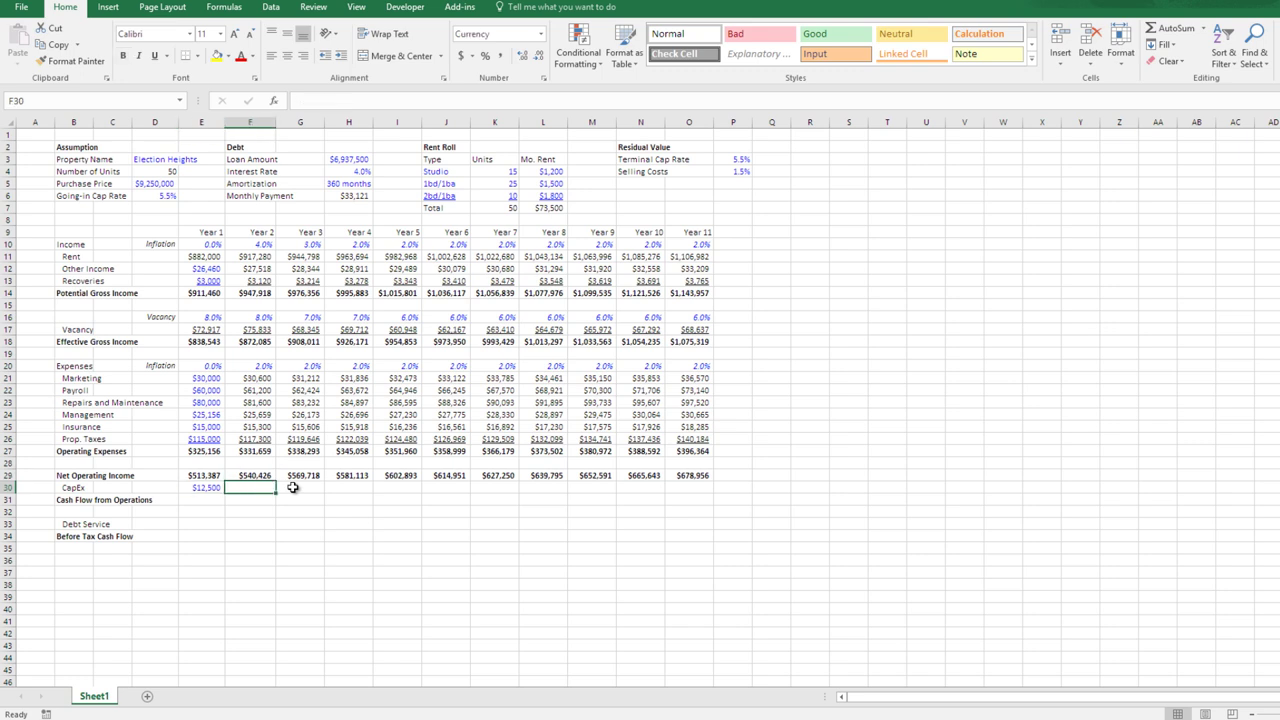
{"action": "key", "text": "Up"}
{"action": "key", "text": "Up"}
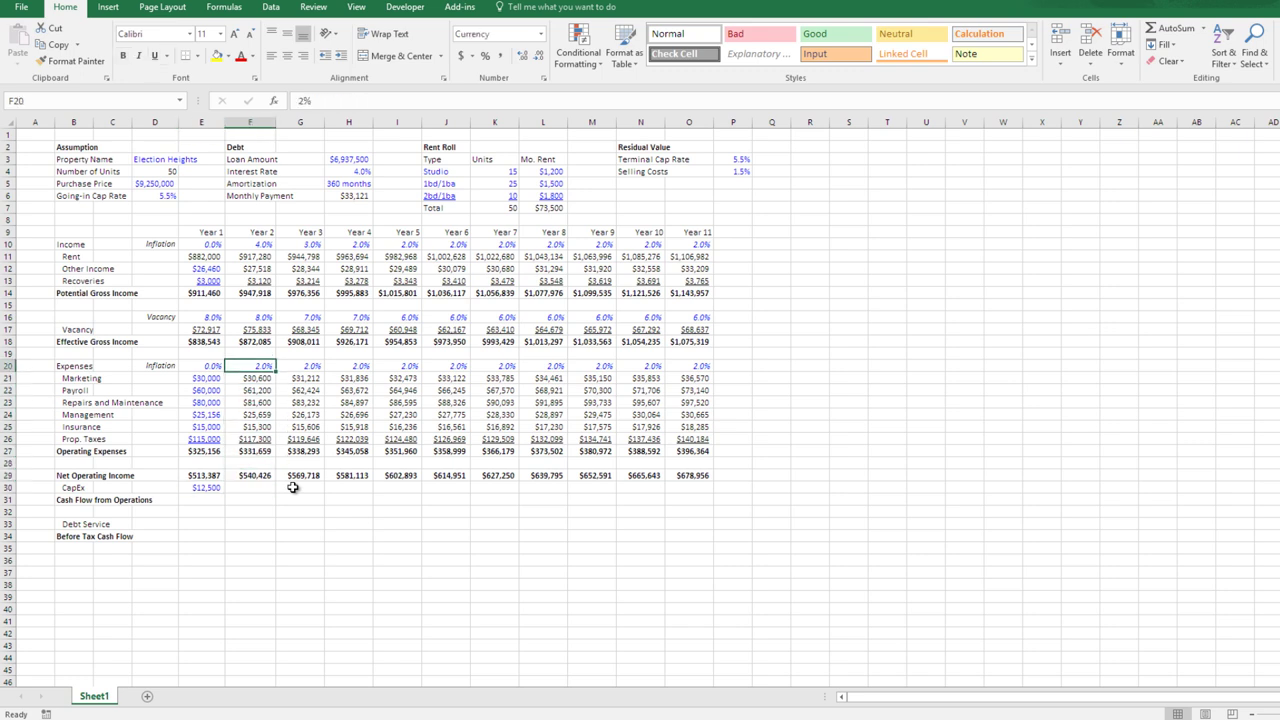
{"action": "key", "text": "Down"}
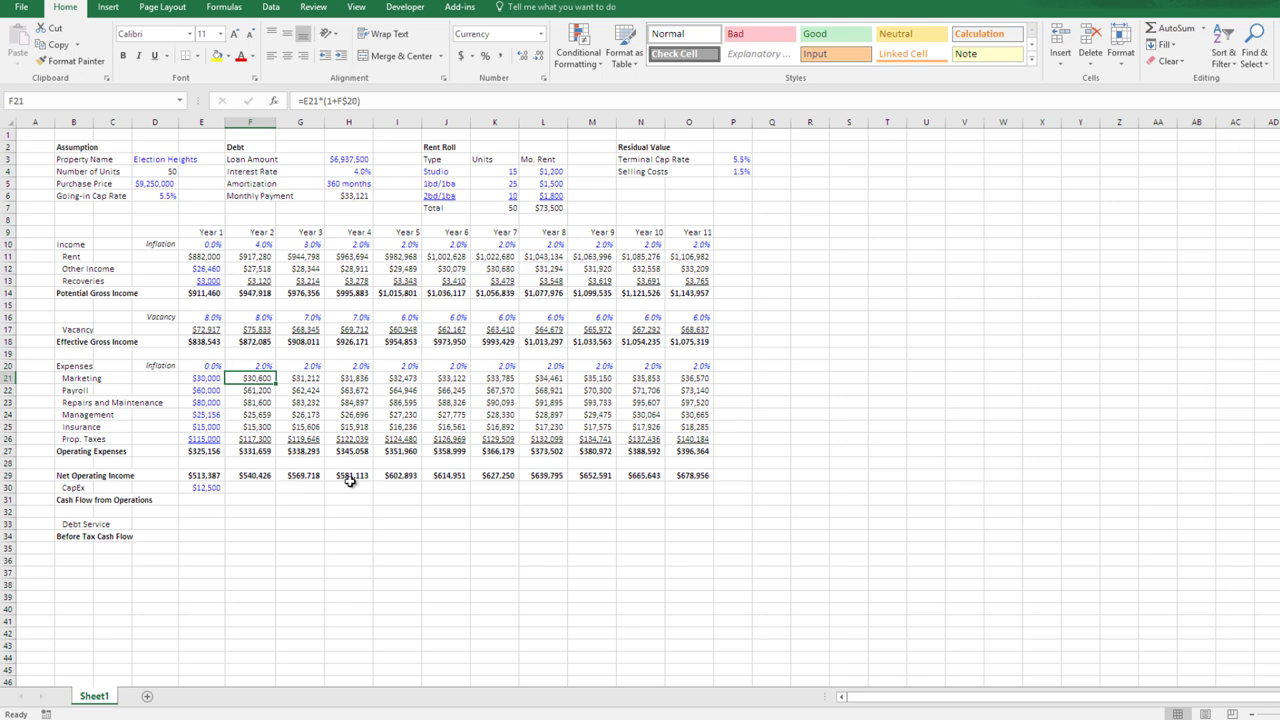
{"action": "left_click", "coordinate": [254, 371]}
{"action": "left_click", "coordinate": [257, 380]}
{"action": "key", "text": "ctrl+c"}
{"action": "key", "text": "Down"}
{"action": "key", "text": "Down"}
{"action": "key", "text": "Down"}
{"action": "key", "text": "Down"}
{"action": "key", "text": "Down"}
{"action": "key", "text": "Down"}
{"action": "key", "text": "Down"}
{"action": "key", "text": "Down"}
{"action": "key", "text": "Down"}
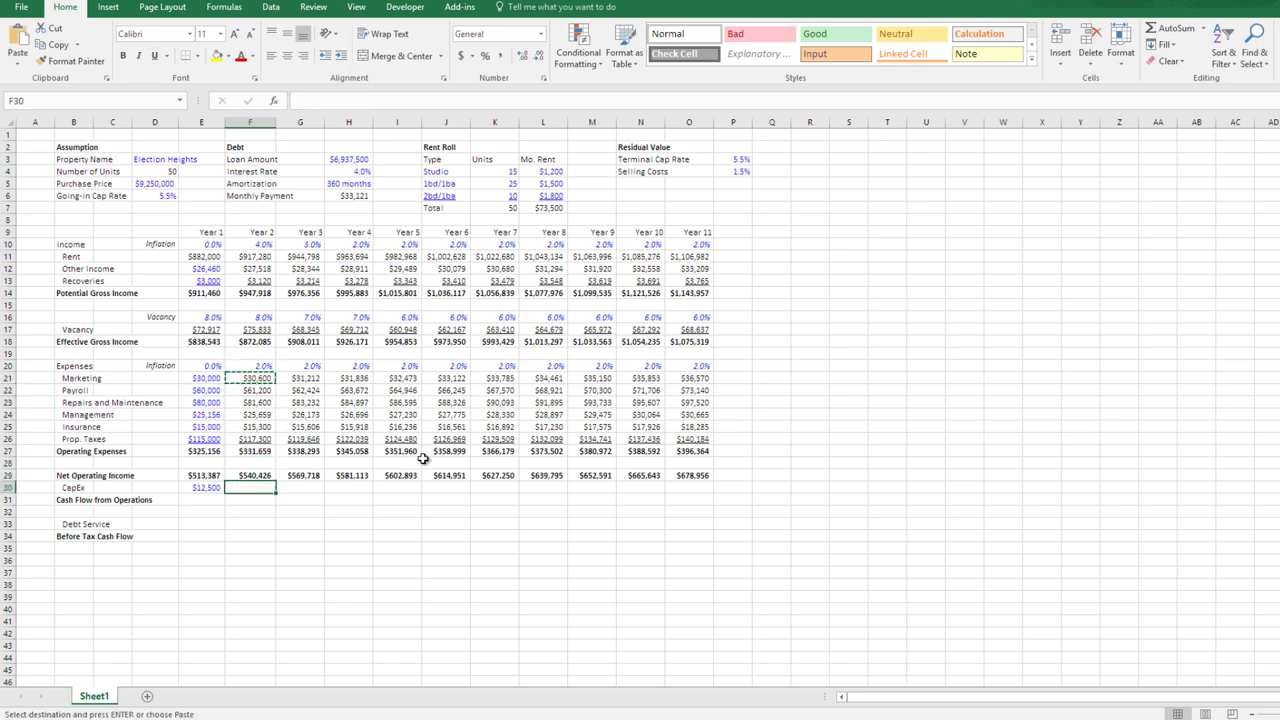
{"action": "key", "text": "ctrl+v"}
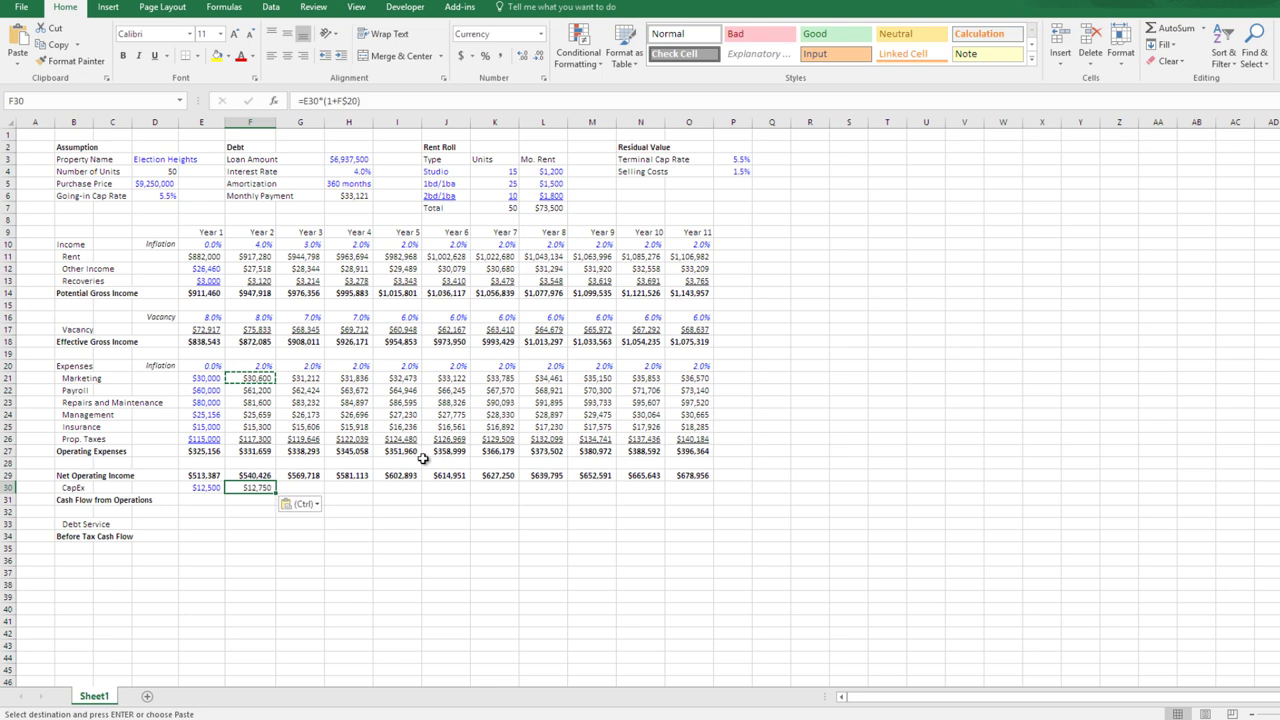
{"action": "key", "text": "F2"}
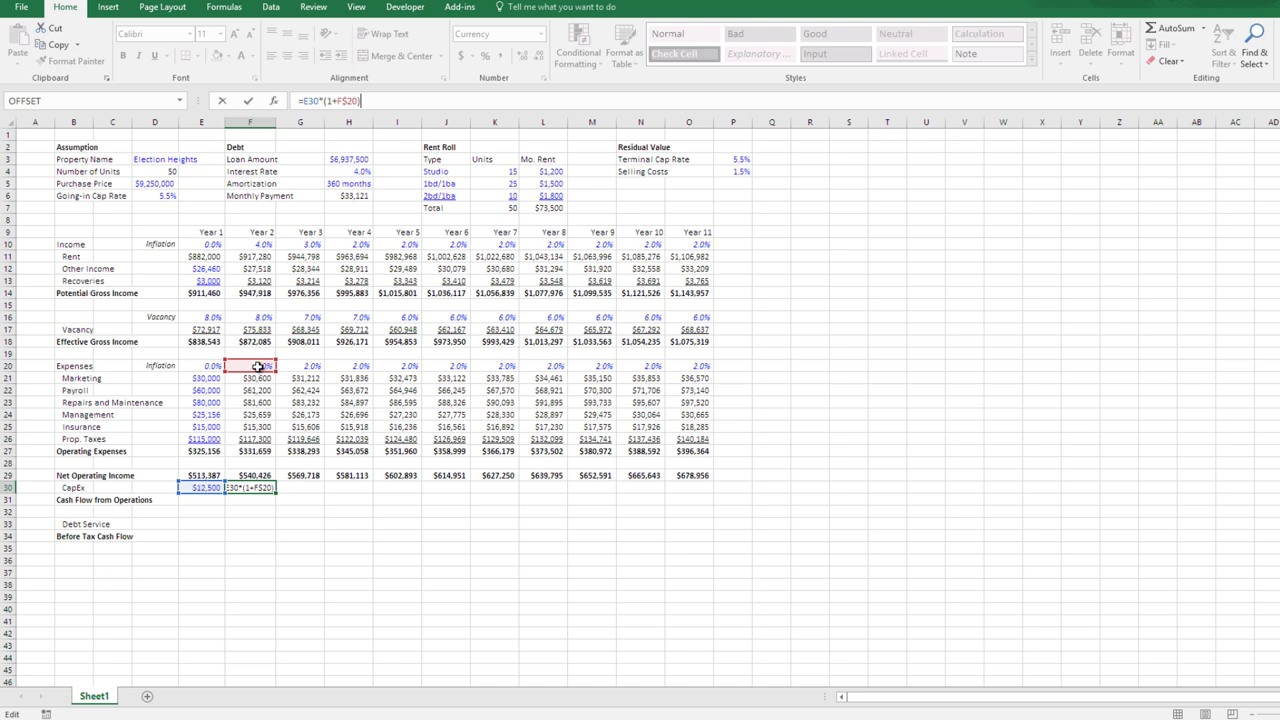
{"action": "key", "text": "ctrl+Return"}
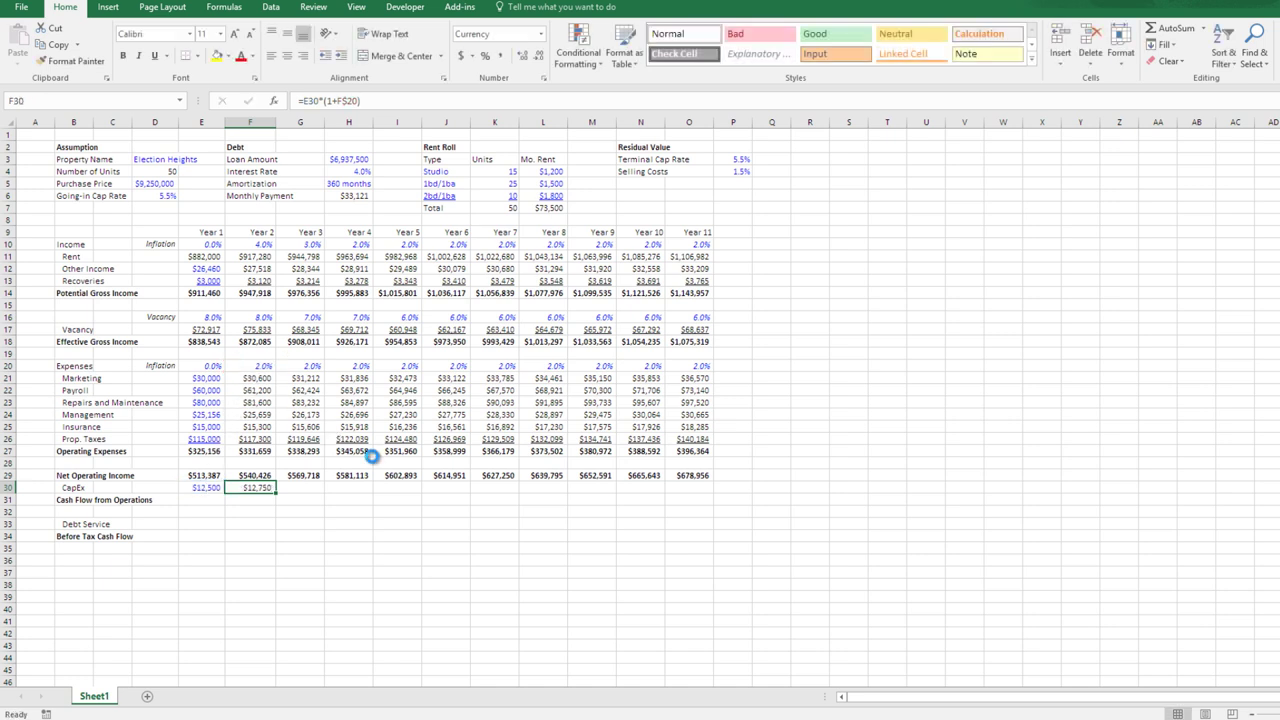
- Copy the Year 2 CapEx formula across the row through Year 11
{"action": "key", "text": "ctrl+c"}
{"action": "key", "text": "ctrl+v"}
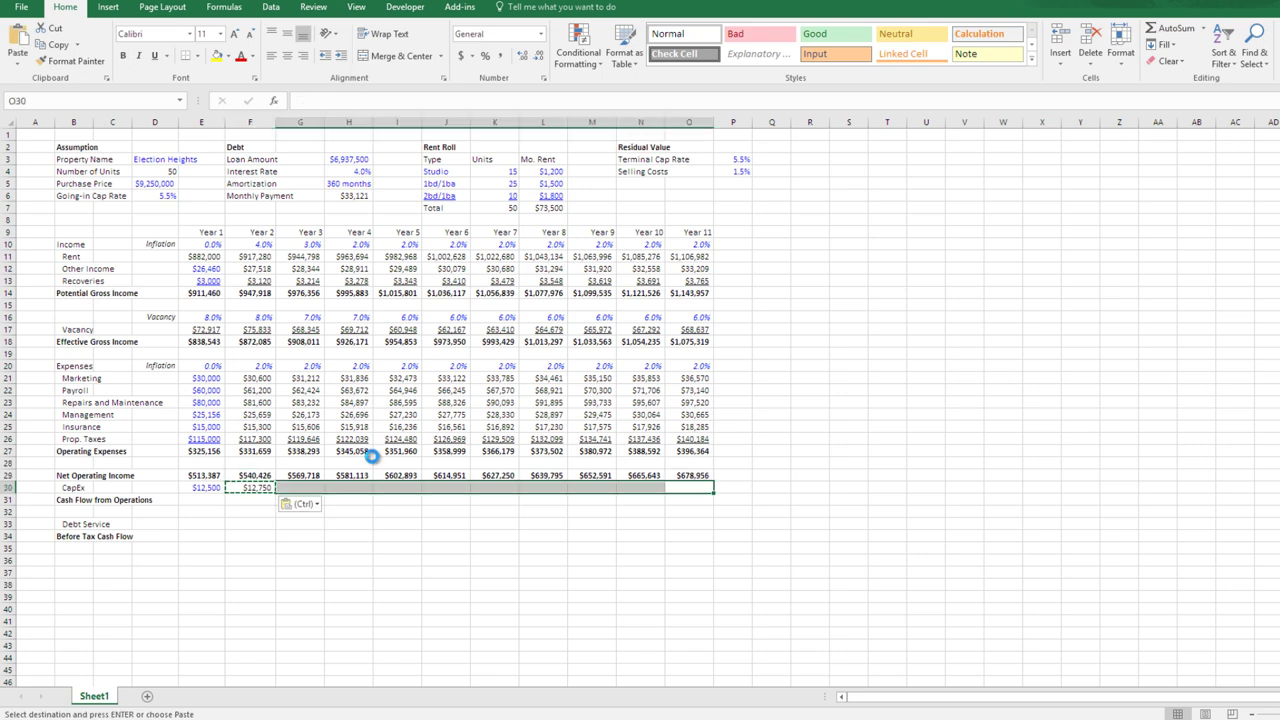
{"action": "key", "text": "Escape"}
- Calculate Year 1 Cash Flow from Operations in E31 as Net Operating Income minus CapEx (=E29-E30)
{"action": "key", "text": "Down"}
{"action": "key", "text": "Left"}
{"action": "key", "text": "Left"}
{"action": "key", "text": "Left"}
{"action": "key", "text": "Left"}
{"action": "key", "text": "Left"}
{"action": "key", "text": "Left"}
{"action": "key", "text": "Left"}
{"action": "key", "text": "Left"}
{"action": "key", "text": "Left"}
{"action": "key", "text": "Left"}
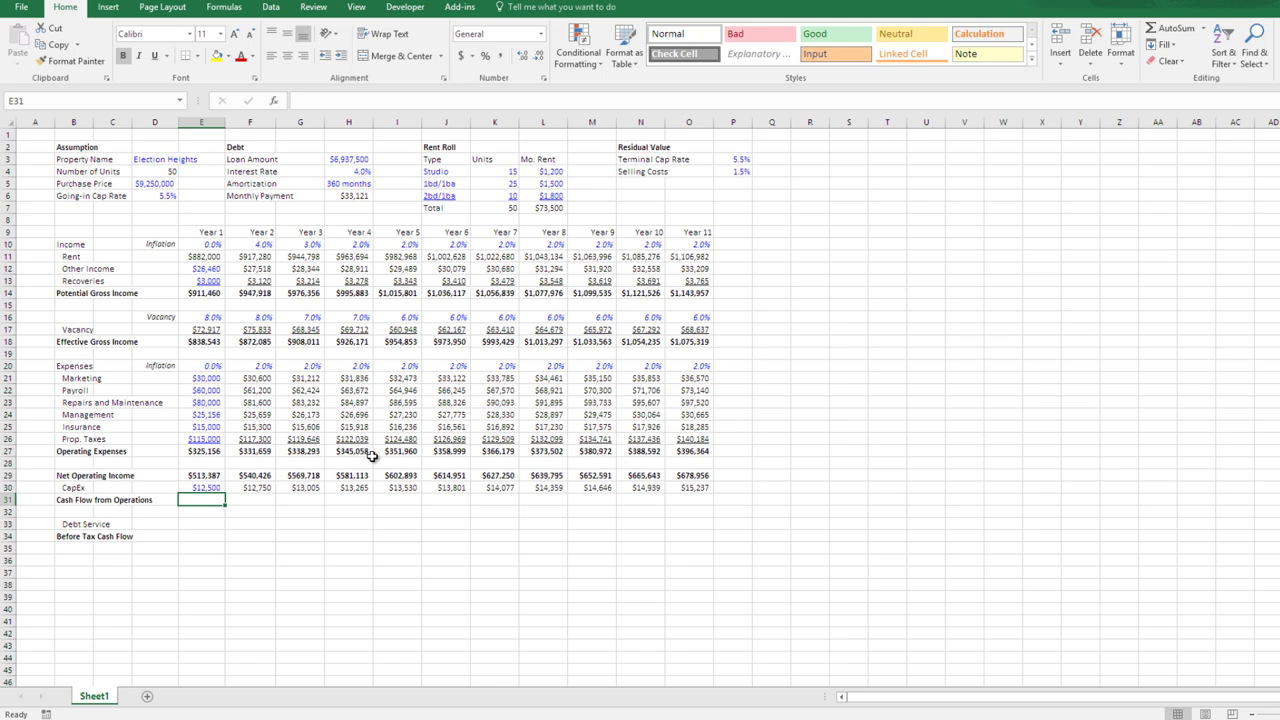
{"action": "type", "text": "="}
{"action": "key", "text": "Up"}
{"action": "key", "text": "Up"}
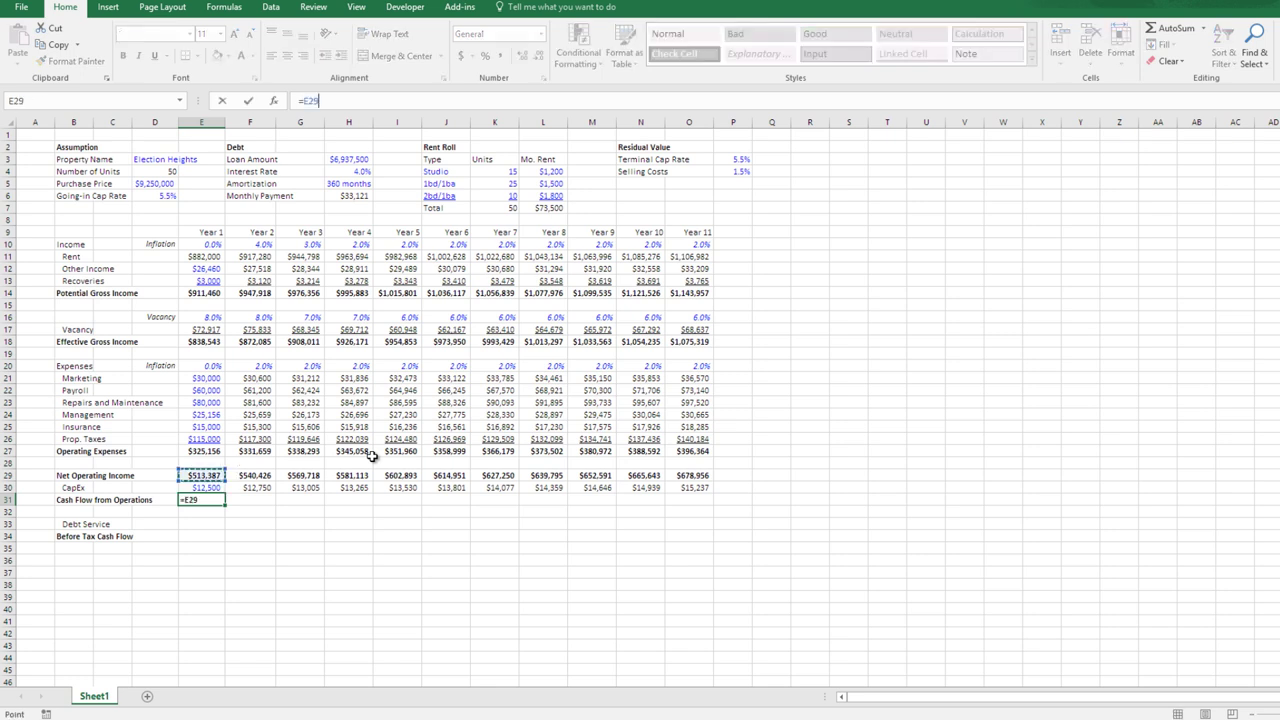
{"action": "type", "text": "-"}
{"action": "key", "text": "Up"}
{"action": "key", "text": "Return"}
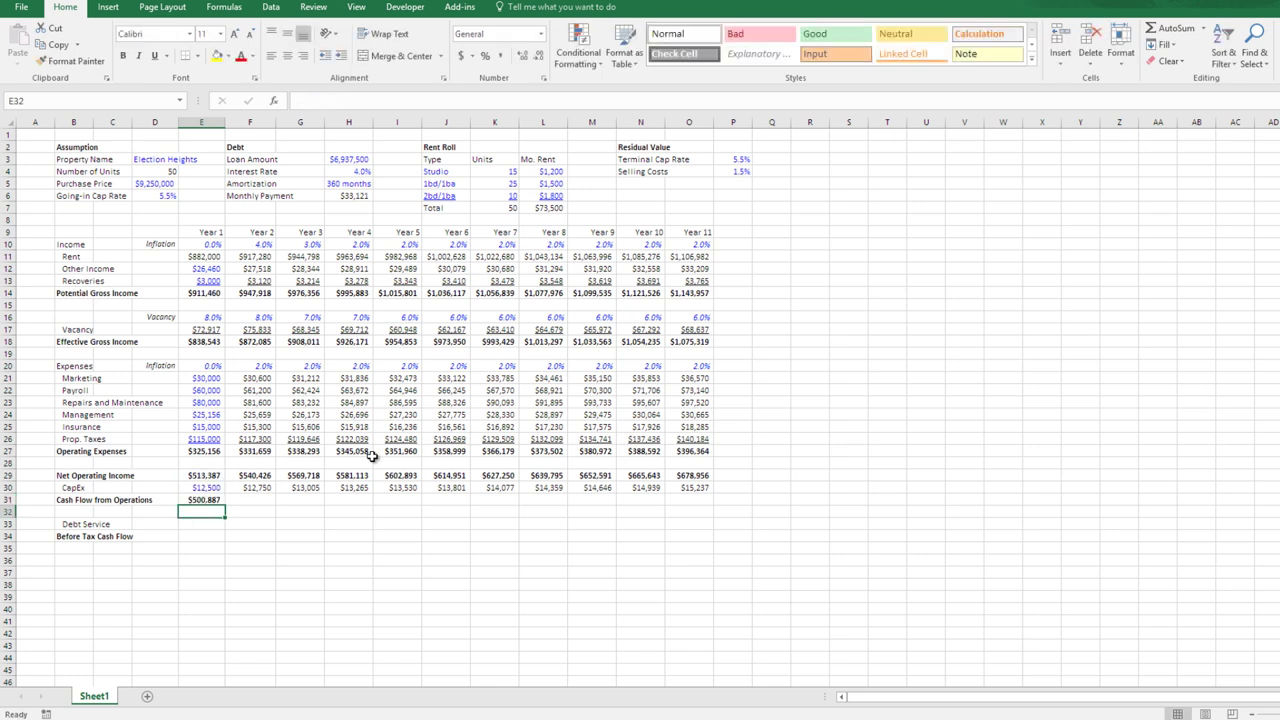
{"action": "key", "text": "Up"}
{"action": "key", "text": "Up"}
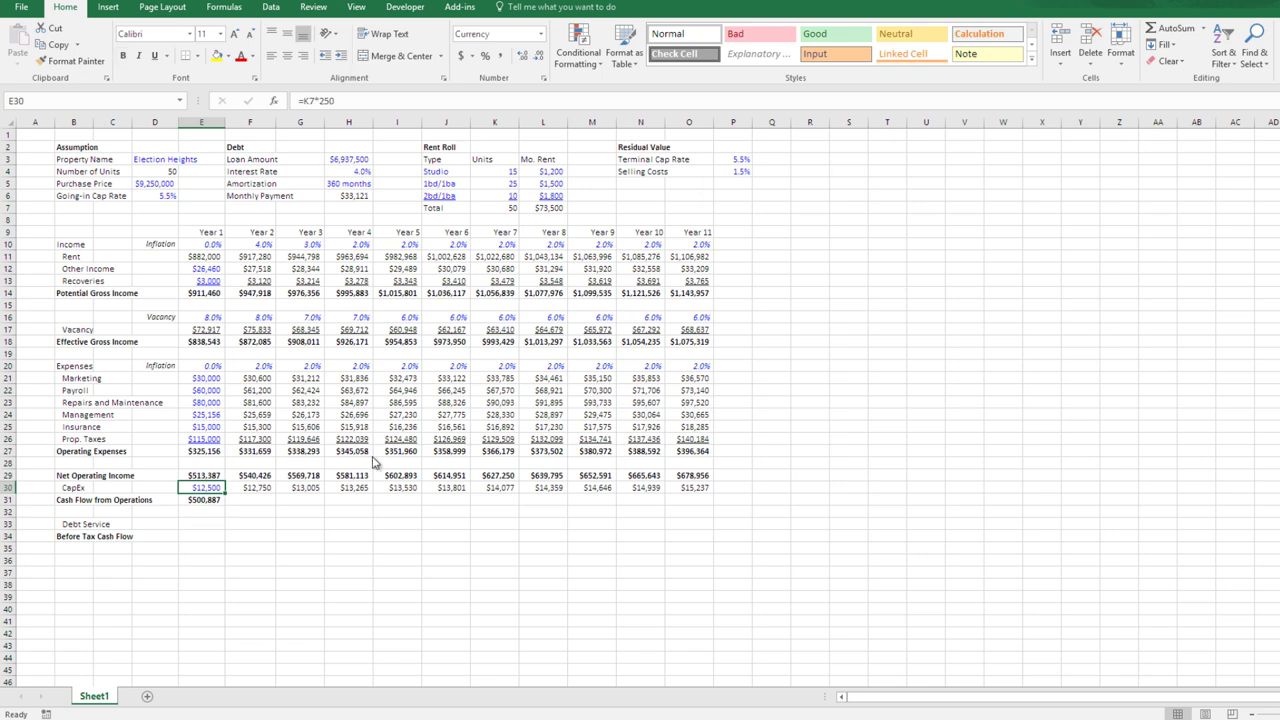
{"action": "key", "text": "ctrl+minus"}
{"action": "key", "text": "r"}
{"action": "key", "text": "Escape"}
{"action": "key", "text": "ctrl+minus"}
{"action": "key", "text": "Escape"}
- Underline the Year 1 and Year 2 CapEx amounts
{"action": "key", "text": "ctrl+u"}
{"action": "key", "text": "Right"}
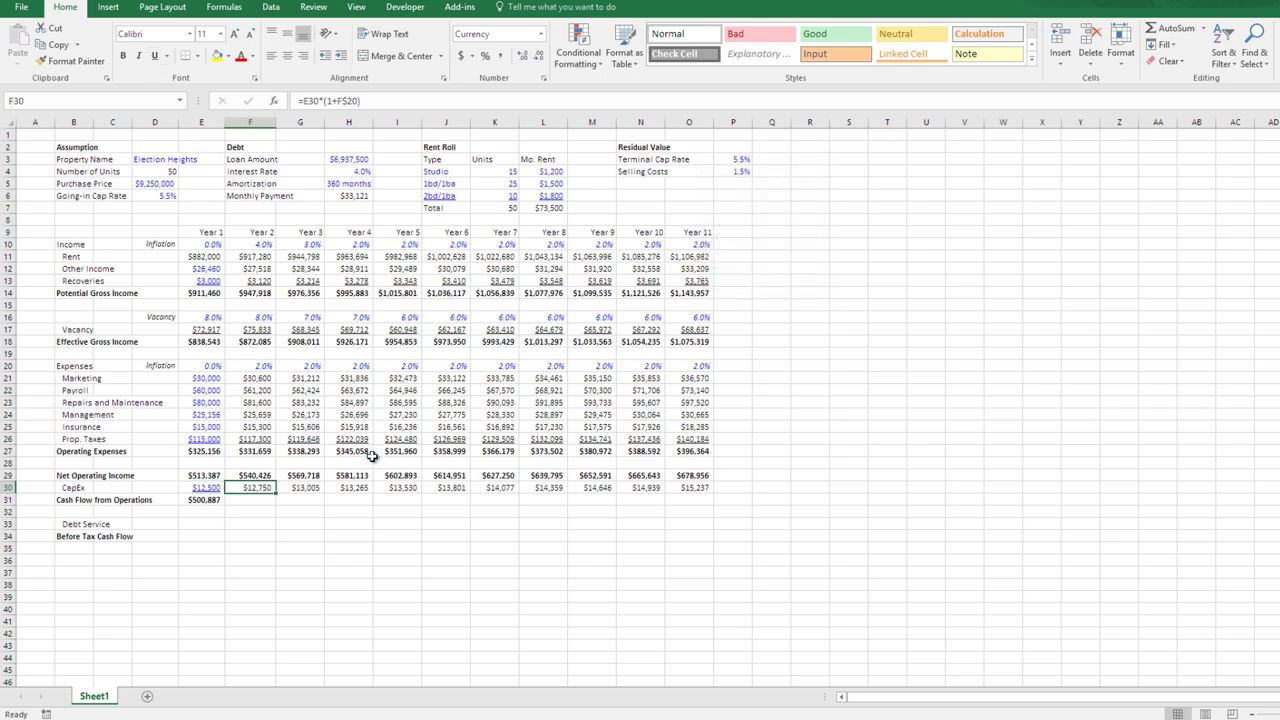
{"action": "key", "text": "ctrl+u"}
- Copy the Year 1 Cash Flow from Operations formula into Year 2
{"action": "key", "text": "Down"}
{"action": "key", "text": "Left"}
{"action": "key", "text": "ctrl+c"}
{"action": "key", "text": "Right"}
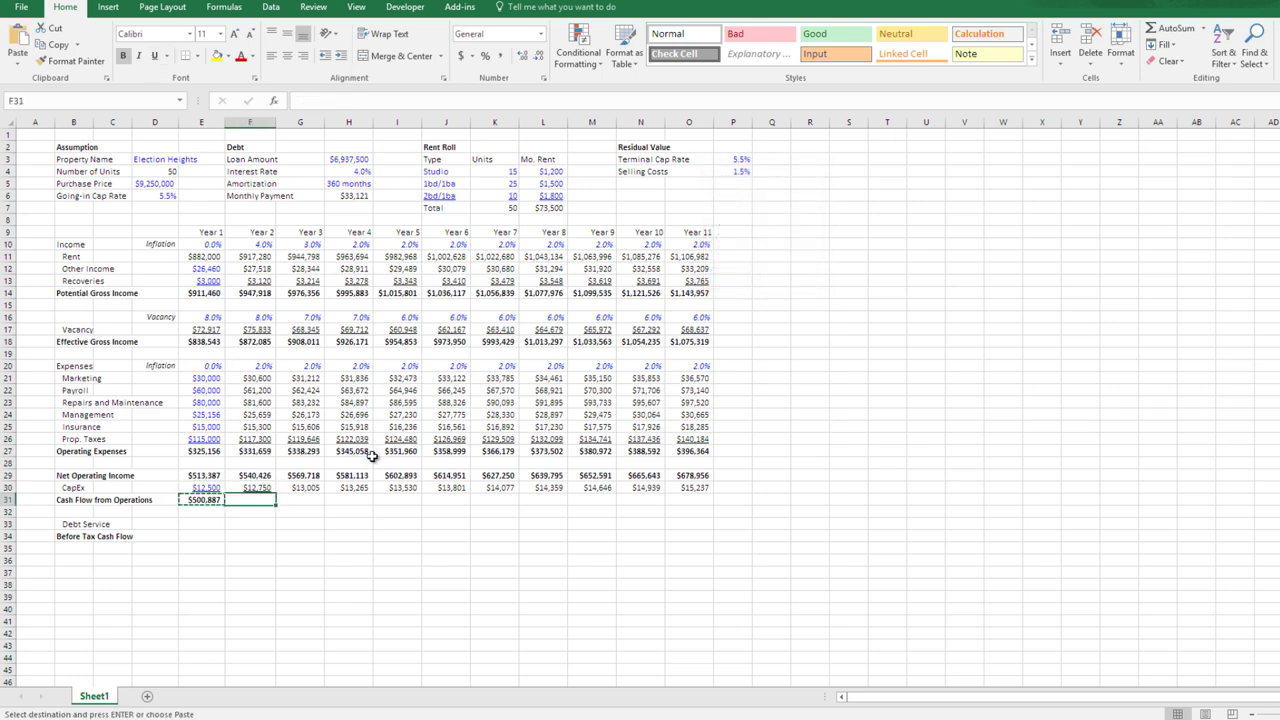
{"action": "key", "text": "ctrl+v"}
- Copy the Year 2 CapEx and Cash Flow from Operations cells across Years 3 through 11
{"action": "key", "text": "Up"}
{"action": "key", "text": "ctrl+c"}
{"action": "key", "text": "Right"}
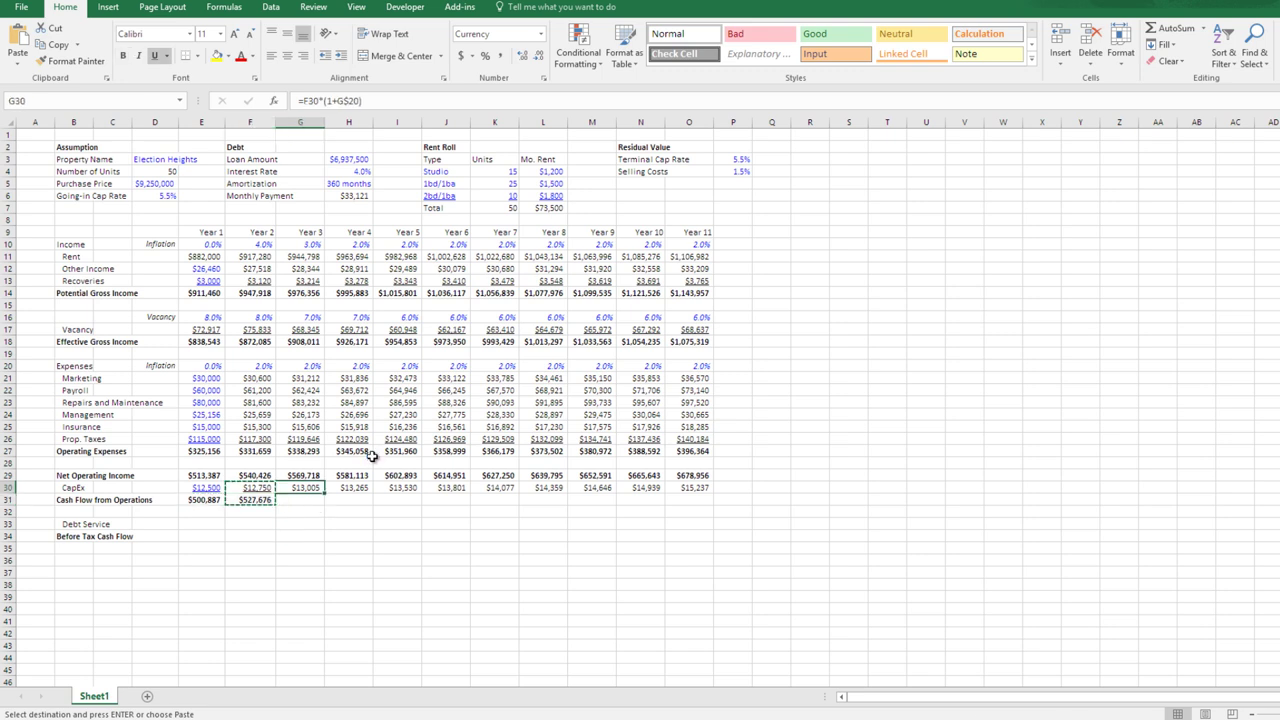
{"action": "key", "text": "ctrl+shift+Right"}
{"action": "key", "text": "ctrl+v"}
{"action": "key", "text": "Escape"}
- Clear the Year 11 CapEx and Cash Flow from Operations cells, O30:O31
{"action": "key", "text": "Down"}
{"action": "key", "text": "Left"}
{"action": "key", "text": "Left"}
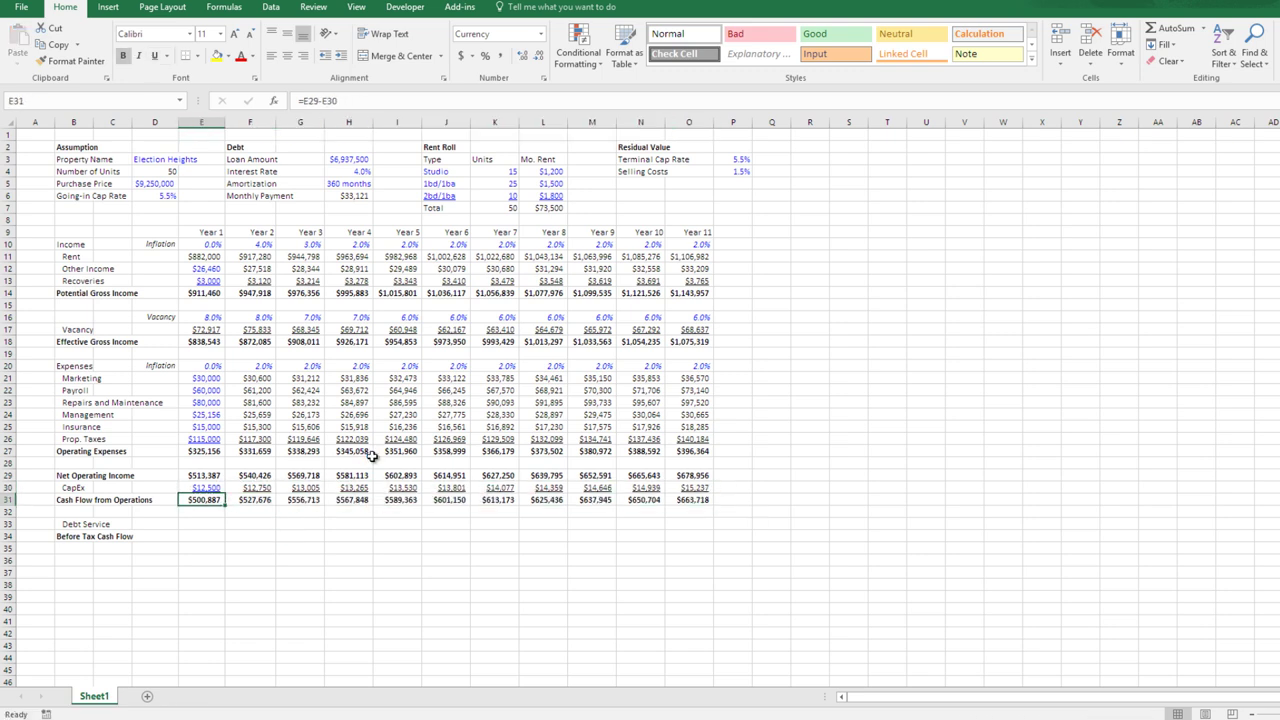
{"action": "key", "text": "Right"}
{"action": "key", "text": "Right"}
{"action": "key", "text": "Right"}
{"action": "key", "text": "Right"}
{"action": "key", "text": "Right"}
{"action": "key", "text": "Right"}
{"action": "key", "text": "Right"}
{"action": "key", "text": "Right"}
{"action": "key", "text": "Right"}
{"action": "key", "text": "Right"}
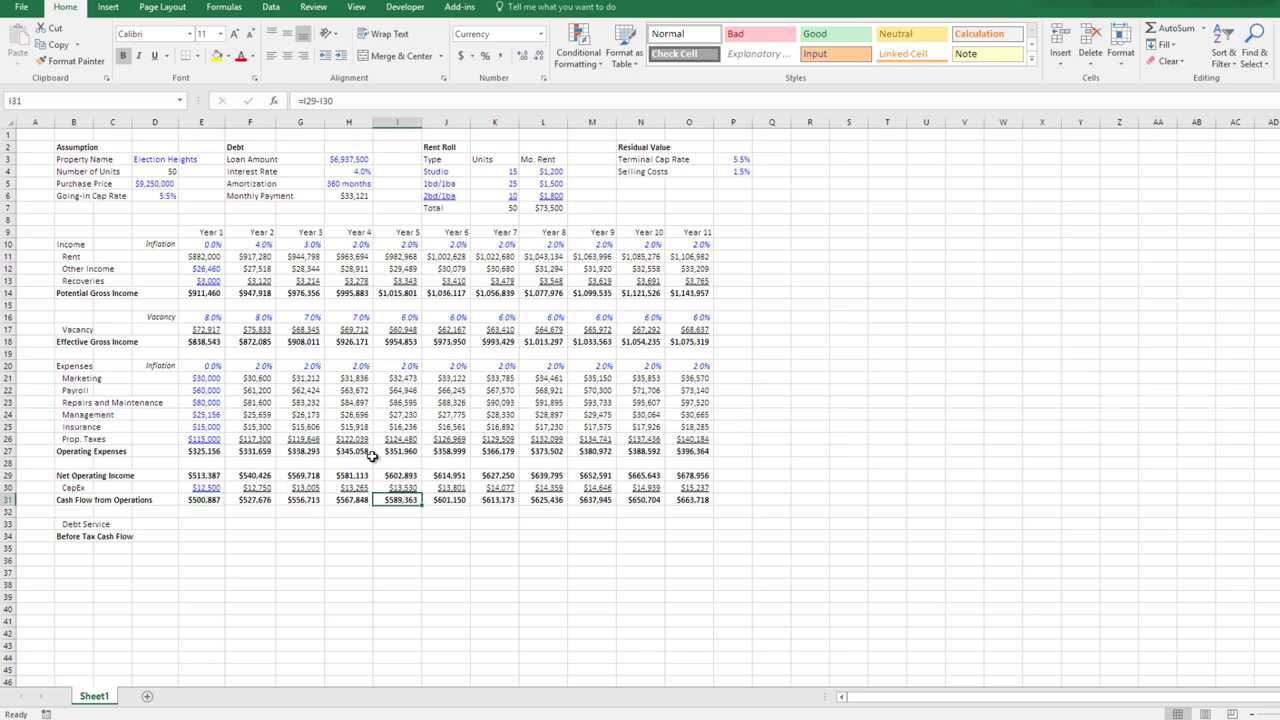
{"action": "key", "text": "Up"}
{"action": "key", "text": "shift+Down"}
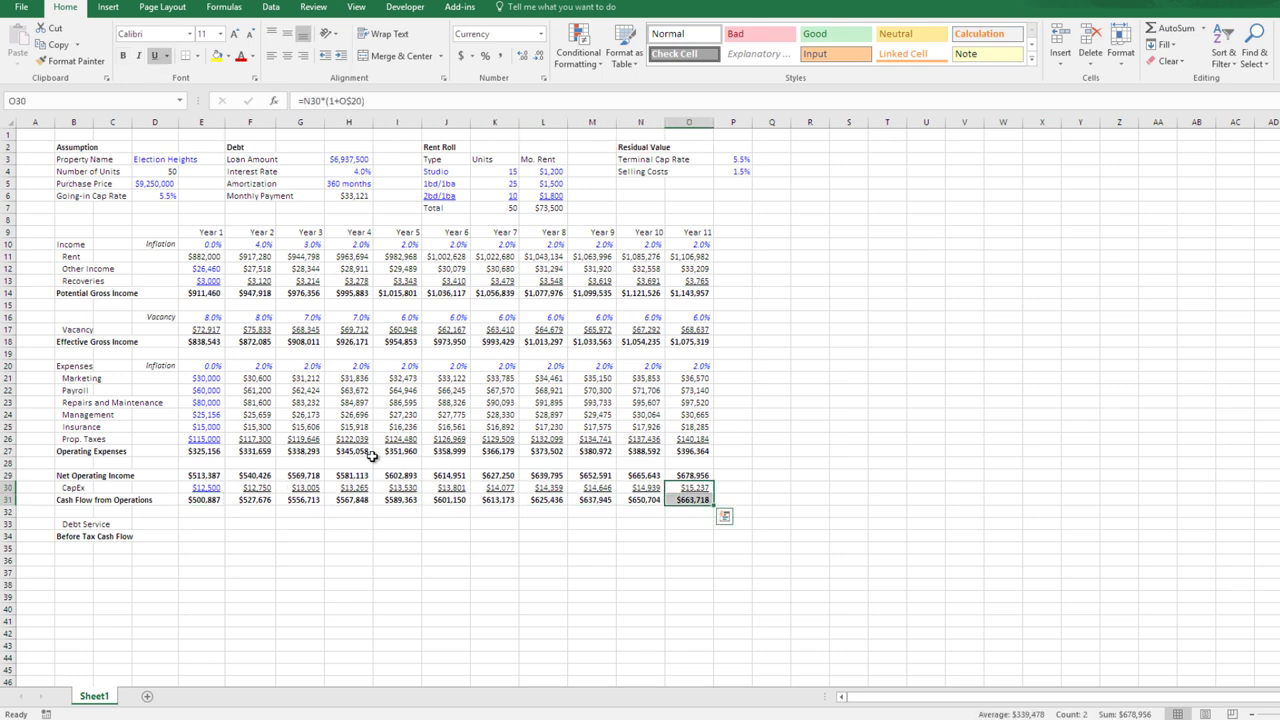
{"action": "key", "text": "Delete"}
- Calculate Year 1 Debt Service in E33 as the monthly loan payment times 12, using an absolute reference (=$H$6*12)
{"action": "key", "text": "Down"}
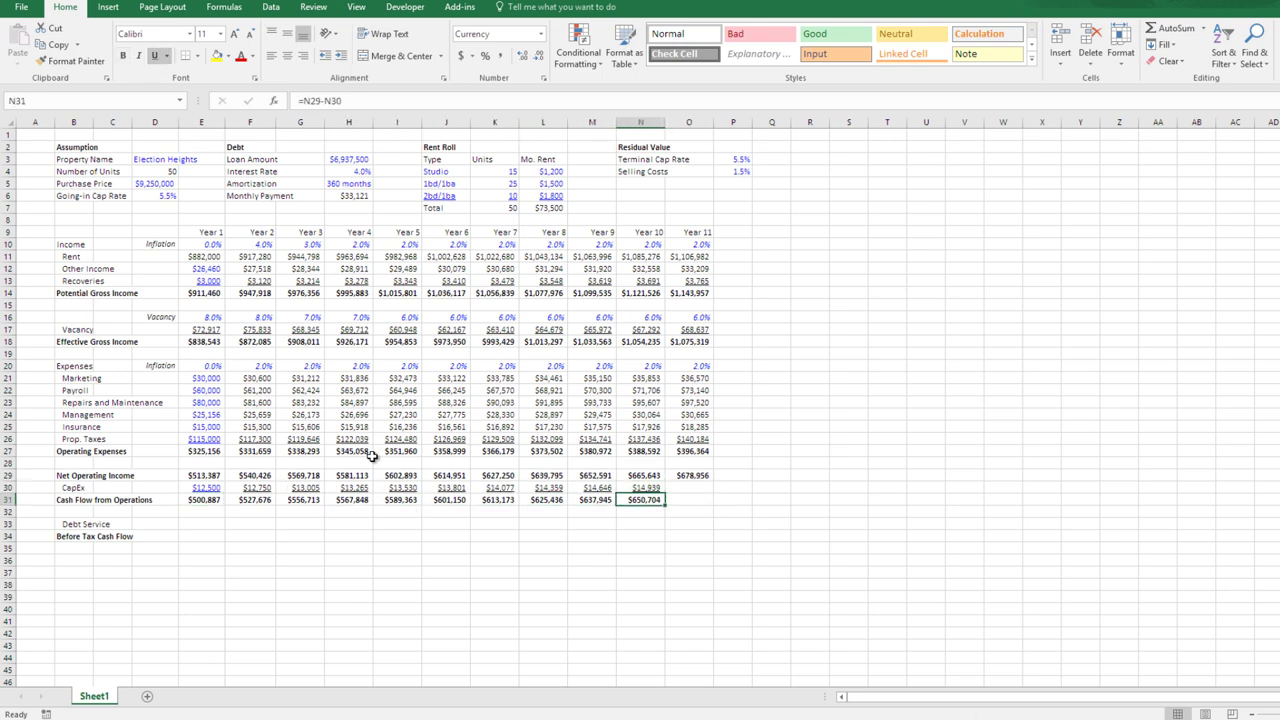
{"action": "key", "text": "Up"}
{"action": "key", "text": "Left"}
{"action": "key", "text": "ctrl+c"}
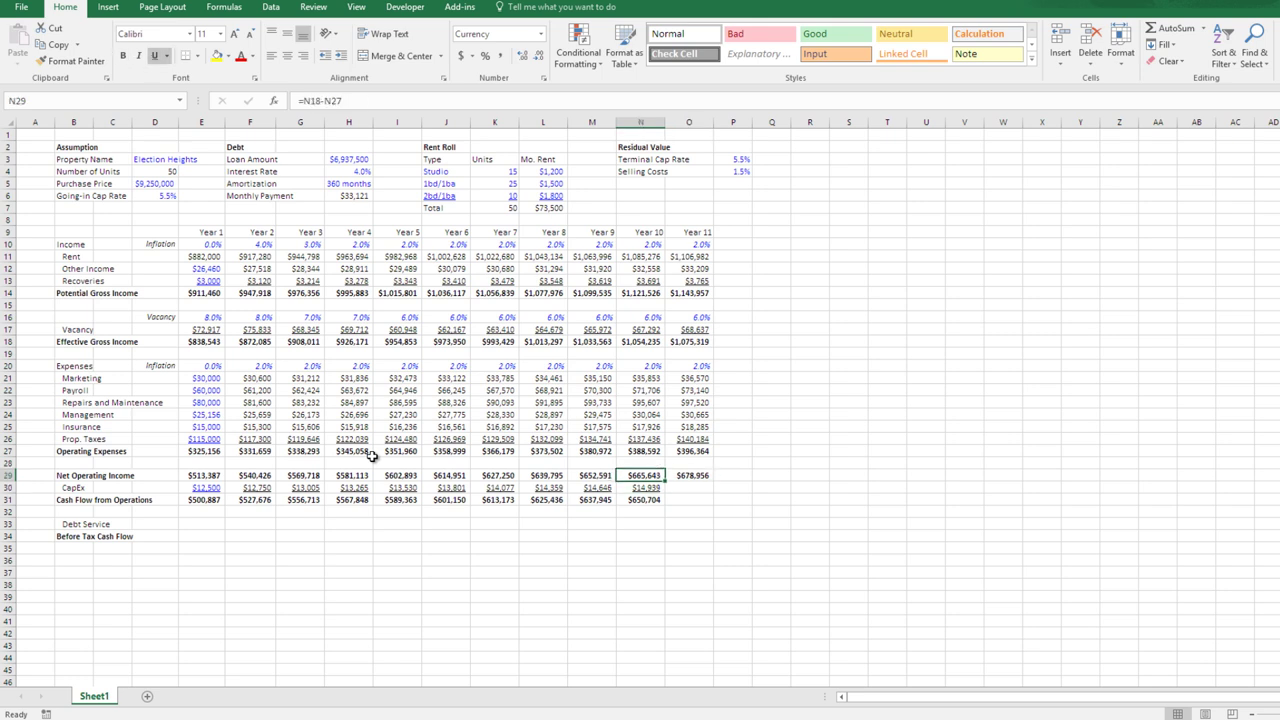
{"action": "key", "text": "Right"}
{"action": "key", "text": "Down"}
{"action": "key", "text": "Left"}
{"action": "key", "text": "Left"}
{"action": "key", "text": "Left"}
{"action": "key", "text": "Left"}
{"action": "key", "text": "Left"}
{"action": "key", "text": "Left"}
{"action": "key", "text": "Left"}
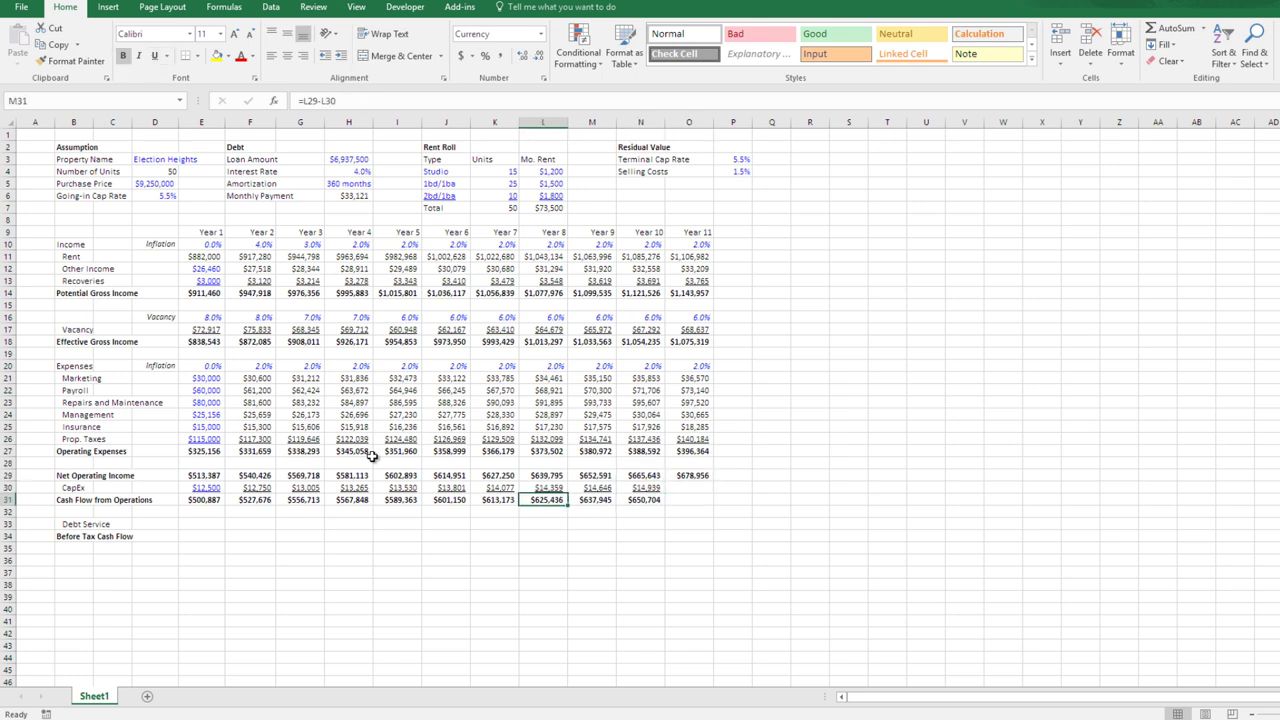
{"action": "key", "text": "Down"}
{"action": "key", "text": "Down"}
{"action": "key", "text": "Left"}
{"action": "key", "text": "Left"}
{"action": "key", "text": "Left"}
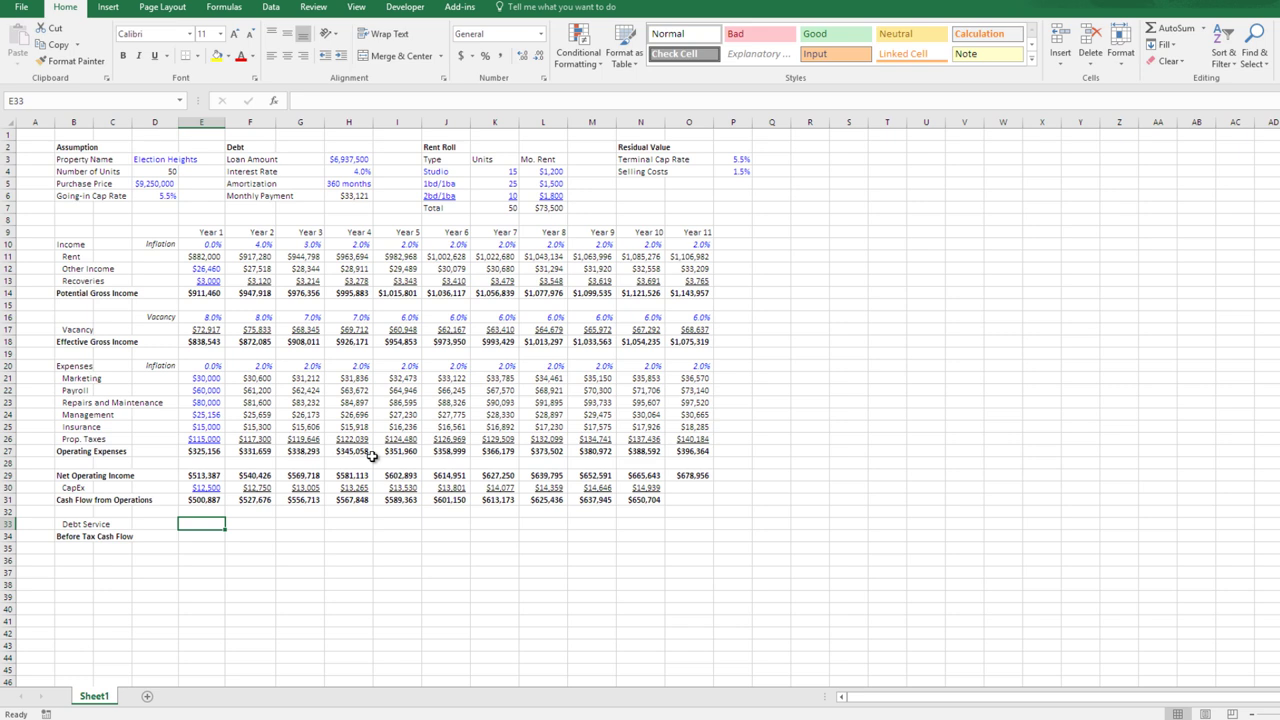
{"action": "type", "text": "="}
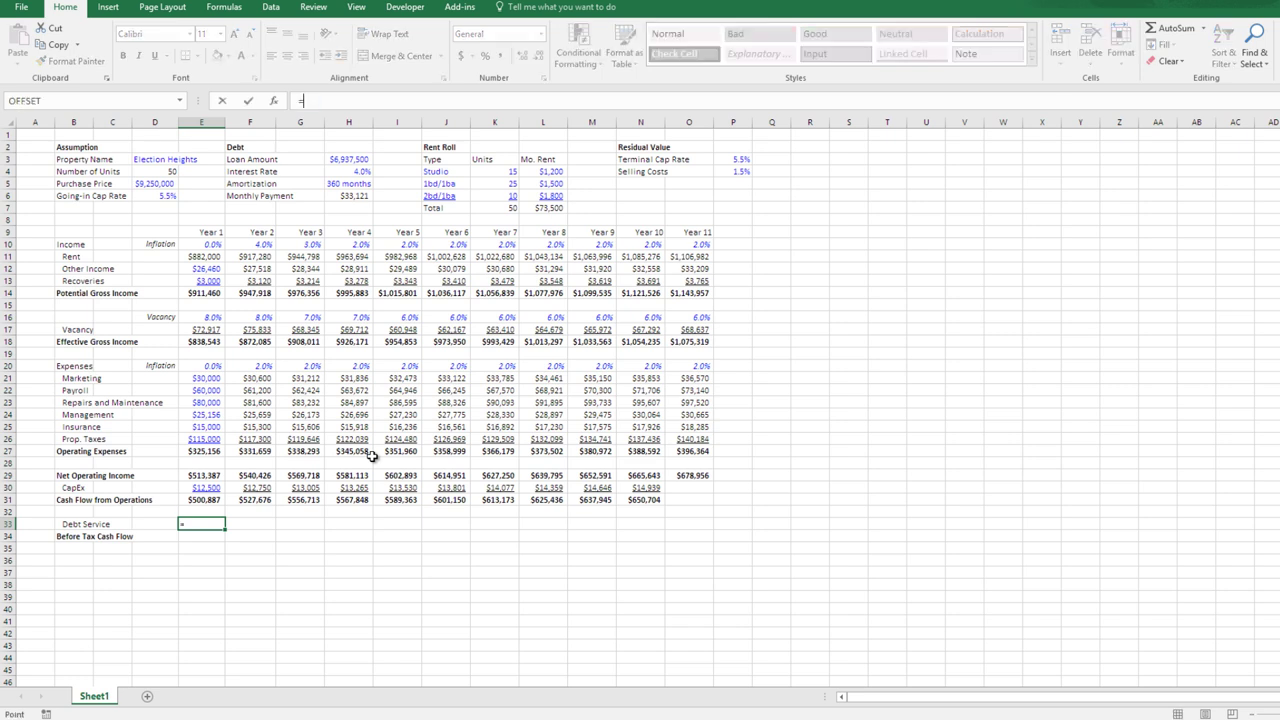
{"action": "key", "text": "Up"}
{"action": "key", "text": "Up"}
{"action": "key", "text": "Up"}
{"action": "key", "text": "Up"}
{"action": "key", "text": "Up"}
{"action": "key", "text": "Up"}
{"action": "key", "text": "Up"}
{"action": "key", "text": "Up"}
{"action": "key", "text": "Up"}
{"action": "key", "text": "Up"}
{"action": "key", "text": "Up"}
{"action": "key", "text": "Up"}
{"action": "key", "text": "Up"}
{"action": "key", "text": "Up"}
{"action": "key", "text": "Up"}
{"action": "key", "text": "Up"}
{"action": "key", "text": "Up"}
{"action": "key", "text": "Up"}
{"action": "key", "text": "Up"}
{"action": "key", "text": "Up"}
{"action": "key", "text": "Right"}
{"action": "key", "text": "Right"}
{"action": "key", "text": "Right"}
{"action": "key", "text": "Up"}
{"action": "key", "text": "Up"}
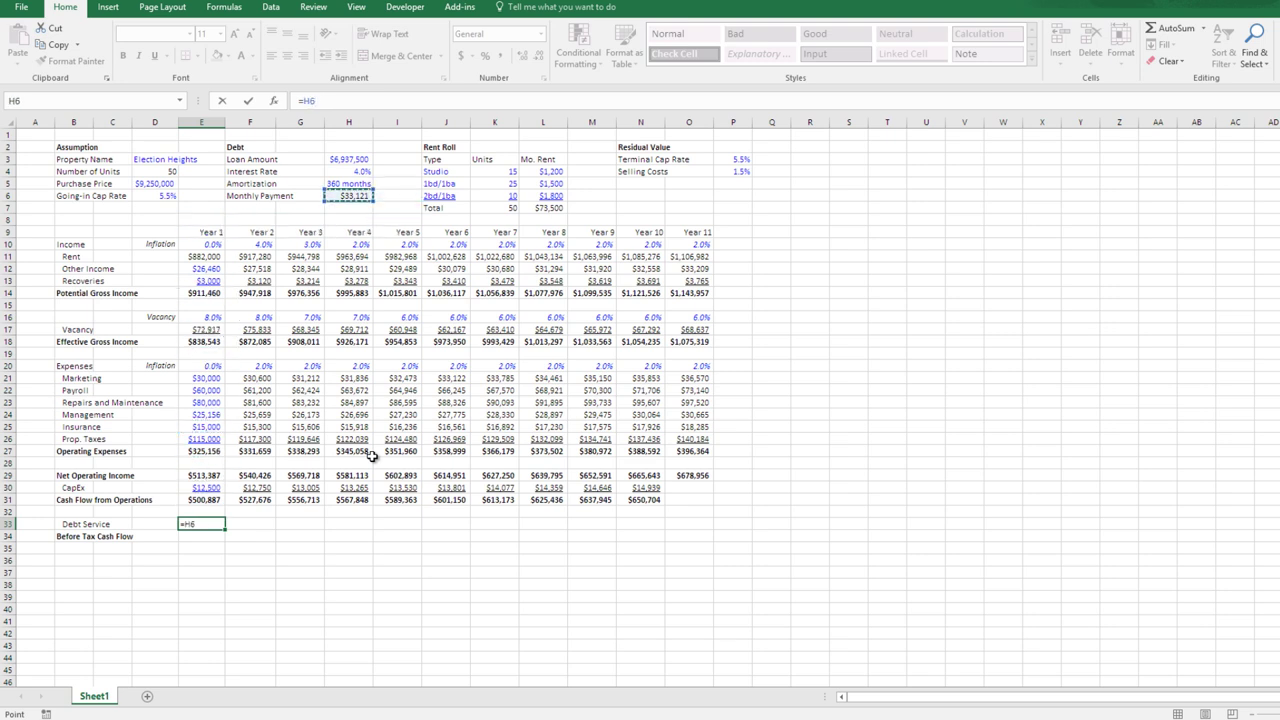
{"action": "key", "text": "F4"}
{"action": "type", "text": "*12"}
{"action": "key", "text": "Return"}
{"action": "key", "text": "Up"}
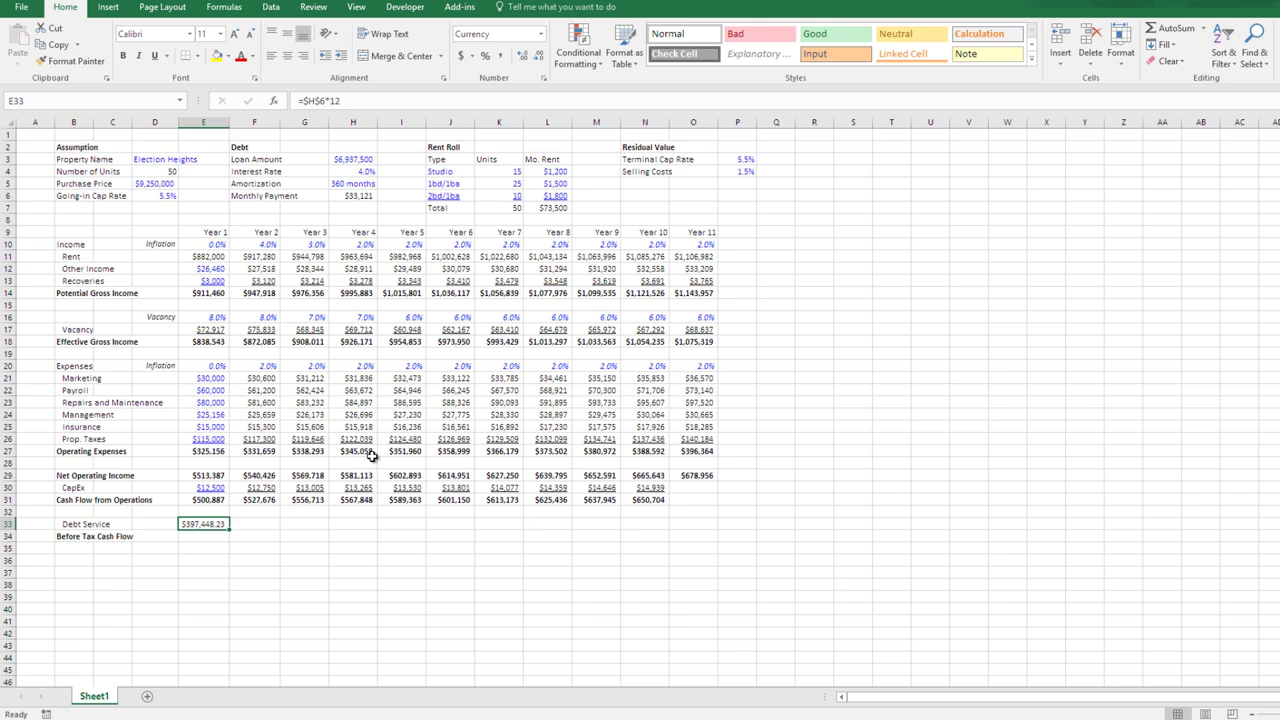
- Format the Year 1 Debt Service amount to show no decimal places
{"action": "key", "text": "alt+h"}
{"action": "key", "text": "9"}
{"action": "key", "text": "alt+h"}
{"action": "key", "text": "9"}
- Copy the Year 1 Debt Service formula across the row through Year 10
{"action": "key", "text": "ctrl+c"}
{"action": "key", "text": "Right"}
{"action": "key", "text": "Right"}
{"action": "key", "text": "Right"}
{"action": "key", "text": "Right"}
{"action": "key", "text": "Right"}
{"action": "key", "text": "Right"}
{"action": "key", "text": "Right"}
{"action": "key", "text": "Right"}
{"action": "key", "text": "Right"}
{"action": "key", "text": "Up"}
{"action": "key", "text": "Up"}
{"action": "key", "text": "Down"}
{"action": "key", "text": "Down"}
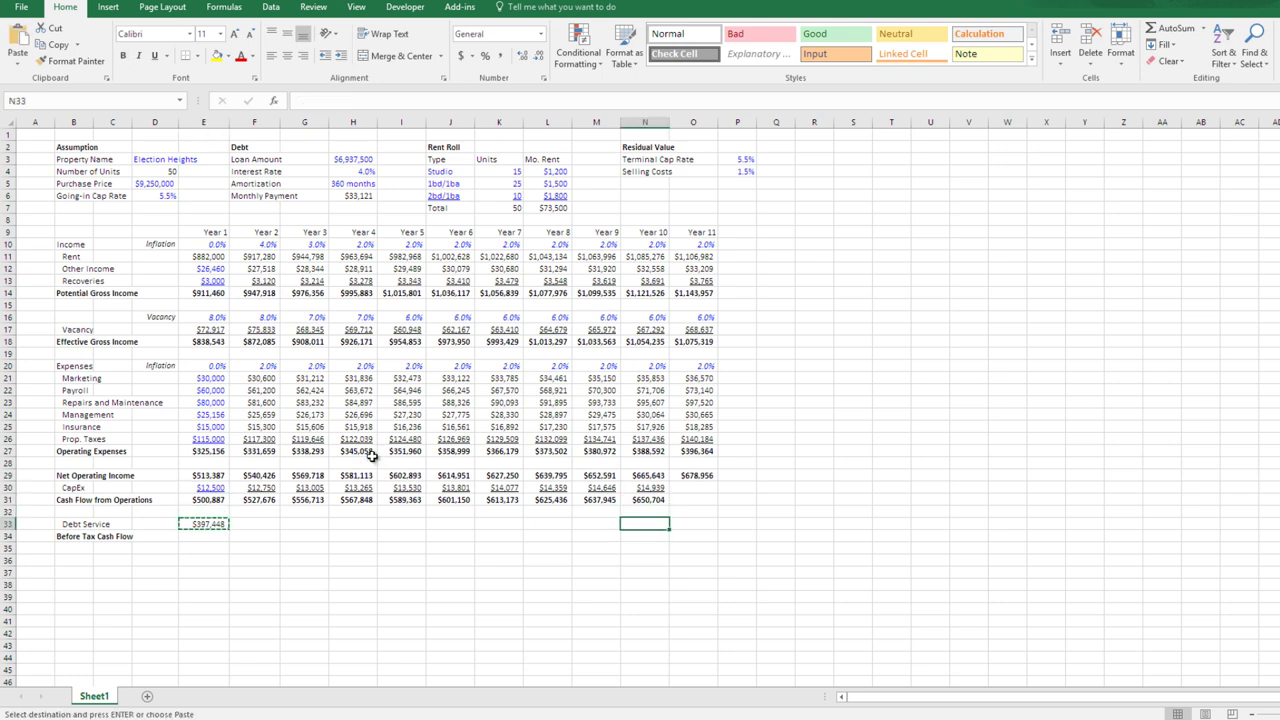
{"action": "key", "text": "ctrl+shift+Left"}
{"action": "key", "text": "shift+Right"}
{"action": "key", "text": "ctrl+v"}
{"action": "key", "text": "Escape"}
{"action": "key", "text": "Down"}
{"action": "key", "text": "Left"}
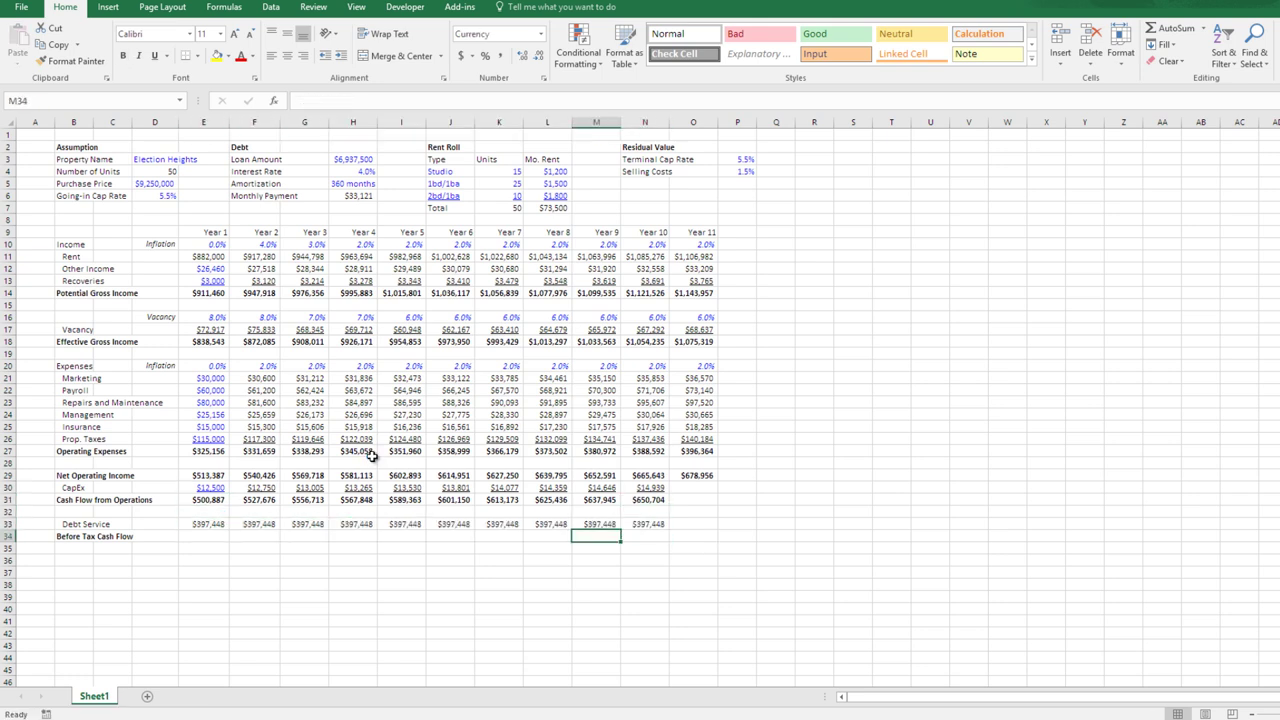
- Check the Debt Service formulas across the yearly columns of row 33
{"action": "key", "text": "Up"}
{"action": "key", "text": "Left"}
{"action": "key", "text": "Left"}
{"action": "key", "text": "Left"}
{"action": "key", "text": "Left"}
{"action": "key", "text": "Left"}
{"action": "key", "text": "Left"}
{"action": "key", "text": "Left"}
{"action": "key", "text": "Left"}
{"action": "key", "text": "Right"}
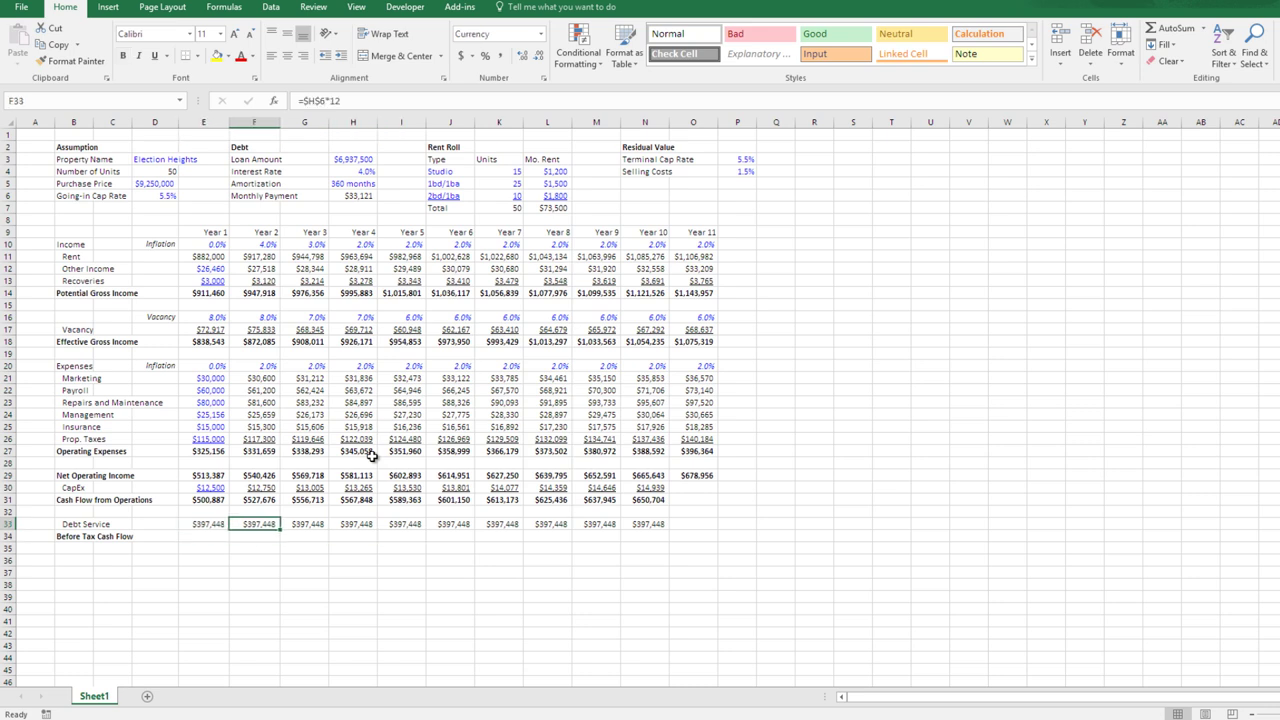
{"action": "key", "text": "Right"}
{"action": "key", "text": "Right"}
{"action": "key", "text": "Right"}
{"action": "key", "text": "Right"}
{"action": "key", "text": "Right"}
{"action": "key", "text": "Right"}
{"action": "key", "text": "Right"}
{"action": "key", "text": "Left"}
{"action": "key", "text": "Left"}
{"action": "key", "text": "Left"}
{"action": "key", "text": "Left"}
{"action": "key", "text": "Left"}
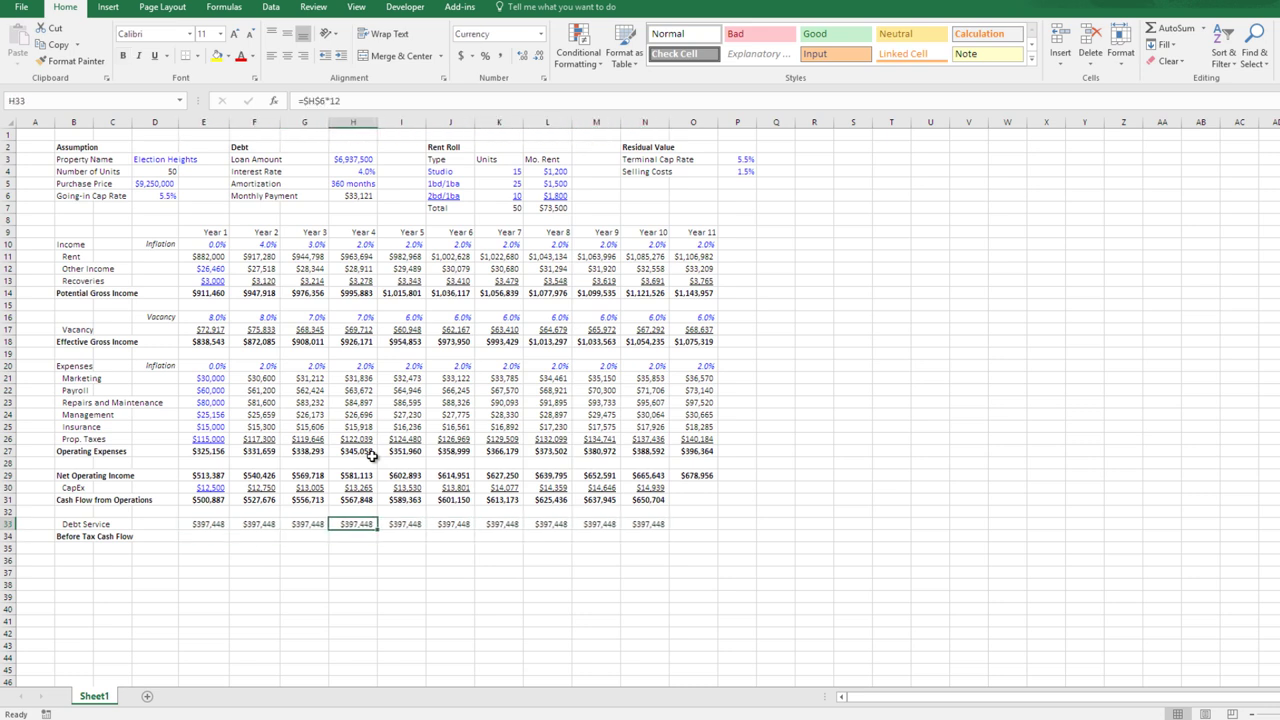
- Calculate Year 1 Before Tax Cash Flow in E34 as Cash Flow from Operations minus Debt Service (=E31-E33)
{"action": "key", "text": "Left"}
{"action": "key", "text": "Left"}
{"action": "key", "text": "Left"}
{"action": "key", "text": "Down"}
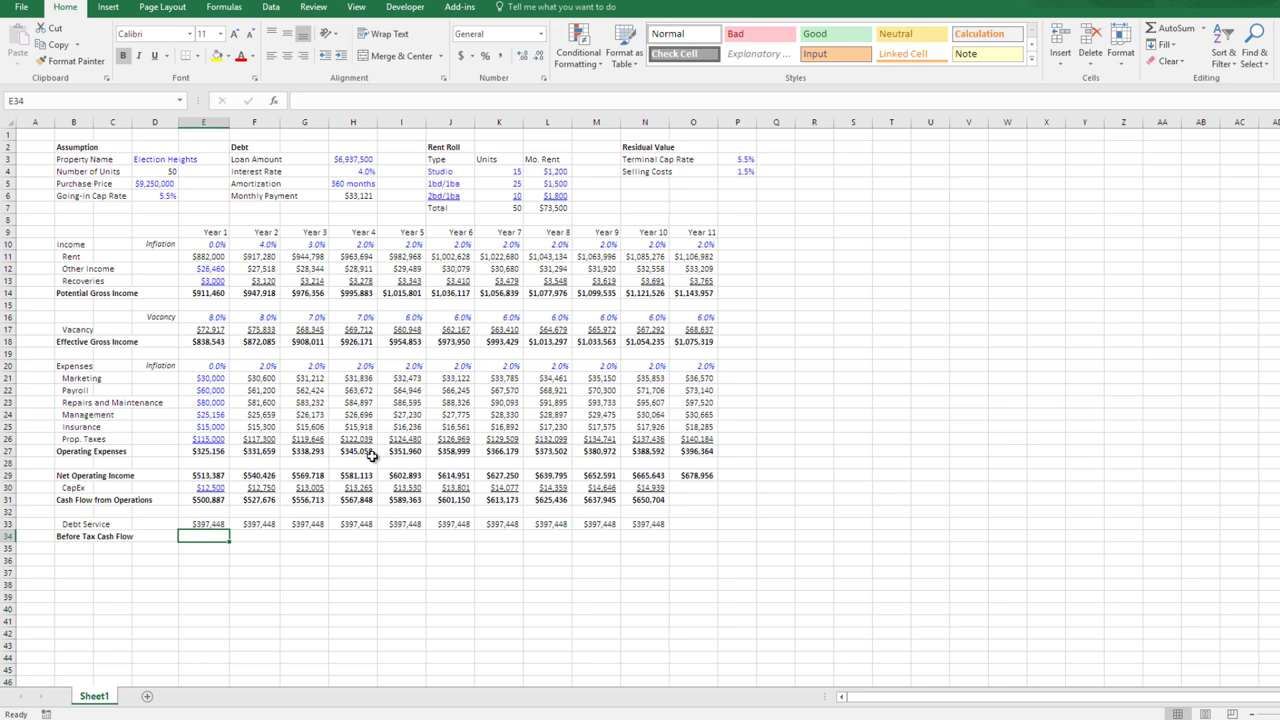
{"action": "type", "text": "="}
{"action": "key", "text": "Up"}
{"action": "key", "text": "Up"}
{"action": "key", "text": "Up"}
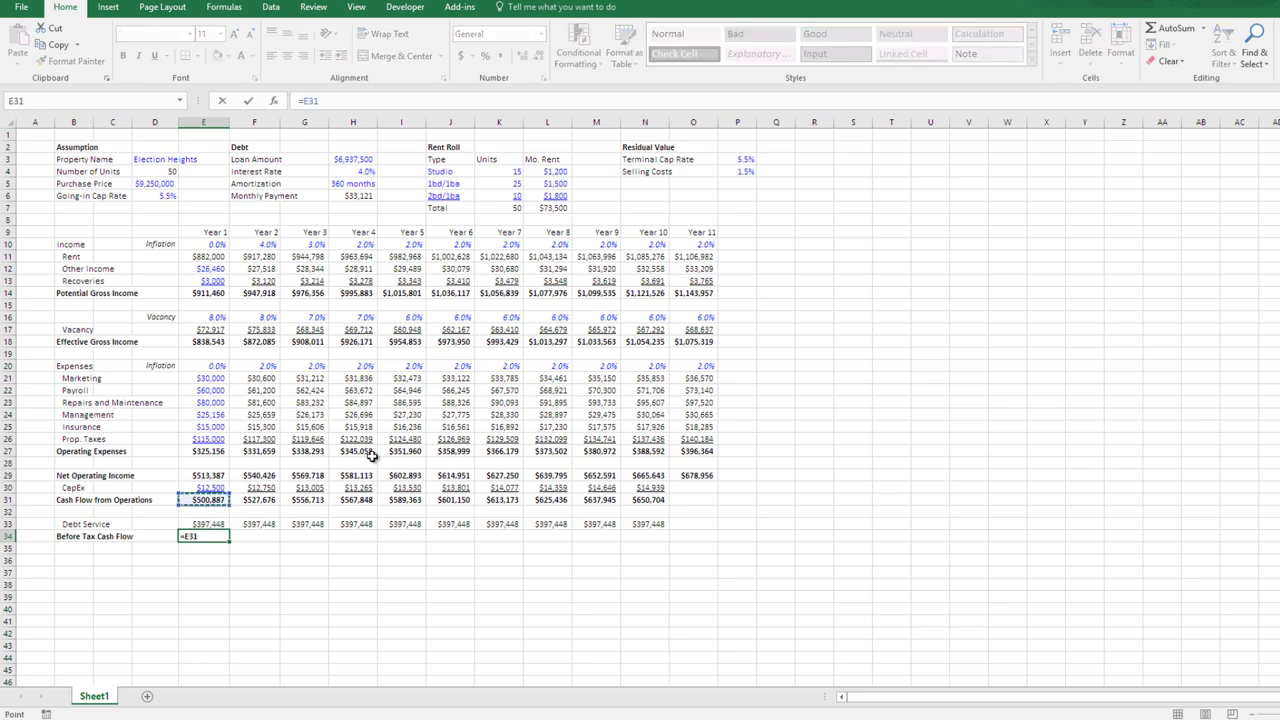
{"action": "type", "text": "-"}
{"action": "key", "text": "Up"}
{"action": "key", "text": "Return"}
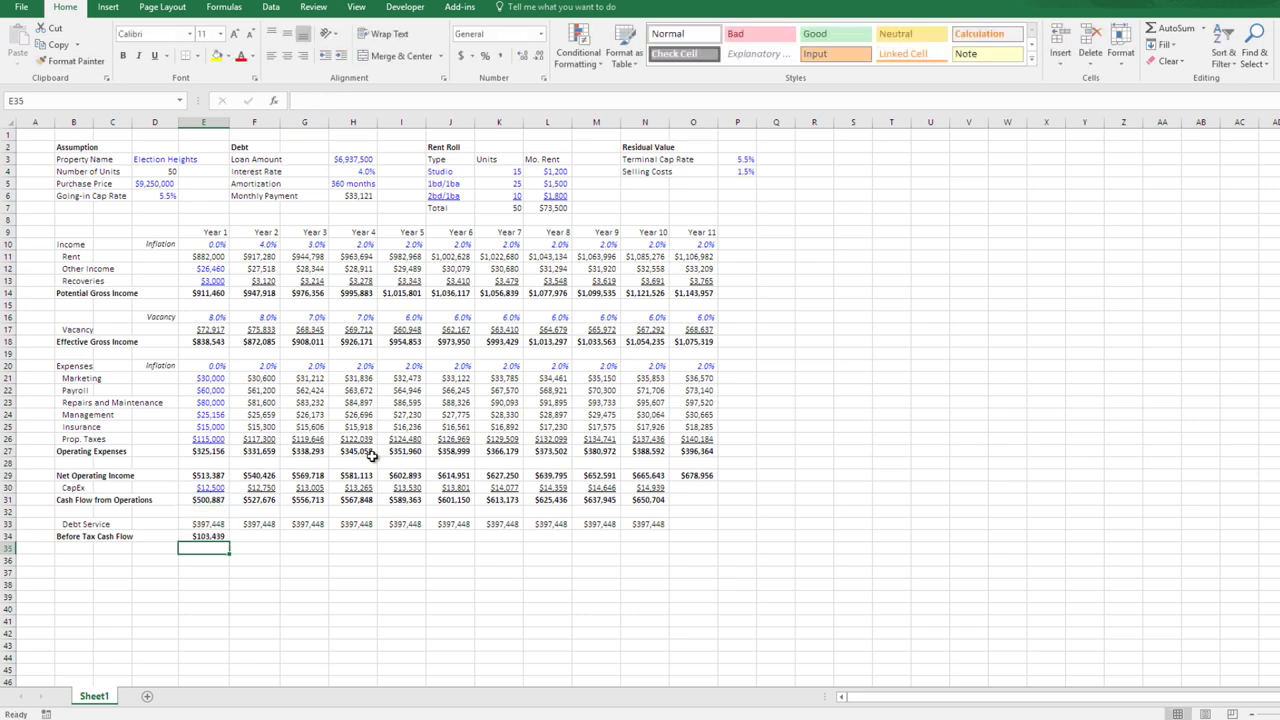
- Copy the Year 1 Before Tax Cash Flow formula across row 34 through Year 10
{"action": "key", "text": "Up"}
{"action": "key", "text": "ctrl+c"}
{"action": "key", "text": "Right"}
{"action": "key", "text": "Right"}
{"action": "key", "text": "Right"}
{"action": "key", "text": "Right"}
{"action": "key", "text": "Right"}
{"action": "key", "text": "Right"}
{"action": "key", "text": "Right"}
{"action": "key", "text": "Right"}
{"action": "key", "text": "Right"}
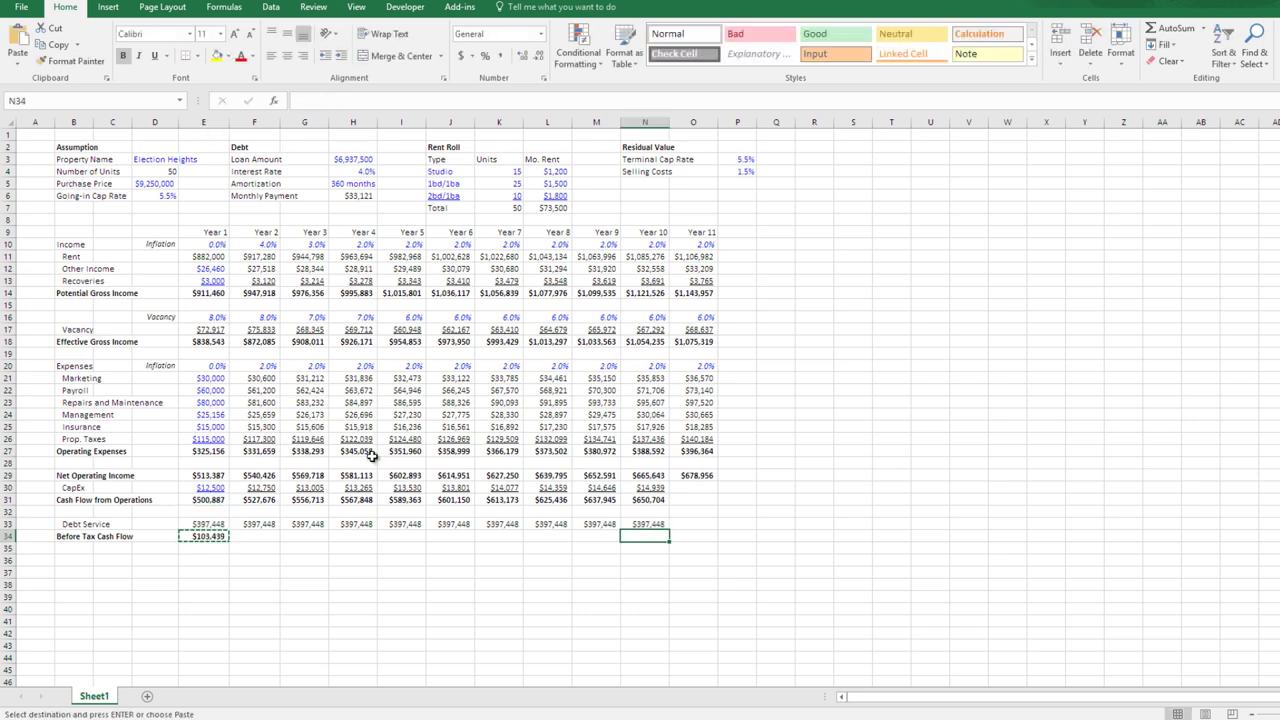
{"action": "key", "text": "shift+Left"}
{"action": "key", "text": "shift+Left"}
{"action": "key", "text": "shift+Left"}
{"action": "key", "text": "shift+Left"}
{"action": "key", "text": "shift+Left"}
{"action": "key", "text": "shift+Left"}
{"action": "key", "text": "shift+Left"}
{"action": "key", "text": "shift+Left"}
{"action": "key", "text": "ctrl+v"}
{"action": "key", "text": "Down"}
{"action": "key", "text": "Left"}
{"action": "key", "text": "Left"}
{"action": "key", "text": "Left"}
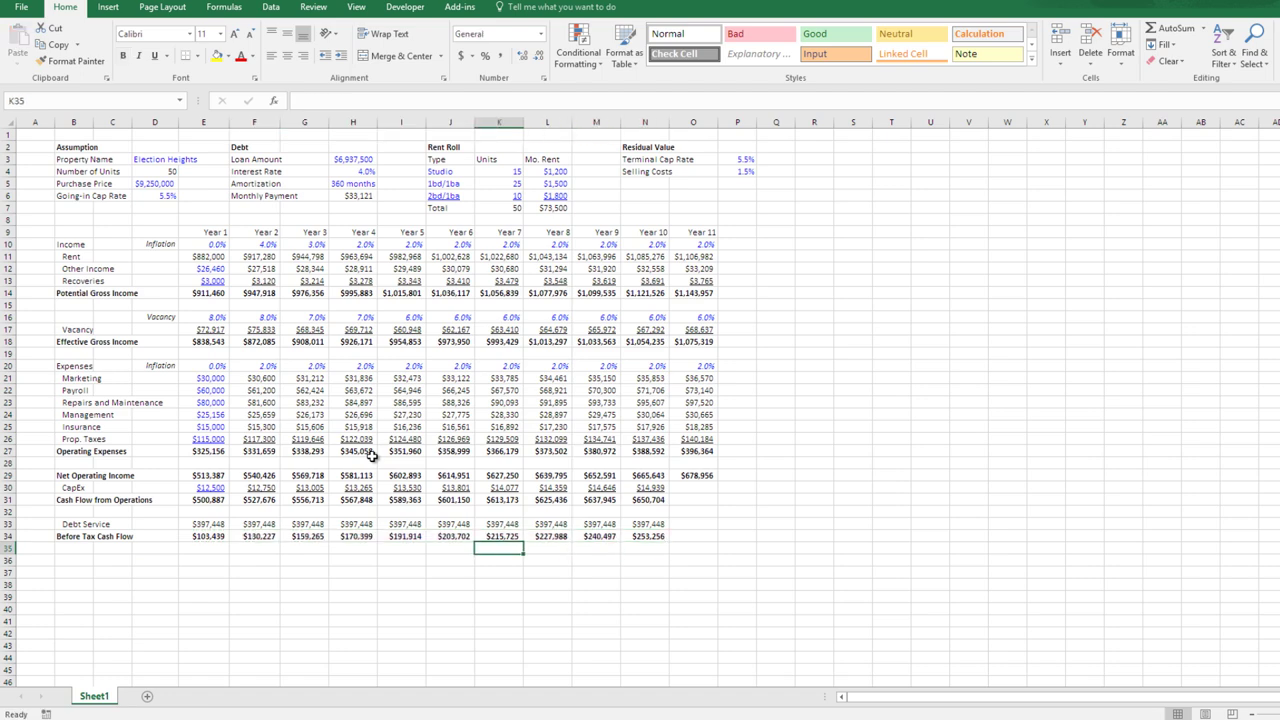
{"action": "key", "text": "Up"}
{"action": "key", "text": "Left"}
{"action": "key", "text": "Left"}
{"action": "key", "text": "Left"}
{"action": "key", "text": "Left"}
{"action": "key", "text": "Left"}
{"action": "key", "text": "Left"}
{"action": "key", "text": "Left"}
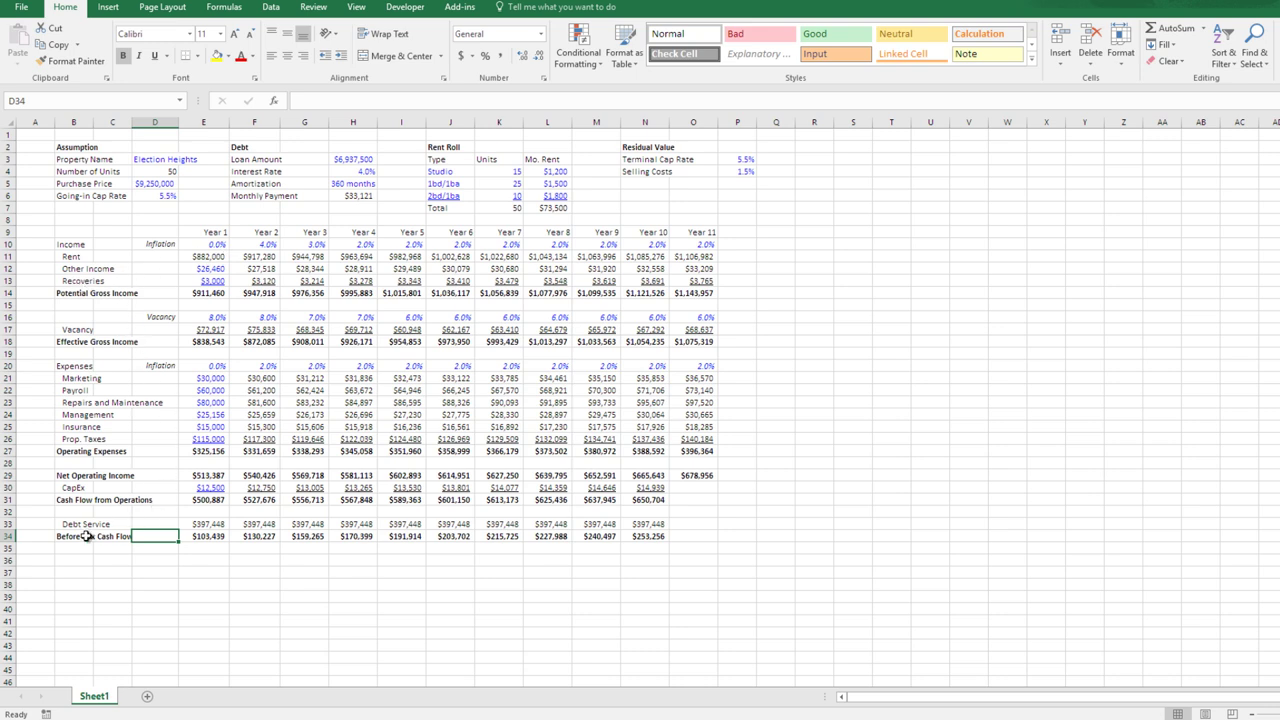
{"action": "key", "text": "Down"}
{"action": "key", "text": "Left"}
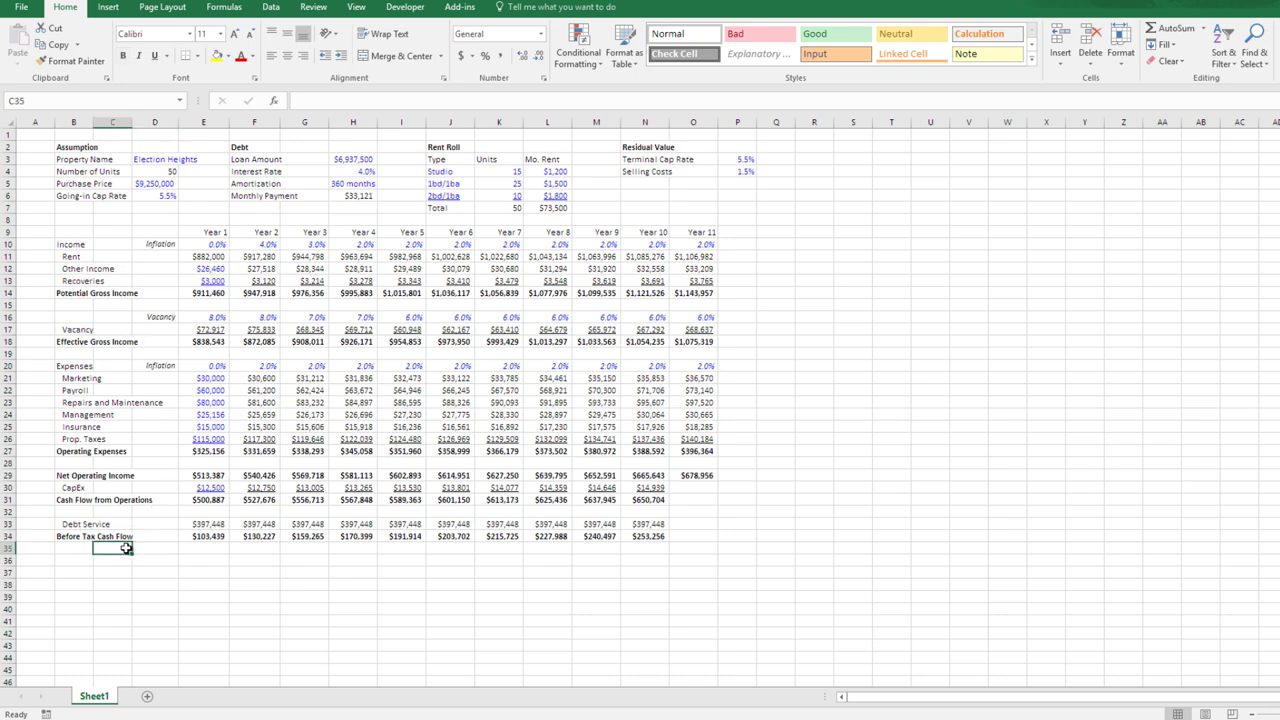
{"action": "key", "text": "Down"}
{"action": "key", "text": "Left"}
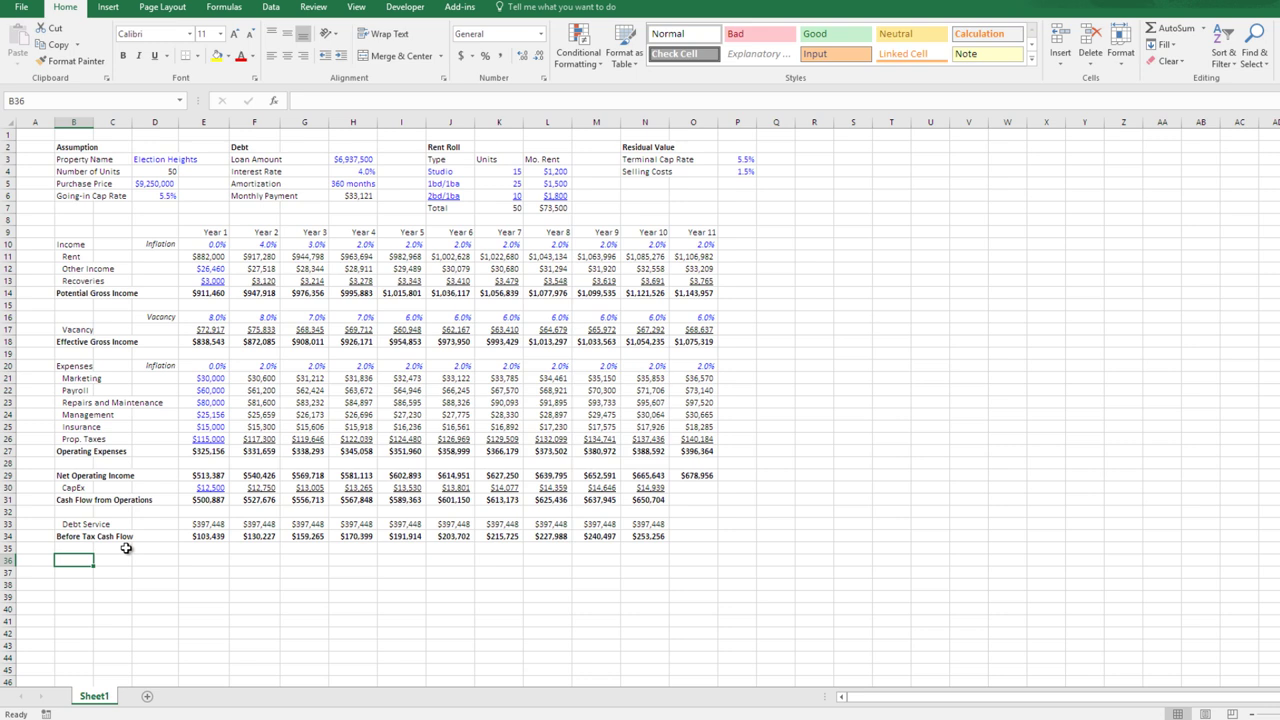
- Enter the heading "Summary of Risk and Returns" in cell R2
{"action": "left_click", "coordinate": [815, 147]}
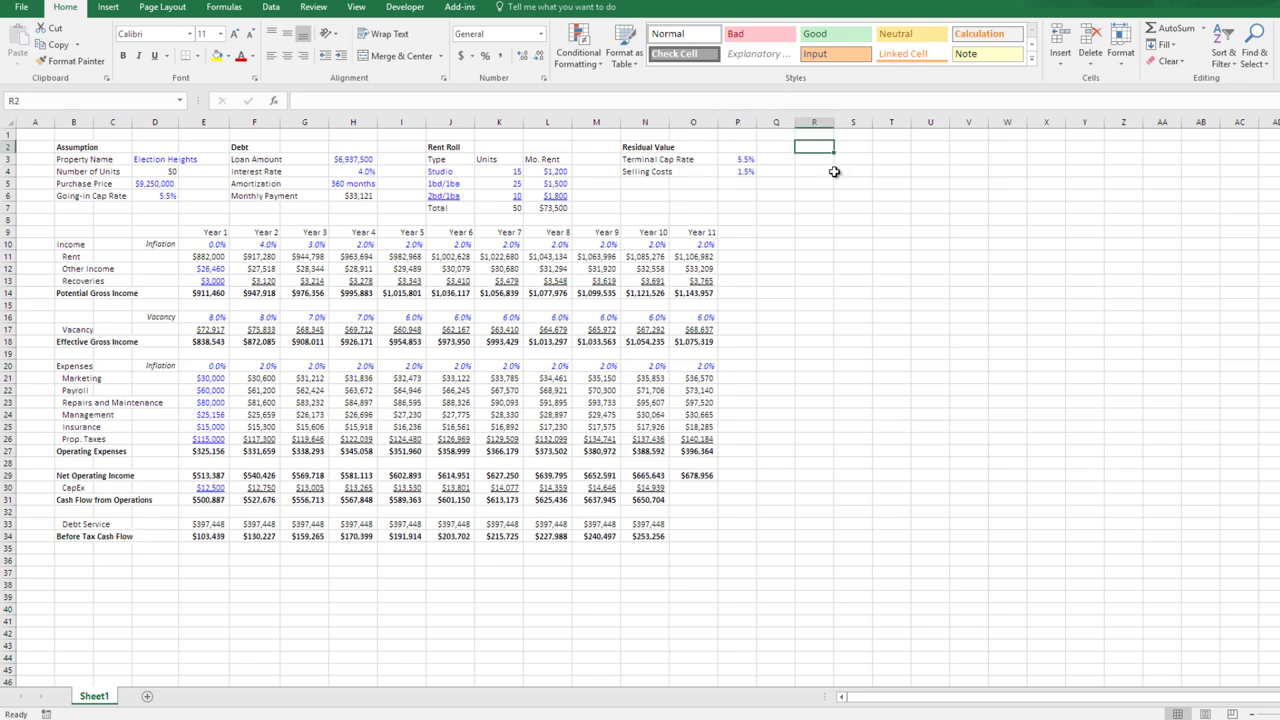
{"action": "type", "text": "Summary of"}
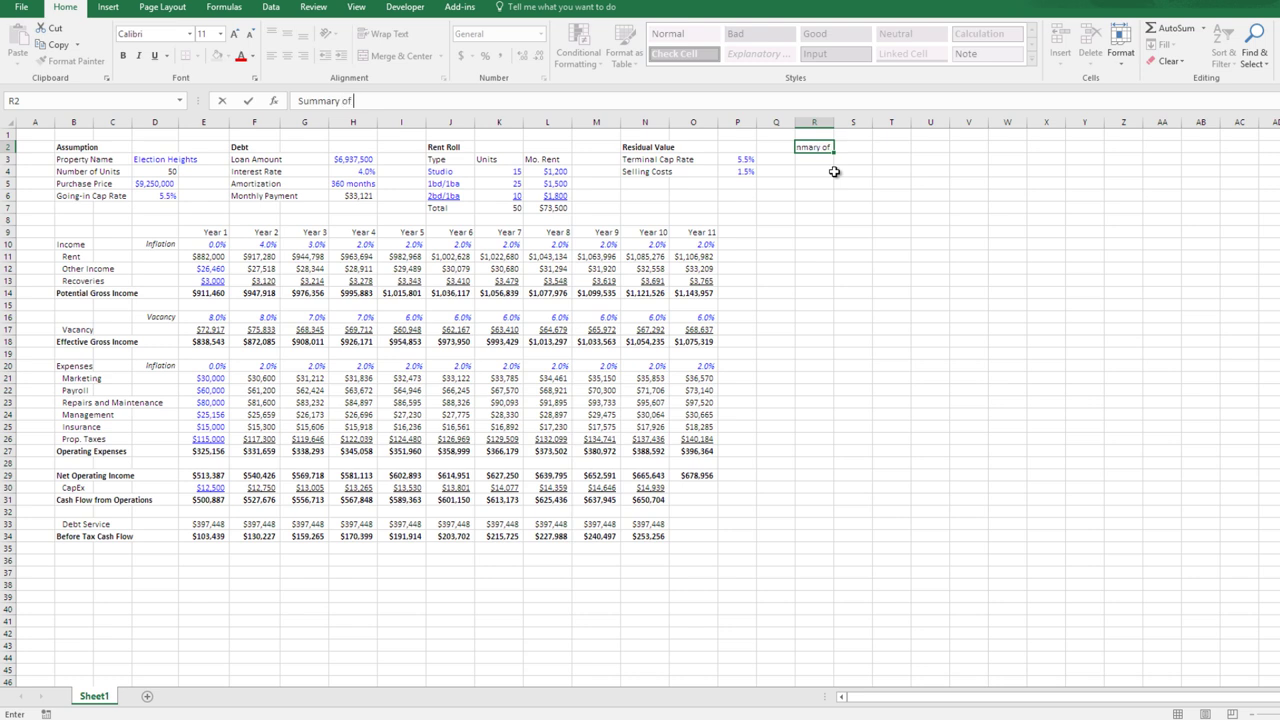
{"action": "type", "text": " Risk and Returns"}
{"action": "key", "text": "Return"}
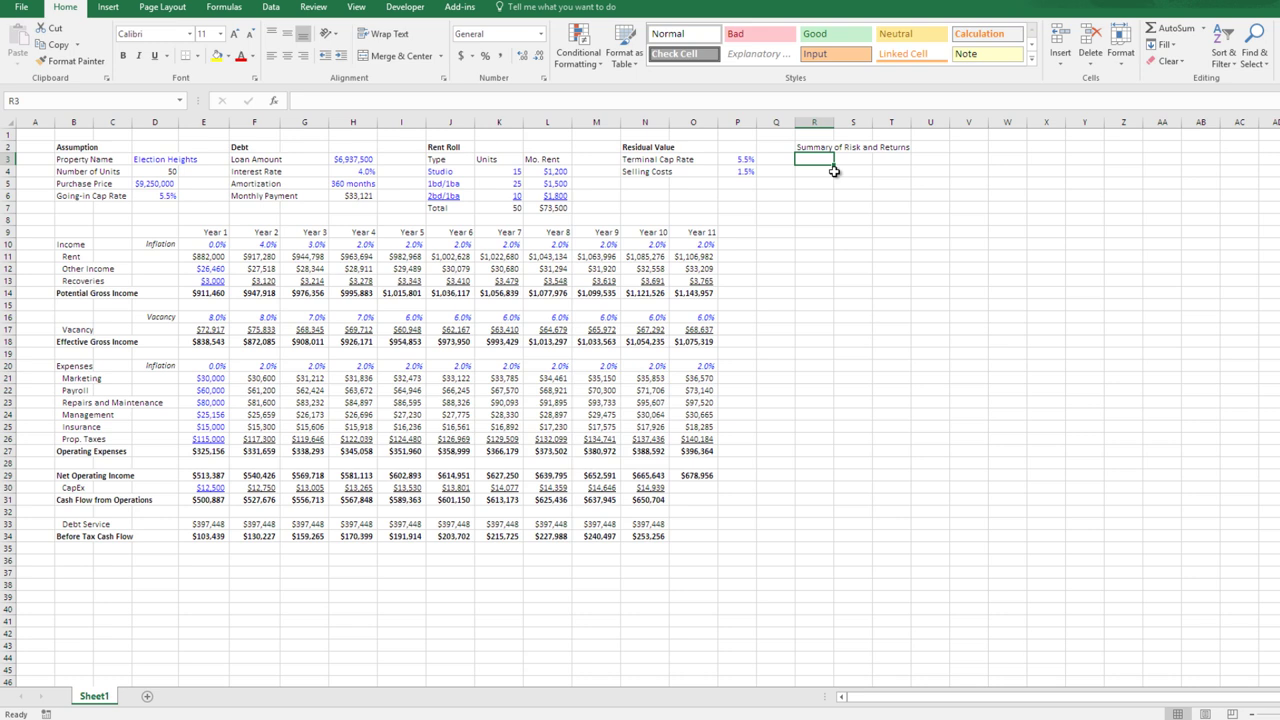
- Fill R3:R6 under the summary heading with the labels Unlevered IRR, Unlevered EMx, Levered IRR and Levered EMx
{"action": "key", "text": "ctrl+c"}
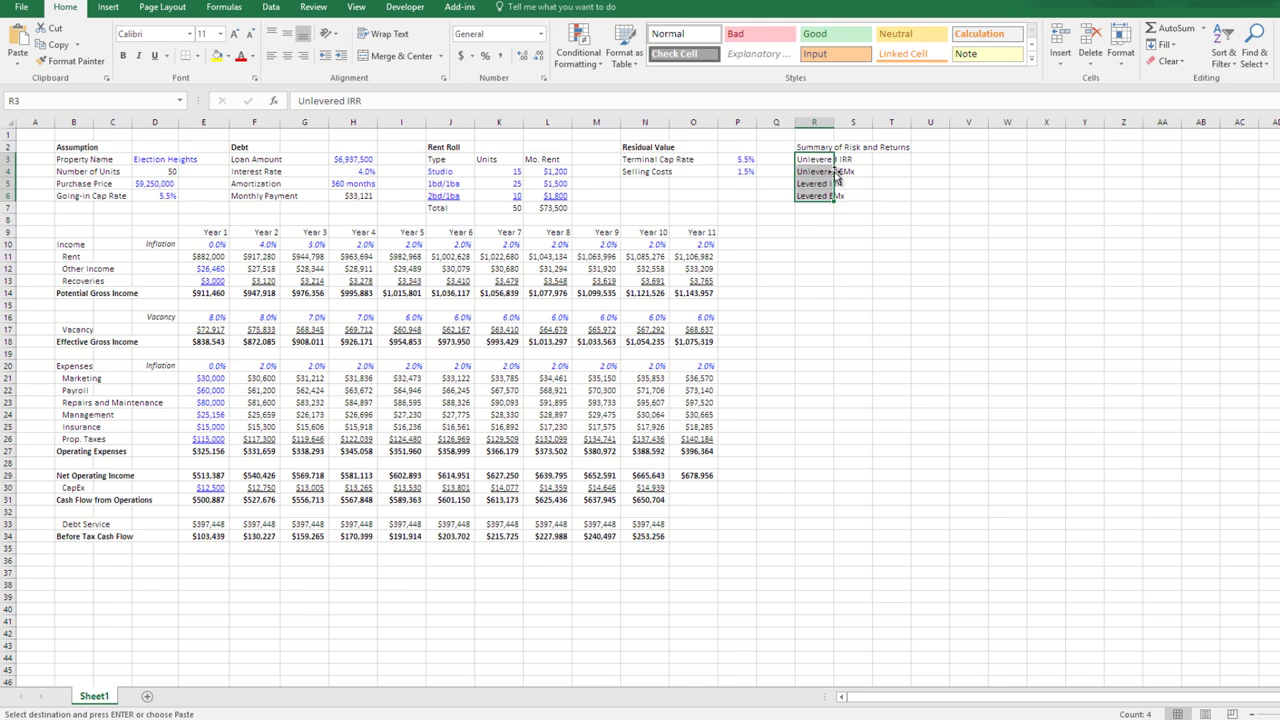
{"action": "key", "text": "Return"}
{"action": "key", "text": "Down"}
{"action": "key", "text": "Down"}
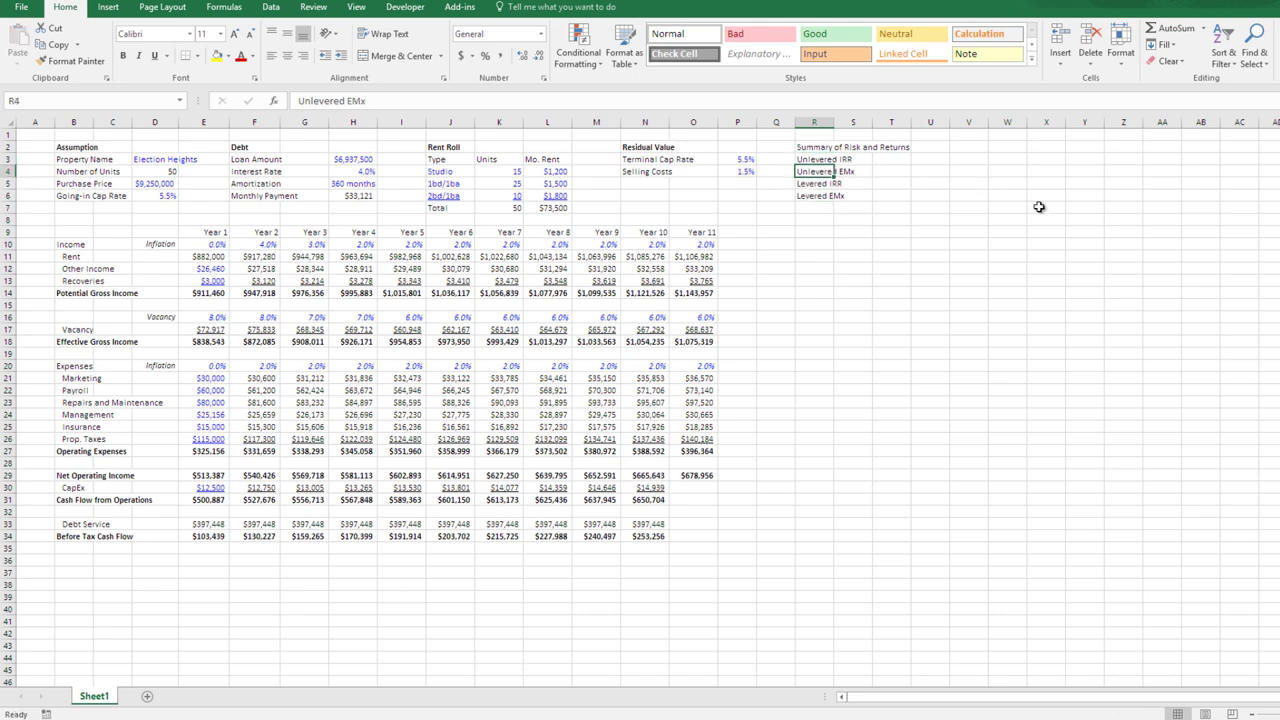
{"action": "key", "text": "Down"}
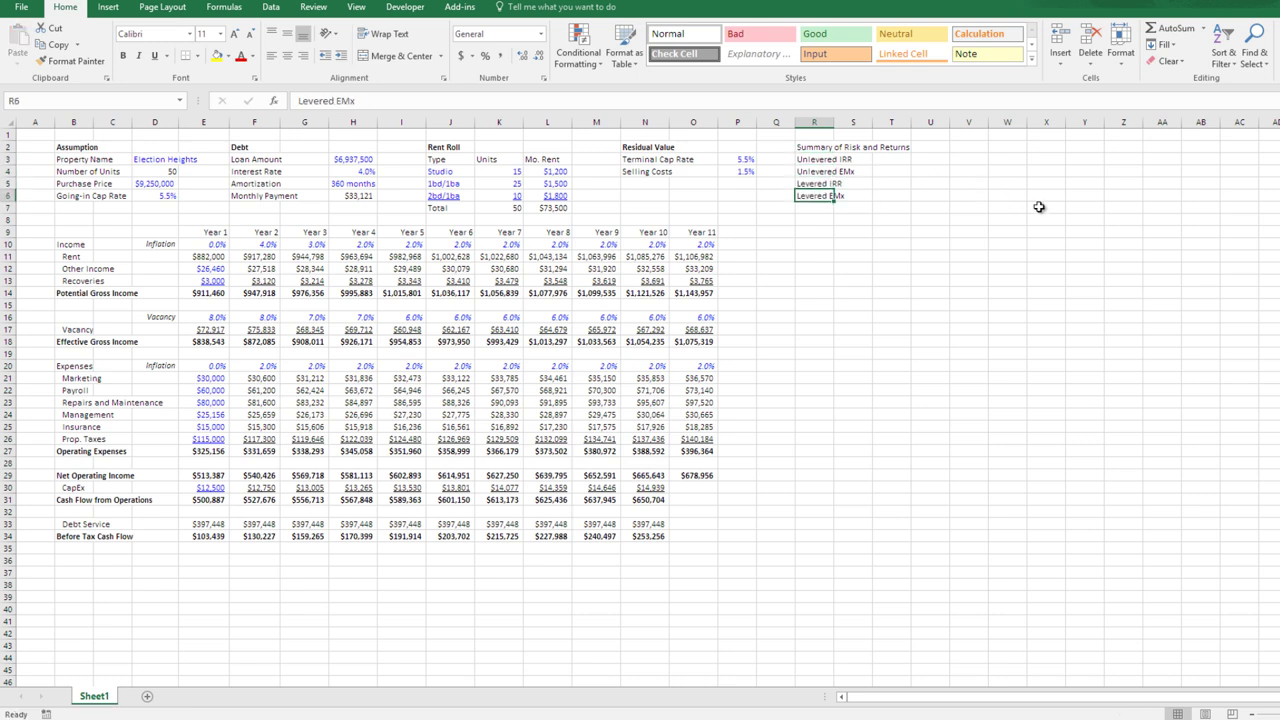
- Fill V3:V6 with the pasted labels Avg. Free and Clear, Avg. Cash-on-Cash, Min DSCR and Min DY
{"action": "key", "text": "Up"}
{"action": "key", "text": "Up"}
{"action": "key", "text": "Right"}
{"action": "key", "text": "Right"}
{"action": "key", "text": "Up"}
{"action": "key", "text": "Right"}
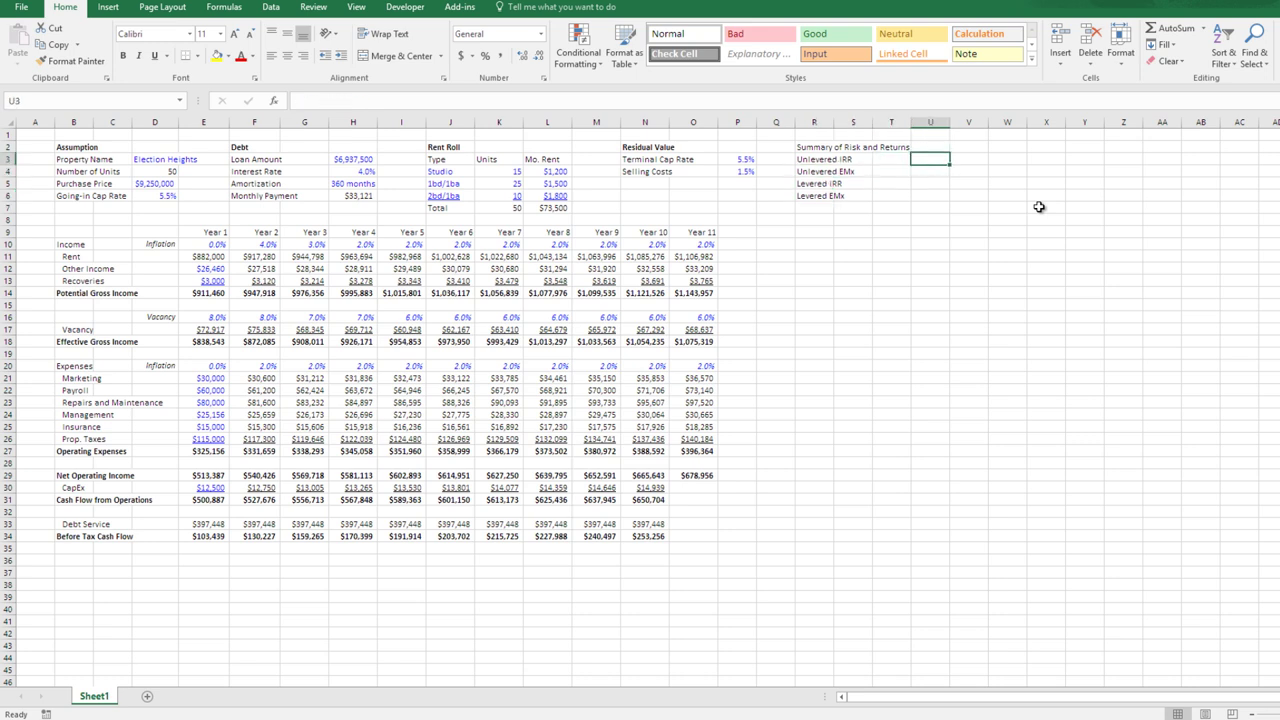
{"action": "key", "text": "Right"}
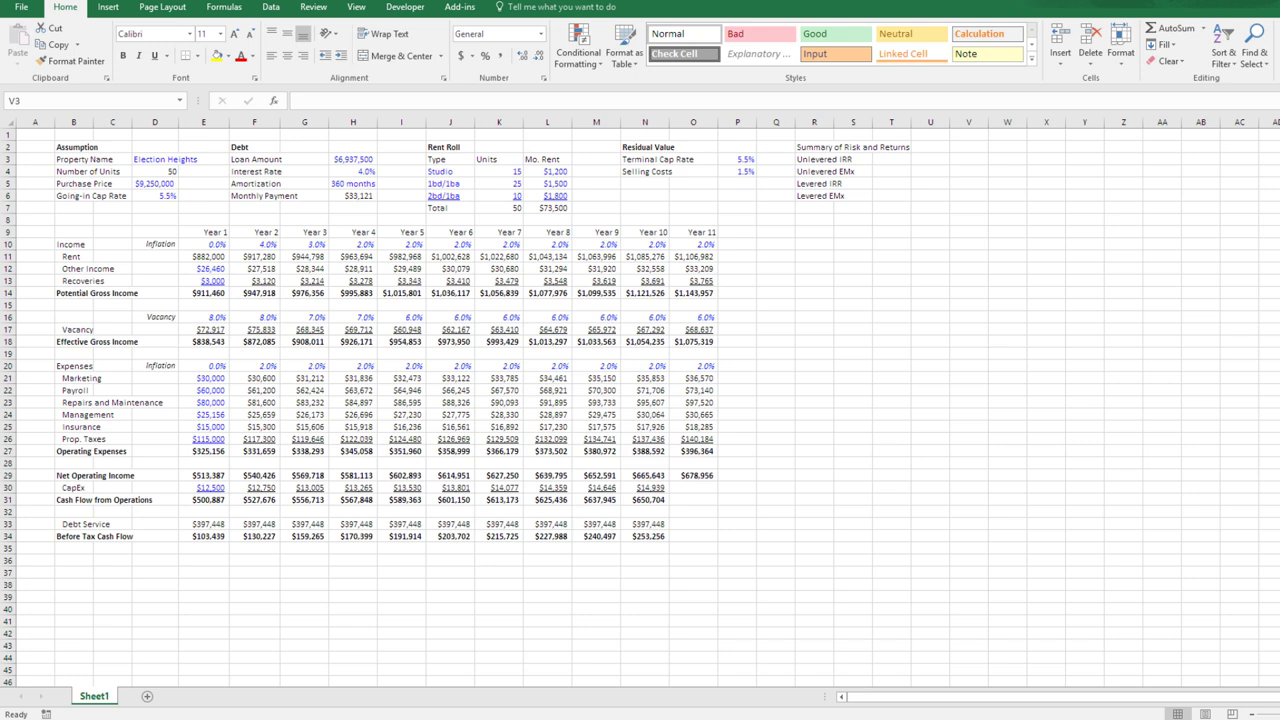
{"action": "left_click", "coordinate": [971, 160]}
{"action": "key", "text": "ctrl+c"}
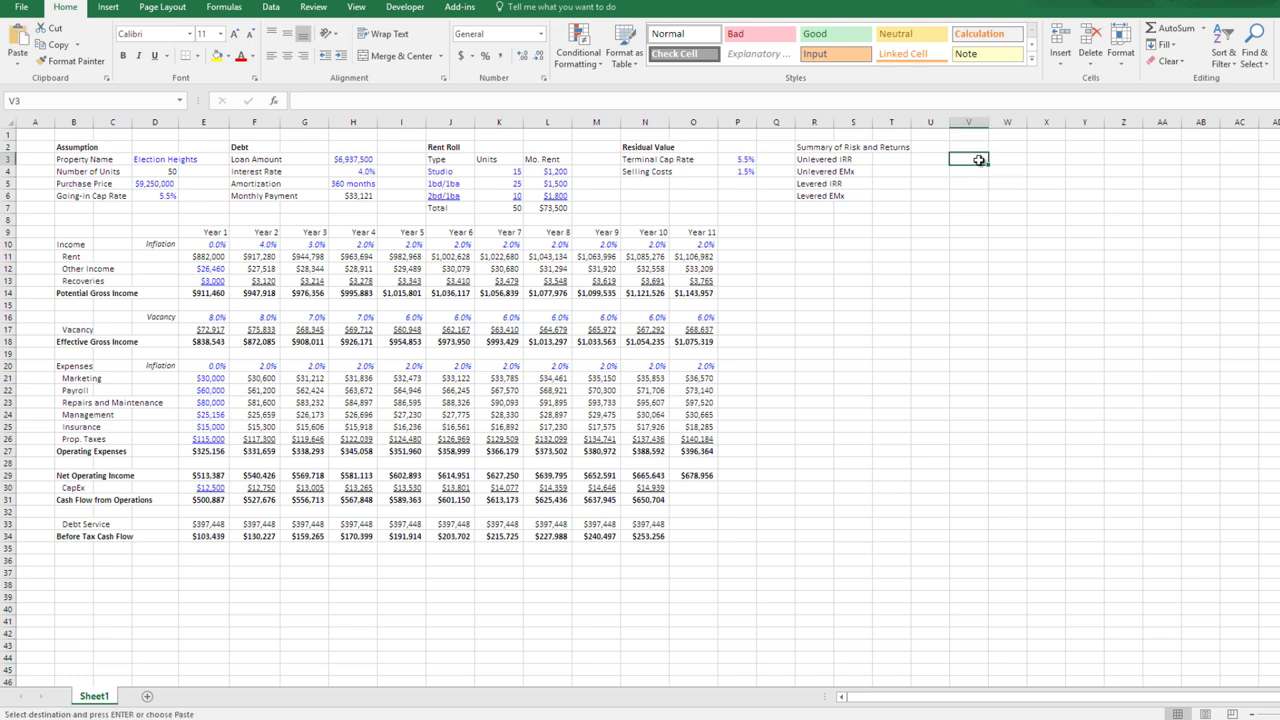
{"action": "key", "text": "ctrl+v"}
{"action": "key", "text": "Down"}
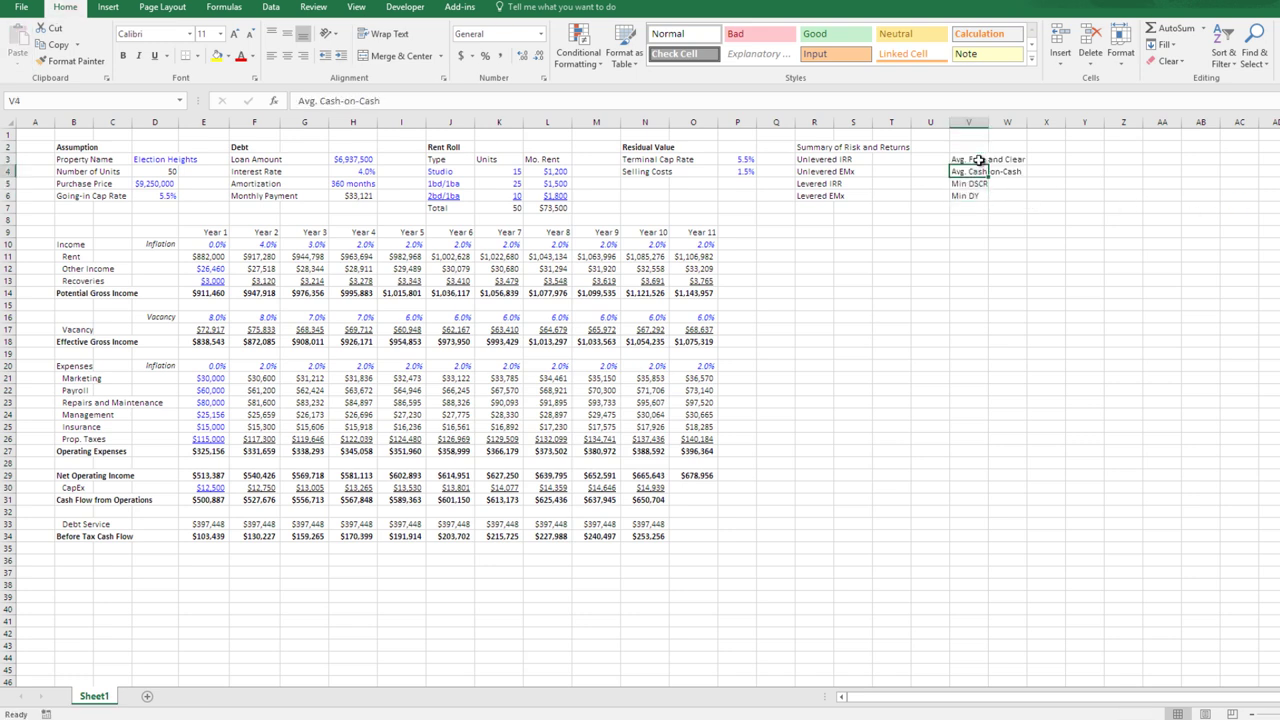
{"action": "key", "text": "Up"}
{"action": "key", "text": "Down"}
{"action": "key", "text": "Up"}
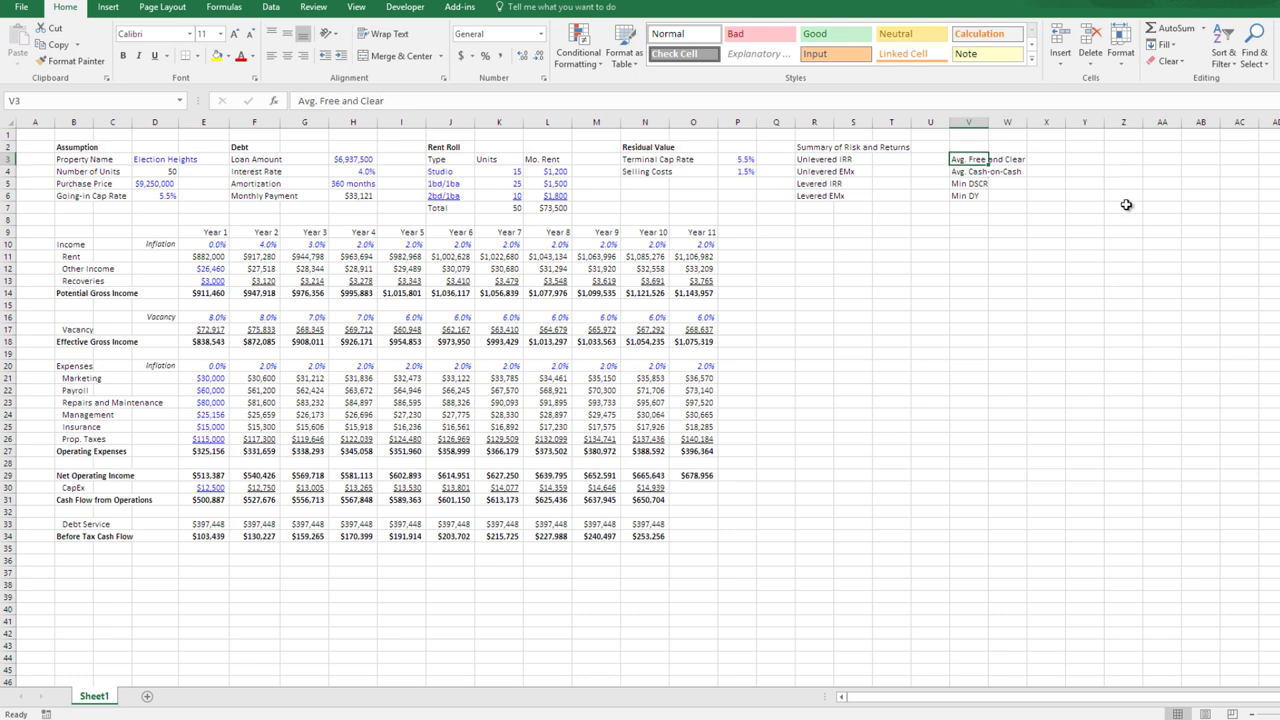
{"action": "key", "text": "Down"}
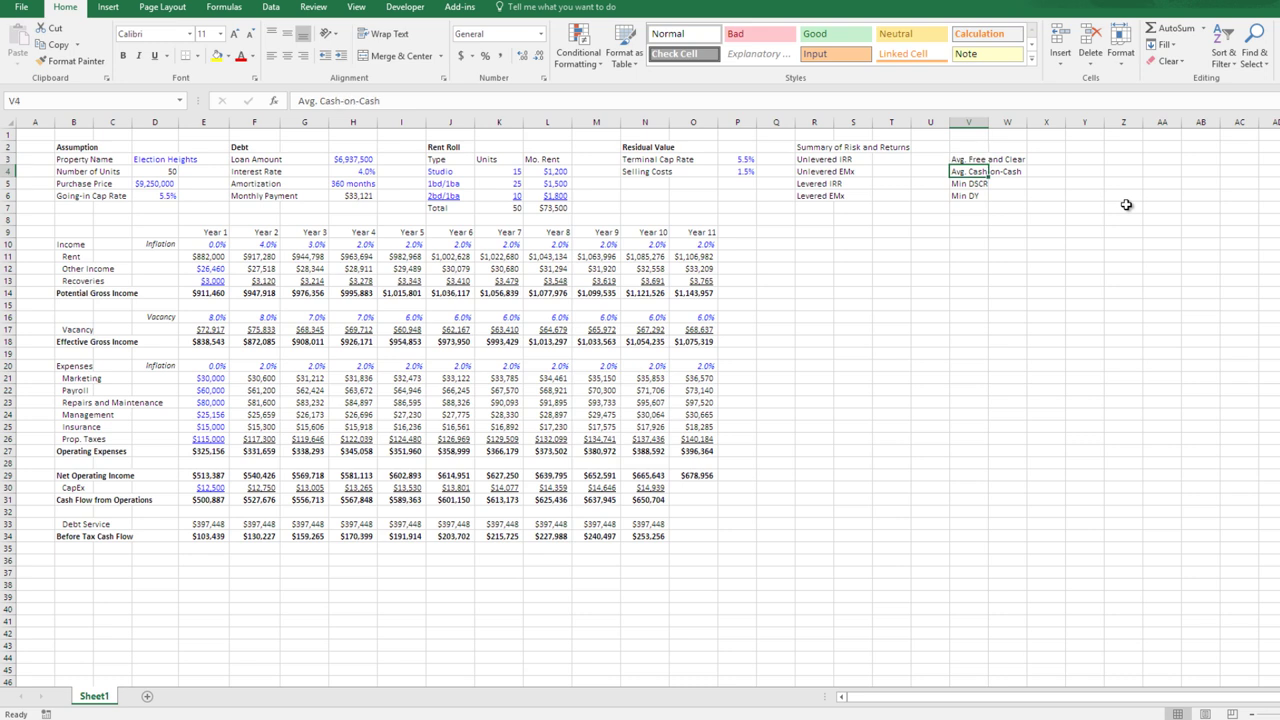
{"action": "key", "text": "Down"}
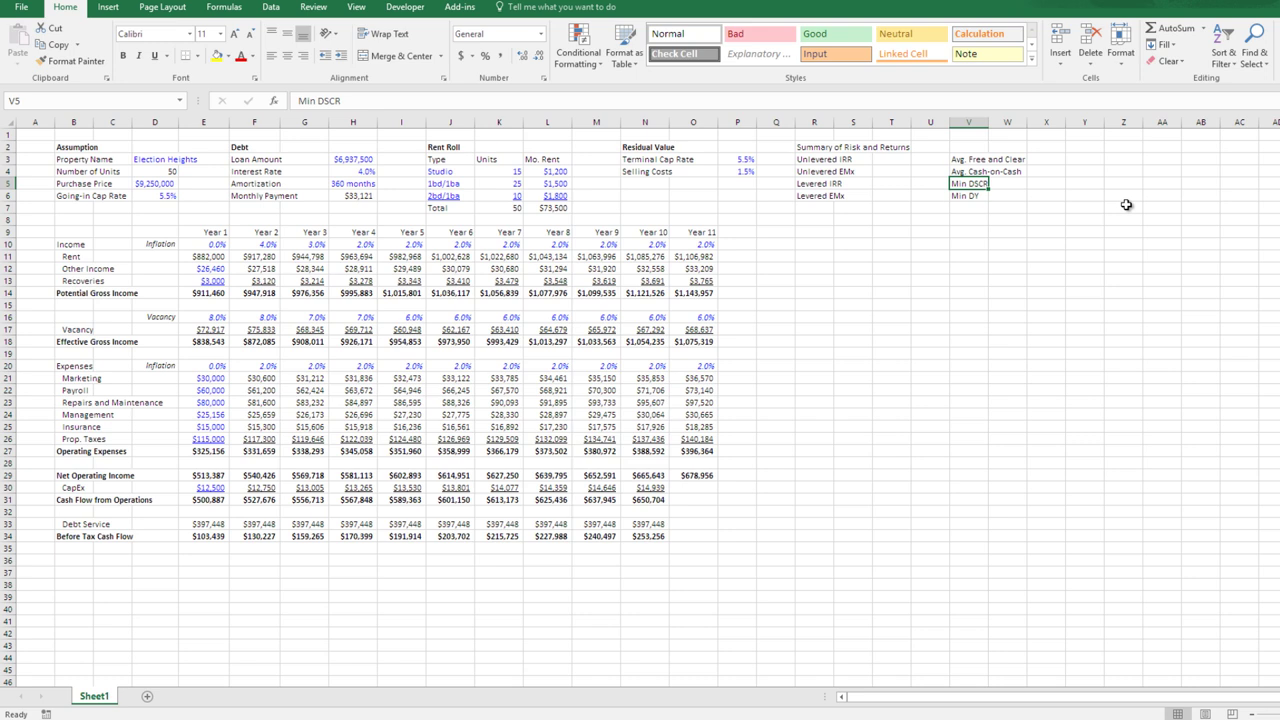
{"action": "key", "text": "Down"}
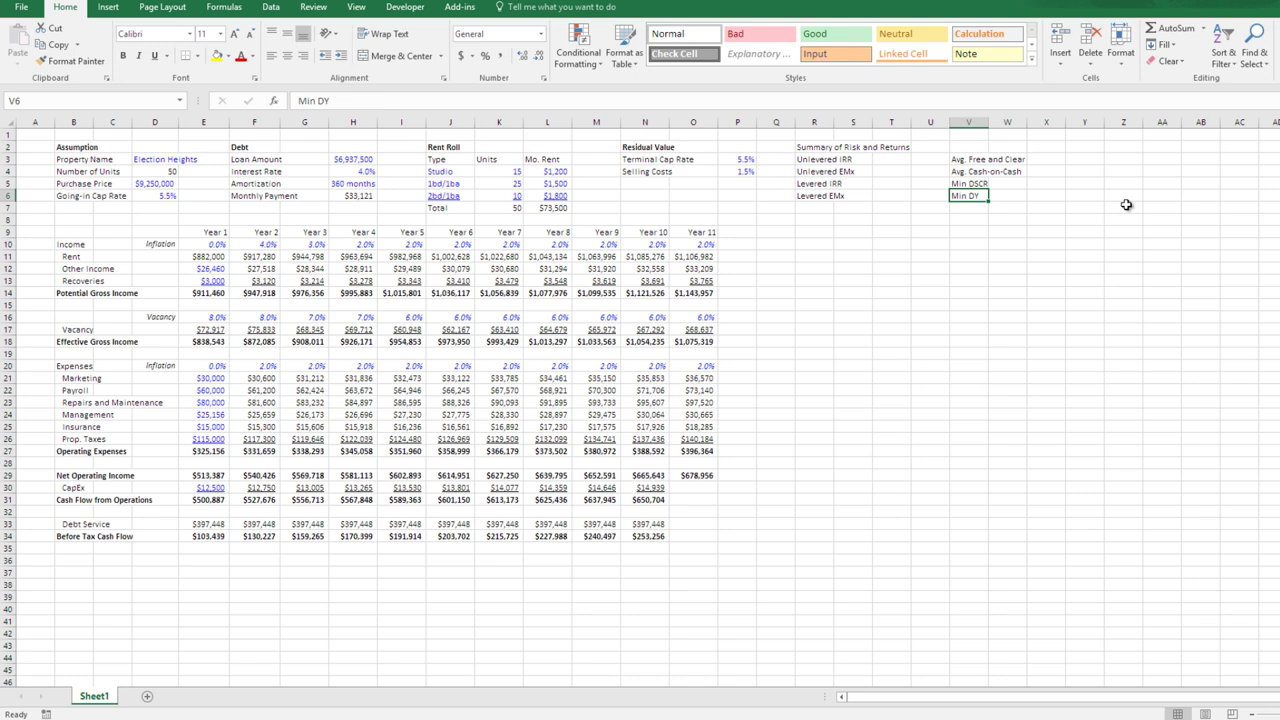
- Enter the section label "Risk" in B36, below the Before Tax Cash Flow row
{"action": "key", "text": "Left"}
{"action": "key", "text": "Left"}
{"action": "key", "text": "Left"}
{"action": "key", "text": "Left"}
{"action": "key", "text": "Left"}
{"action": "key", "text": "Left"}
{"action": "key", "text": "Left"}
{"action": "key", "text": "Left"}
{"action": "key", "text": "Left"}
{"action": "key", "text": "Left"}
{"action": "key", "text": "Left"}
{"action": "key", "text": "Left"}
{"action": "key", "text": "Left"}
{"action": "key", "text": "Left"}
{"action": "key", "text": "Left"}
{"action": "key", "text": "Left"}
{"action": "key", "text": "Down"}
{"action": "key", "text": "Down"}
{"action": "key", "text": "Down"}
{"action": "key", "text": "Down"}
{"action": "key", "text": "Down"}
{"action": "key", "text": "Down"}
{"action": "key", "text": "Down"}
{"action": "key", "text": "Down"}
{"action": "key", "text": "Down"}
{"action": "key", "text": "Down"}
{"action": "key", "text": "Down"}
{"action": "key", "text": "Down"}
{"action": "key", "text": "Down"}
{"action": "key", "text": "Down"}
{"action": "key", "text": "Down"}
{"action": "key", "text": "Down"}
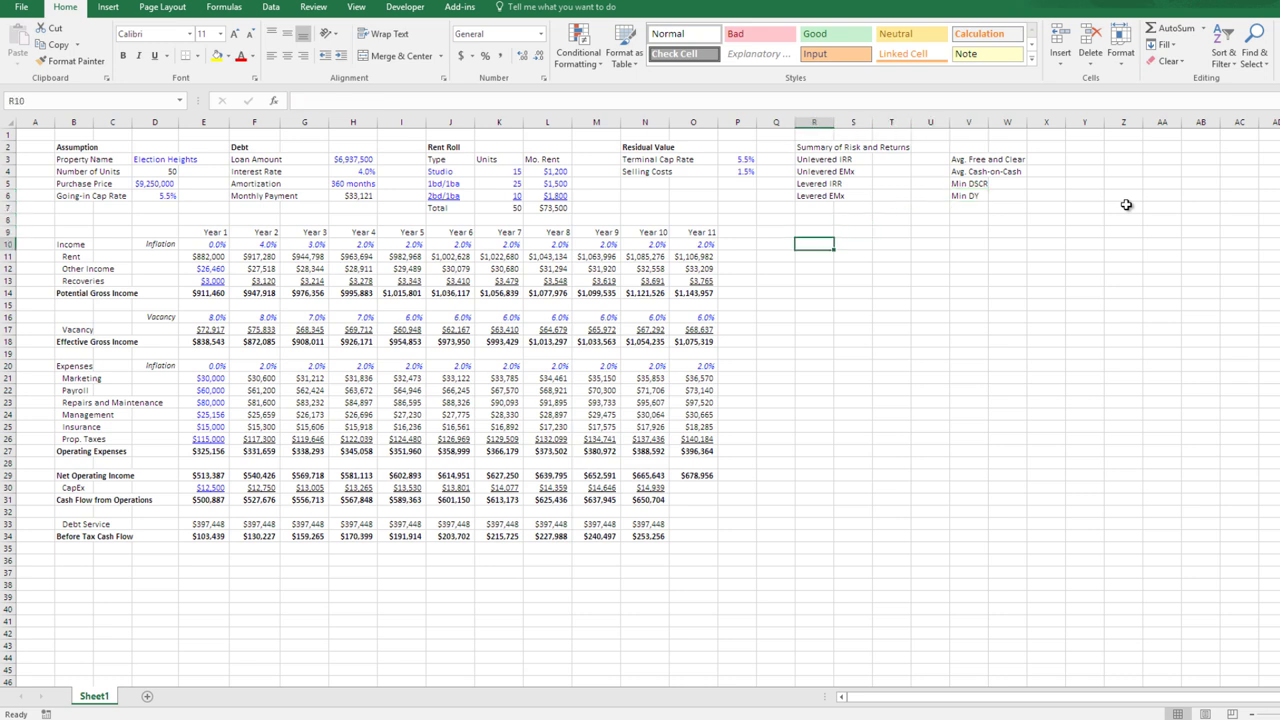
{"action": "key", "text": "Left"}
{"action": "key", "text": "Left"}
{"action": "key", "text": "Left"}
{"action": "key", "text": "Down"}
{"action": "key", "text": "Down"}
{"action": "key", "text": "Down"}
{"action": "key", "text": "Down"}
{"action": "key", "text": "Down"}
{"action": "key", "text": "Down"}
{"action": "key", "text": "Down"}
{"action": "key", "text": "Down"}
{"action": "key", "text": "Down"}
{"action": "key", "text": "Down"}
{"action": "key", "text": "Down"}
{"action": "key", "text": "Down"}
{"action": "key", "text": "Down"}
{"action": "key", "text": "Down"}
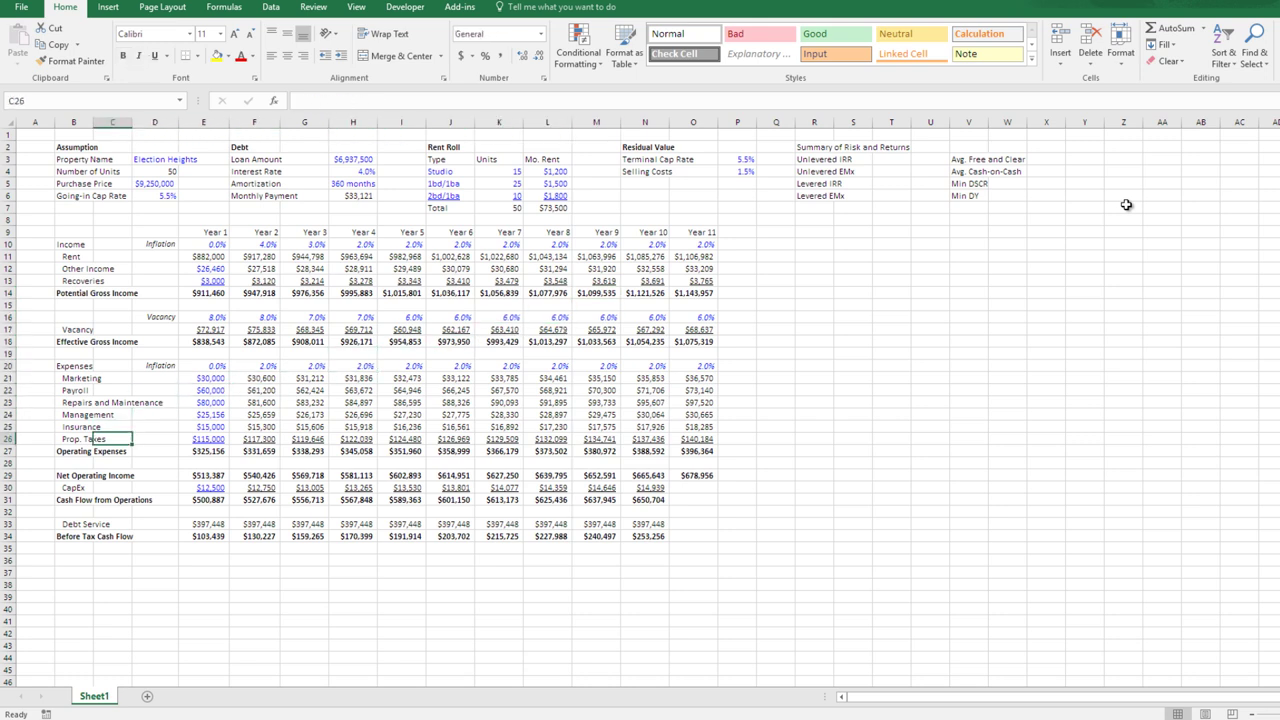
{"action": "key", "text": "Left"}
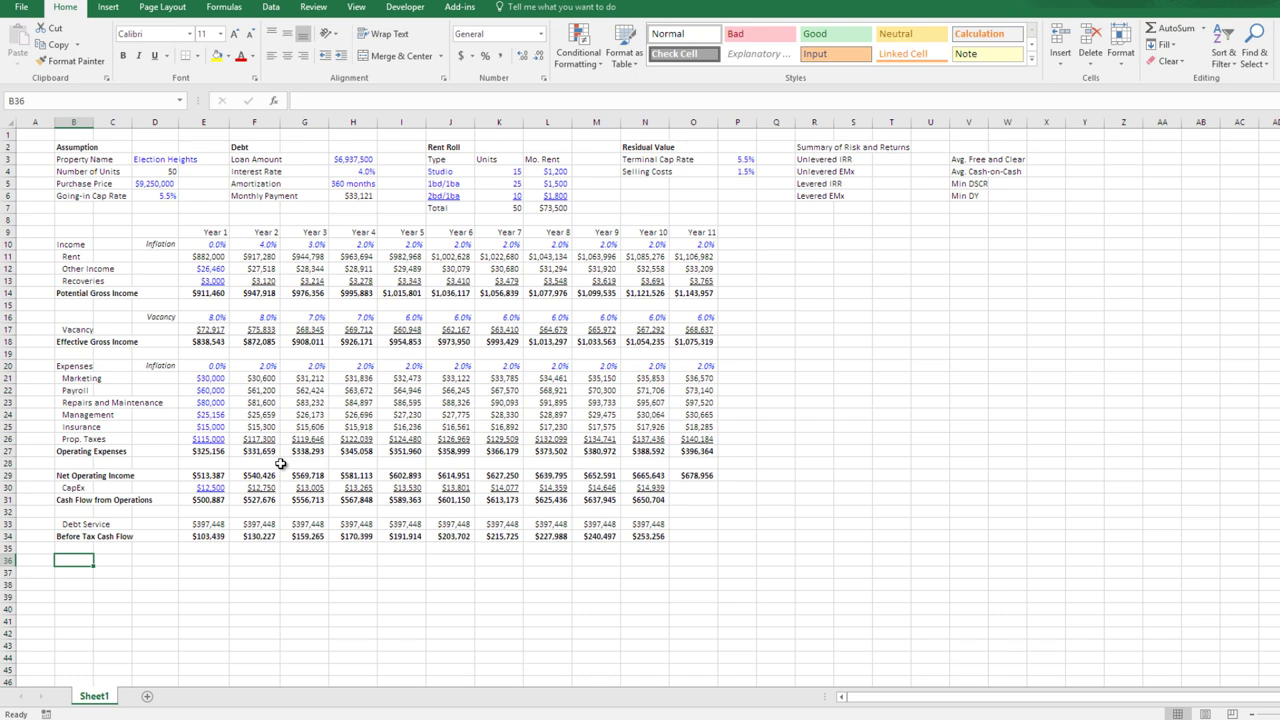
{"action": "type", "text": "Risk"}
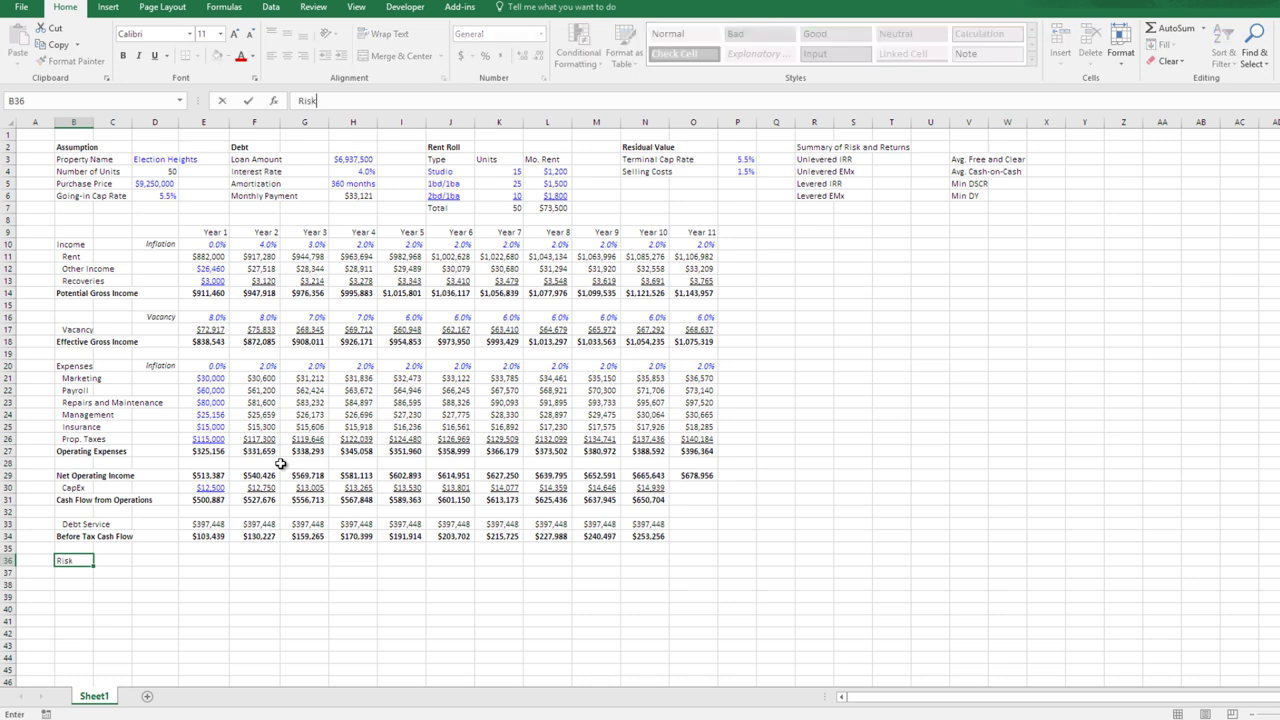
{"action": "key", "text": "Right"}
{"action": "key", "text": "Right"}
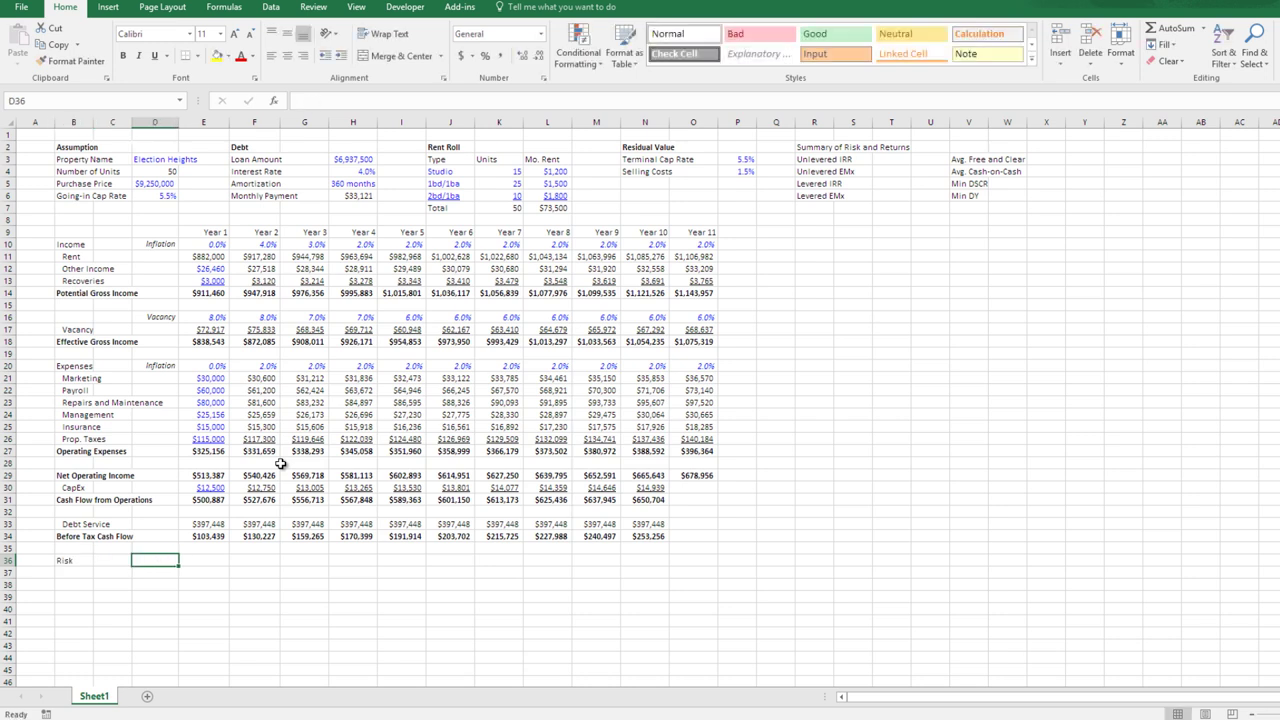
- Enter "Year 0" in D36 and copy the Year 1 to Year 11 headers from E9:O9 into E36:O36
{"action": "type", "text": "Year 0"}
{"action": "key", "text": "ctrl+Return"}
{"action": "key", "text": "Up"}
{"action": "key", "text": "Up"}
{"action": "key", "text": "Up"}
{"action": "key", "text": "Up"}
{"action": "key", "text": "Up"}
{"action": "key", "text": "Up"}
{"action": "key", "text": "Up"}
{"action": "key", "text": "Up"}
{"action": "key", "text": "Up"}
{"action": "key", "text": "Up"}
{"action": "key", "text": "Up"}
{"action": "key", "text": "Up"}
{"action": "key", "text": "Up"}
{"action": "key", "text": "Up"}
{"action": "key", "text": "Up"}
{"action": "key", "text": "Up"}
{"action": "key", "text": "Up"}
{"action": "key", "text": "Up"}
{"action": "key", "text": "Up"}
{"action": "key", "text": "Up"}
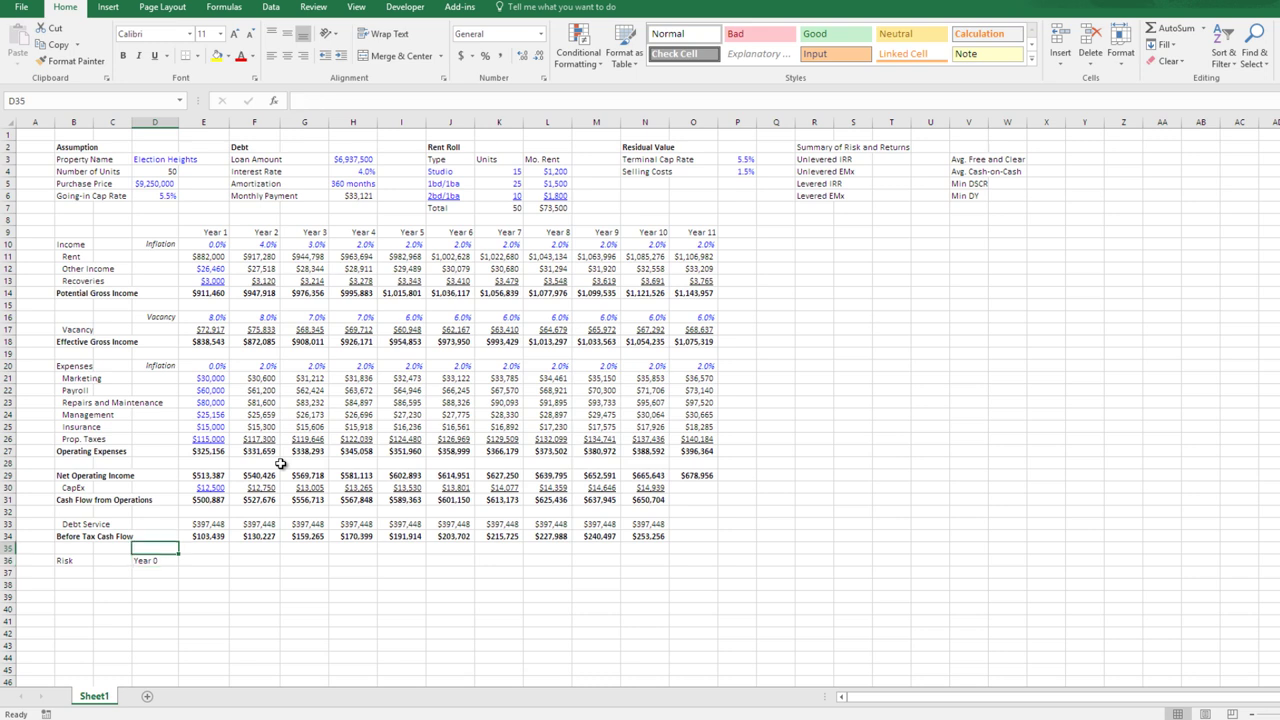
{"action": "key", "text": "Right"}
{"action": "key", "text": "ctrl+shift+Right"}
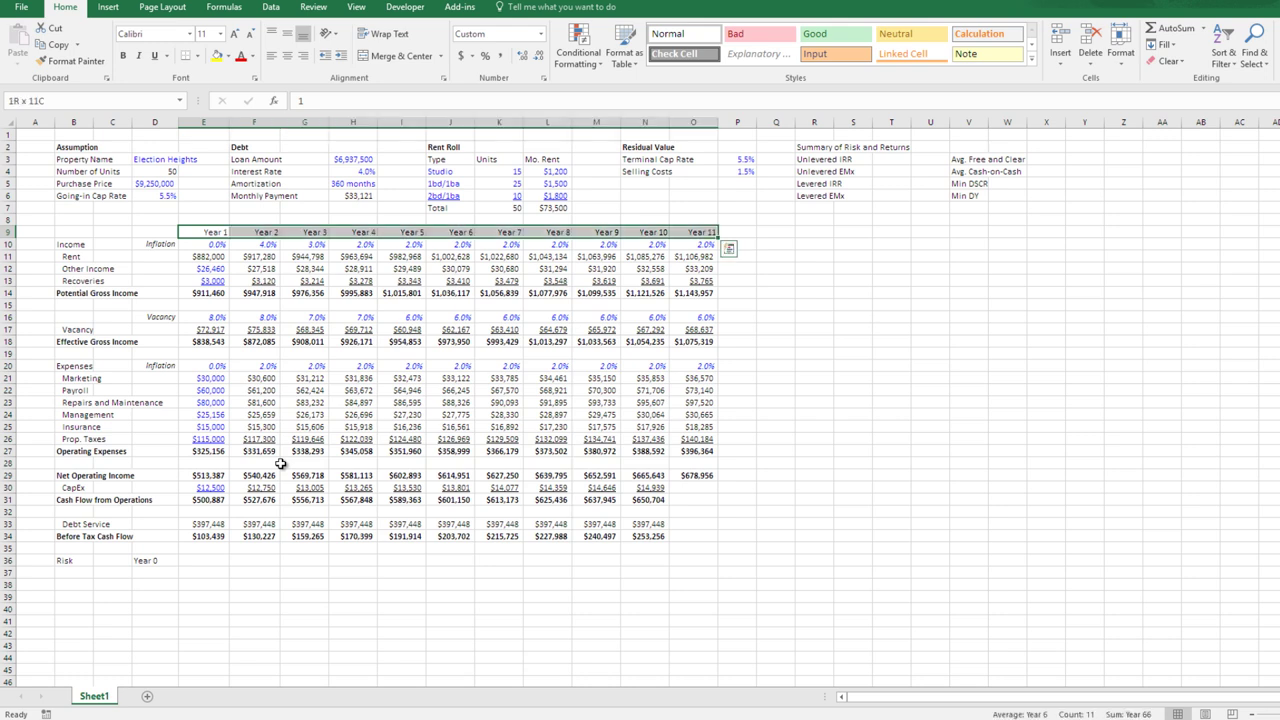
{"action": "key", "text": "ctrl+c"}
{"action": "key", "text": "Down"}
{"action": "key", "text": "Down"}
{"action": "key", "text": "Down"}
{"action": "key", "text": "Down"}
{"action": "key", "text": "Down"}
{"action": "key", "text": "Down"}
{"action": "key", "text": "Down"}
{"action": "key", "text": "Down"}
{"action": "key", "text": "Down"}
{"action": "key", "text": "Down"}
{"action": "key", "text": "Down"}
{"action": "key", "text": "Down"}
{"action": "key", "text": "Down"}
{"action": "key", "text": "Down"}
{"action": "key", "text": "Down"}
{"action": "key", "text": "Down"}
{"action": "key", "text": "Down"}
{"action": "key", "text": "Down"}
{"action": "key", "text": "Down"}
{"action": "key", "text": "Down"}
{"action": "key", "text": "Down"}
{"action": "key", "text": "Down"}
{"action": "key", "text": "Down"}
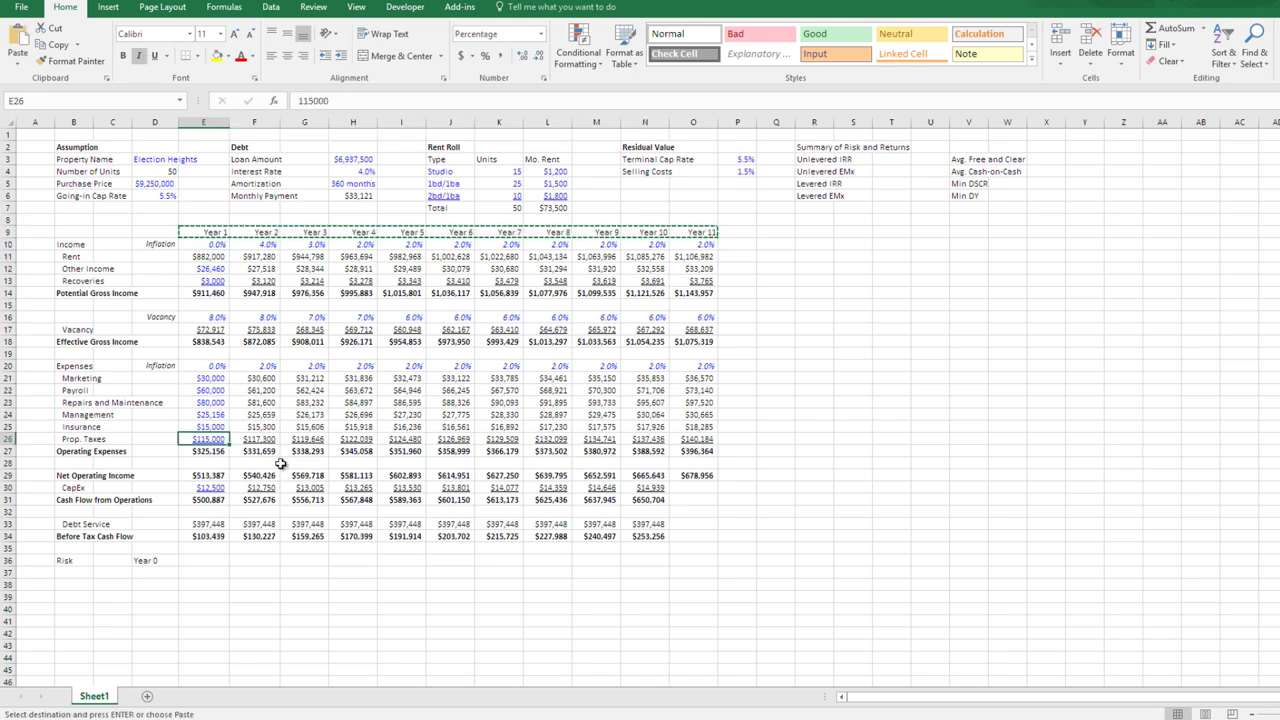
{"action": "key", "text": "ctrl+v"}
- Right-align the Year 0 header in D36
{"action": "key", "text": "Left"}
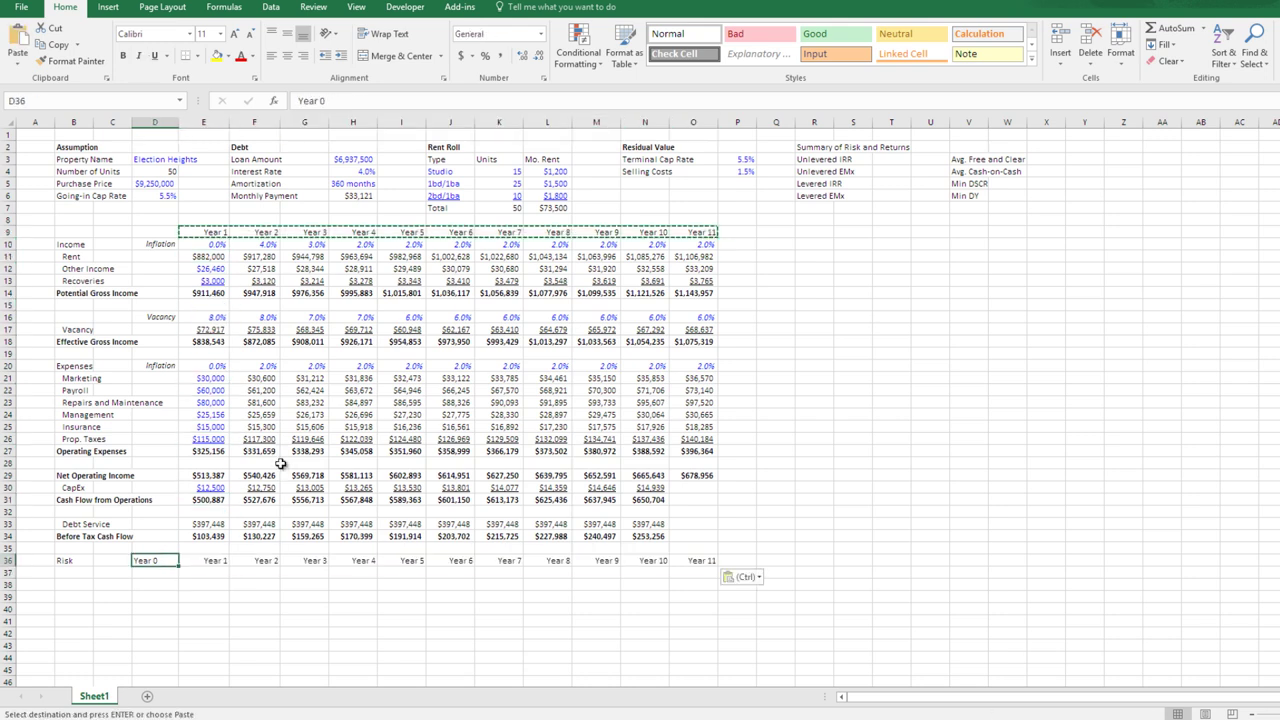
{"action": "key", "text": "alt"}
{"action": "key", "text": "h"}
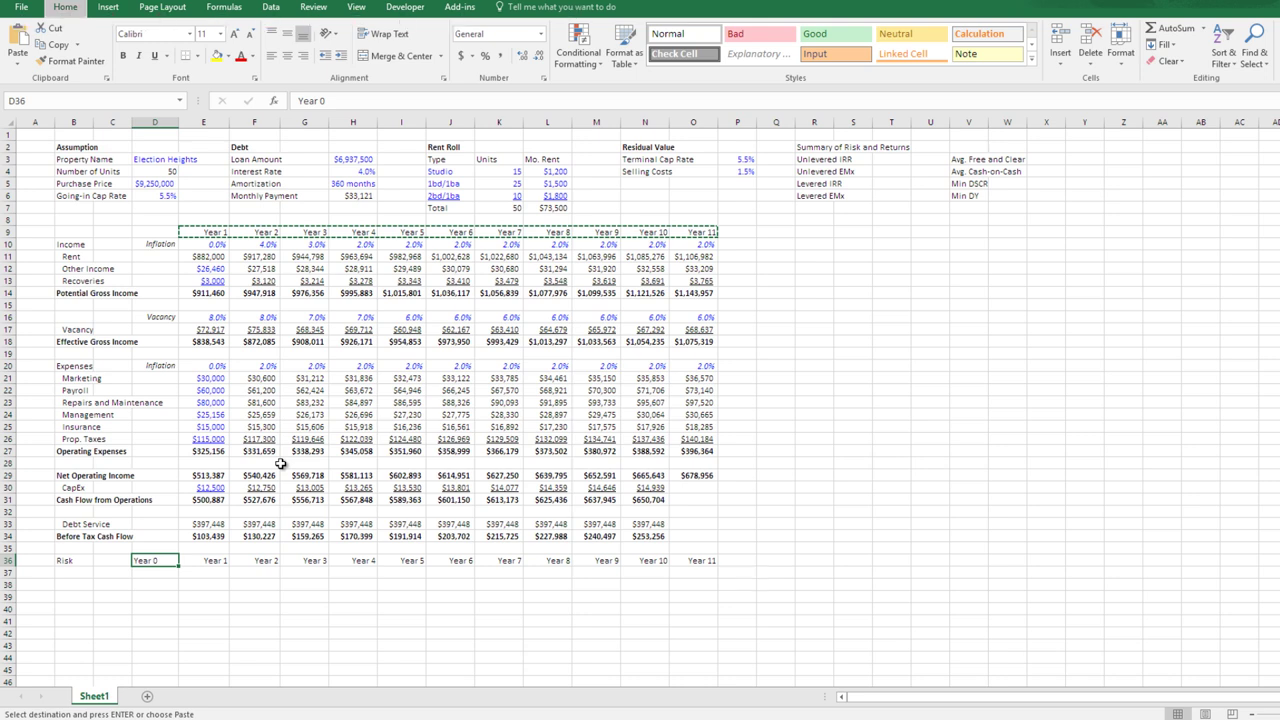
{"action": "key", "text": "a"}
{"action": "key", "text": "r"}
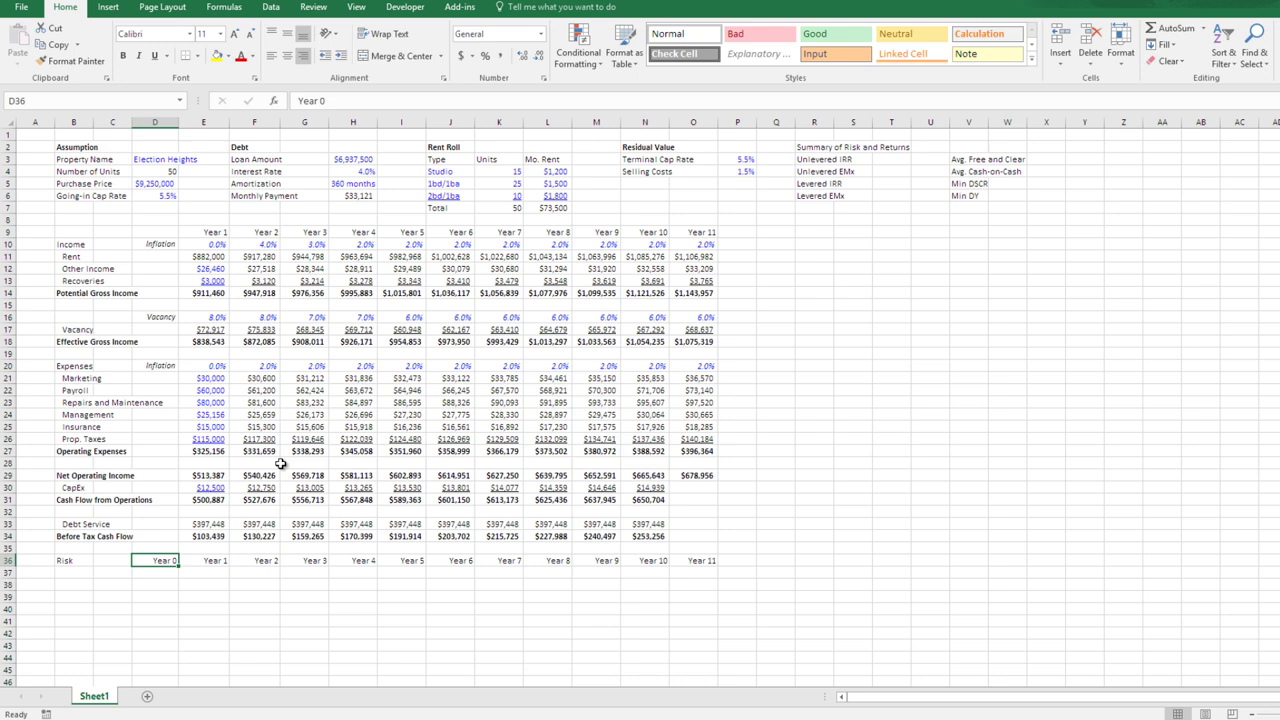
- Fill B37:B39 under the Risk label with the row labels Loan Balance, DSCR and Debt Yield
{"action": "key", "text": "Down"}
{"action": "key", "text": "Left"}
{"action": "key", "text": "Left"}
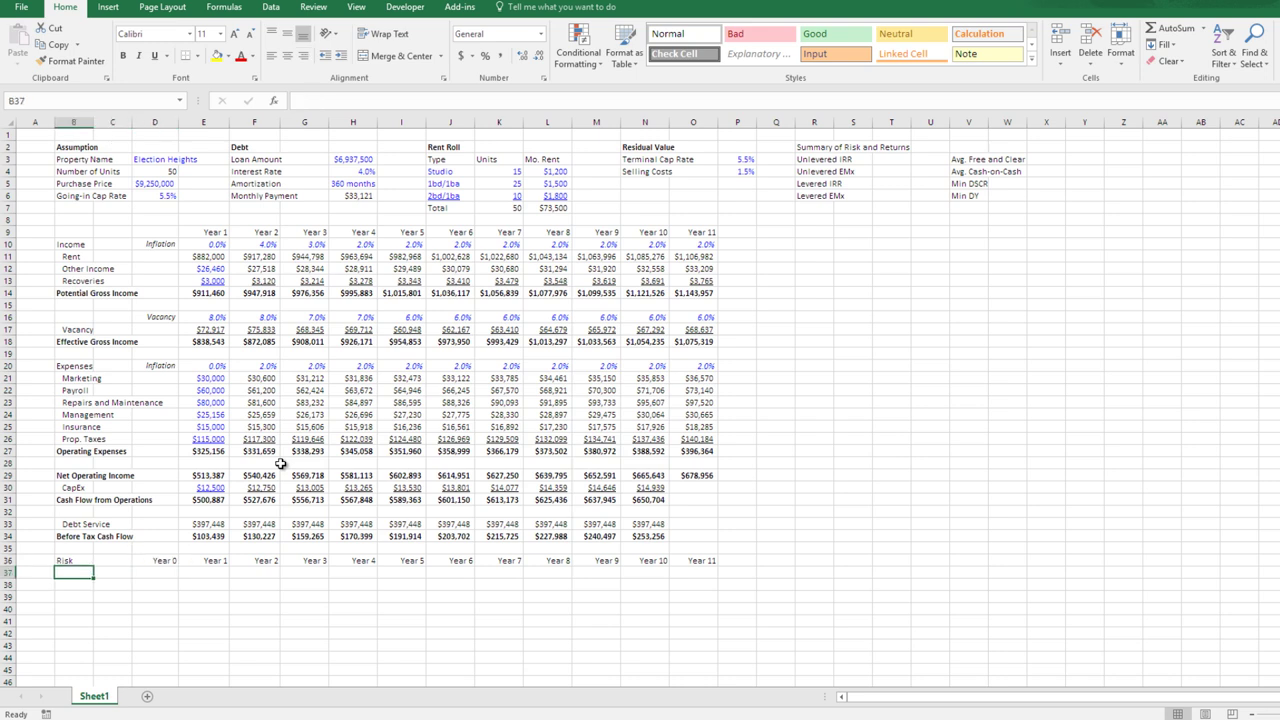
{"action": "type", "text": "Loan Ba"}
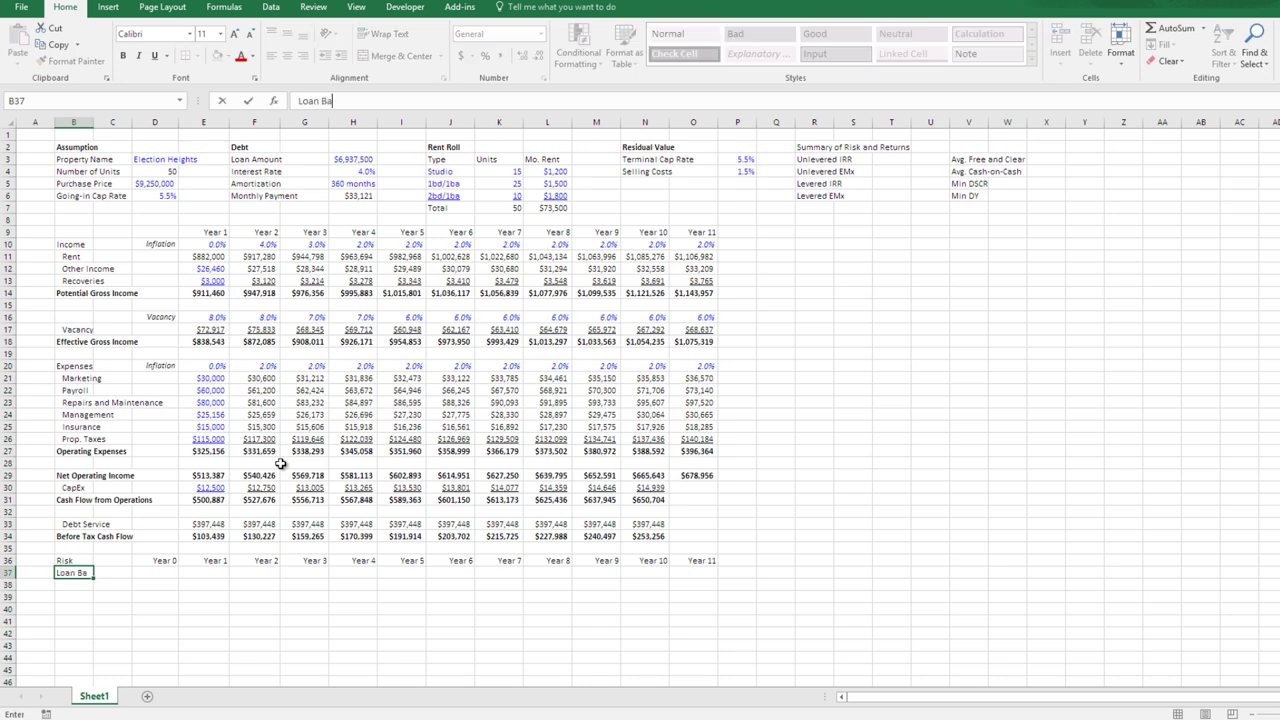
{"action": "type", "text": "lance"}
{"action": "key", "text": "Return"}
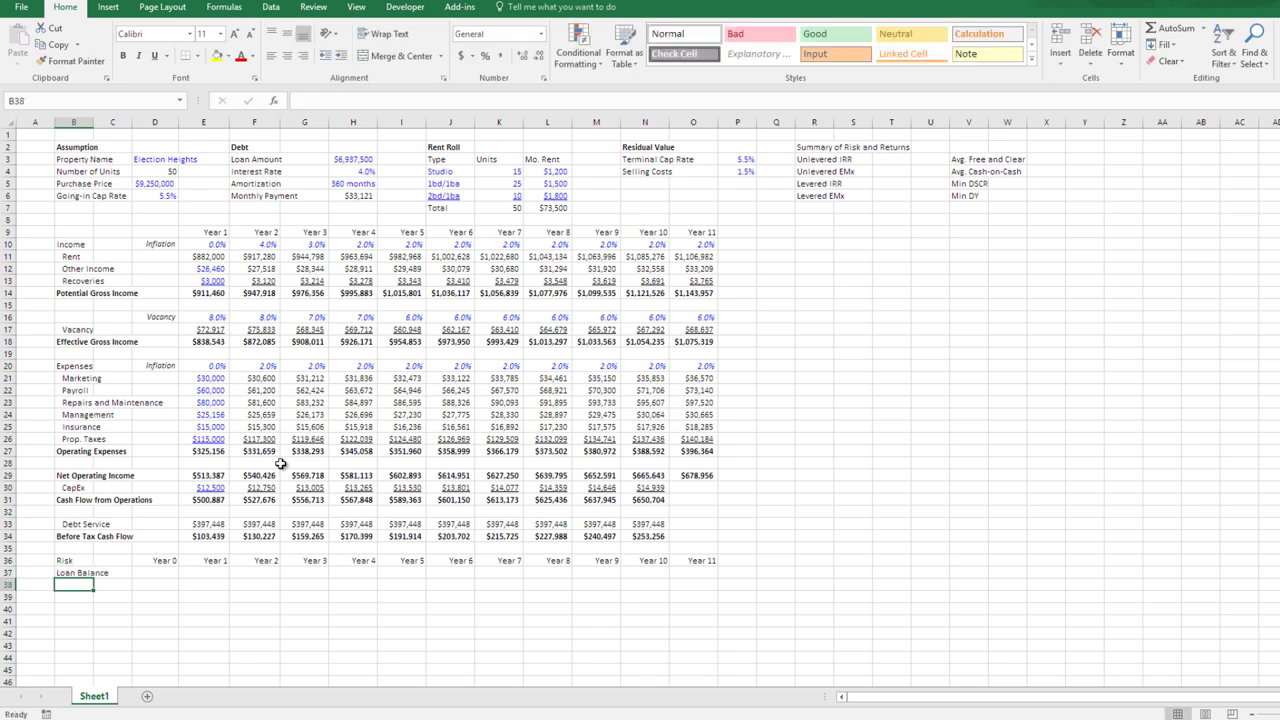
{"action": "type", "text": "DSCR"}
{"action": "key", "text": "Return"}
{"action": "type", "text": "DS"}
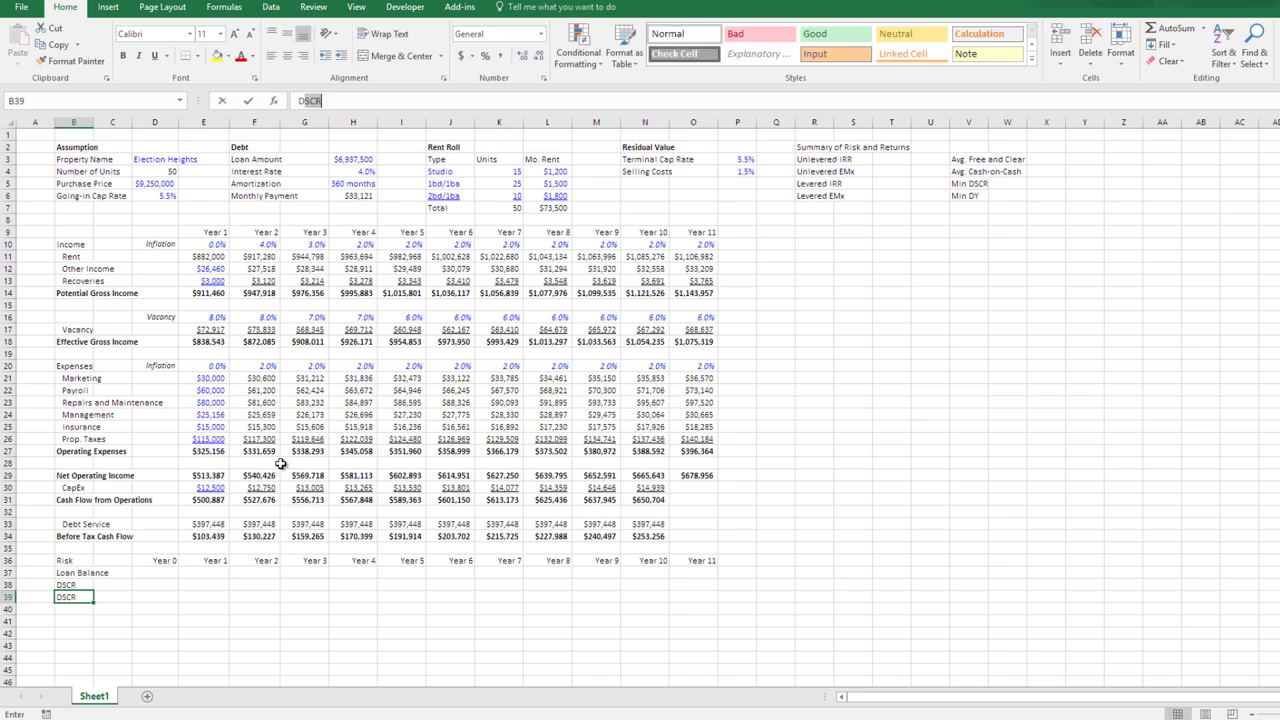
{"action": "type", "text": "ebt Yield"}
{"action": "key", "text": "ctrl+Return"}
- Begin a PV formula in E37 for the Year 1 loan balance, with the monthly rate argument $H$4/12
{"action": "key", "text": "Up"}
{"action": "key", "text": "Up"}
{"action": "key", "text": "Right"}
{"action": "key", "text": "Right"}
{"action": "key", "text": "Right"}
{"action": "key", "text": "Left"}
{"action": "key", "text": "Left"}
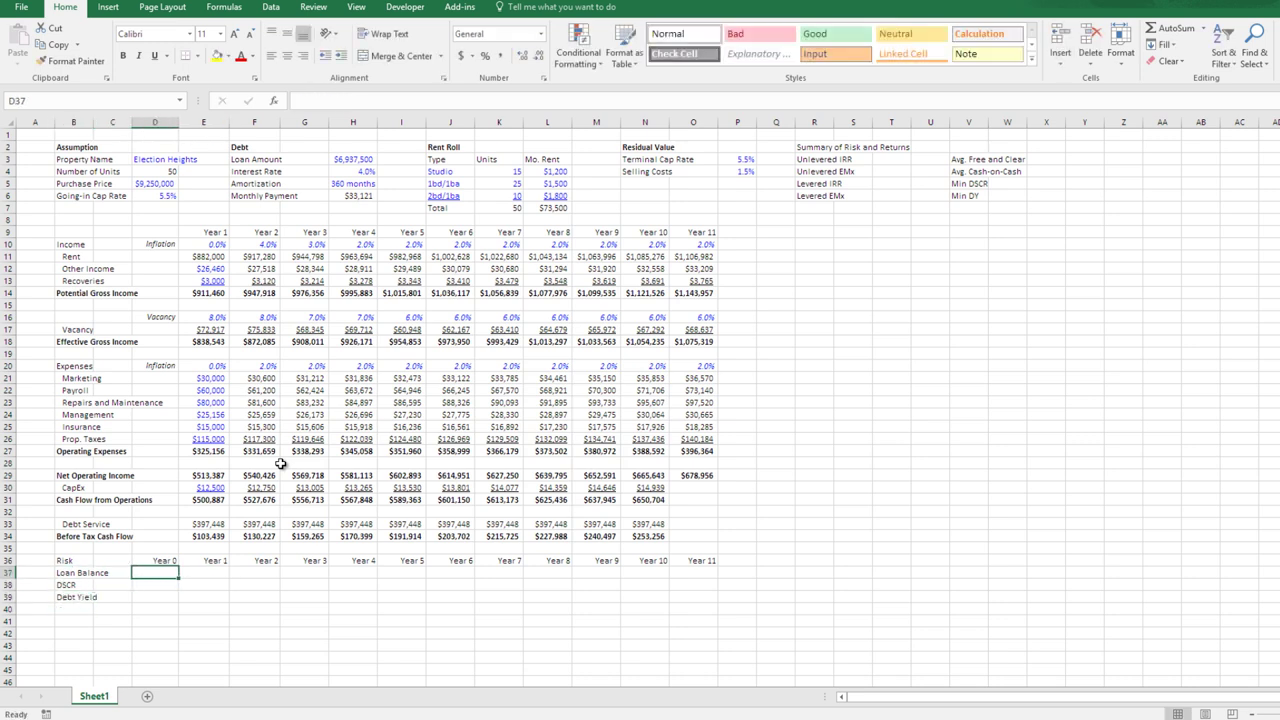
{"action": "key", "text": "Down"}
{"action": "key", "text": "Left"}
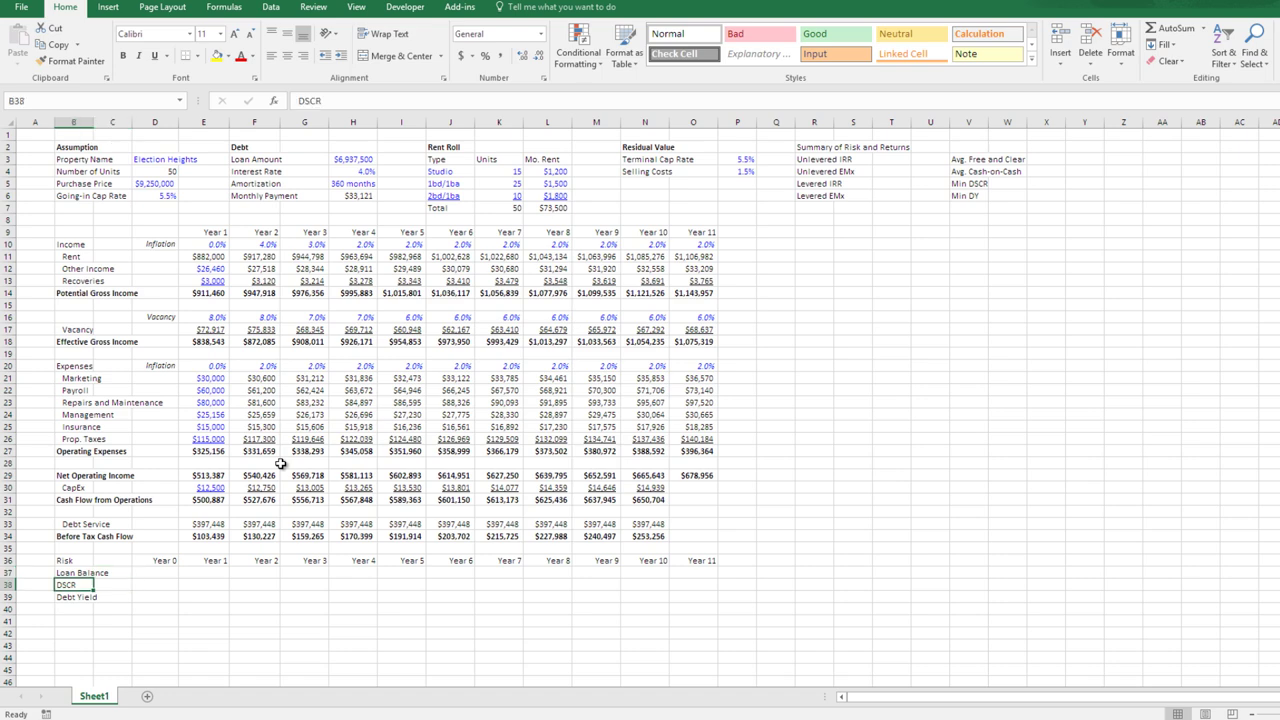
{"action": "key", "text": "Up"}
{"action": "key", "text": "Right"}
{"action": "key", "text": "Right"}
{"action": "key", "text": "Right"}
{"action": "key", "text": "Left"}
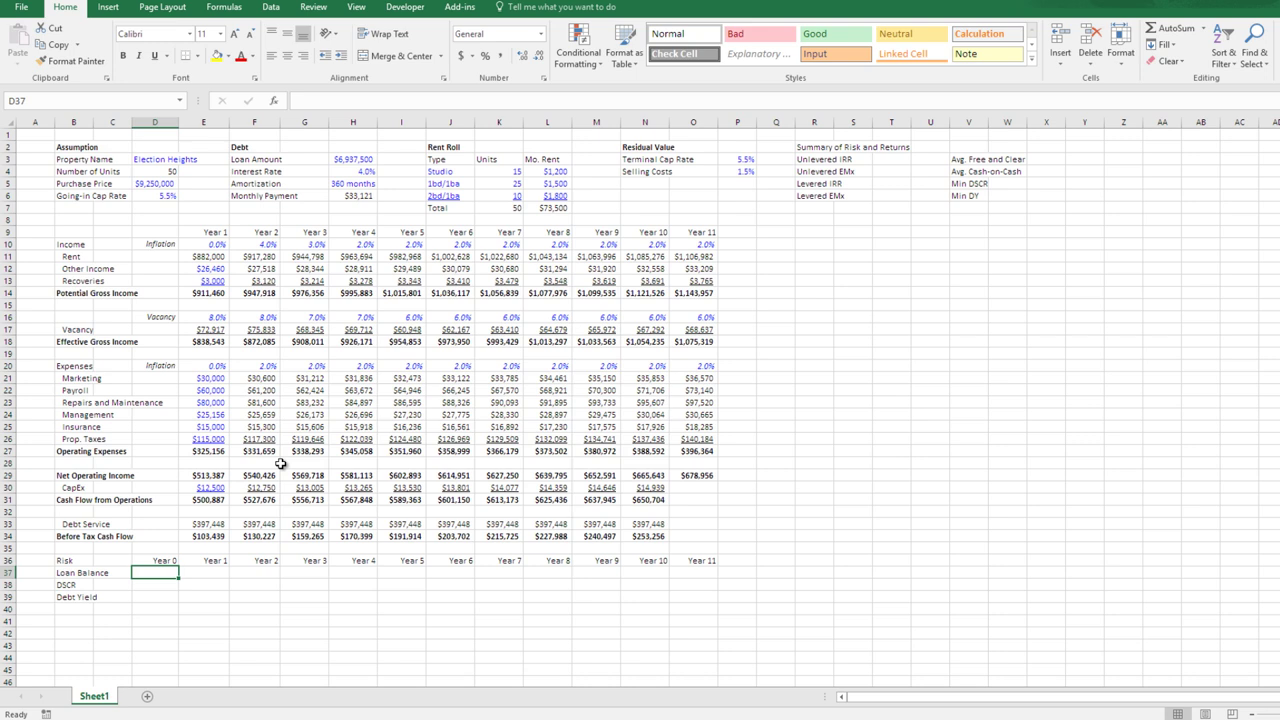
{"action": "key", "text": "Right"}
{"action": "key", "text": "Right"}
{"action": "key", "text": "Left"}
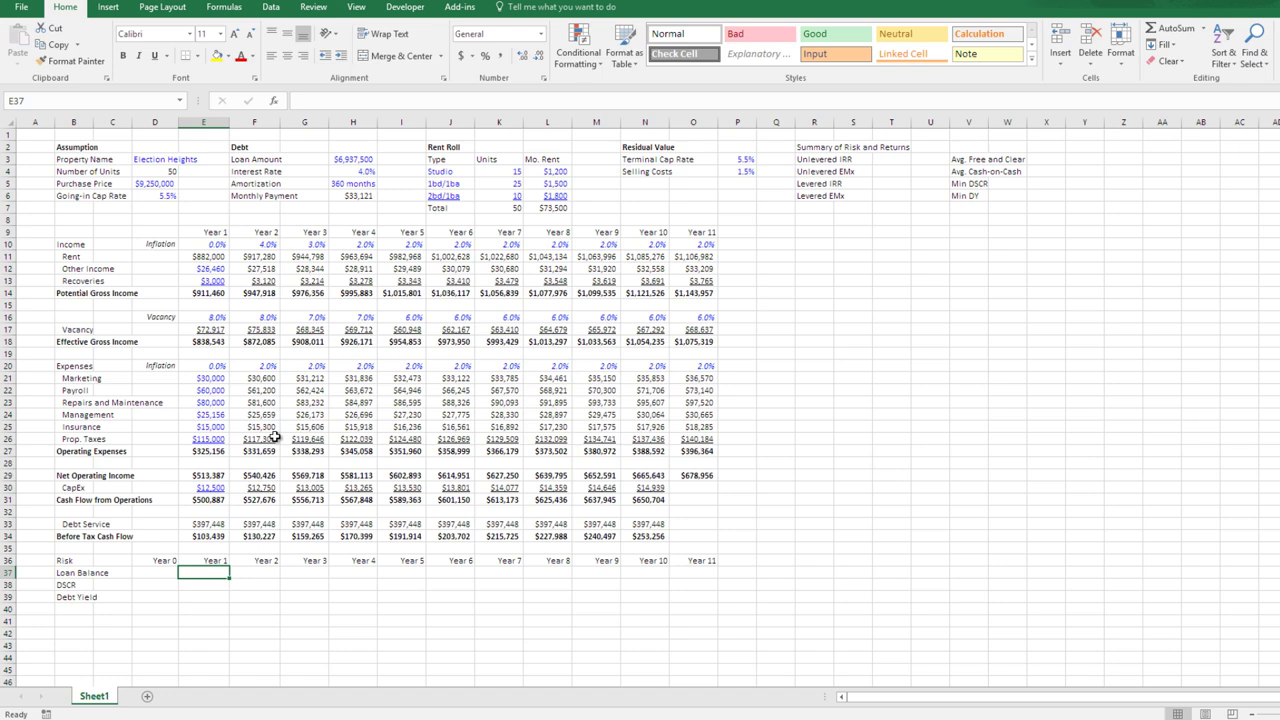
{"action": "type", "text": "=PV("}
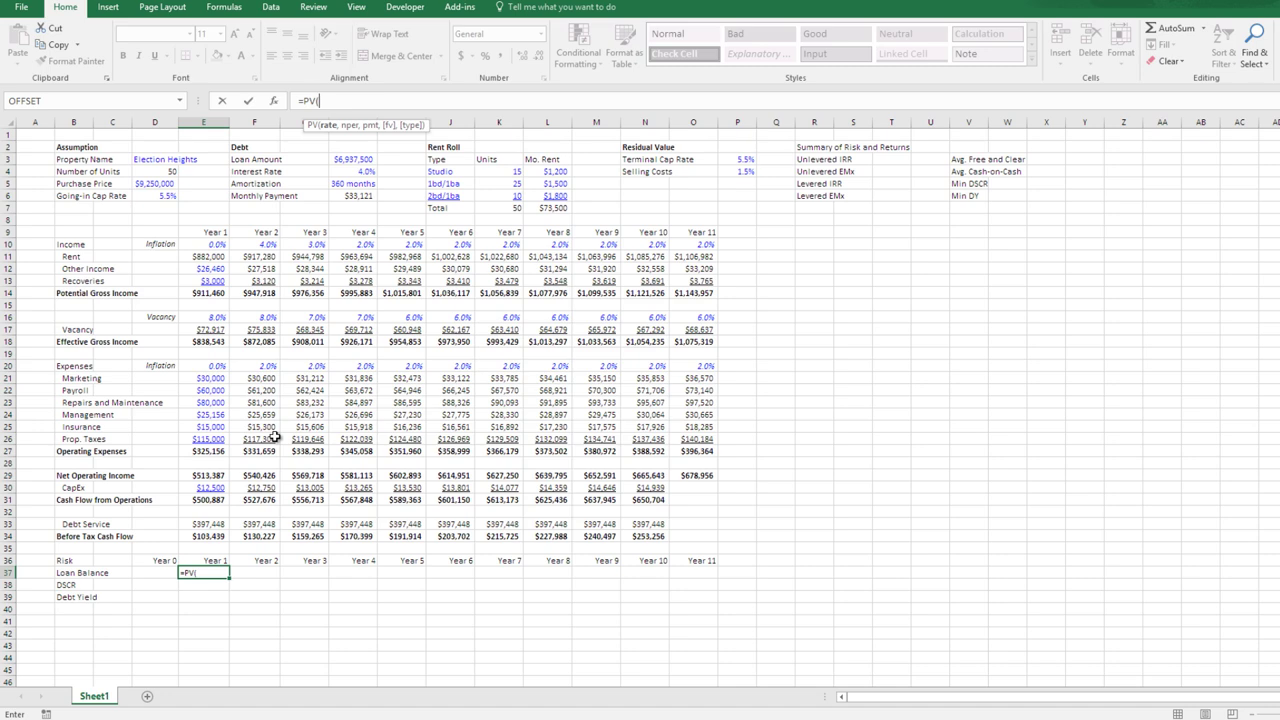
{"action": "key", "text": "Up"}
{"action": "key", "text": "Up"}
{"action": "key", "text": "Up"}
{"action": "key", "text": "Up"}
{"action": "key", "text": "Up"}
{"action": "key", "text": "Up"}
{"action": "key", "text": "Up"}
{"action": "key", "text": "Up"}
{"action": "key", "text": "Up"}
{"action": "key", "text": "Up"}
{"action": "key", "text": "Up"}
{"action": "key", "text": "Up"}
{"action": "key", "text": "Up"}
{"action": "key", "text": "Up"}
{"action": "key", "text": "Up"}
{"action": "key", "text": "Up"}
{"action": "key", "text": "Up"}
{"action": "key", "text": "Up"}
{"action": "key", "text": "Up"}
{"action": "key", "text": "Up"}
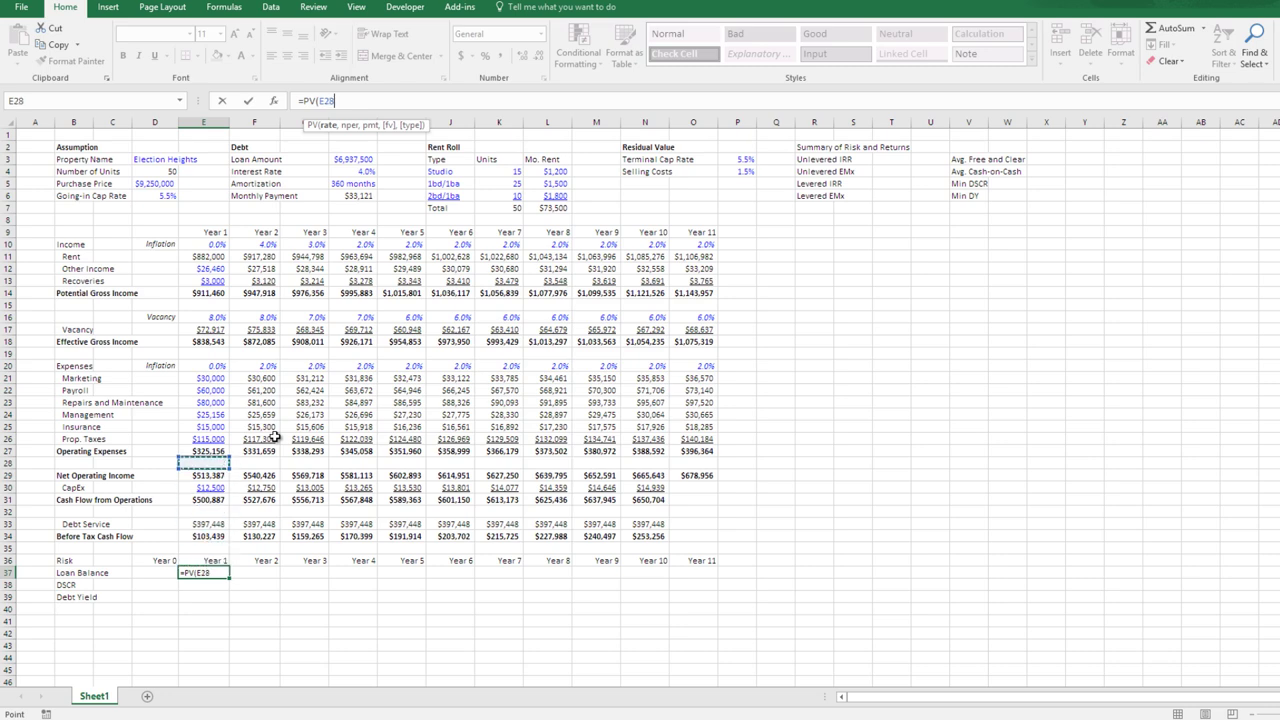
{"action": "key", "text": "Right"}
{"action": "key", "text": "Right"}
{"action": "key", "text": "Right"}
{"action": "key", "text": "Up"}
{"action": "key", "text": "Up"}
{"action": "key", "text": "Up"}
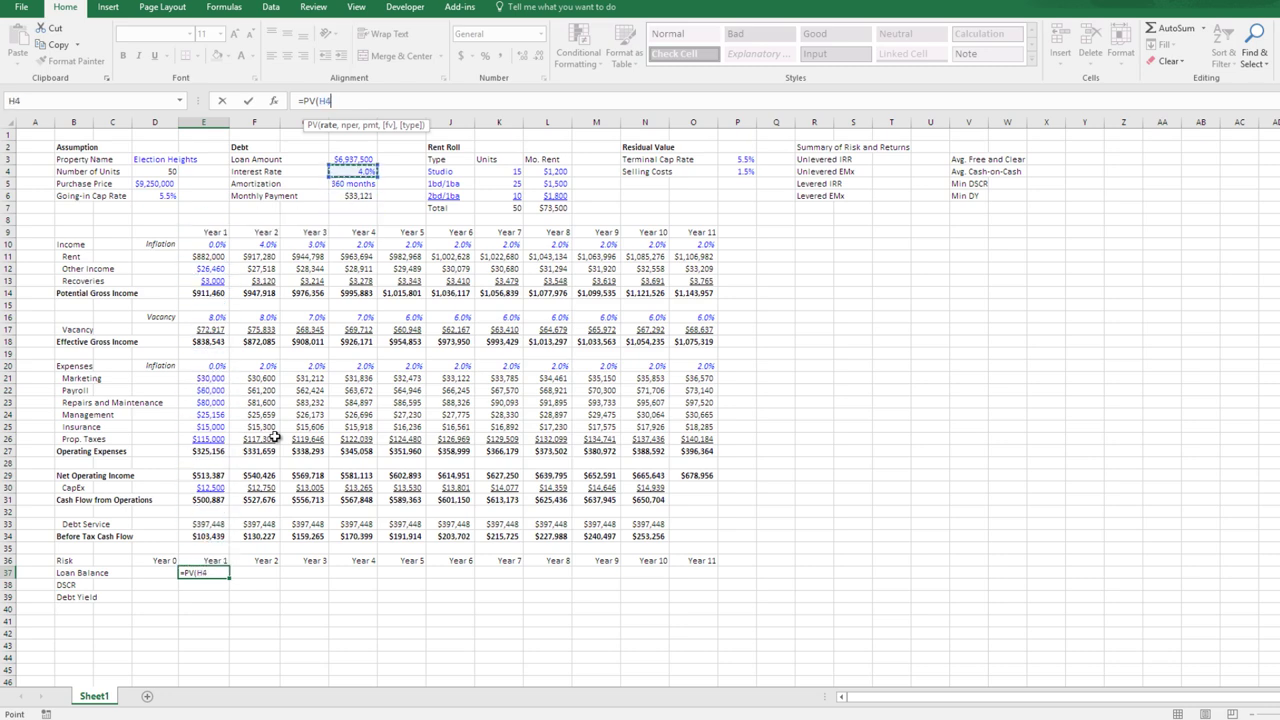
{"action": "key", "text": "F4"}
{"action": "type", "text": "/12,"}
- Set the number-of-periods argument of the E37 PV formula to $H$5-(E36*12), the months remaining on the amortization
{"action": "key", "text": "Up"}
{"action": "key", "text": "Up"}
{"action": "key", "text": "Up"}
{"action": "key", "text": "Up"}
{"action": "key", "text": "Up"}
{"action": "key", "text": "Up"}
{"action": "key", "text": "Up"}
{"action": "key", "text": "Up"}
{"action": "key", "text": "Up"}
{"action": "key", "text": "Up"}
{"action": "key", "text": "Up"}
{"action": "key", "text": "Up"}
{"action": "key", "text": "Up"}
{"action": "key", "text": "Up"}
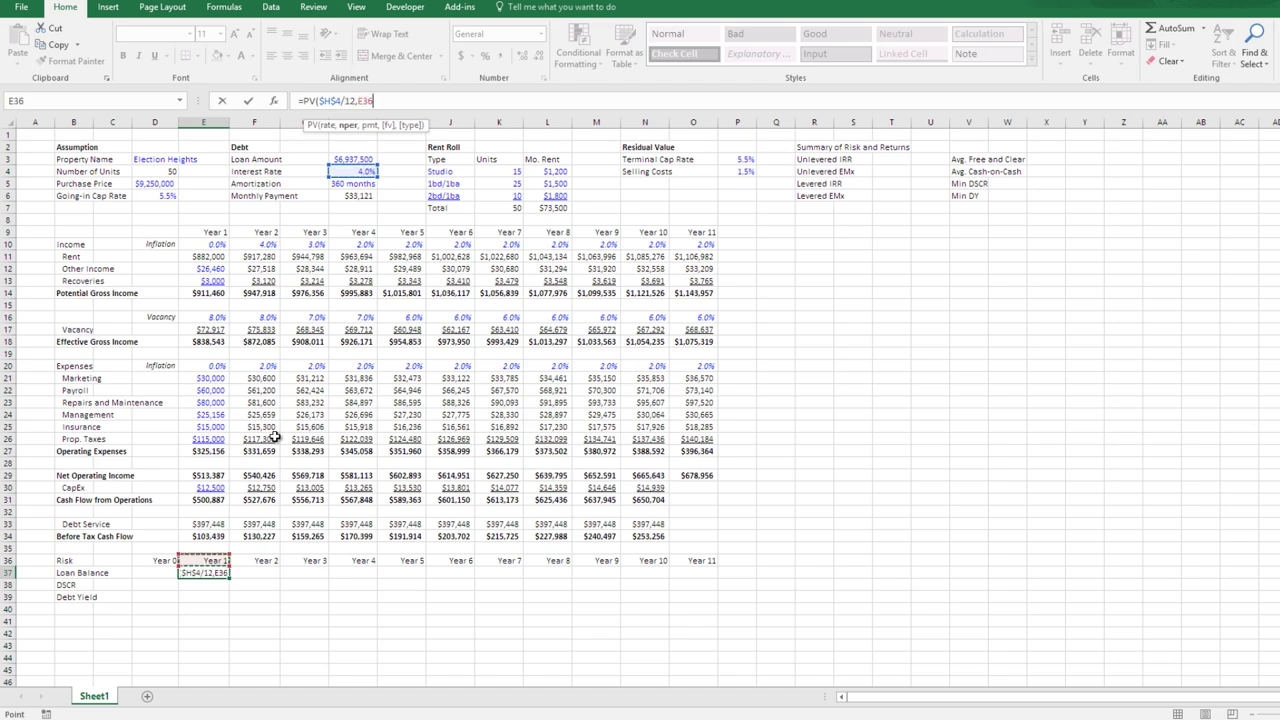
{"action": "key", "text": "Up"}
{"action": "key", "text": "Up"}
{"action": "key", "text": "Up"}
{"action": "key", "text": "Up"}
{"action": "key", "text": "Up"}
{"action": "key", "text": "Up"}
{"action": "key", "text": "Up"}
{"action": "key", "text": "Up"}
{"action": "key", "text": "Up"}
{"action": "key", "text": "Up"}
{"action": "key", "text": "Up"}
{"action": "key", "text": "Up"}
{"action": "key", "text": "Up"}
{"action": "key", "text": "Up"}
{"action": "key", "text": "Up"}
{"action": "key", "text": "Up"}
{"action": "key", "text": "Up"}
{"action": "key", "text": "Right"}
{"action": "key", "text": "Right"}
{"action": "key", "text": "Right"}
{"action": "key", "text": "Up"}
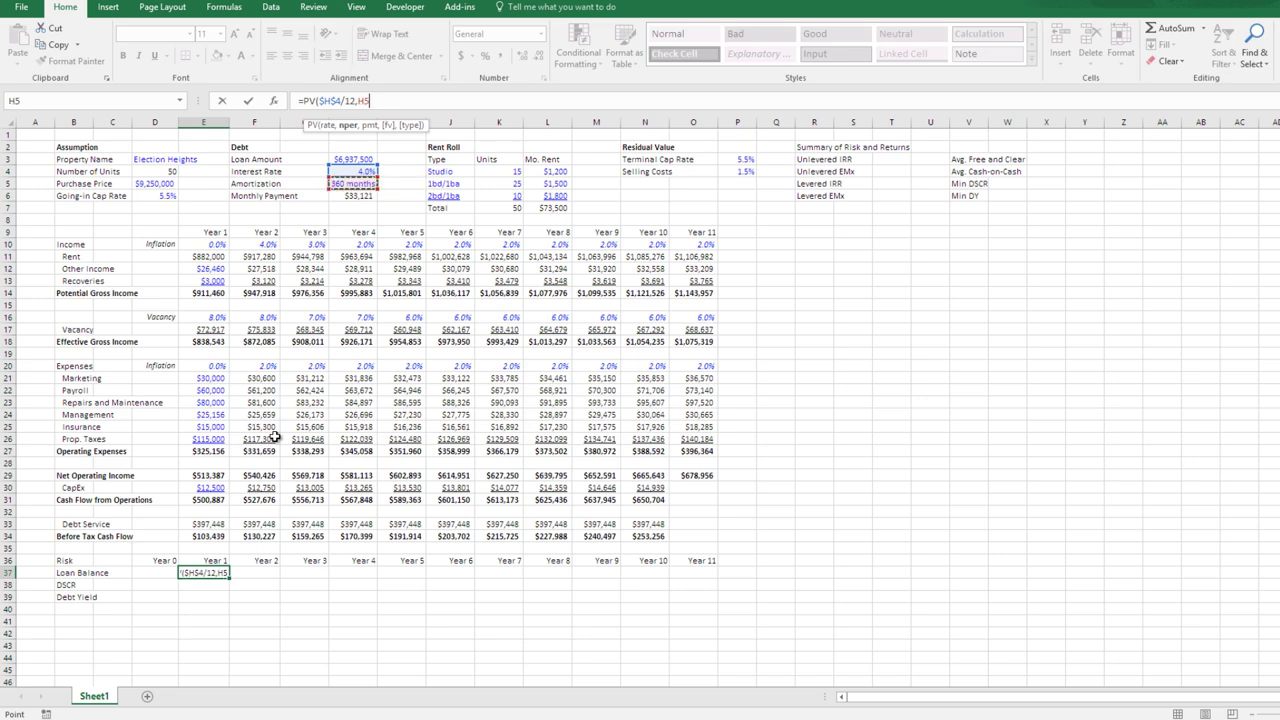
{"action": "key", "text": "F4"}
{"action": "type", "text": "-("}
{"action": "key", "text": "Up"}
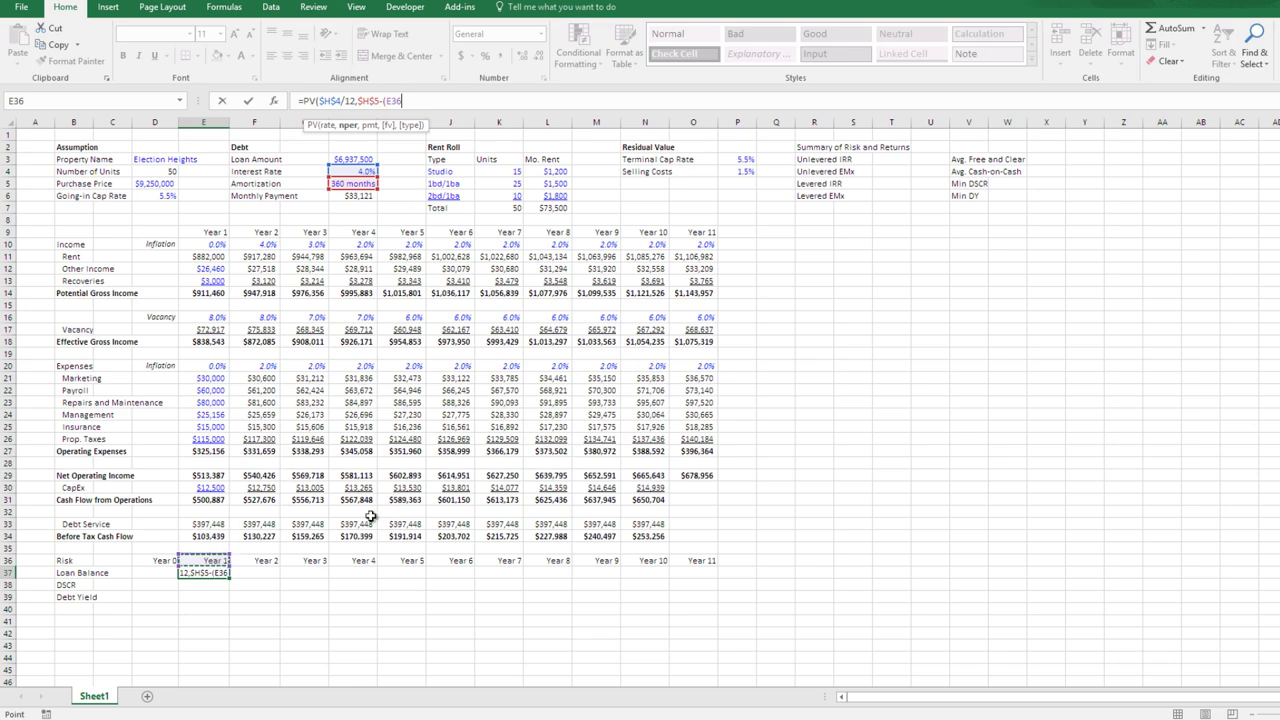
{"action": "type", "text": "*12)"}
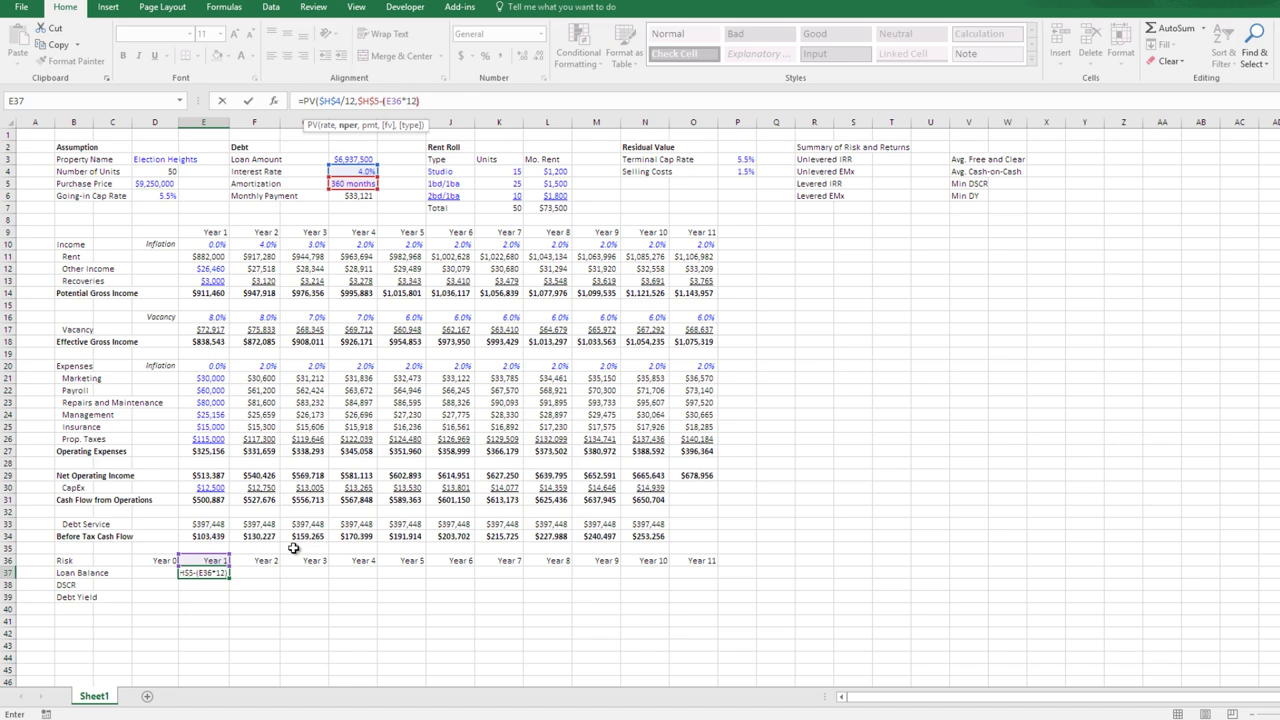
- Add the payment argument $H$6*12 to the PV formula in E37 and complete the formula
{"action": "type", "text": ","}
{"action": "key", "text": "Up"}
{"action": "key", "text": "Up"}
{"action": "key", "text": "Up"}
{"action": "key", "text": "Up"}
{"action": "key", "text": "Up"}
{"action": "key", "text": "Up"}
{"action": "key", "text": "Up"}
{"action": "key", "text": "Up"}
{"action": "key", "text": "Up"}
{"action": "key", "text": "Up"}
{"action": "key", "text": "Up"}
{"action": "key", "text": "Up"}
{"action": "key", "text": "Up"}
{"action": "key", "text": "Up"}
{"action": "key", "text": "Up"}
{"action": "key", "text": "Up"}
{"action": "key", "text": "Up"}
{"action": "key", "text": "Up"}
{"action": "key", "text": "Up"}
{"action": "key", "text": "Up"}
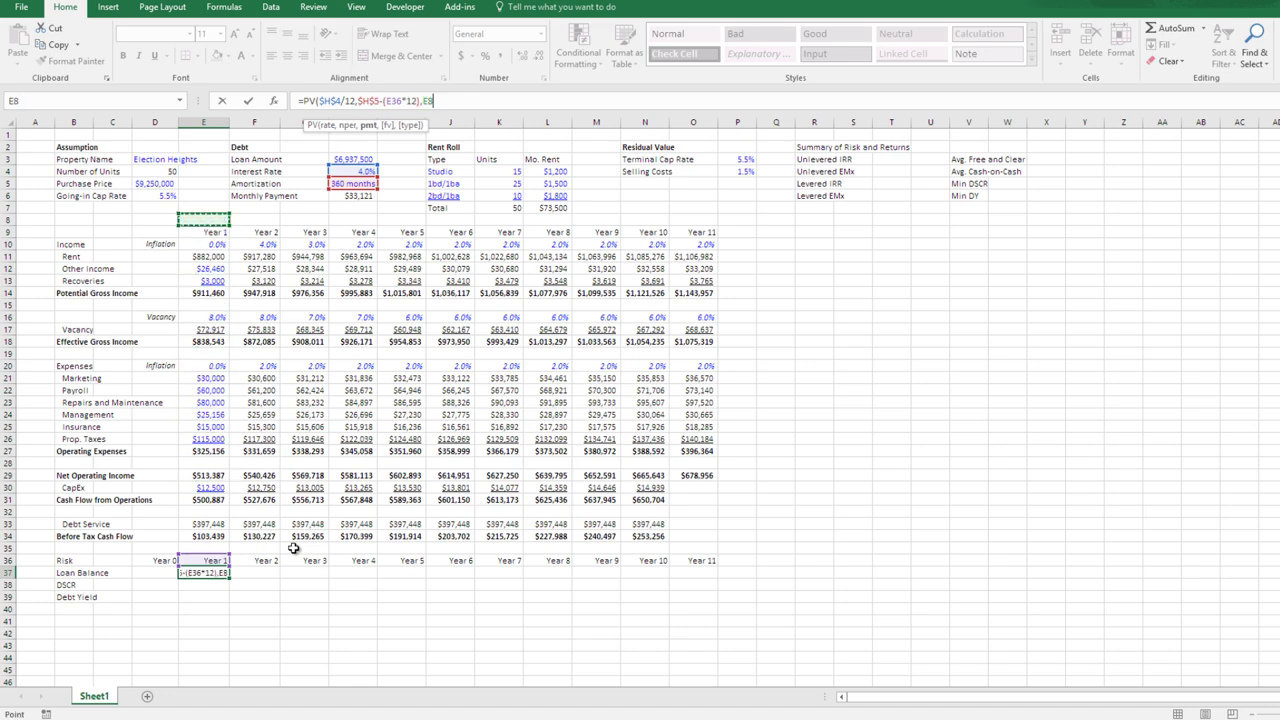
{"action": "key", "text": "Up"}
{"action": "key", "text": "Up"}
{"action": "key", "text": "Right"}
{"action": "key", "text": "Right"}
{"action": "key", "text": "Right"}
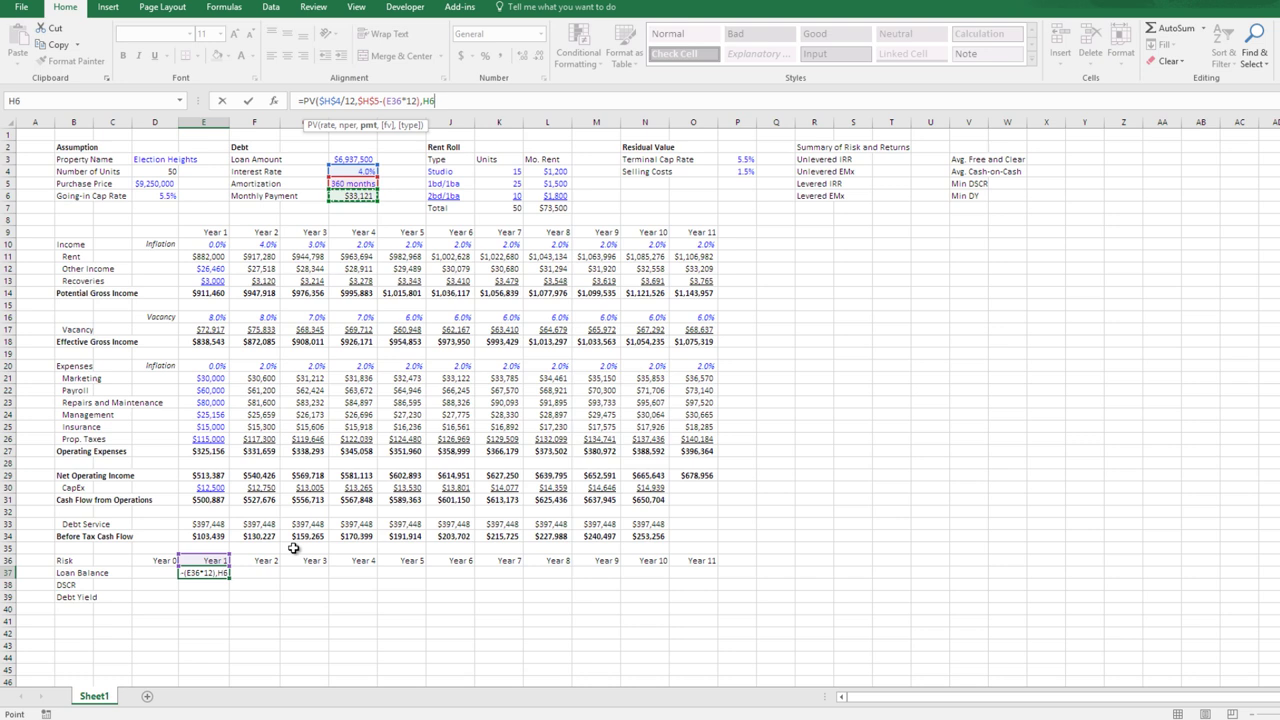
{"action": "key", "text": "F4"}
{"action": "type", "text": "*12)"}
{"action": "key", "text": "Return"}
{"action": "key", "text": "Up"}
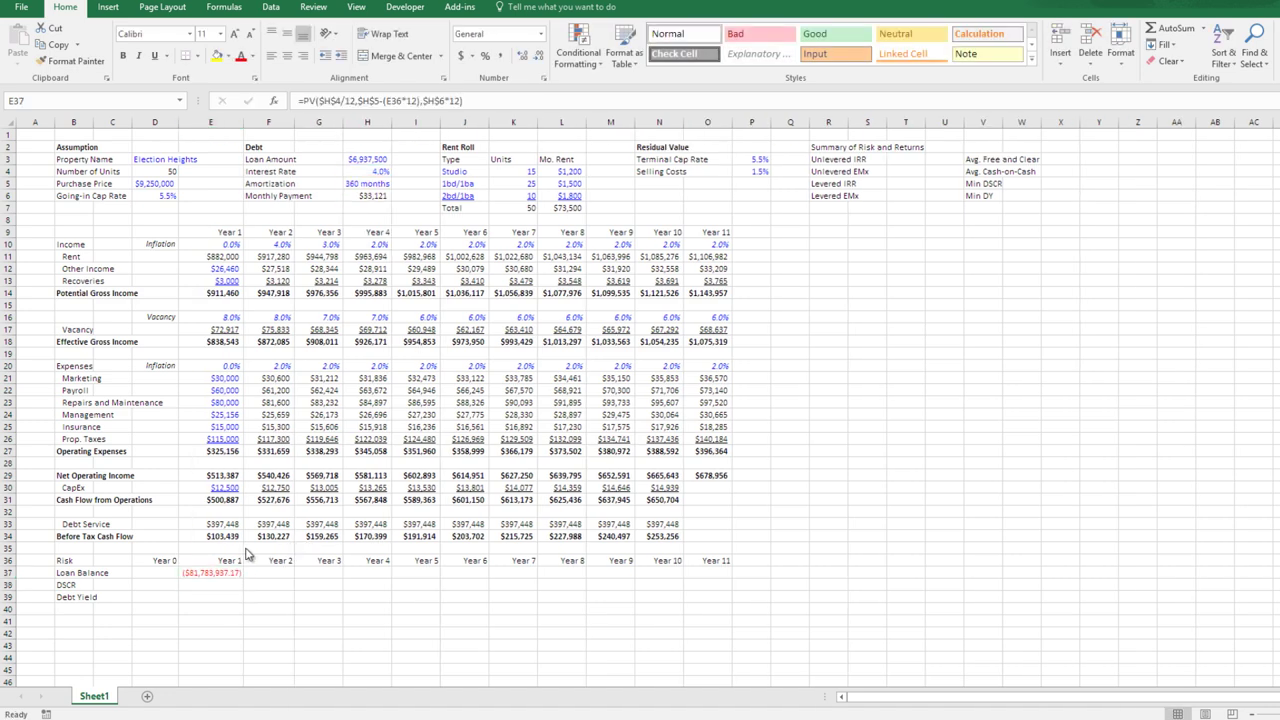
- Correct the payment argument in E37 by removing the *12, leaving =PV($H$4/12,$H$5-(E36*12),$H$6)
{"action": "left_click", "coordinate": [206, 573]}
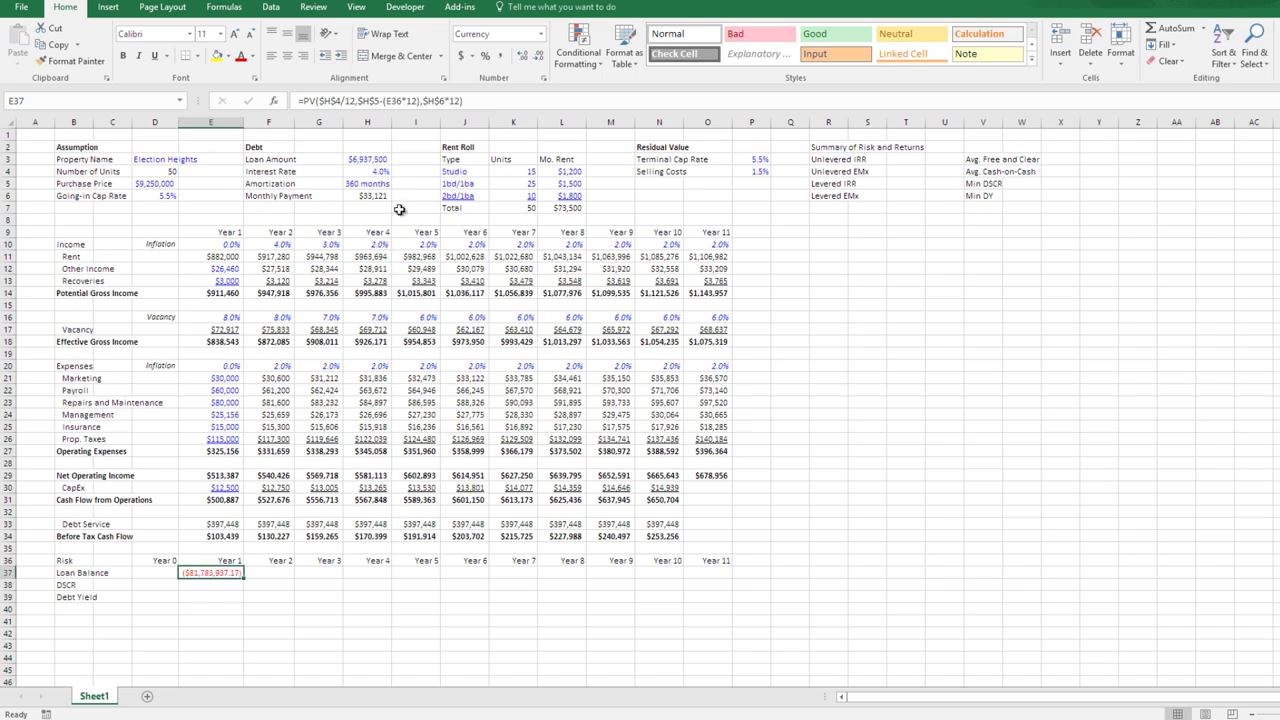
{"action": "left_click", "coordinate": [460, 101]}
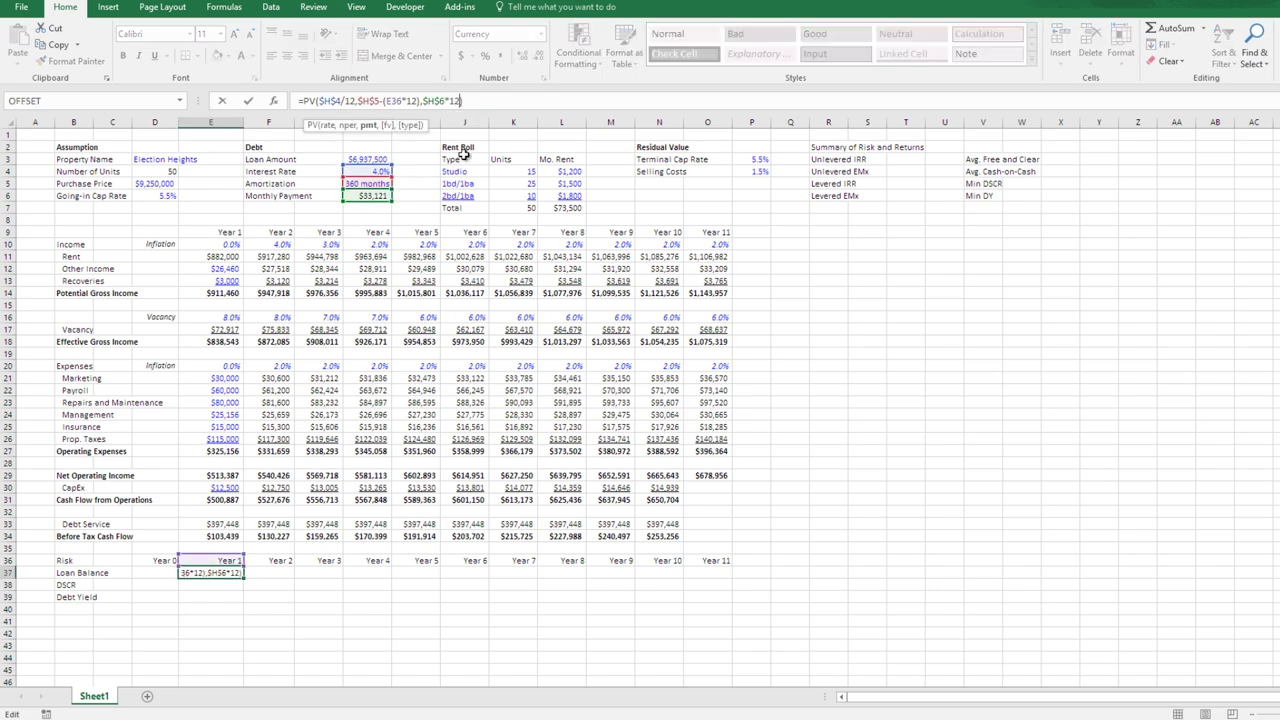
{"action": "key", "text": "BackSpace"}
{"action": "key", "text": "BackSpace"}
{"action": "key", "text": "BackSpace"}
{"action": "key", "text": "BackSpace"}
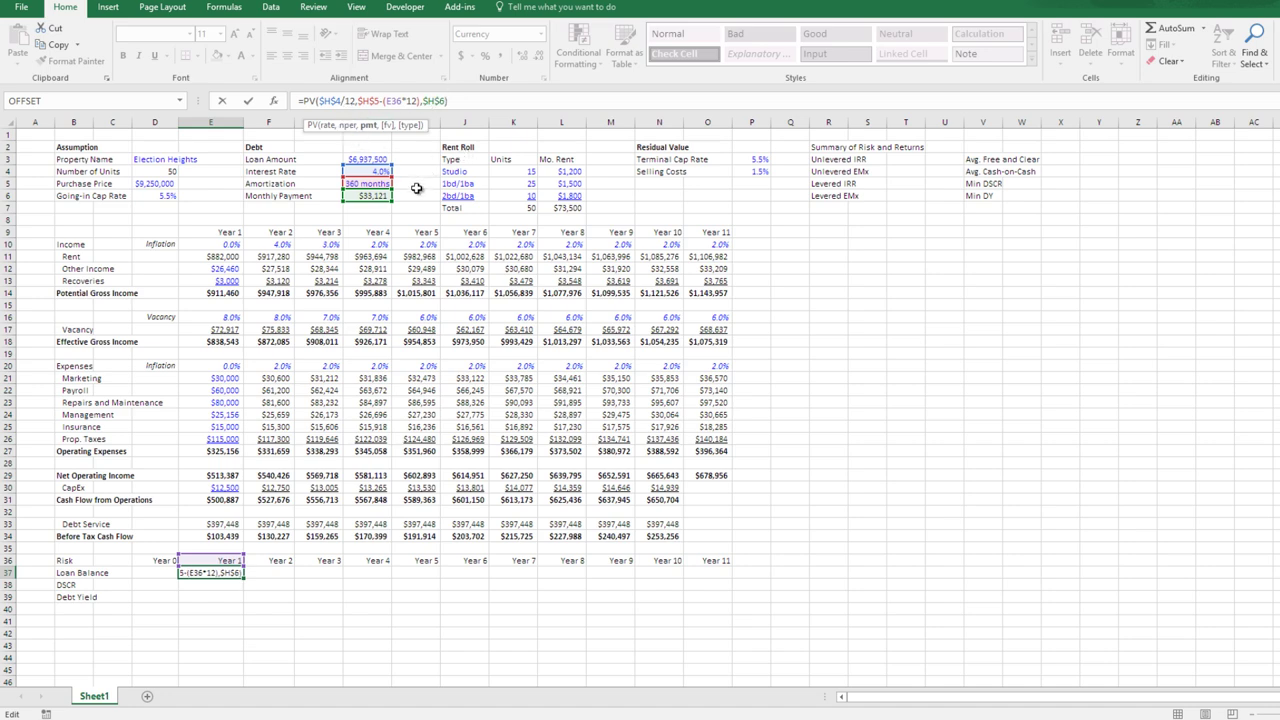
{"action": "key", "text": "ctrl+Return"}
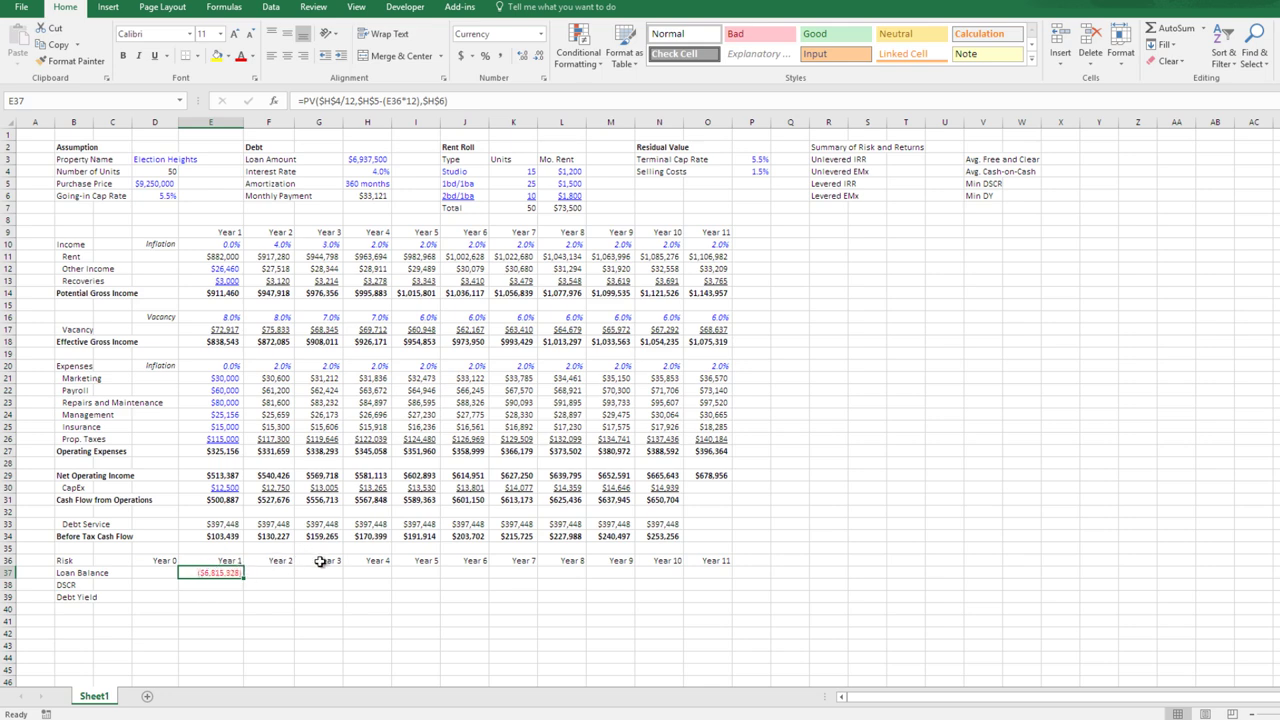
- Format E37 as Currency with 0 decimal places, a $ symbol and black parentheses for negative numbers
{"action": "key", "text": "ctrl+1"}
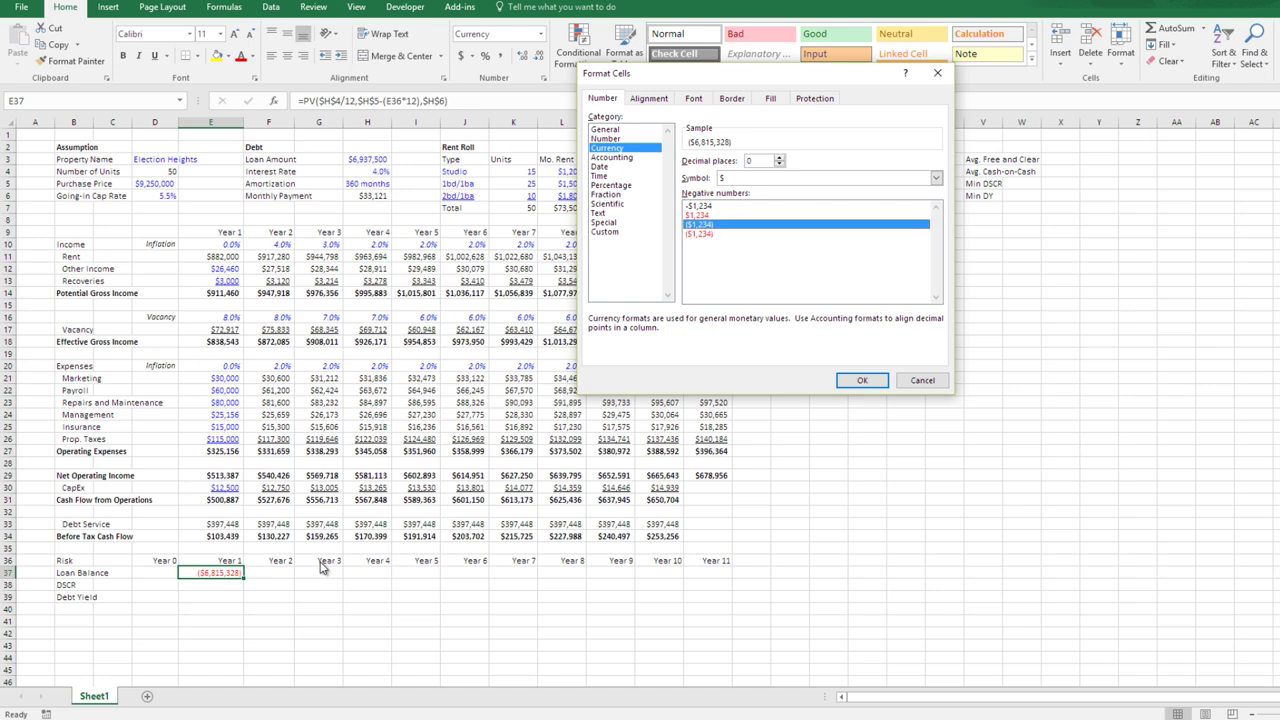
{"action": "key", "text": "Return"}
{"action": "key", "text": "Return"}
{"action": "key", "text": "Up"}
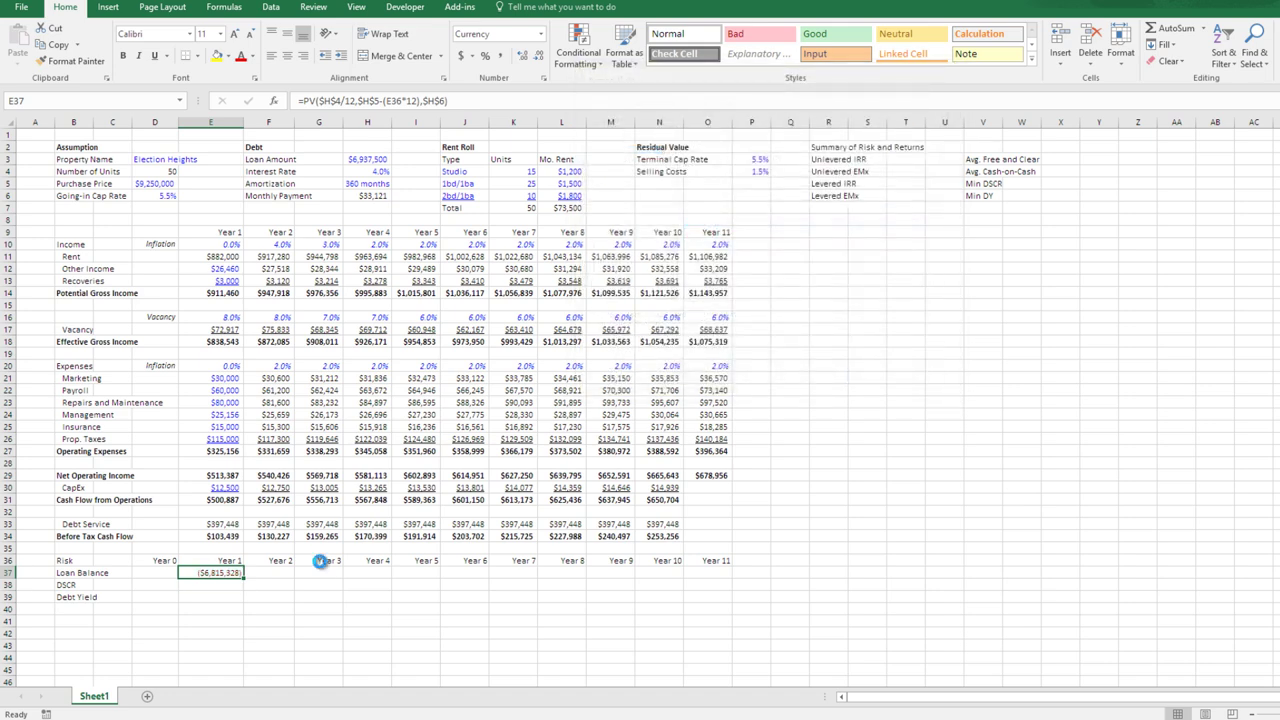
- Copy the Year 1 loan balance formula from E37 across F37:N37 for Years 2 to 10
{"action": "key", "text": "ctrl+c"}
{"action": "key", "text": "Right"}
{"action": "key", "text": "Right"}
{"action": "key", "text": "Right"}
{"action": "key", "text": "Right"}
{"action": "key", "text": "Right"}
{"action": "key", "text": "Right"}
{"action": "key", "text": "Right"}
{"action": "key", "text": "Right"}
{"action": "key", "text": "Right"}
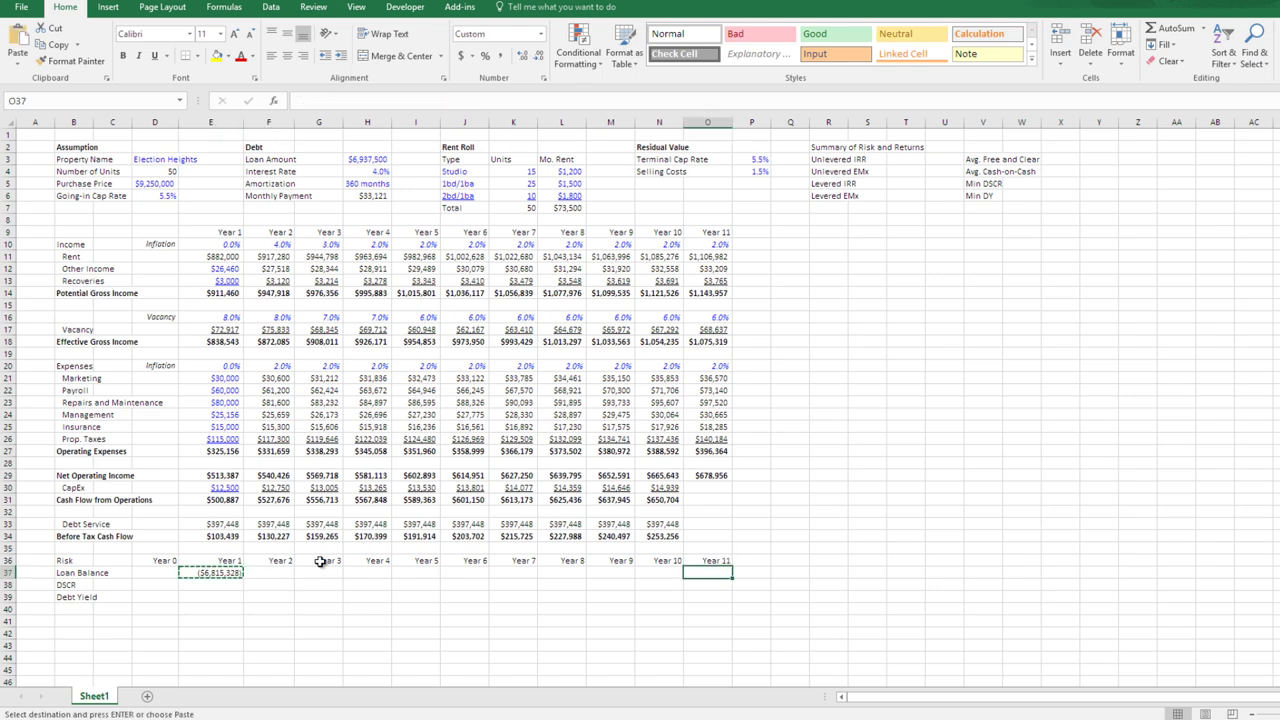
{"action": "key", "text": "shift+Left"}
{"action": "key", "text": "shift+Left"}
{"action": "key", "text": "shift+Left"}
{"action": "key", "text": "shift+Left"}
{"action": "key", "text": "shift+Left"}
{"action": "key", "text": "shift+Left"}
{"action": "key", "text": "shift+Left"}
{"action": "key", "text": "shift+Left"}
{"action": "key", "text": "ctrl+v"}
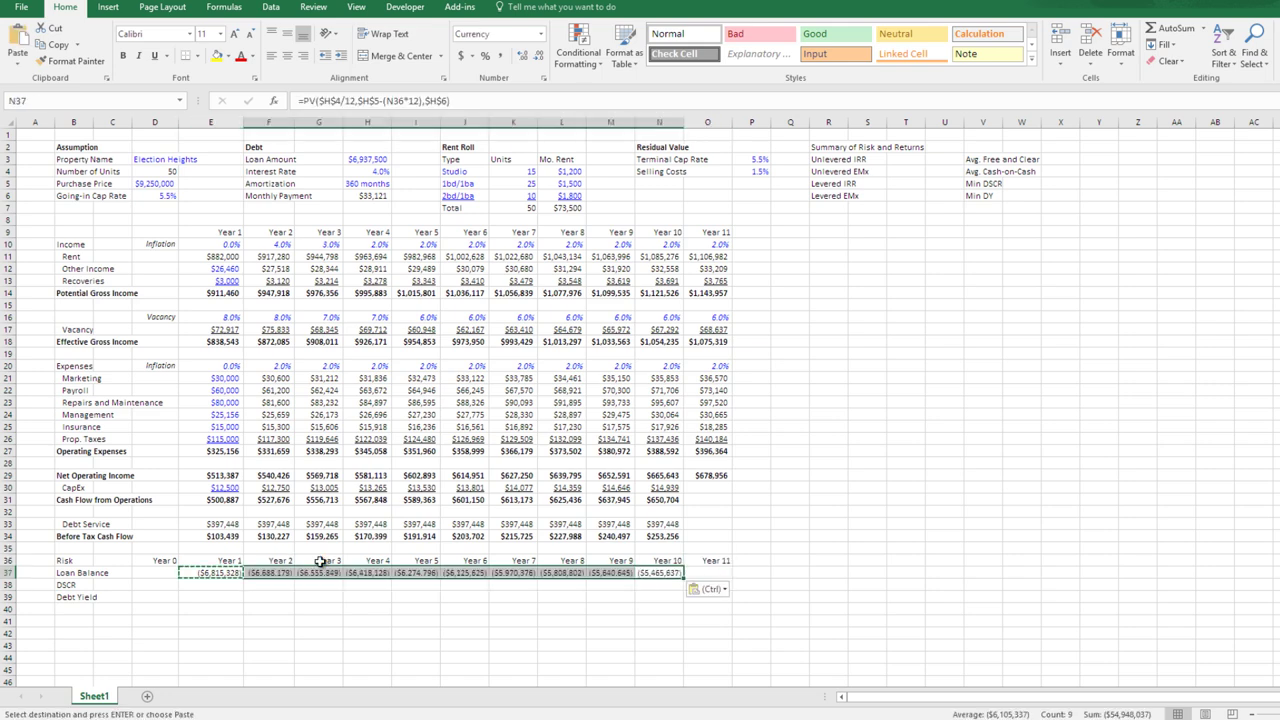
{"action": "key", "text": "Up"}
{"action": "key", "text": "Escape"}
- Delete the Year 11 header from O36 in the Risk section
{"action": "key", "text": "Down"}
{"action": "key", "text": "Left"}
{"action": "key", "text": "Left"}
{"action": "key", "text": "Left"}
{"action": "key", "text": "Left"}
{"action": "key", "text": "Left"}
{"action": "key", "text": "Left"}
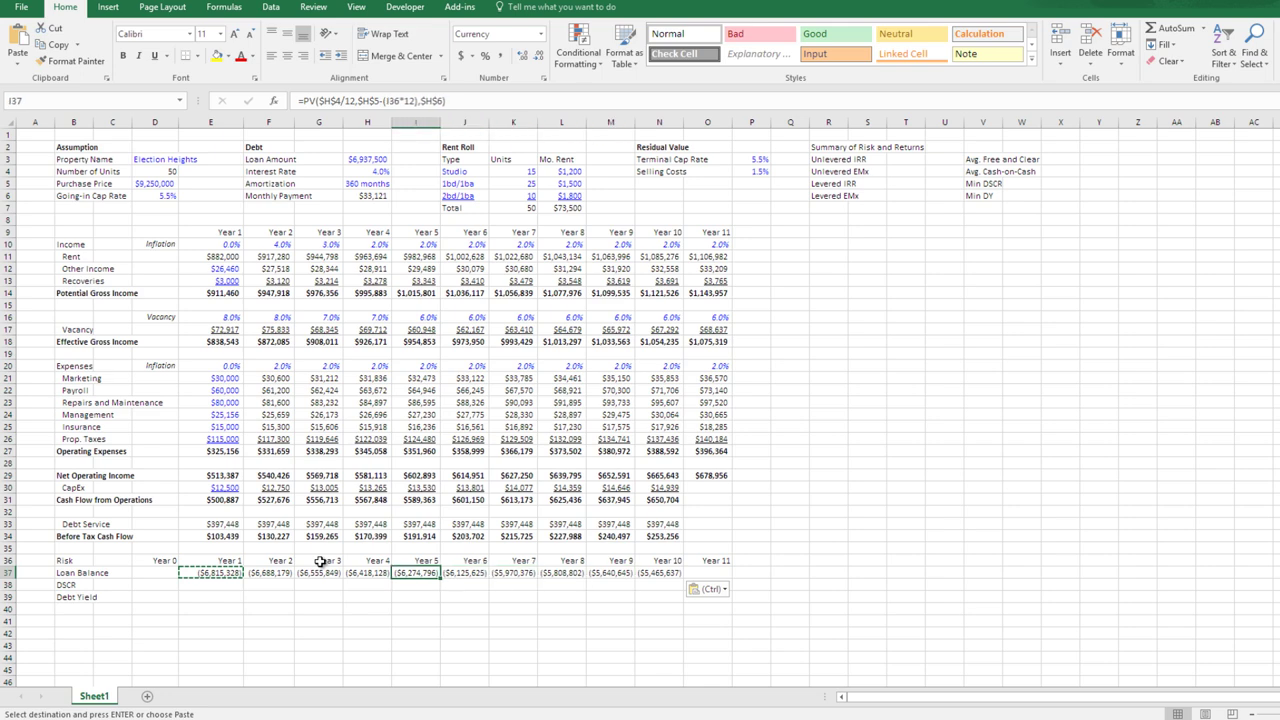
{"action": "key", "text": "Up"}
{"action": "key", "text": "Right"}
{"action": "key", "text": "Right"}
{"action": "key", "text": "Right"}
{"action": "key", "text": "Right"}
{"action": "key", "text": "Right"}
{"action": "key", "text": "Right"}
{"action": "key", "text": "Right"}
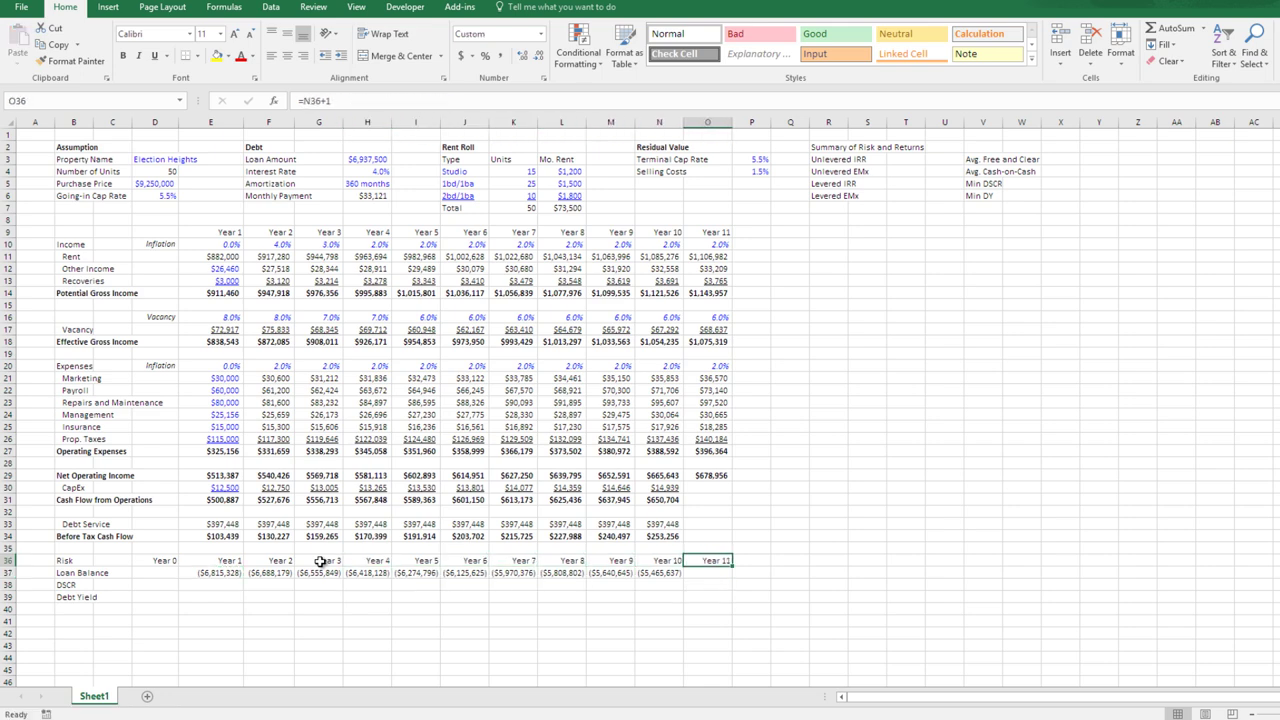
{"action": "key", "text": "Delete"}
- Calculate the Year 1 DSCR in E38 as net operating income divided by debt service, =E29/E33
{"action": "key", "text": "Down"}
{"action": "key", "text": "Down"}
{"action": "key", "text": "Left"}
{"action": "key", "text": "Left"}
{"action": "key", "text": "Left"}
{"action": "key", "text": "Left"}
{"action": "key", "text": "Left"}
{"action": "key", "text": "Left"}
{"action": "key", "text": "Left"}
{"action": "key", "text": "Left"}
{"action": "key", "text": "Left"}
{"action": "key", "text": "Left"}
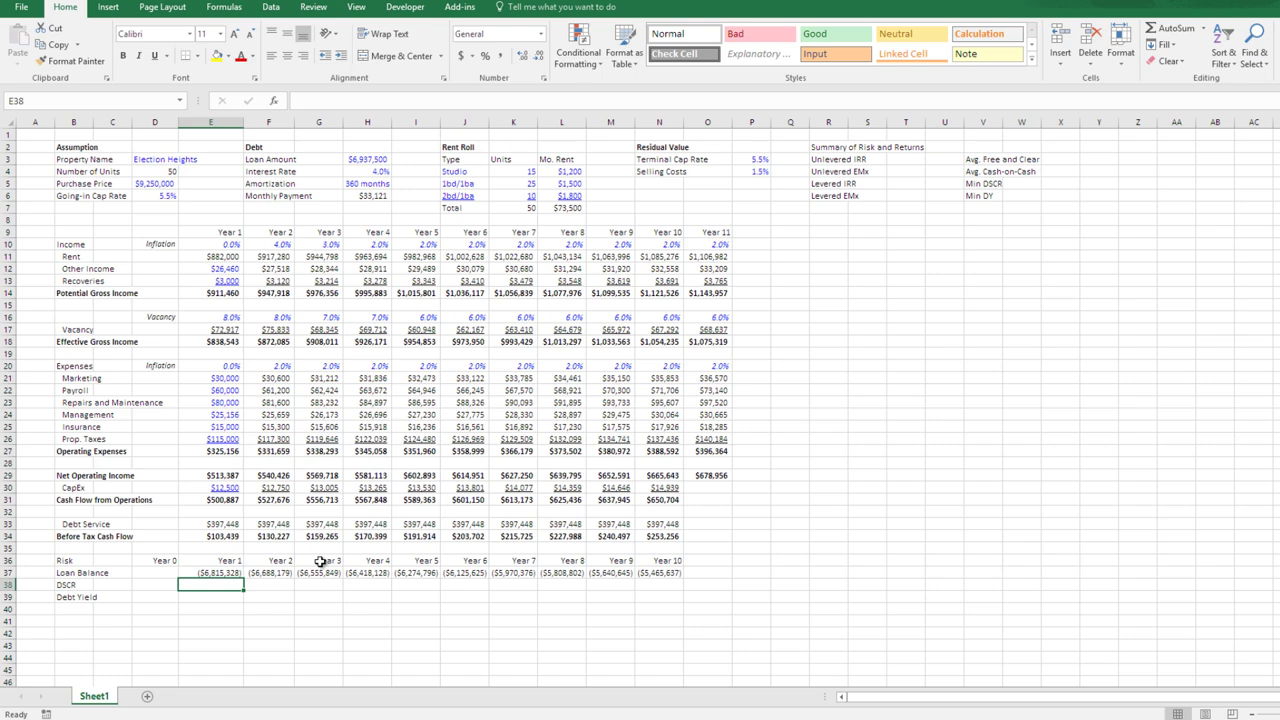
{"action": "type", "text": "="}
{"action": "key", "text": "Up"}
{"action": "key", "text": "Up"}
{"action": "key", "text": "Up"}
{"action": "key", "text": "Up"}
{"action": "key", "text": "Up"}
{"action": "key", "text": "Up"}
{"action": "key", "text": "Up"}
{"action": "key", "text": "Up"}
{"action": "key", "text": "Up"}
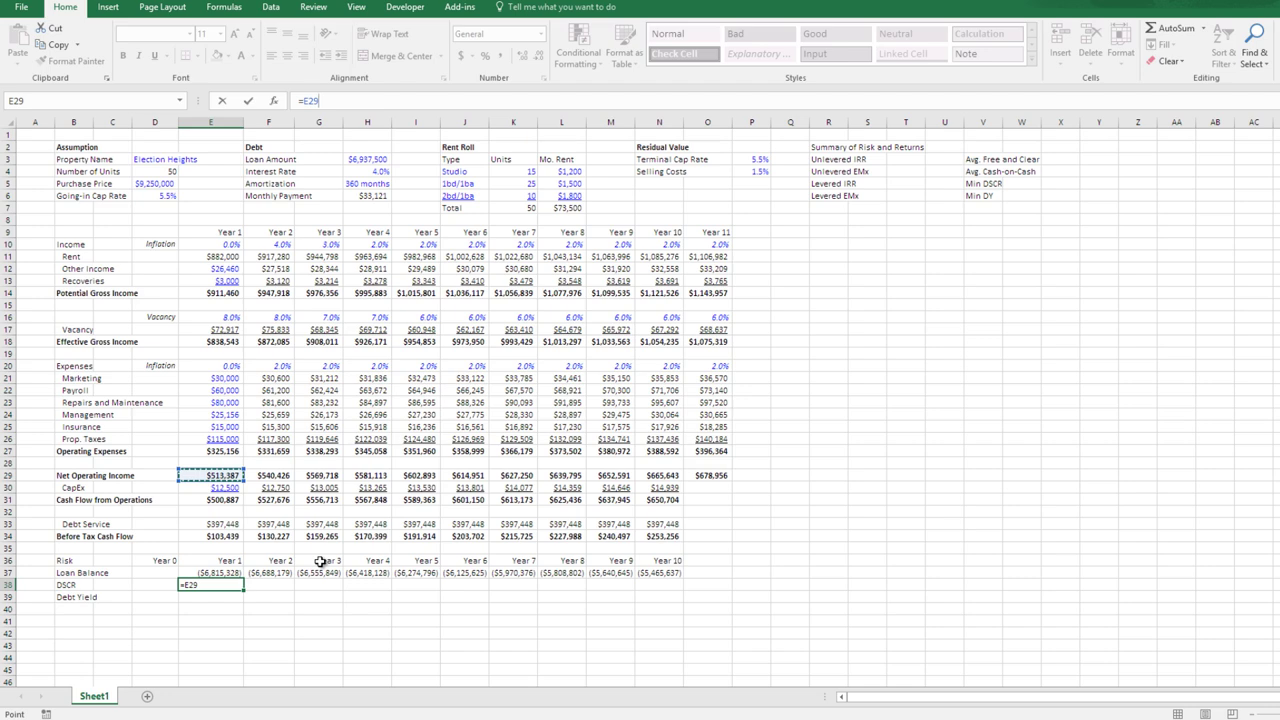
{"action": "type", "text": "/"}
{"action": "key", "text": "Up"}
{"action": "key", "text": "Up"}
{"action": "key", "text": "Up"}
{"action": "key", "text": "Up"}
{"action": "key", "text": "Up"}
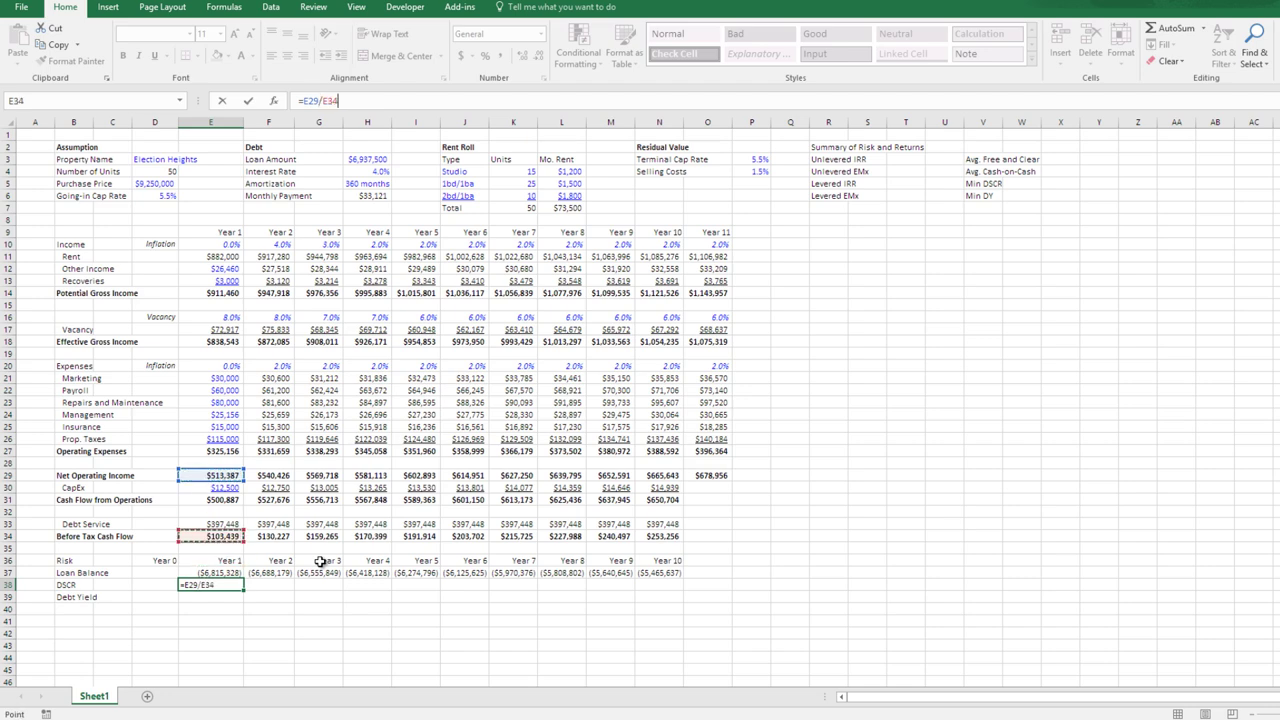
{"action": "key", "text": "ctrl+Return"}
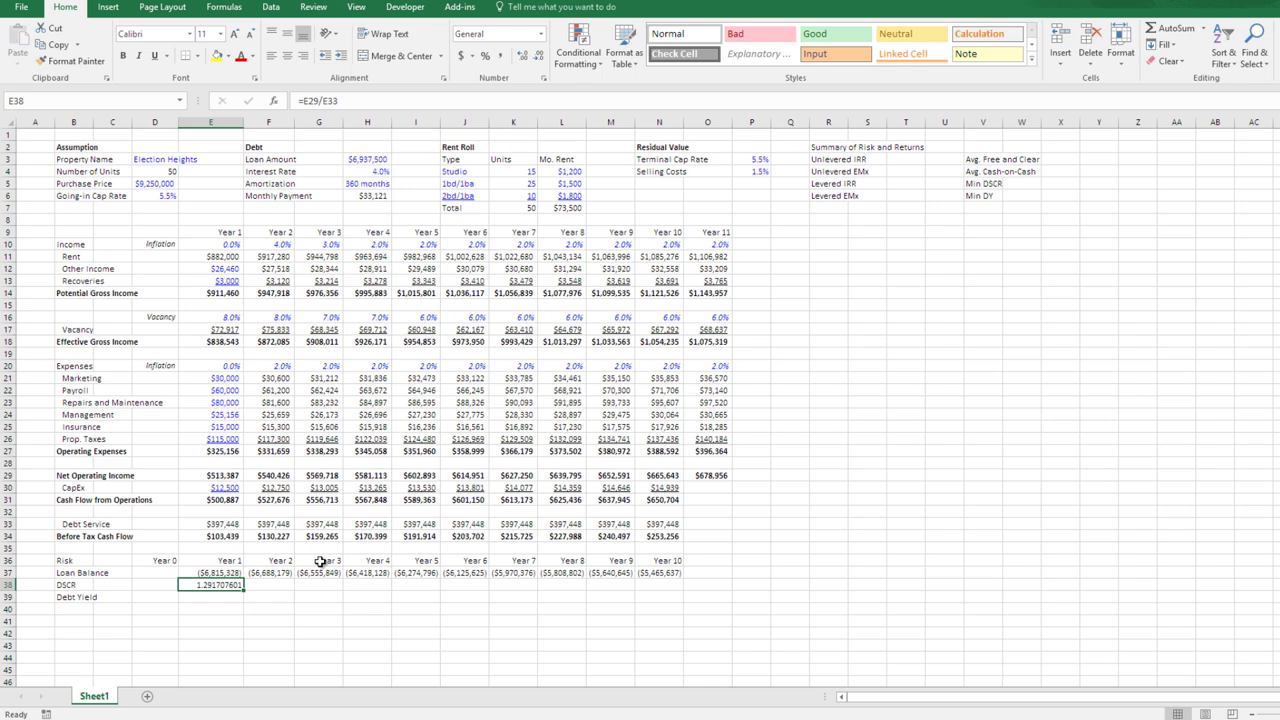
- Format the Year 1 DSCR in E38 with the custom number format 0.00"X"
{"action": "key", "text": "ctrl+1"}
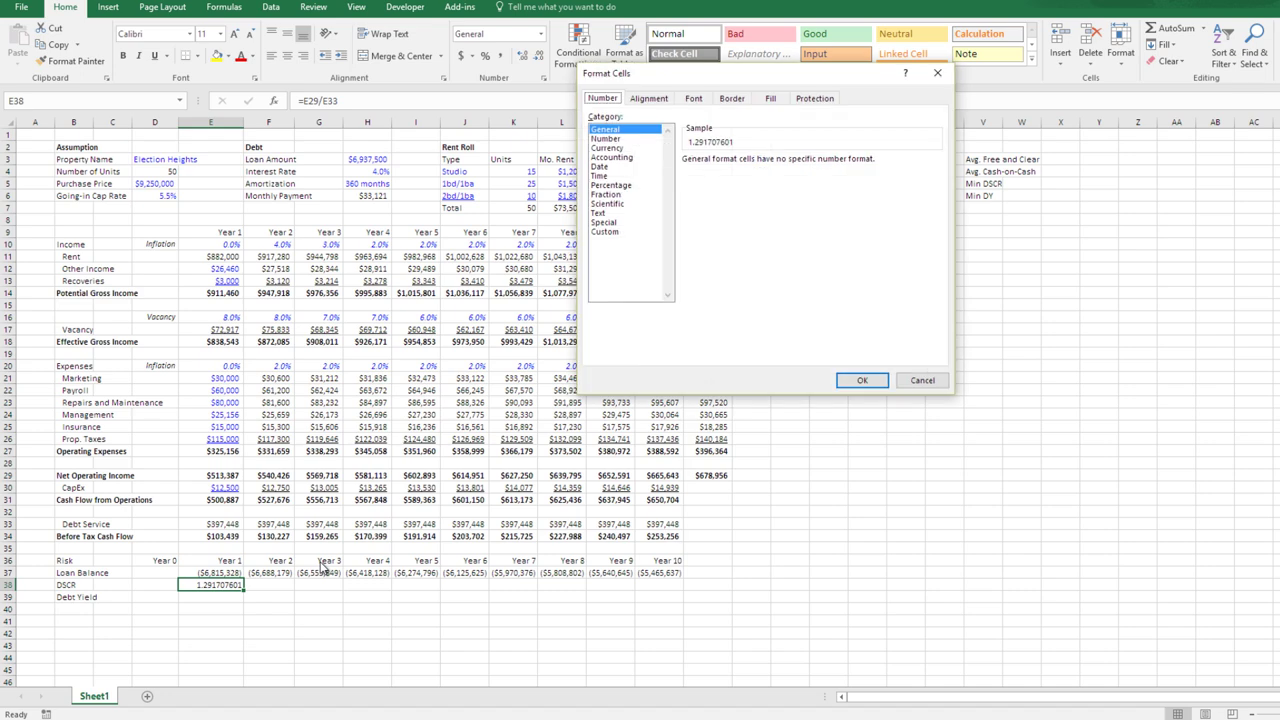
{"action": "key", "text": "Tab"}
{"action": "key", "text": "Down"}
{"action": "key", "text": "Down"}
{"action": "key", "text": "Down"}
{"action": "key", "text": "Down"}
{"action": "key", "text": "Down"}
{"action": "key", "text": "Down"}
{"action": "key", "text": "Down"}
{"action": "key", "text": "Down"}
{"action": "key", "text": "Down"}
{"action": "key", "text": "Down"}
{"action": "key", "text": "Down"}
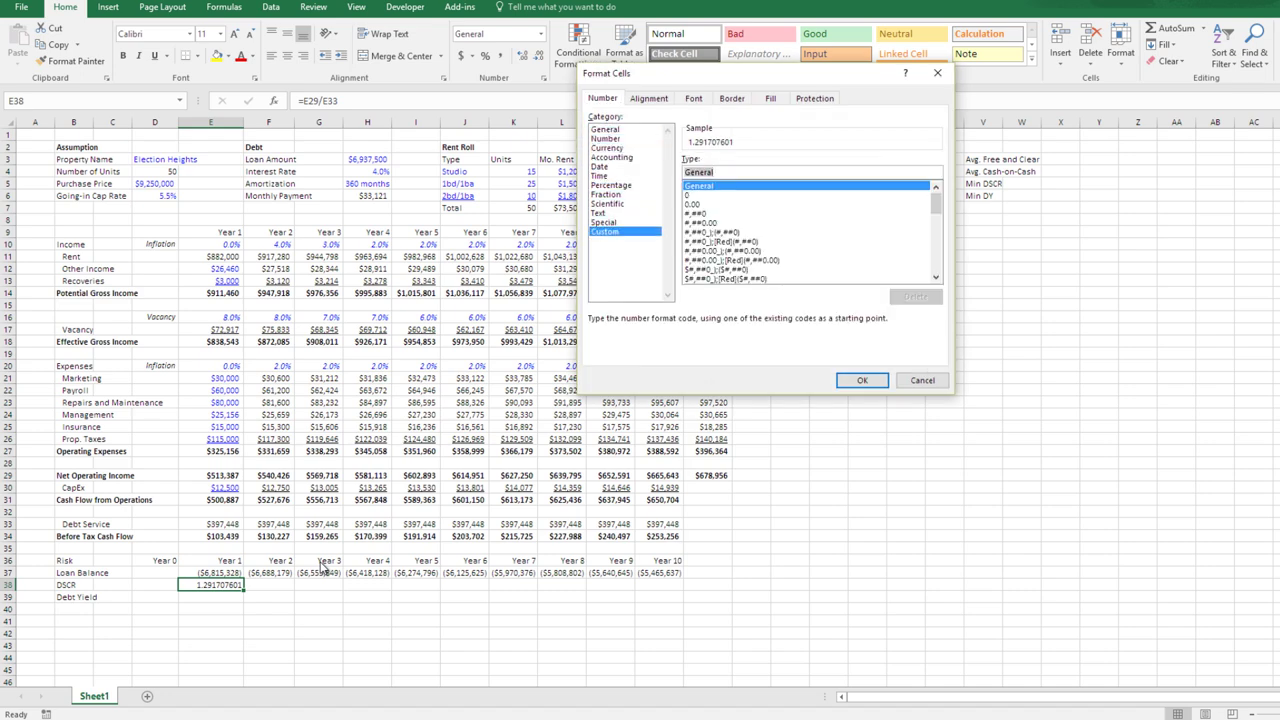
{"action": "type", "text": "0.00"}
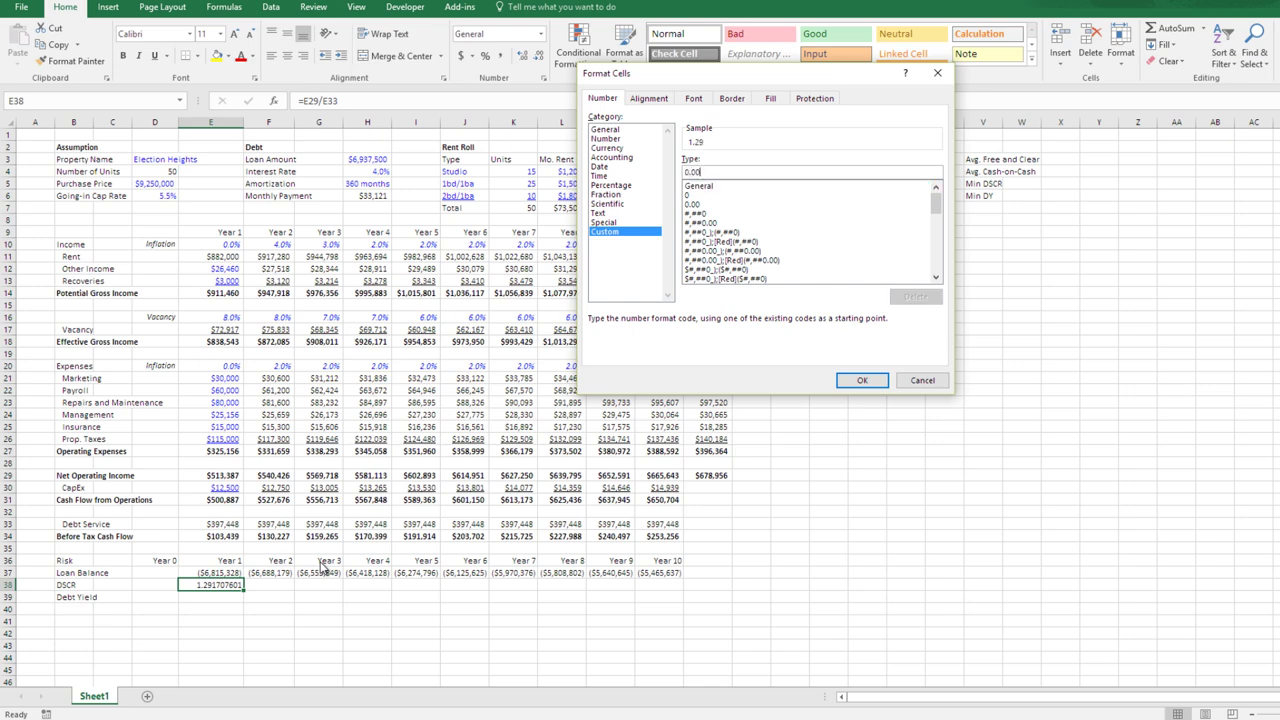
{"action": "type", "text": "\"X\""}
{"action": "key", "text": "Return"}
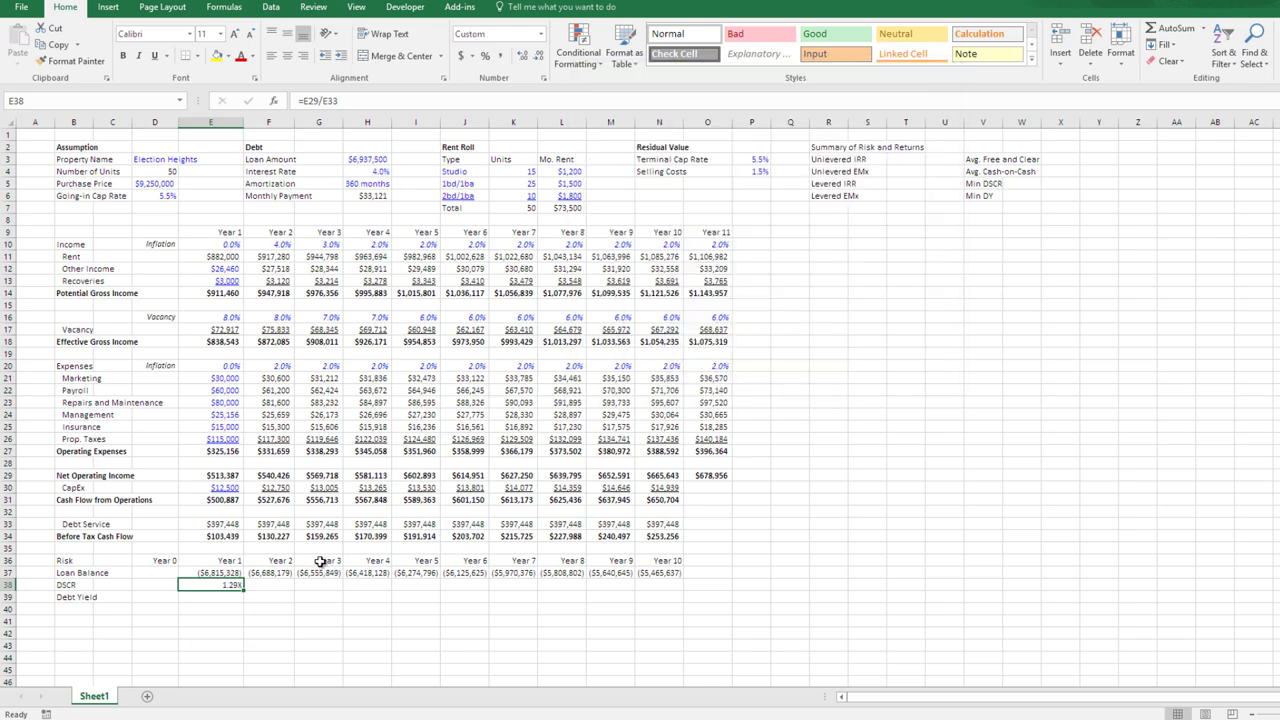
- Copy the Year 1 DSCR formula from E38 across F38:N38 for Years 2 to 10
{"action": "key", "text": "ctrl+c"}
{"action": "key", "text": "Up"}
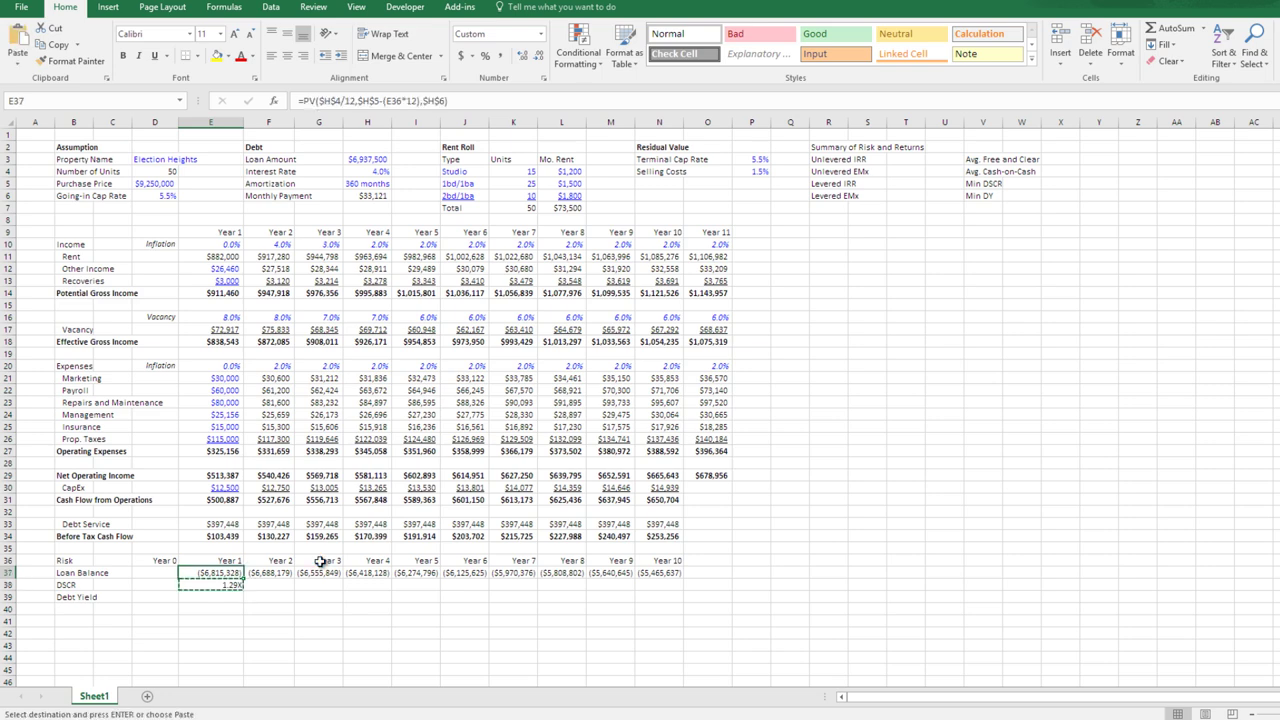
{"action": "key", "text": "ctrl+Right"}
{"action": "key", "text": "Down"}
{"action": "key", "text": "ctrl+shift+Left"}
{"action": "key", "text": "shift+Right"}
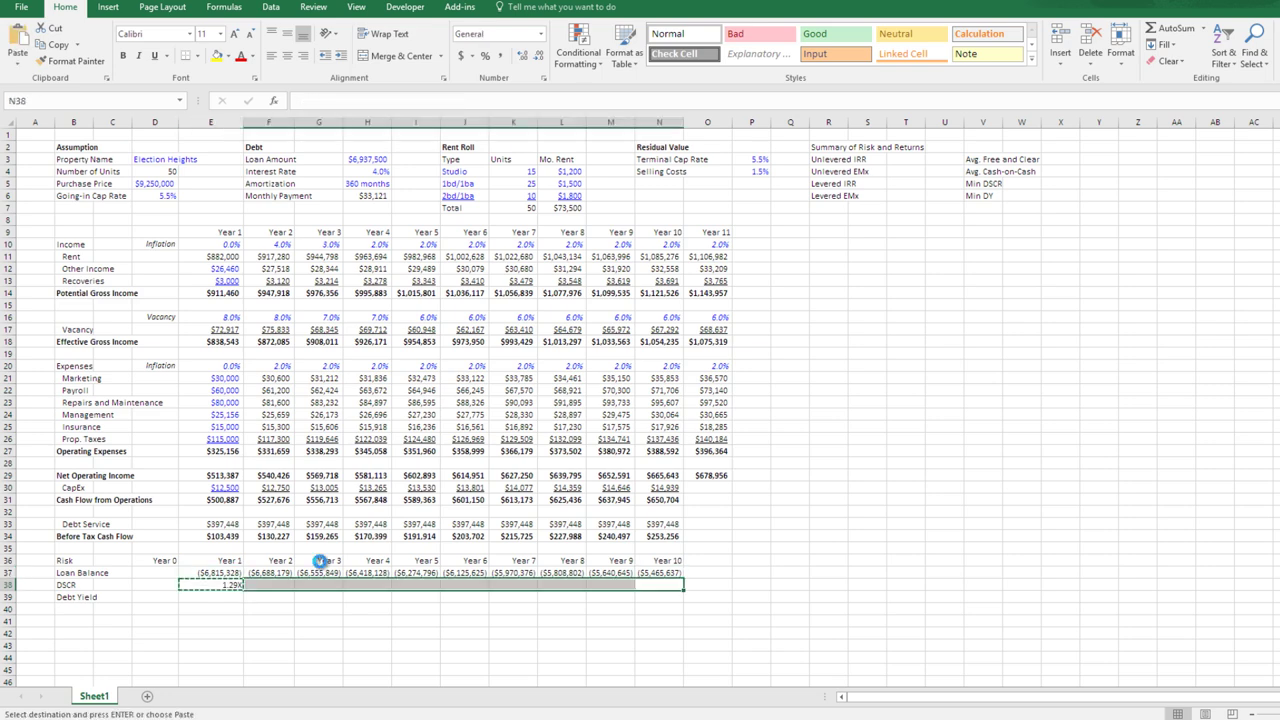
{"action": "key", "text": "Return"}
- Check the cell references in the copied DSCR formulas from Year 2 through Year 7
{"action": "key", "text": "Left"}
{"action": "key", "text": "Left"}
{"action": "key", "text": "Left"}
{"action": "key", "text": "Left"}
{"action": "key", "text": "Left"}
{"action": "key", "text": "Left"}
{"action": "key", "text": "Left"}
{"action": "key", "text": "Left"}
{"action": "key", "text": "Left"}
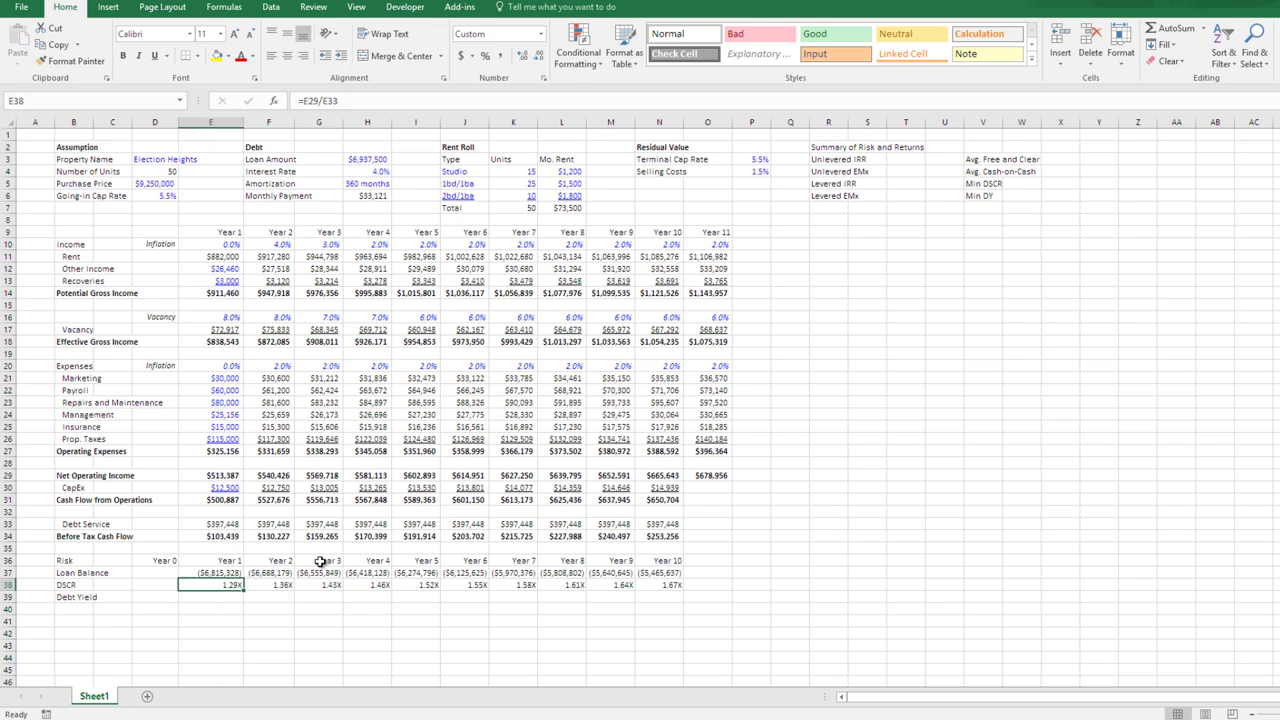
{"action": "key", "text": "Right"}
{"action": "key", "text": "F2"}
{"action": "key", "text": "Tab"}
{"action": "key", "text": "F2"}
{"action": "key", "text": "Tab"}
{"action": "key", "text": "F2"}
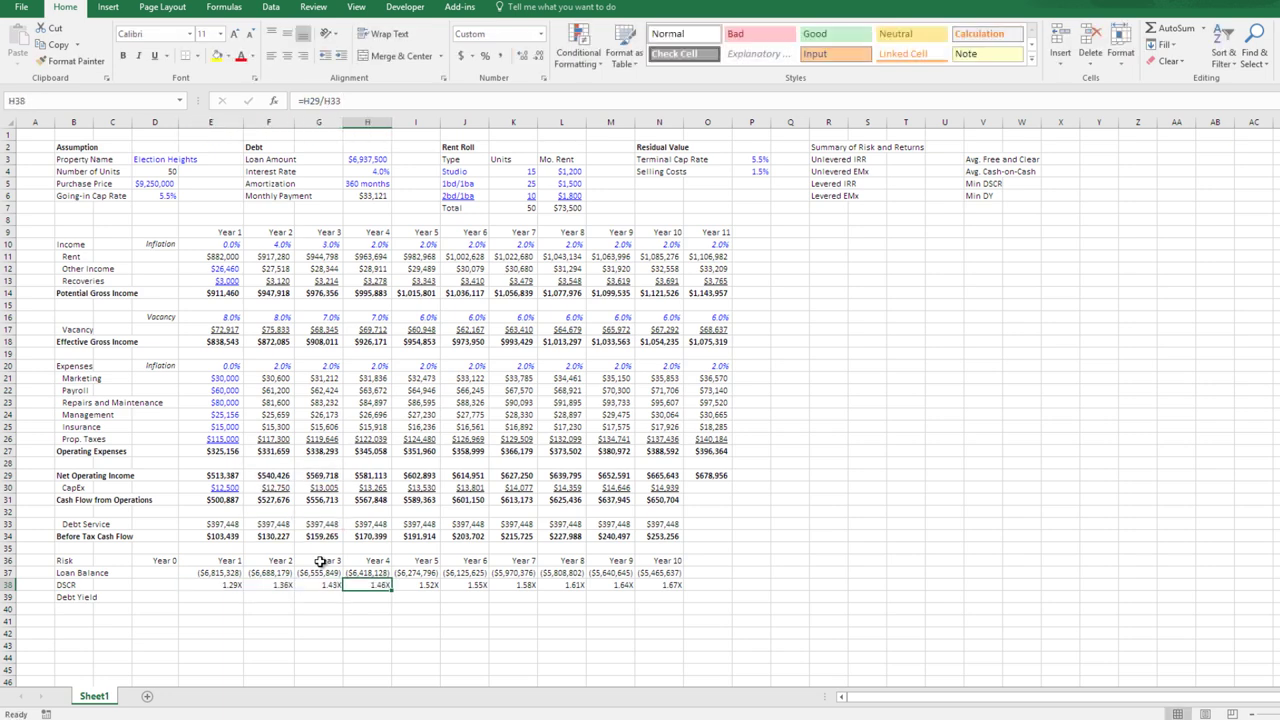
{"action": "key", "text": "Tab"}
{"action": "key", "text": "F2"}
{"action": "key", "text": "Tab"}
{"action": "key", "text": "F2"}
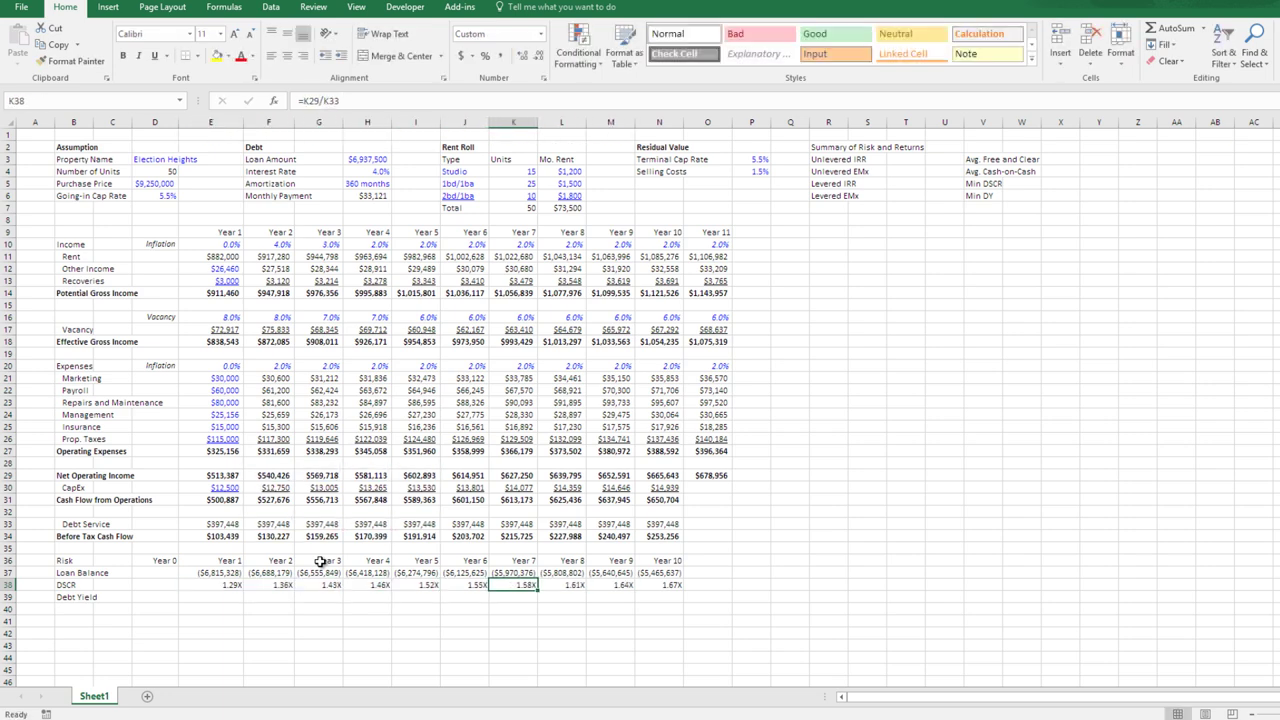
{"action": "key", "text": "Escape"}
- Compare the loan balance and DSCR rows across the years of the Risk section
{"action": "key", "text": "Left"}
{"action": "key", "text": "Left"}
{"action": "key", "text": "Left"}
{"action": "key", "text": "Left"}
{"action": "key", "text": "Left"}
{"action": "key", "text": "Up"}
{"action": "key", "text": "Right"}
{"action": "key", "text": "Right"}
{"action": "key", "text": "Right"}
{"action": "key", "text": "Right"}
{"action": "key", "text": "Right"}
{"action": "key", "text": "Right"}
{"action": "key", "text": "Right"}
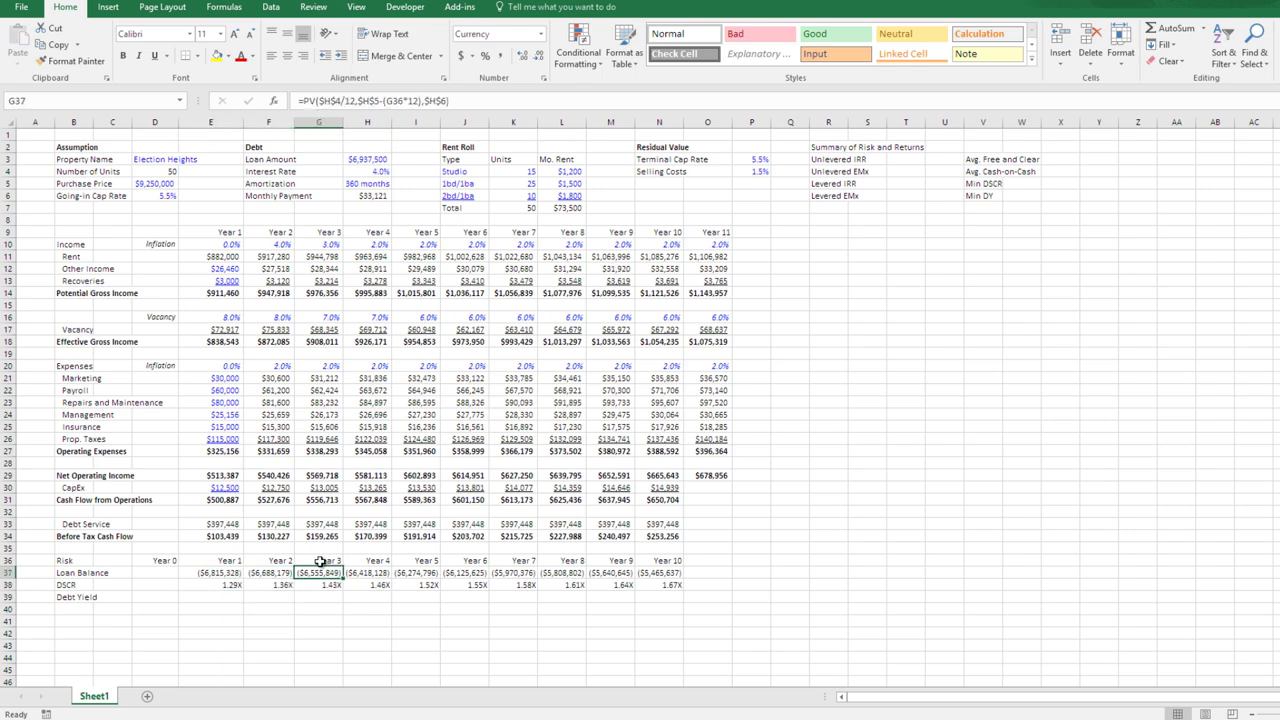
{"action": "key", "text": "Down"}
{"action": "key", "text": "Left"}
{"action": "key", "text": "Left"}
{"action": "key", "text": "Left"}
{"action": "key", "text": "Left"}
{"action": "key", "text": "Left"}
{"action": "key", "text": "Left"}
{"action": "key", "text": "Left"}
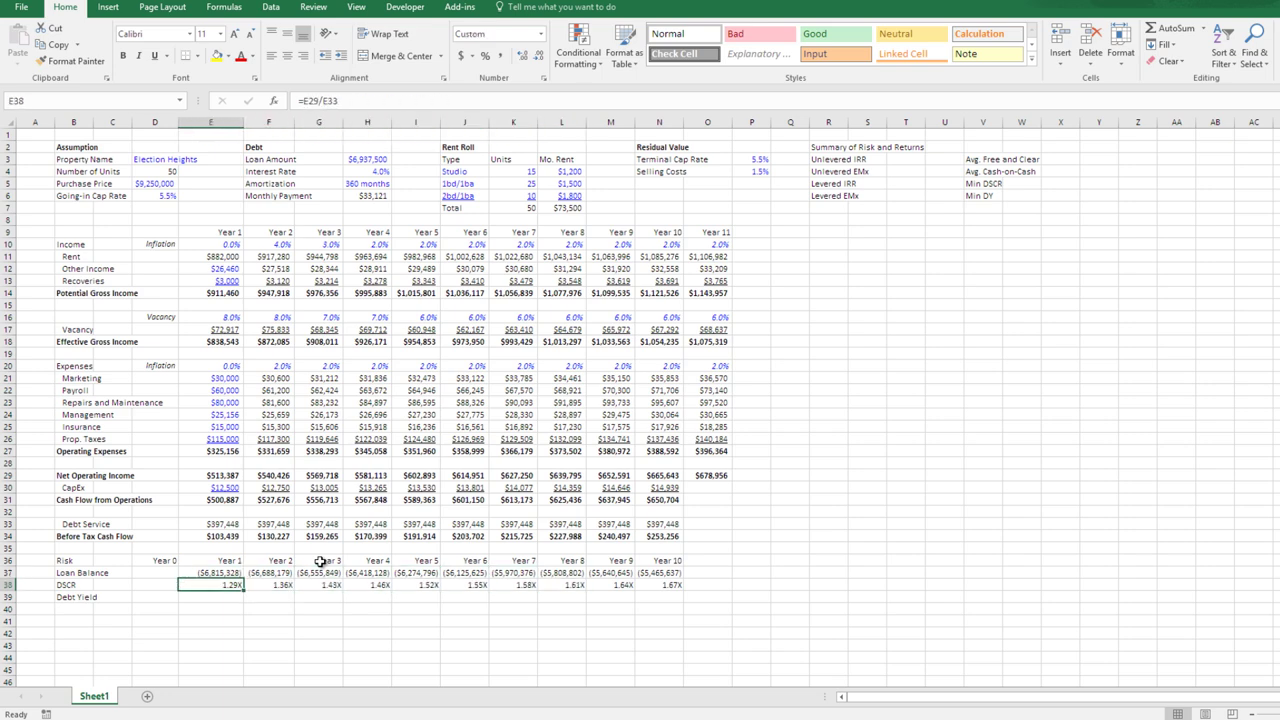
{"action": "key", "text": "Right"}
{"action": "key", "text": "Right"}
{"action": "key", "text": "Right"}
{"action": "key", "text": "Right"}
{"action": "key", "text": "Right"}
{"action": "key", "text": "Left"}
{"action": "key", "text": "Left"}
{"action": "key", "text": "Left"}
{"action": "key", "text": "Left"}
{"action": "key", "text": "Left"}
- Examine the Year 1 debt service in E33 in relation to the DSCR values in row 38
{"action": "key", "text": "Down"}
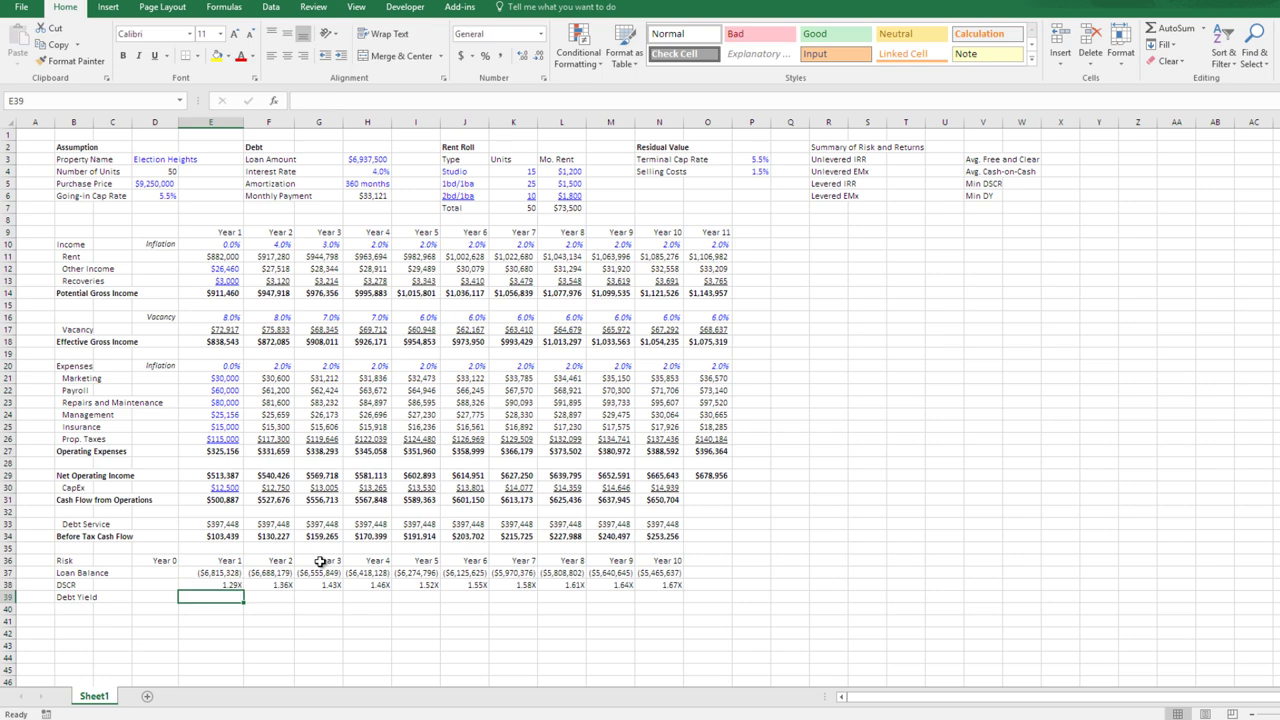
{"action": "key", "text": "Up"}
{"action": "key", "text": "Up"}
{"action": "key", "text": "Up"}
{"action": "key", "text": "Up"}
{"action": "key", "text": "Up"}
{"action": "key", "text": "Up"}
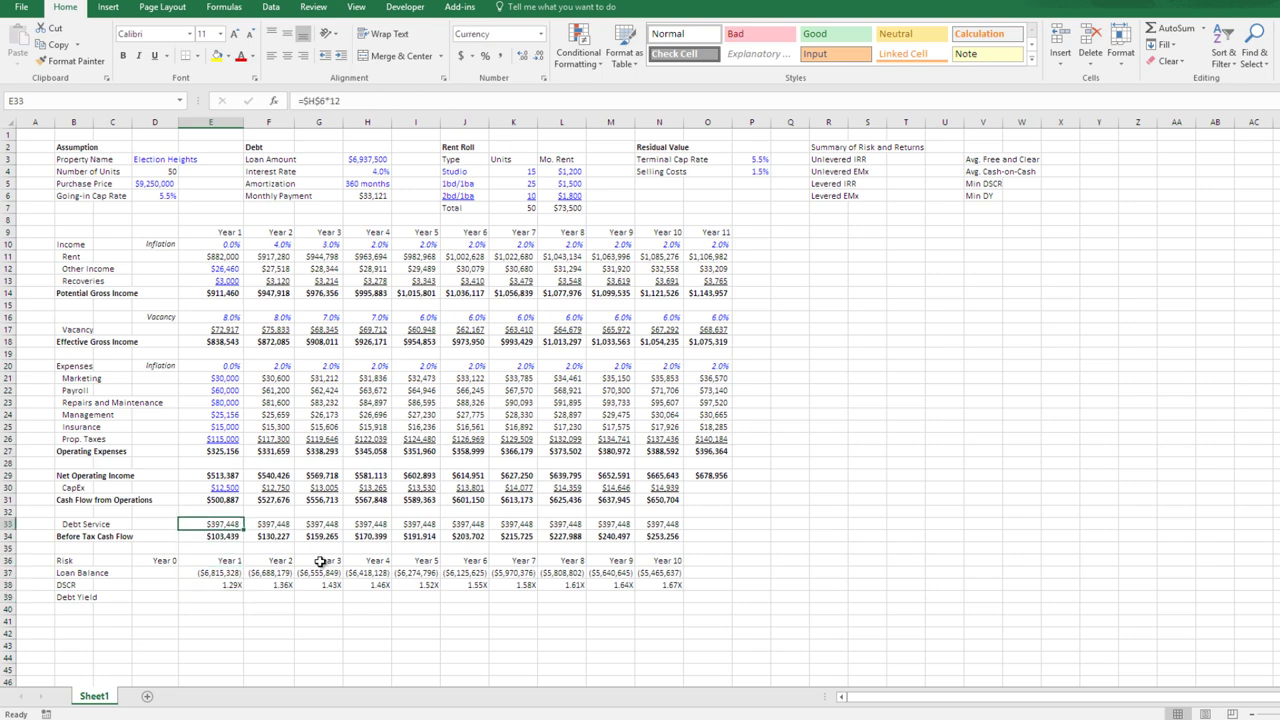
{"action": "key", "text": "Down"}
{"action": "key", "text": "Down"}
{"action": "key", "text": "Down"}
{"action": "key", "text": "Down"}
{"action": "key", "text": "Down"}
{"action": "key", "text": "Right"}
{"action": "key", "text": "Right"}
{"action": "key", "text": "Left"}
{"action": "key", "text": "Left"}
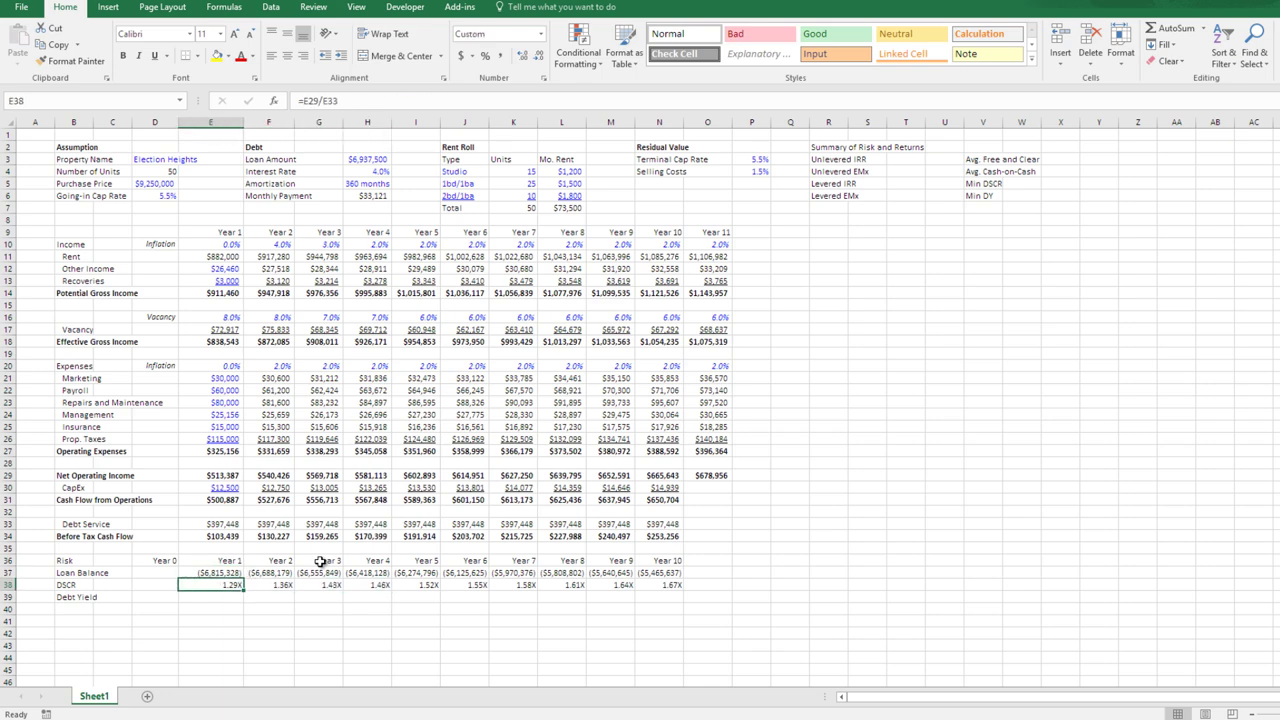
- Calculate the Year 1 debt yield in E39 as net operating income divided by the negated loan balance, =E29/-E37
{"action": "key", "text": "Down"}
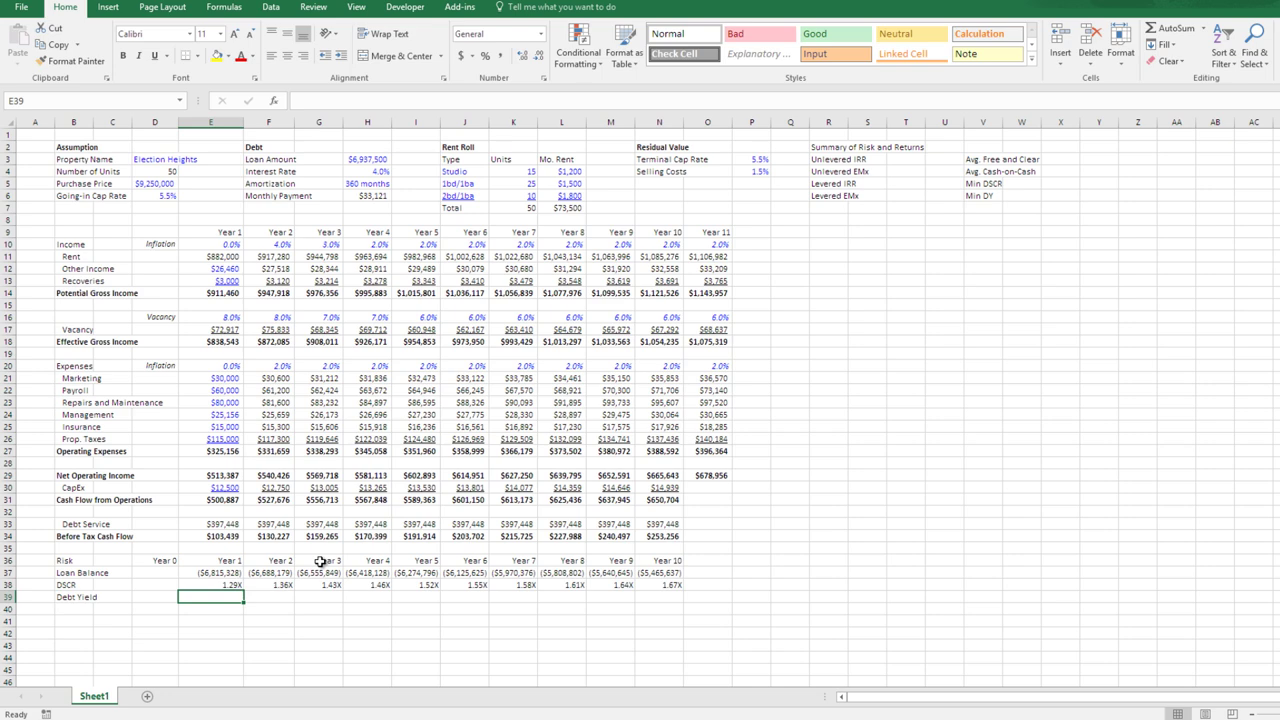
{"action": "type", "text": "="}
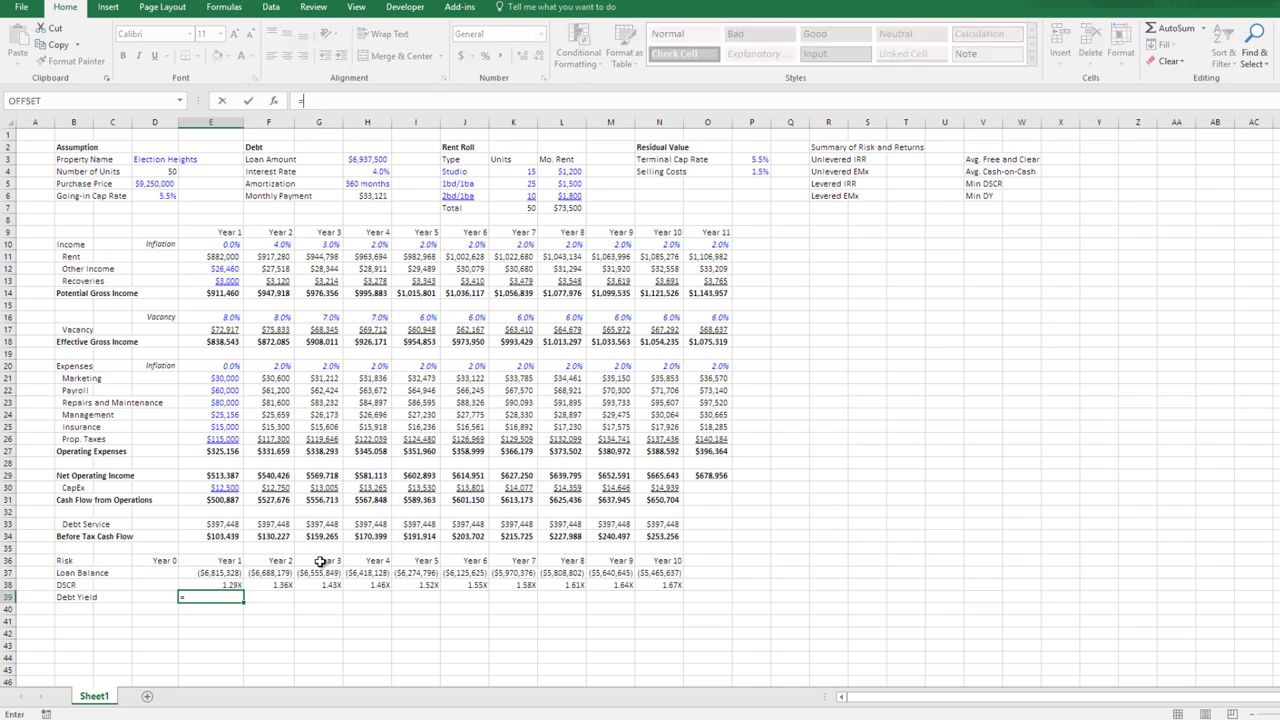
{"action": "key", "text": "Up"}
{"action": "key", "text": "Up"}
{"action": "key", "text": "Up"}
{"action": "key", "text": "Up"}
{"action": "key", "text": "Up"}
{"action": "key", "text": "Up"}
{"action": "key", "text": "Up"}
{"action": "key", "text": "Up"}
{"action": "key", "text": "Up"}
{"action": "key", "text": "Up"}
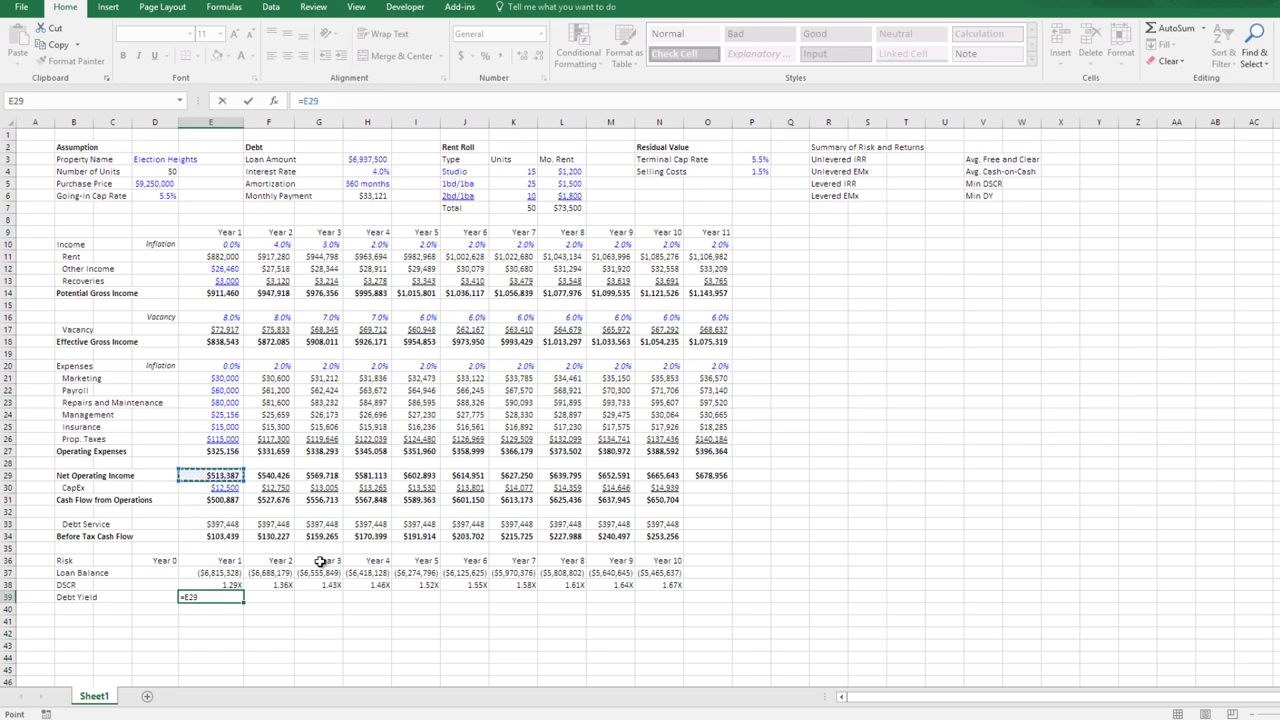
{"action": "type", "text": "/-"}
{"action": "key", "text": "Up"}
{"action": "key", "text": "Up"}
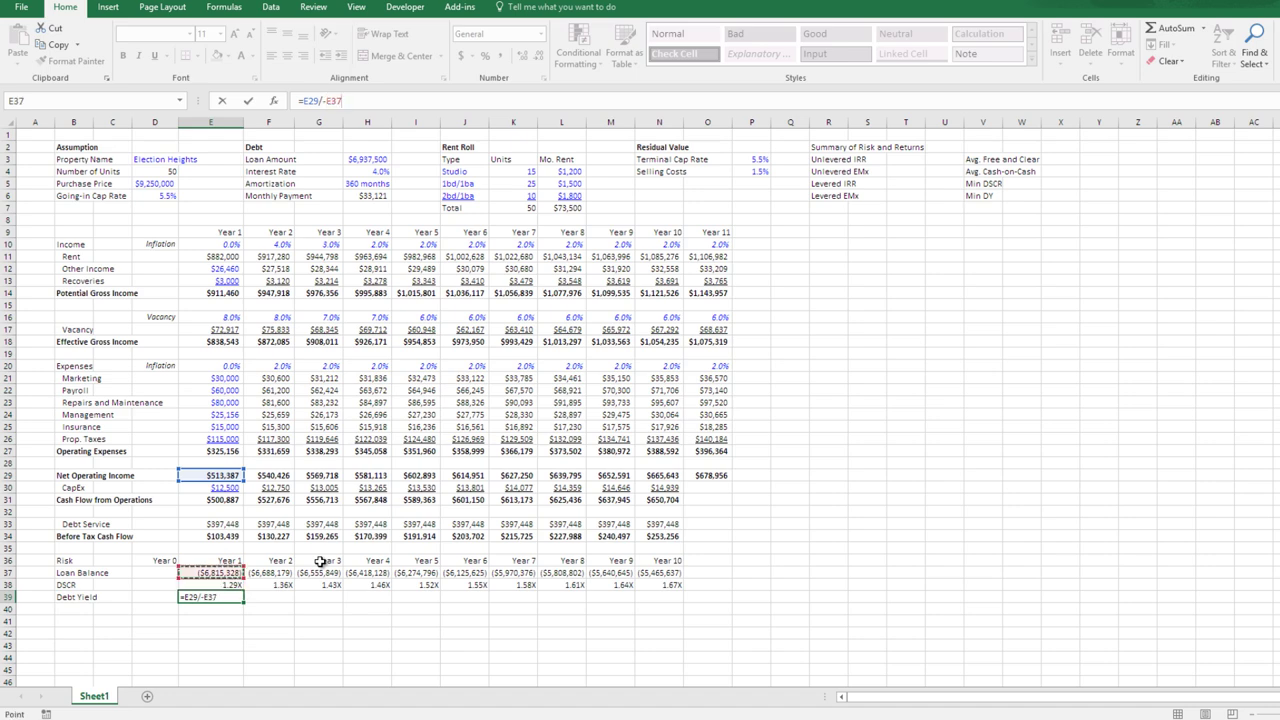
{"action": "key", "text": "ctrl+Return"}
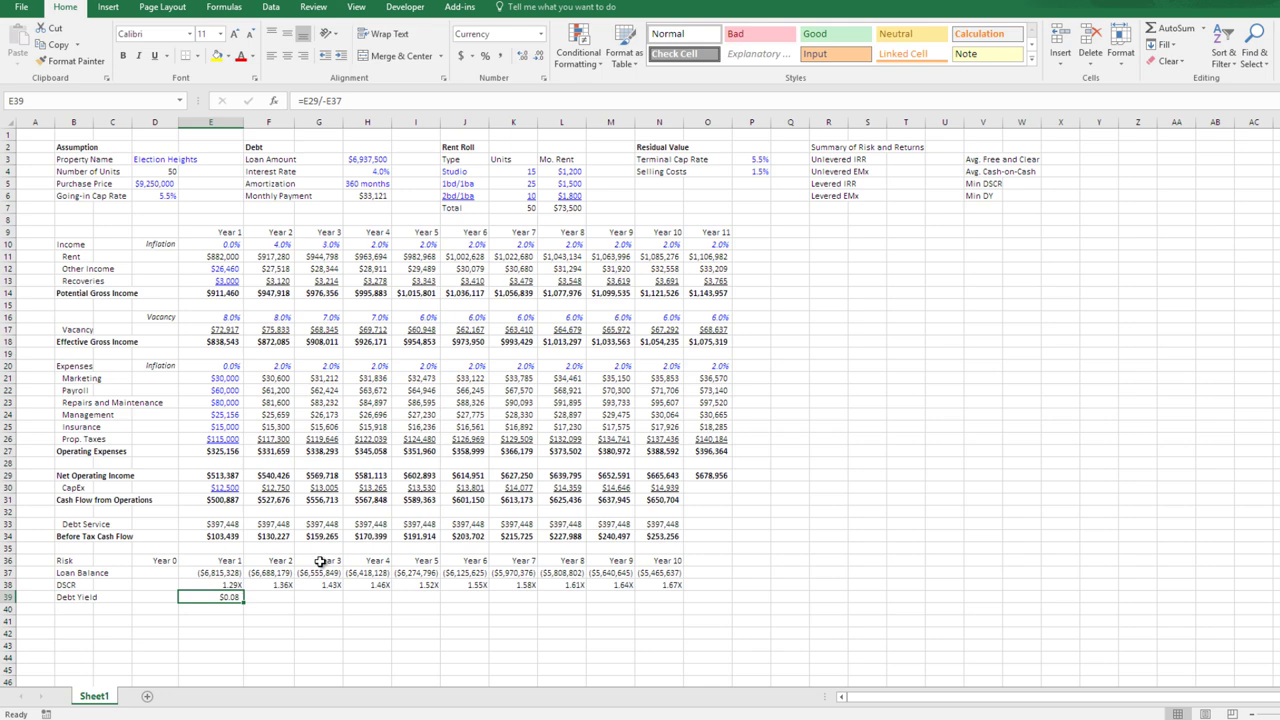
- Format the Year 1 debt yield in E39 as a percentage with two decimal places
{"action": "key", "text": "ctrl+shift+5"}
{"action": "key", "text": "alt+h"}
{"action": "key", "text": "0"}
- Copy the Year 1 debt yield formula from E39 across row 39 to N39 for Years 2 to 10
{"action": "key", "text": "ctrl+c"}
{"action": "key", "text": "Right"}
{"action": "key", "text": "shift+Right"}
{"action": "key", "text": "shift+Right"}
{"action": "key", "text": "shift+Right"}
{"action": "key", "text": "shift+Right"}
{"action": "key", "text": "shift+Right"}
{"action": "key", "text": "shift+Right"}
{"action": "key", "text": "shift+Right"}
{"action": "key", "text": "shift+Right"}
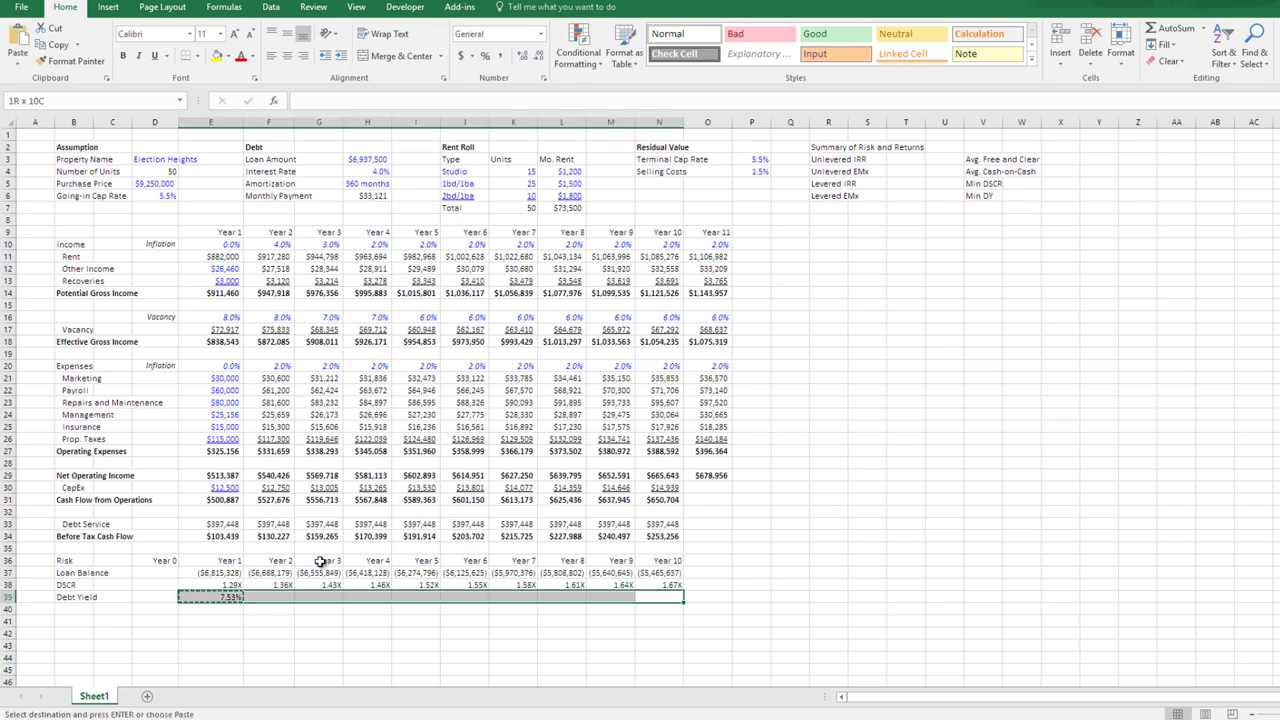
{"action": "key", "text": "ctrl+v"}
{"action": "key", "text": "Escape"}
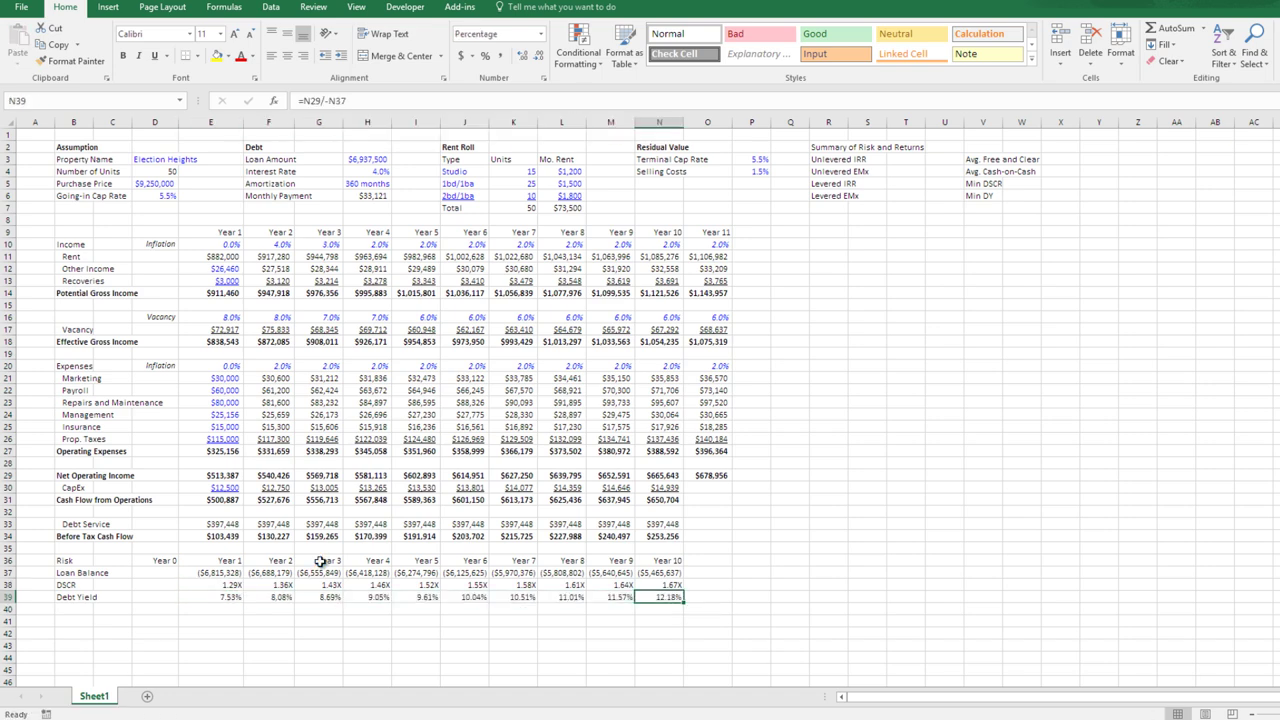
- Review the loan balance, DSCR and debt yield rows of the Risk section across the years
{"action": "key", "text": "Left"}
{"action": "key", "text": "Left"}
{"action": "key", "text": "Left"}
{"action": "key", "text": "Left"}
{"action": "key", "text": "Left"}
{"action": "key", "text": "Up"}
{"action": "key", "text": "Up"}
{"action": "key", "text": "Left"}
{"action": "key", "text": "Right"}
{"action": "key", "text": "Right"}
{"action": "key", "text": "Right"}
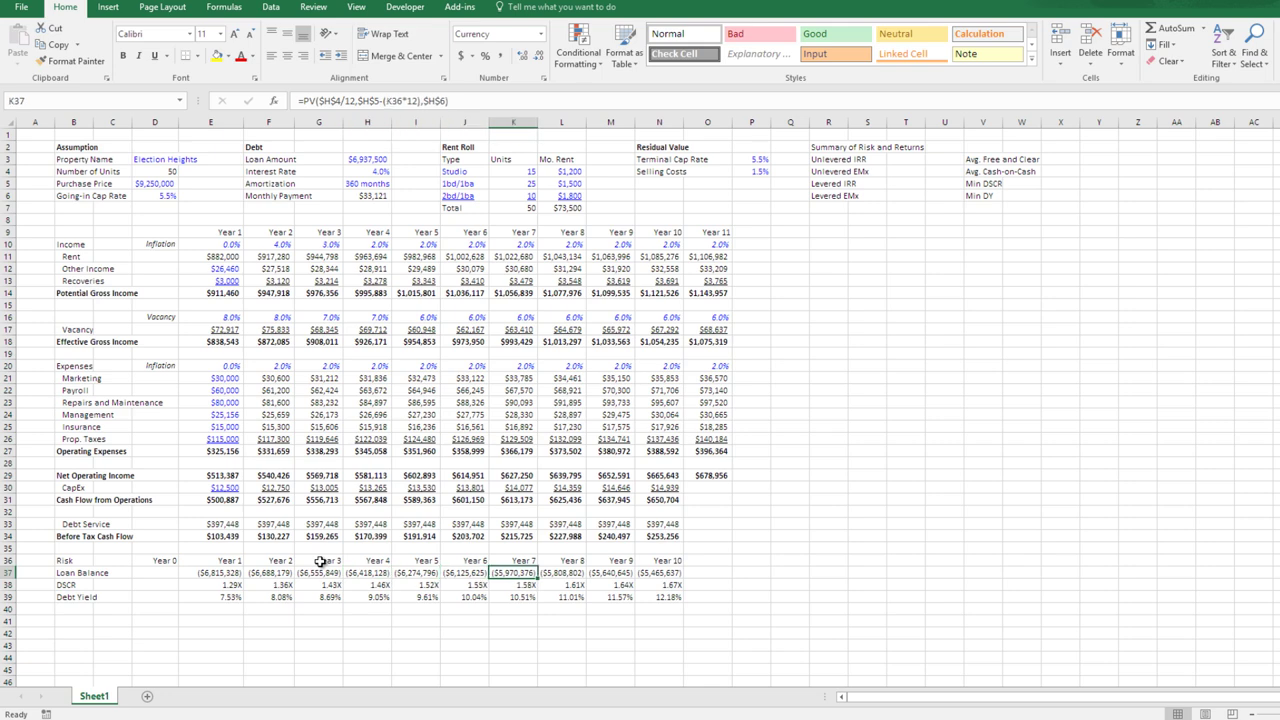
{"action": "key", "text": "Right"}
{"action": "key", "text": "Right"}
{"action": "key", "text": "Down"}
{"action": "key", "text": "Left"}
{"action": "key", "text": "Left"}
{"action": "key", "text": "Left"}
{"action": "key", "text": "Down"}
{"action": "key", "text": "Left"}
{"action": "key", "text": "Left"}
{"action": "key", "text": "Left"}
{"action": "key", "text": "Right"}
{"action": "key", "text": "Right"}
{"action": "key", "text": "Right"}
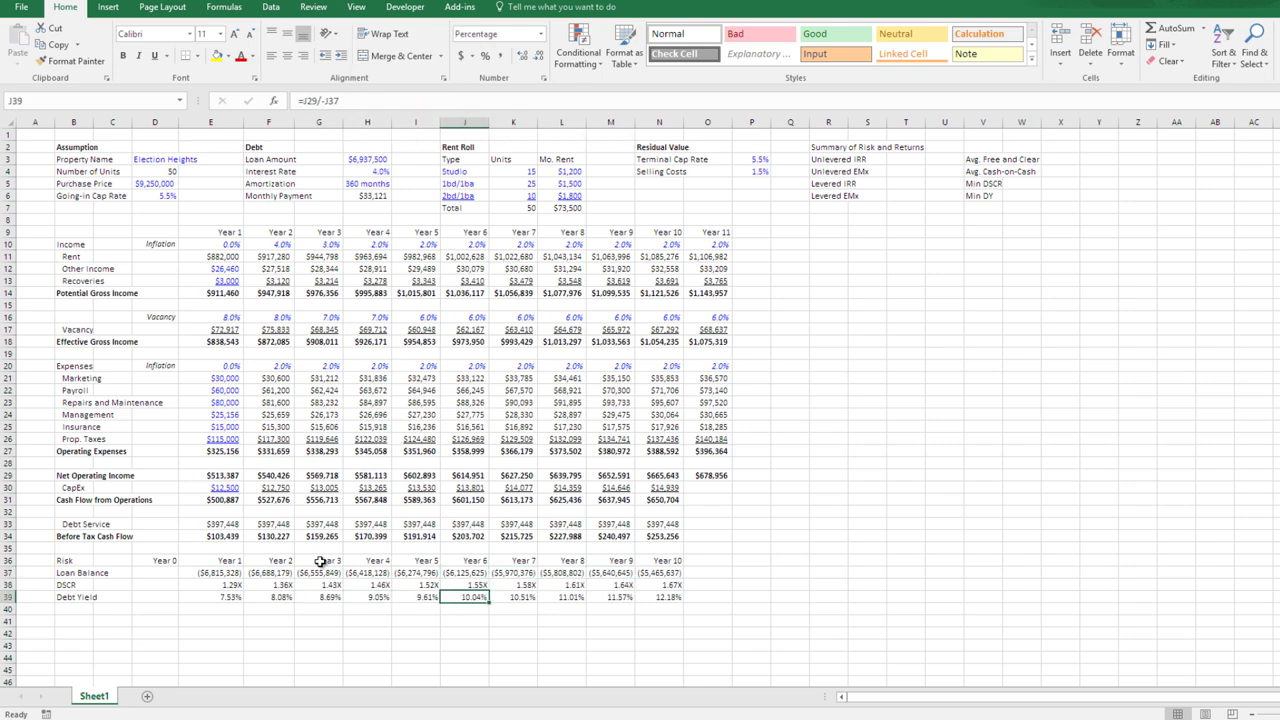
{"action": "key", "text": "Left"}
{"action": "key", "text": "Left"}
{"action": "key", "text": "Left"}
{"action": "key", "text": "Up"}
{"action": "key", "text": "Up"}
{"action": "key", "text": "Right"}
{"action": "key", "text": "Right"}
{"action": "key", "text": "Down"}
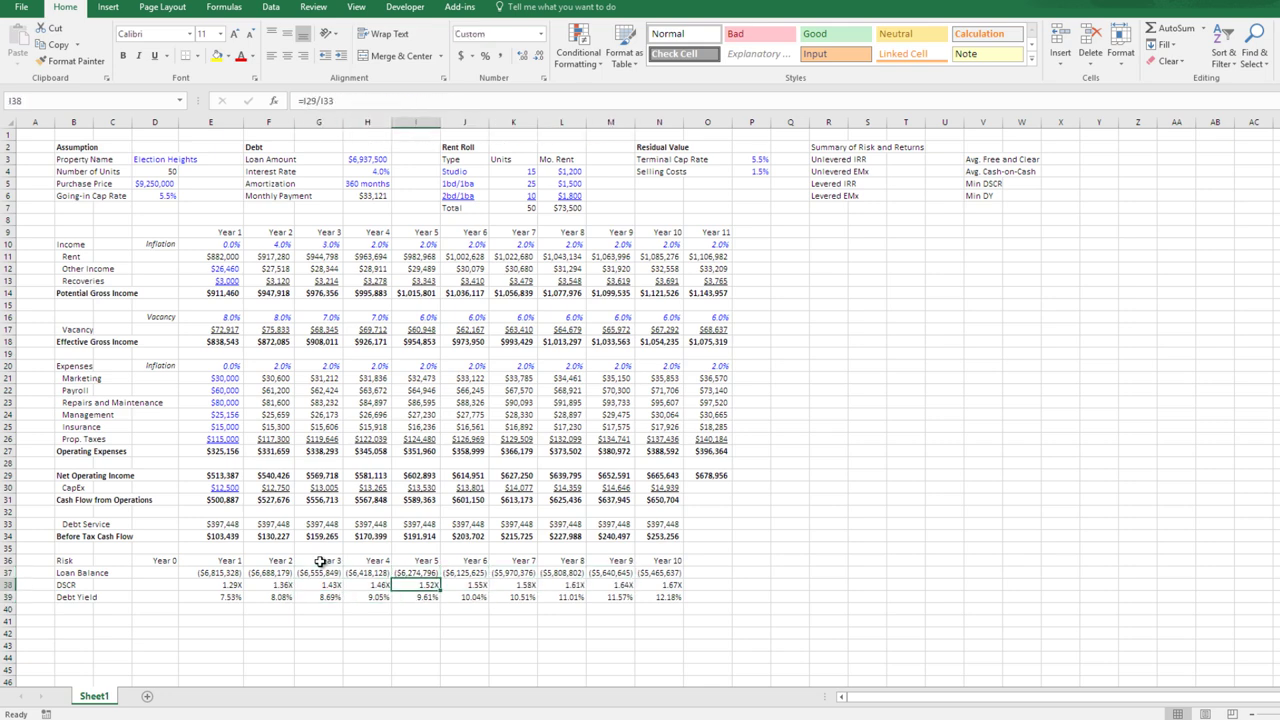
- Review the debt yield formulas in row 39 across the holding period, ending at Year 1
{"action": "key", "text": "Down"}
{"action": "key", "text": "Right"}
{"action": "key", "text": "Right"}
{"action": "key", "text": "Right"}
{"action": "key", "text": "Right"}
{"action": "key", "text": "Right"}
{"action": "key", "text": "Left"}
{"action": "key", "text": "Left"}
{"action": "key", "text": "Left"}
{"action": "key", "text": "Left"}
{"action": "key", "text": "Left"}
{"action": "key", "text": "Left"}
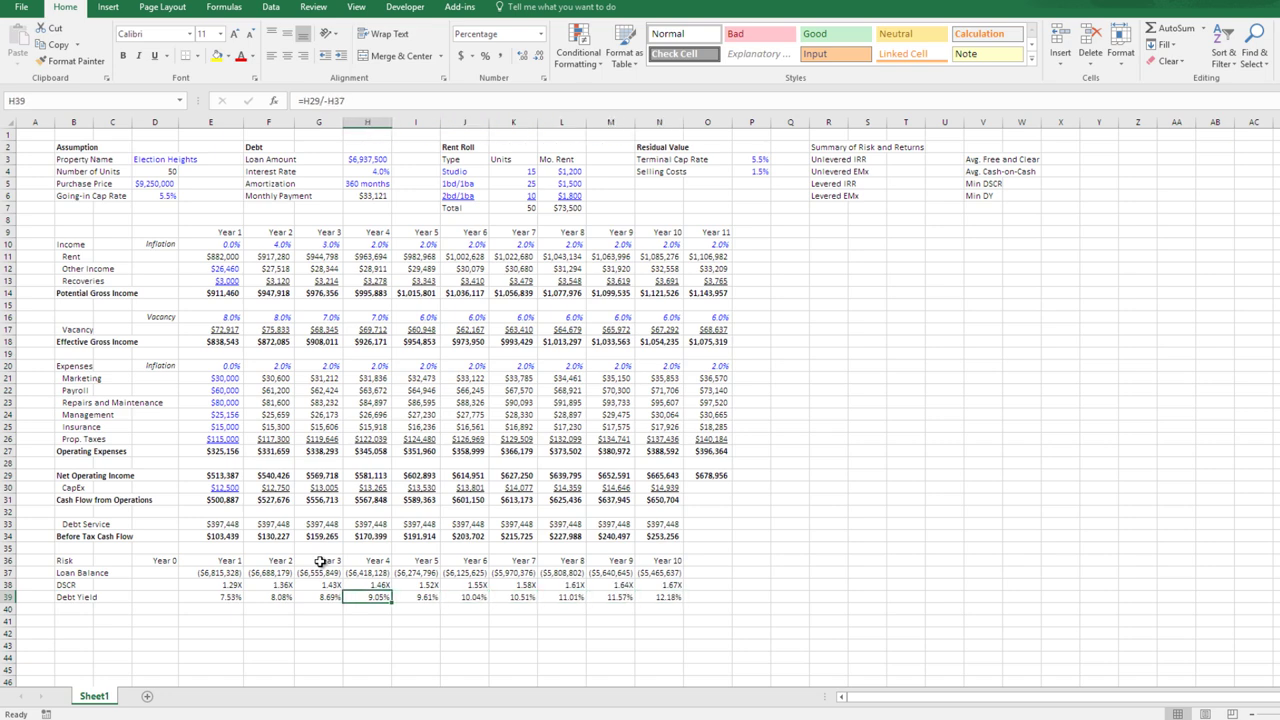
{"action": "key", "text": "Left"}
{"action": "key", "text": "Left"}
{"action": "key", "text": "Left"}
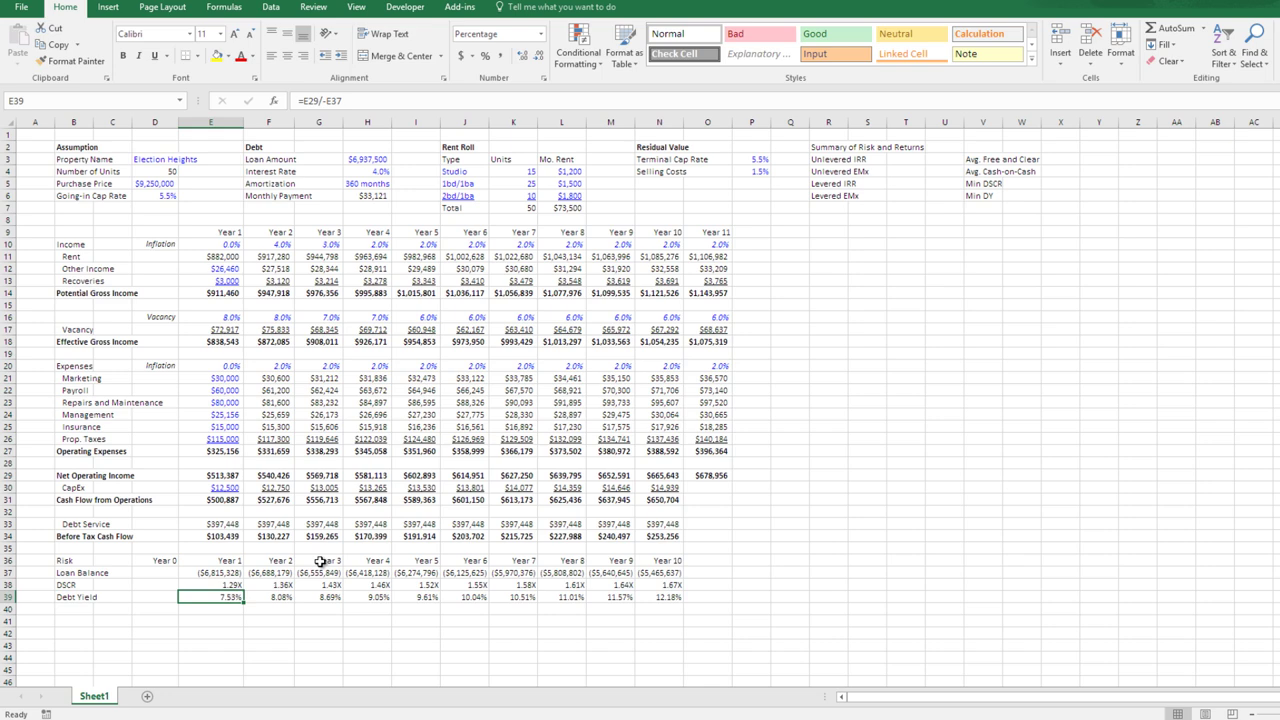
- Examine the Year 1 loan balance, debt service, DSCR and debt yield cells in column E
{"action": "key", "text": "Up"}
{"action": "key", "text": "Up"}
{"action": "key", "text": "Up"}
{"action": "key", "text": "Down"}
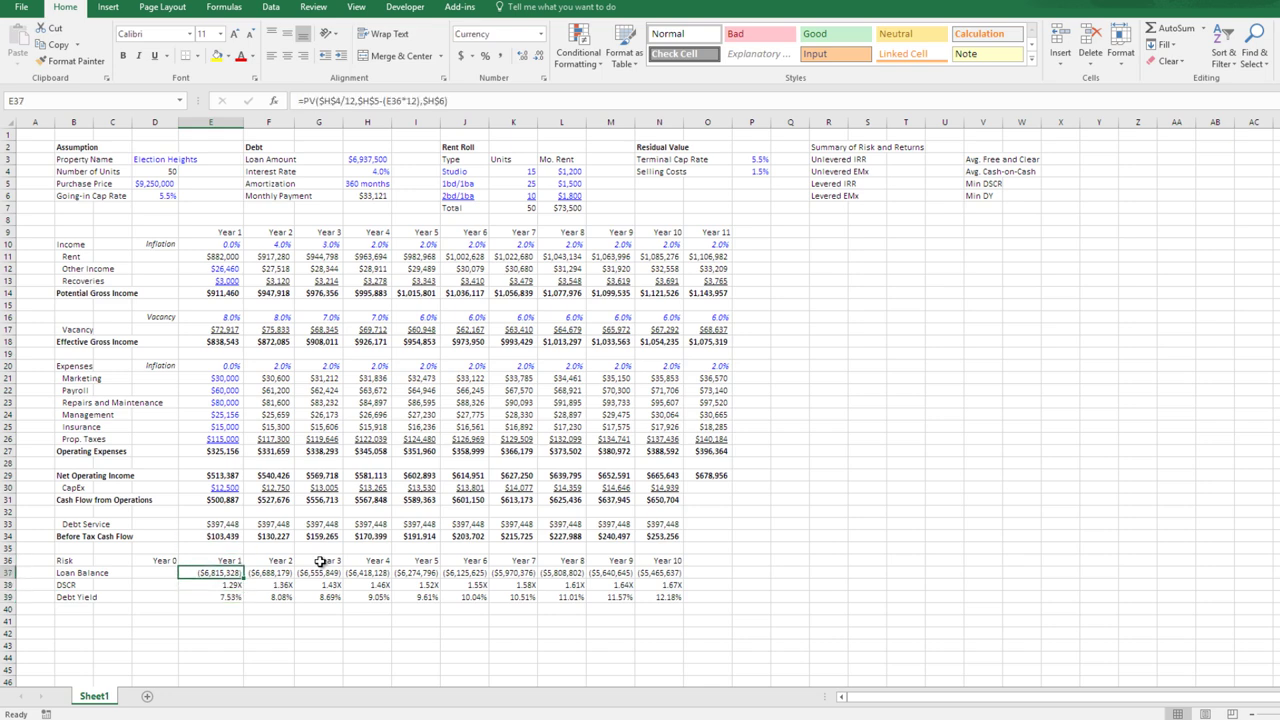
{"action": "key", "text": "Up"}
{"action": "key", "text": "Up"}
{"action": "key", "text": "Up"}
{"action": "key", "text": "Up"}
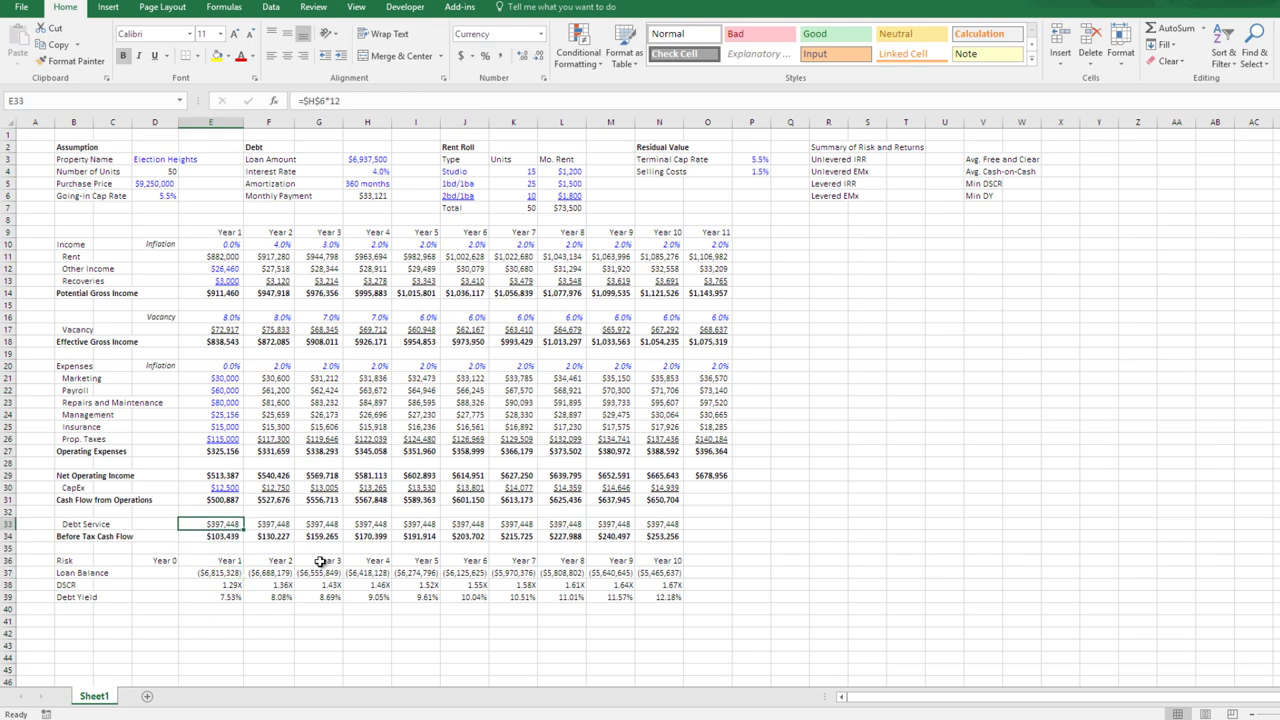
{"action": "key", "text": "Down"}
{"action": "key", "text": "Down"}
{"action": "key", "text": "Down"}
{"action": "key", "text": "Down"}
{"action": "key", "text": "Down"}
{"action": "key", "text": "Down"}
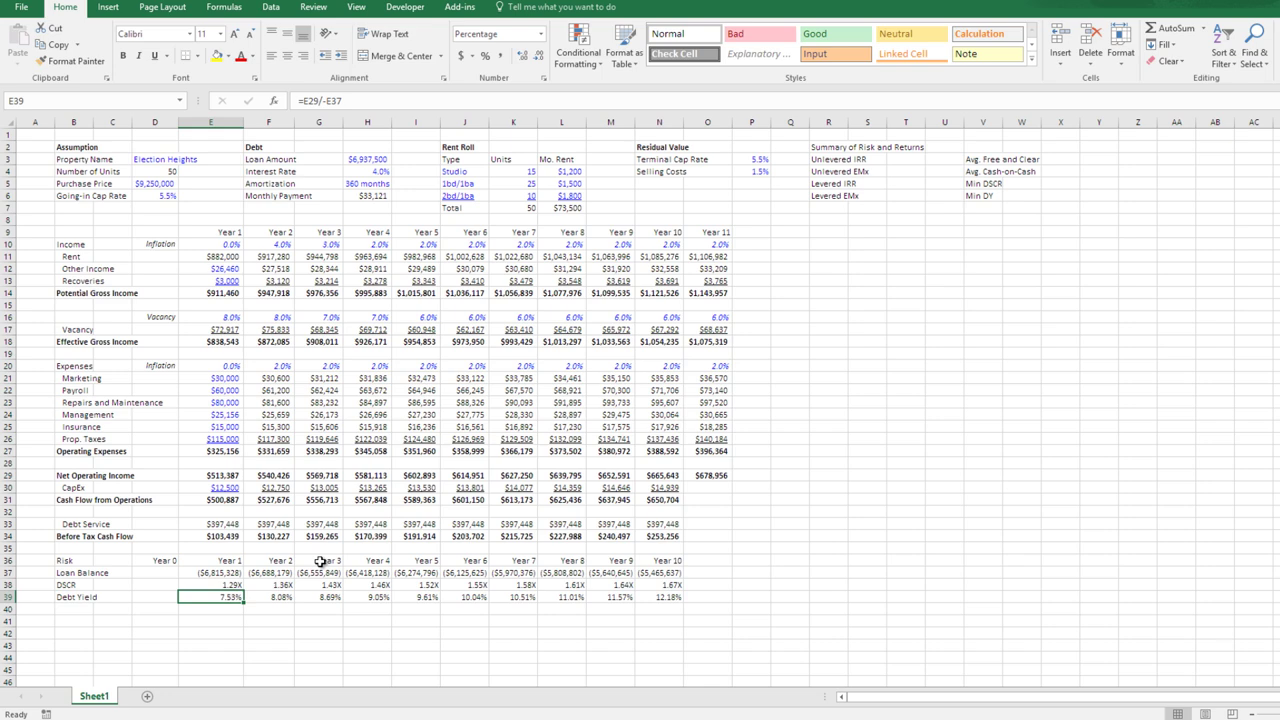
{"action": "key", "text": "Down"}
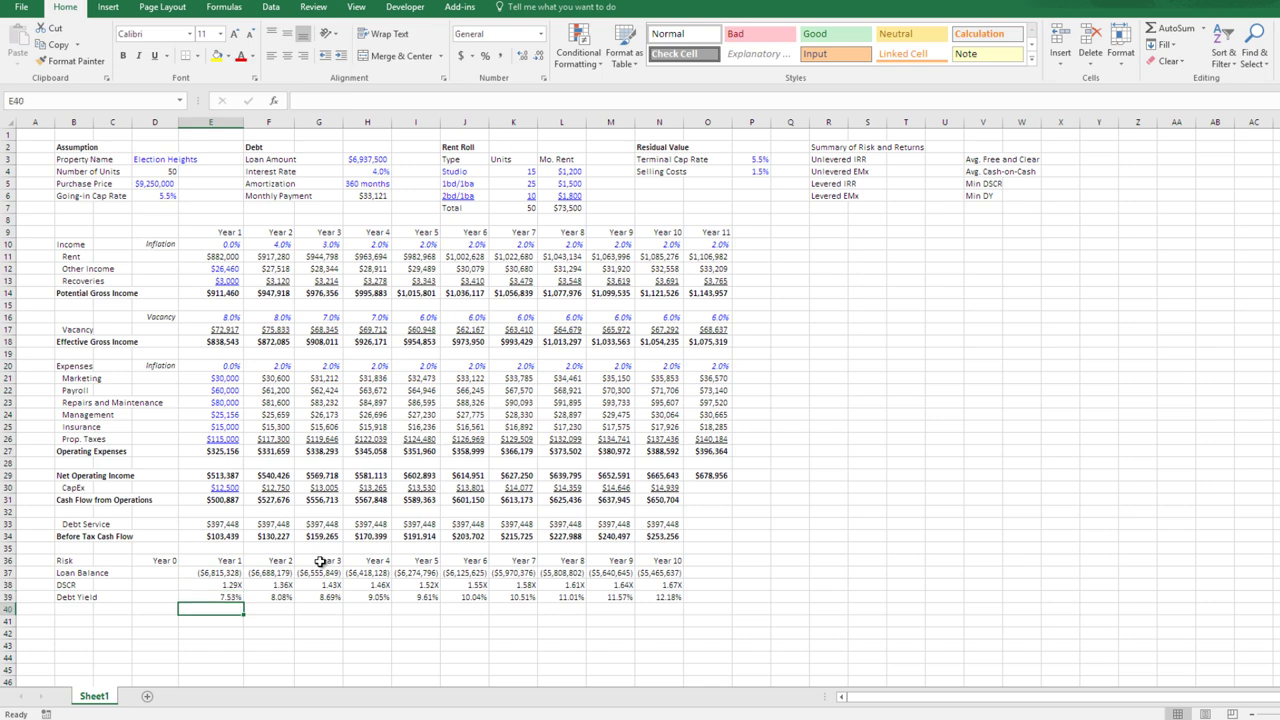
- Enter the section heading Returns in B41, below the Risk section
{"action": "key", "text": "Left"}
{"action": "key", "text": "Left"}
{"action": "key", "text": "Left"}
{"action": "key", "text": "Up"}
{"action": "key", "text": "Up"}
{"action": "key", "text": "Up"}
{"action": "key", "text": "Down"}
{"action": "key", "text": "Down"}
{"action": "key", "text": "Down"}
{"action": "key", "text": "Down"}
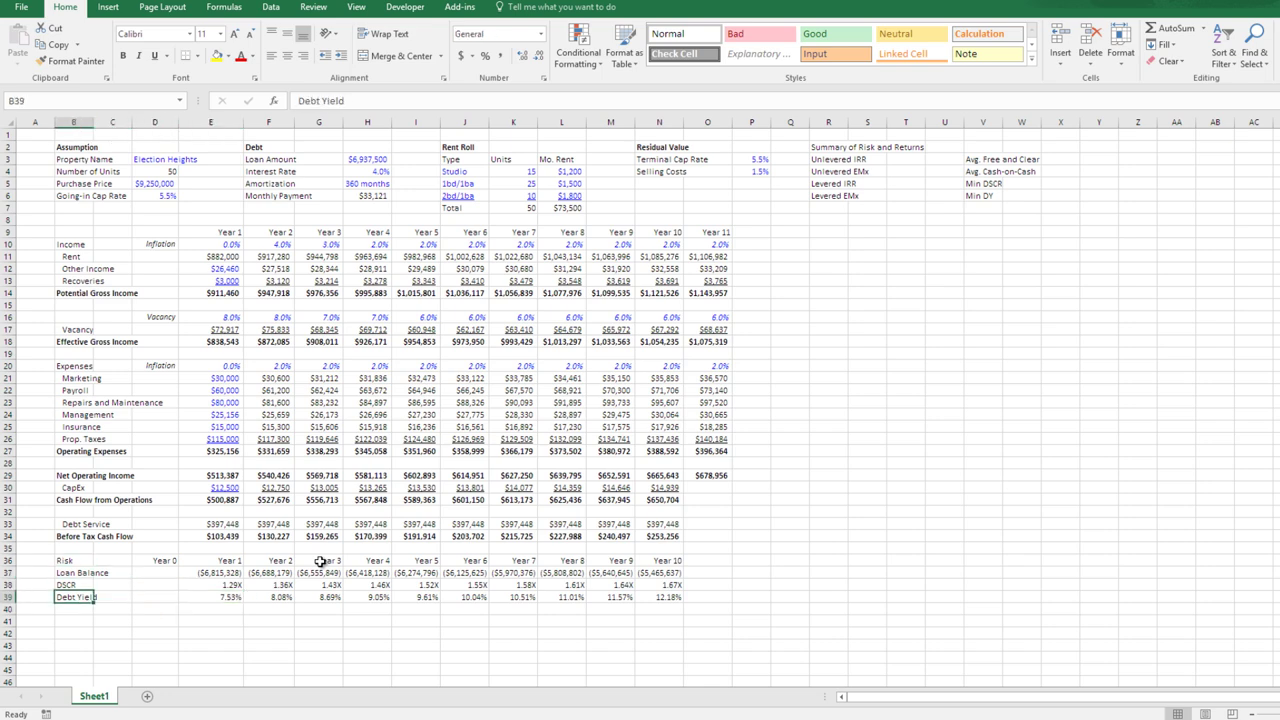
{"action": "type", "text": "Returns"}
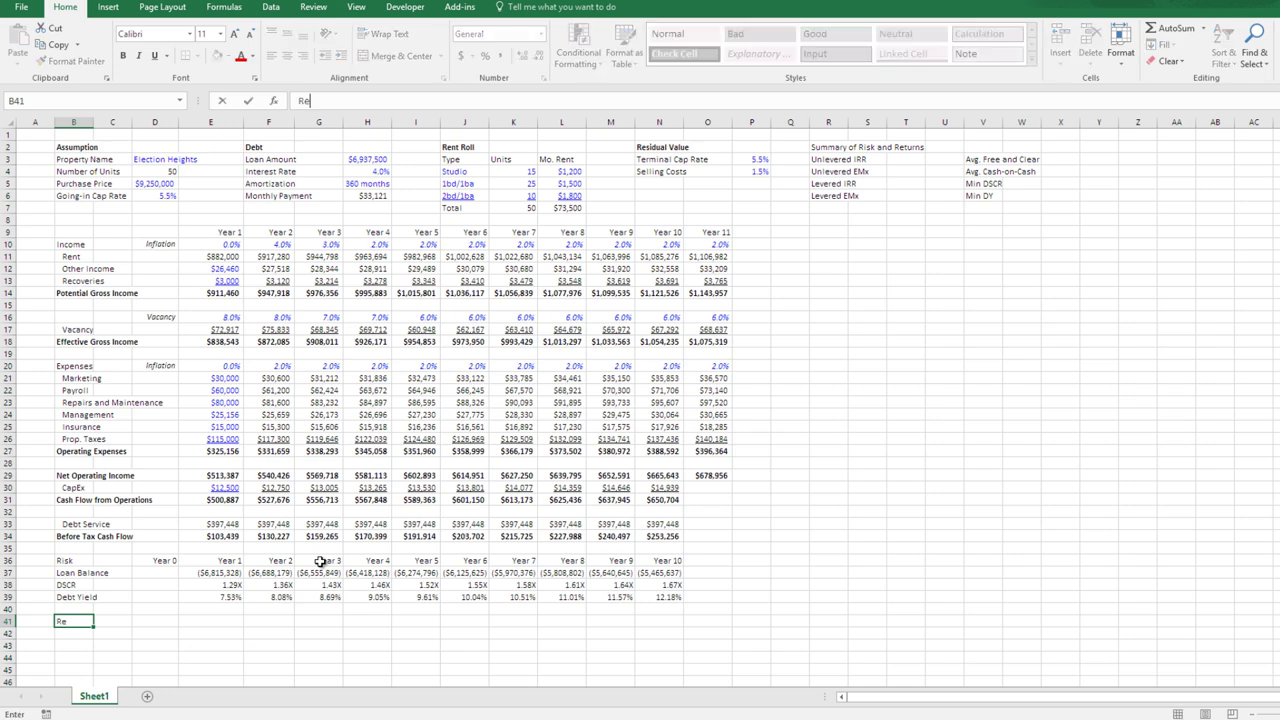
{"action": "key", "text": "Return"}
- Copy the prepared unlevered and levered returns labels, Purchase through Levered Equity Multiple, into B42:B60 under the Returns heading
{"action": "key", "text": "Down"}
{"action": "key", "text": "Down"}
{"action": "key", "text": "Down"}
{"action": "key", "text": "Down"}
{"action": "key", "text": "Down"}
{"action": "key", "text": "Down"}
{"action": "key", "text": "Down"}
{"action": "key", "text": "Down"}
{"action": "key", "text": "Down"}
{"action": "key", "text": "Down"}
{"action": "key", "text": "Down"}
{"action": "key", "text": "Down"}
{"action": "key", "text": "Down"}
{"action": "key", "text": "Down"}
{"action": "key", "text": "Down"}
{"action": "key", "text": "Down"}
{"action": "key", "text": "Down"}
{"action": "key", "text": "Down"}
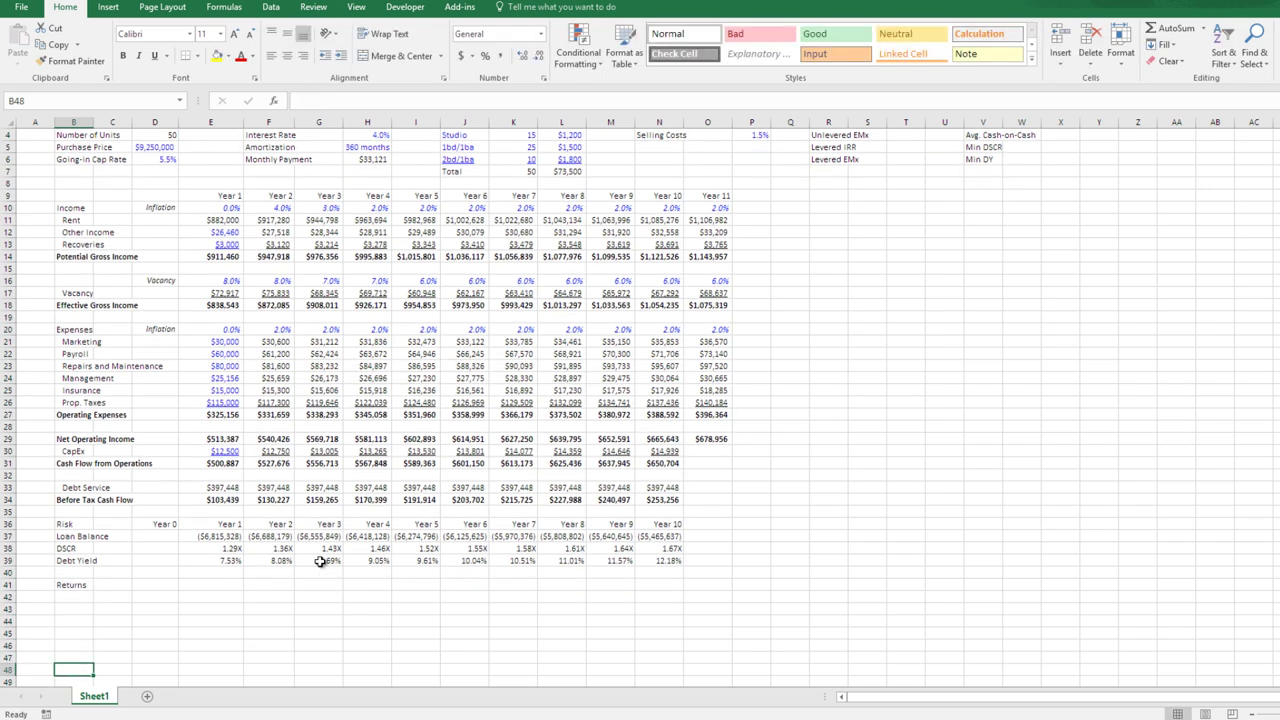
{"action": "key", "text": "Up"}
{"action": "key", "text": "Up"}
{"action": "key", "text": "Up"}
{"action": "key", "text": "Up"}
{"action": "key", "text": "Up"}
{"action": "key", "text": "Up"}
{"action": "key", "text": "Up"}
{"action": "key", "text": "Up"}
{"action": "key", "text": "Up"}
{"action": "key", "text": "Up"}
{"action": "key", "text": "Up"}
{"action": "key", "text": "Up"}
{"action": "key", "text": "Up"}
{"action": "key", "text": "Up"}
{"action": "key", "text": "Up"}
{"action": "key", "text": "Up"}
{"action": "key", "text": "Up"}
{"action": "key", "text": "Up"}
{"action": "key", "text": "Up"}
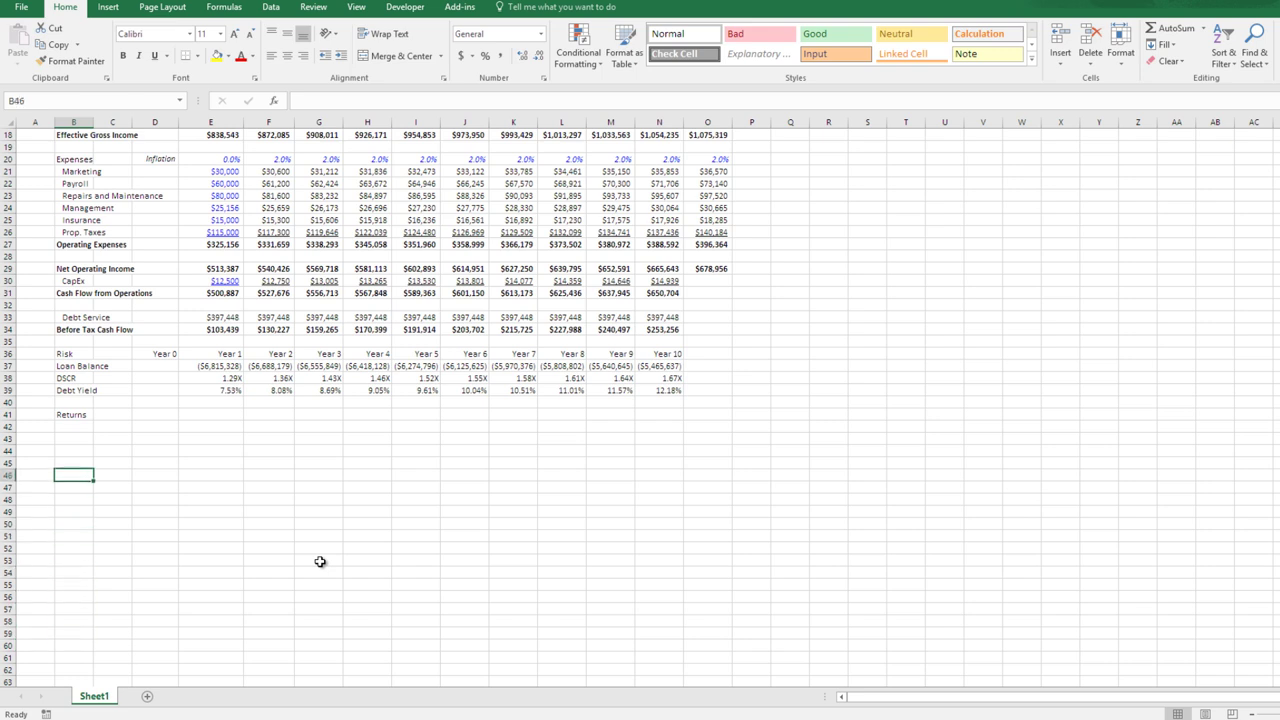
{"action": "key", "text": "ctrl+c"}
{"action": "key", "text": "Down"}
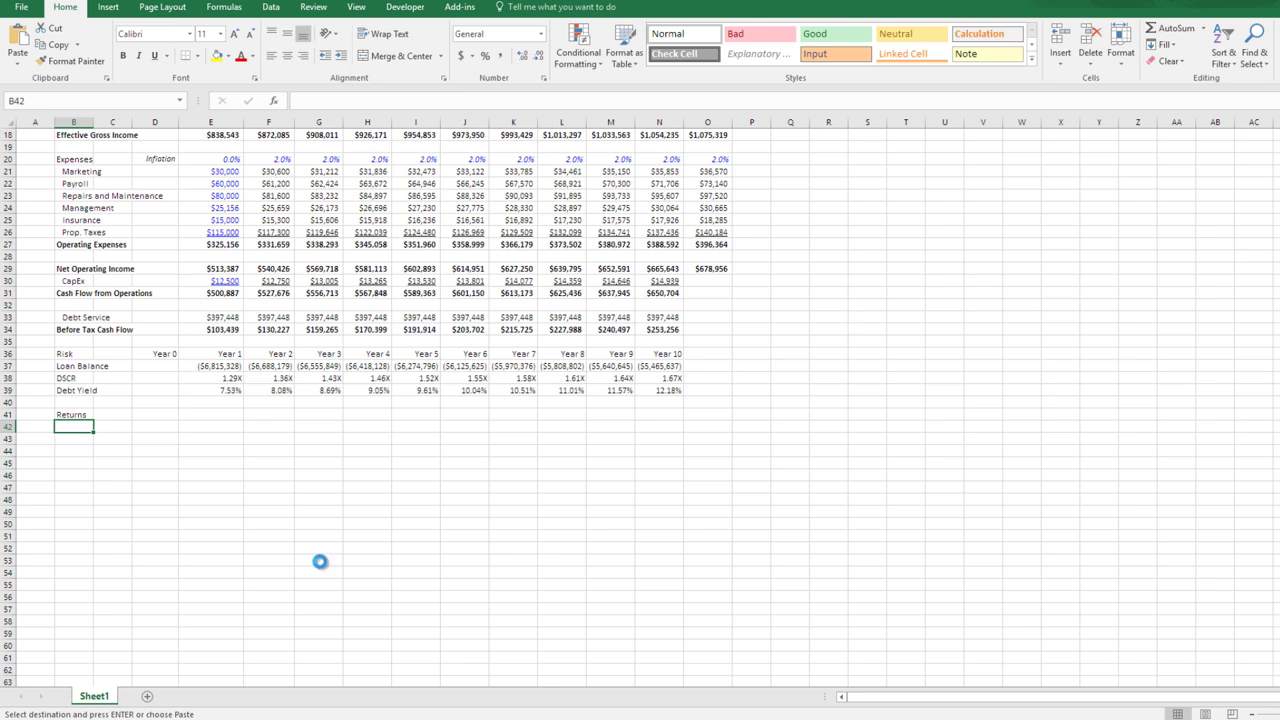
{"action": "key", "text": "ctrl+v"}
{"action": "key", "text": "Escape"}
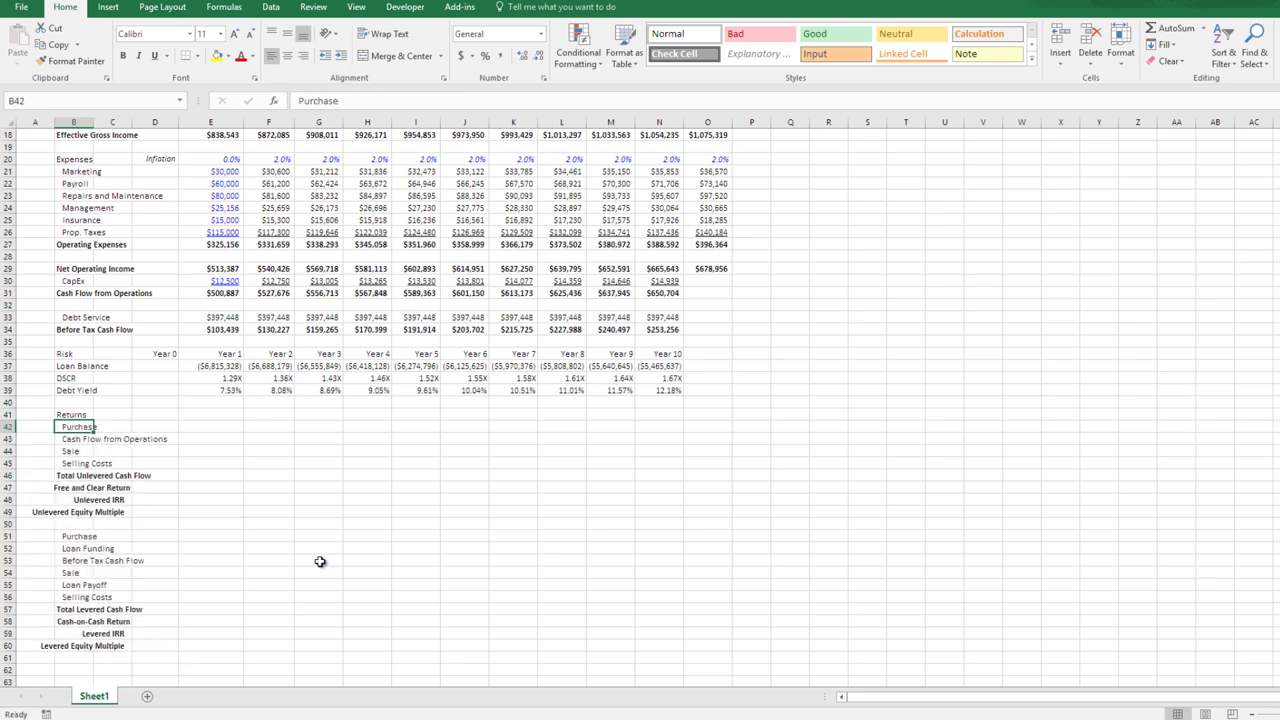
- Decrease the indent of the returns labels in B42:B60 by one level
{"action": "key", "text": "shift+Down"}
{"action": "key", "text": "shift+Down"}
{"action": "key", "text": "shift+Down"}
{"action": "key", "text": "shift+Down"}
{"action": "key", "text": "shift+Down"}
{"action": "key", "text": "shift+Down"}
{"action": "key", "text": "shift+Down"}
{"action": "key", "text": "shift+Down"}
{"action": "key", "text": "shift+Down"}
{"action": "key", "text": "shift+Down"}
{"action": "key", "text": "shift+Down"}
{"action": "key", "text": "shift+Down"}
{"action": "key", "text": "shift+Down"}
{"action": "key", "text": "shift+Down"}
{"action": "key", "text": "shift+Down"}
{"action": "key", "text": "shift+Down"}
{"action": "key", "text": "shift+Down"}
{"action": "key", "text": "shift+Down"}
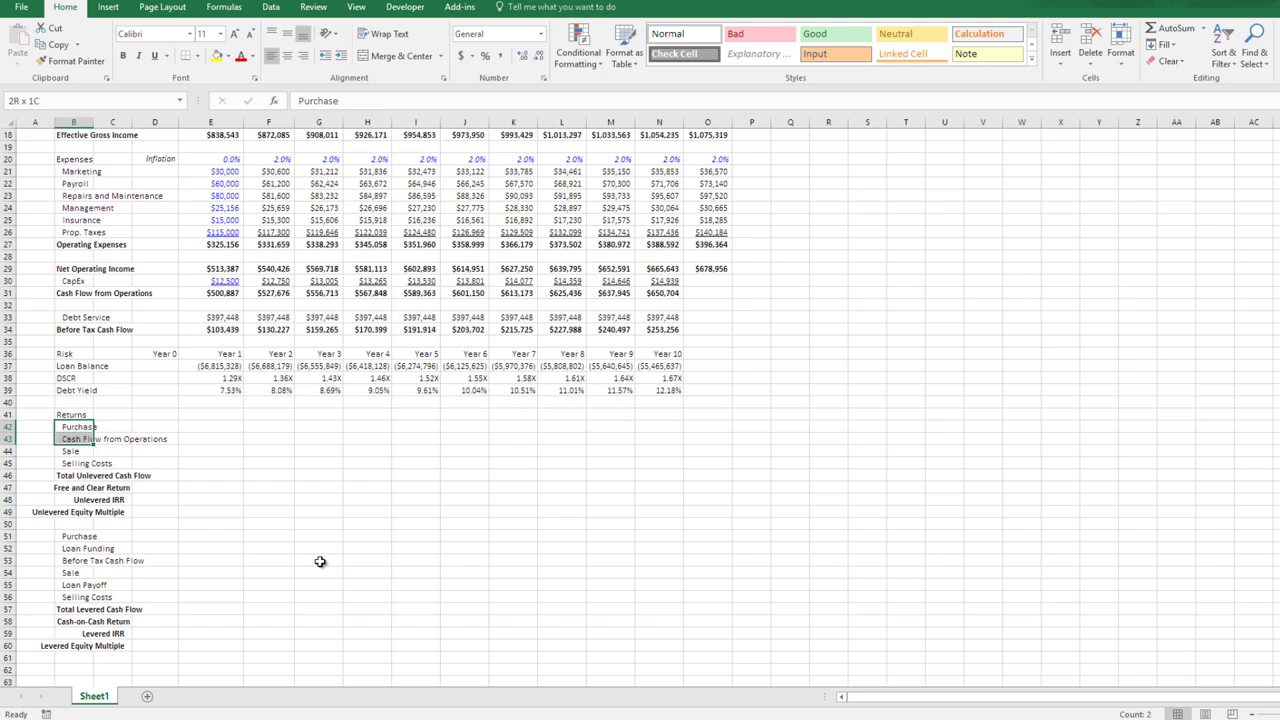
{"action": "key", "text": "alt+h"}
{"action": "key", "text": "5"}
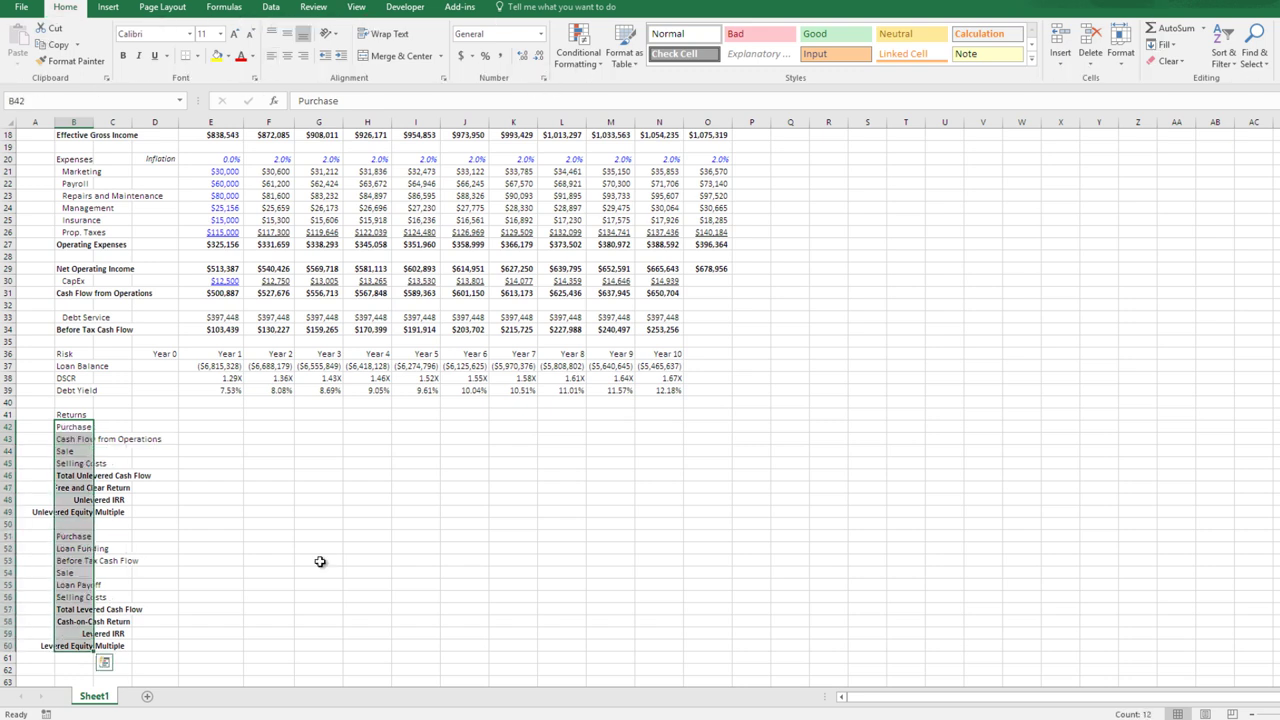
- Widen column B to about twice its width to make room for the returns labels
{"action": "key", "text": "Down"}
{"action": "key", "text": "Down"}
{"action": "key", "text": "Down"}
{"action": "key", "text": "Down"}
{"action": "key", "text": "Down"}
{"action": "key", "text": "Down"}
{"action": "key", "text": "Down"}
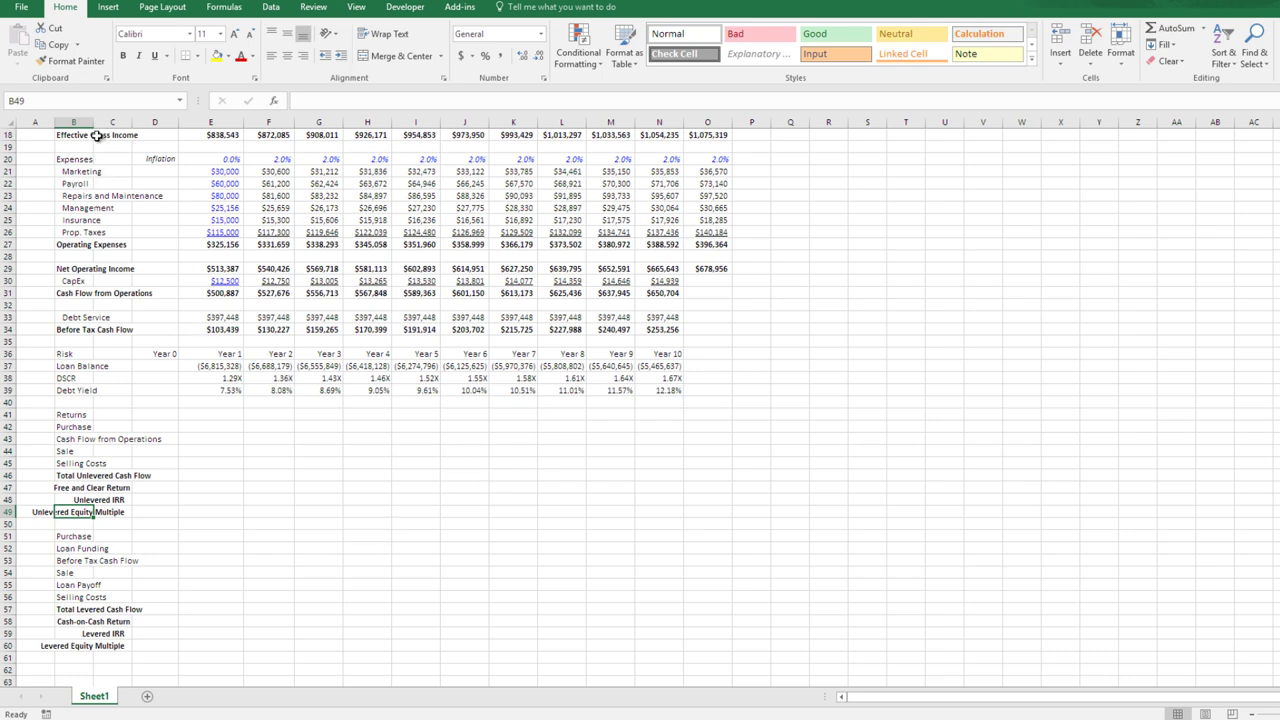
{"action": "left_click_drag", "start_coordinate": [93, 122], "coordinate": [130, 123]}
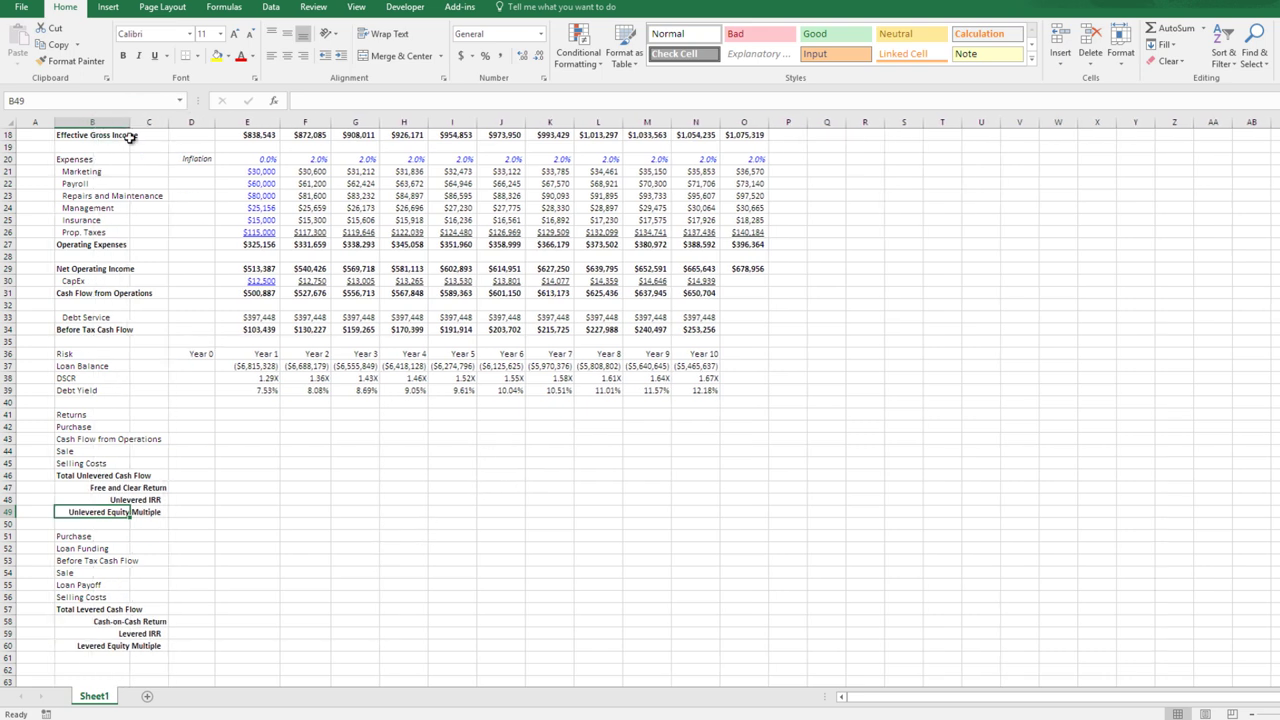
- Indent the unlevered labels Purchase through Selling Costs in B42:B45 by one level
{"action": "left_click", "coordinate": [92, 414]}
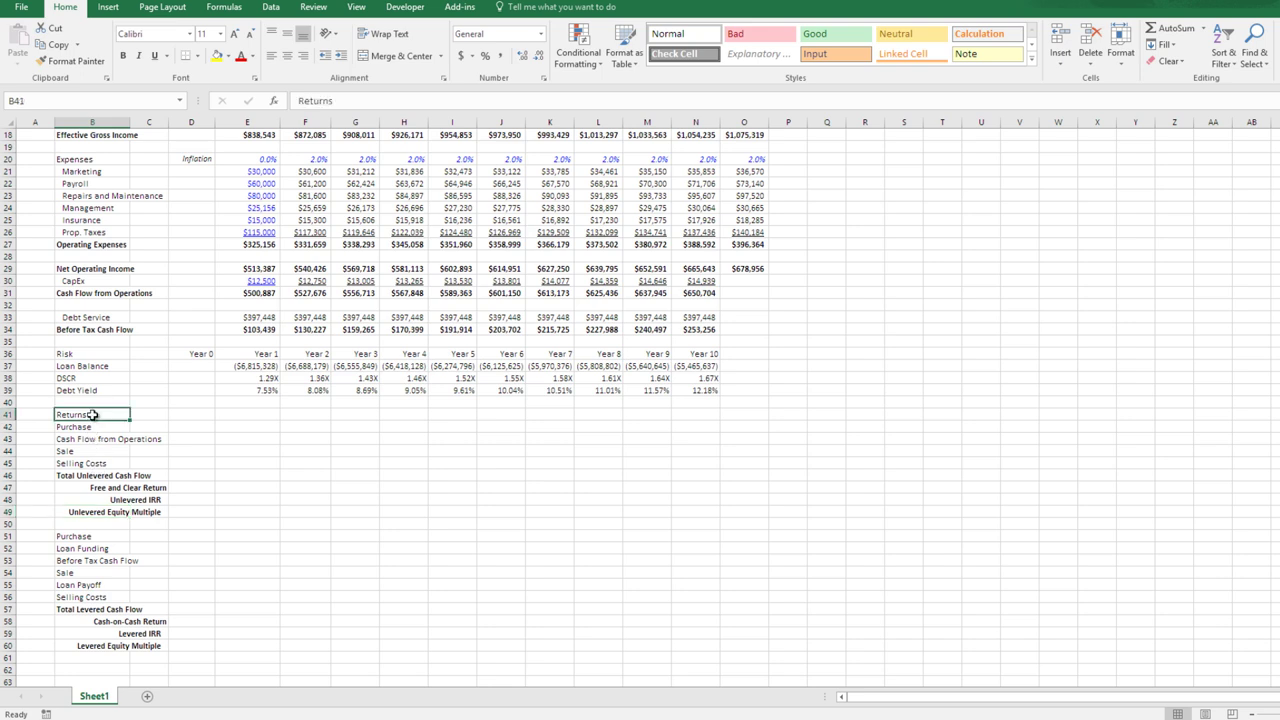
{"action": "key", "text": "Down"}
{"action": "key", "text": "shift+Down"}
{"action": "key", "text": "shift+Down"}
{"action": "key", "text": "shift+Down"}
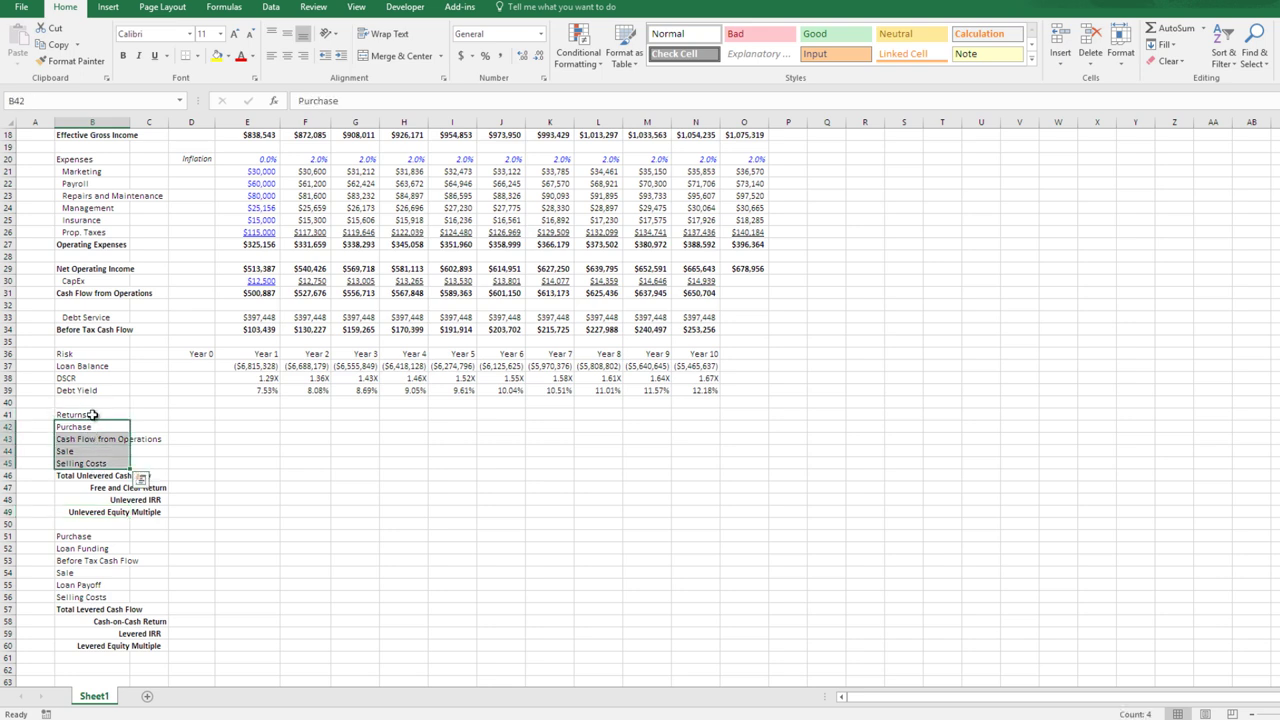
{"action": "key", "text": "alt+h"}
{"action": "key", "text": "6"}
- Indent the levered labels Purchase through Selling Costs in B51:B56 by one level
{"action": "key", "text": "Down"}
{"action": "key", "text": "Down"}
{"action": "key", "text": "Down"}
{"action": "key", "text": "Down"}
{"action": "key", "text": "Down"}
{"action": "key", "text": "Down"}
{"action": "key", "text": "Down"}
{"action": "key", "text": "Down"}
{"action": "key", "text": "Down"}
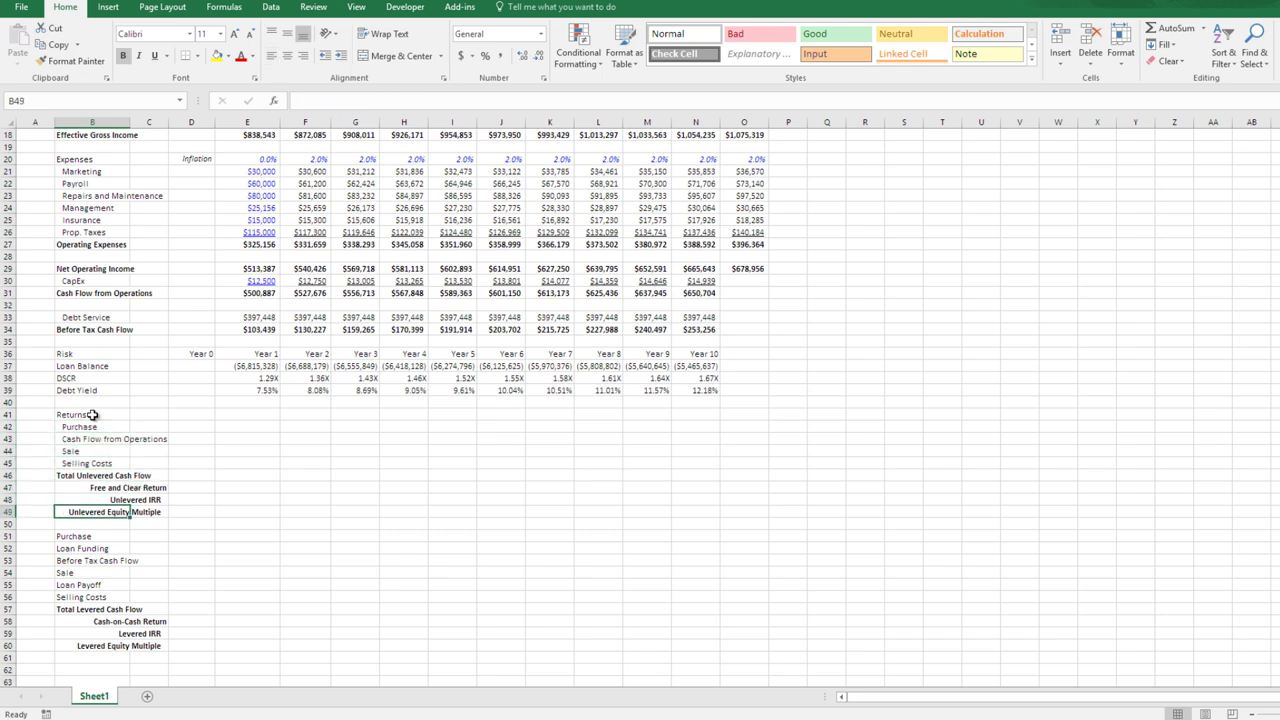
{"action": "key", "text": "shift+Down"}
{"action": "key", "text": "shift+Down"}
{"action": "key", "text": "shift+Down"}
{"action": "key", "text": "shift+Down"}
{"action": "key", "text": "shift+Down"}
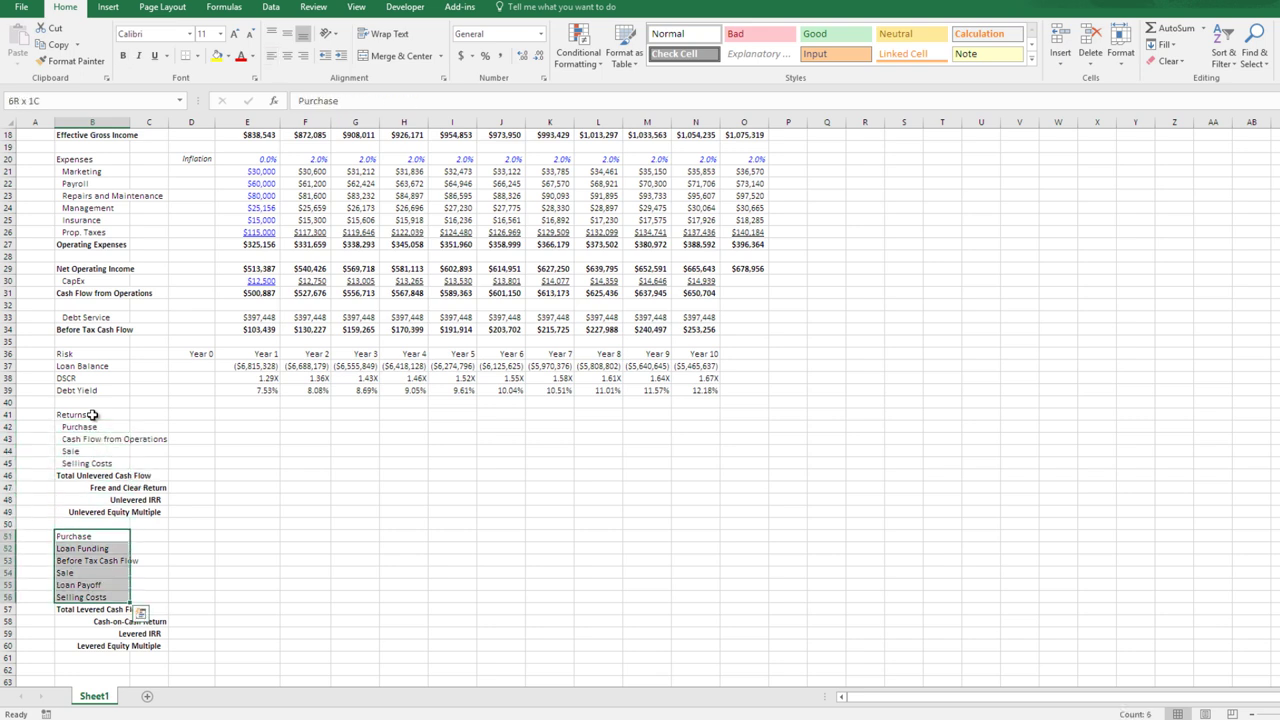
{"action": "key", "text": "alt+h"}
{"action": "key", "text": "6"}
- Copy the Year 0 through Year 10 headers from the Risk row into the Returns row, starting at D41
{"action": "key", "text": "Up"}
{"action": "key", "text": "Up"}
{"action": "key", "text": "Up"}
{"action": "key", "text": "Up"}
{"action": "key", "text": "Up"}
{"action": "key", "text": "Up"}
{"action": "key", "text": "Up"}
{"action": "key", "text": "Up"}
{"action": "key", "text": "Up"}
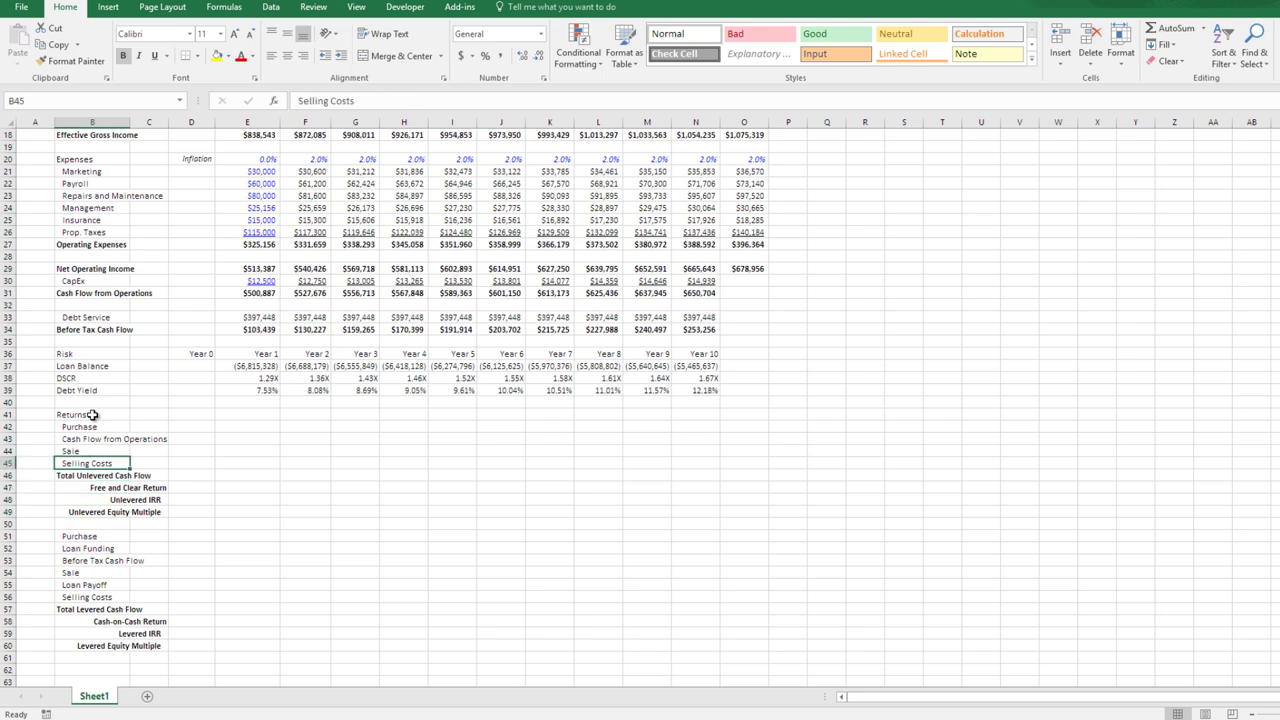
{"action": "key", "text": "Up"}
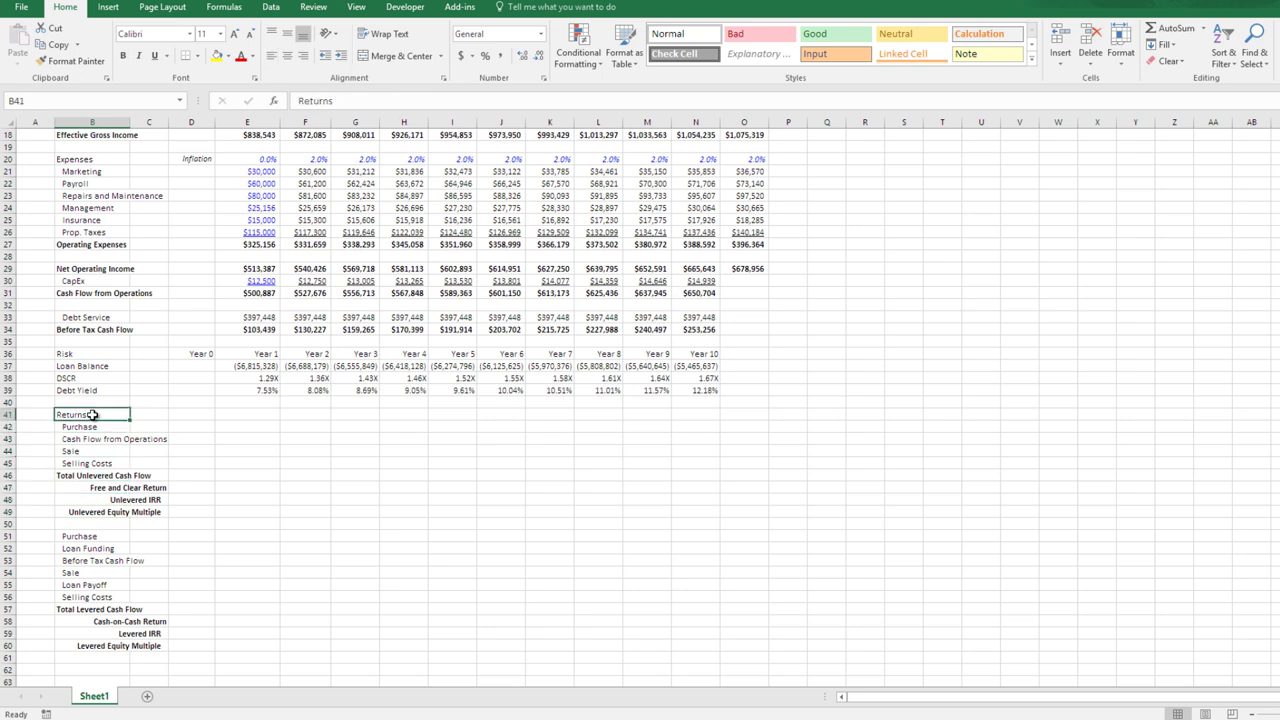
{"action": "key", "text": "Up"}
{"action": "key", "text": "Up"}
{"action": "key", "text": "Up"}
{"action": "key", "text": "Up"}
{"action": "key", "text": "Right"}
{"action": "key", "text": "Right"}
{"action": "key", "text": "Up"}
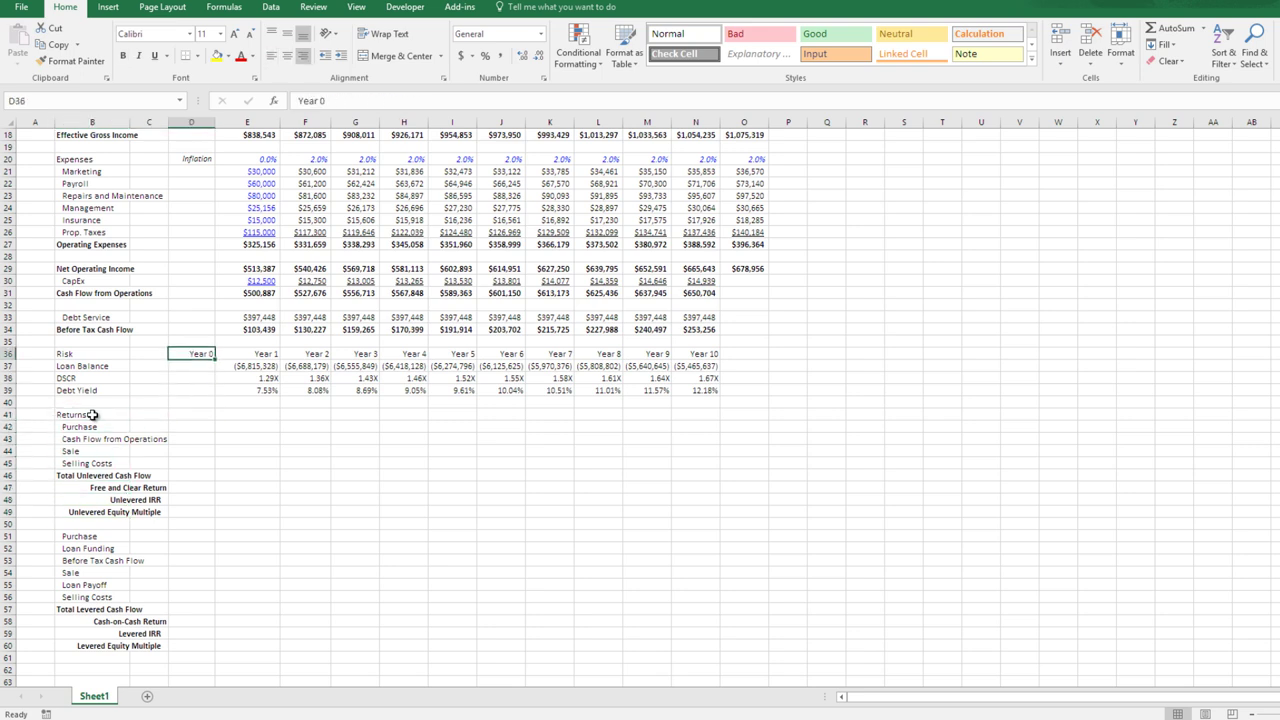
{"action": "key", "text": "ctrl+shift+Right"}
{"action": "key", "text": "ctrl+c"}
{"action": "key", "text": "Down"}
{"action": "key", "text": "Down"}
{"action": "key", "text": "Down"}
{"action": "key", "text": "Down"}
{"action": "key", "text": "Down"}
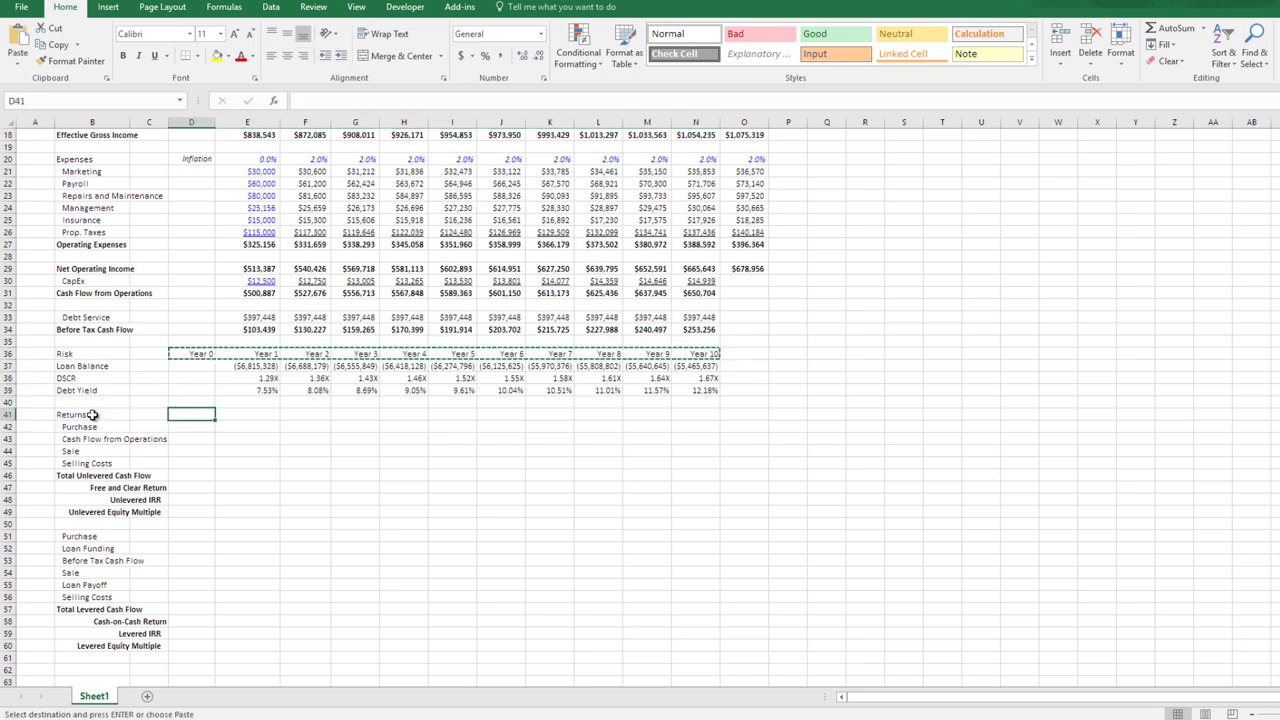
{"action": "key", "text": "ctrl+v"}
{"action": "key", "text": "Escape"}
{"action": "key", "text": "Down"}
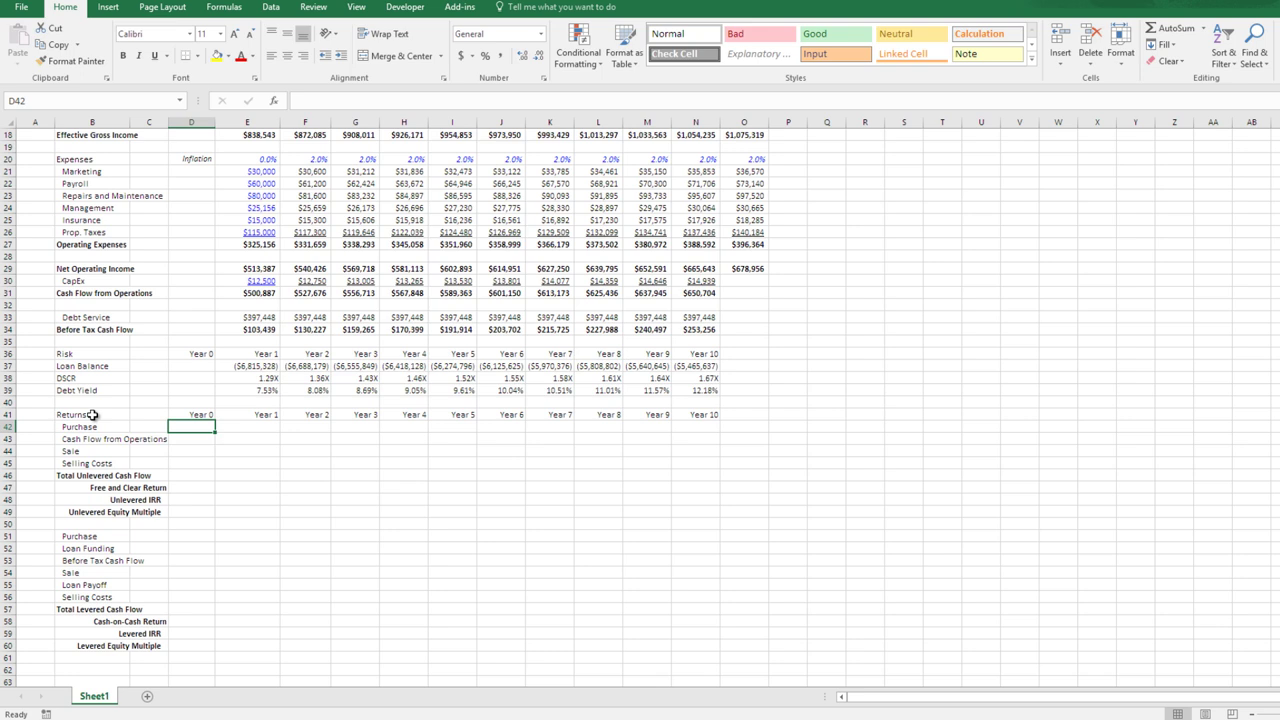
- Review the unlevered total and return labels in B46:B49 and the levered total labels starting at B57
{"action": "key", "text": "Left"}
{"action": "key", "text": "Right"}
{"action": "key", "text": "Left"}
{"action": "key", "text": "Left"}
{"action": "key", "text": "Down"}
{"action": "key", "text": "Down"}
{"action": "key", "text": "Down"}
{"action": "key", "text": "Down"}
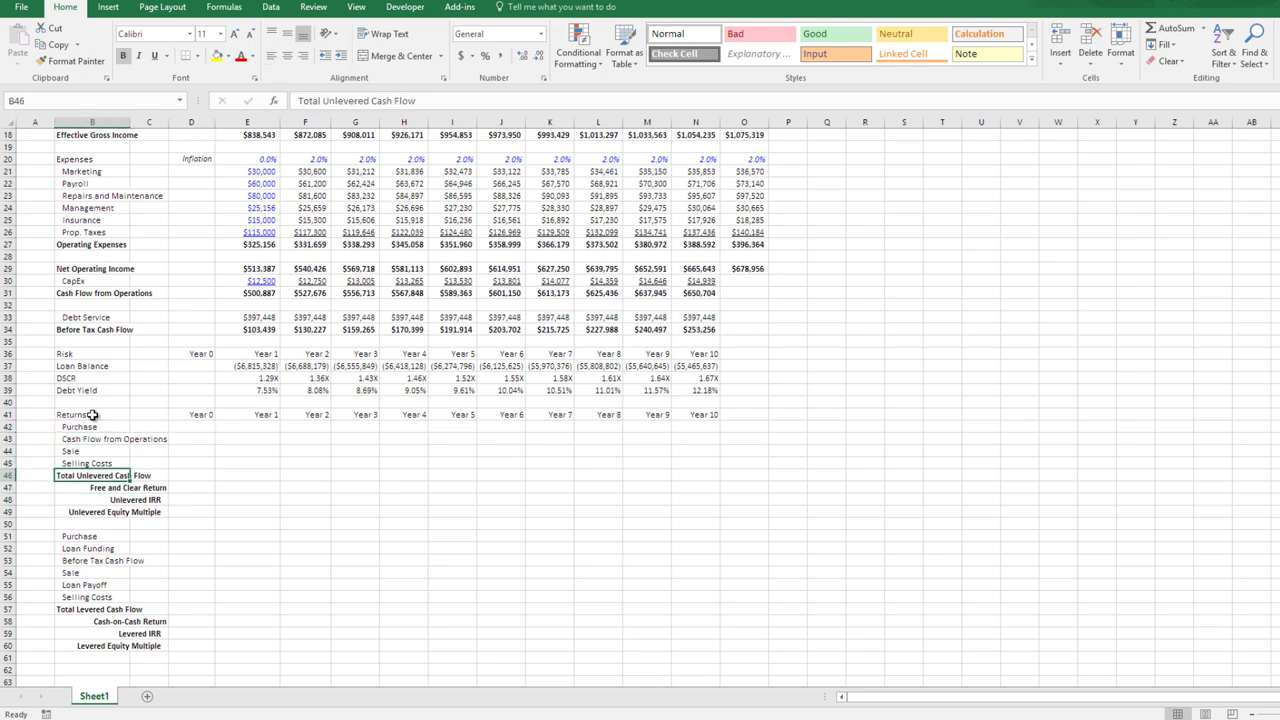
{"action": "key", "text": "shift+Down"}
{"action": "key", "text": "shift+Down"}
{"action": "key", "text": "shift+Down"}
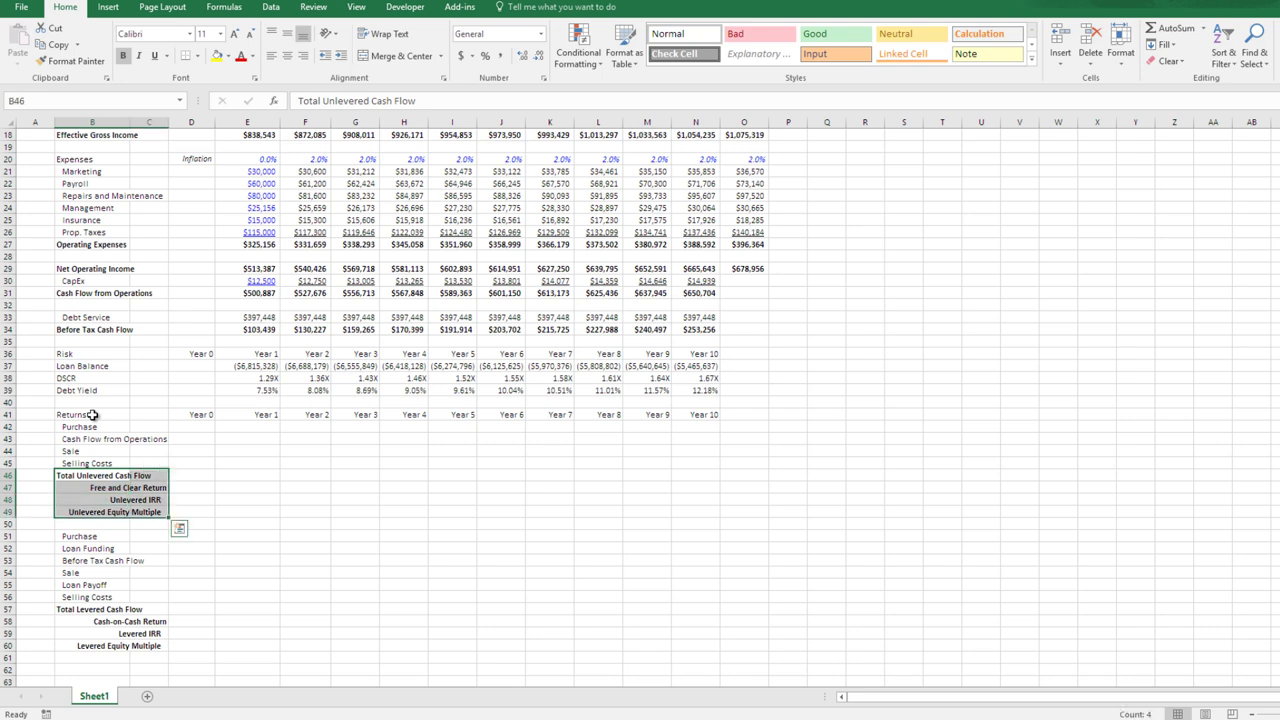
{"action": "key", "text": "Down"}
{"action": "key", "text": "Down"}
{"action": "key", "text": "Down"}
{"action": "key", "text": "Down"}
{"action": "key", "text": "Down"}
{"action": "key", "text": "Down"}
{"action": "key", "text": "Down"}
{"action": "key", "text": "Down"}
{"action": "key", "text": "Down"}
{"action": "key", "text": "Down"}
{"action": "key", "text": "Down"}
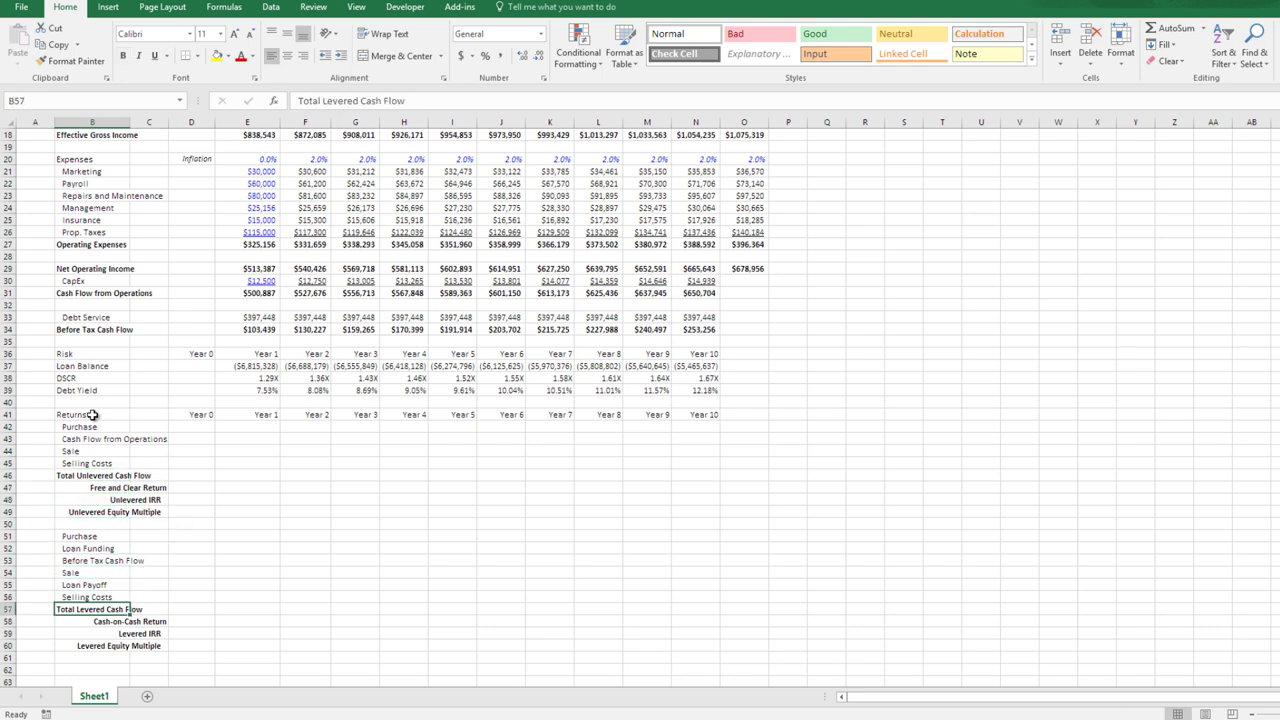
{"action": "key", "text": "Down"}
{"action": "key", "text": "Up"}
{"action": "key", "text": "Up"}
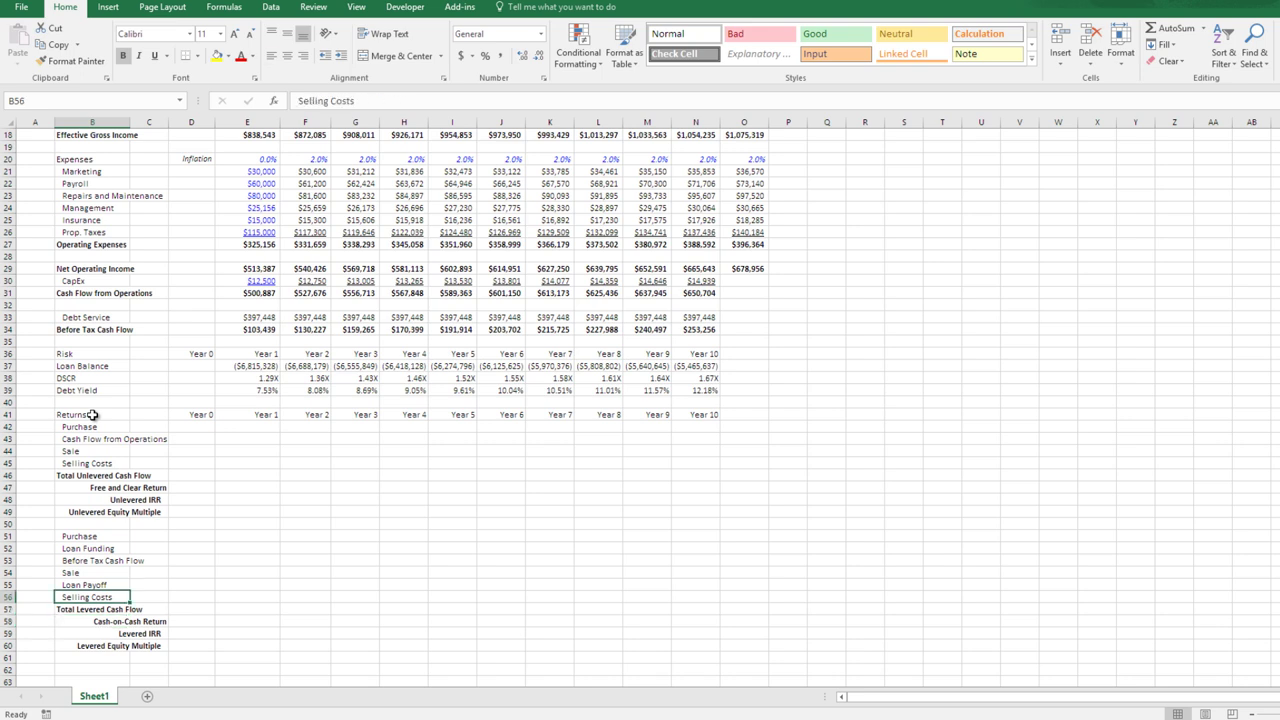
- Enter the Year 0 purchase outflow in D42 as the negative of the purchase price with the formula =-D5
{"action": "key", "text": "Up"}
{"action": "key", "text": "Up"}
{"action": "key", "text": "Up"}
{"action": "key", "text": "Up"}
{"action": "key", "text": "Up"}
{"action": "key", "text": "Up"}
{"action": "key", "text": "Up"}
{"action": "key", "text": "Up"}
{"action": "key", "text": "Up"}
{"action": "key", "text": "Up"}
{"action": "key", "text": "Up"}
{"action": "key", "text": "Up"}
{"action": "key", "text": "Up"}
{"action": "key", "text": "Right"}
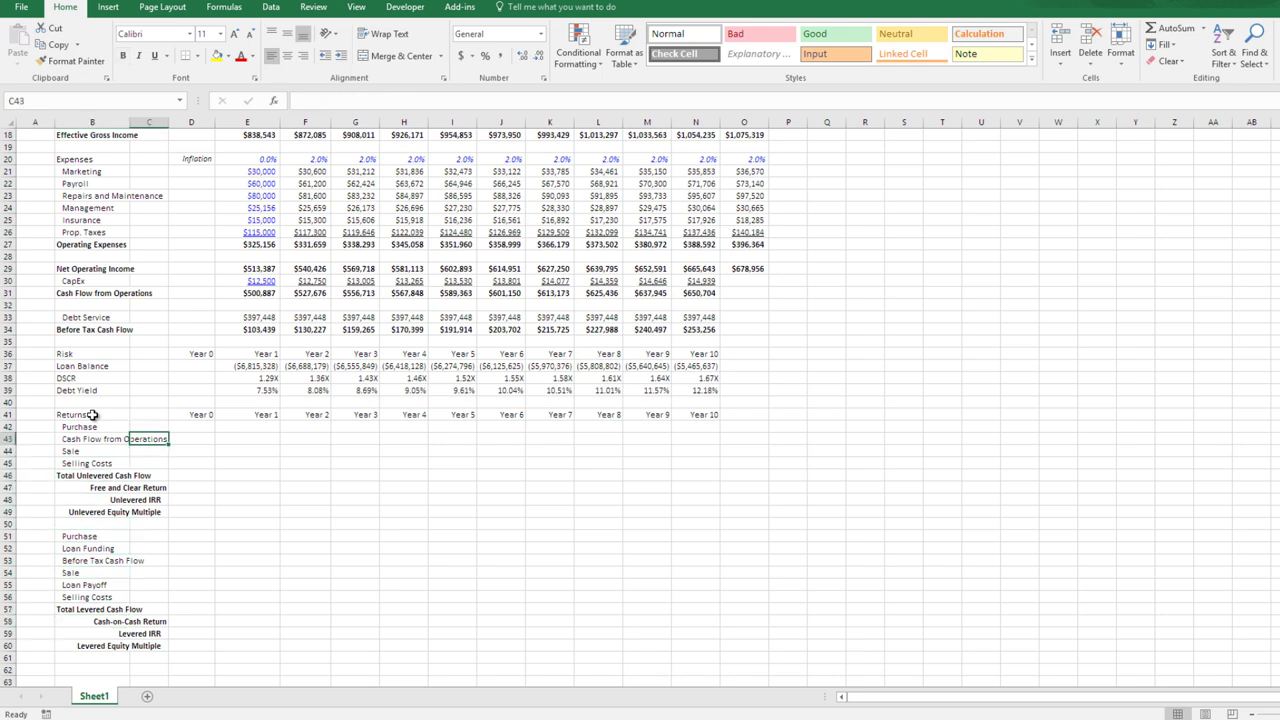
{"action": "key", "text": "Up"}
{"action": "key", "text": "Right"}
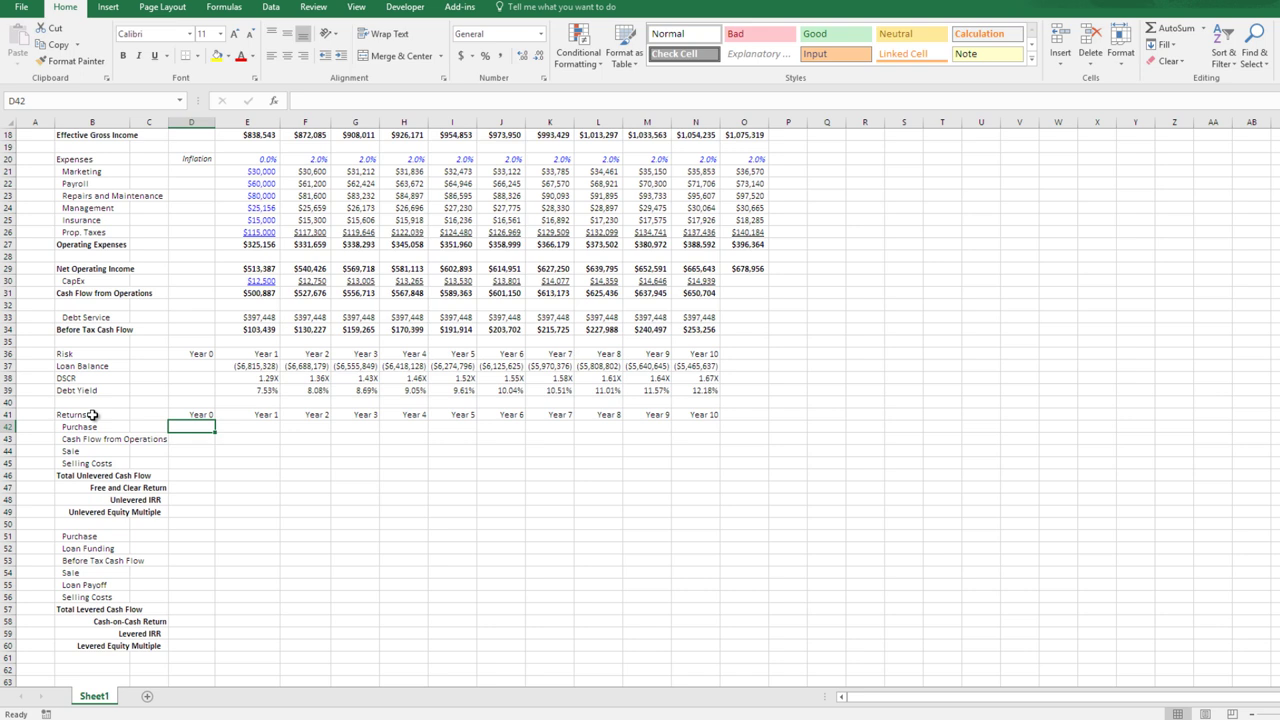
{"action": "type", "text": "=-"}
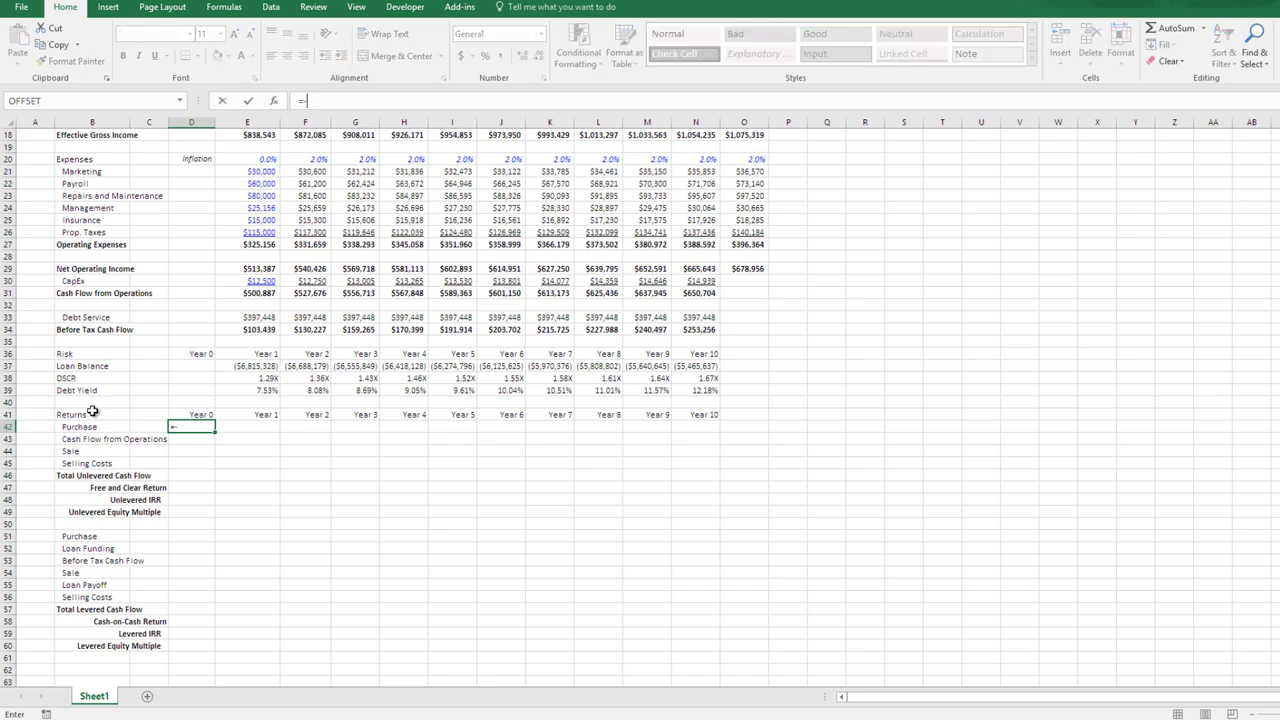
{"action": "key", "text": "Up"}
{"action": "key", "text": "Up"}
{"action": "key", "text": "Up"}
{"action": "key", "text": "Up"}
{"action": "key", "text": "Up"}
{"action": "key", "text": "Up"}
{"action": "key", "text": "Up"}
{"action": "key", "text": "Up"}
{"action": "key", "text": "Up"}
{"action": "key", "text": "Up"}
{"action": "key", "text": "Up"}
{"action": "key", "text": "Up"}
{"action": "key", "text": "Up"}
{"action": "key", "text": "Up"}
{"action": "key", "text": "Up"}
{"action": "key", "text": "Up"}
{"action": "key", "text": "Up"}
{"action": "key", "text": "Up"}
{"action": "key", "text": "Up"}
{"action": "key", "text": "Up"}
{"action": "key", "text": "Up"}
{"action": "key", "text": "Up"}
{"action": "key", "text": "Up"}
{"action": "key", "text": "Up"}
{"action": "key", "text": "Up"}
{"action": "key", "text": "Up"}
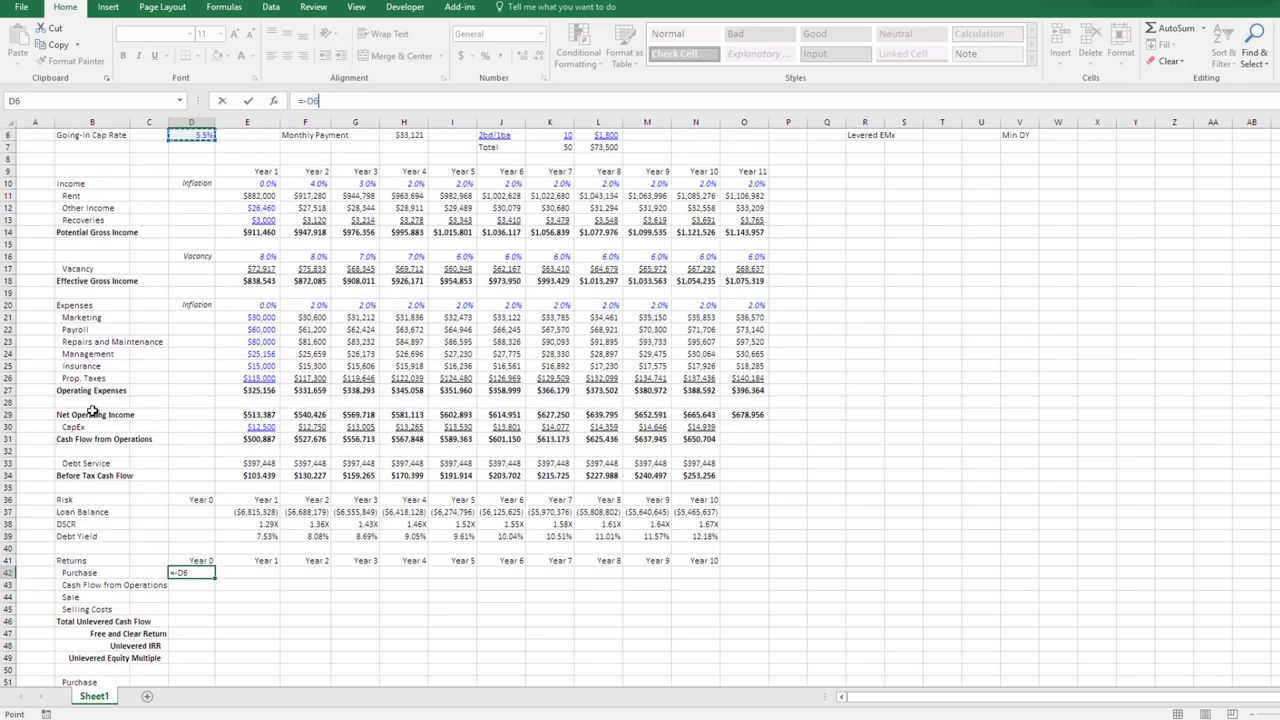
{"action": "key", "text": "Right"}
{"action": "key", "text": "Right"}
{"action": "key", "text": "Right"}
{"action": "key", "text": "Down"}
{"action": "key", "text": "Down"}
{"action": "key", "text": "Down"}
{"action": "key", "text": "Right"}
{"action": "key", "text": "Up"}
{"action": "key", "text": "Left"}
{"action": "key", "text": "Left"}
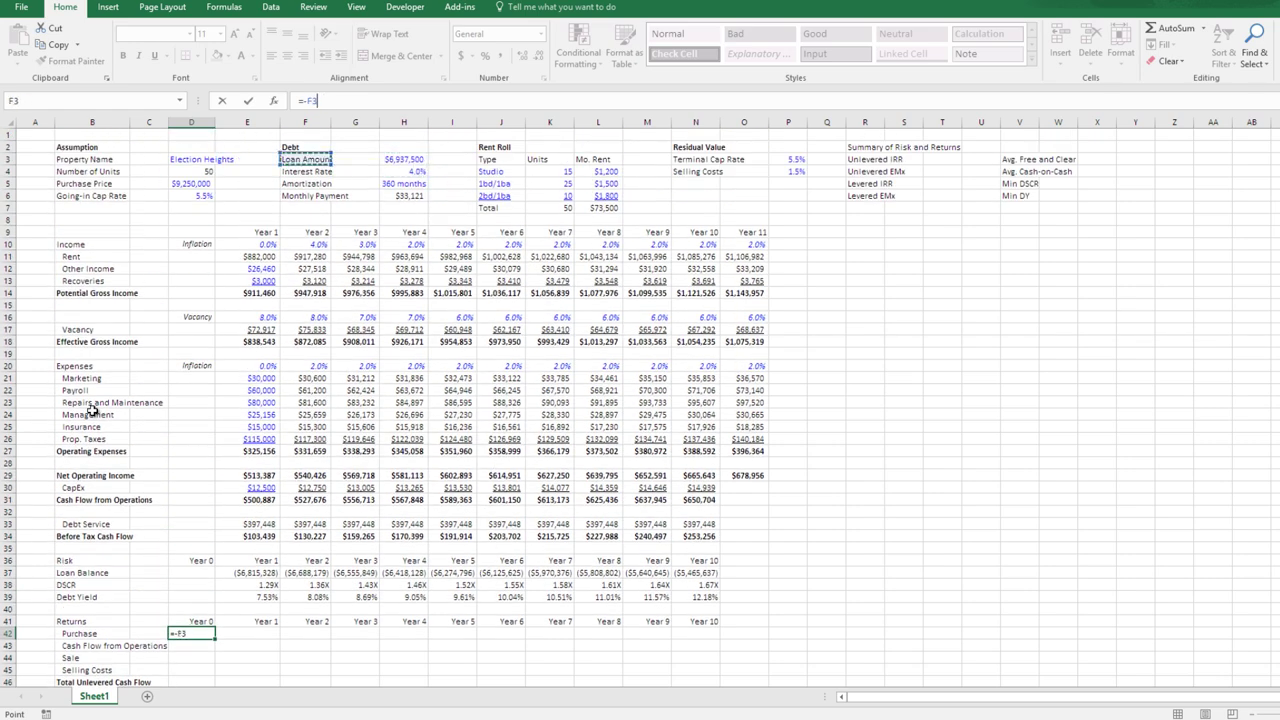
{"action": "key", "text": "Left"}
{"action": "key", "text": "Left"}
{"action": "key", "text": "Down"}
{"action": "key", "text": "Down"}
{"action": "key", "text": "Return"}
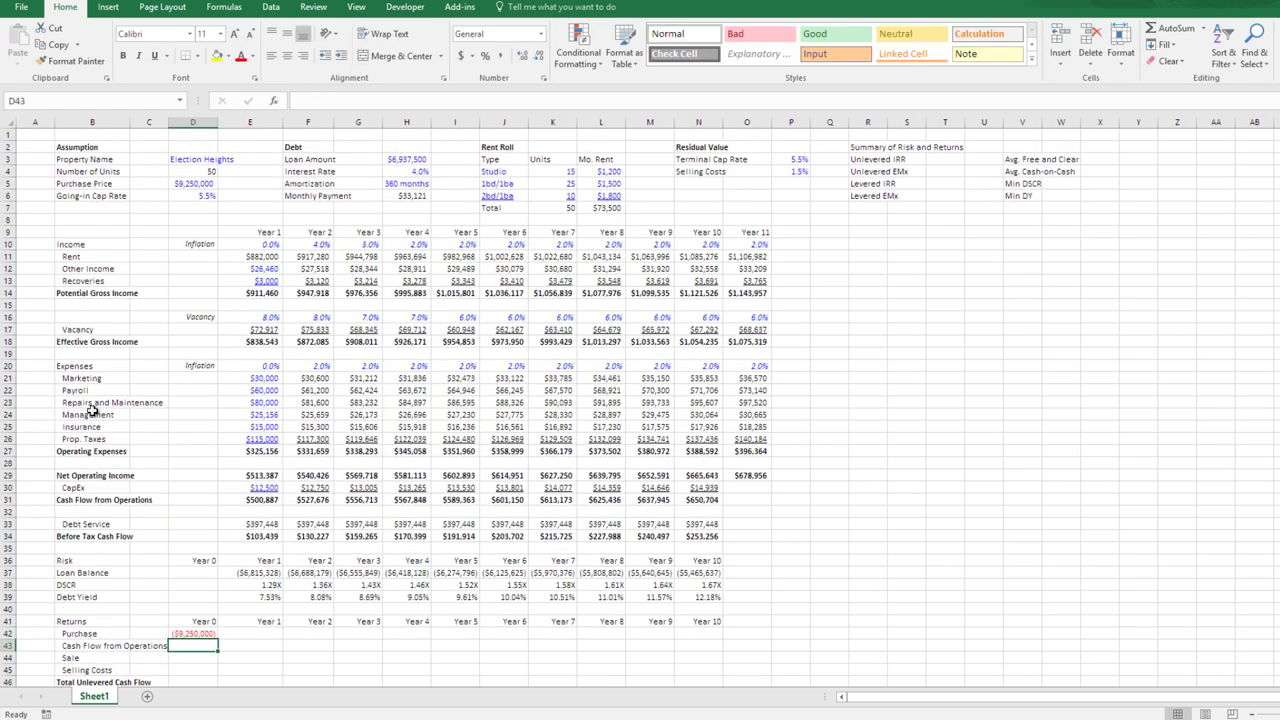
- Try to apply a custom currency number format to the Year 0 purchase in D42
{"action": "key", "text": "Up"}
{"action": "key", "text": "ctrl+1"}
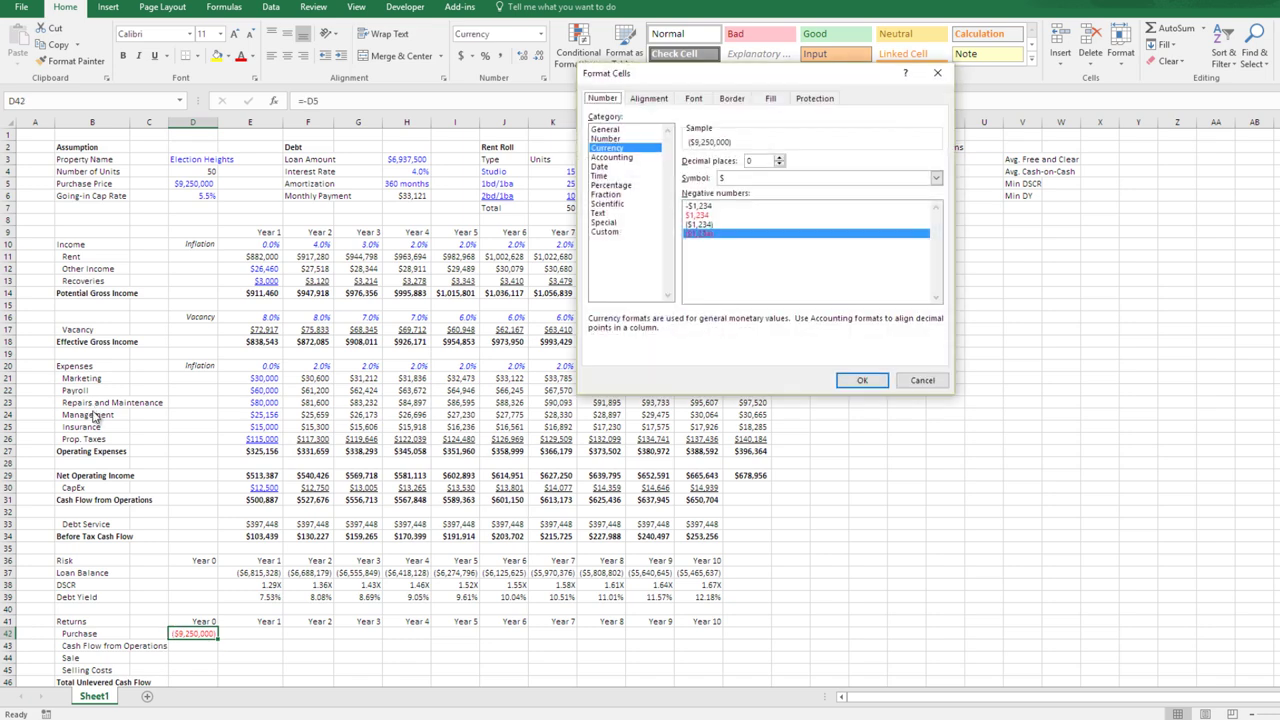
{"action": "key", "text": "Down"}
{"action": "key", "text": "Down"}
{"action": "key", "text": "Down"}
{"action": "key", "text": "Down"}
{"action": "key", "text": "Down"}
{"action": "key", "text": "Down"}
{"action": "key", "text": "Down"}
{"action": "key", "text": "Down"}
{"action": "key", "text": "Down"}
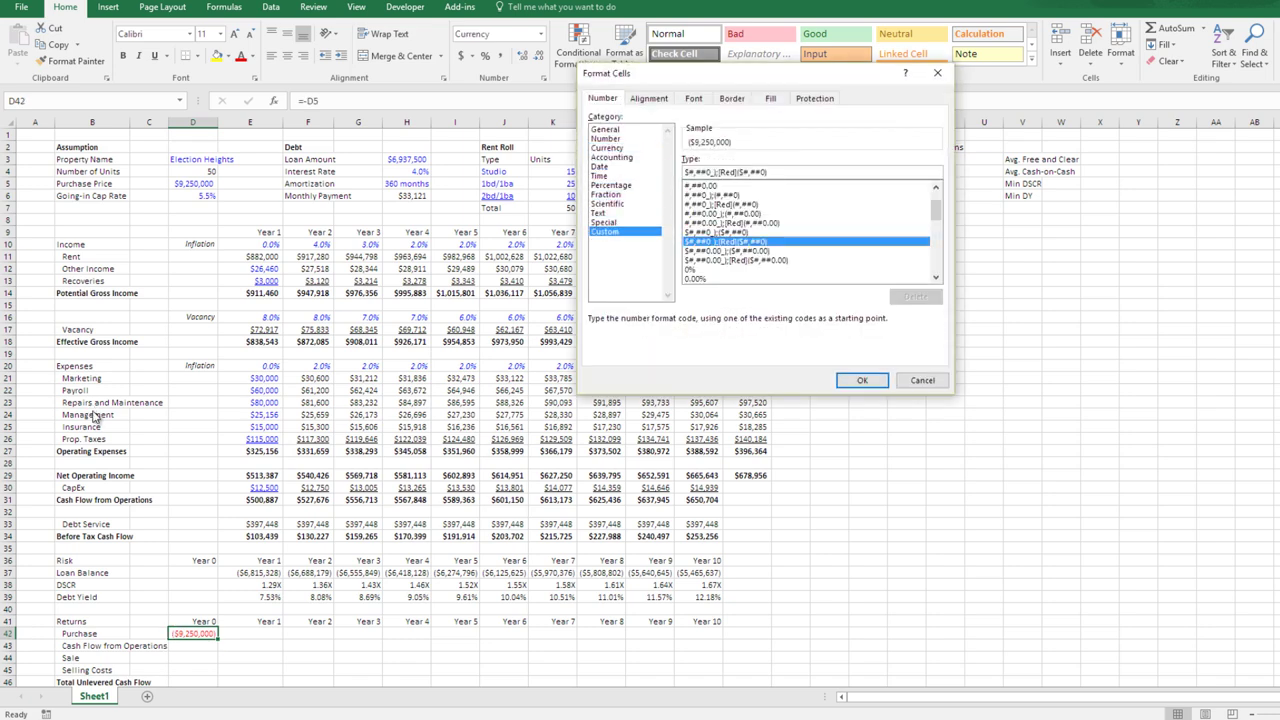
{"action": "key", "text": "Return"}
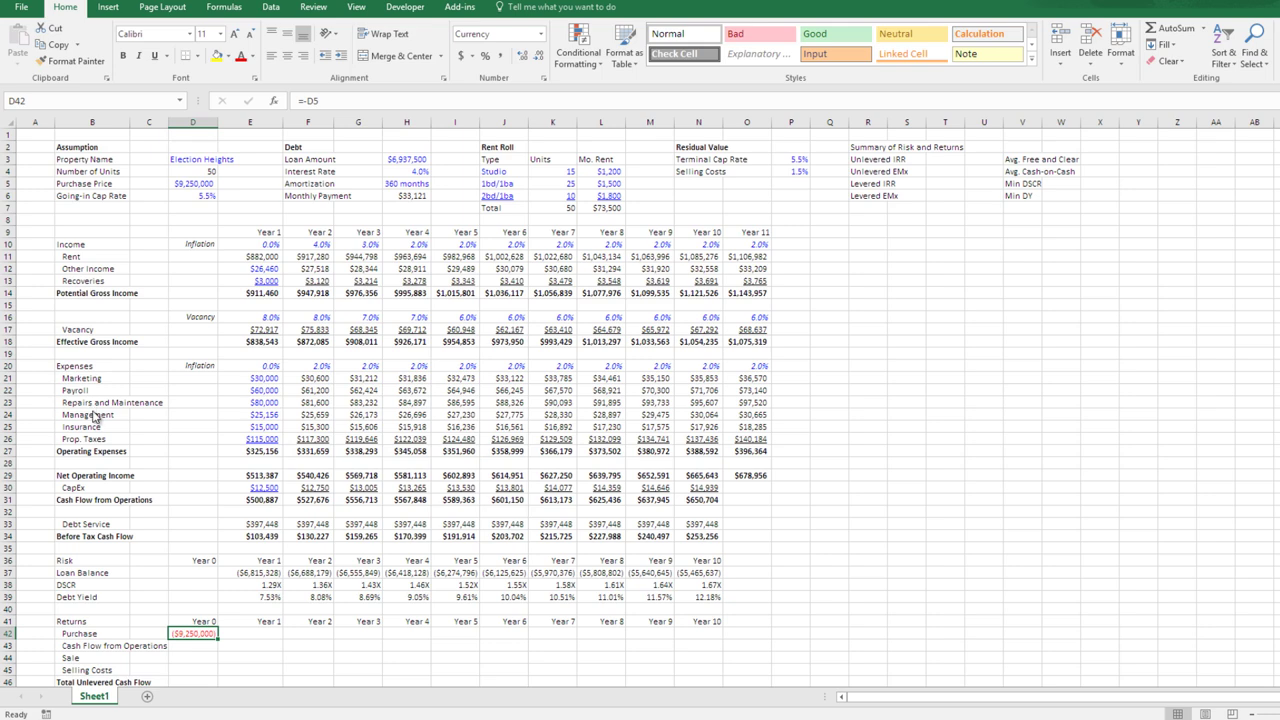
- Format the Year 0 purchase in D42 as currency without decimals, showing negatives in black parentheses
{"action": "key", "text": "ctrl+1"}
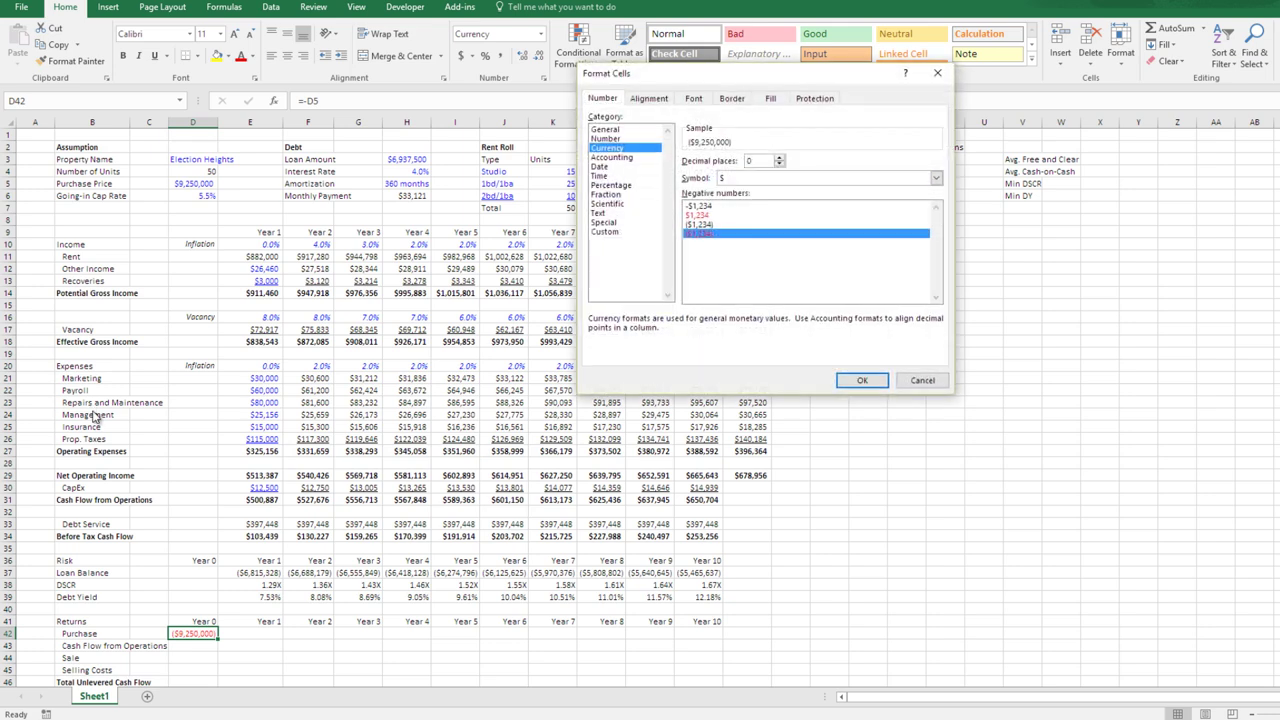
{"action": "key", "text": "Up"}
{"action": "key", "text": "Return"}
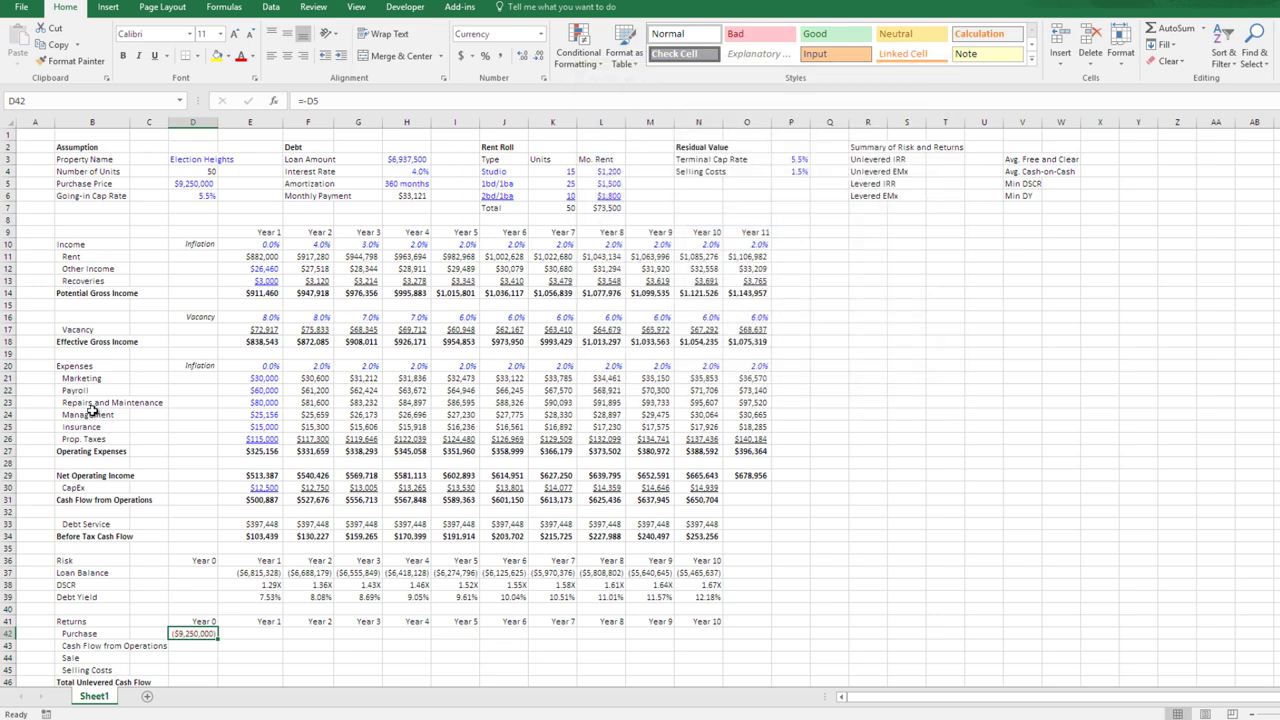
{"action": "key", "text": "Right"}
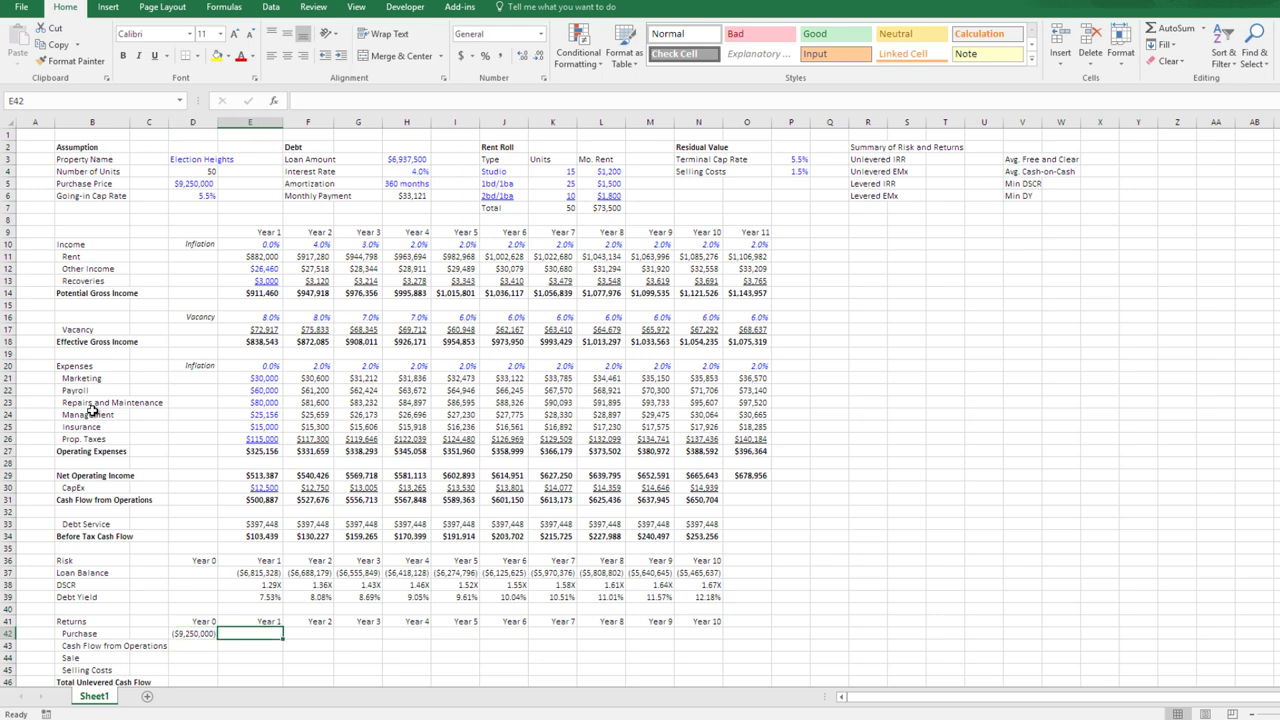
{"action": "key", "text": "Left"}
{"action": "key", "text": "Down"}
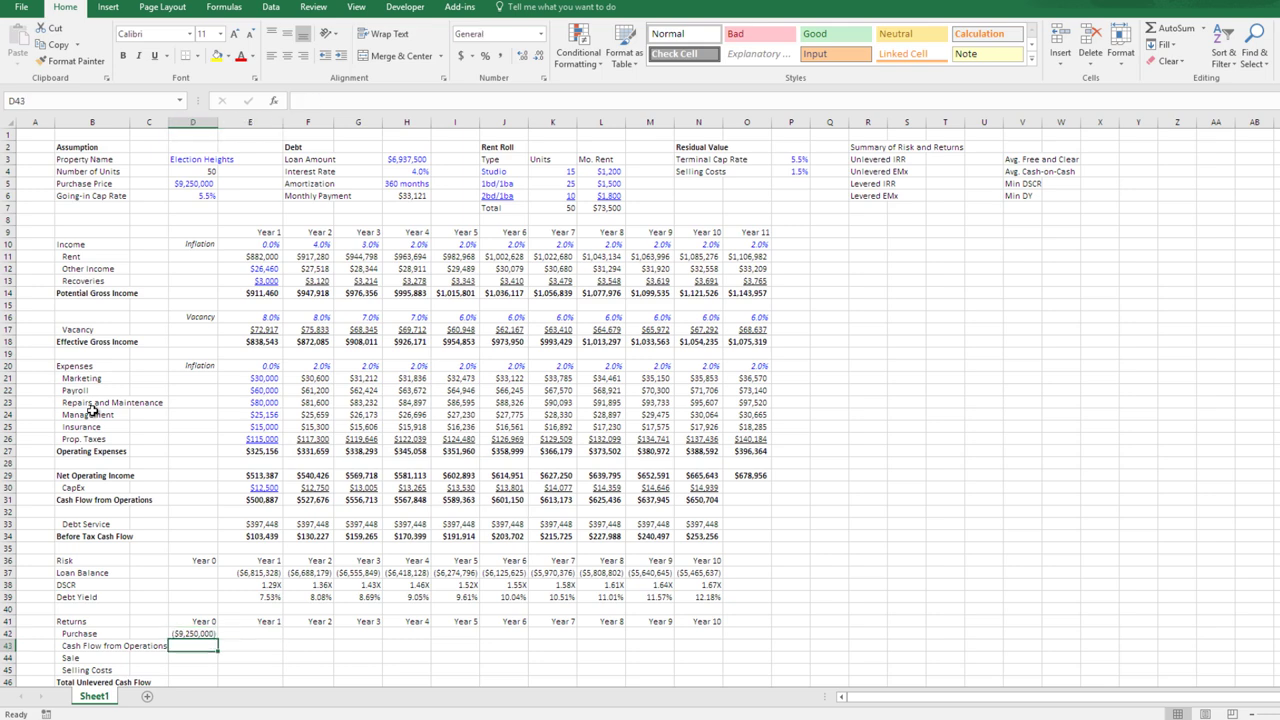
{"action": "key", "text": "Down"}
{"action": "key", "text": "Down"}
{"action": "key", "text": "Left"}
{"action": "key", "text": "Right"}
{"action": "key", "text": "Up"}
{"action": "key", "text": "Up"}
{"action": "key", "text": "Up"}
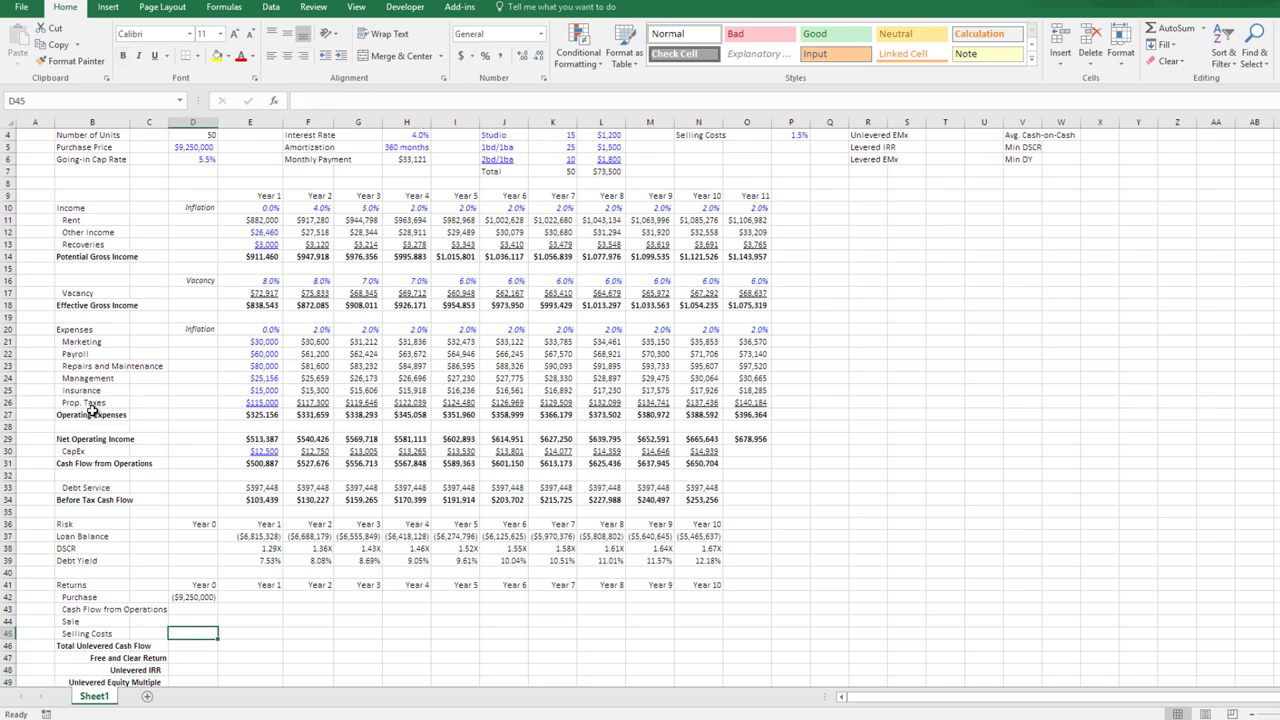
{"action": "key", "text": "Up"}
{"action": "key", "text": "Up"}
{"action": "key", "text": "Up"}
{"action": "key", "text": "Up"}
{"action": "key", "text": "Down"}
{"action": "key", "text": "Right"}
{"action": "key", "text": "Up"}
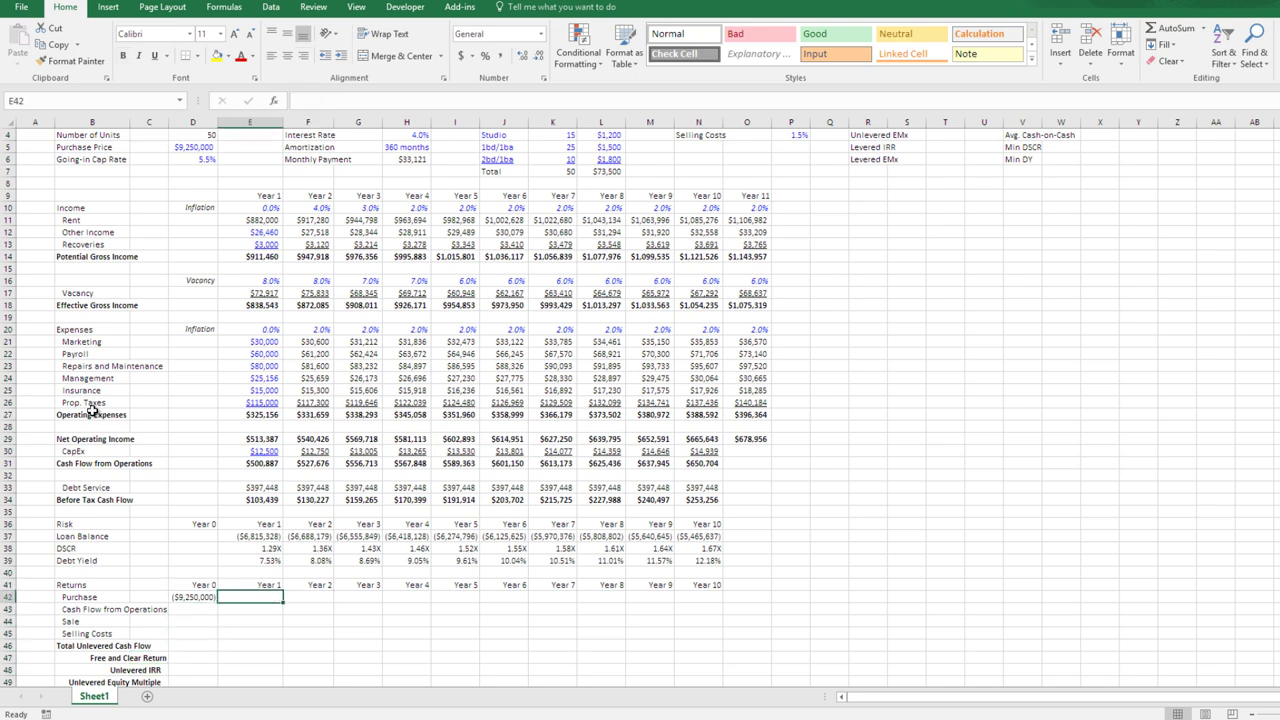
{"action": "key", "text": "Left"}
{"action": "key", "text": "Down"}
{"action": "key", "text": "Left"}
{"action": "key", "text": "Right"}
{"action": "key", "text": "Up"}
{"action": "key", "text": "Right"}
{"action": "key", "text": "Down"}
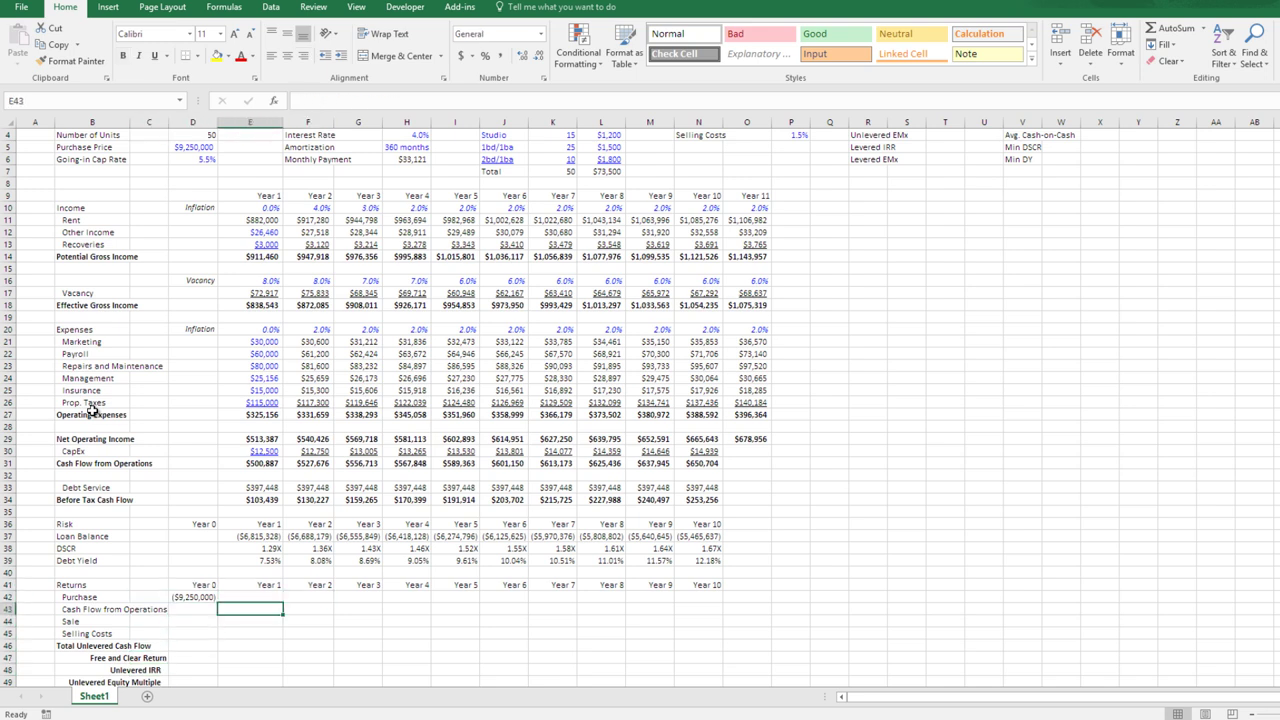
- Link the Year 1 cash flow from operations in E43 to the operating cash flow above with the formula =E31
{"action": "type", "text": "="}
{"action": "key", "text": "Up"}
{"action": "key", "text": "Up"}
{"action": "key", "text": "Up"}
{"action": "key", "text": "Up"}
{"action": "key", "text": "Up"}
{"action": "key", "text": "Up"}
{"action": "key", "text": "Up"}
{"action": "key", "text": "Up"}
{"action": "key", "text": "Up"}
{"action": "key", "text": "Up"}
{"action": "key", "text": "Up"}
{"action": "key", "text": "Up"}
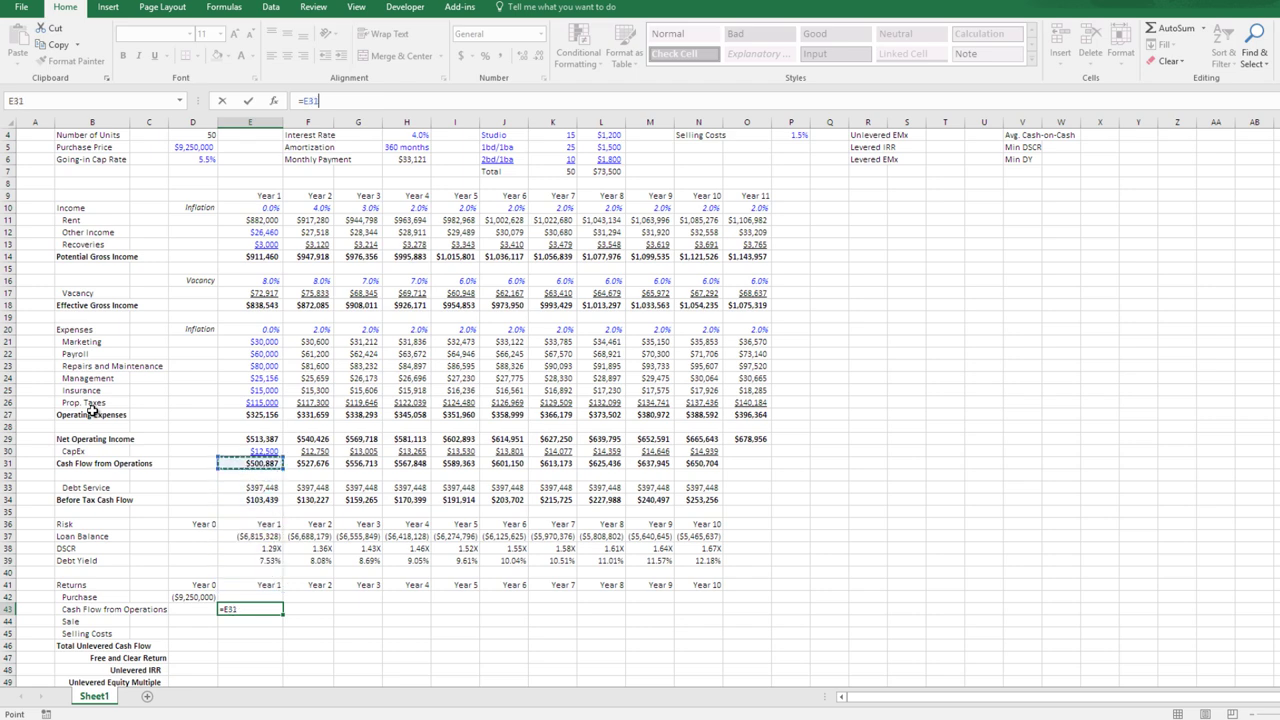
{"action": "key", "text": "ctrl+Return"}
- Copy the Year 1 cash flow from operations formula in E43 across Years 2 to 10, F43:N43
{"action": "key", "text": "ctrl+c"}
{"action": "key", "text": "Right"}
{"action": "key", "text": "shift+Right"}
{"action": "key", "text": "shift+Right"}
{"action": "key", "text": "shift+Right"}
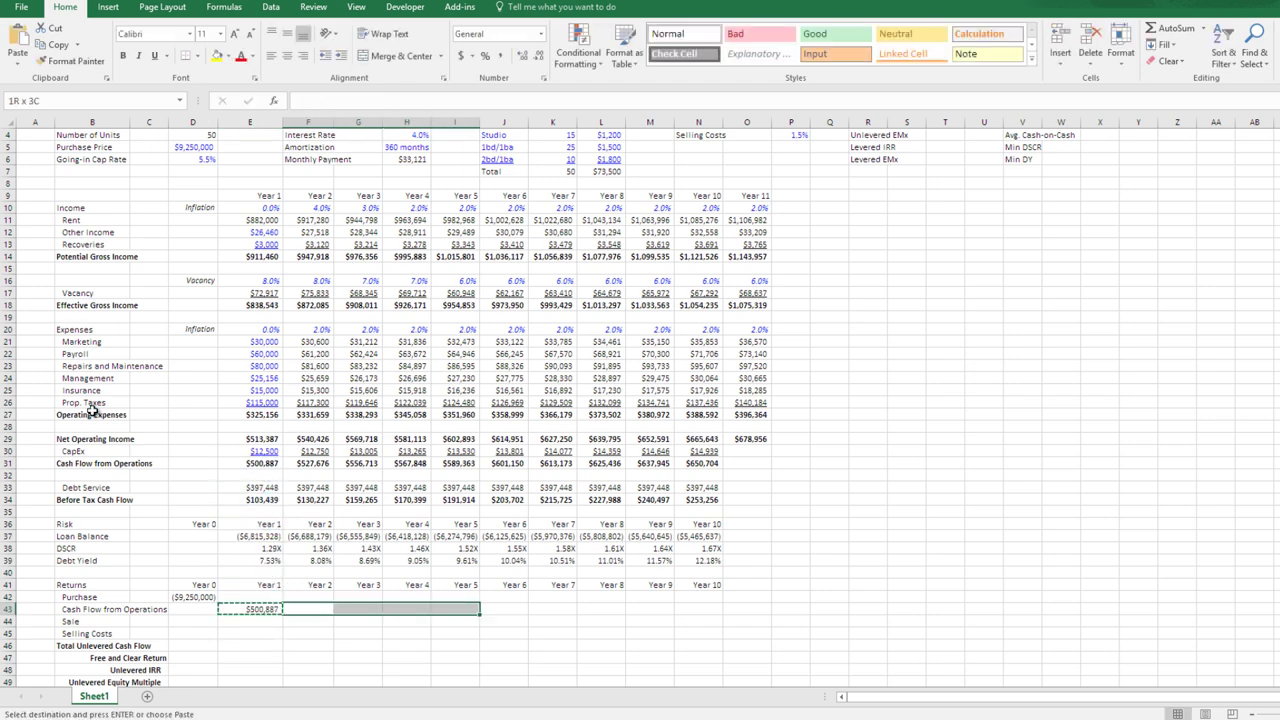
{"action": "key", "text": "shift+Right"}
{"action": "key", "text": "shift+Right"}
{"action": "key", "text": "shift+Right"}
{"action": "key", "text": "shift+Right"}
{"action": "key", "text": "shift+Right"}
{"action": "key", "text": "ctrl+v"}
- Enter the Year 10 sale value in N44 as Year 11 NOI over the cap rate, =O29/Terminal_Cap_Rate, and widen column N slightly
{"action": "key", "text": "Left"}
{"action": "key", "text": "Down"}
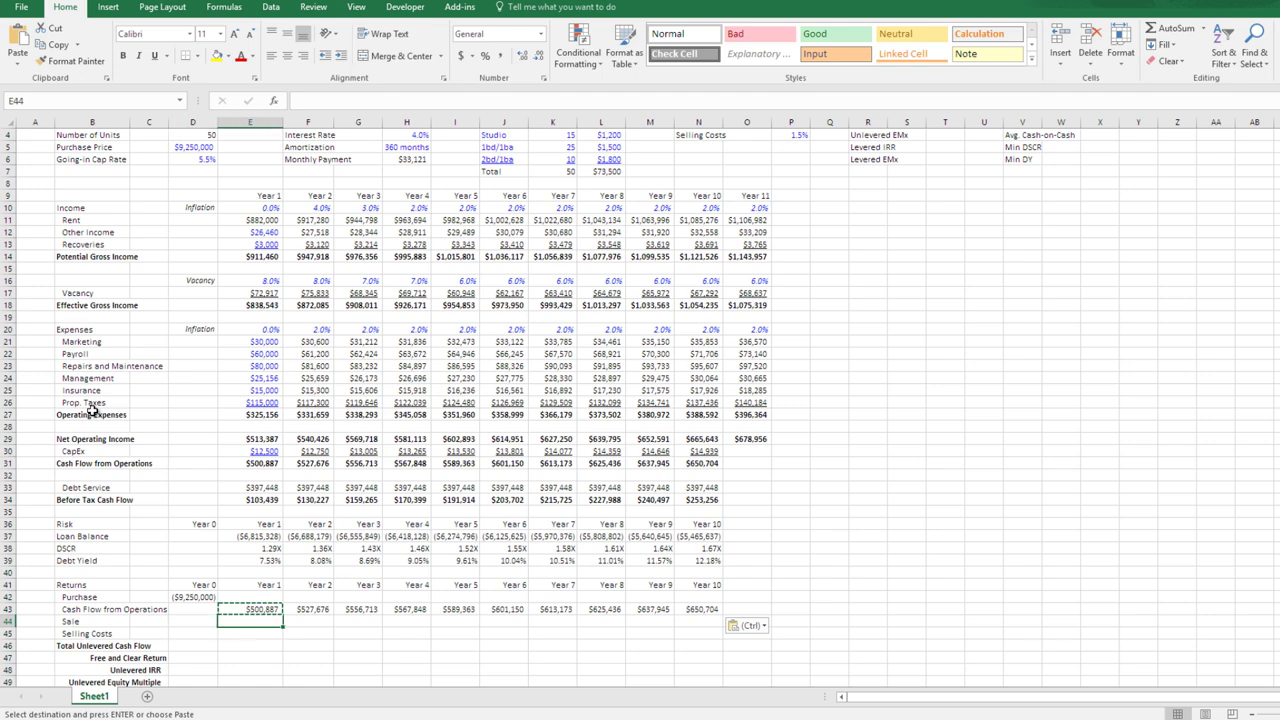
{"action": "key", "text": "Right"}
{"action": "key", "text": "Right"}
{"action": "key", "text": "Right"}
{"action": "key", "text": "Right"}
{"action": "key", "text": "Right"}
{"action": "key", "text": "Right"}
{"action": "key", "text": "Right"}
{"action": "key", "text": "Right"}
{"action": "key", "text": "Right"}
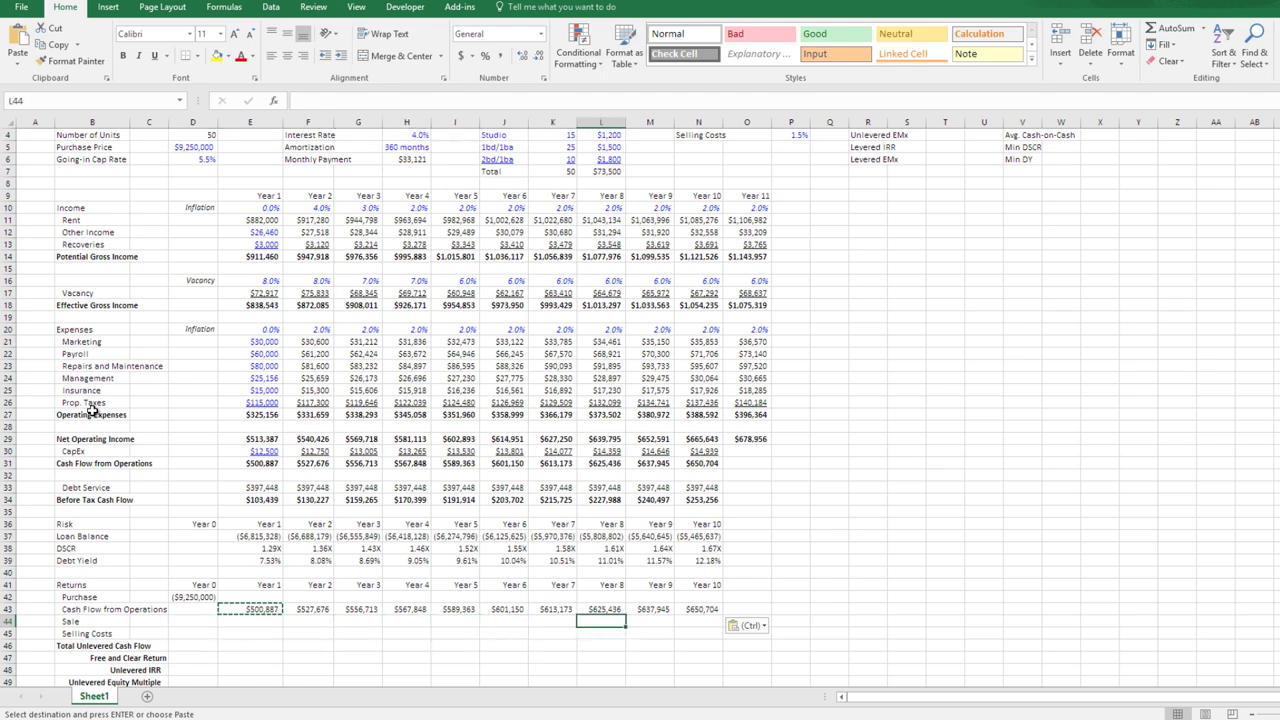
{"action": "key", "text": "Escape"}
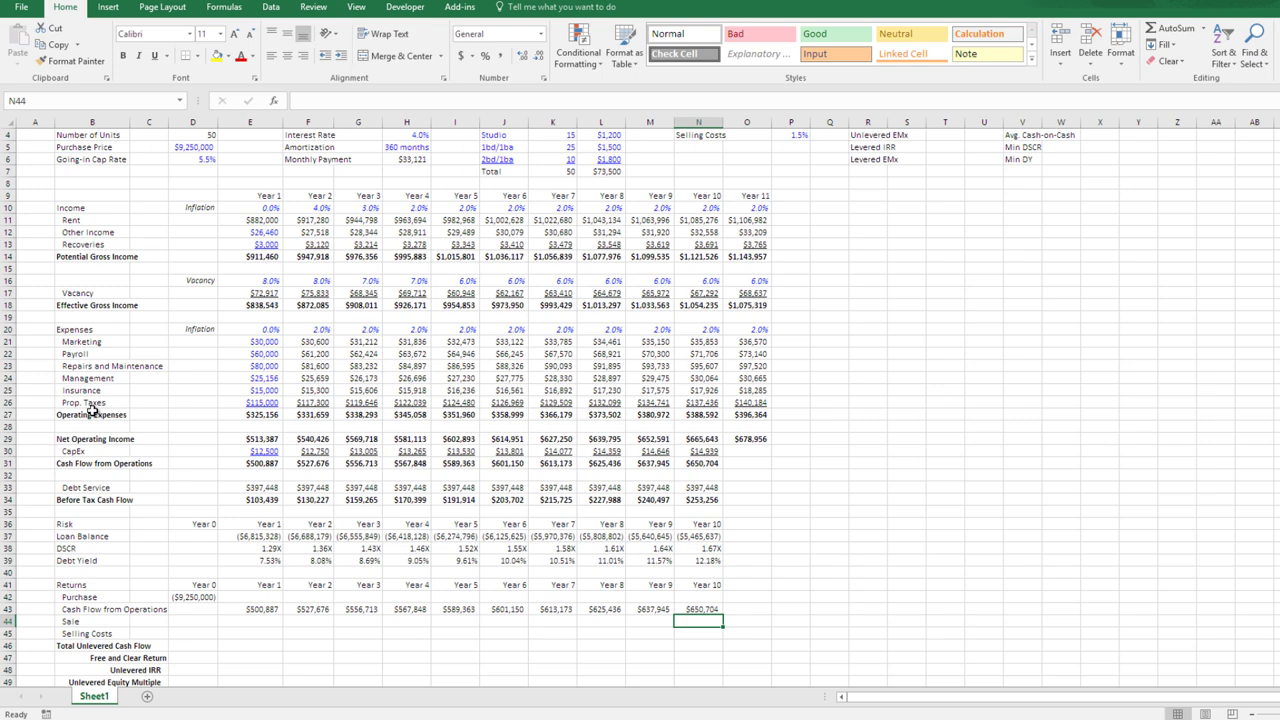
{"action": "type", "text": "="}
{"action": "key", "text": "Up"}
{"action": "key", "text": "Up"}
{"action": "key", "text": "Up"}
{"action": "key", "text": "Up"}
{"action": "key", "text": "Up"}
{"action": "key", "text": "Up"}
{"action": "key", "text": "Up"}
{"action": "key", "text": "Up"}
{"action": "key", "text": "Up"}
{"action": "key", "text": "Up"}
{"action": "key", "text": "Up"}
{"action": "key", "text": "Up"}
{"action": "key", "text": "Up"}
{"action": "key", "text": "Up"}
{"action": "key", "text": "Up"}
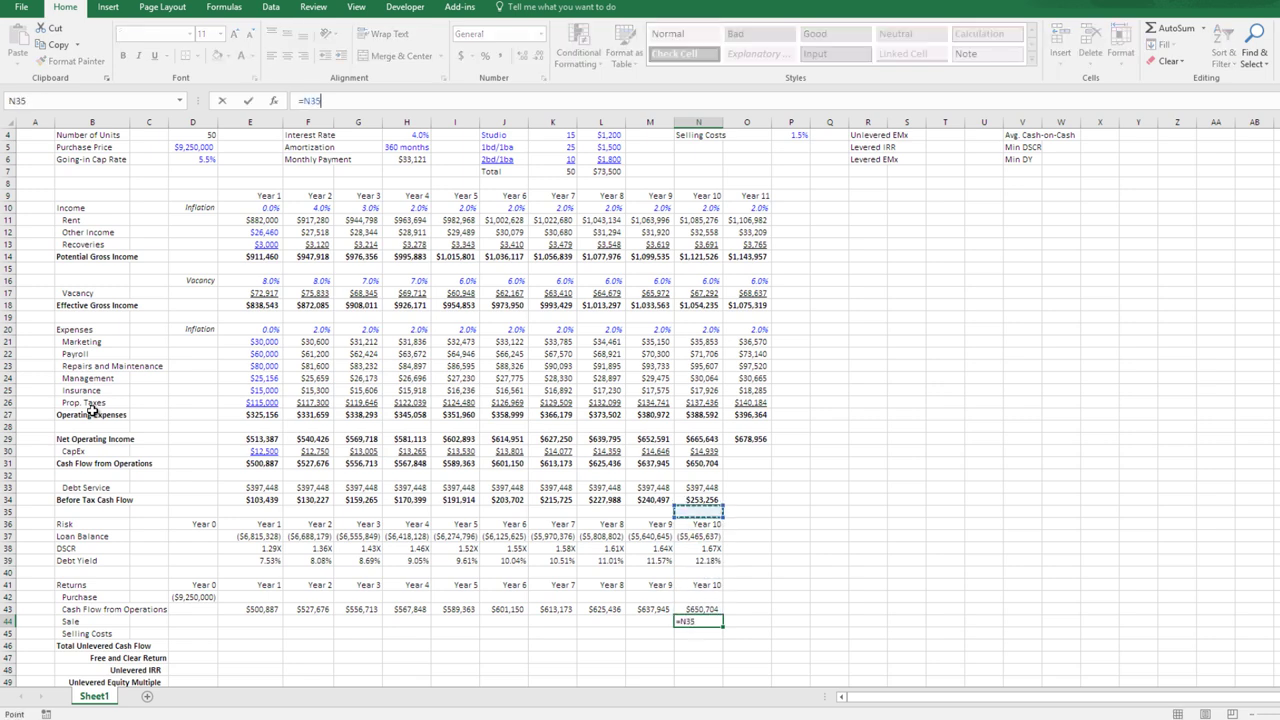
{"action": "key", "text": "Right"}
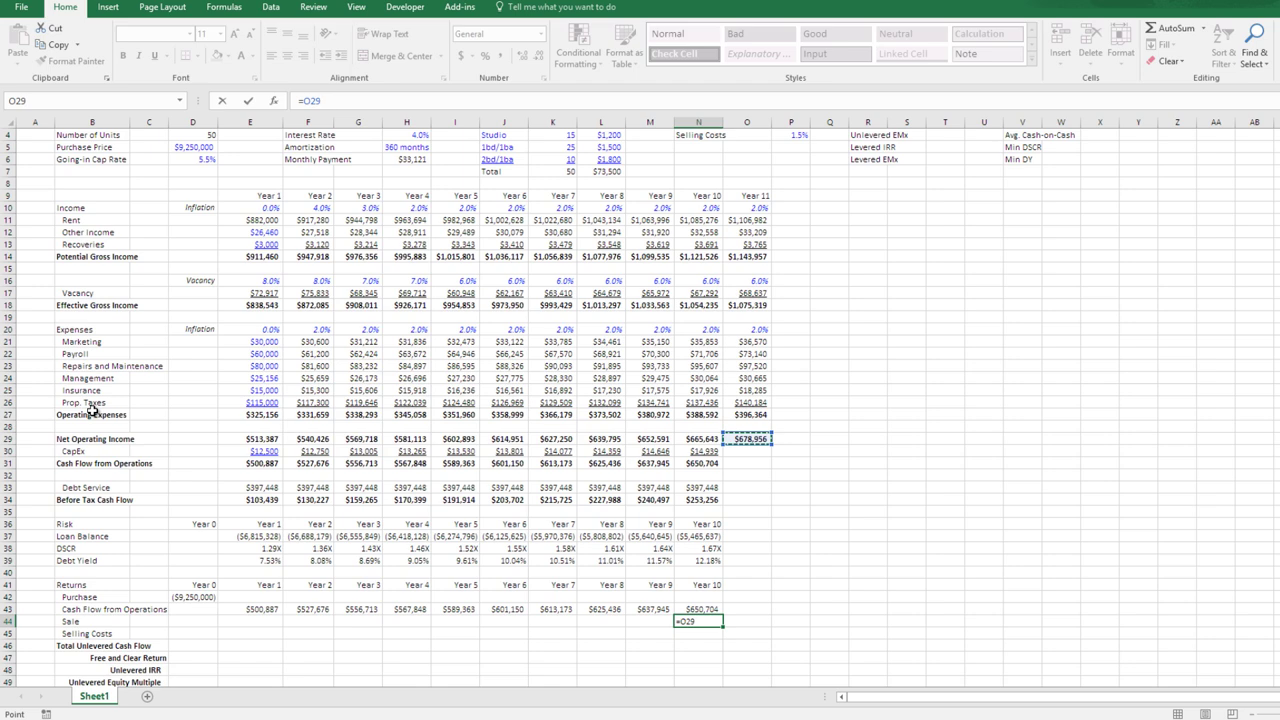
{"action": "type", "text": "/"}
{"action": "key", "text": "Up"}
{"action": "key", "text": "Up"}
{"action": "key", "text": "Up"}
{"action": "key", "text": "Up"}
{"action": "key", "text": "Up"}
{"action": "key", "text": "Up"}
{"action": "key", "text": "Up"}
{"action": "key", "text": "Up"}
{"action": "key", "text": "Up"}
{"action": "key", "text": "Up"}
{"action": "key", "text": "Up"}
{"action": "key", "text": "Up"}
{"action": "key", "text": "Up"}
{"action": "key", "text": "Up"}
{"action": "key", "text": "Up"}
{"action": "key", "text": "Up"}
{"action": "key", "text": "Up"}
{"action": "key", "text": "Up"}
{"action": "key", "text": "Up"}
{"action": "key", "text": "Up"}
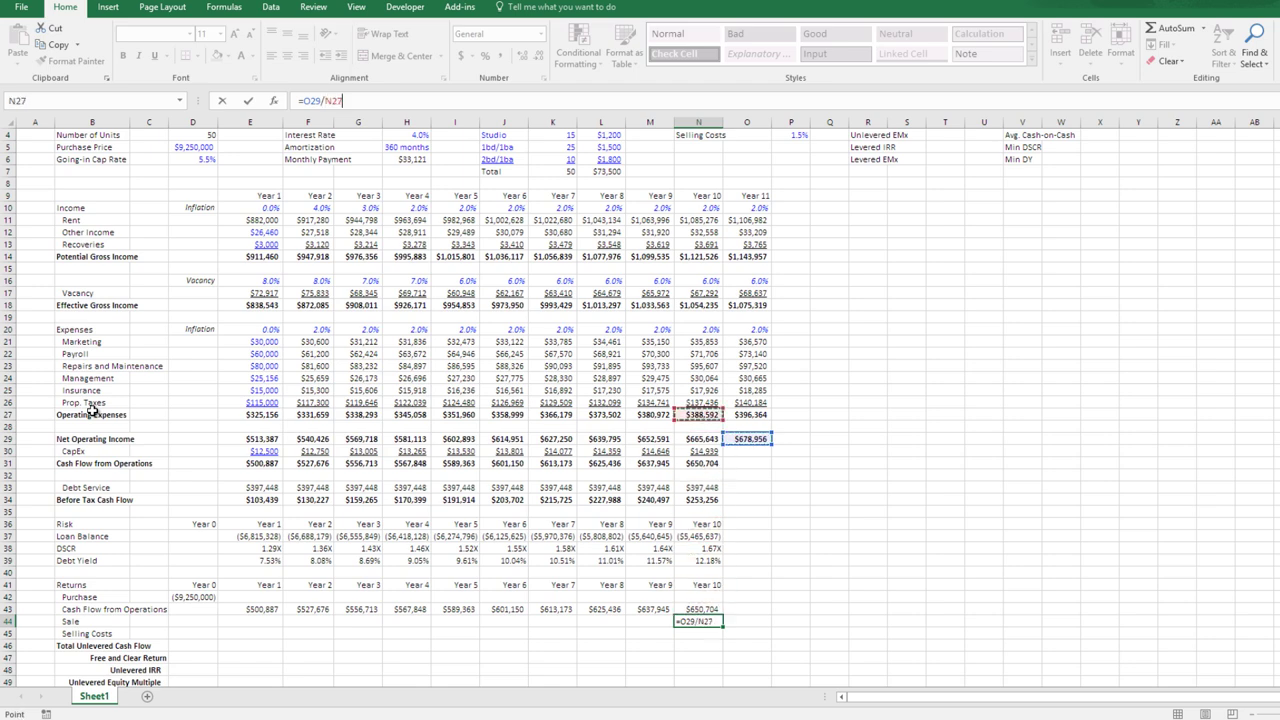
{"action": "key", "text": "Up"}
{"action": "key", "text": "Up"}
{"action": "key", "text": "Up"}
{"action": "key", "text": "Up"}
{"action": "key", "text": "Up"}
{"action": "key", "text": "Up"}
{"action": "key", "text": "Up"}
{"action": "key", "text": "Up"}
{"action": "key", "text": "Up"}
{"action": "key", "text": "Up"}
{"action": "key", "text": "Up"}
{"action": "key", "text": "Up"}
{"action": "key", "text": "Up"}
{"action": "key", "text": "Right"}
{"action": "key", "text": "Right"}
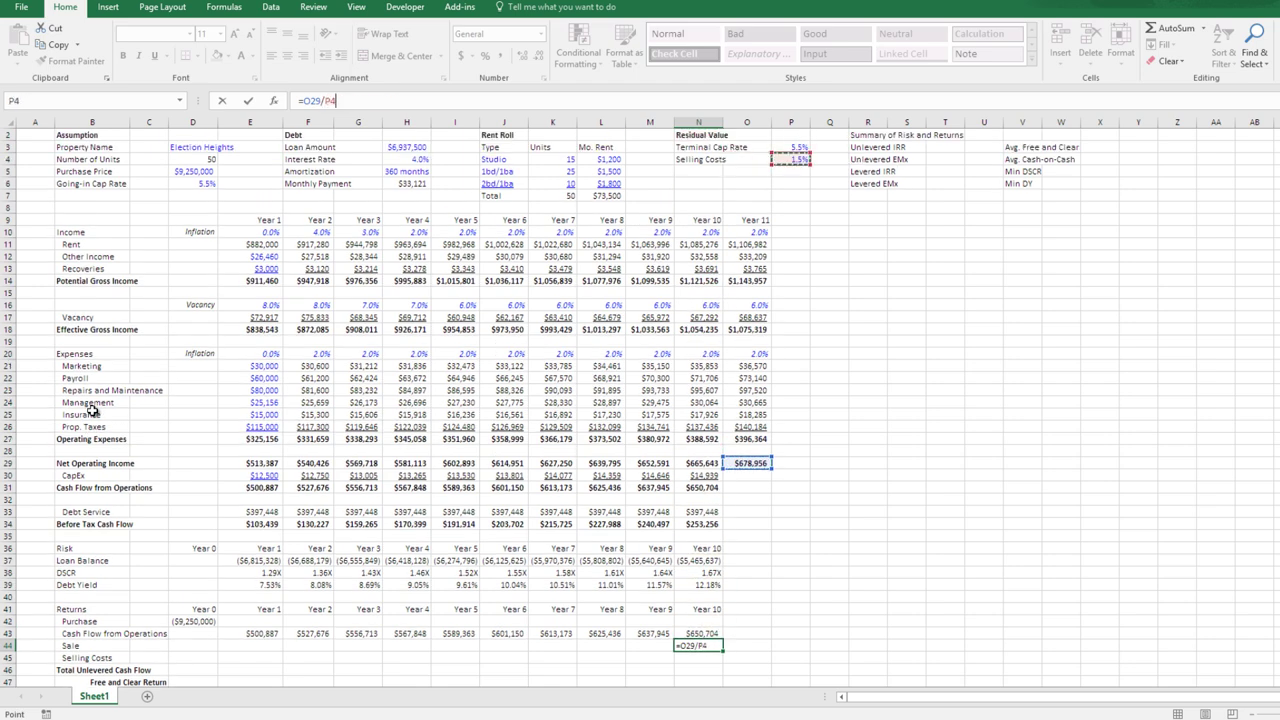
{"action": "key", "text": "Return"}
{"action": "key", "text": "Up"}
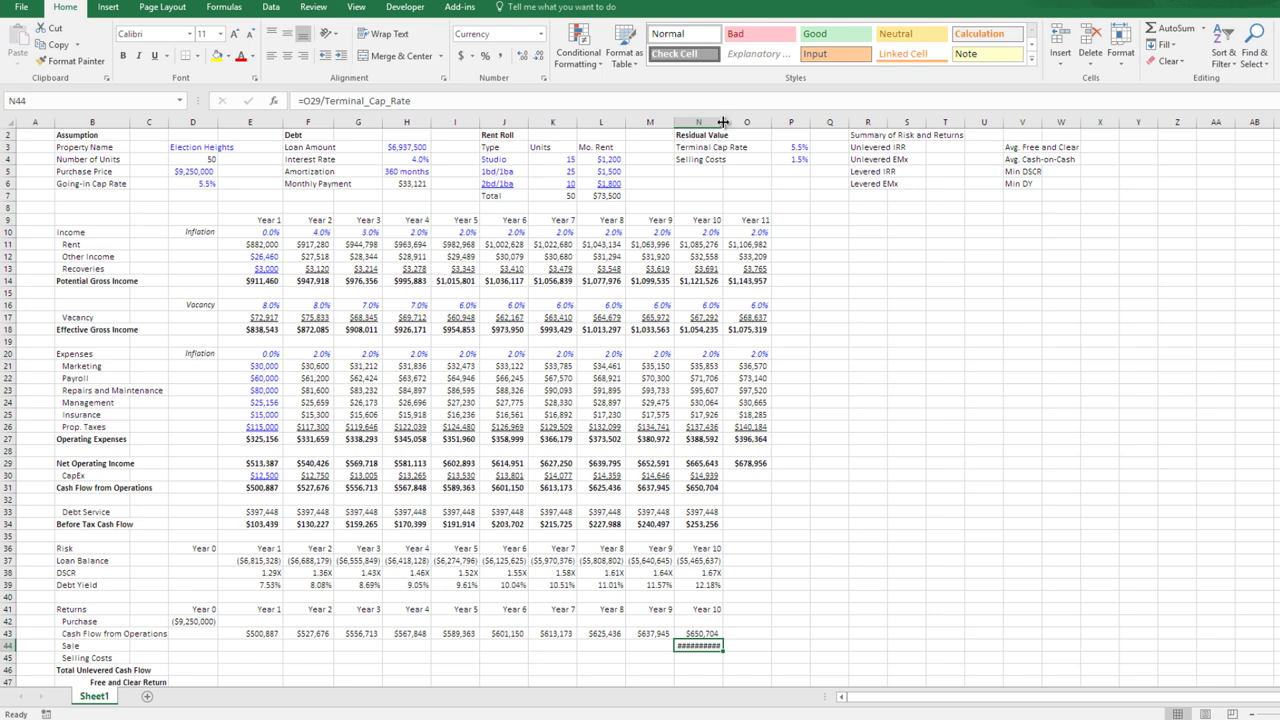
{"action": "left_click_drag", "start_coordinate": [722, 121], "coordinate": [726, 121]}
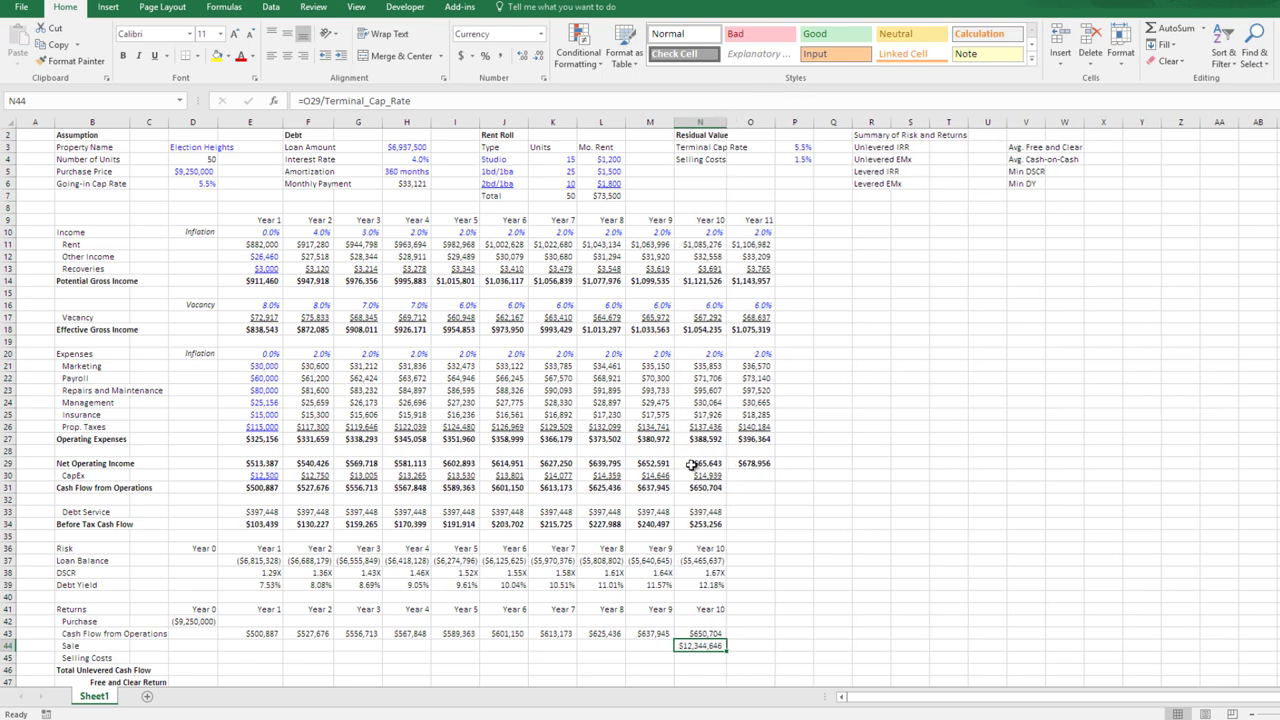
- Review the Purchase, Cash Flow from Operations, Sale and Selling Costs rows of the Returns section across the years
{"action": "key", "text": "Up"}
{"action": "key", "text": "Left"}
{"action": "key", "text": "Left"}
{"action": "key", "text": "Left"}
{"action": "key", "text": "Left"}
{"action": "key", "text": "Left"}
{"action": "key", "text": "Left"}
{"action": "key", "text": "Left"}
{"action": "key", "text": "Up"}
{"action": "key", "text": "Left"}
{"action": "key", "text": "Left"}
{"action": "key", "text": "Left"}
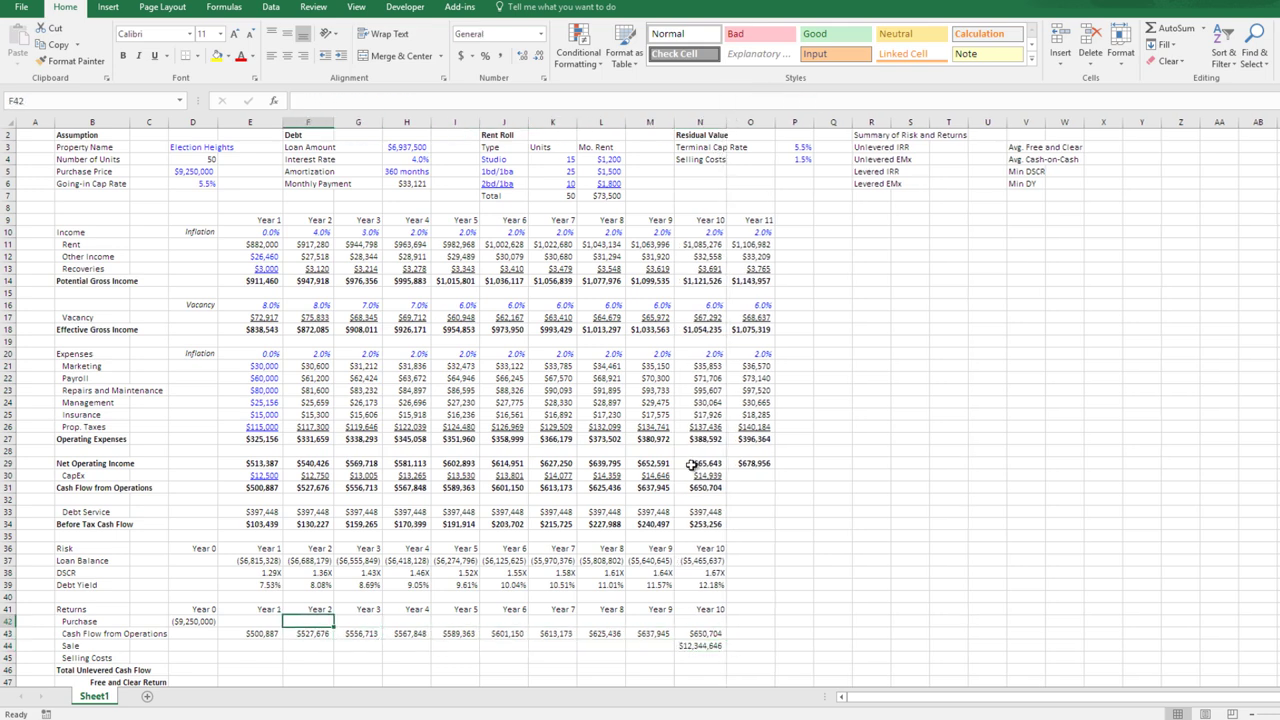
{"action": "key", "text": "Right"}
{"action": "key", "text": "Right"}
{"action": "key", "text": "Right"}
{"action": "key", "text": "Right"}
{"action": "key", "text": "Down"}
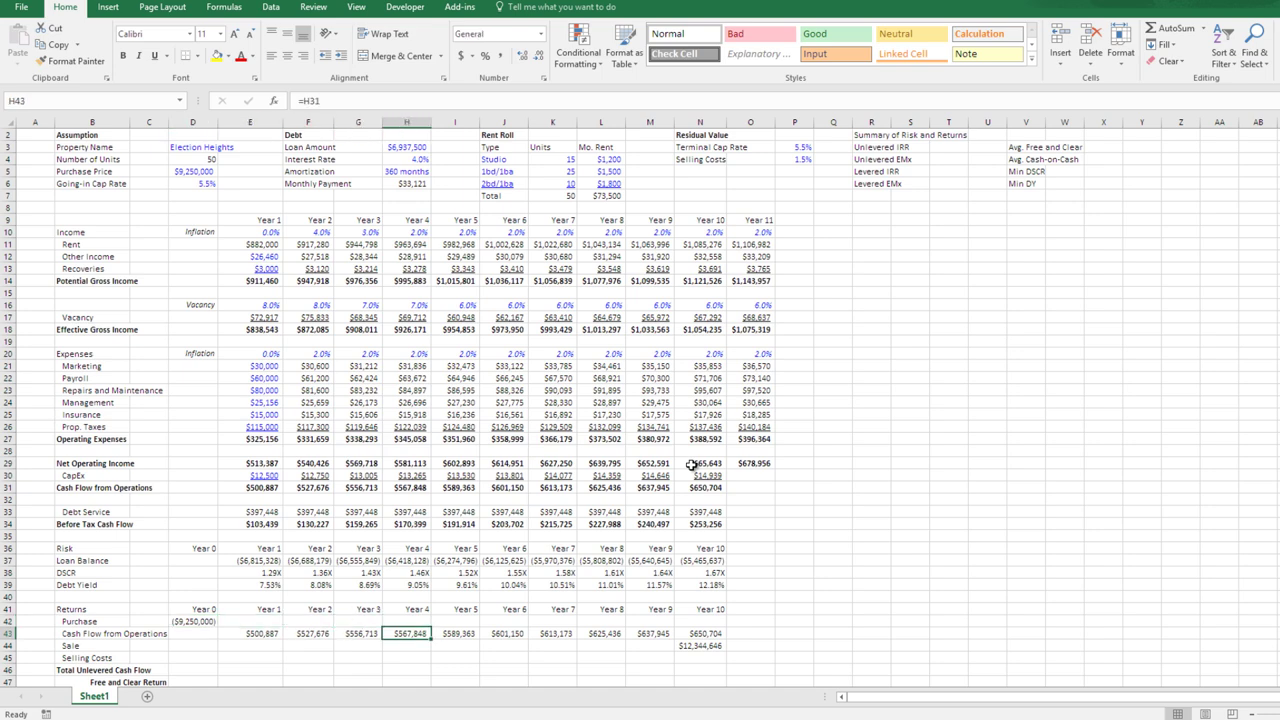
{"action": "key", "text": "Right"}
{"action": "key", "text": "Right"}
{"action": "key", "text": "Right"}
{"action": "key", "text": "Right"}
{"action": "key", "text": "Right"}
{"action": "key", "text": "Right"}
{"action": "key", "text": "Left"}
{"action": "key", "text": "Left"}
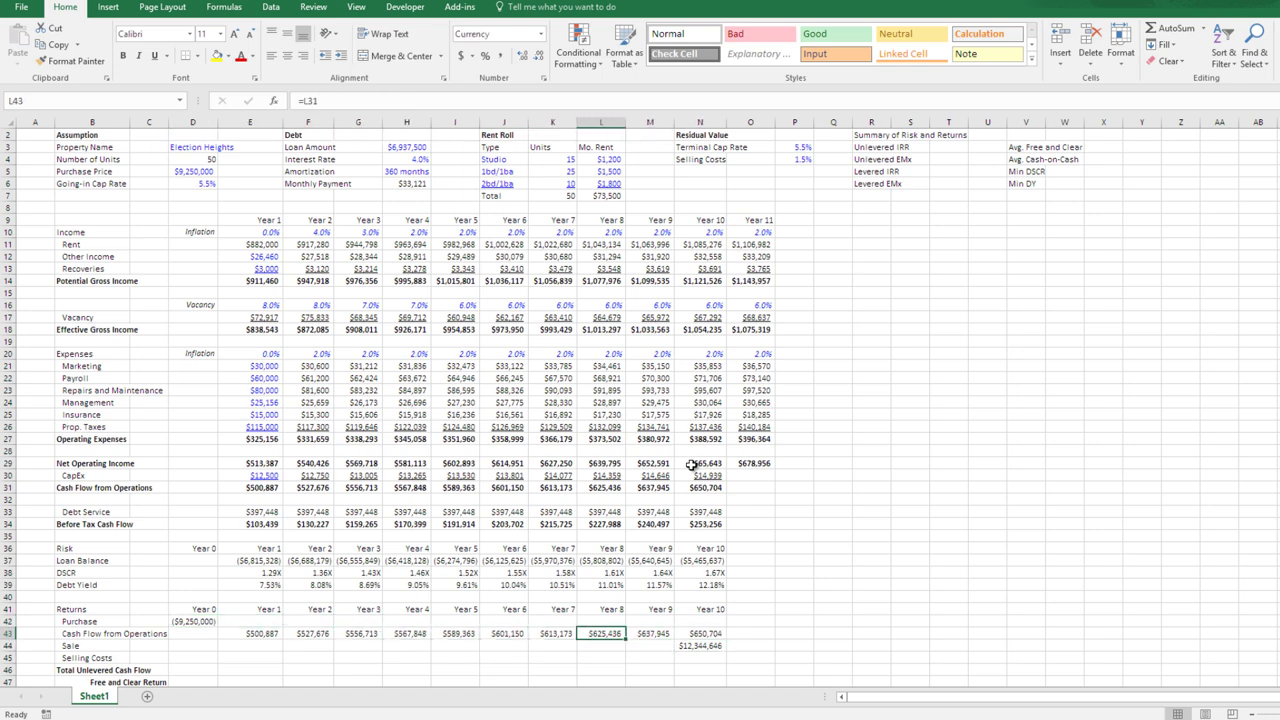
{"action": "key", "text": "Left"}
{"action": "key", "text": "Right"}
{"action": "key", "text": "Right"}
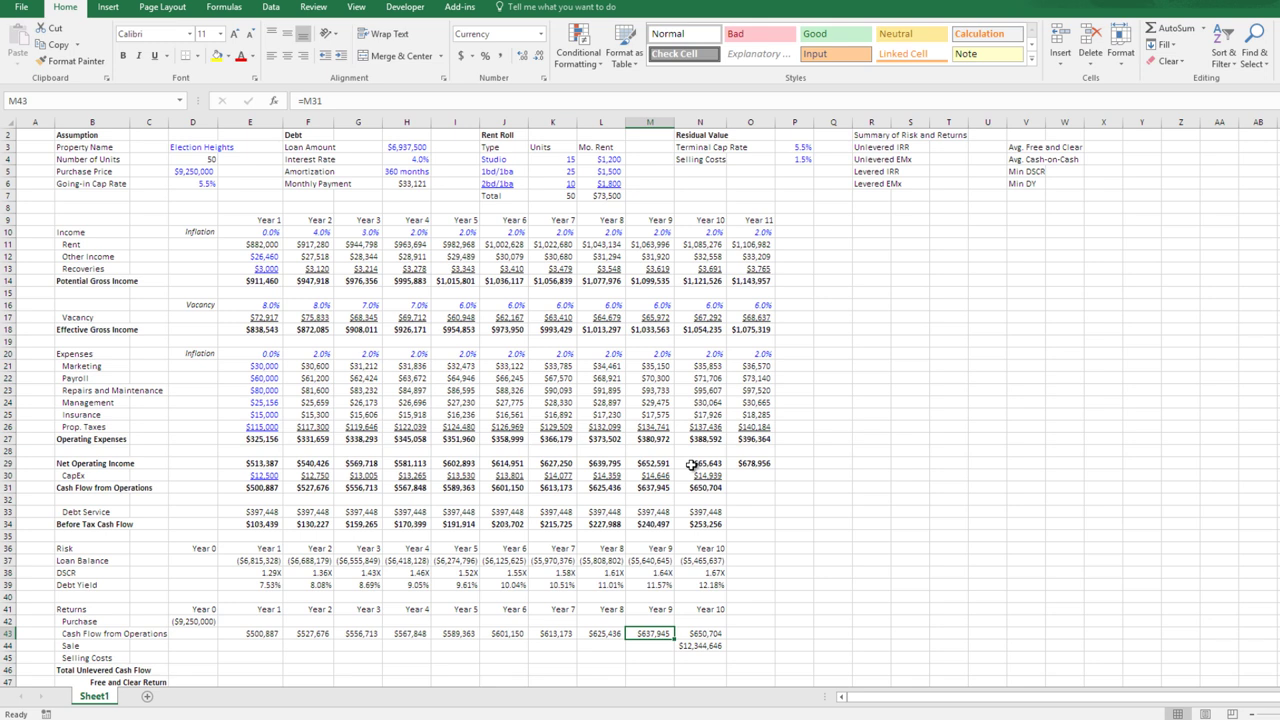
{"action": "key", "text": "Down"}
{"action": "key", "text": "Right"}
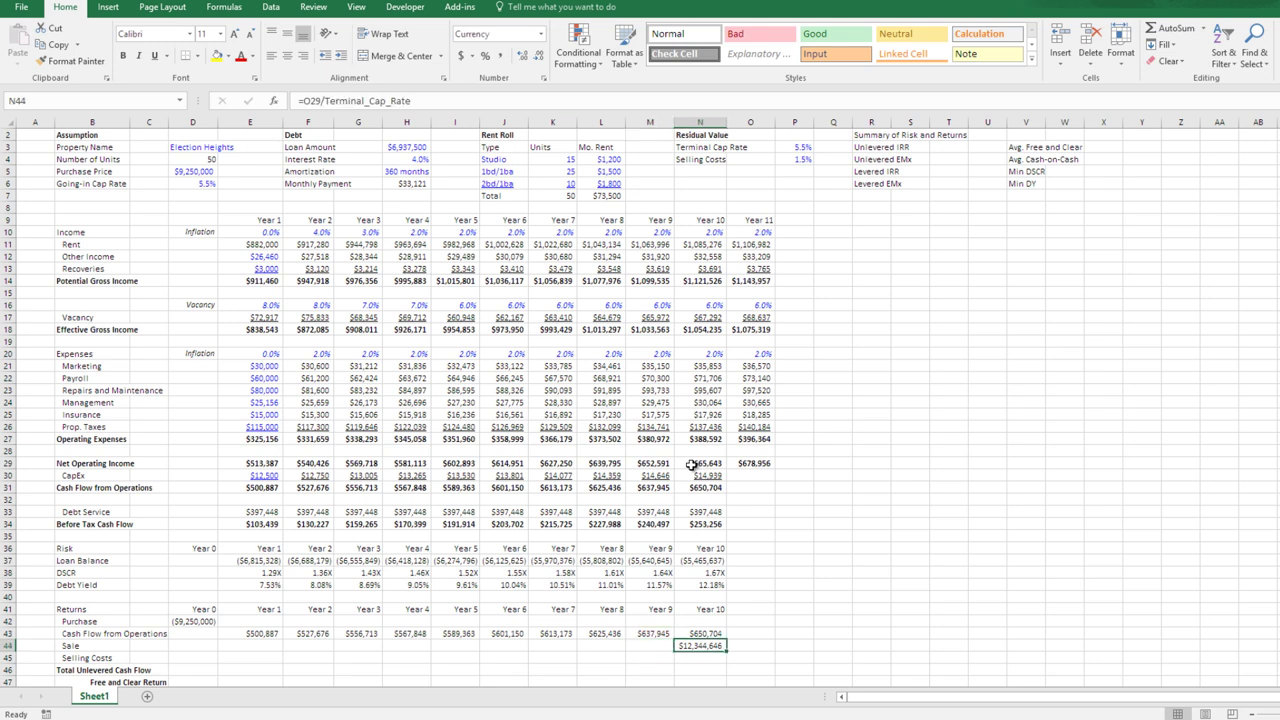
{"action": "key", "text": "Left"}
{"action": "key", "text": "Down"}
{"action": "key", "text": "Left"}
{"action": "key", "text": "Left"}
{"action": "key", "text": "Left"}
{"action": "key", "text": "Left"}
{"action": "key", "text": "Left"}
{"action": "key", "text": "Left"}
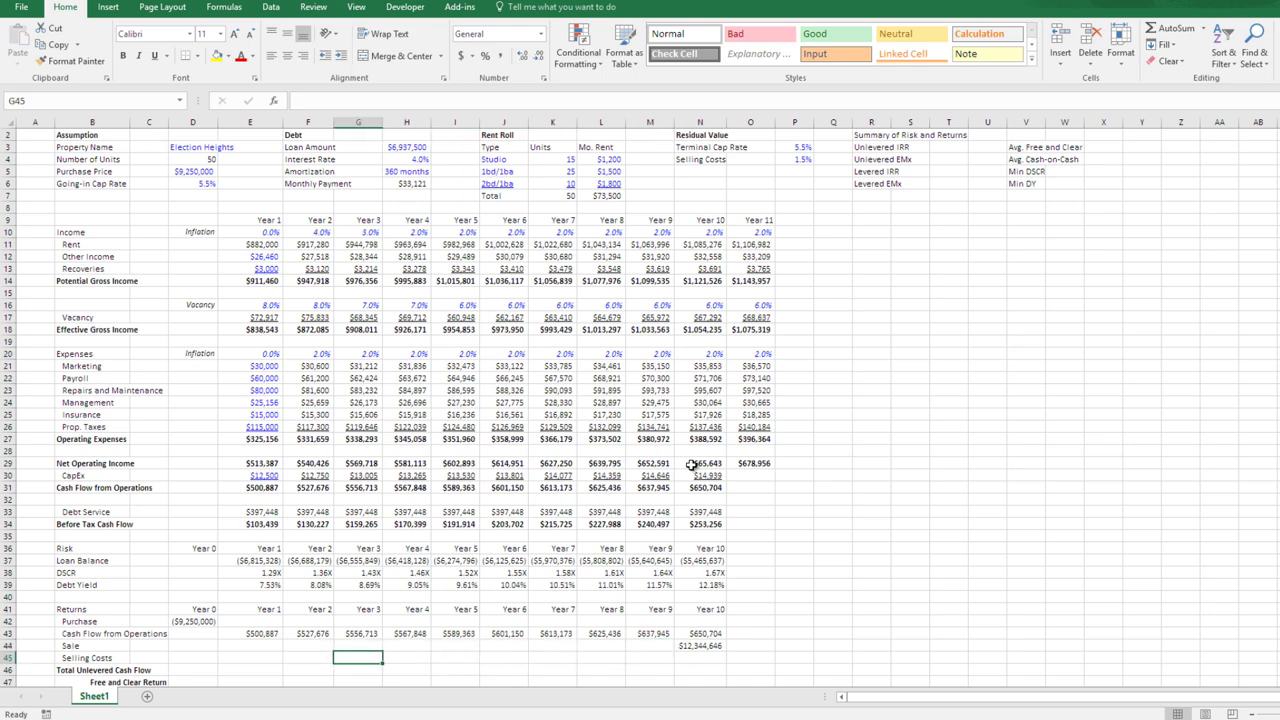
- Calculate the Year 10 selling costs in N45 as the sale value times the selling cost rate with the formula =N44*P4
{"action": "key", "text": "Right"}
{"action": "key", "text": "Right"}
{"action": "key", "text": "Right"}
{"action": "key", "text": "Right"}
{"action": "key", "text": "Right"}
{"action": "key", "text": "Right"}
{"action": "key", "text": "Right"}
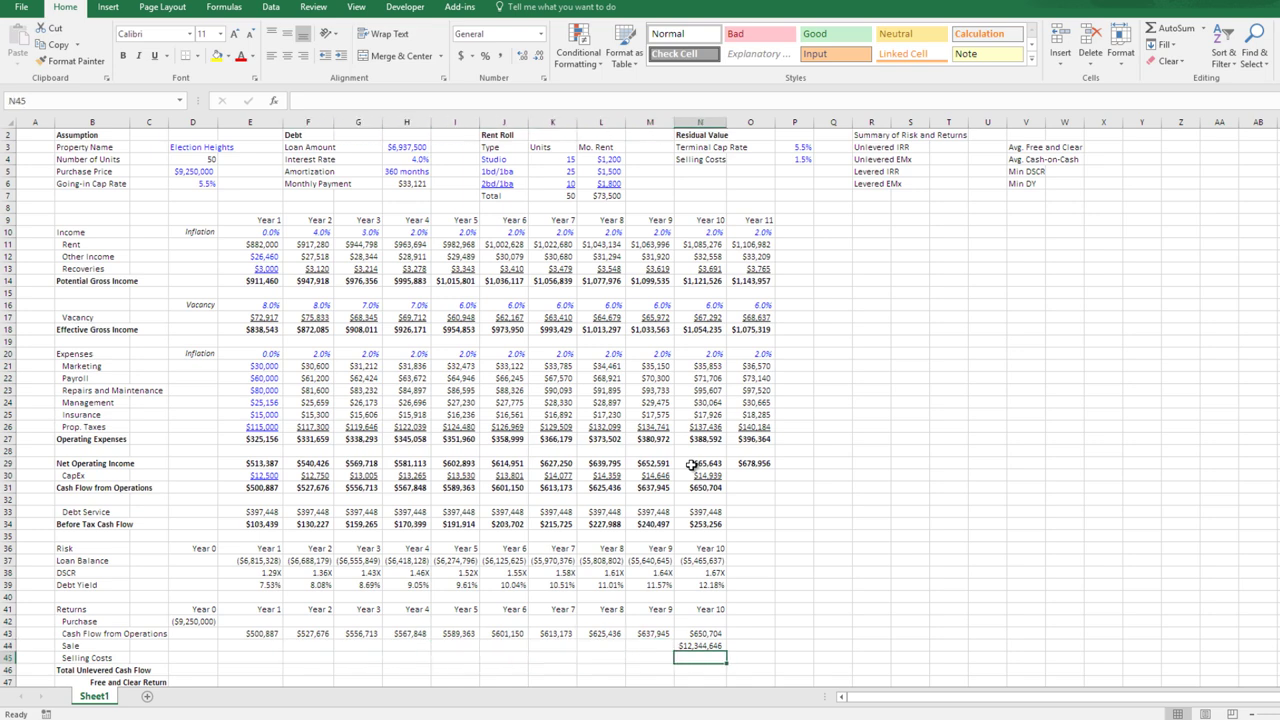
{"action": "type", "text": "="}
{"action": "key", "text": "Up"}
{"action": "type", "text": "*"}
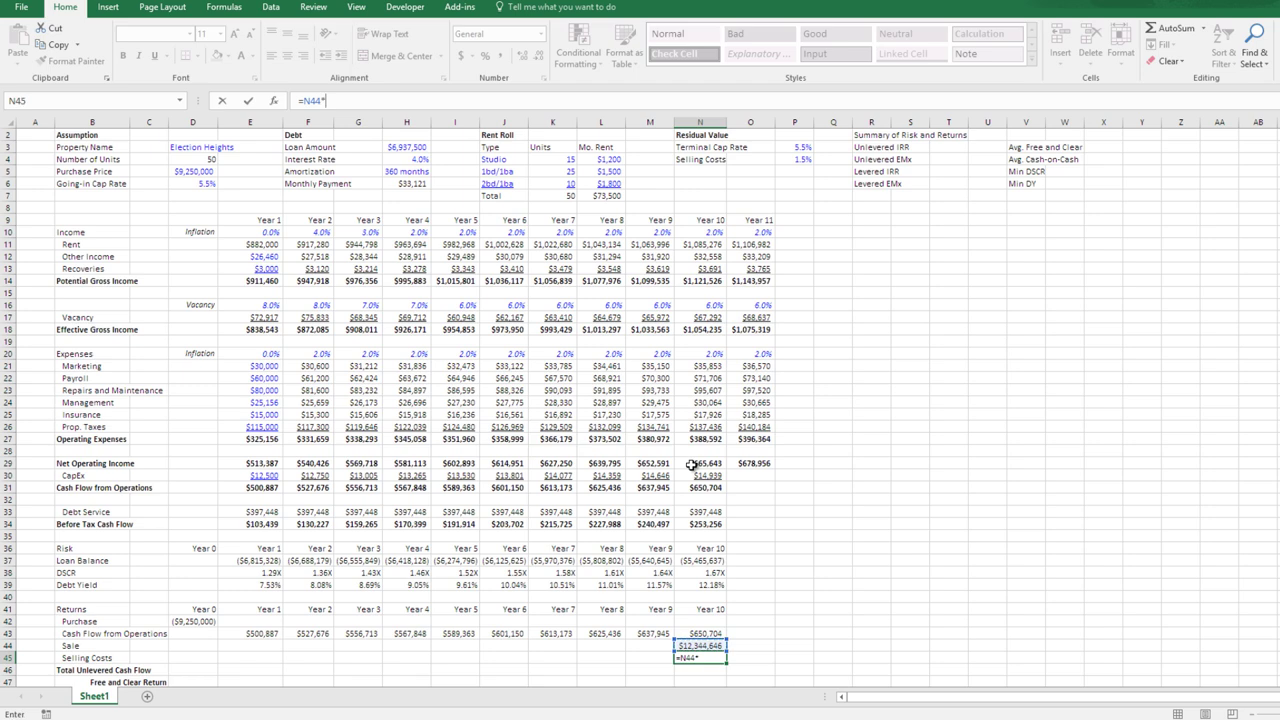
{"action": "key", "text": "Right"}
{"action": "key", "text": "ctrl+Up"}
{"action": "key", "text": "ctrl+Up"}
{"action": "key", "text": "ctrl+Up"}
{"action": "key", "text": "ctrl+Up"}
{"action": "key", "text": "ctrl+Up"}
{"action": "key", "text": "ctrl+Up"}
{"action": "key", "text": "ctrl+Up"}
{"action": "key", "text": "ctrl+Up"}
{"action": "key", "text": "Right"}
{"action": "key", "text": "Down"}
{"action": "key", "text": "Down"}
{"action": "key", "text": "Down"}
{"action": "key", "text": "Down"}
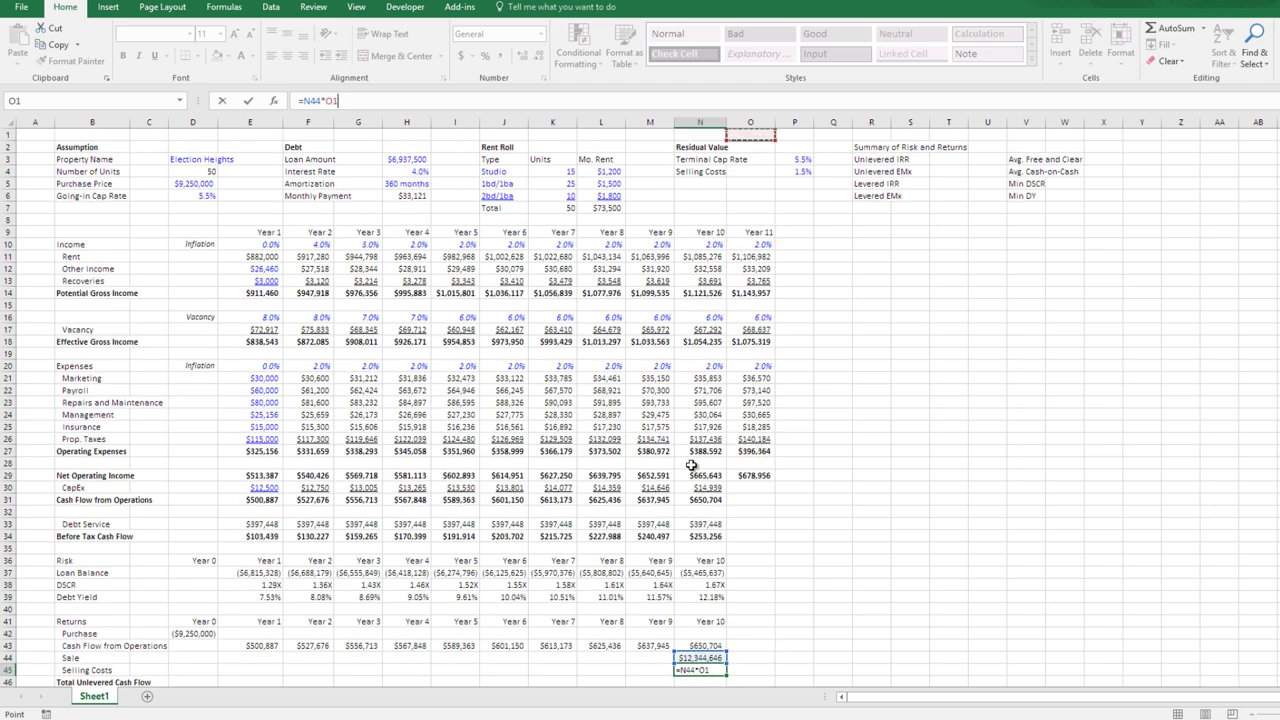
{"action": "key", "text": "Return"}
{"action": "key", "text": "Up"}
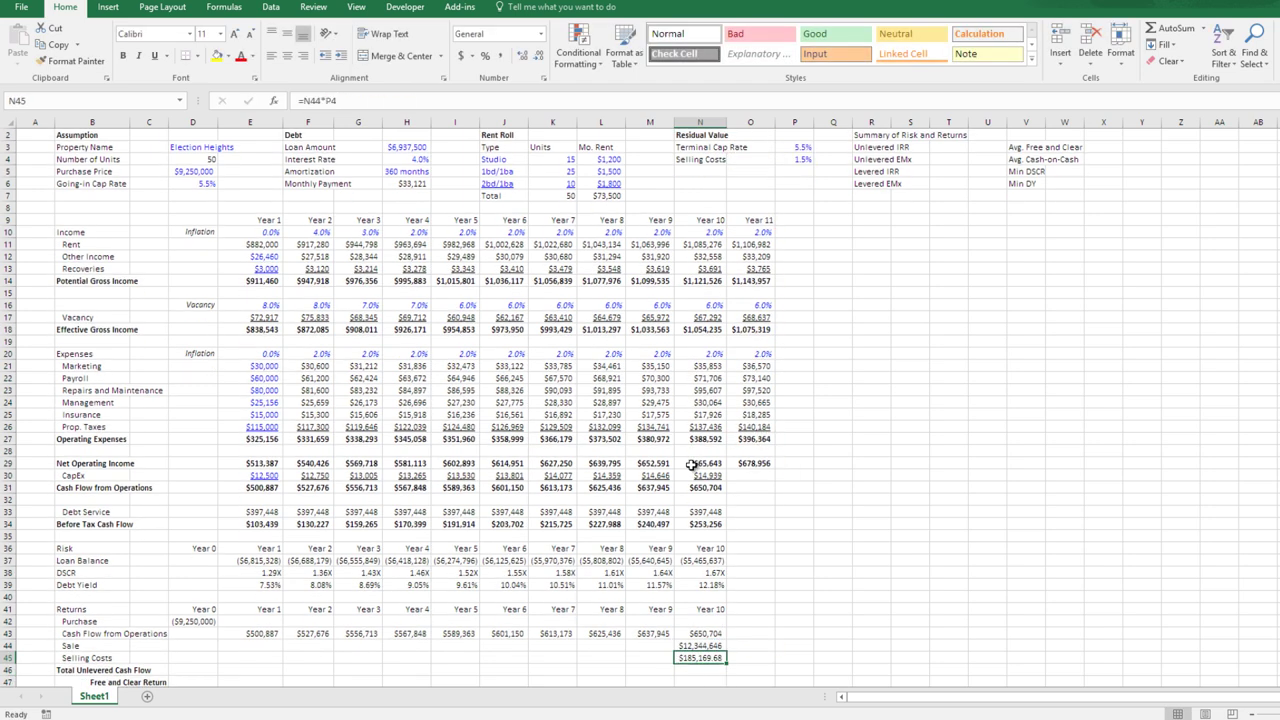
- Remove the decimals from the Year 10 selling costs in N45
{"action": "key", "text": "alt+h"}
{"action": "key", "text": "9"}
{"action": "key", "text": "alt+h"}
{"action": "key", "text": "9"}
{"action": "key", "text": "Return"}
{"action": "key", "text": "Down"}
{"action": "key", "text": "Down"}
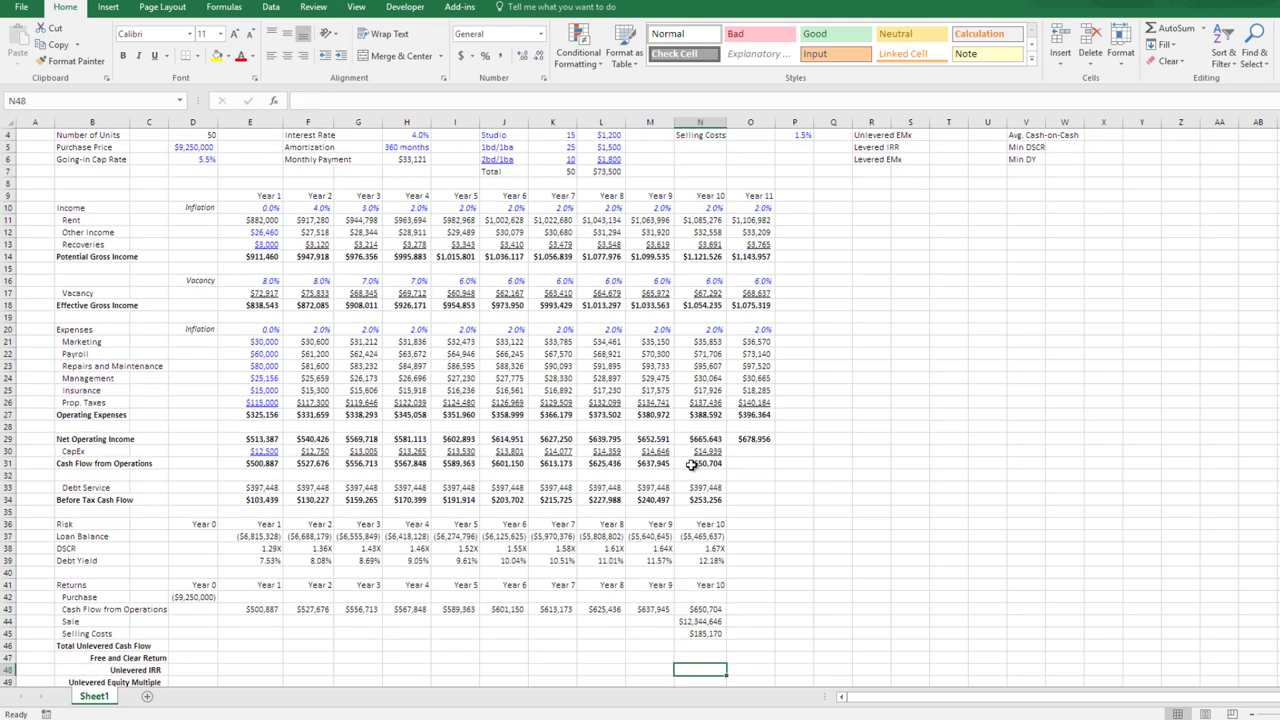
- Review the Selling Costs and Total Unlevered Cash Flow rows of the Returns section across the years
{"action": "key", "text": "Up"}
{"action": "key", "text": "Up"}
{"action": "key", "text": "Up"}
{"action": "key", "text": "Left"}
{"action": "key", "text": "Left"}
{"action": "key", "text": "Left"}
{"action": "key", "text": "Left"}
{"action": "key", "text": "Left"}
{"action": "key", "text": "Left"}
{"action": "key", "text": "Right"}
{"action": "key", "text": "Right"}
{"action": "key", "text": "Right"}
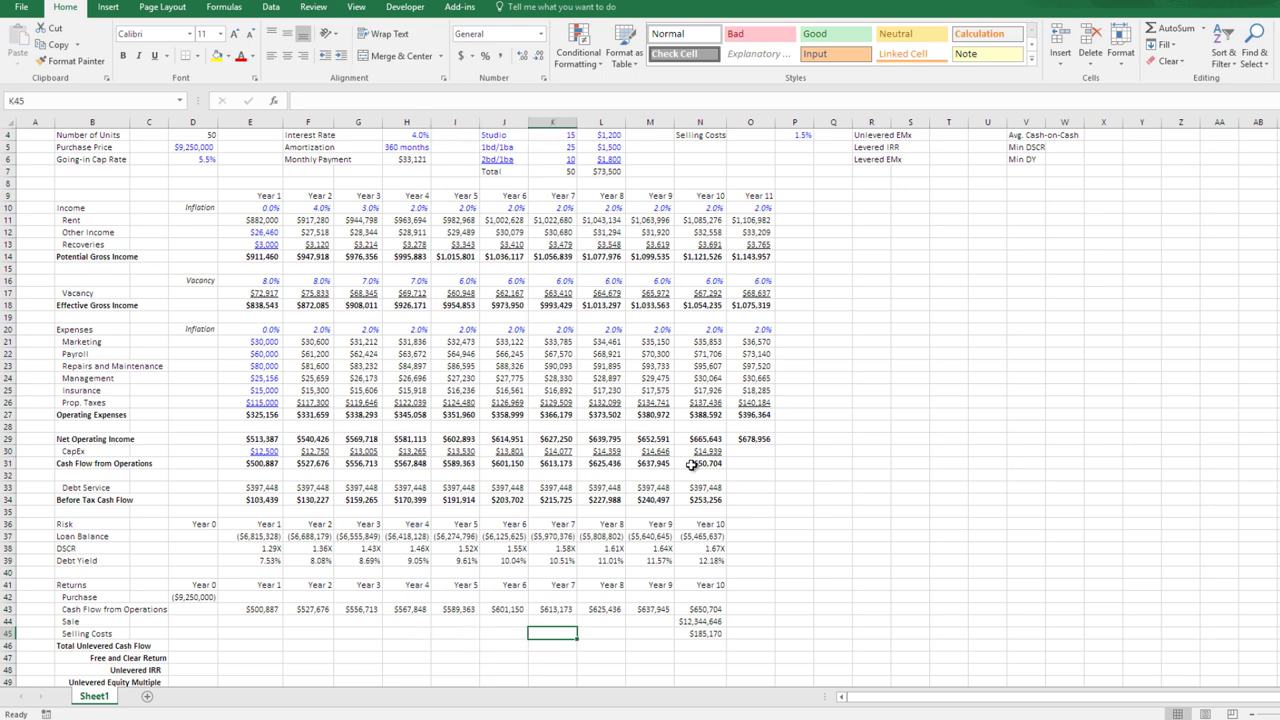
{"action": "key", "text": "Right"}
{"action": "key", "text": "Right"}
{"action": "key", "text": "Left"}
{"action": "key", "text": "Left"}
{"action": "key", "text": "Left"}
{"action": "key", "text": "Left"}
{"action": "key", "text": "Left"}
{"action": "key", "text": "Left"}
{"action": "key", "text": "Left"}
{"action": "key", "text": "Left"}
{"action": "key", "text": "Left"}
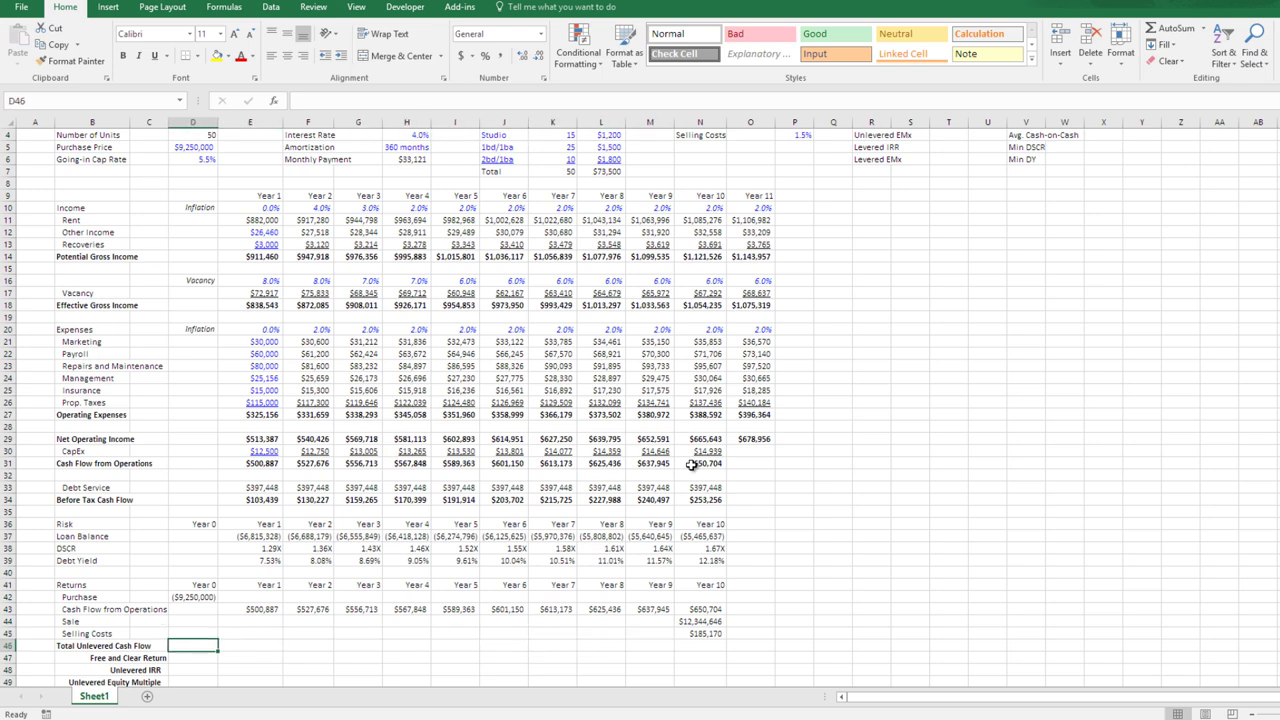
{"action": "key", "text": "Right"}
{"action": "key", "text": "Right"}
{"action": "key", "text": "Right"}
{"action": "key", "text": "Right"}
{"action": "key", "text": "Right"}
{"action": "key", "text": "Right"}
{"action": "key", "text": "Right"}
{"action": "key", "text": "Right"}
{"action": "key", "text": "Right"}
{"action": "key", "text": "Right"}
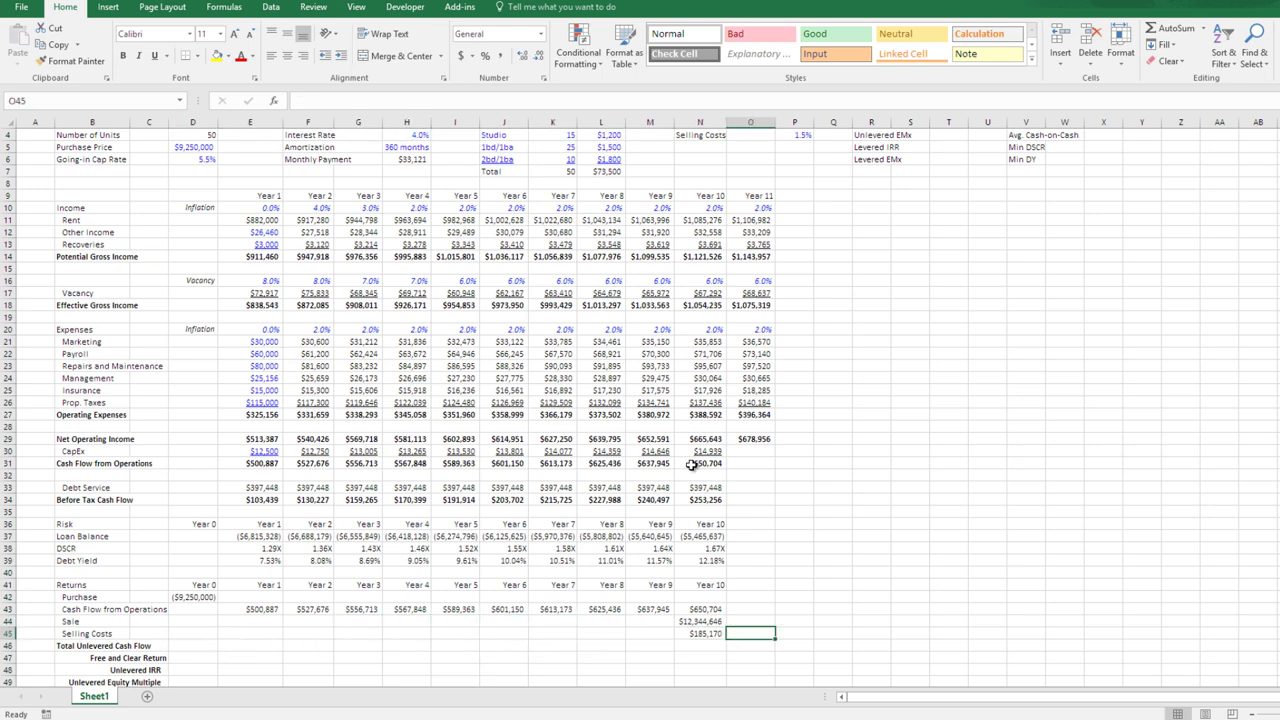
- Make the Year 10 selling costs in N45 negative by changing the formula to =-N44*P4
{"action": "key", "text": "F2"}
{"action": "key", "text": "Home"}
{"action": "key", "text": "Right"}
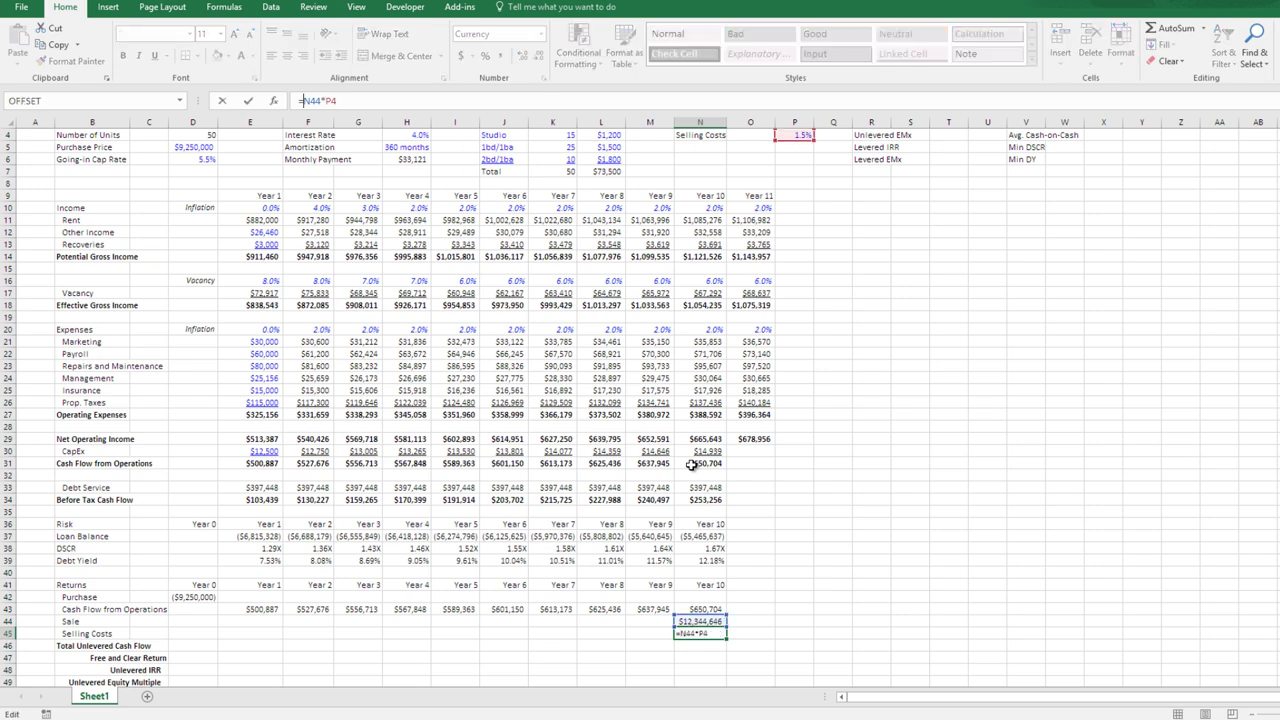
{"action": "type", "text": "-"}
{"action": "key", "text": "ctrl+Return"}
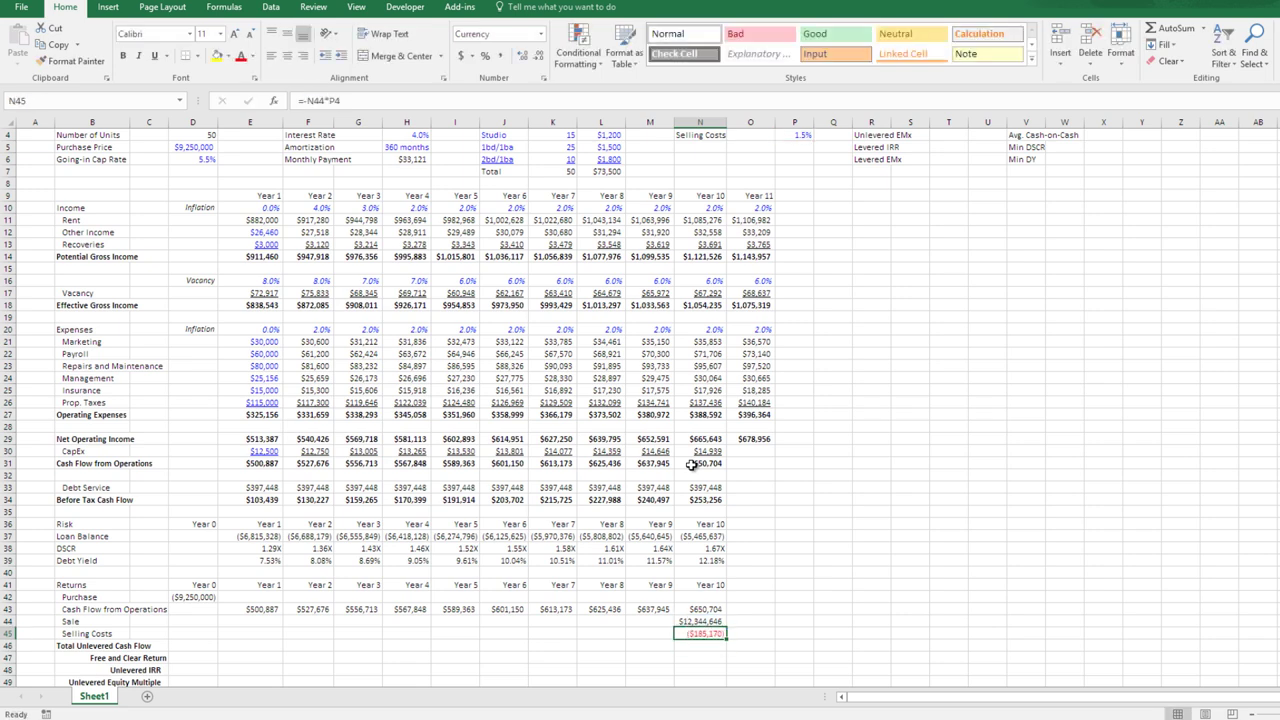
- Format the negative selling costs in N45 as black currency in parentheses, ($1,234)
{"action": "key", "text": "ctrl+1"}
{"action": "key", "text": "Tab"}
{"action": "key", "text": "Up"}
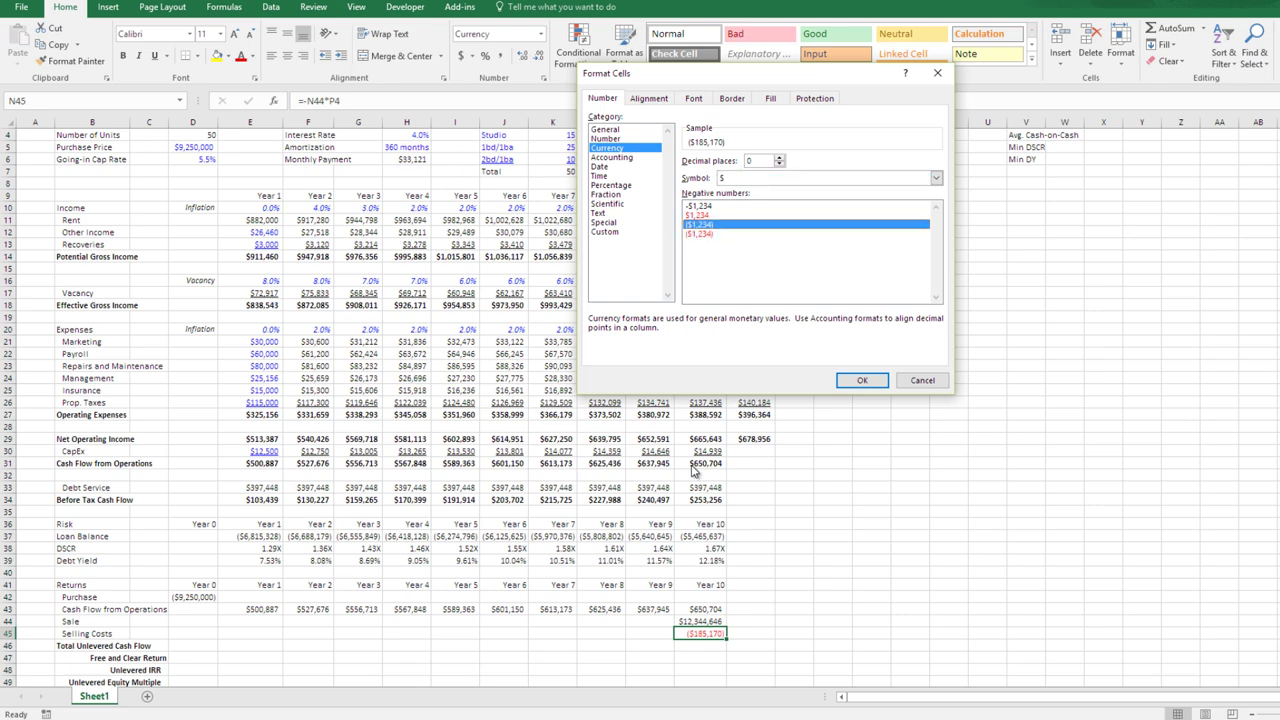
{"action": "key", "text": "Return"}
- Total the Year 0 unlevered cash flow in D46 with the formula =SUM(D42:D45)
{"action": "key", "text": "Down"}
{"action": "key", "text": "Left"}
{"action": "key", "text": "Left"}
{"action": "key", "text": "Left"}
{"action": "key", "text": "Left"}
{"action": "key", "text": "Left"}
{"action": "key", "text": "Left"}
{"action": "key", "text": "Left"}
{"action": "key", "text": "Left"}
{"action": "key", "text": "Left"}
{"action": "key", "text": "Left"}
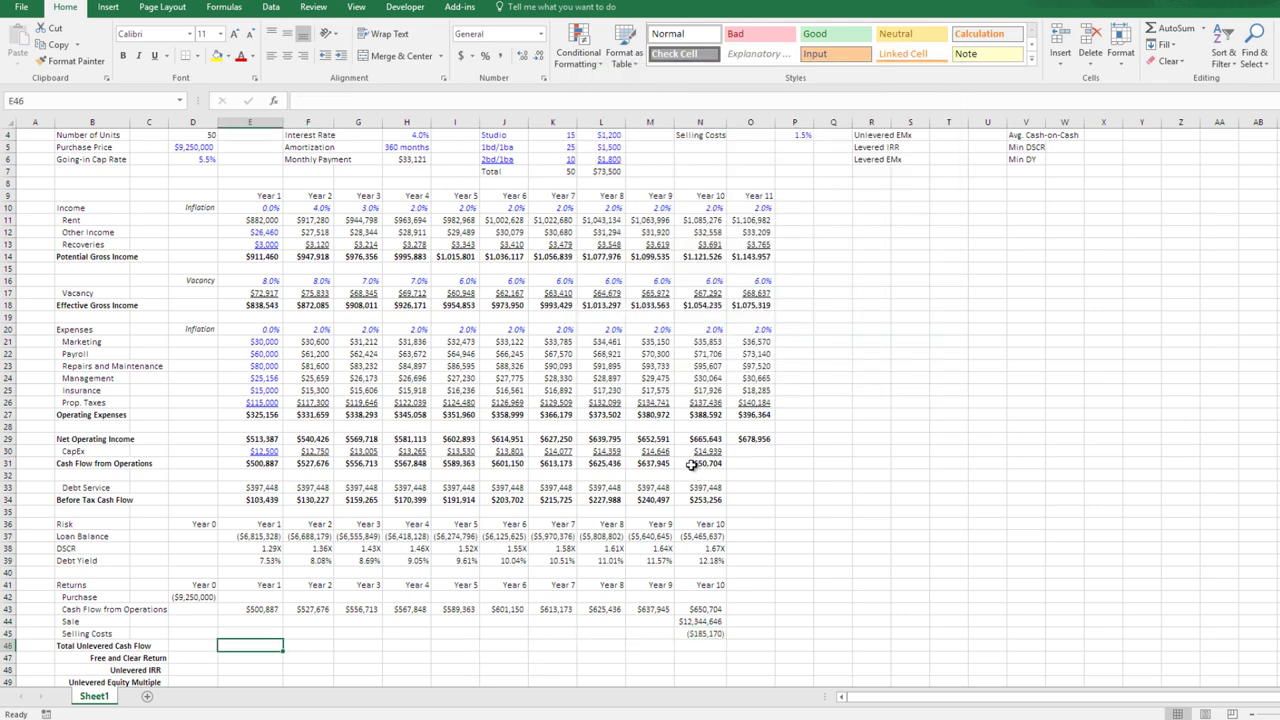
{"action": "type", "text": "=su"}
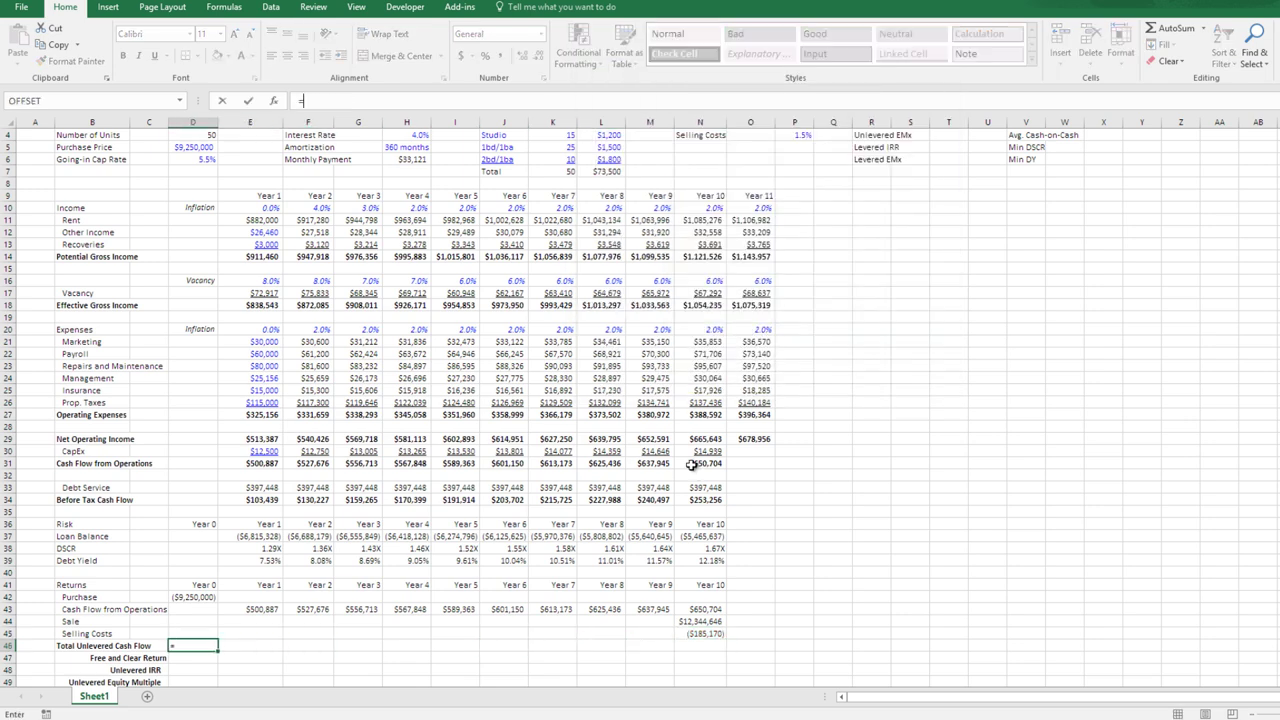
{"action": "key", "text": "Tab"}
{"action": "key", "text": "Up"}
{"action": "key", "text": "shift+Up"}
{"action": "key", "text": "shift+Up"}
{"action": "key", "text": "shift+Up"}
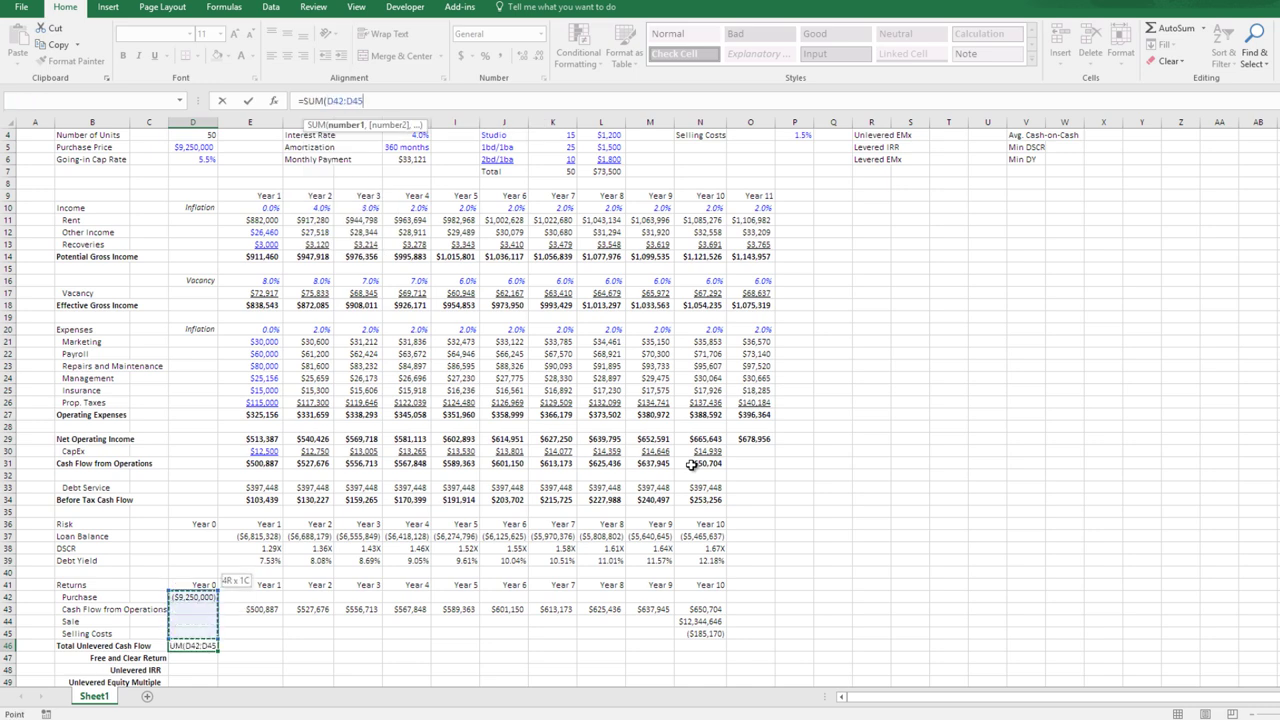
{"action": "key", "text": "Return"}
{"action": "key", "text": "Up"}
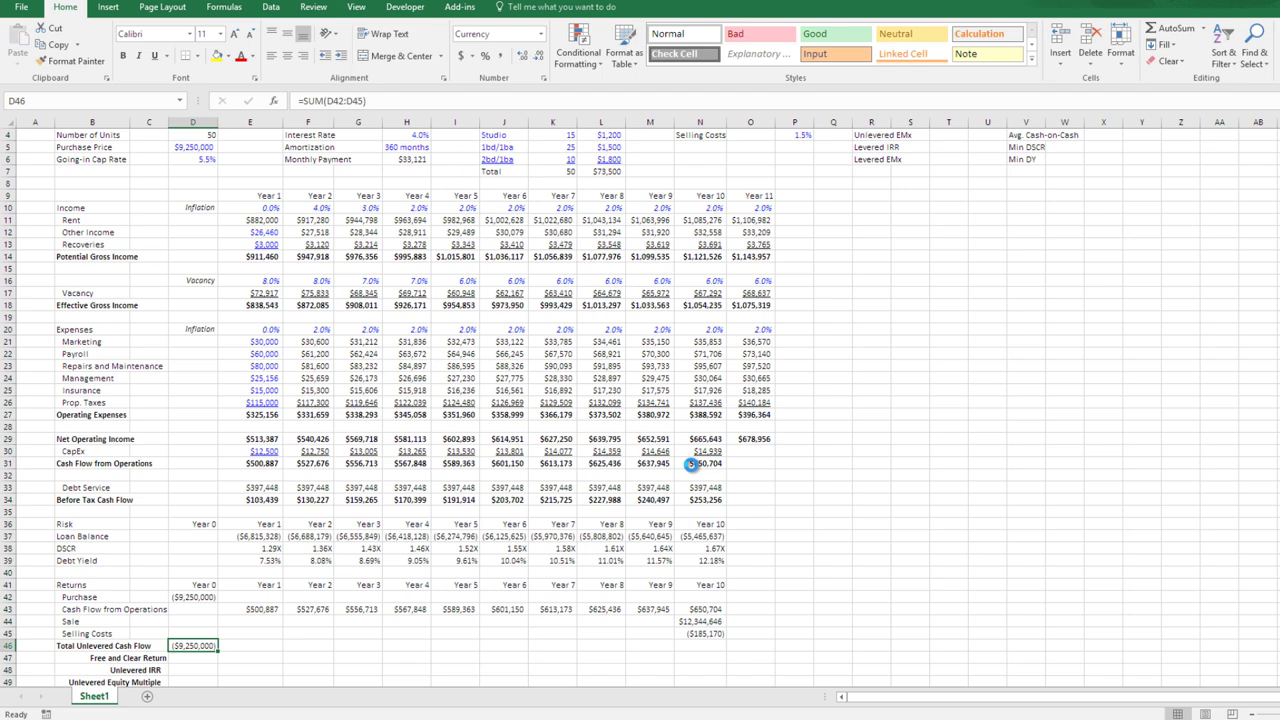
- Copy the total unlevered cash flow formula in D46 across Years 1 to 10, E46:N46
{"action": "key", "text": "ctrl+c"}
{"action": "key", "text": "Right"}
{"action": "key", "text": "shift+Right"}
{"action": "key", "text": "shift+Right"}
{"action": "key", "text": "shift+Right"}
{"action": "key", "text": "shift+Right"}
{"action": "key", "text": "shift+Right"}
{"action": "key", "text": "shift+Right"}
{"action": "key", "text": "shift+Right"}
{"action": "key", "text": "shift+Right"}
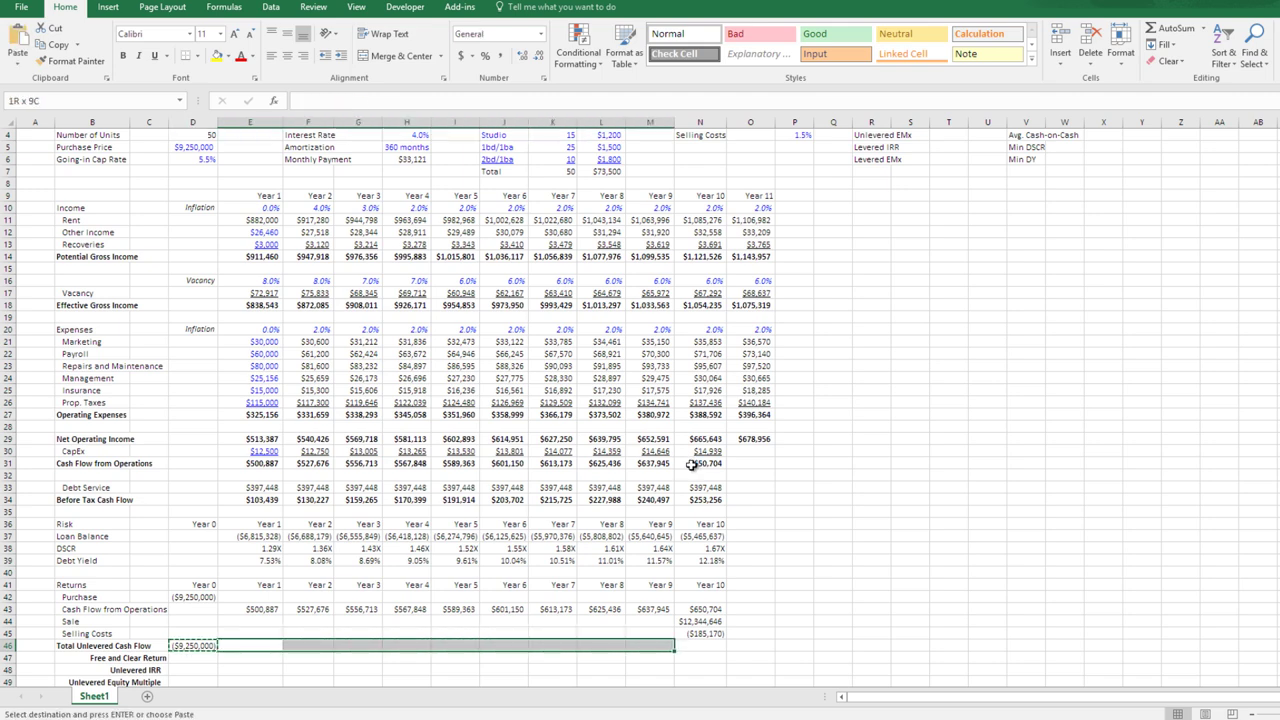
{"action": "key", "text": "shift+Right"}
{"action": "key", "text": "ctrl+v"}
- Check that the Year 10 total unlevered cash flow formula in N46 covers the purchase, operations, sale and selling cost cells
{"action": "key", "text": "Up"}
{"action": "key", "text": "Right"}
{"action": "key", "text": "Right"}
{"action": "key", "text": "Right"}
{"action": "key", "text": "Right"}
{"action": "key", "text": "Right"}
{"action": "key", "text": "Right"}
{"action": "key", "text": "Right"}
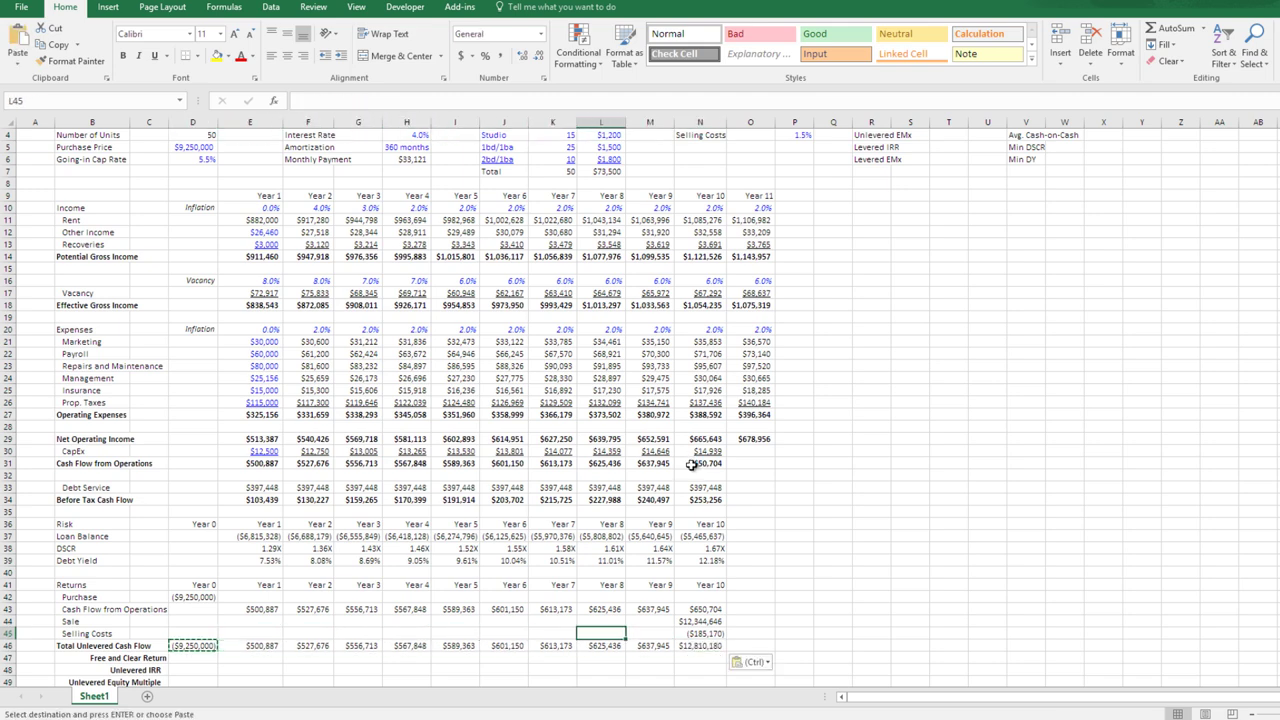
{"action": "key", "text": "Right"}
{"action": "key", "text": "Right"}
{"action": "key", "text": "Down"}
{"action": "key", "text": "Left"}
{"action": "key", "text": "Left"}
{"action": "key", "text": "Right"}
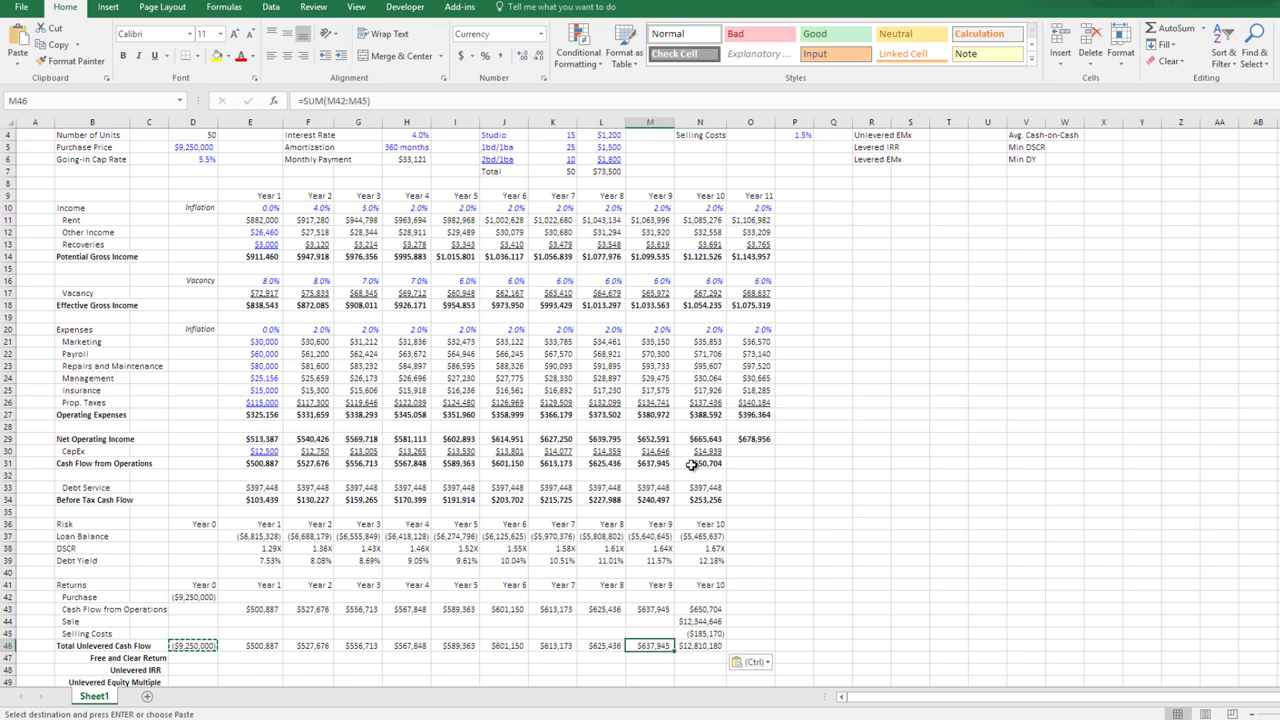
{"action": "key", "text": "Right"}
{"action": "key", "text": "Escape"}
{"action": "key", "text": "F2"}
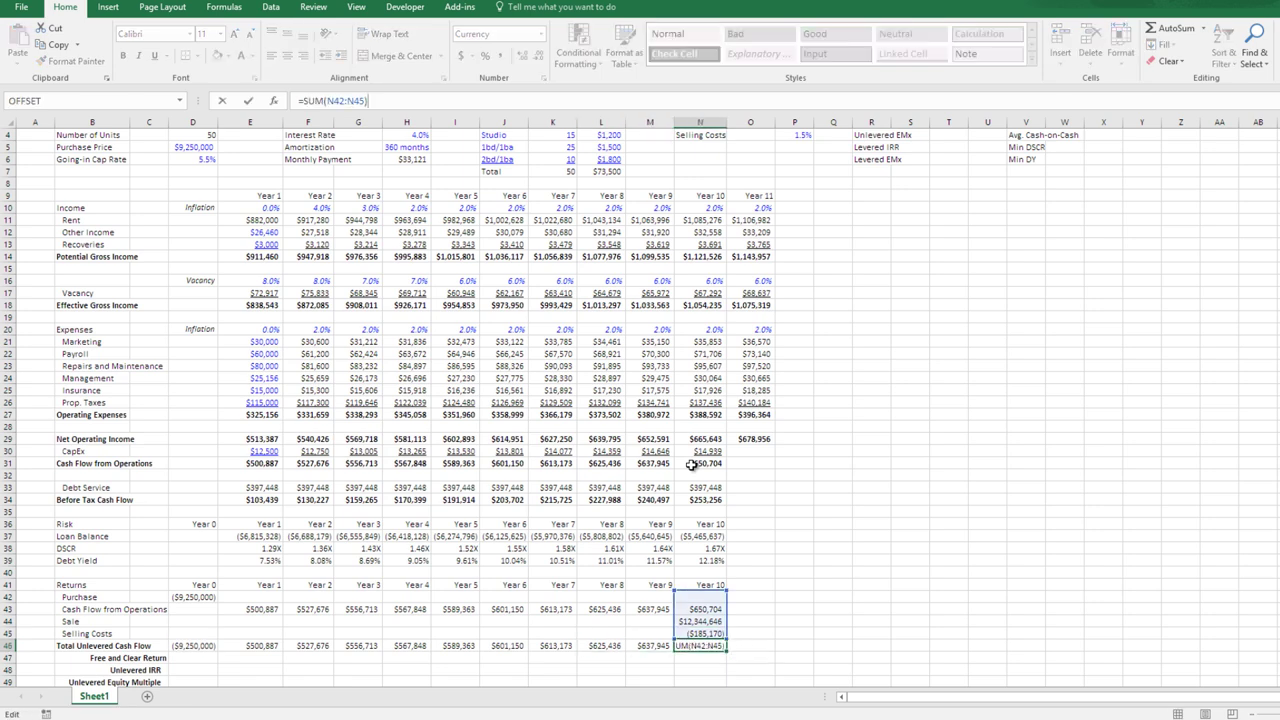
{"action": "key", "text": "Escape"}
{"action": "key", "text": "Up"}
{"action": "key", "text": "Down"}
{"action": "key", "text": "shift+Up"}
{"action": "key", "text": "shift+Up"}
{"action": "key", "text": "shift+Up"}
{"action": "key", "text": "shift+Up"}
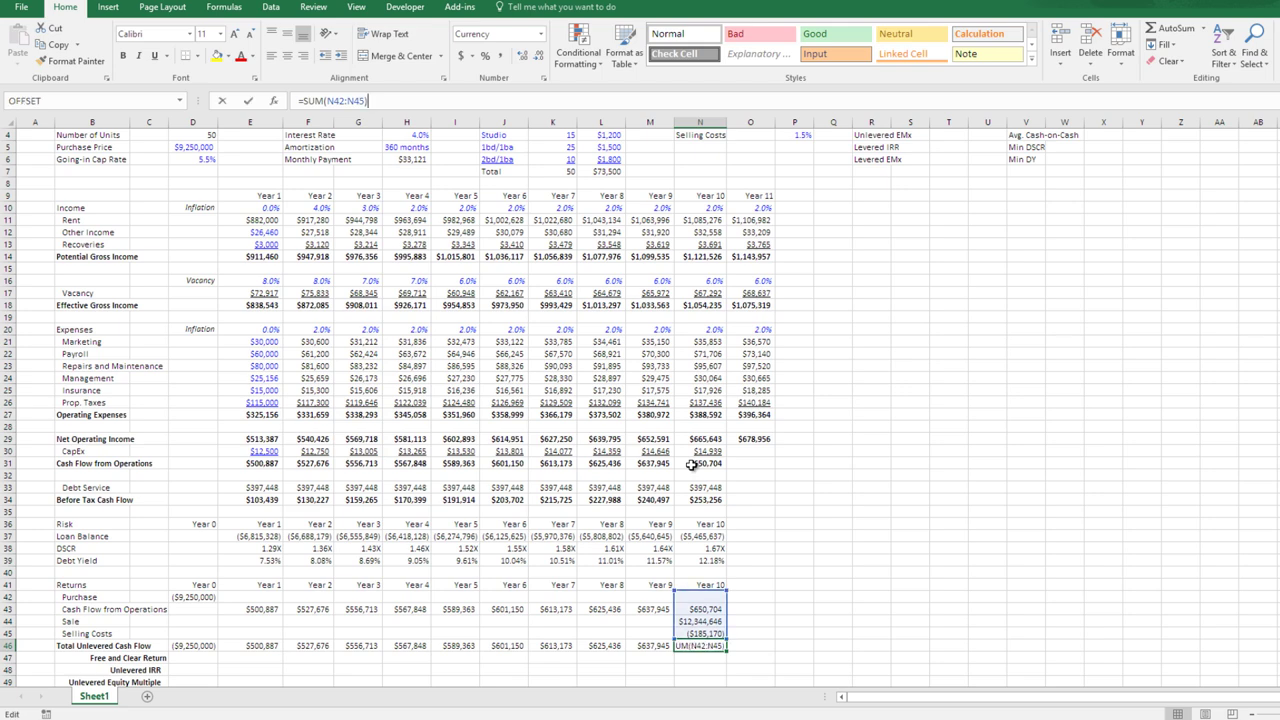
{"action": "key", "text": "Down"}
{"action": "key", "text": "Up"}
- Make the whole Total Unlevered Cash Flow row, row 46, bold
{"action": "key", "text": "Left"}
{"action": "key", "text": "Left"}
{"action": "key", "text": "Left"}
{"action": "key", "text": "Left"}
{"action": "key", "text": "Left"}
{"action": "key", "text": "Left"}
{"action": "key", "text": "Left"}
{"action": "key", "text": "Left"}
{"action": "key", "text": "Left"}
{"action": "key", "text": "Left"}
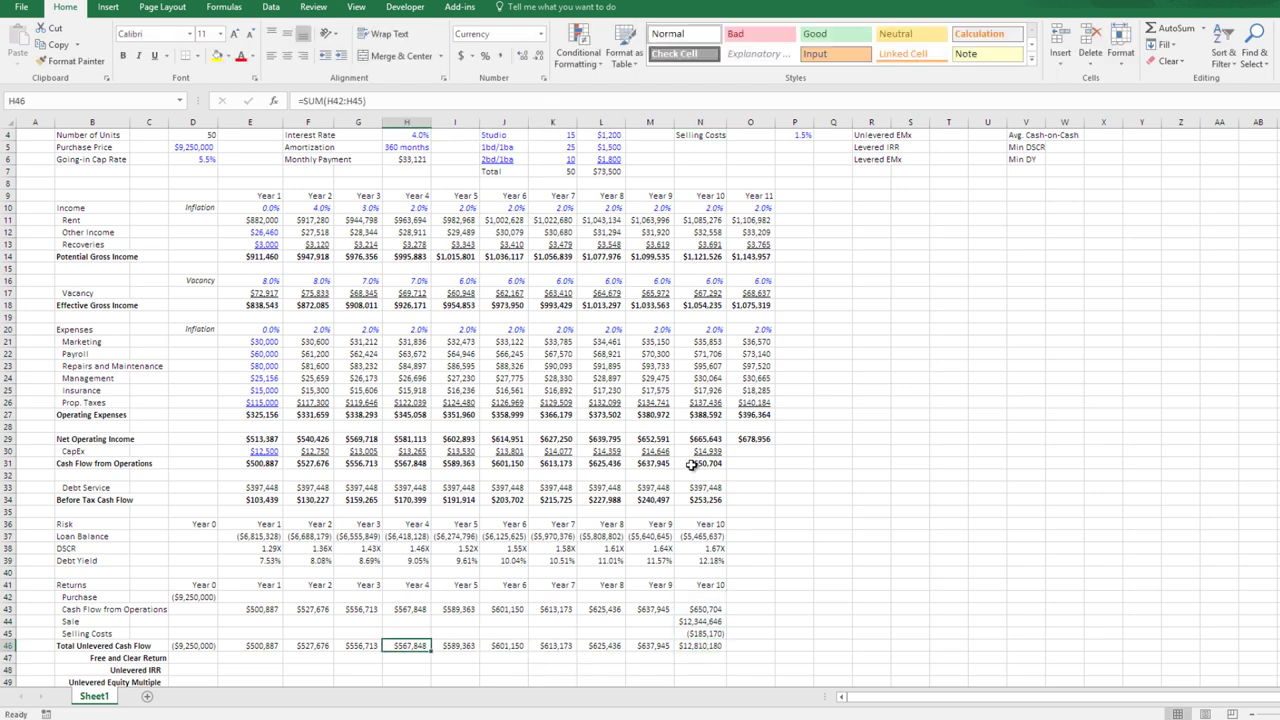
{"action": "key", "text": "shift+space"}
{"action": "key", "text": "ctrl+b"}
{"action": "key", "text": "ctrl+b"}
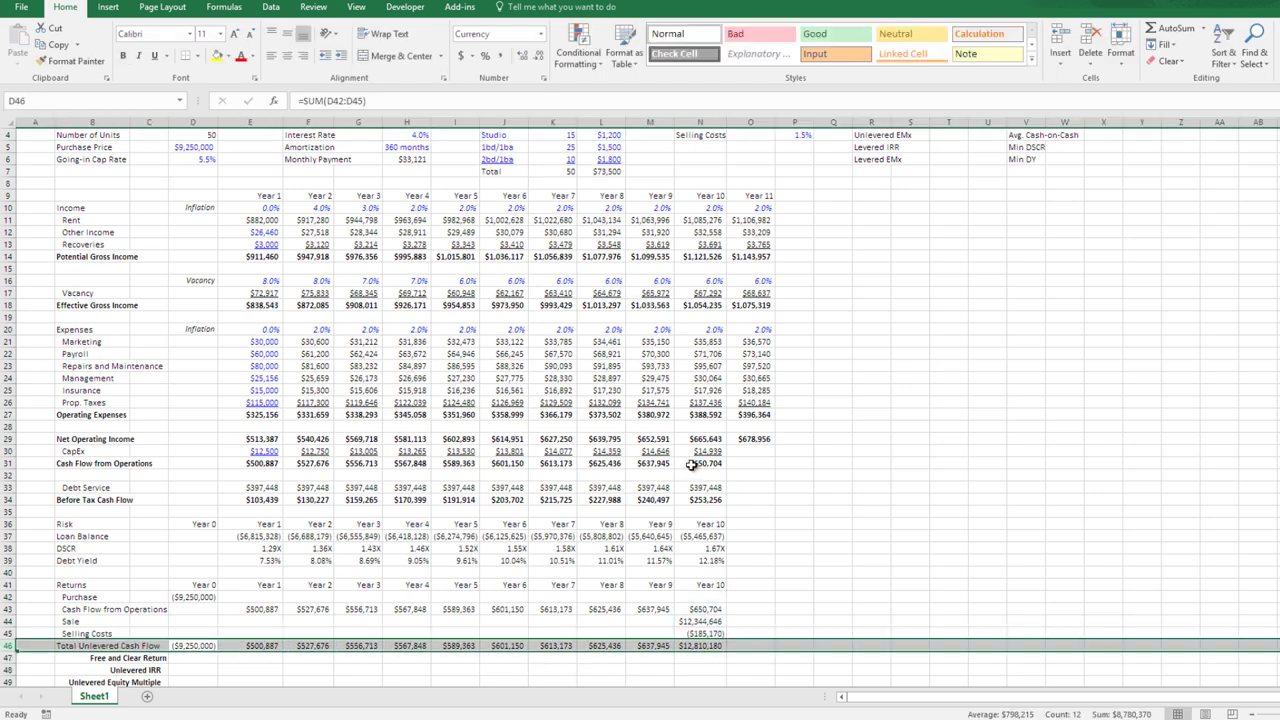
{"action": "key", "text": "ctrl+b"}
- Calculate the Year 1 free and clear return in E47 as cash flow from operations over the purchase price, =E43/-$D$42
{"action": "key", "text": "Down"}
{"action": "key", "text": "Down"}
{"action": "key", "text": "Down"}
{"action": "key", "text": "Down"}
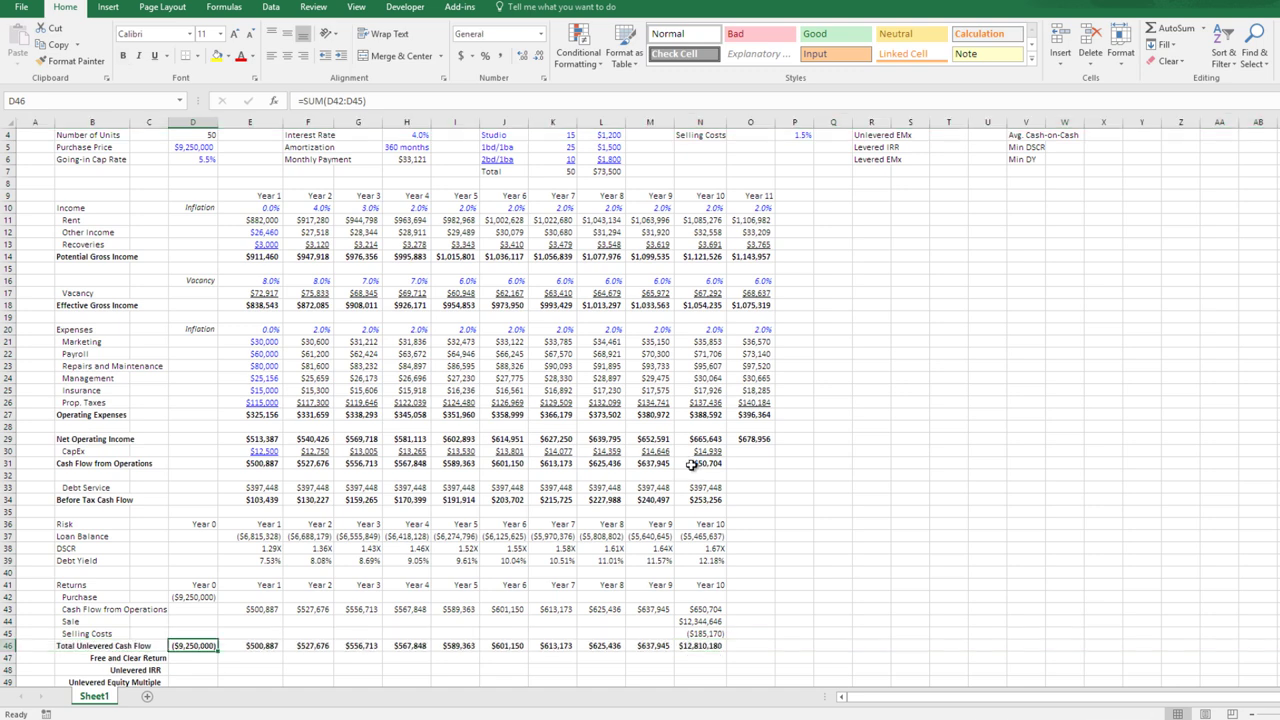
{"action": "key", "text": "Up"}
{"action": "key", "text": "Up"}
{"action": "key", "text": "Up"}
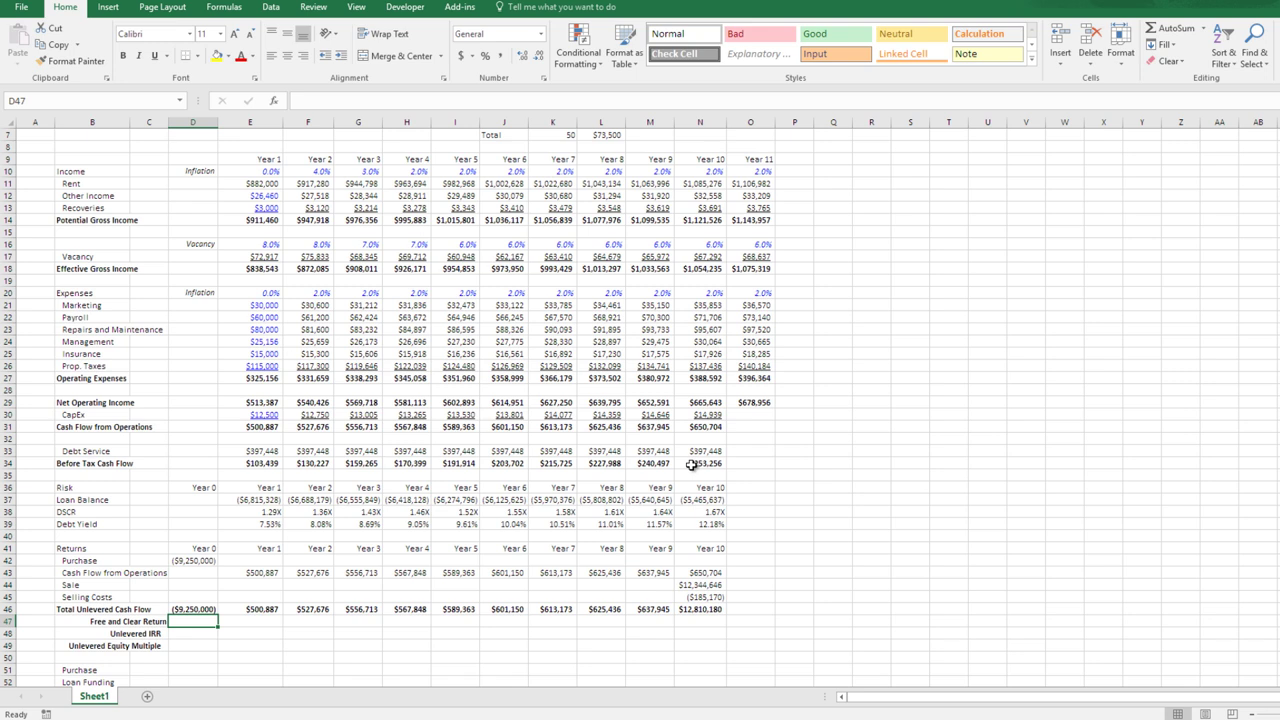
{"action": "key", "text": "Right"}
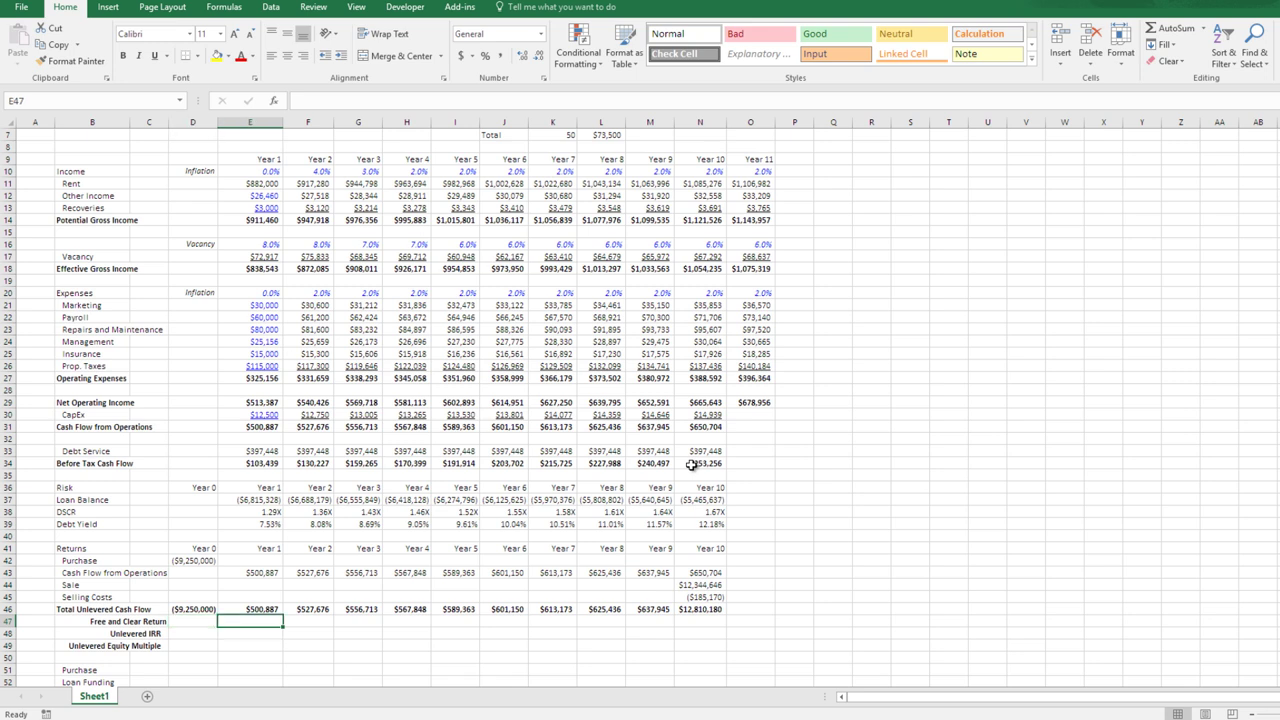
{"action": "type", "text": "="}
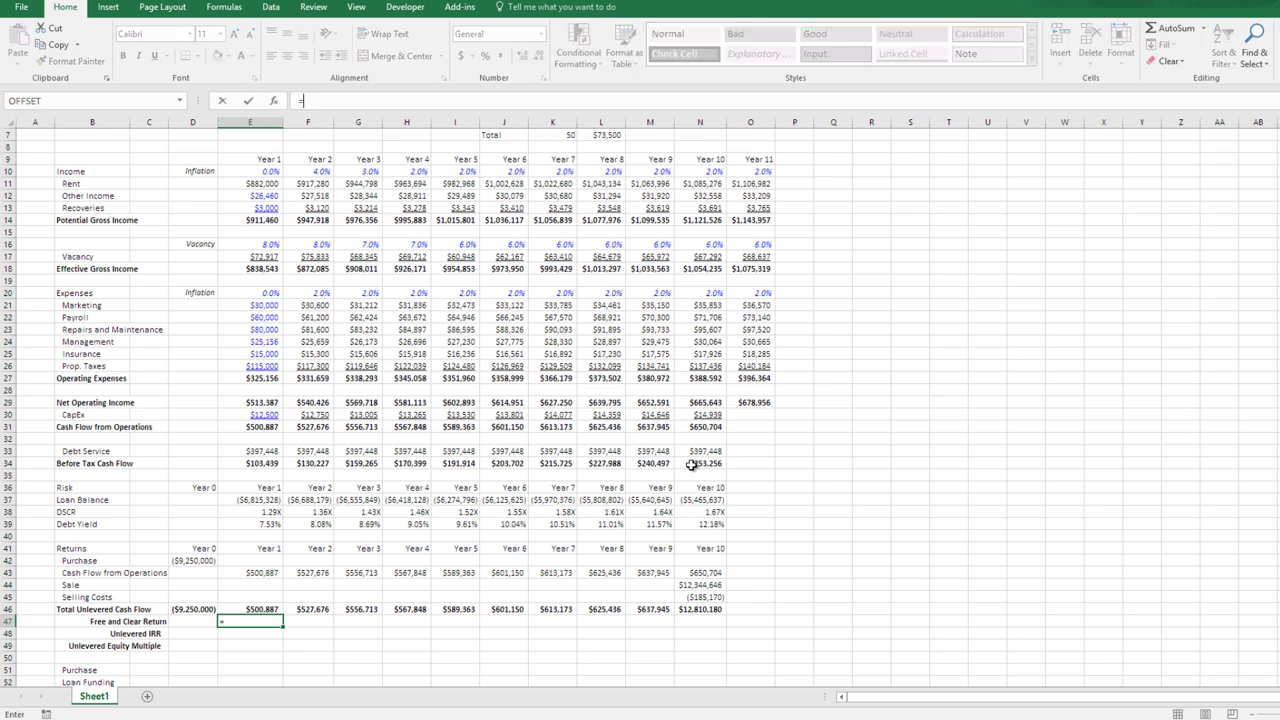
{"action": "key", "text": "Up"}
{"action": "key", "text": "Up"}
{"action": "key", "text": "Up"}
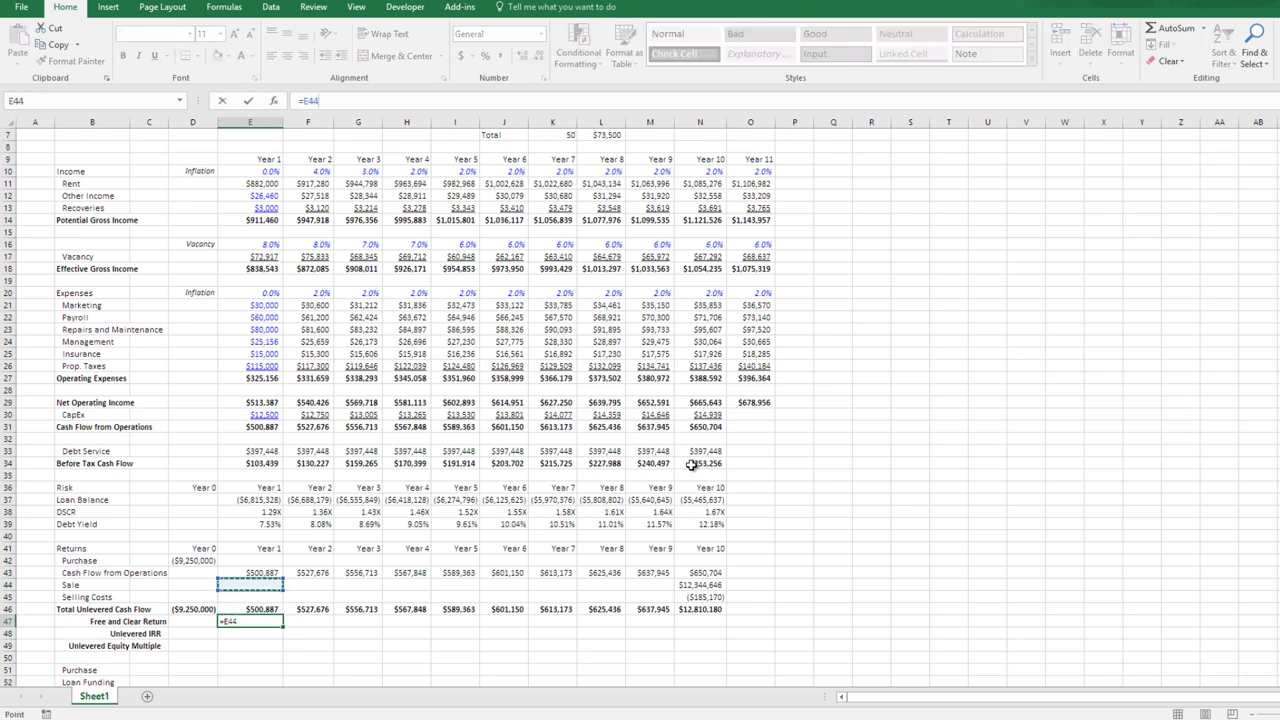
{"action": "key", "text": "Up"}
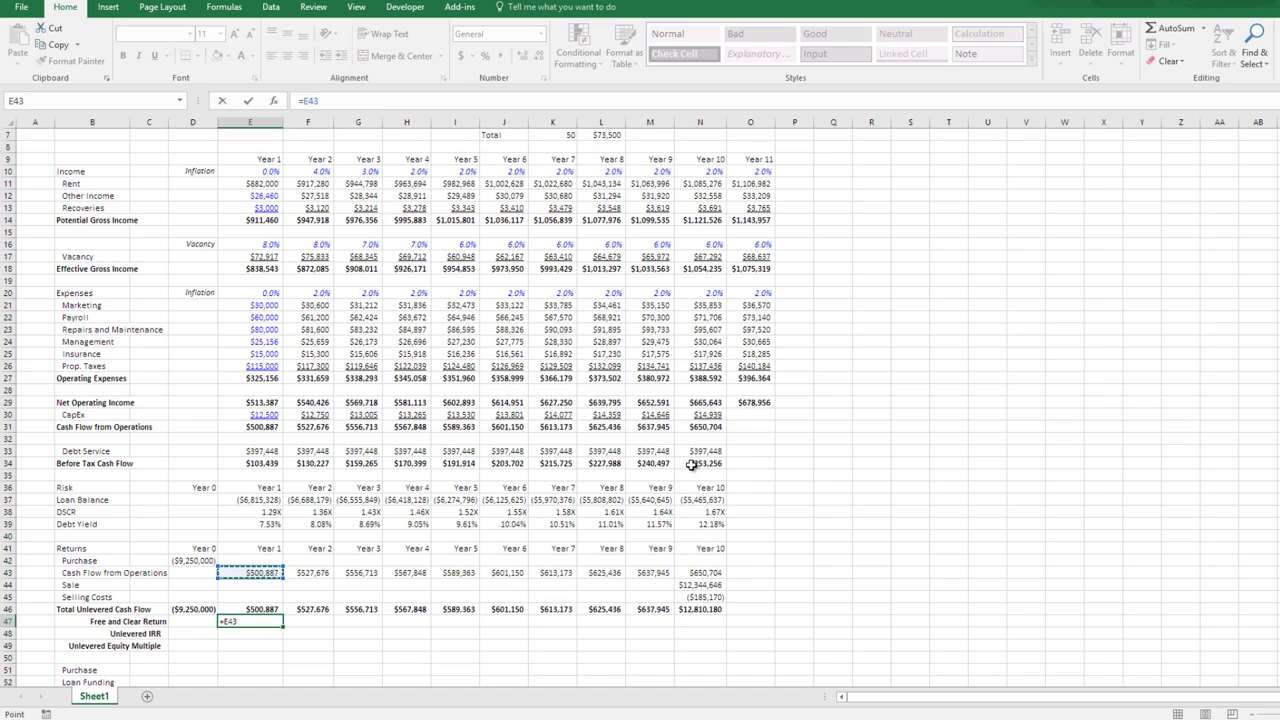
{"action": "type", "text": "/"}
{"action": "key", "text": "Left"}
{"action": "key", "text": "Up"}
{"action": "key", "text": "Up"}
{"action": "key", "text": "Up"}
{"action": "key", "text": "Up"}
{"action": "key", "text": "Up"}
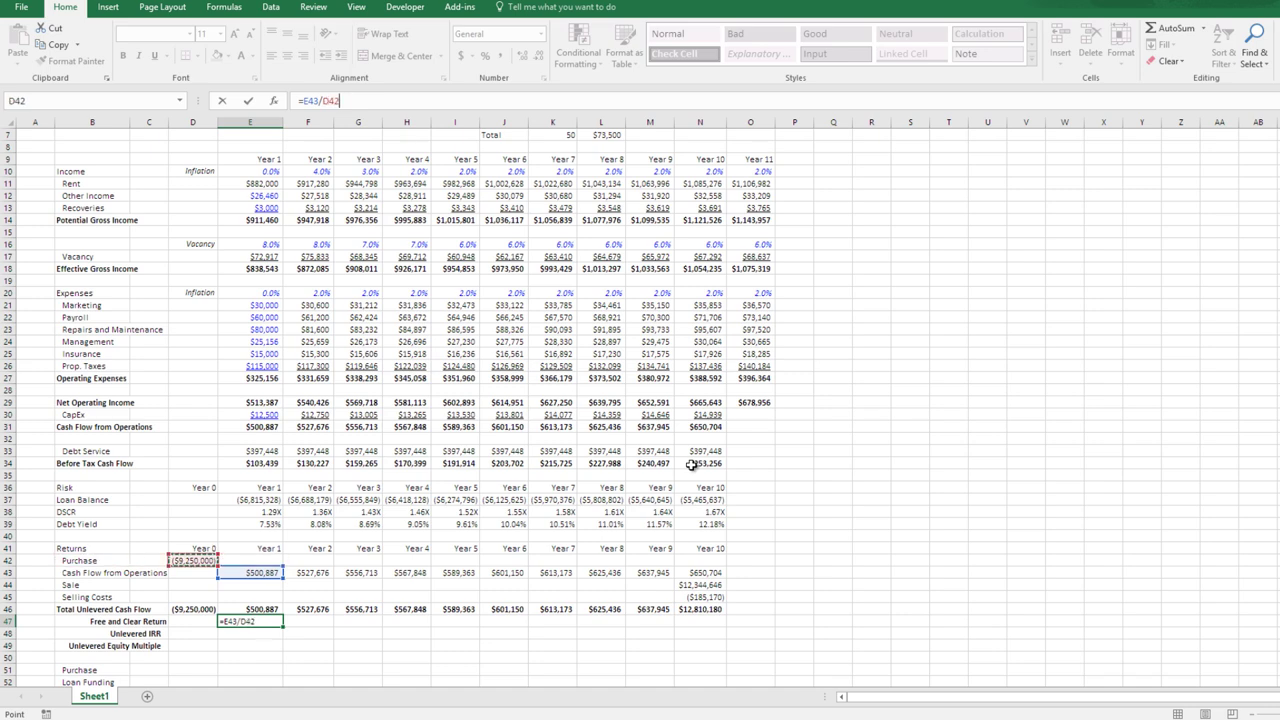
{"action": "key", "text": "F4"}
{"action": "key", "text": "F2"}
{"action": "key", "text": "Left"}
{"action": "key", "text": "Left"}
{"action": "key", "text": "Left"}
{"action": "key", "text": "Left"}
{"action": "key", "text": "Left"}
{"action": "type", "text": "-"}
{"action": "key", "text": "ctrl+Return"}
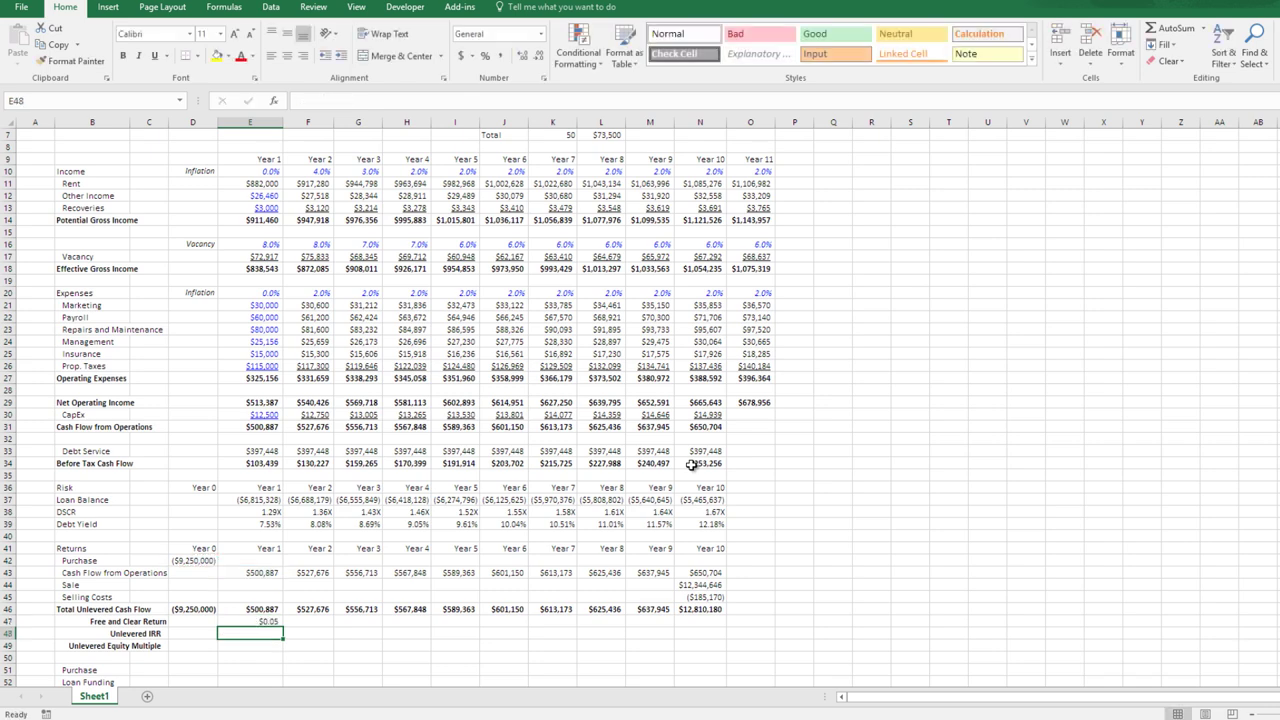
- Format the Year 1 free and clear return in E47 as a percentage with two decimals and make row 47 bold
{"action": "key", "text": "ctrl+shift+5"}
{"action": "key", "text": "alt+h"}
{"action": "key", "text": "0"}
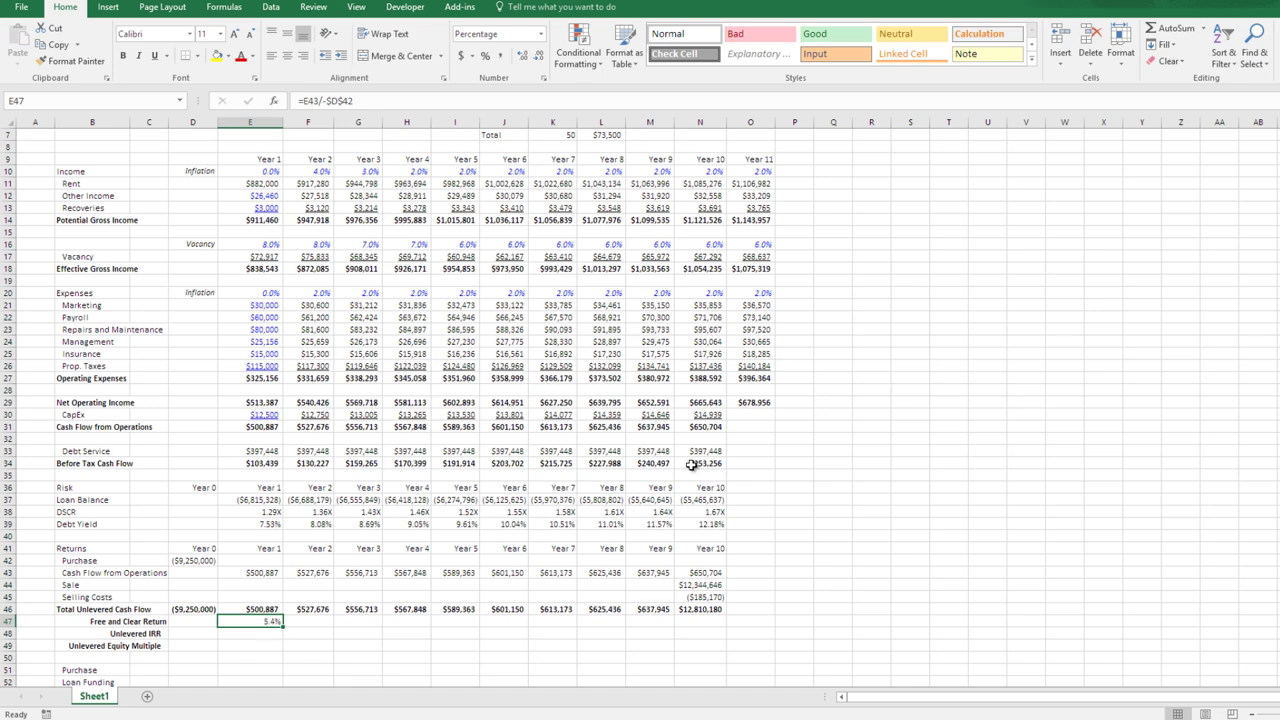
{"action": "key", "text": "alt+h"}
{"action": "key", "text": "0"}
{"action": "key", "text": "shift+space"}
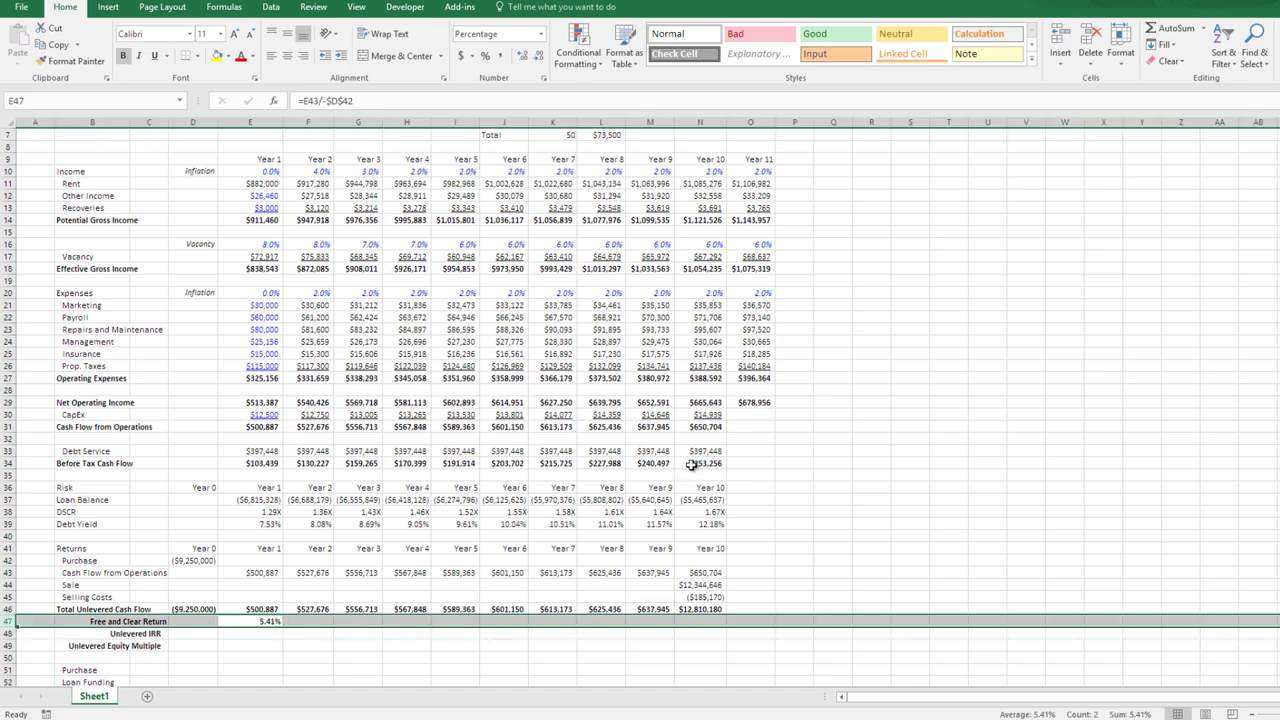
- Copy the Year 1 free and clear return formula in E47 across row 47 through Year 10
{"action": "key", "text": "shift+BackSpace"}
{"action": "key", "text": "ctrl+c"}
{"action": "key", "text": "Right"}
{"action": "key", "text": "Right"}
{"action": "key", "text": "Right"}
{"action": "key", "text": "Right"}
{"action": "key", "text": "Right"}
{"action": "key", "text": "Right"}
{"action": "key", "text": "Right"}
{"action": "key", "text": "Right"}
{"action": "key", "text": "Right"}
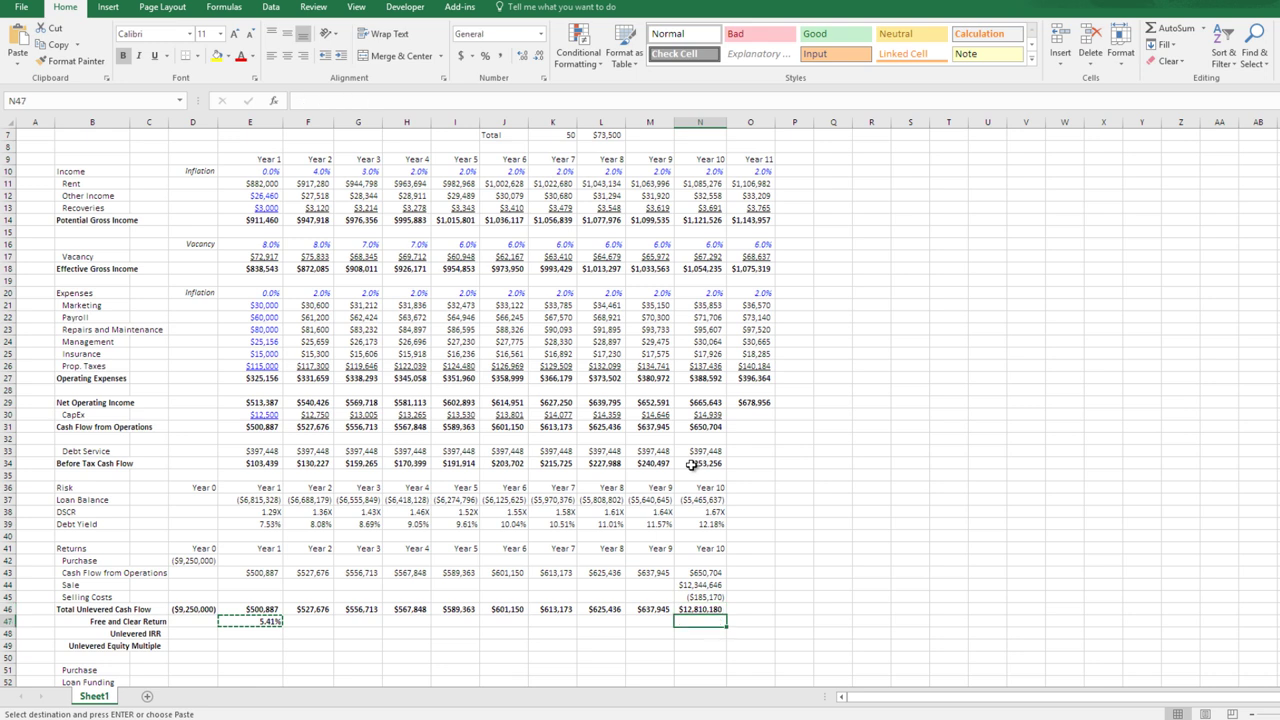
{"action": "key", "text": "ctrl+shift+Left"}
{"action": "key", "text": "ctrl+v"}
{"action": "key", "text": "Escape"}
- Calculate the average free and clear return in D47 with =AVERAGE(E47:N47)
{"action": "key", "text": "Left"}
{"action": "key", "text": "Left"}
{"action": "key", "text": "Left"}
{"action": "key", "text": "Left"}
{"action": "key", "text": "Left"}
{"action": "key", "text": "Left"}
{"action": "key", "text": "Left"}
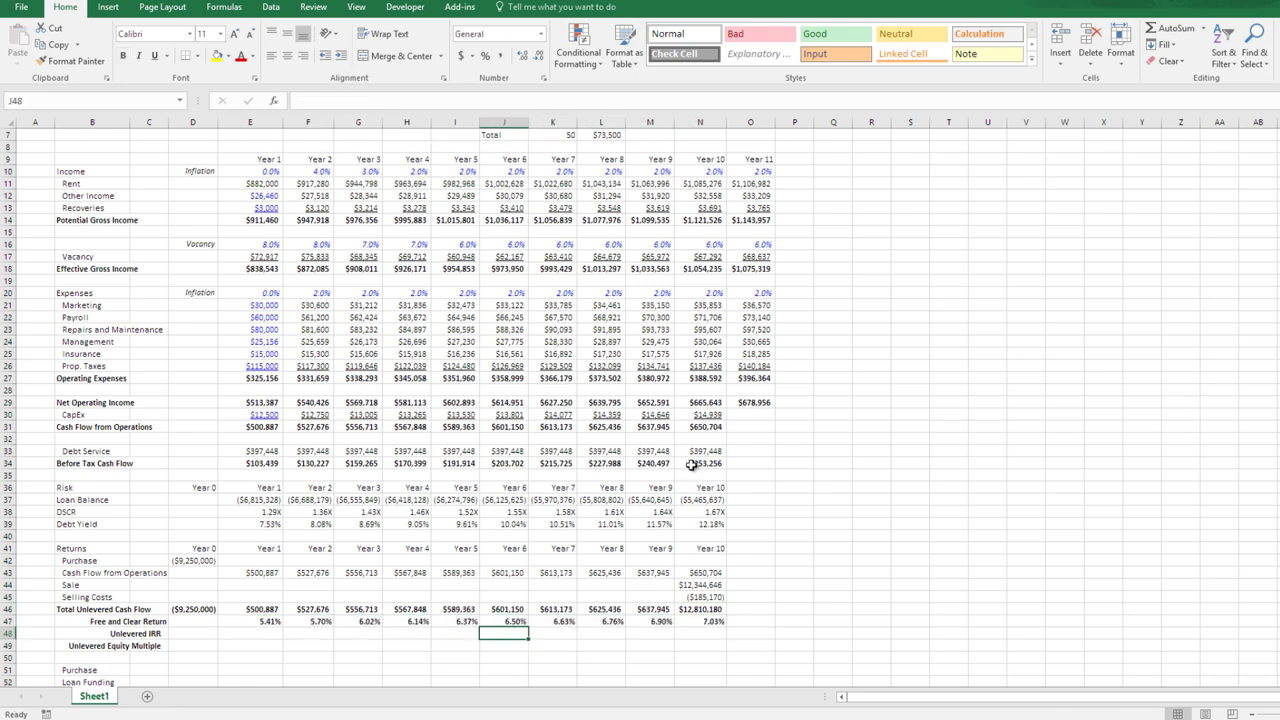
{"action": "key", "text": "Left"}
{"action": "key", "text": "Left"}
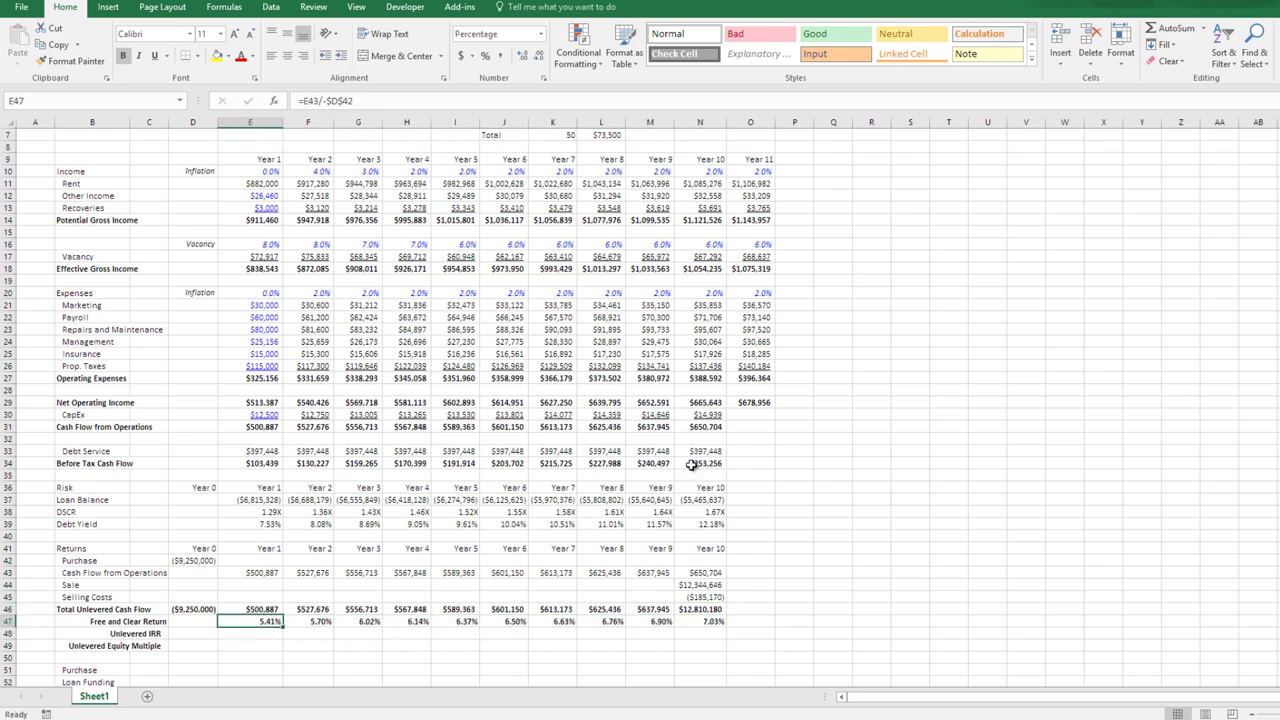
{"action": "key", "text": "Left"}
{"action": "type", "text": "=average("}
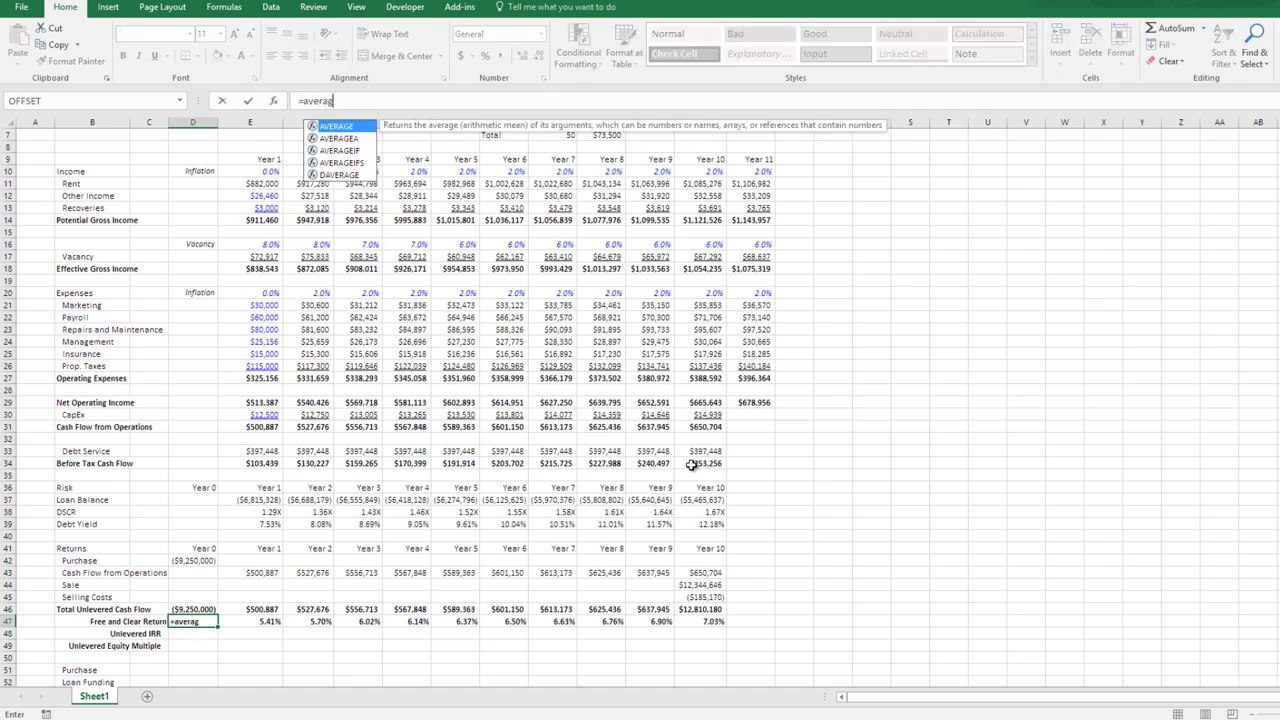
{"action": "key", "text": "Right"}
{"action": "key", "text": "ctrl+shift+Right"}
{"action": "key", "text": "ctrl+Return"}
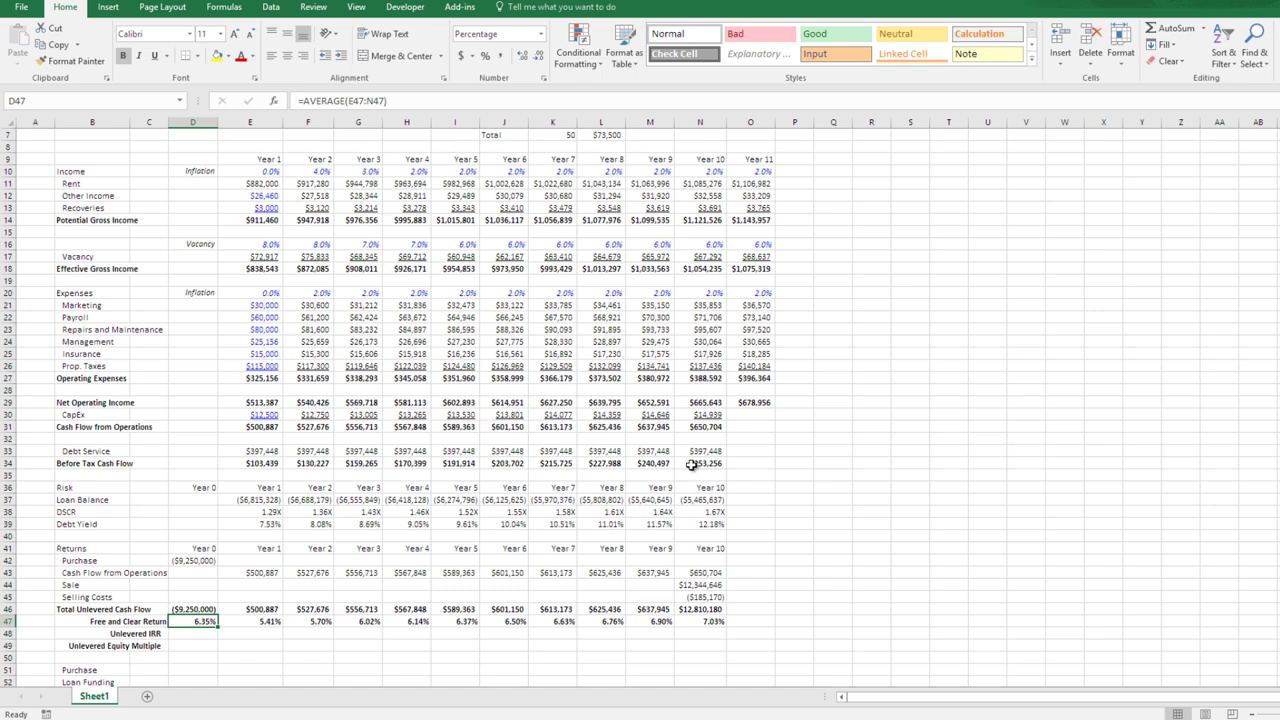
- Calculate the unlevered IRR in D48 from the total unlevered cash flow row with =IRR(D46:N46)
{"action": "key", "text": "Down"}
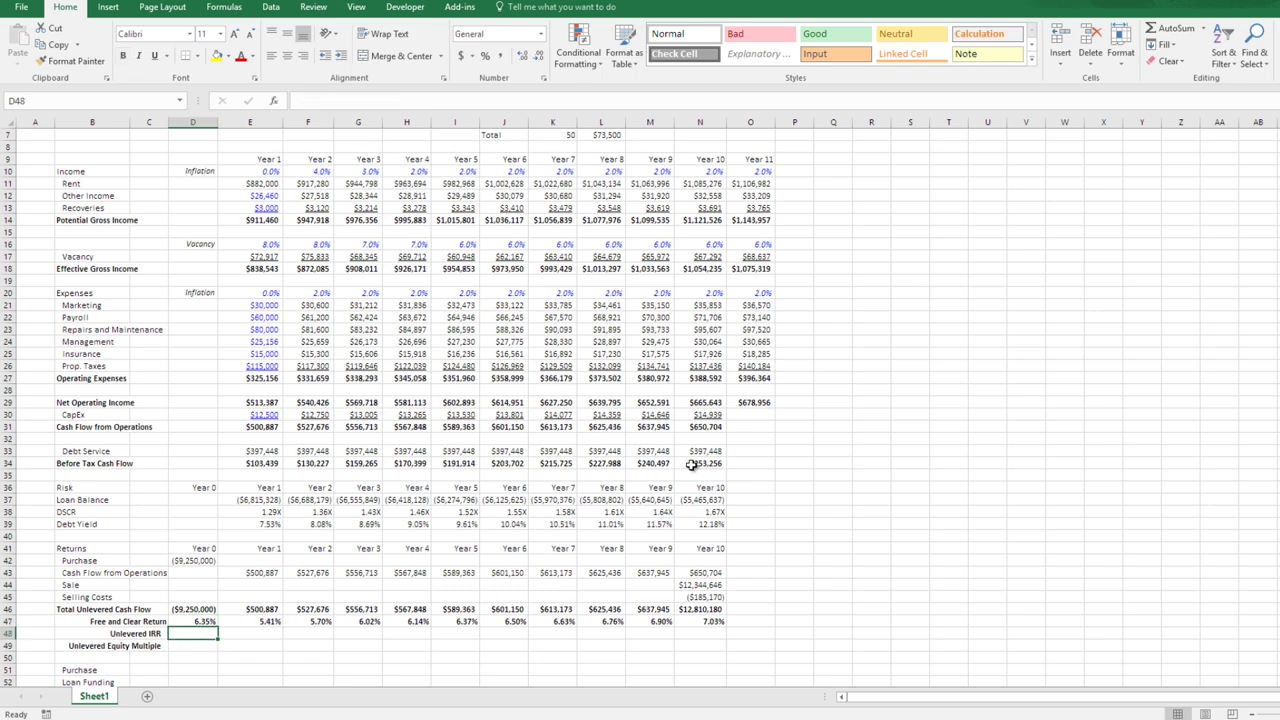
{"action": "type", "text": "=IRR("}
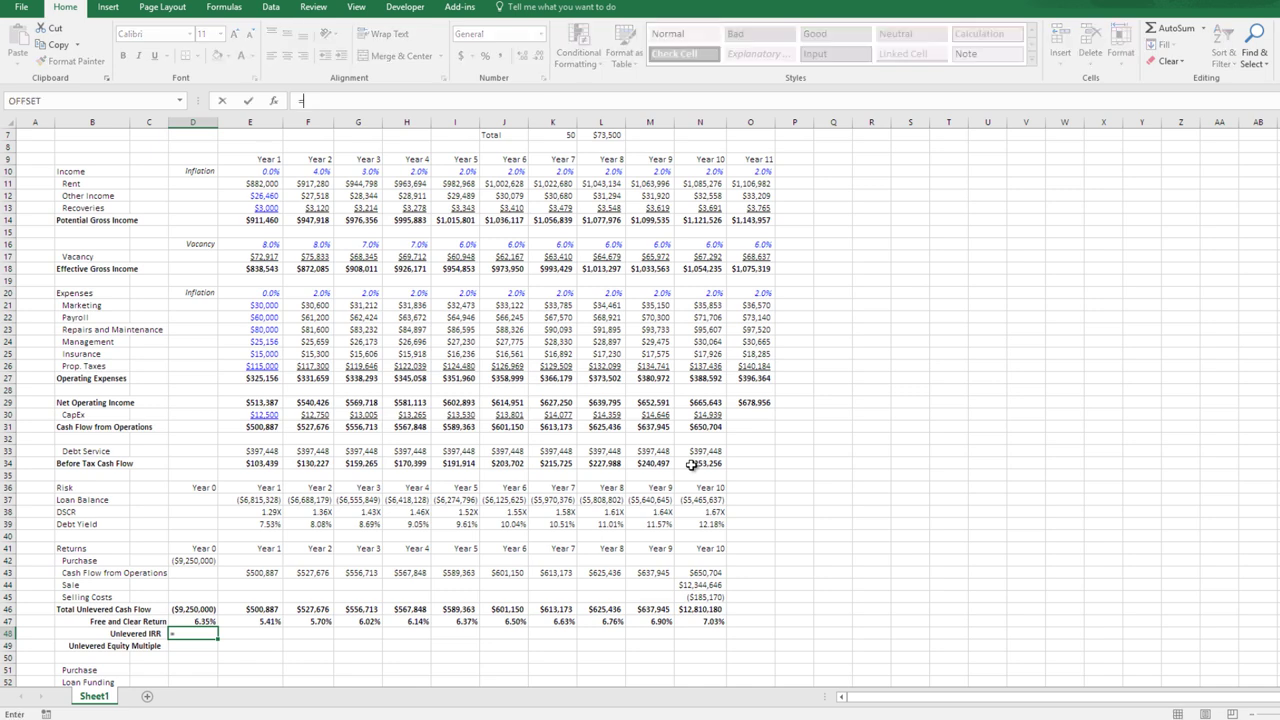
{"action": "key", "text": "Up"}
{"action": "key", "text": "Up"}
{"action": "key", "text": "ctrl+shift+Right"}
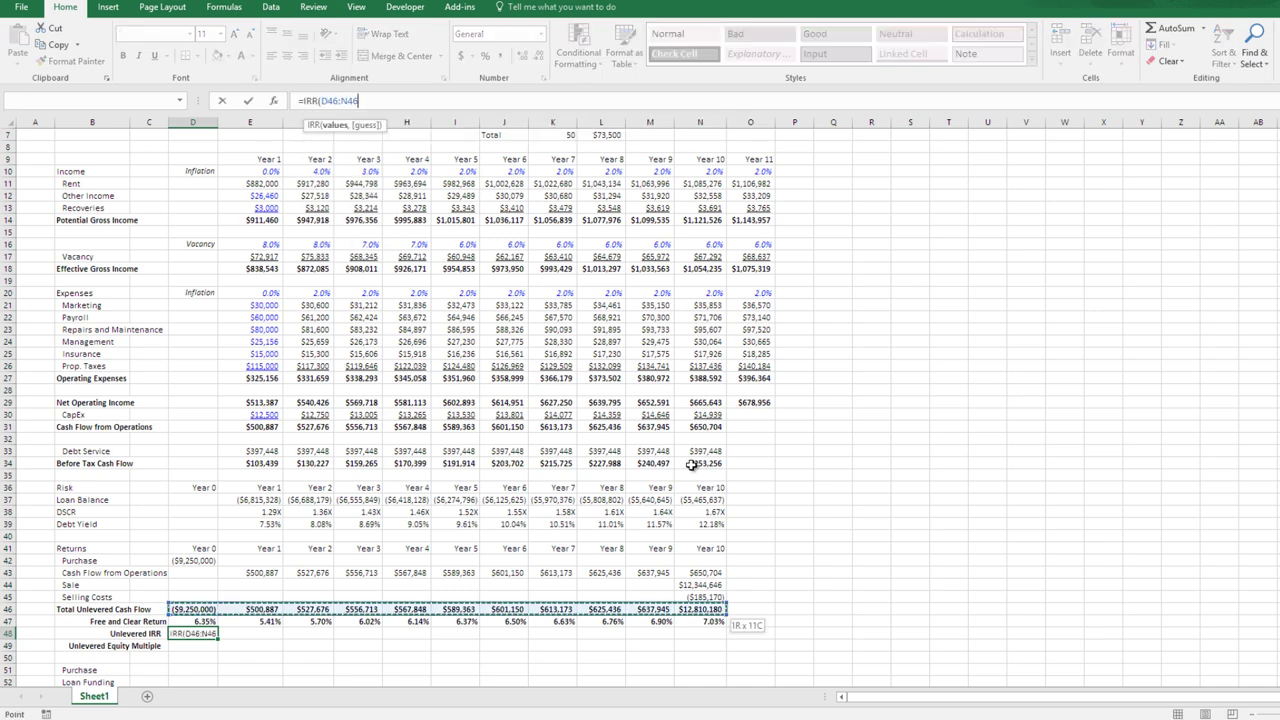
{"action": "key", "text": "Return"}
{"action": "key", "text": "Up"}
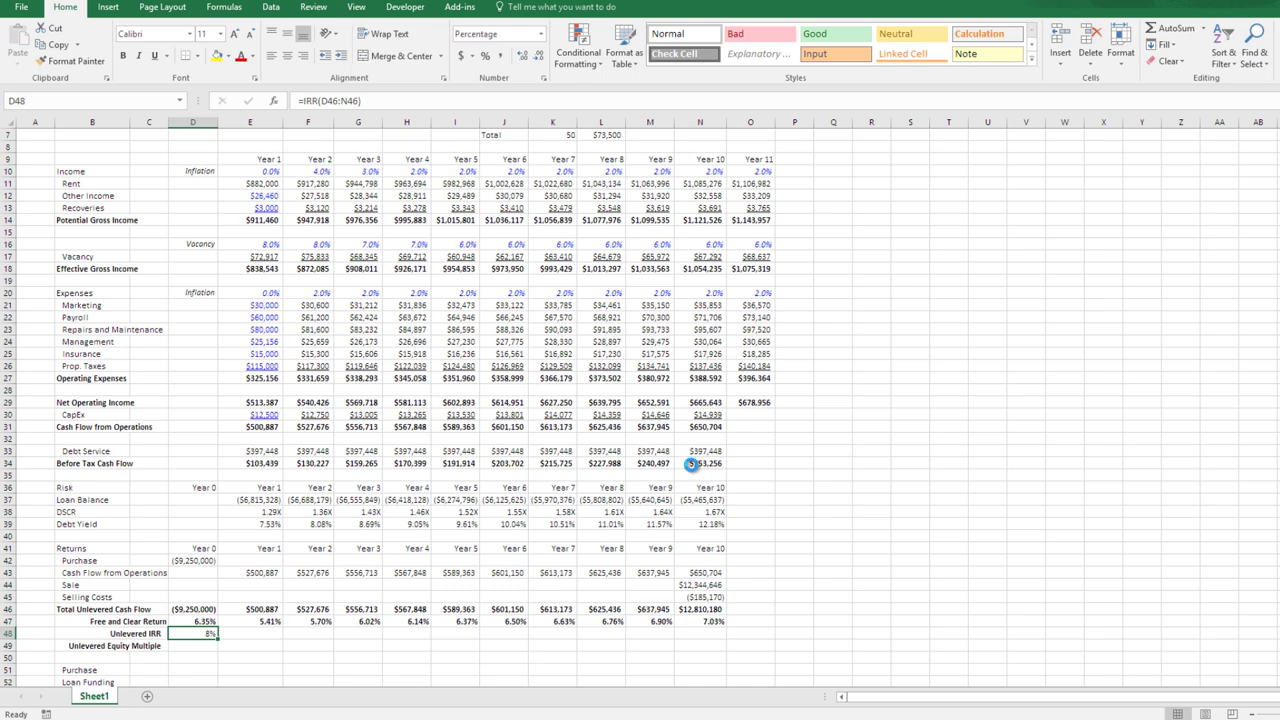
- Make the unlevered IRR in D48 bold and show it with two decimals
{"action": "key", "text": "ctrl+b"}
{"action": "key", "text": "alt+h"}
{"action": "key", "text": "0"}
{"action": "key", "text": "alt+h"}
{"action": "key", "text": "0"}
{"action": "key", "text": "Down"}
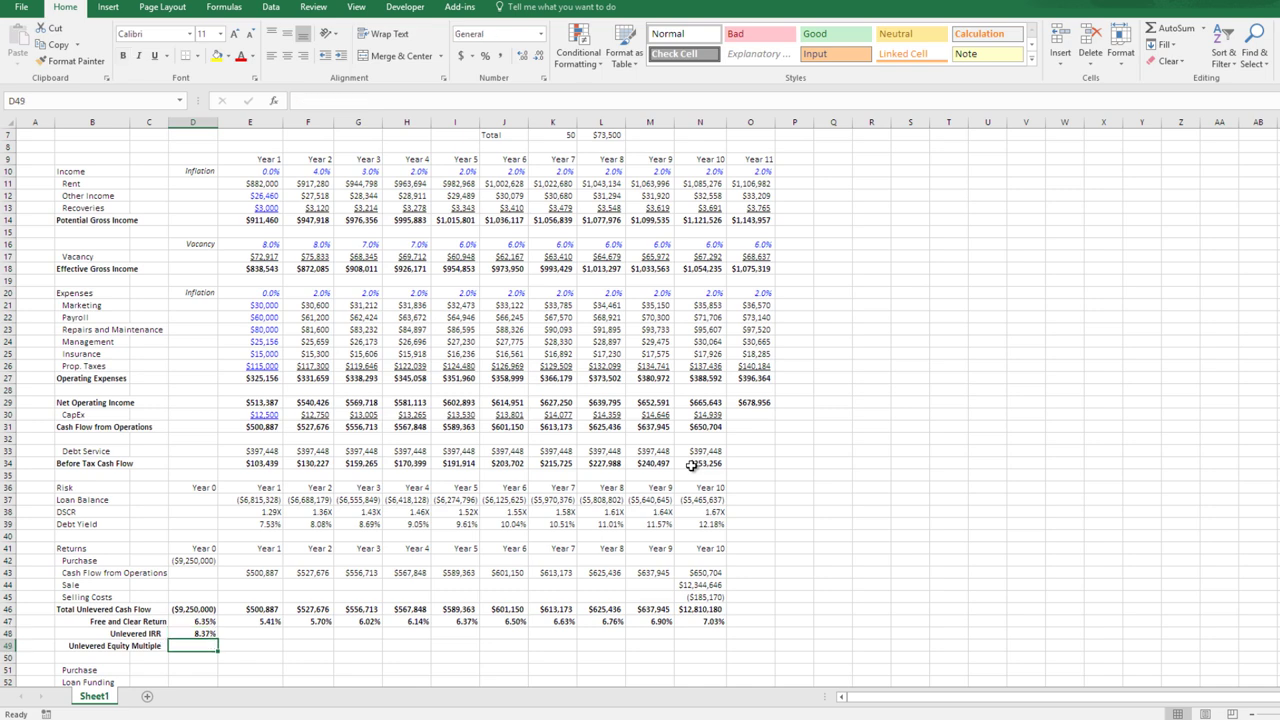
- Calculate the unlevered equity multiple in D49 as positive over negative cash flows, =SUMIF($D$46:$N$46,">0")/-SUMIF(D46:N46,"<0")
{"action": "type", "text": "=SUMIF("}
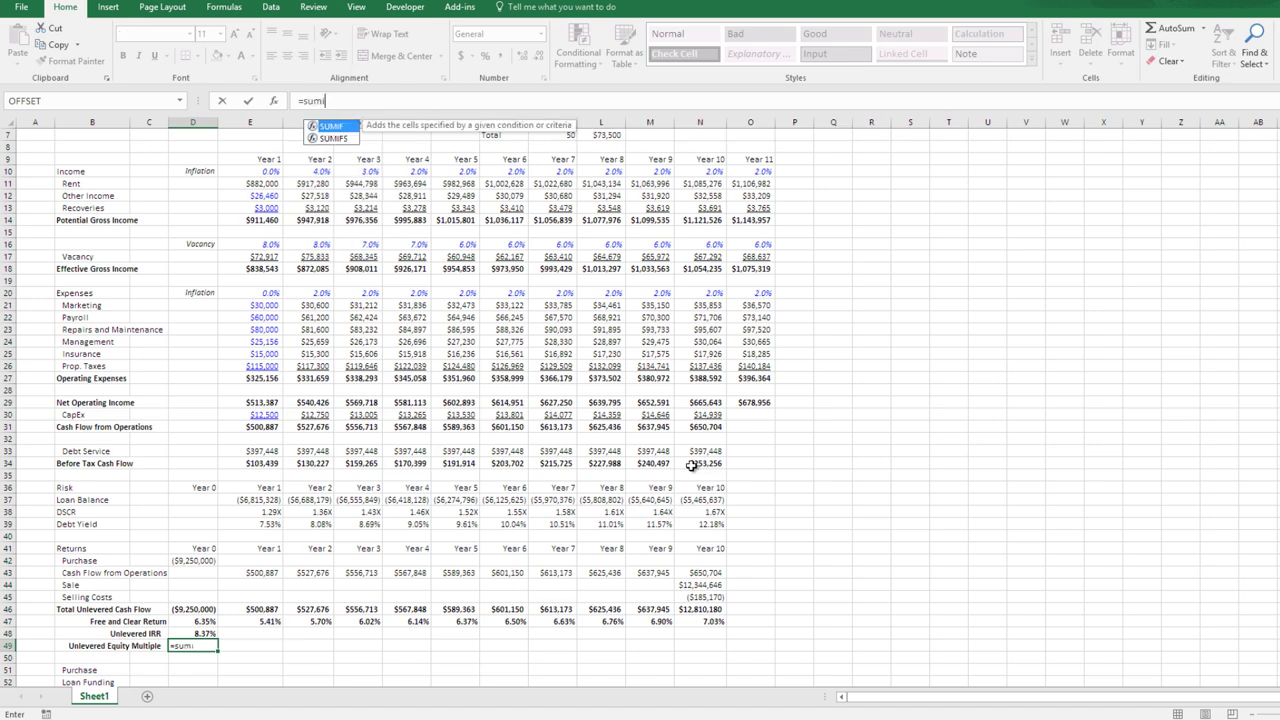
{"action": "key", "text": "Up"}
{"action": "key", "text": "Up"}
{"action": "key", "text": "Up"}
{"action": "key", "text": "ctrl+shift+Right"}
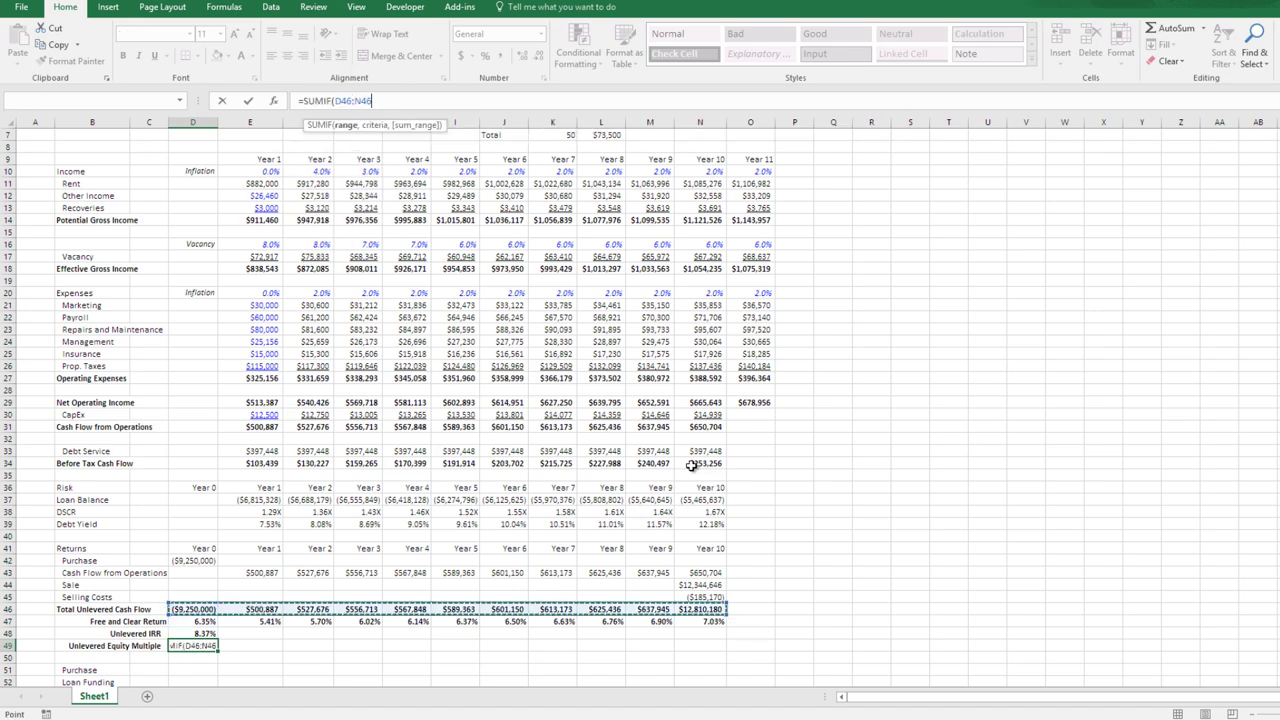
{"action": "key", "text": "F4"}
{"action": "type", "text": ",\""}
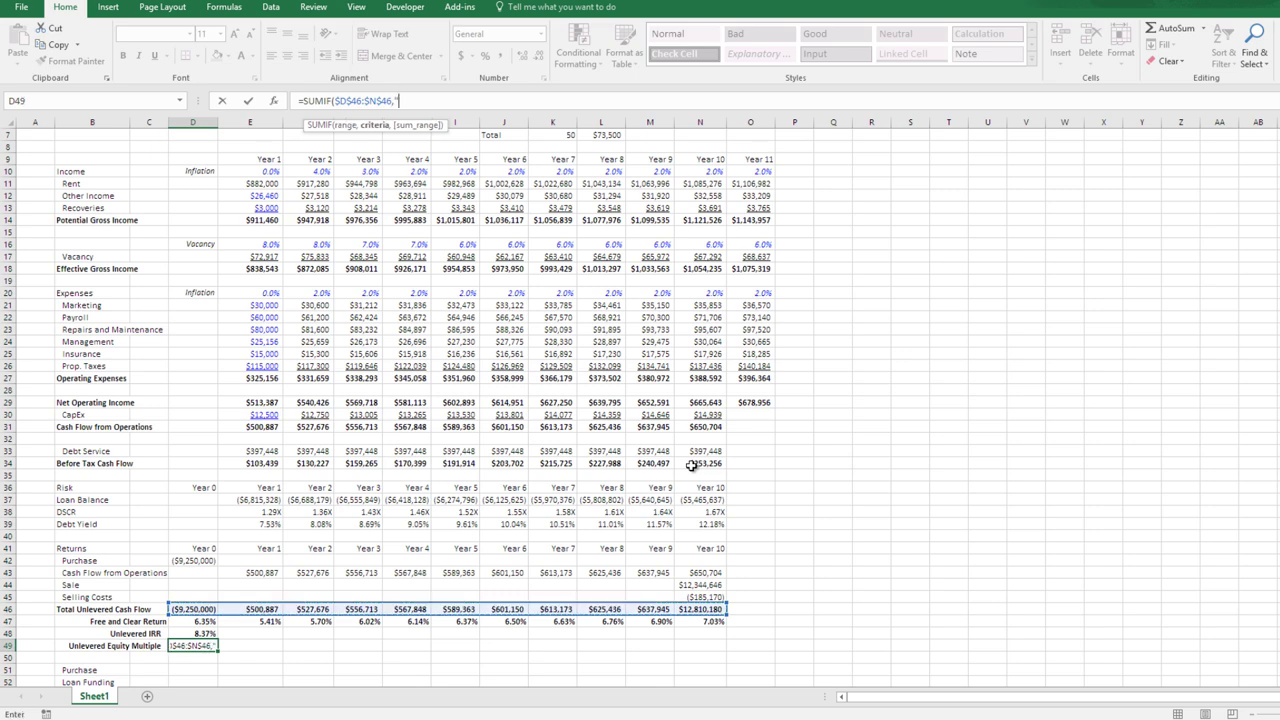
{"action": "type", "text": ">0\")/"}
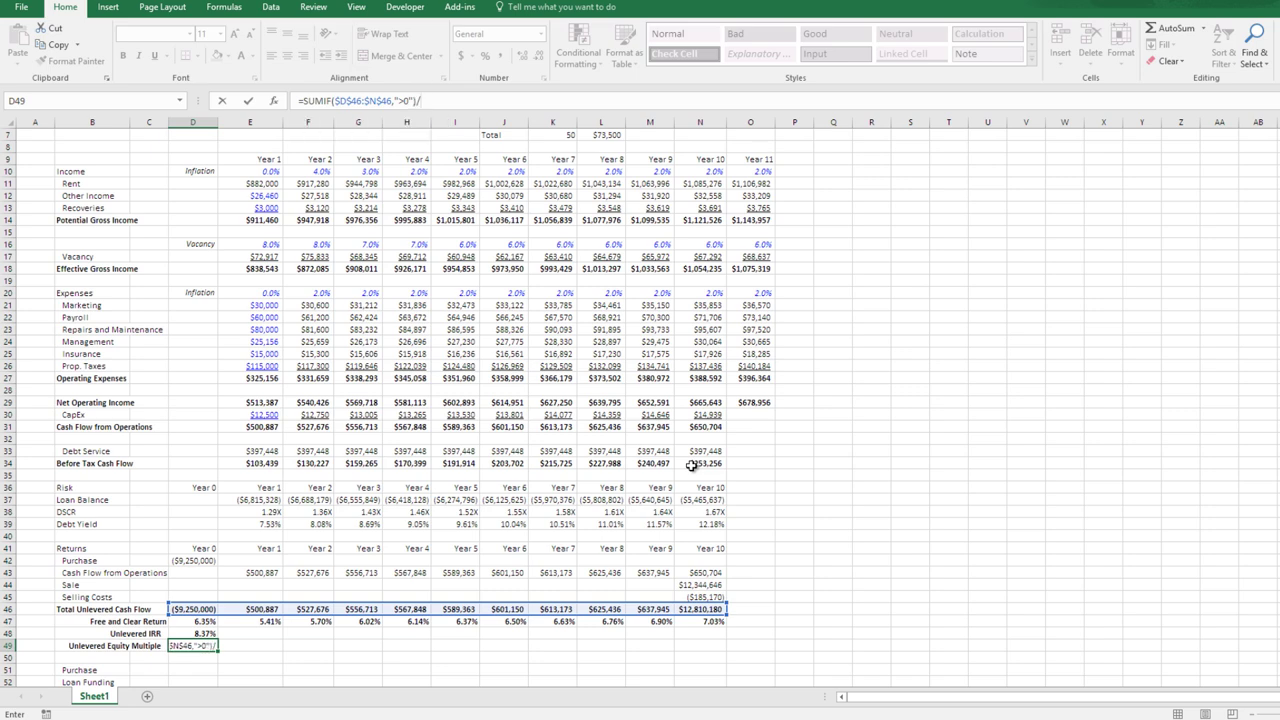
{"action": "type", "text": "-"}
{"action": "type", "text": "SUMIF("}
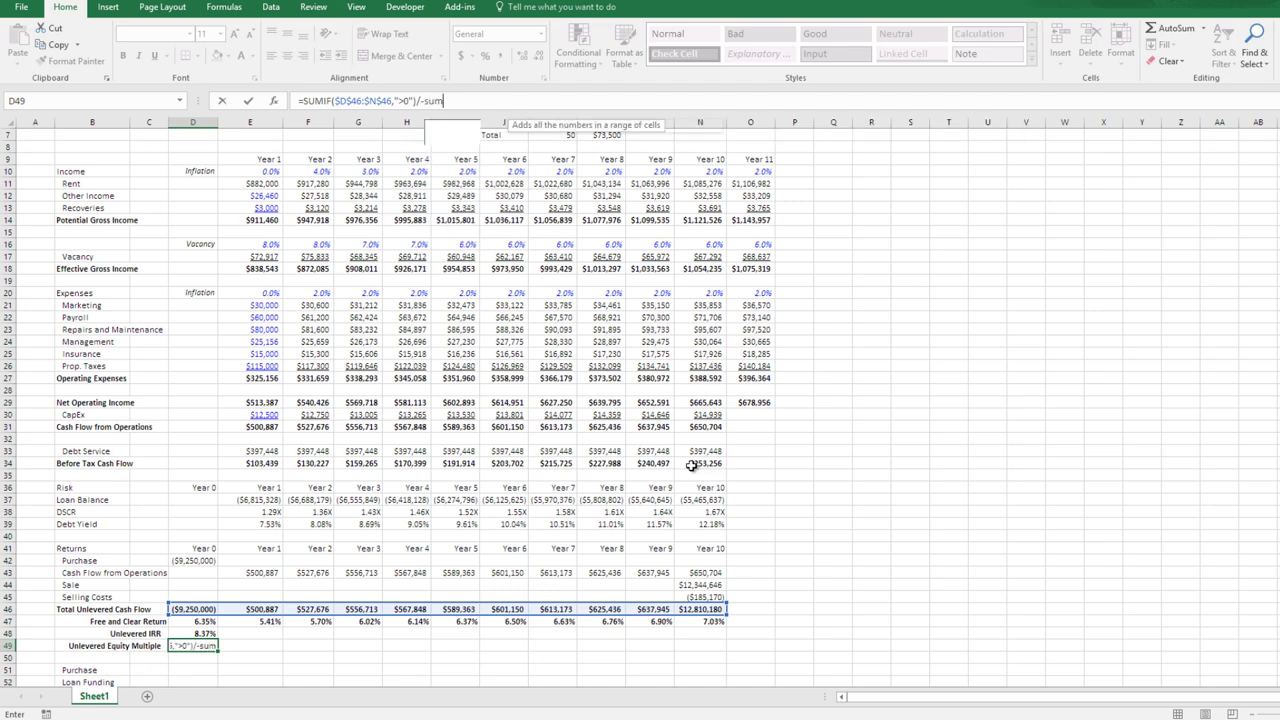
{"action": "key", "text": "Up"}
{"action": "key", "text": "Up"}
{"action": "key", "text": "Up"}
{"action": "key", "text": "ctrl+shift+Right"}
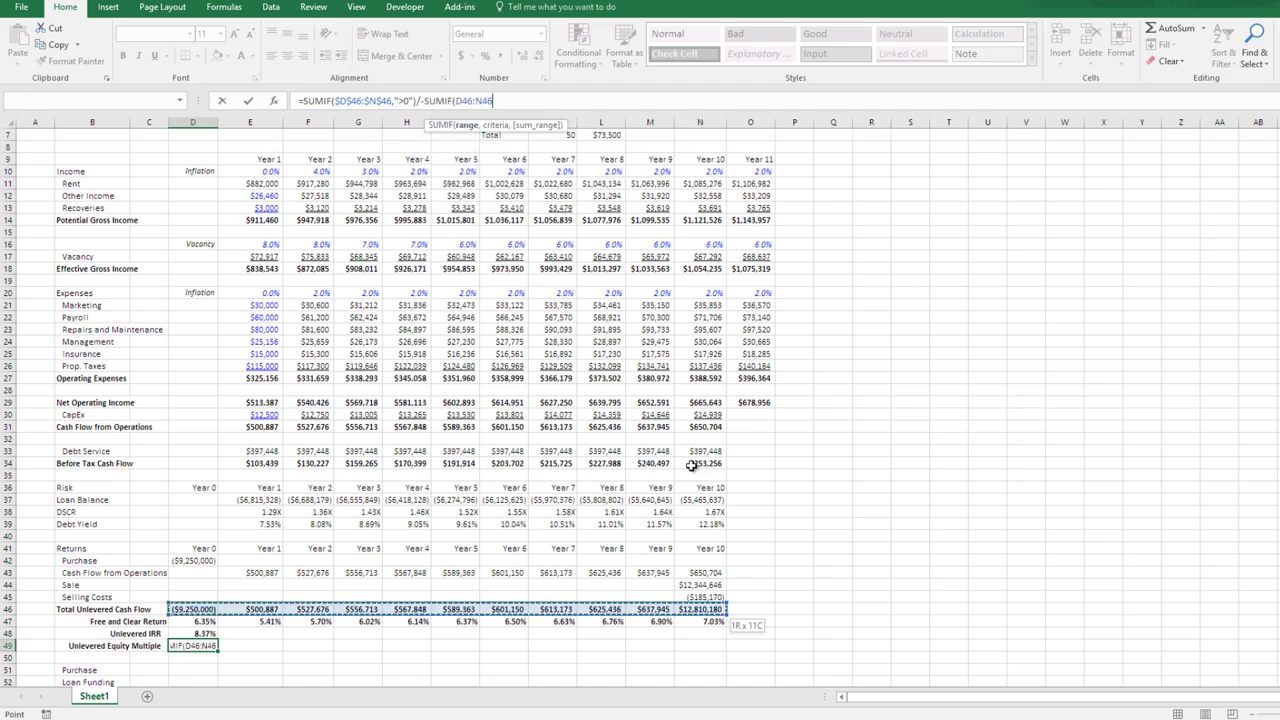
{"action": "type", "text": ","}
{"action": "key", "text": "BackSpace"}
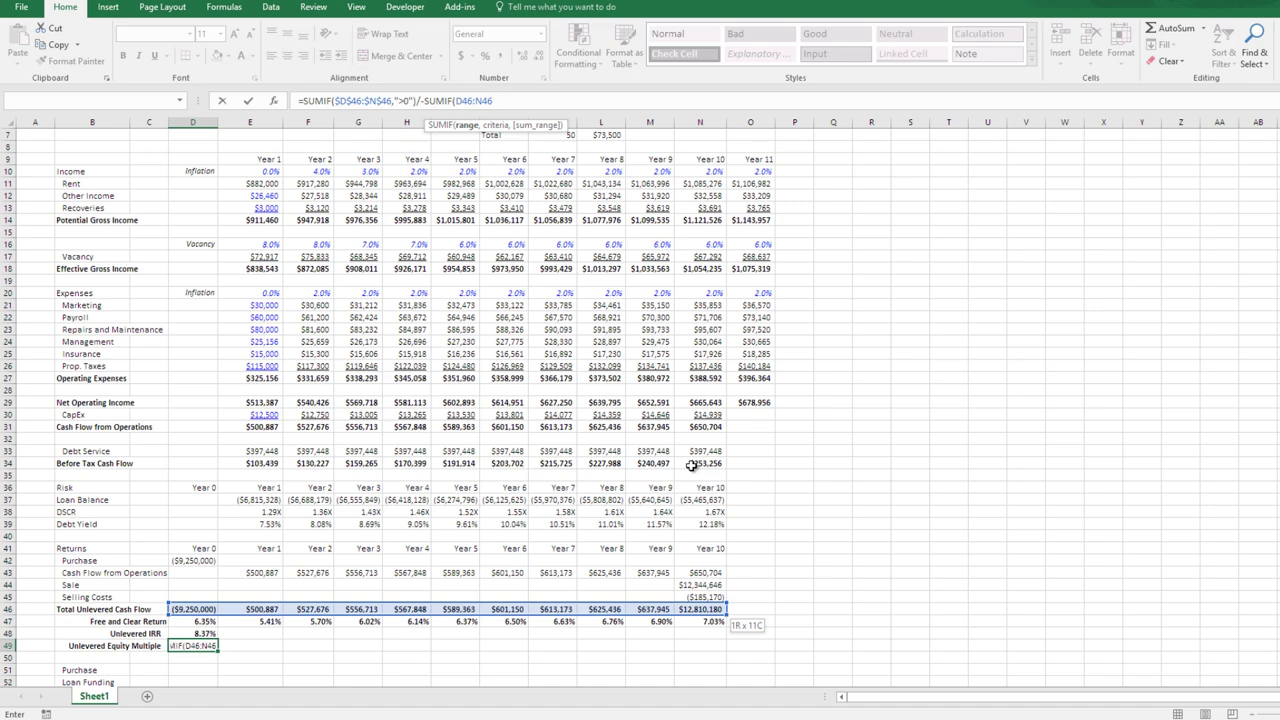
{"action": "type", "text": ",\"<0"}
{"action": "key", "text": "Return"}
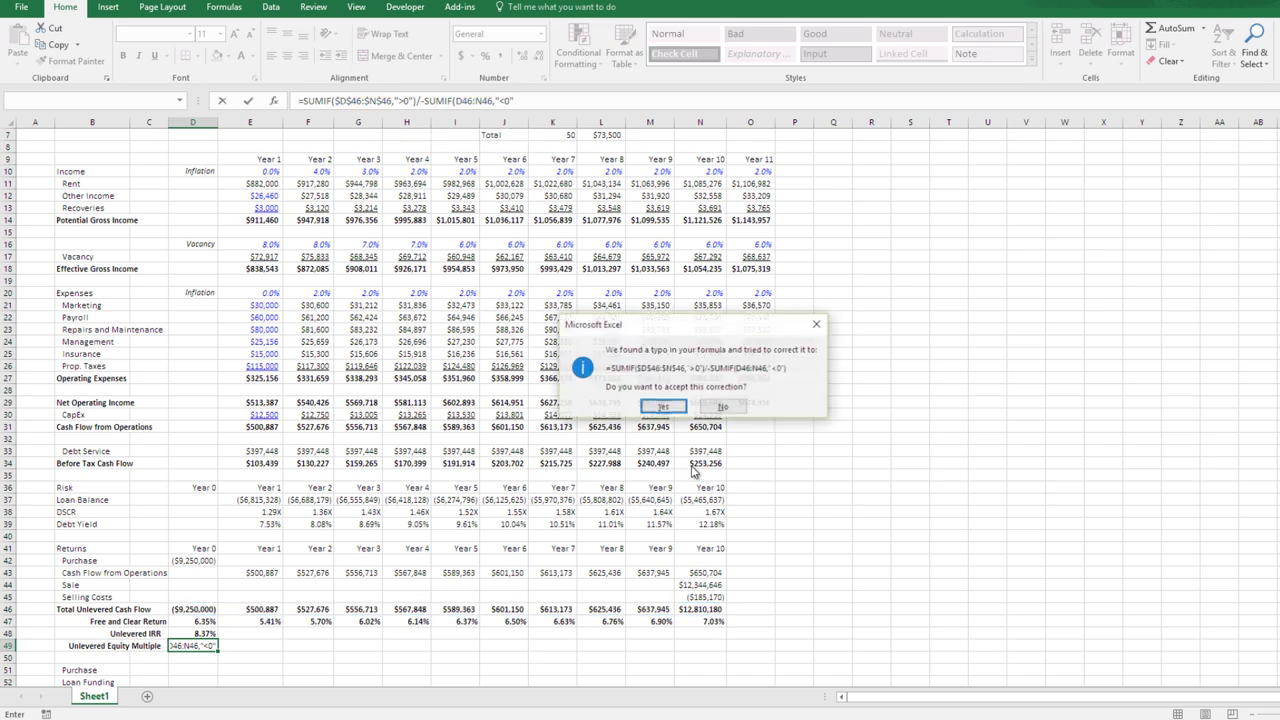
{"action": "key", "text": "Return"}
- Format the unlevered equity multiple in D49 with the custom number format 0.00"X" and make it bold
{"action": "key", "text": "ctrl+1"}
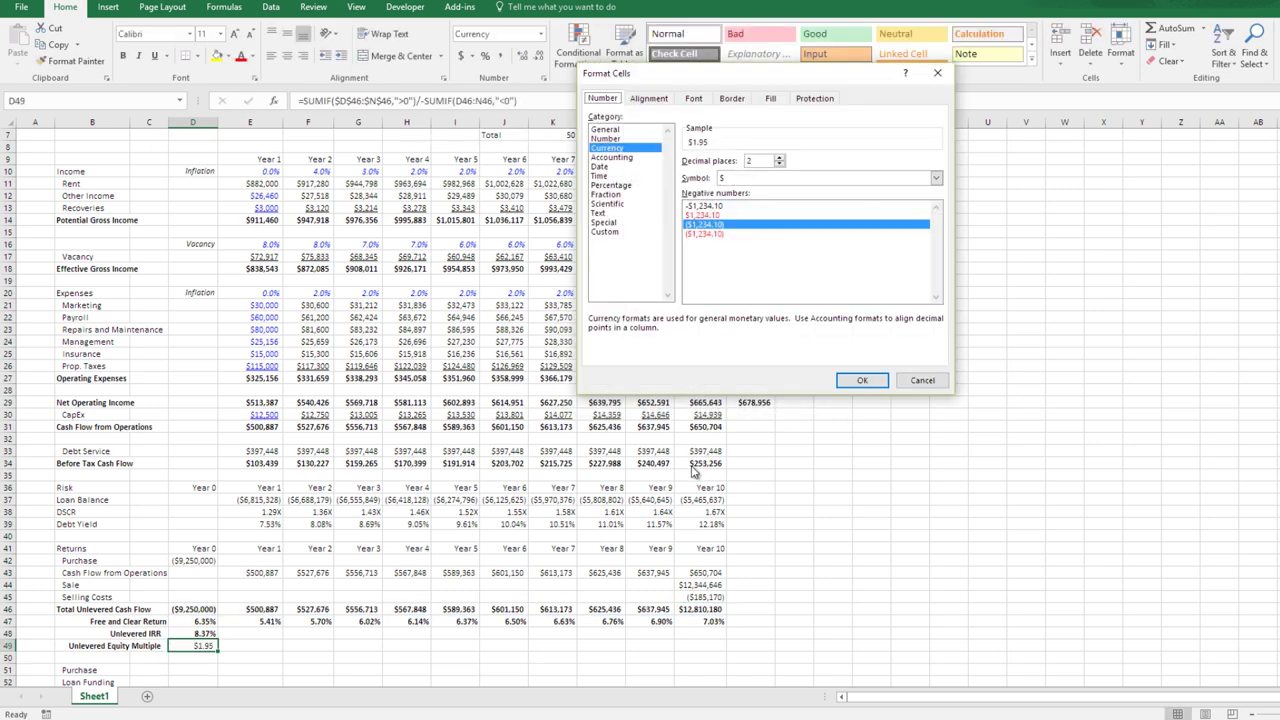
{"action": "key", "text": "Down"}
{"action": "key", "text": "Down"}
{"action": "key", "text": "Down"}
{"action": "key", "text": "Down"}
{"action": "key", "text": "Down"}
{"action": "key", "text": "Down"}
{"action": "key", "text": "Down"}
{"action": "key", "text": "Down"}
{"action": "key", "text": "Down"}
{"action": "type", "text": "0.00\"X\""}
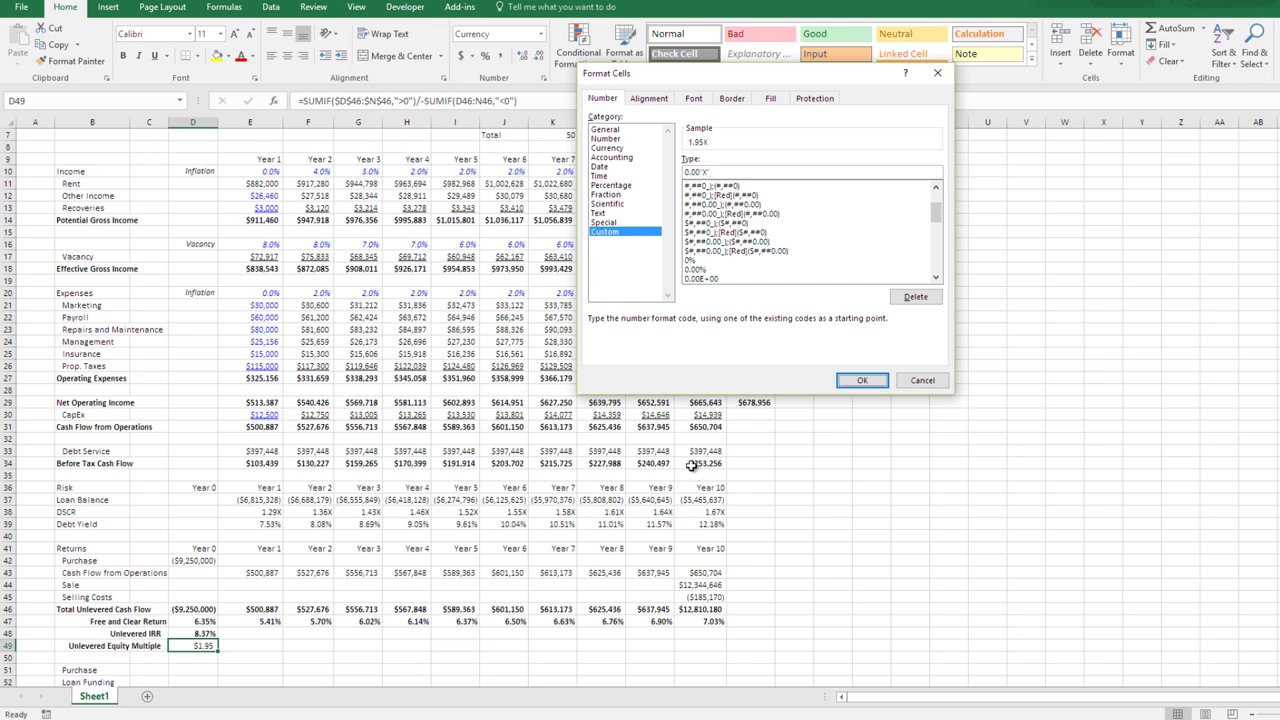
{"action": "key", "text": "Return"}
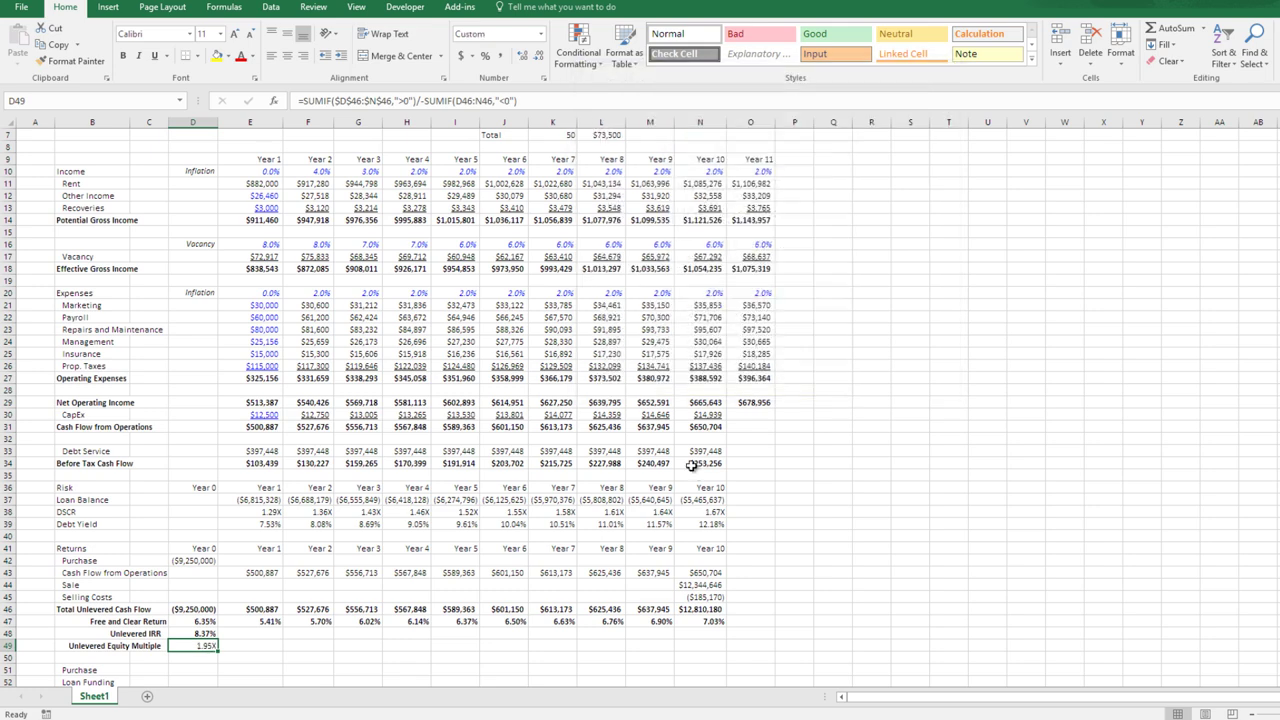
{"action": "key", "text": "Down"}
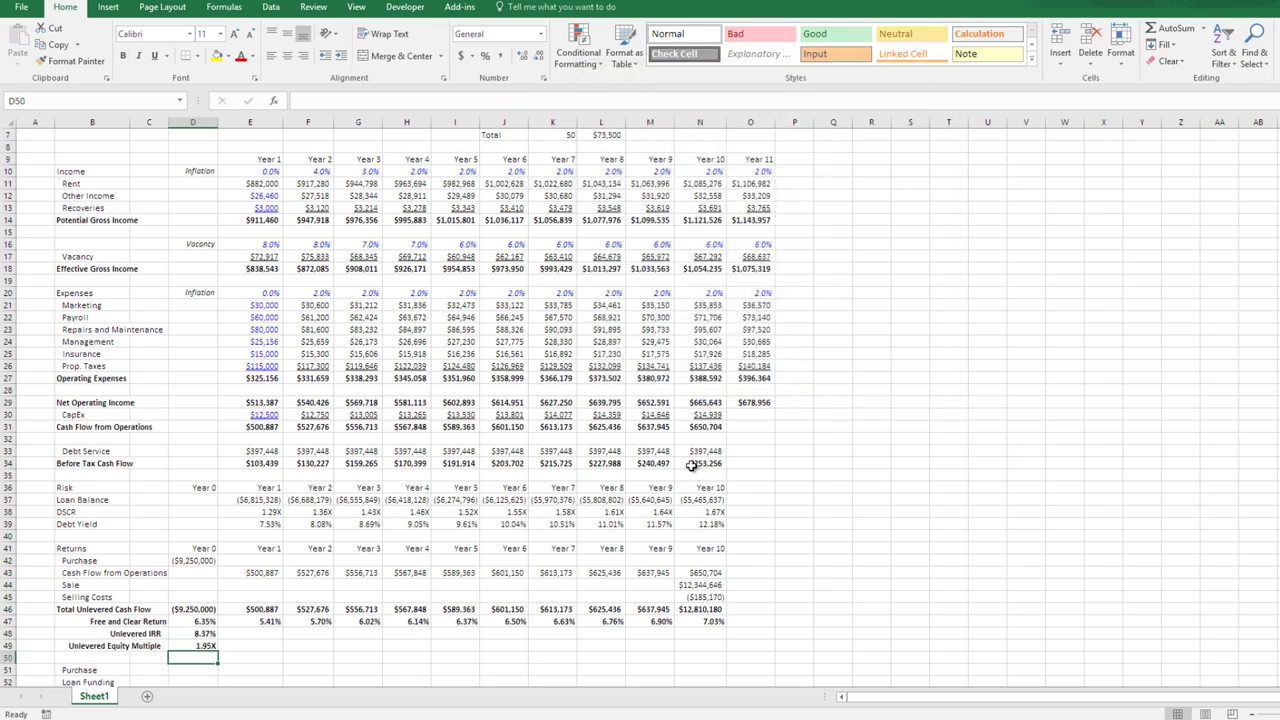
{"action": "key", "text": "Up"}
{"action": "key", "text": "Down"}
{"action": "scroll", "coordinate": [691, 466], "scroll_direction": "down", "scroll_amount": 1}
{"action": "key", "text": "Up"}
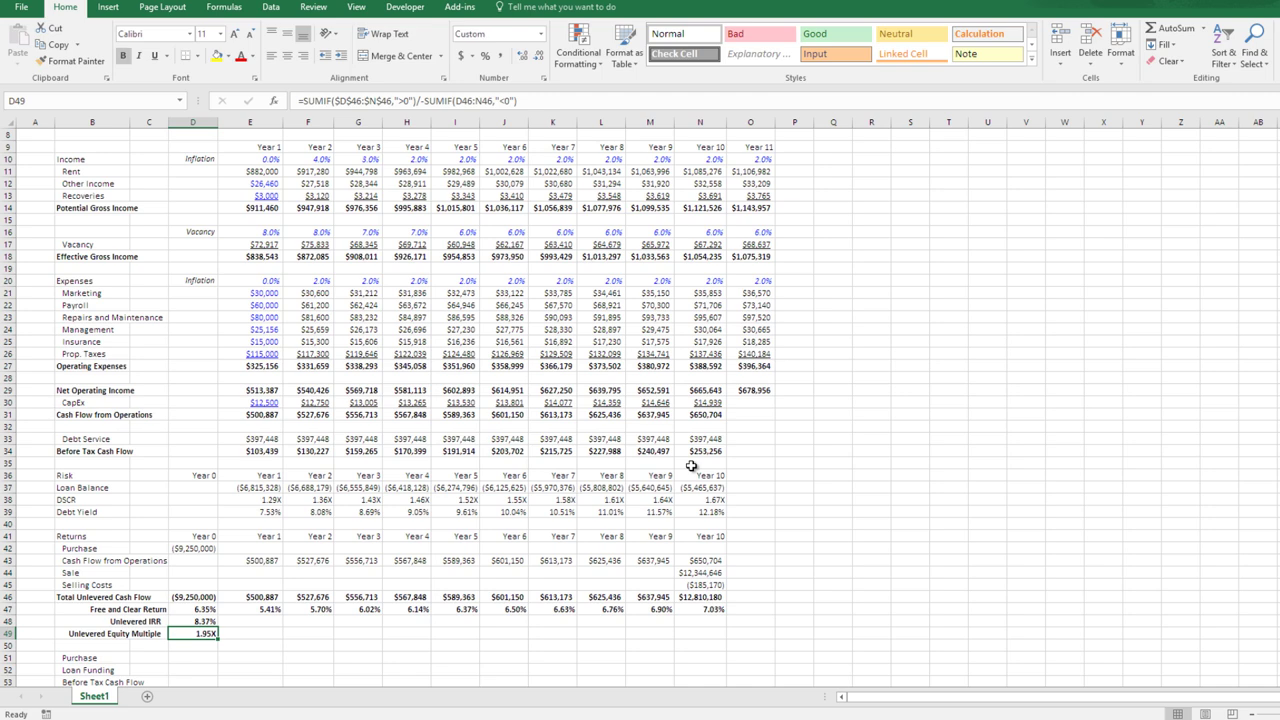
- Check the unlevered cash flow, IRR and equity multiple formulas in column D and look over the levered cash flow rows below
{"action": "key", "text": "Up"}
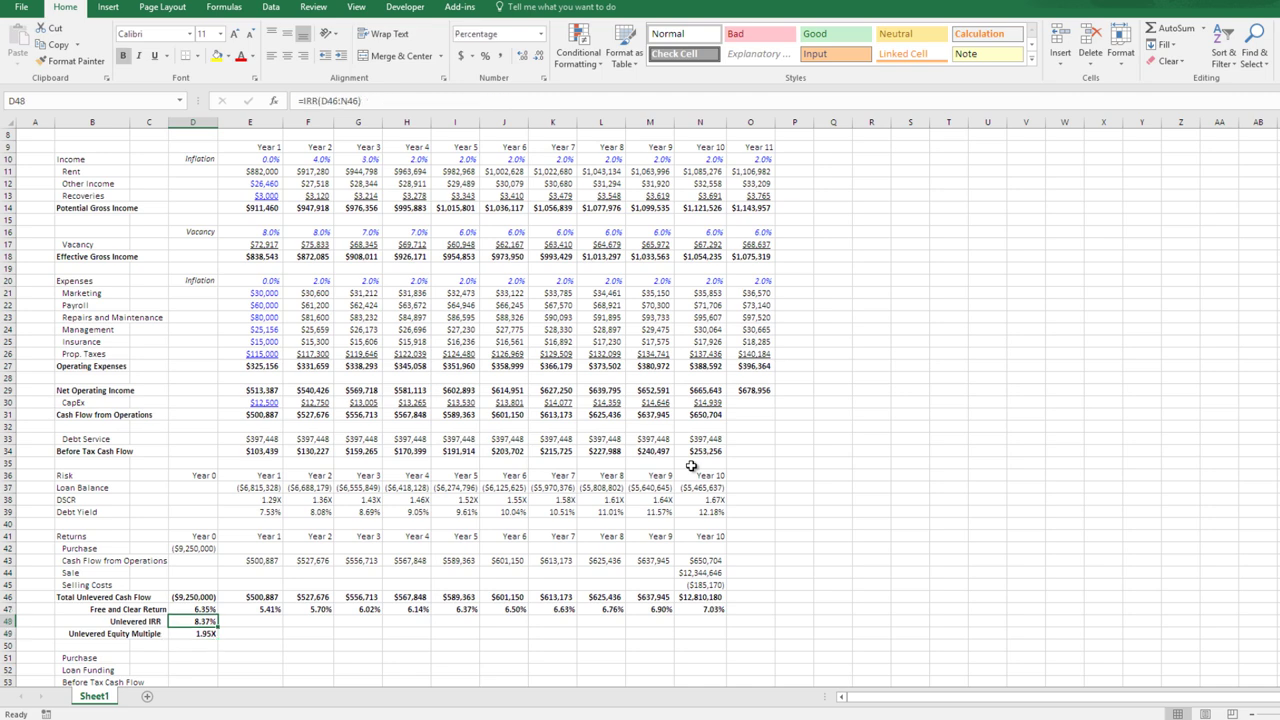
{"action": "key", "text": "Up"}
{"action": "key", "text": "Up"}
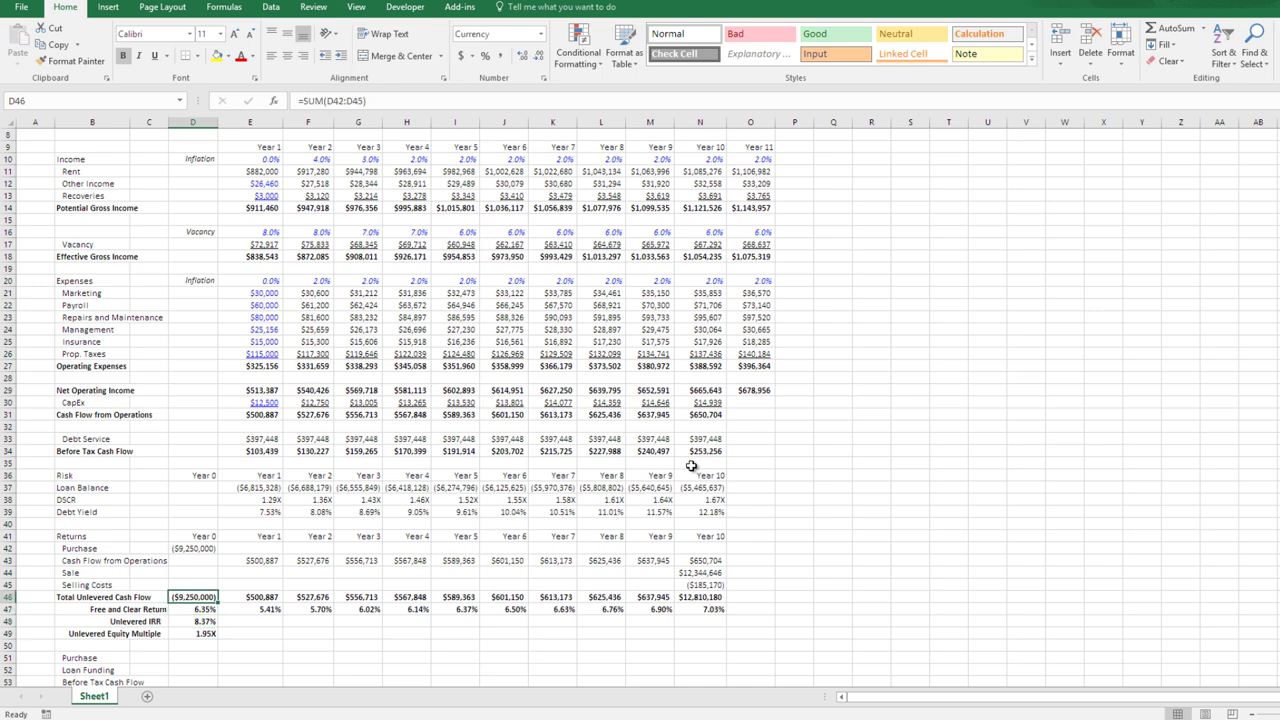
{"action": "key", "text": "Down"}
{"action": "key", "text": "Down"}
{"action": "key", "text": "Down"}
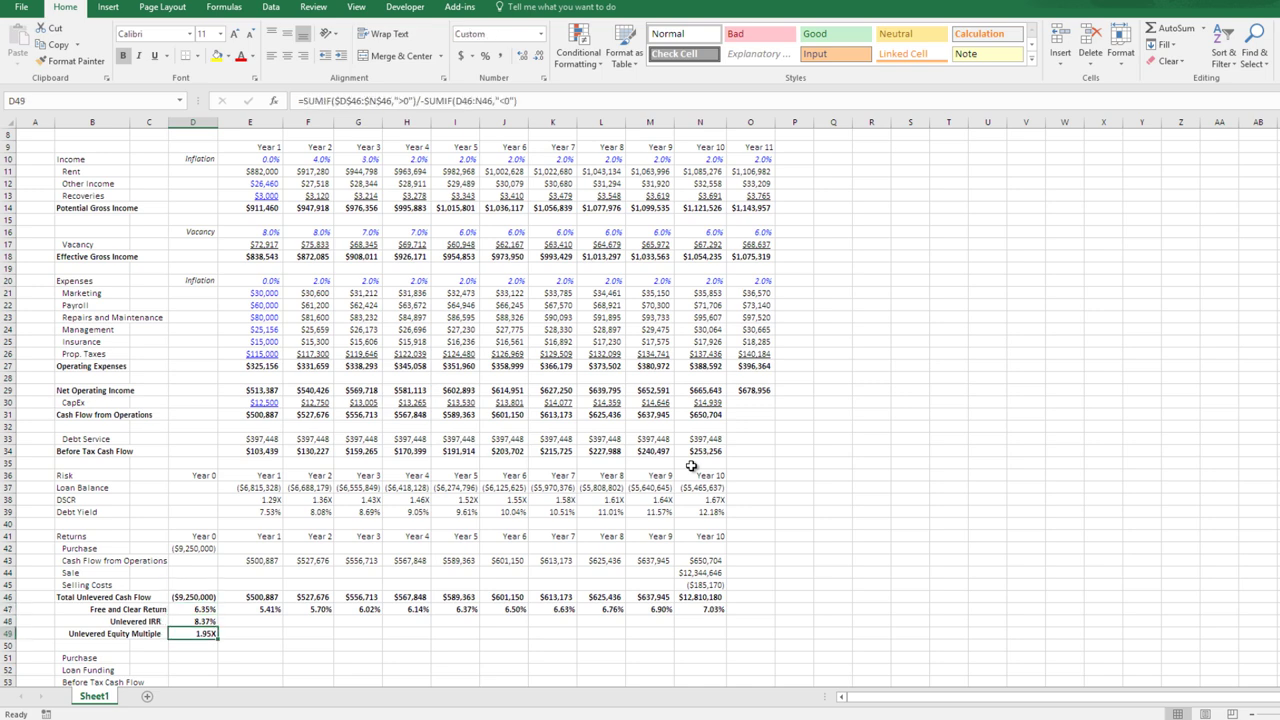
{"action": "key", "text": "Down"}
{"action": "key", "text": "Down"}
{"action": "key", "text": "Down"}
{"action": "key", "text": "Down"}
{"action": "key", "text": "Down"}
{"action": "key", "text": "Down"}
{"action": "key", "text": "Down"}
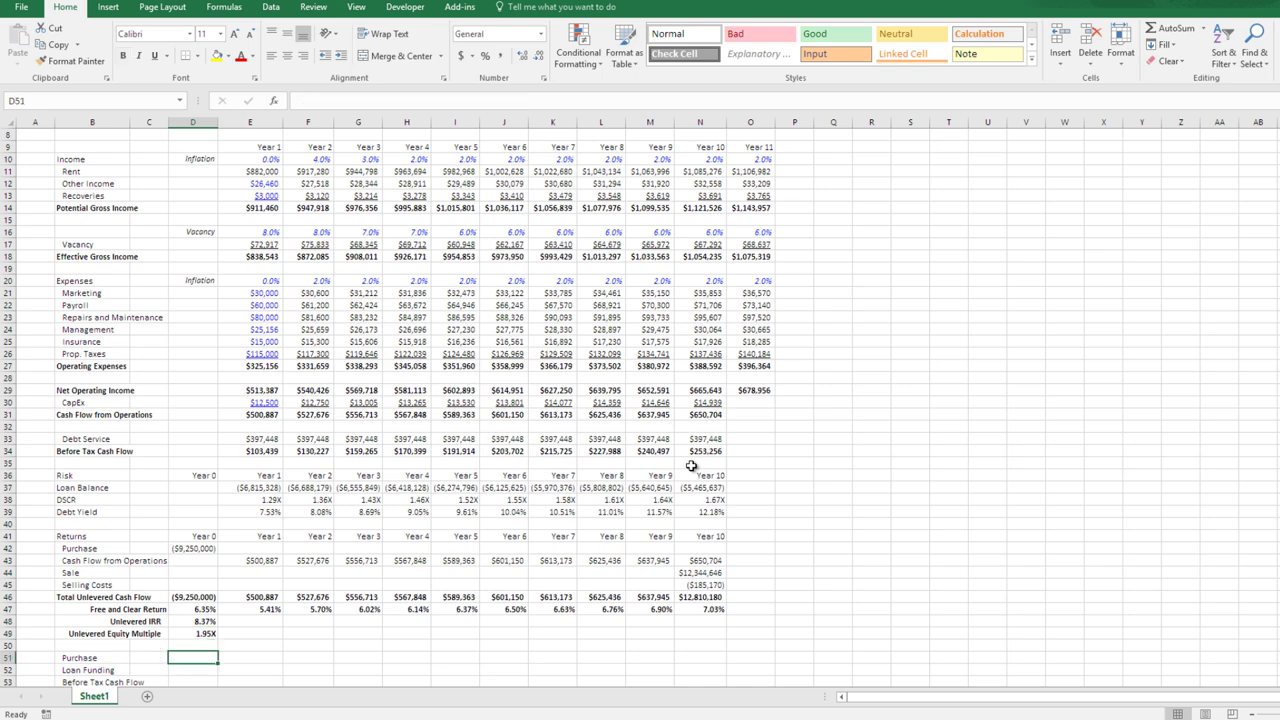
{"action": "key", "text": "Down"}
{"action": "key", "text": "Down"}
{"action": "key", "text": "Up"}
{"action": "key", "text": "Up"}
{"action": "key", "text": "Up"}
{"action": "key", "text": "Up"}
{"action": "key", "text": "Up"}
{"action": "key", "text": "Up"}
{"action": "key", "text": "Up"}
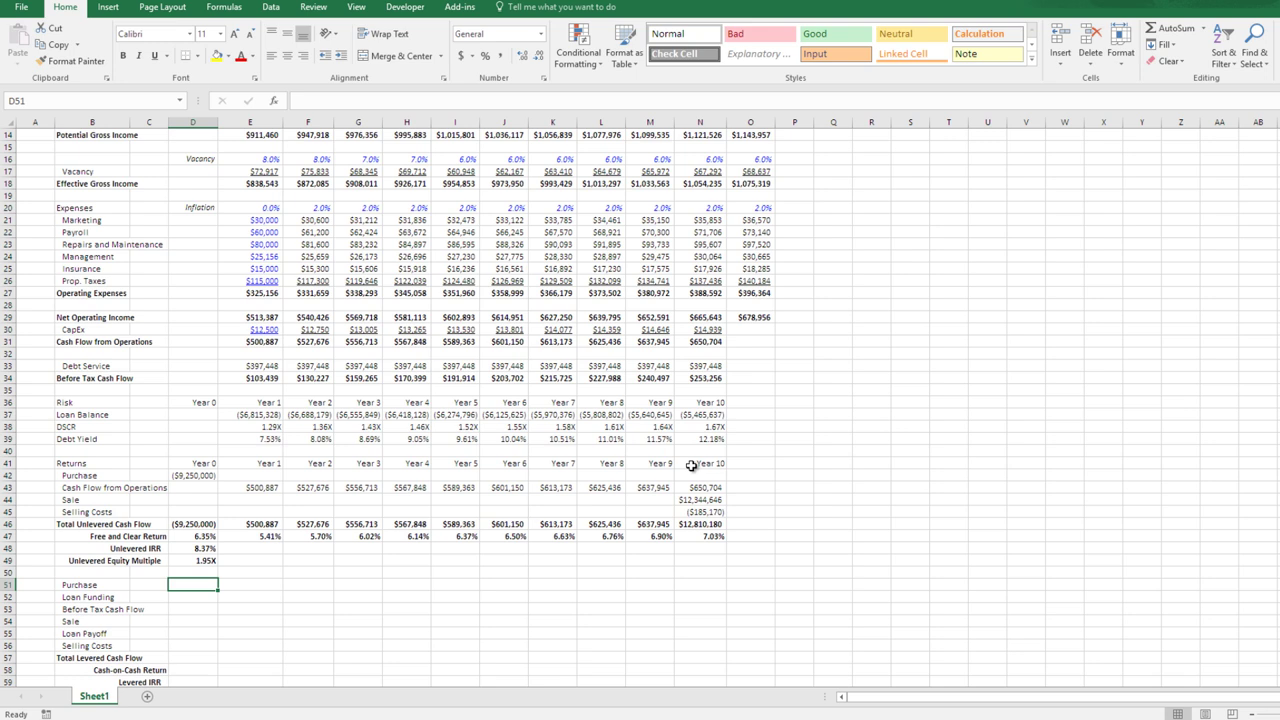
- Enter the Year 0 levered purchase in D51 as total unlevered cash flow plus the loan amount, =D46+H3
{"action": "type", "text": "="}
{"action": "key", "text": "Up"}
{"action": "key", "text": "Up"}
{"action": "key", "text": "Up"}
{"action": "key", "text": "Up"}
{"action": "key", "text": "Up"}
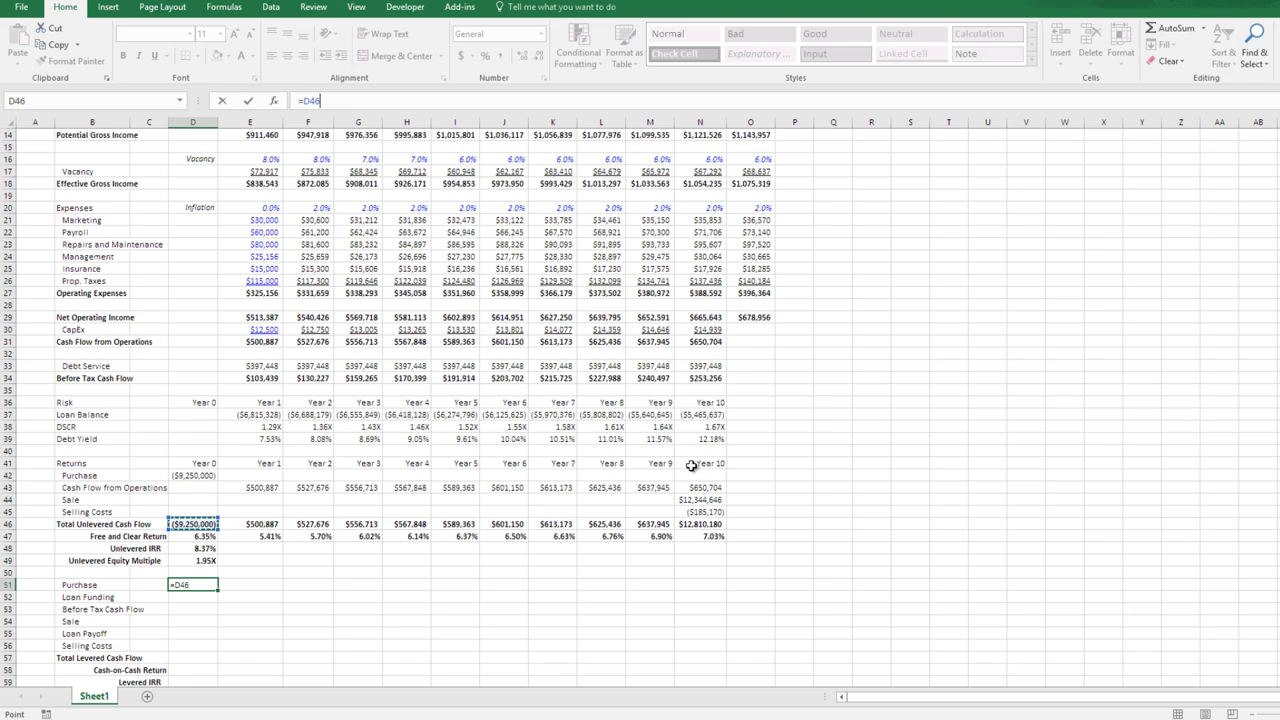
{"action": "type", "text": "+"}
{"action": "key", "text": "Up"}
{"action": "key", "text": "Up"}
{"action": "key", "text": "Up"}
{"action": "key", "text": "Up"}
{"action": "key", "text": "Up"}
{"action": "key", "text": "Up"}
{"action": "key", "text": "Up"}
{"action": "key", "text": "Up"}
{"action": "key", "text": "Up"}
{"action": "key", "text": "Up"}
{"action": "key", "text": "Up"}
{"action": "key", "text": "Up"}
{"action": "key", "text": "Up"}
{"action": "key", "text": "Up"}
{"action": "key", "text": "Up"}
{"action": "key", "text": "Up"}
{"action": "key", "text": "Up"}
{"action": "key", "text": "Up"}
{"action": "key", "text": "Up"}
{"action": "key", "text": "Up"}
{"action": "key", "text": "Up"}
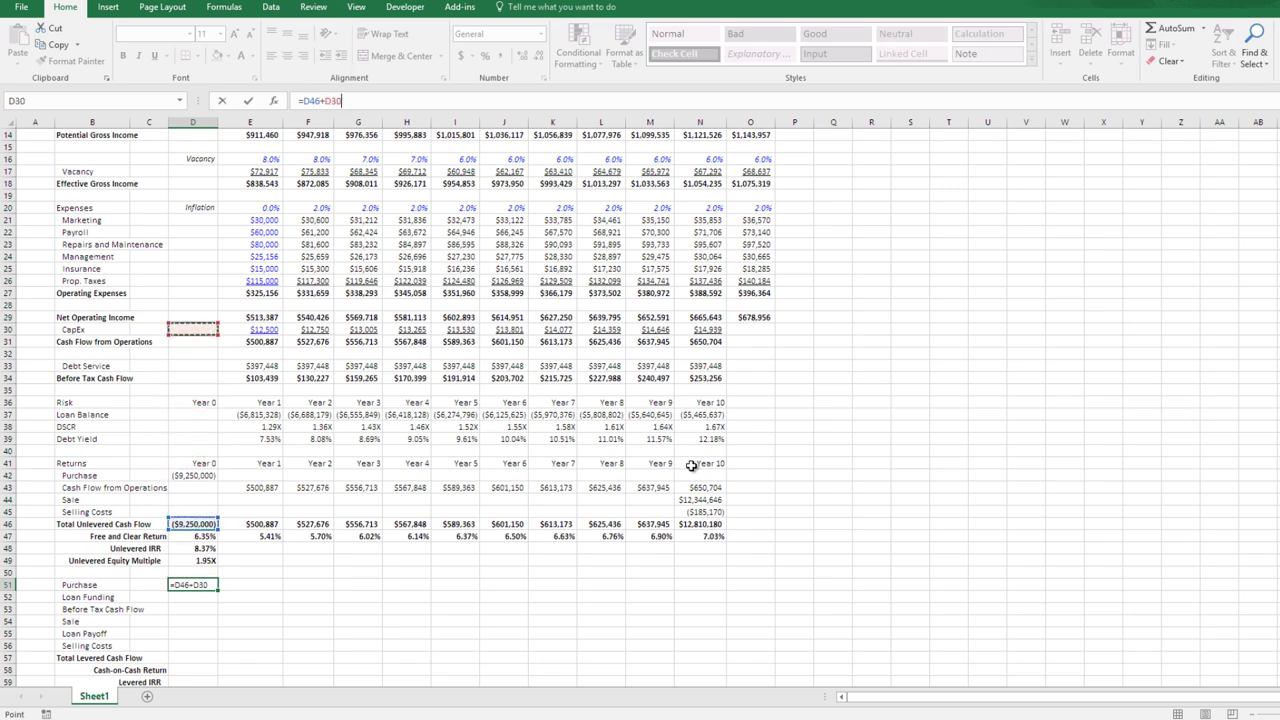
{"action": "key", "text": "Down"}
{"action": "key", "text": "Down"}
{"action": "key", "text": "Right"}
{"action": "key", "text": "Right"}
{"action": "key", "text": "Right"}
{"action": "key", "text": "Right"}
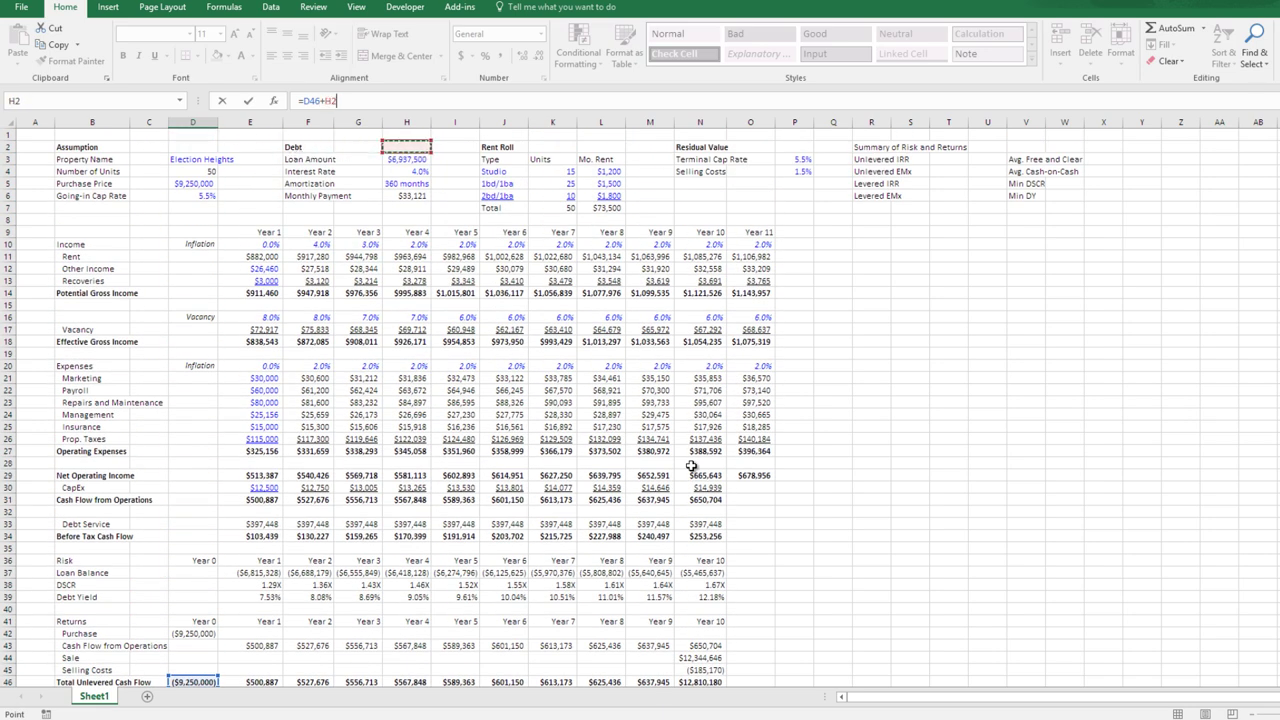
{"action": "key", "text": "Return"}
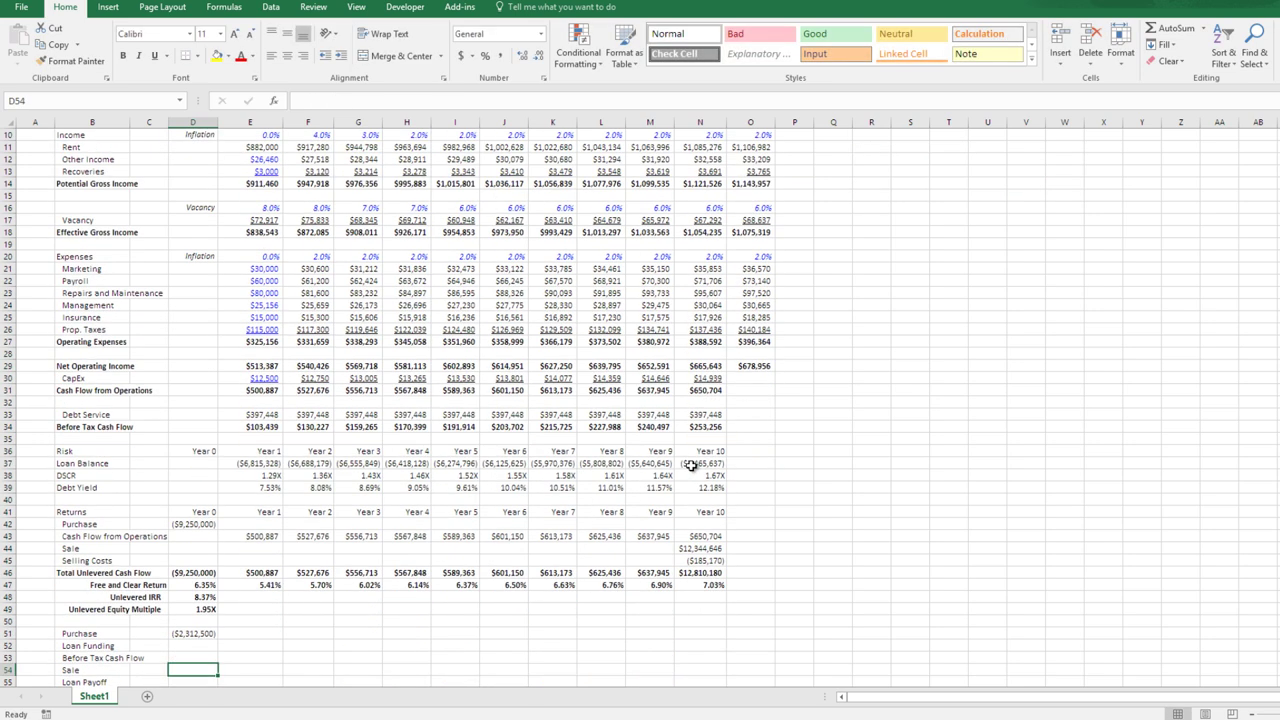
{"action": "key", "text": "Up"}
{"action": "key", "text": "Up"}
{"action": "key", "text": "Down"}
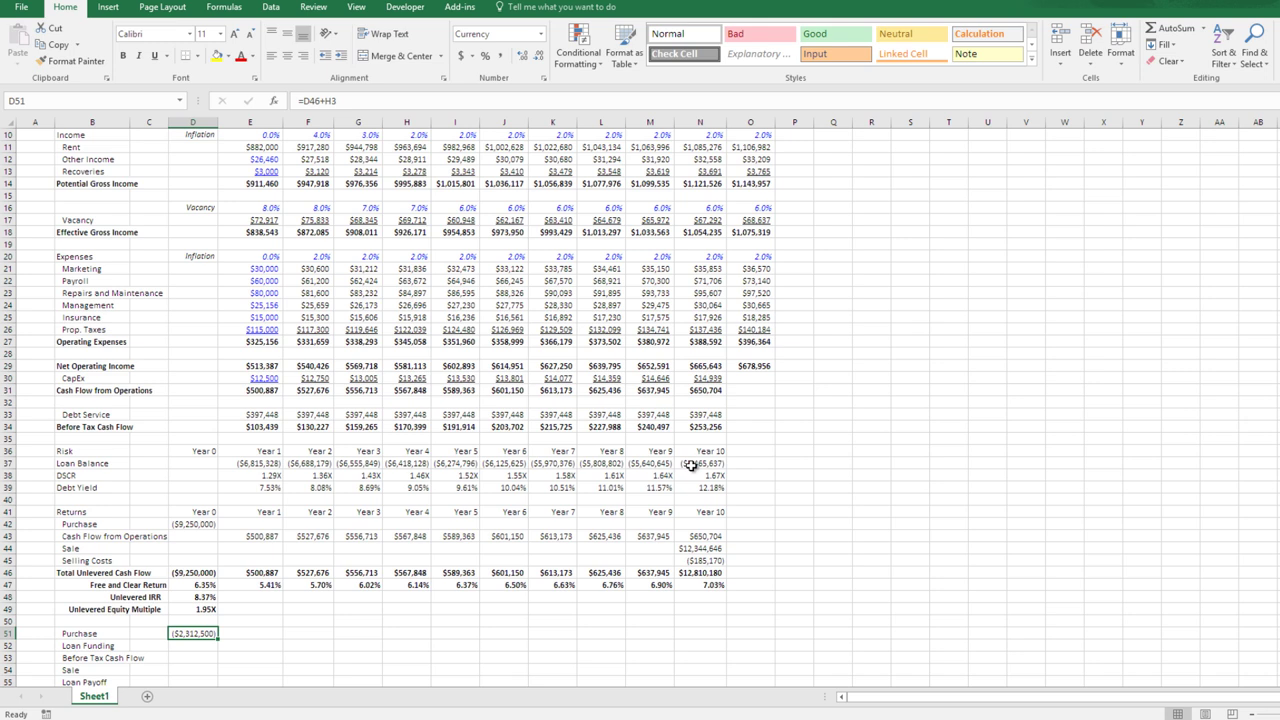
{"action": "key", "text": "Right"}
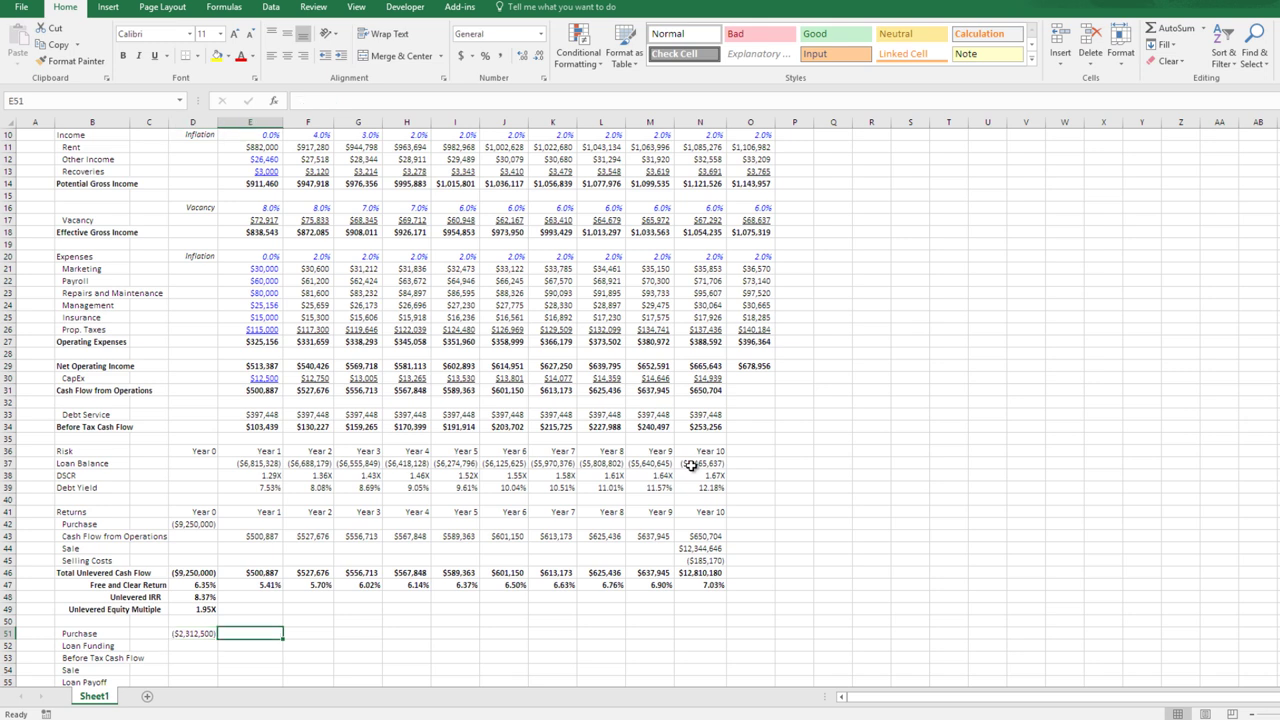
{"action": "type", "text": "="}
{"action": "key", "text": "Up"}
{"action": "key", "text": "Up"}
{"action": "key", "text": "Up"}
{"action": "key", "text": "Up"}
{"action": "key", "text": "Up"}
{"action": "key", "text": "Up"}
{"action": "key", "text": "Up"}
{"action": "key", "text": "Up"}
{"action": "key", "text": "Up"}
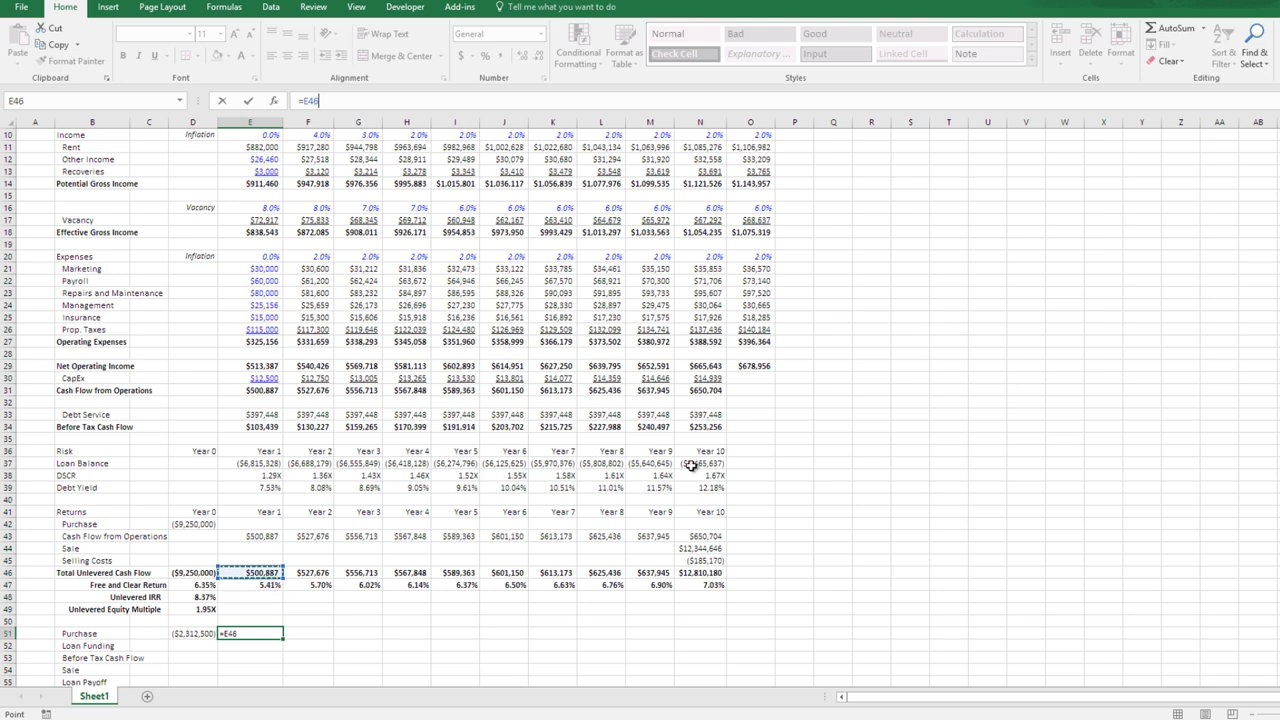
{"action": "key", "text": "Up"}
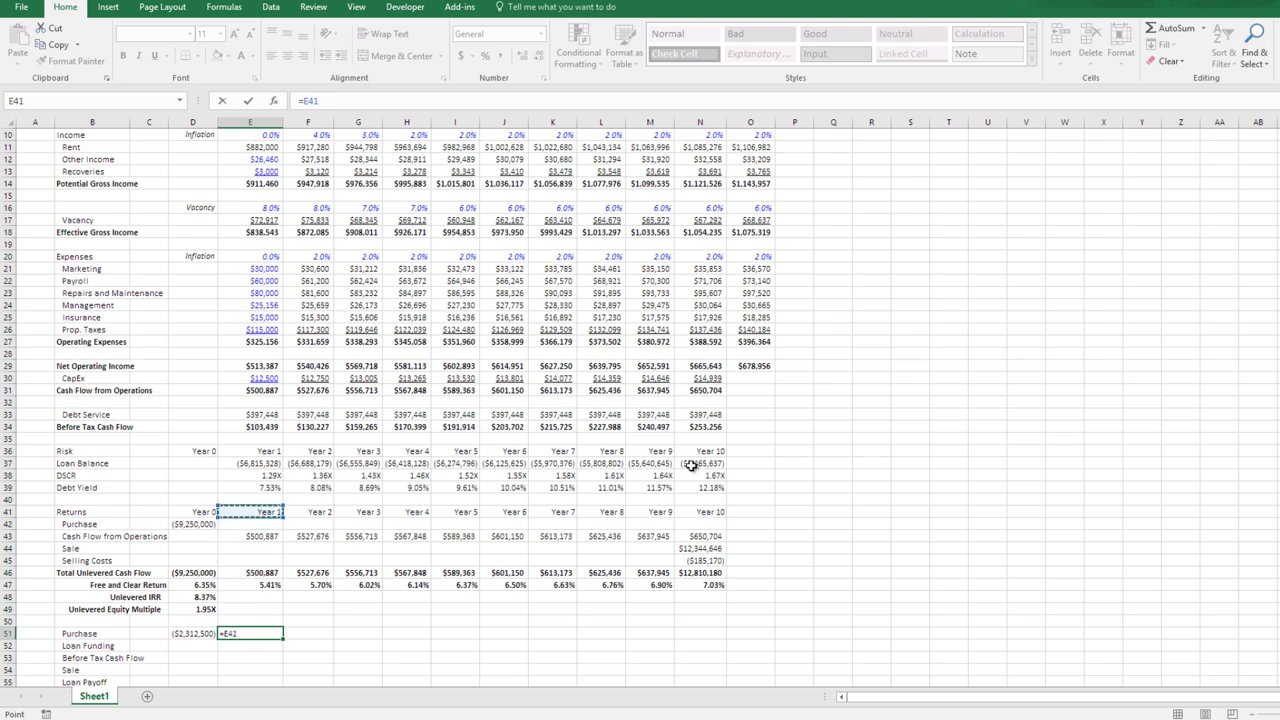
{"action": "key", "text": "Up"}
{"action": "key", "text": "Up"}
{"action": "key", "text": "Up"}
{"action": "key", "text": "Up"}
{"action": "key", "text": "Up"}
{"action": "key", "text": "Up"}
{"action": "key", "text": "Up"}
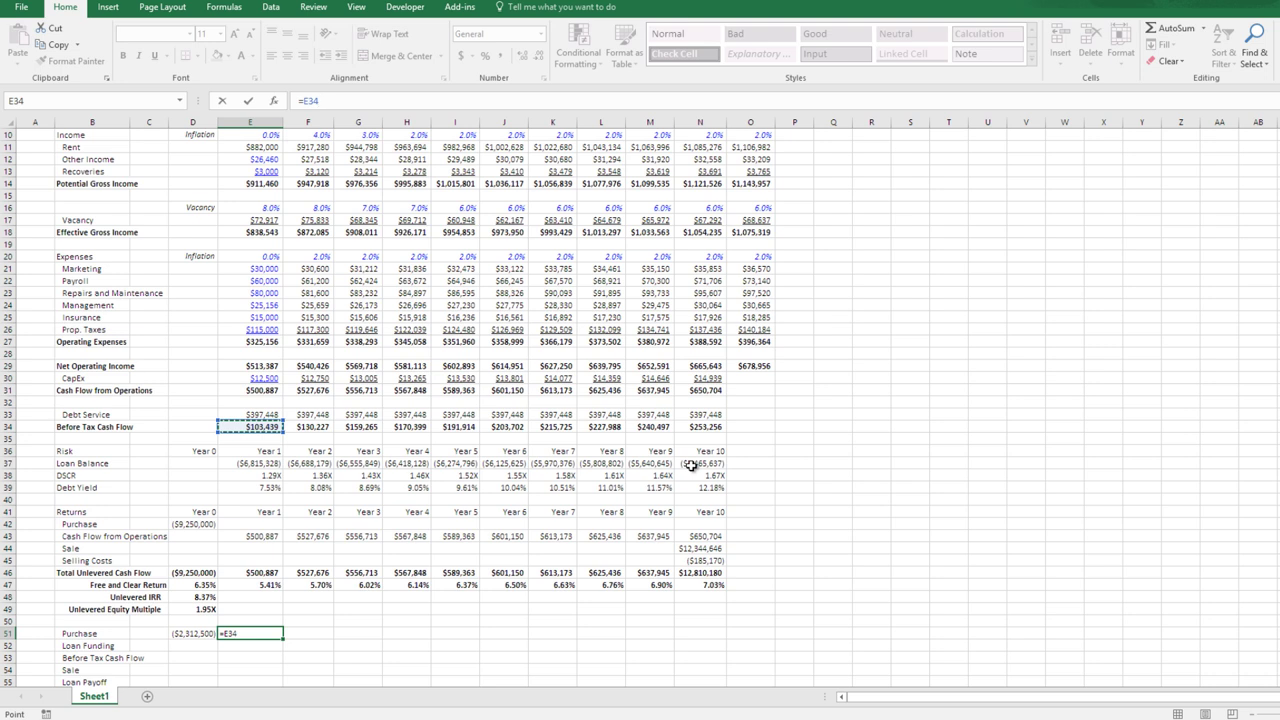
{"action": "key", "text": "ctrl+Return"}
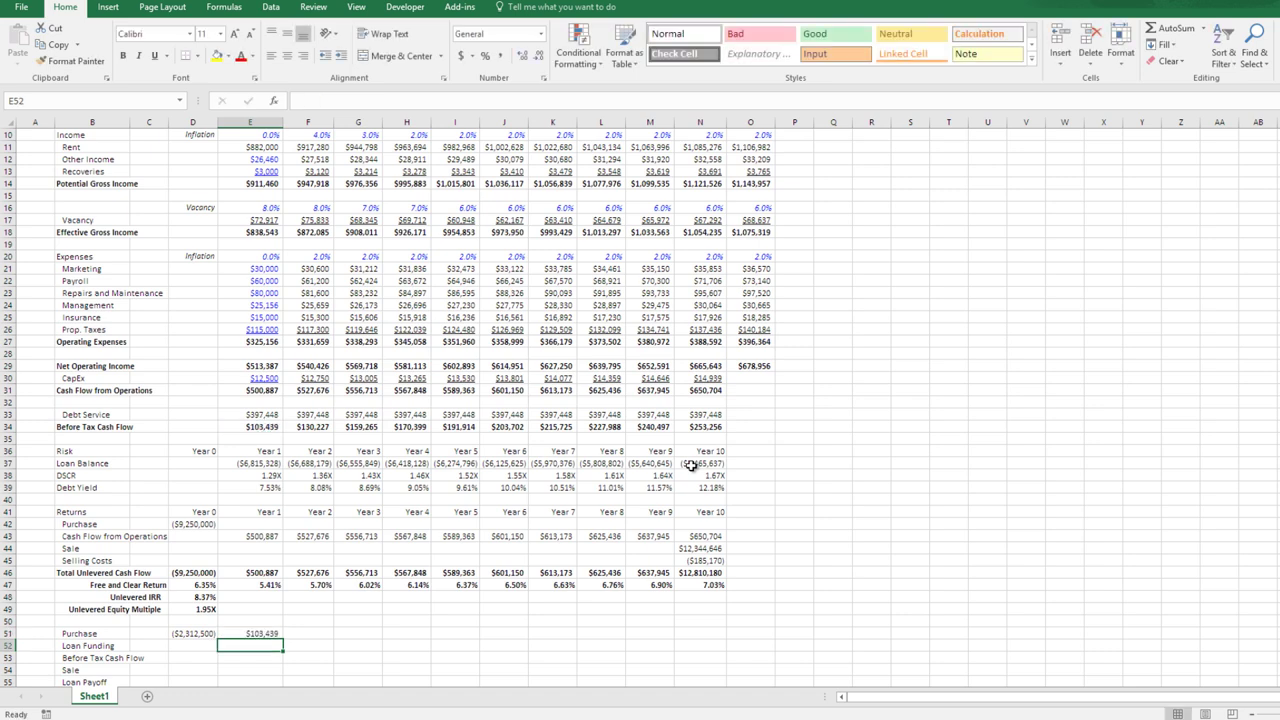
{"action": "key", "text": "Delete"}
{"action": "key", "text": "Down"}
{"action": "key", "text": "Left"}
{"action": "key", "text": "Up"}
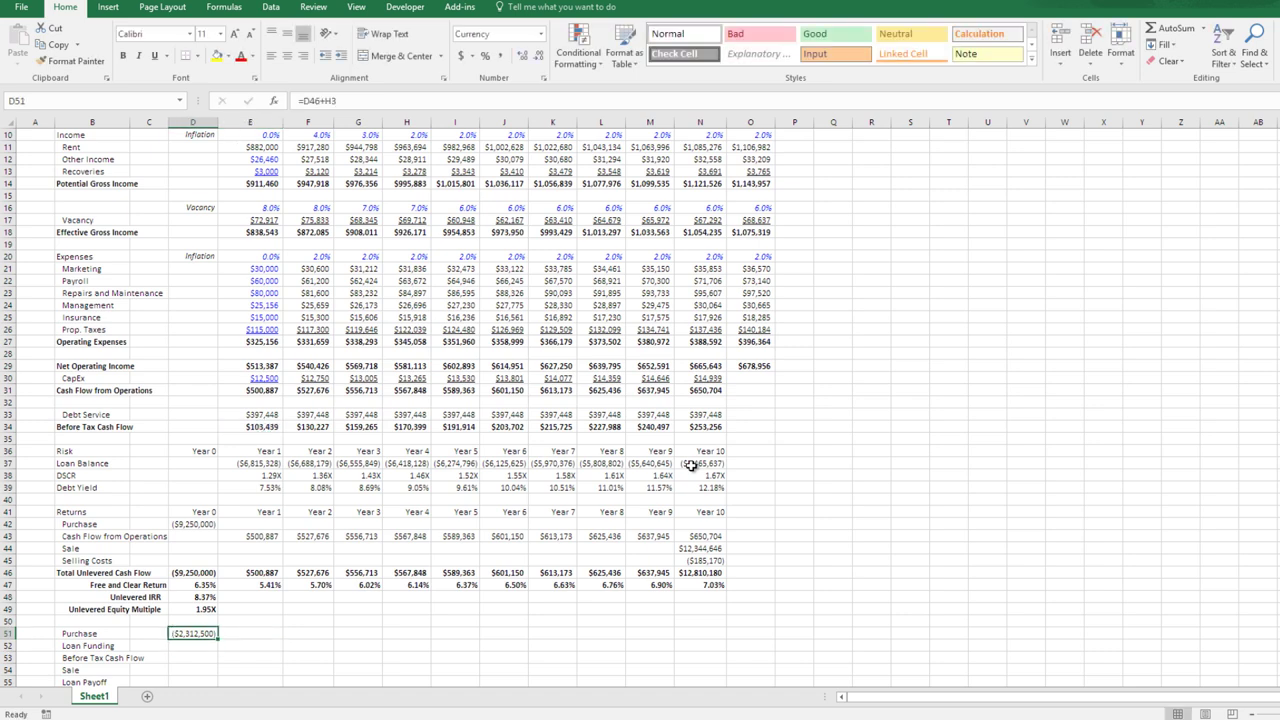
- Replace the Year 0 levered purchase in D51 with a link to the unlevered purchase, =D42
{"action": "scroll", "coordinate": [372, 478], "scroll_direction": "down", "scroll_amount": 2}
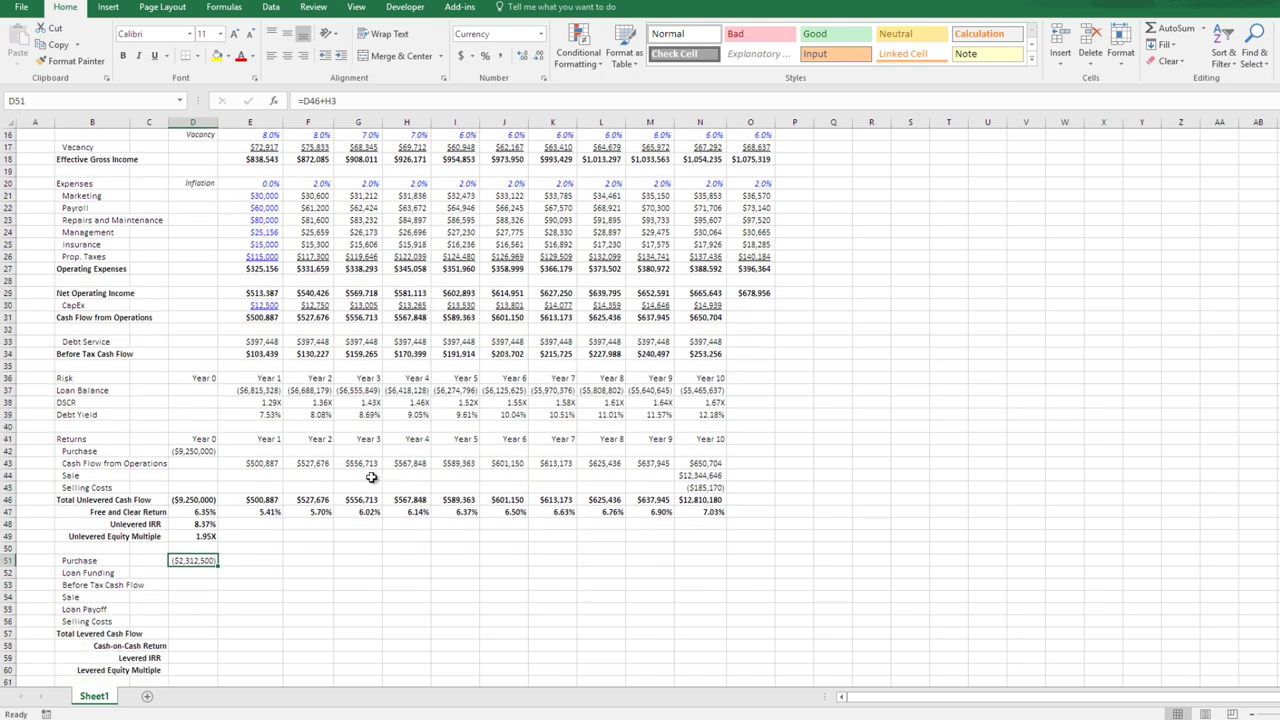
{"action": "type", "text": "="}
{"action": "key", "text": "Up"}
{"action": "key", "text": "Up"}
{"action": "key", "text": "Up"}
{"action": "key", "text": "Up"}
{"action": "key", "text": "Up"}
{"action": "key", "text": "Up"}
{"action": "key", "text": "Up"}
{"action": "key", "text": "Up"}
{"action": "key", "text": "Up"}
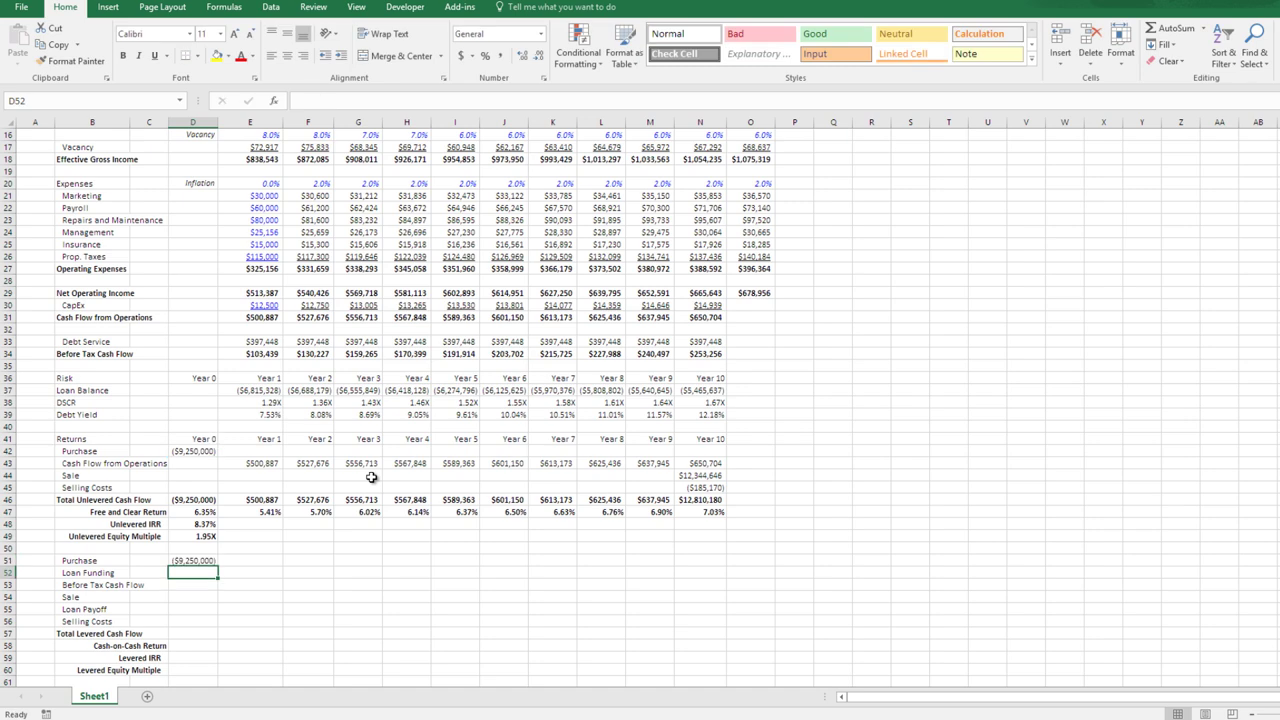
{"action": "key", "text": "Return"}
- Link the Year 0 loan funding in D52 to the loan amount in the debt assumptions, =H3
{"action": "type", "text": "="}
{"action": "key", "text": "Up"}
{"action": "key", "text": "Up"}
{"action": "key", "text": "Up"}
{"action": "key", "text": "Up"}
{"action": "key", "text": "Up"}
{"action": "key", "text": "Up"}
{"action": "key", "text": "Up"}
{"action": "key", "text": "Up"}
{"action": "key", "text": "Up"}
{"action": "key", "text": "Up"}
{"action": "key", "text": "Up"}
{"action": "key", "text": "Up"}
{"action": "key", "text": "Up"}
{"action": "key", "text": "Up"}
{"action": "key", "text": "Up"}
{"action": "key", "text": "Up"}
{"action": "key", "text": "Up"}
{"action": "key", "text": "Up"}
{"action": "key", "text": "Up"}
{"action": "key", "text": "Up"}
{"action": "key", "text": "Up"}
{"action": "key", "text": "Up"}
{"action": "key", "text": "Up"}
{"action": "key", "text": "Up"}
{"action": "key", "text": "Up"}
{"action": "key", "text": "Up"}
{"action": "key", "text": "Up"}
{"action": "key", "text": "Up"}
{"action": "key", "text": "Up"}
{"action": "key", "text": "Up"}
{"action": "key", "text": "Up"}
{"action": "key", "text": "Up"}
{"action": "key", "text": "Up"}
{"action": "key", "text": "Up"}
{"action": "key", "text": "Up"}
{"action": "key", "text": "Up"}
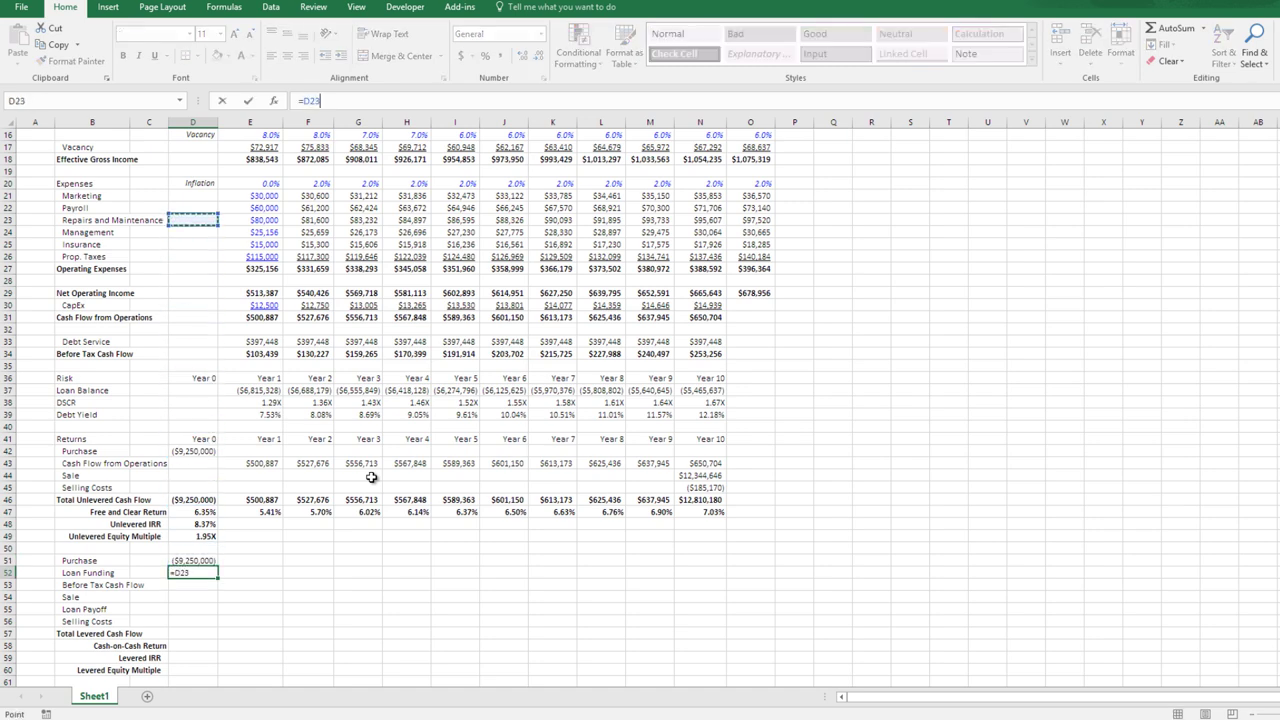
{"action": "key", "text": "Right"}
{"action": "key", "text": "Right"}
{"action": "key", "text": "Right"}
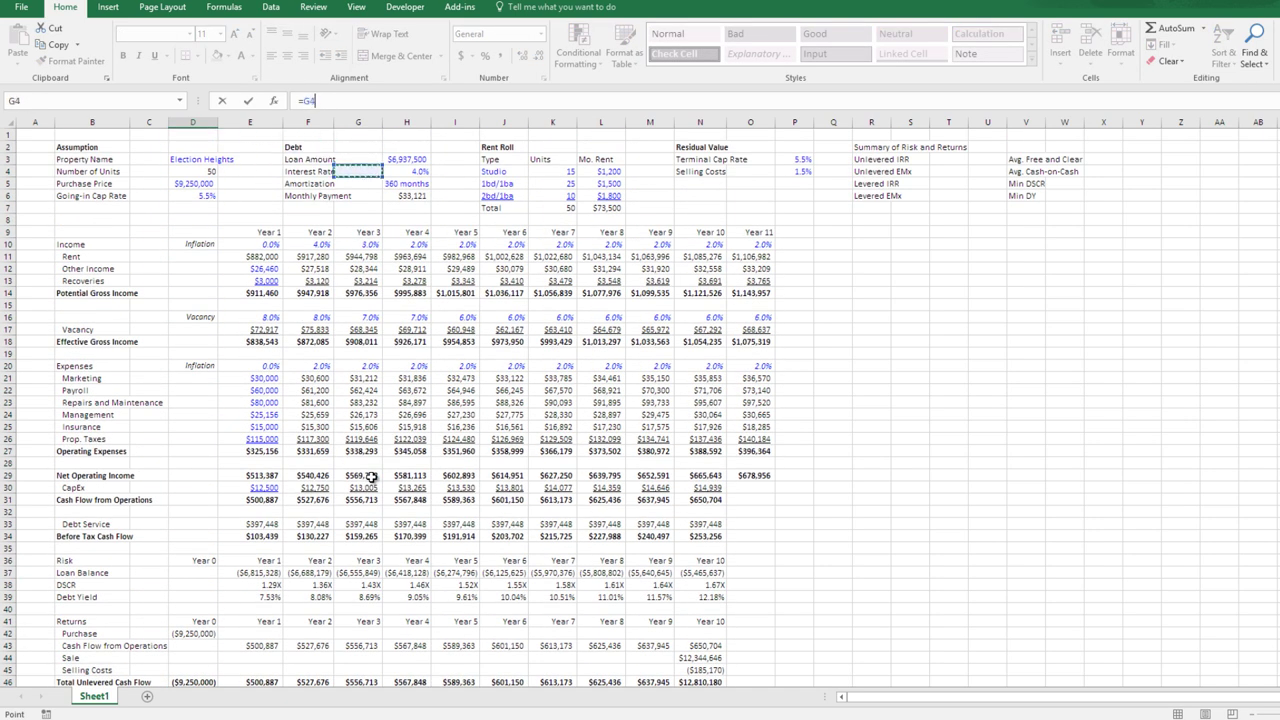
{"action": "key", "text": "Right"}
{"action": "key", "text": "Return"}
- Link the Year 1 levered before tax cash flow in E53 to the pro forma's before tax cash flow, =E34
{"action": "key", "text": "Down"}
{"action": "key", "text": "Down"}
{"action": "key", "text": "Down"}
{"action": "key", "text": "Down"}
{"action": "key", "text": "Up"}
{"action": "key", "text": "Up"}
{"action": "key", "text": "Up"}
{"action": "key", "text": "Up"}
{"action": "key", "text": "Up"}
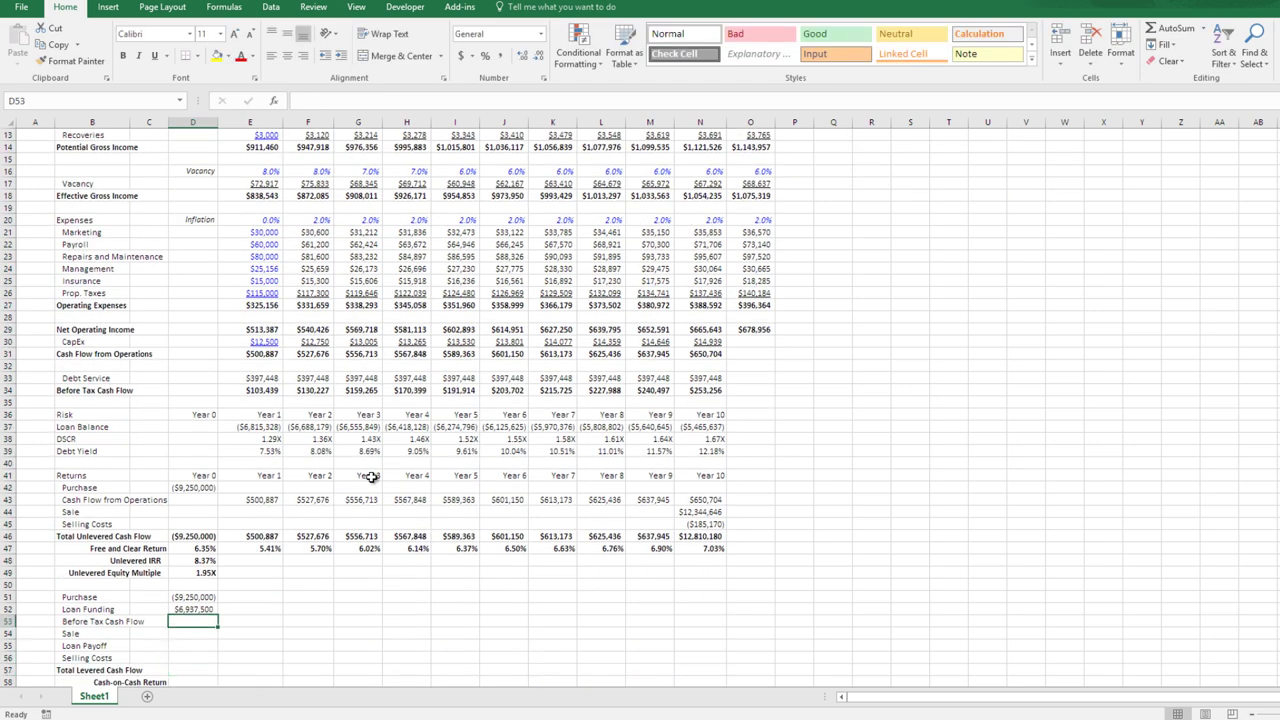
{"action": "key", "text": "Down"}
{"action": "key", "text": "Right"}
{"action": "type", "text": "="}
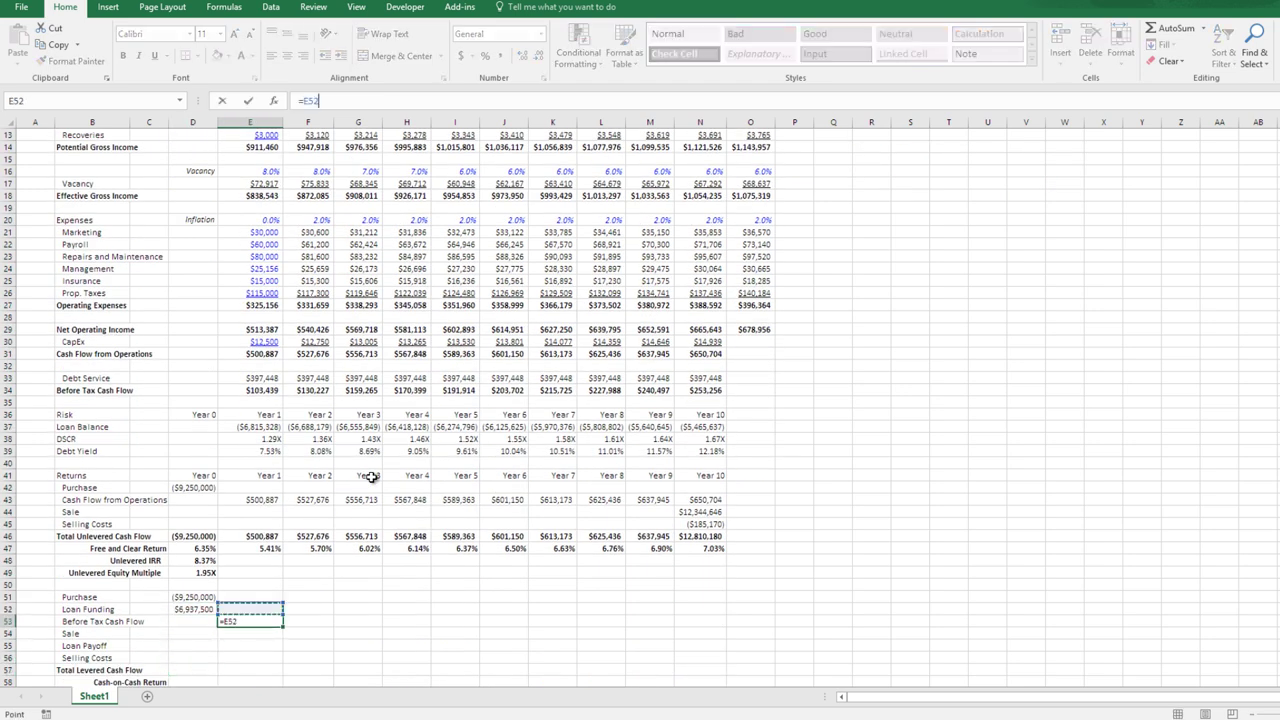
{"action": "key", "text": "Up"}
{"action": "key", "text": "Up"}
{"action": "key", "text": "Up"}
{"action": "key", "text": "Up"}
{"action": "key", "text": "Up"}
{"action": "key", "text": "Up"}
{"action": "key", "text": "Up"}
{"action": "key", "text": "Up"}
{"action": "key", "text": "Up"}
{"action": "key", "text": "Up"}
{"action": "key", "text": "Up"}
{"action": "key", "text": "Up"}
{"action": "key", "text": "Up"}
{"action": "key", "text": "Up"}
{"action": "key", "text": "Up"}
{"action": "key", "text": "Up"}
{"action": "key", "text": "Up"}
{"action": "key", "text": "Up"}
{"action": "key", "text": "Up"}
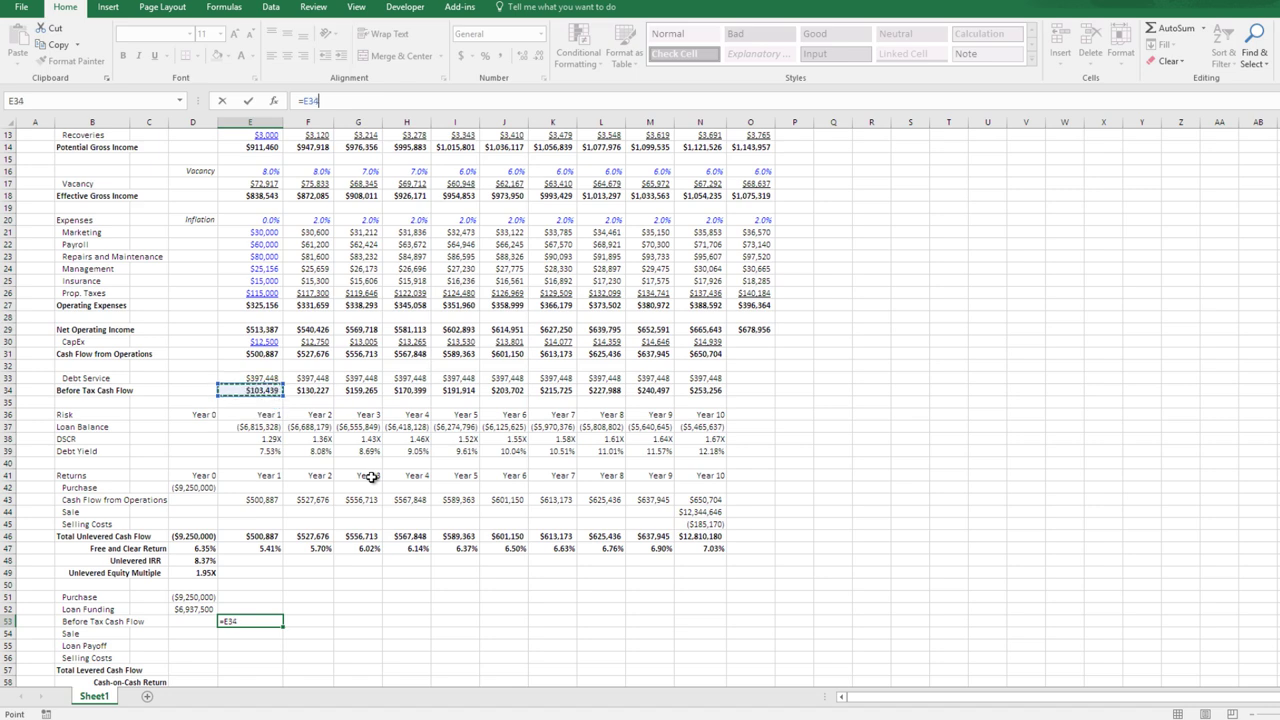
{"action": "key", "text": "Return"}
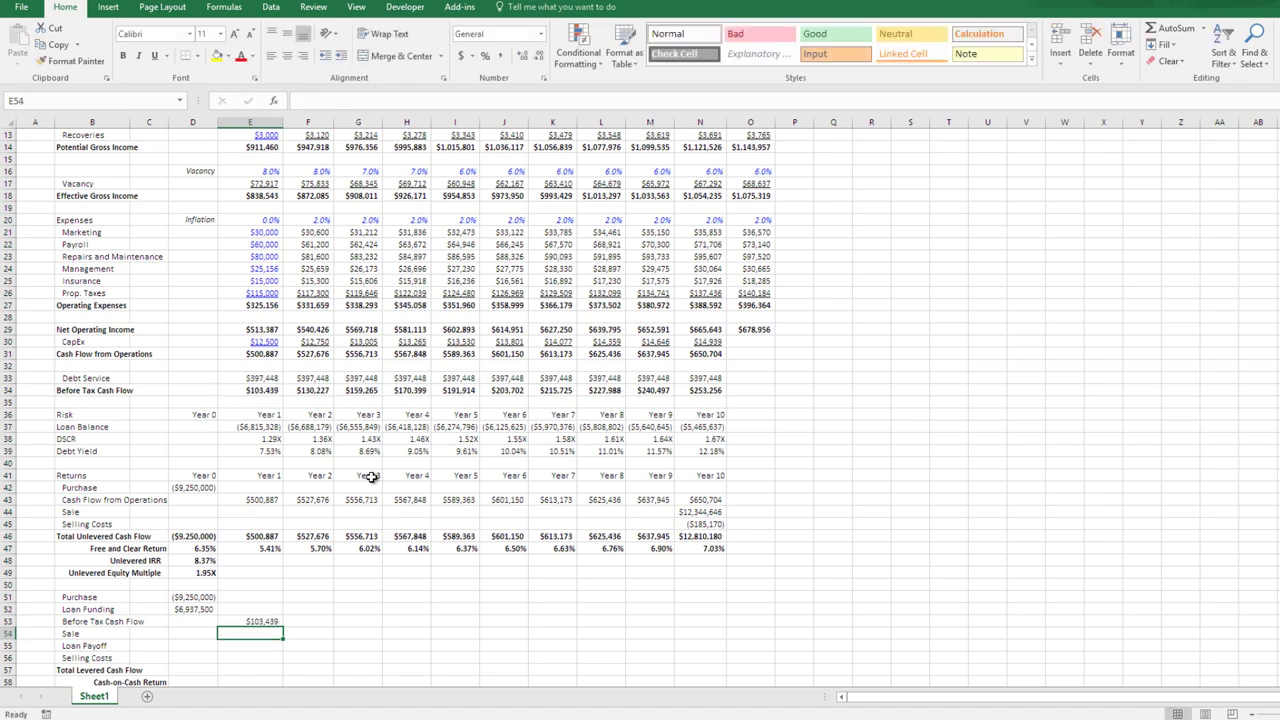
- Copy the before tax cash flow formula from E53 across Years 2 to 10, F53:N53
{"action": "key", "text": "Up"}
{"action": "key", "text": "ctrl+c"}
{"action": "key", "text": "shift+Right"}
{"action": "key", "text": "shift+Right"}
{"action": "key", "text": "shift+Right"}
{"action": "key", "text": "shift+Right"}
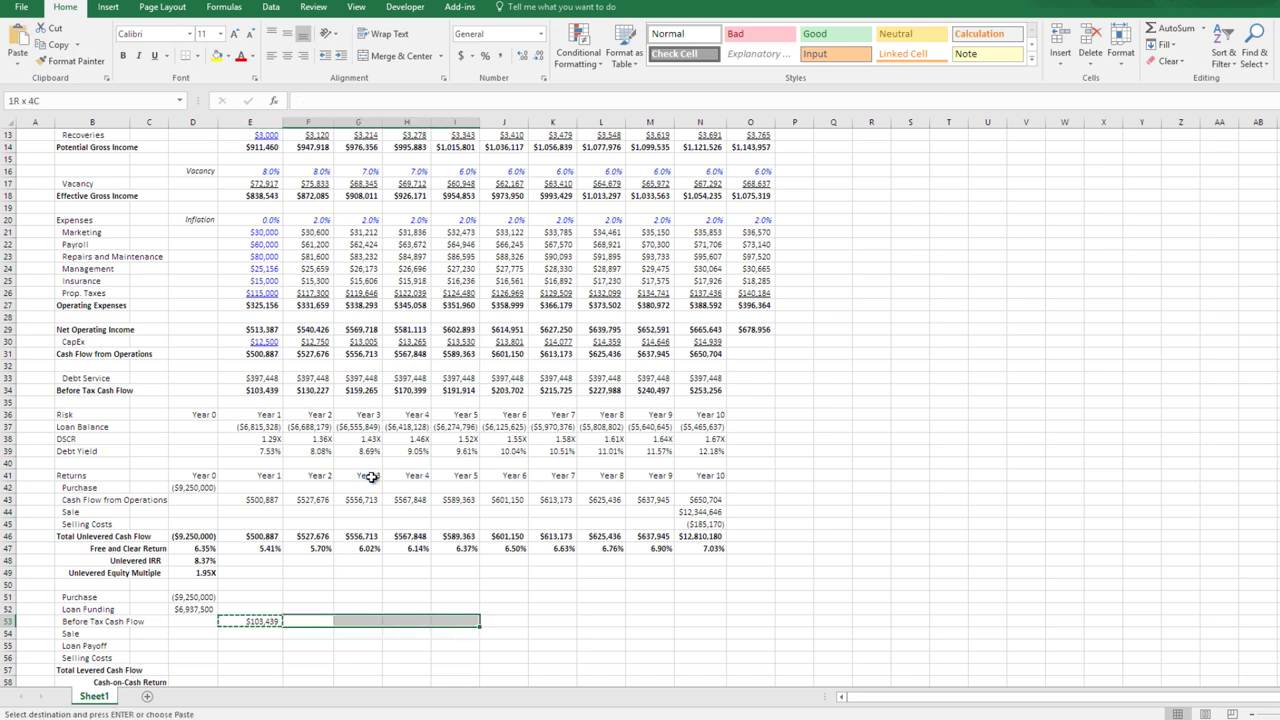
{"action": "key", "text": "shift+Right"}
{"action": "key", "text": "shift+Right"}
{"action": "key", "text": "shift+Right"}
{"action": "key", "text": "shift+Right"}
{"action": "key", "text": "shift+Right"}
{"action": "key", "text": "ctrl+v"}
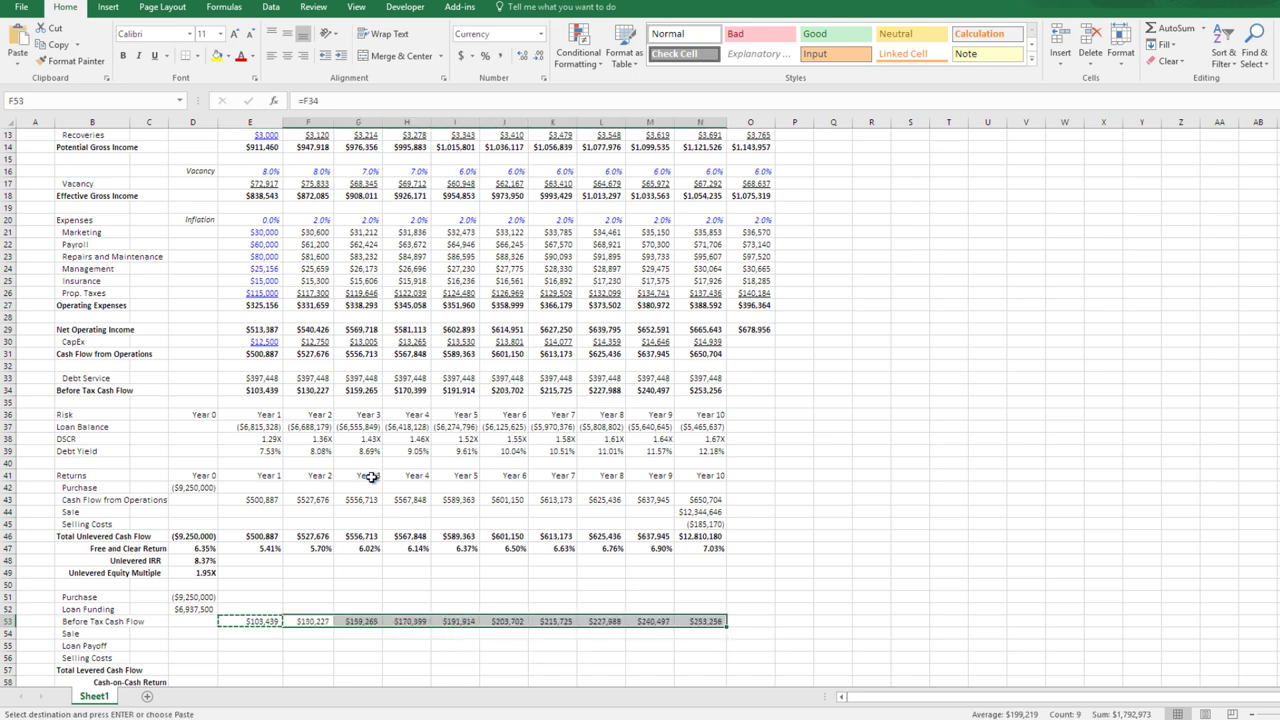
{"action": "key", "text": "Escape"}
- Link the Year 10 levered sale in N54 to the unlevered sale value, =N44
{"action": "key", "text": "Down"}
{"action": "key", "text": "Left"}
{"action": "key", "text": "Left"}
{"action": "key", "text": "Right"}
{"action": "key", "text": "Right"}
{"action": "key", "text": "Right"}
{"action": "key", "text": "Right"}
{"action": "key", "text": "Right"}
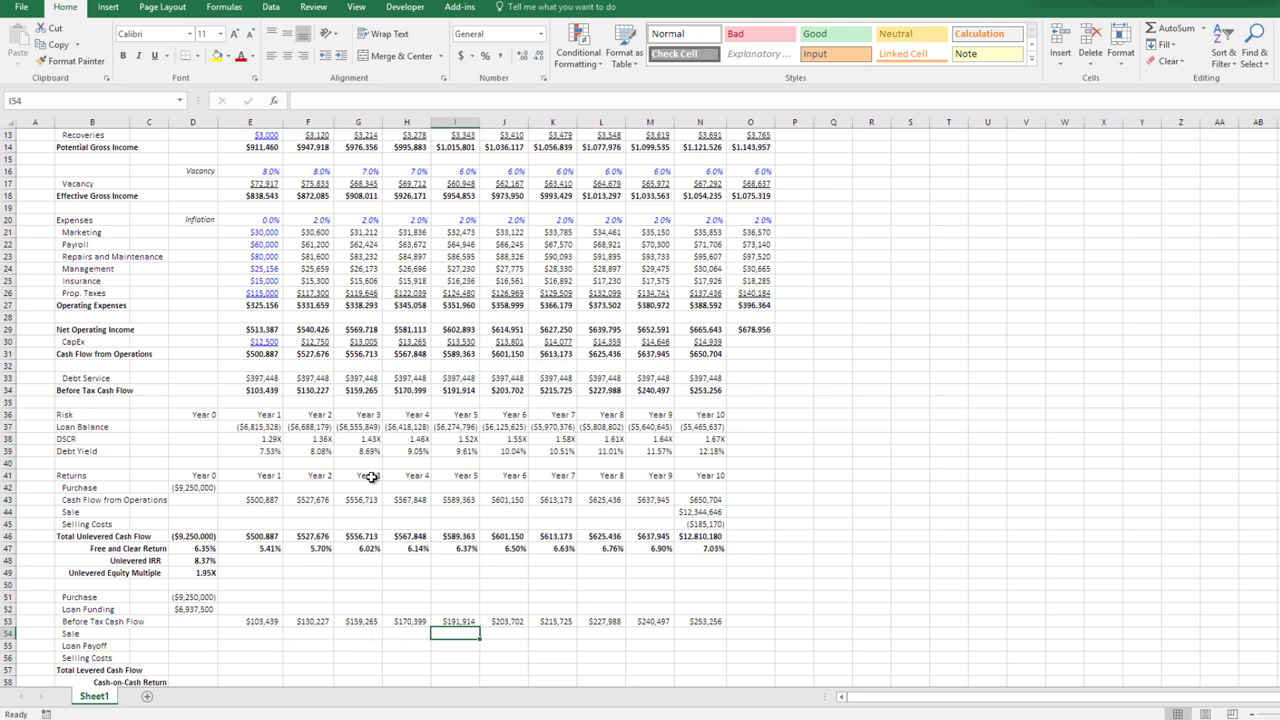
{"action": "key", "text": "Right"}
{"action": "key", "text": "Right"}
{"action": "key", "text": "Right"}
{"action": "key", "text": "Right"}
{"action": "key", "text": "Right"}
{"action": "type", "text": "="}
{"action": "key", "text": "Up"}
{"action": "key", "text": "Up"}
{"action": "key", "text": "Up"}
{"action": "key", "text": "Up"}
{"action": "key", "text": "Up"}
{"action": "key", "text": "Up"}
{"action": "key", "text": "Up"}
{"action": "key", "text": "Up"}
{"action": "key", "text": "Up"}
{"action": "key", "text": "Up"}
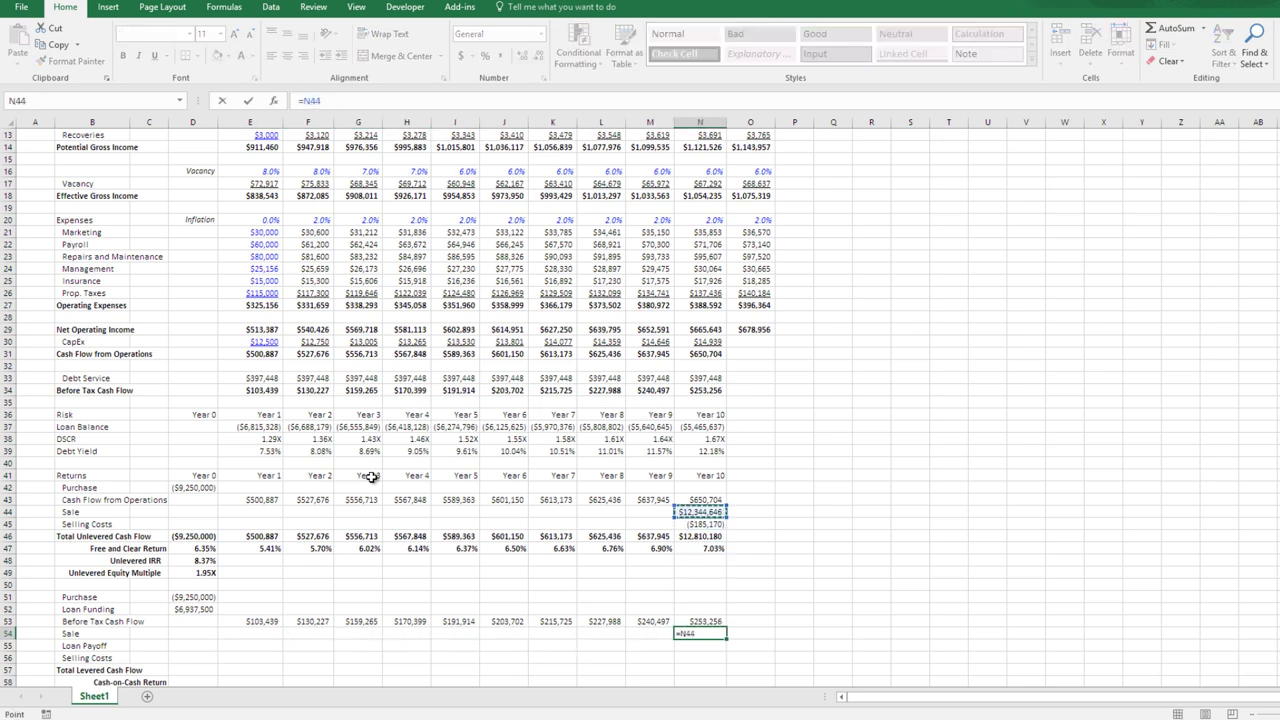
{"action": "key", "text": "Return"}
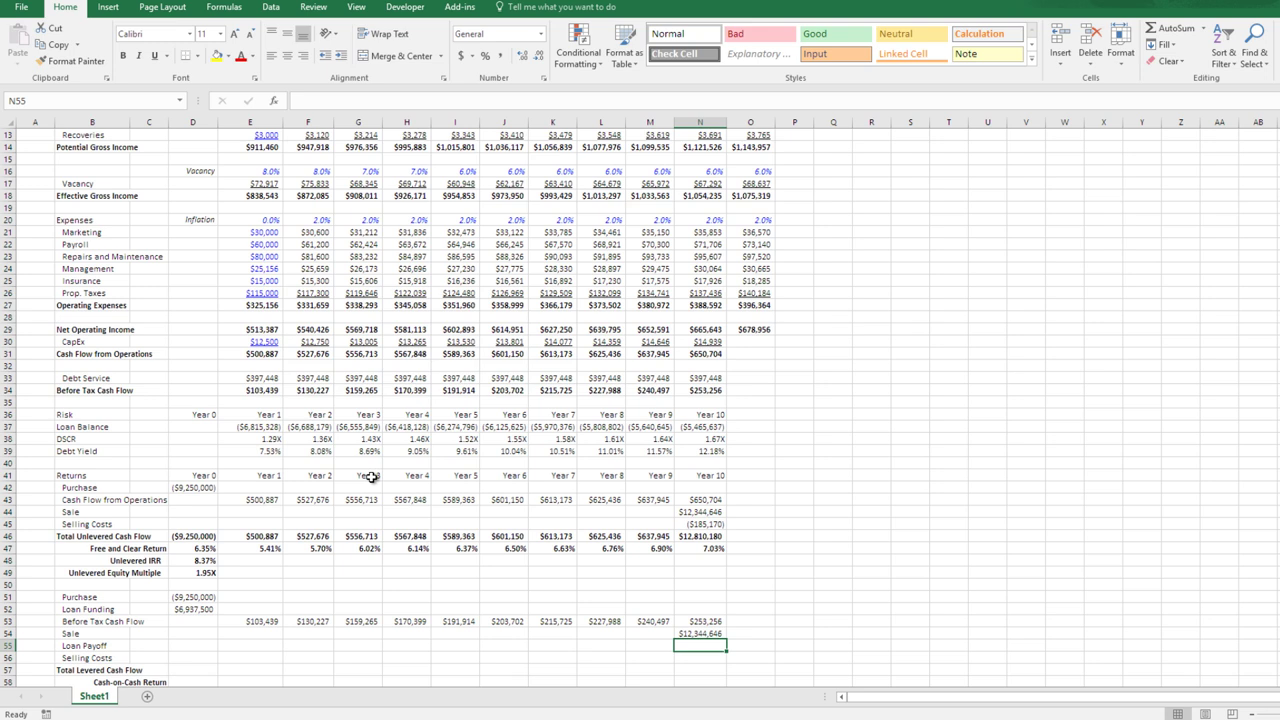
- Link the Year 10 loan payoff in N55 to the Year 10 loan balance in the Risk section, =N37
{"action": "type", "text": "="}
{"action": "key", "text": "Up"}
{"action": "key", "text": "Up"}
{"action": "key", "text": "Up"}
{"action": "key", "text": "Up"}
{"action": "key", "text": "Up"}
{"action": "key", "text": "Up"}
{"action": "key", "text": "Up"}
{"action": "key", "text": "Up"}
{"action": "key", "text": "Up"}
{"action": "key", "text": "Up"}
{"action": "key", "text": "Up"}
{"action": "key", "text": "Up"}
{"action": "key", "text": "Up"}
{"action": "key", "text": "Up"}
{"action": "key", "text": "Up"}
{"action": "key", "text": "Up"}
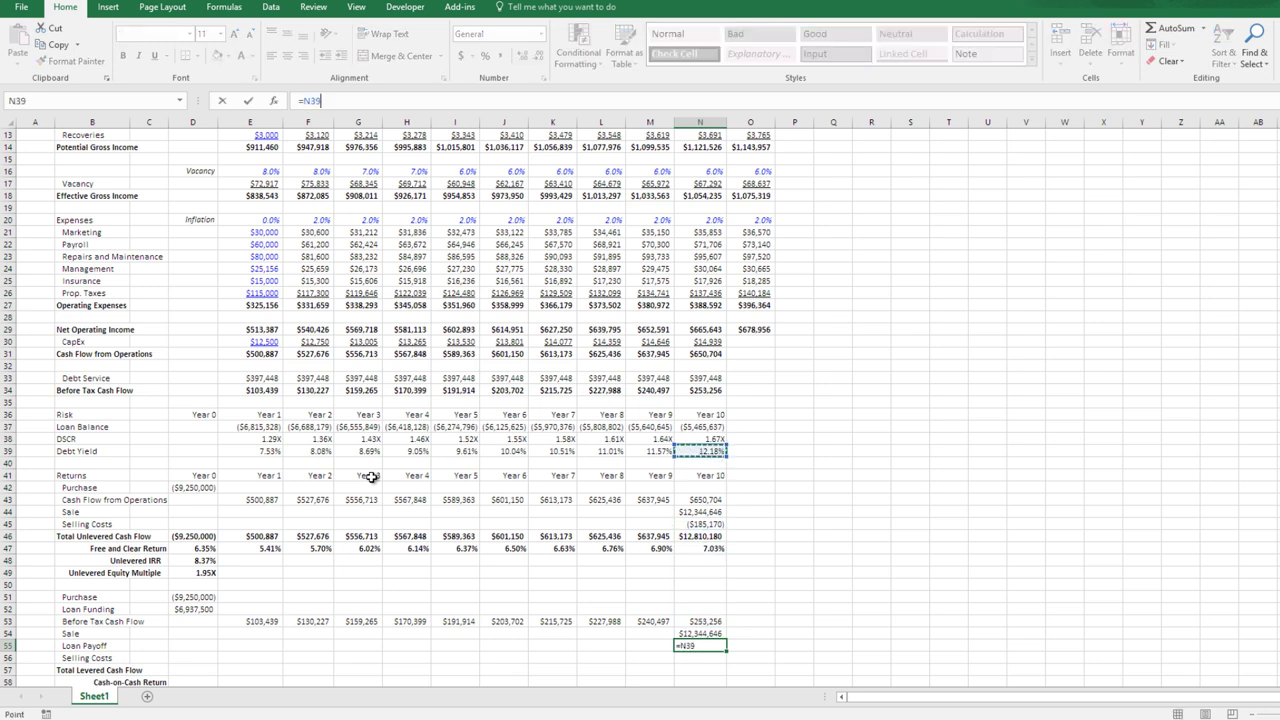
{"action": "key", "text": "Up"}
{"action": "key", "text": "Up"}
{"action": "key", "text": "Return"}
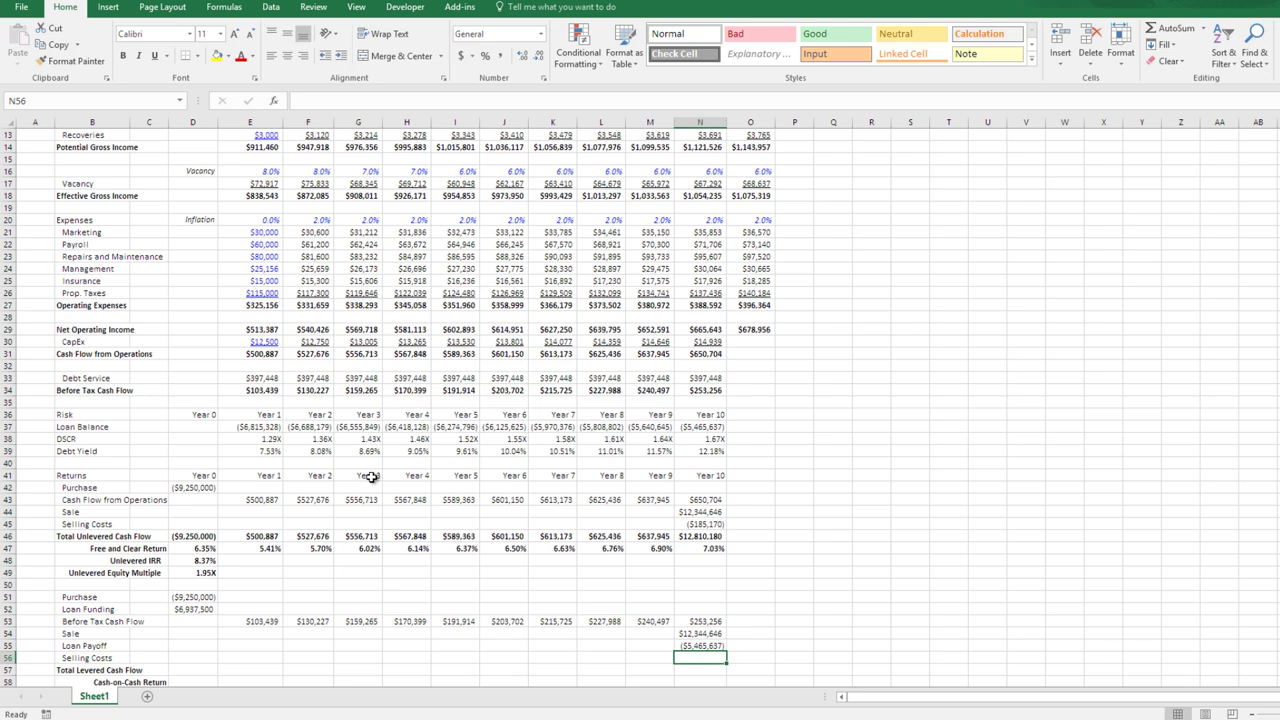
- Link the Year 10 levered selling costs in N56 to the unlevered selling costs, =N45
{"action": "type", "text": "="}
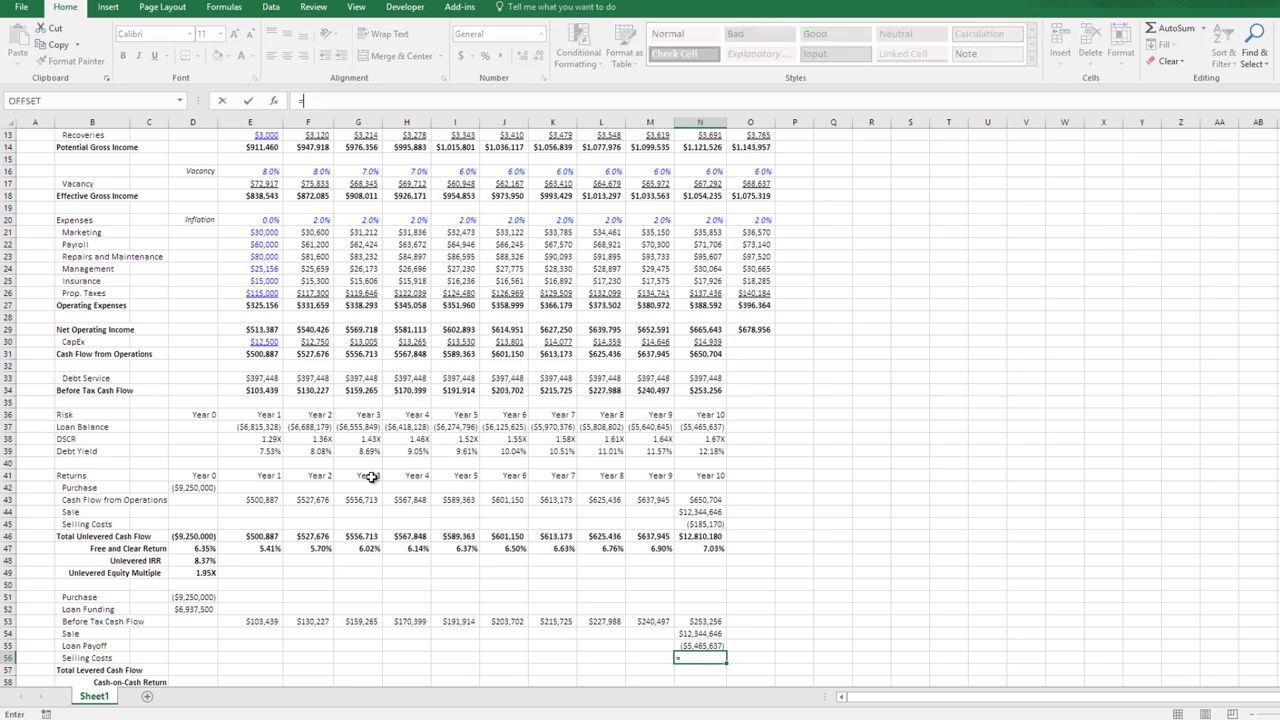
{"action": "key", "text": "Up"}
{"action": "key", "text": "Up"}
{"action": "key", "text": "Up"}
{"action": "key", "text": "Up"}
{"action": "key", "text": "Down"}
{"action": "key", "text": "Down"}
{"action": "key", "text": "Up"}
{"action": "key", "text": "Up"}
{"action": "key", "text": "Up"}
{"action": "key", "text": "Up"}
{"action": "key", "text": "Up"}
{"action": "key", "text": "Up"}
{"action": "key", "text": "Up"}
{"action": "key", "text": "Up"}
{"action": "key", "text": "Up"}
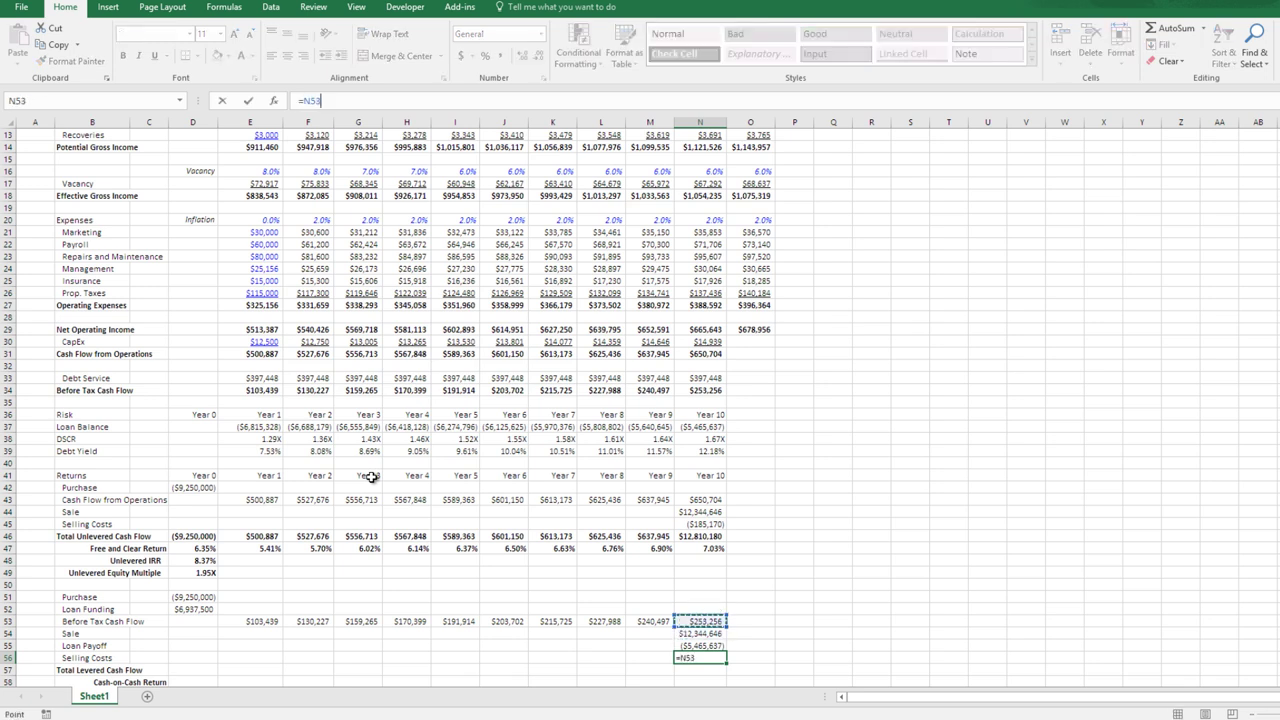
{"action": "key", "text": "Return"}
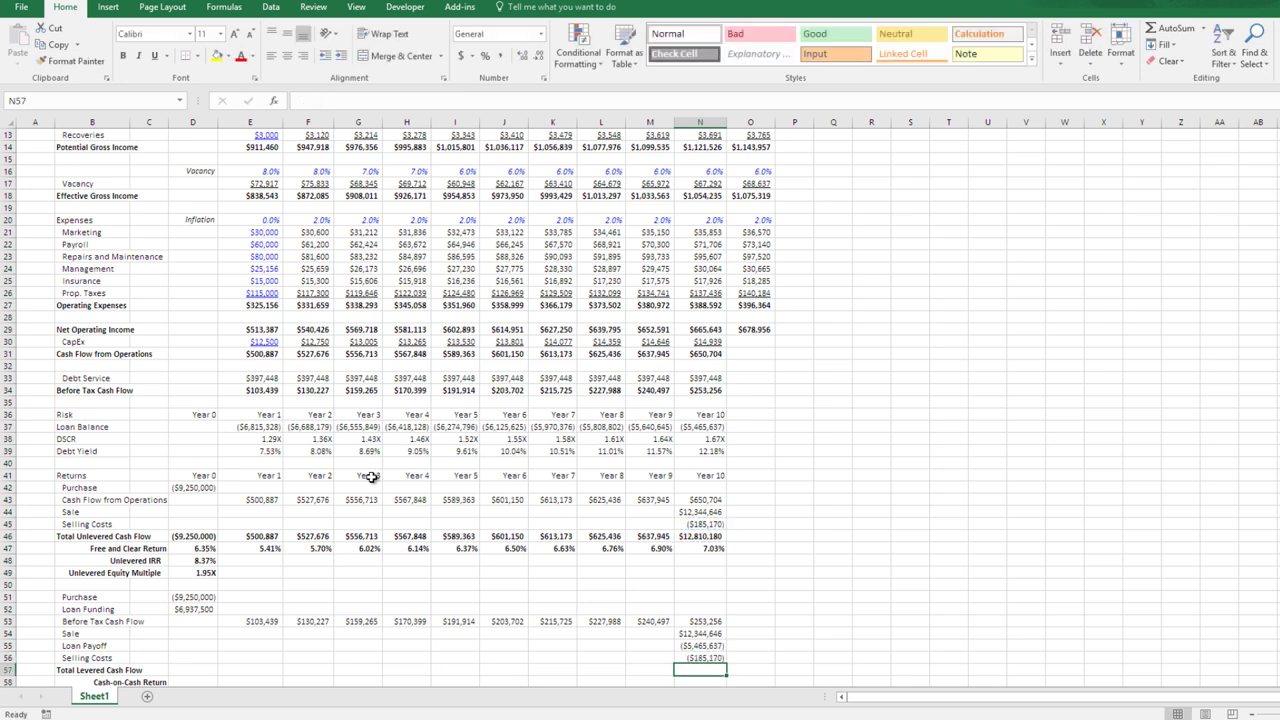
- Total the Year 0 levered cash flow in D57 with =SUM(D51:D56)
{"action": "key", "text": "Left"}
{"action": "key", "text": "Left"}
{"action": "key", "text": "Left"}
{"action": "key", "text": "Left"}
{"action": "key", "text": "Left"}
{"action": "key", "text": "Left"}
{"action": "key", "text": "Left"}
{"action": "key", "text": "Left"}
{"action": "key", "text": "Left"}
{"action": "key", "text": "Left"}
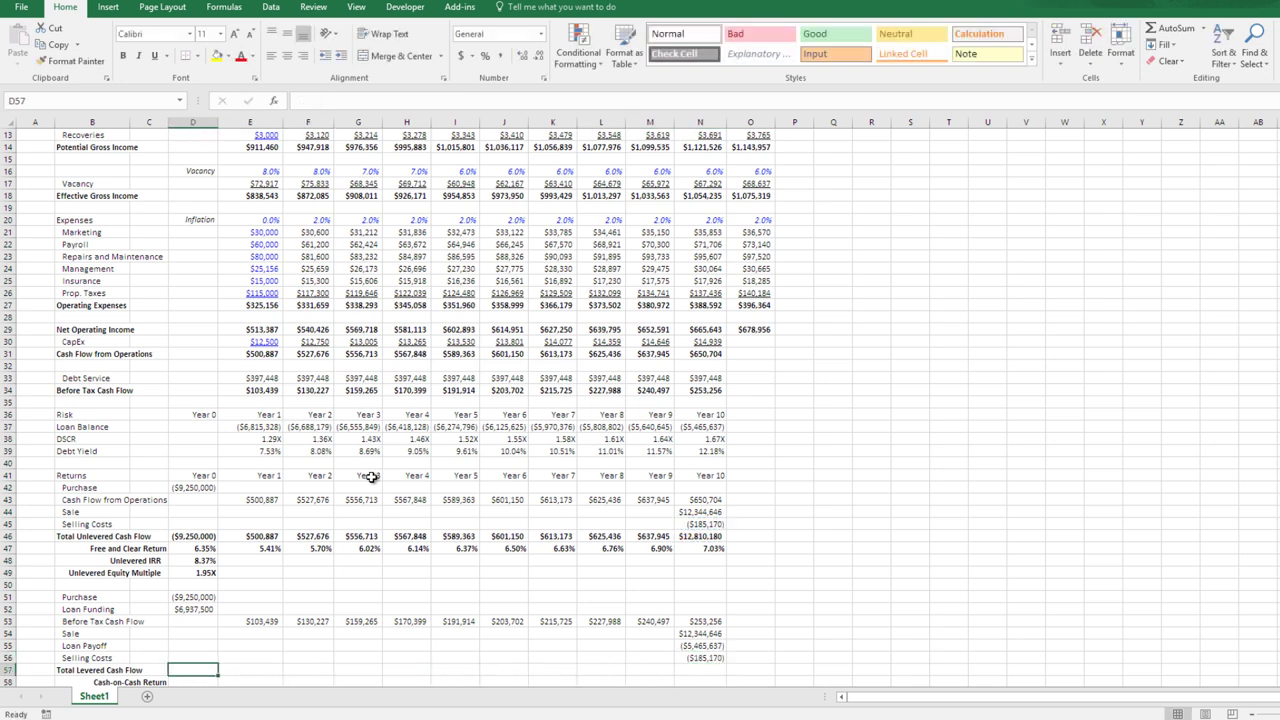
{"action": "type", "text": "=sum("}
{"action": "key", "text": "Up"}
{"action": "key", "text": "shift+Up"}
{"action": "key", "text": "shift+Up"}
{"action": "key", "text": "shift+Up"}
{"action": "key", "text": "shift+Up"}
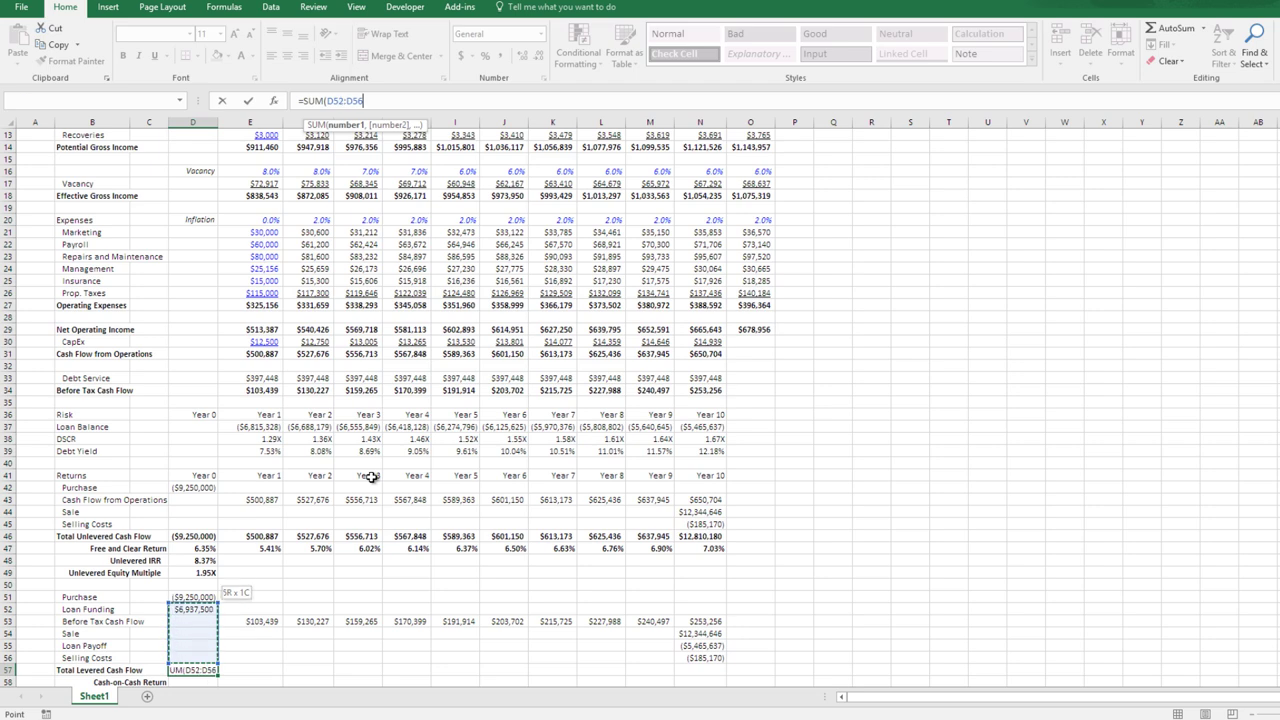
{"action": "key", "text": "shift+Up"}
{"action": "key", "text": "Return"}
{"action": "key", "text": "Up"}
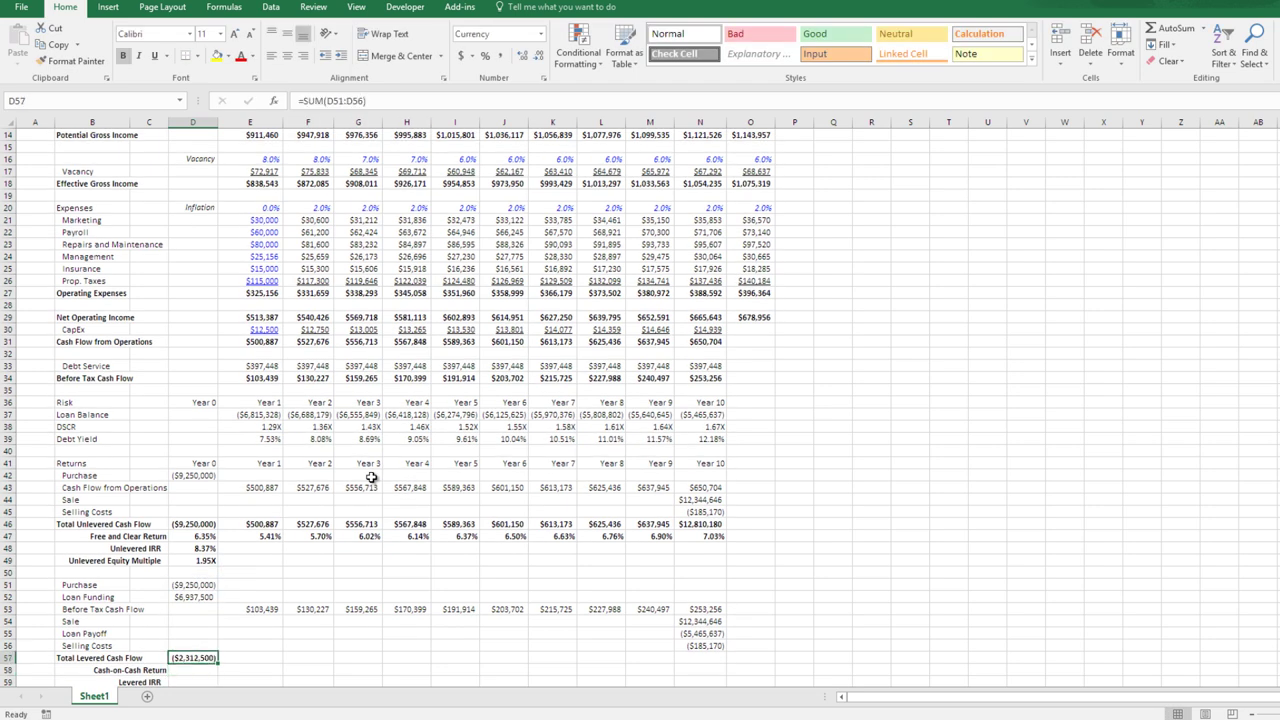
- Copy the total levered cash flow formula from D57 across Years 1 to 10, E57:N57
{"action": "key", "text": "Up"}
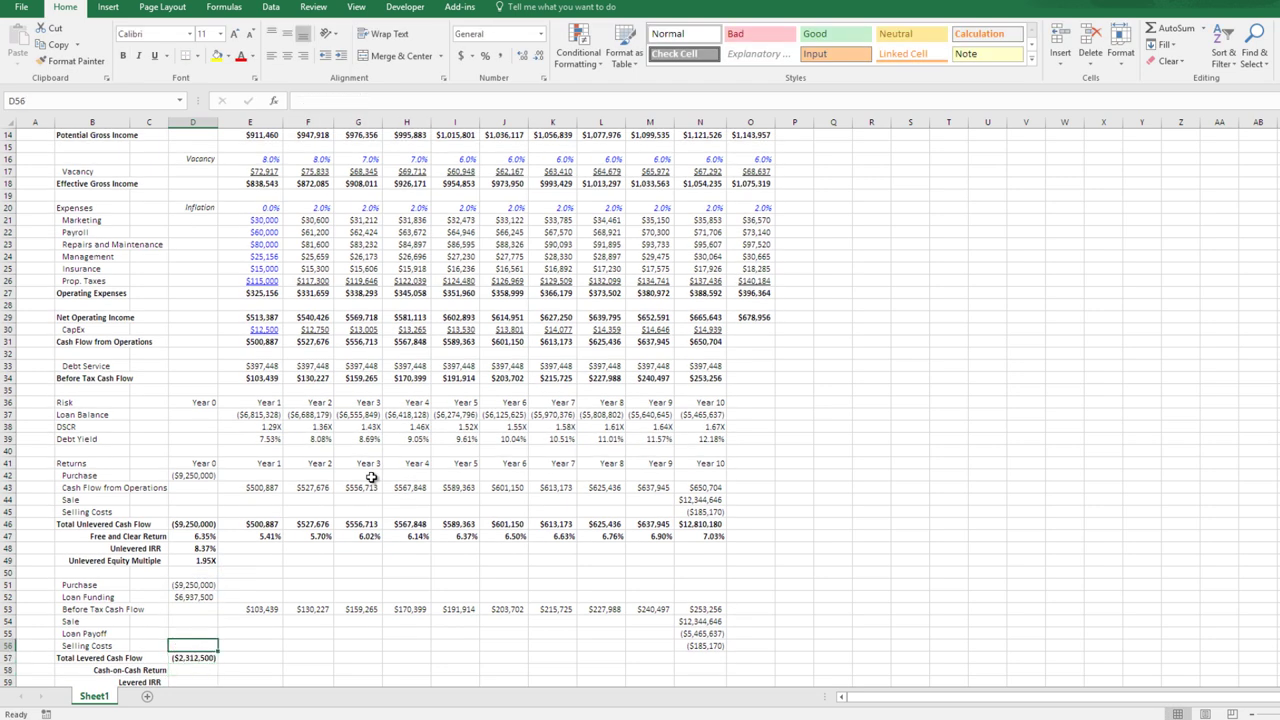
{"action": "key", "text": "Down"}
{"action": "key", "text": "ctrl+c"}
{"action": "key", "text": "shift+Right"}
{"action": "key", "text": "shift+Right"}
{"action": "key", "text": "shift+Right"}
{"action": "key", "text": "shift+Right"}
{"action": "key", "text": "shift+Right"}
{"action": "key", "text": "shift+Right"}
{"action": "key", "text": "shift+Right"}
{"action": "key", "text": "shift+Right"}
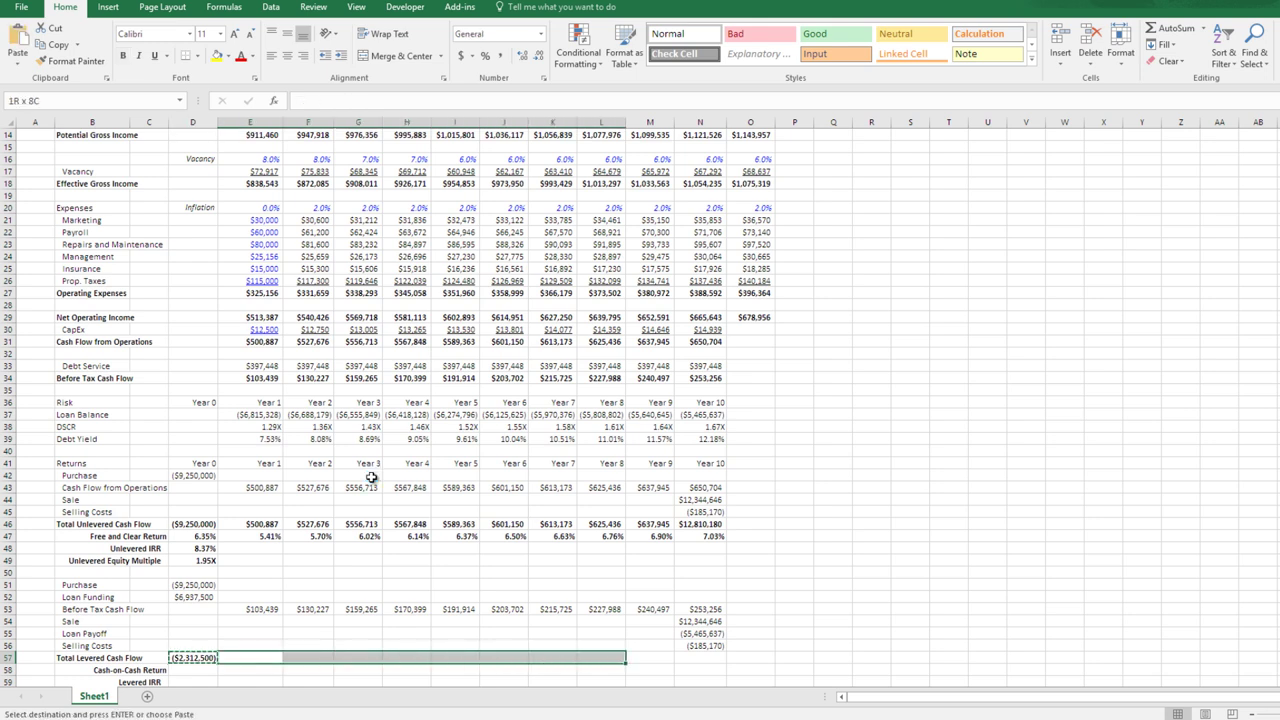
{"action": "key", "text": "shift+Right"}
{"action": "key", "text": "shift+Right"}
{"action": "key", "text": "ctrl+v"}
{"action": "key", "text": "Return"}
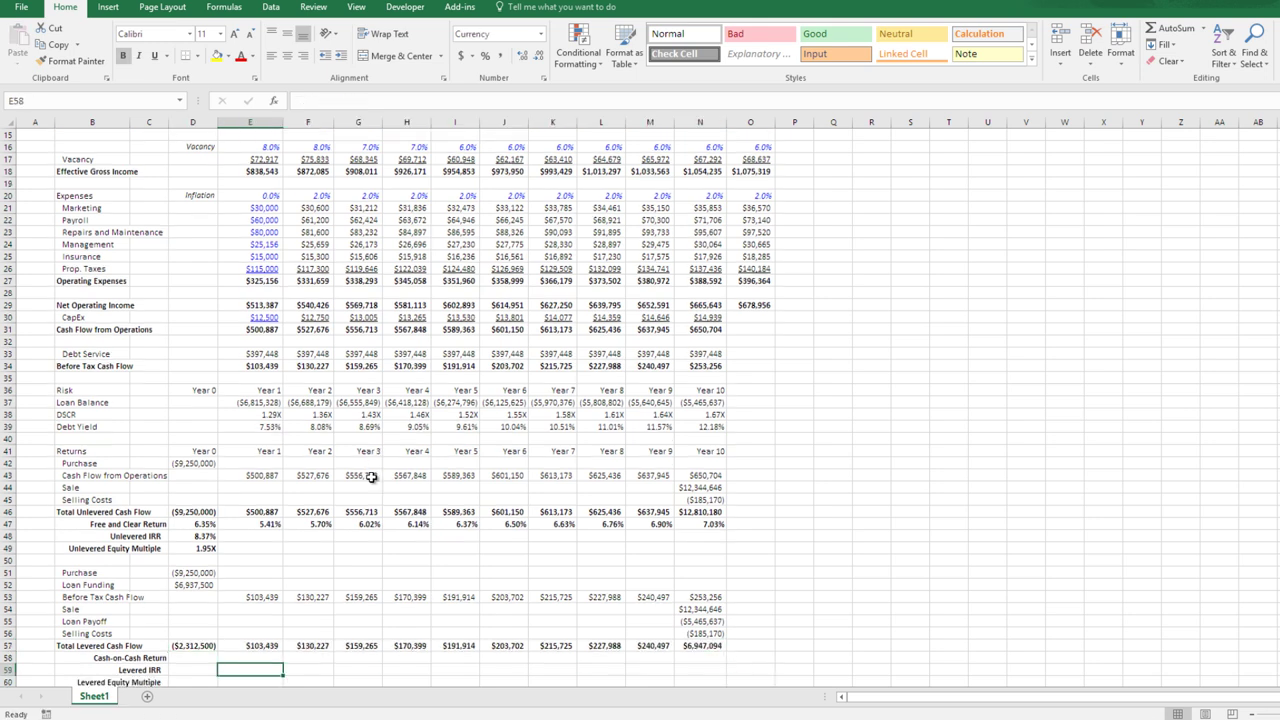
- Calculate the Year 1 cash-on-cash return in E58 as before tax cash flow over initial equity, =E53/-$D$57
{"action": "key", "text": "Up"}
{"action": "key", "text": "Left"}
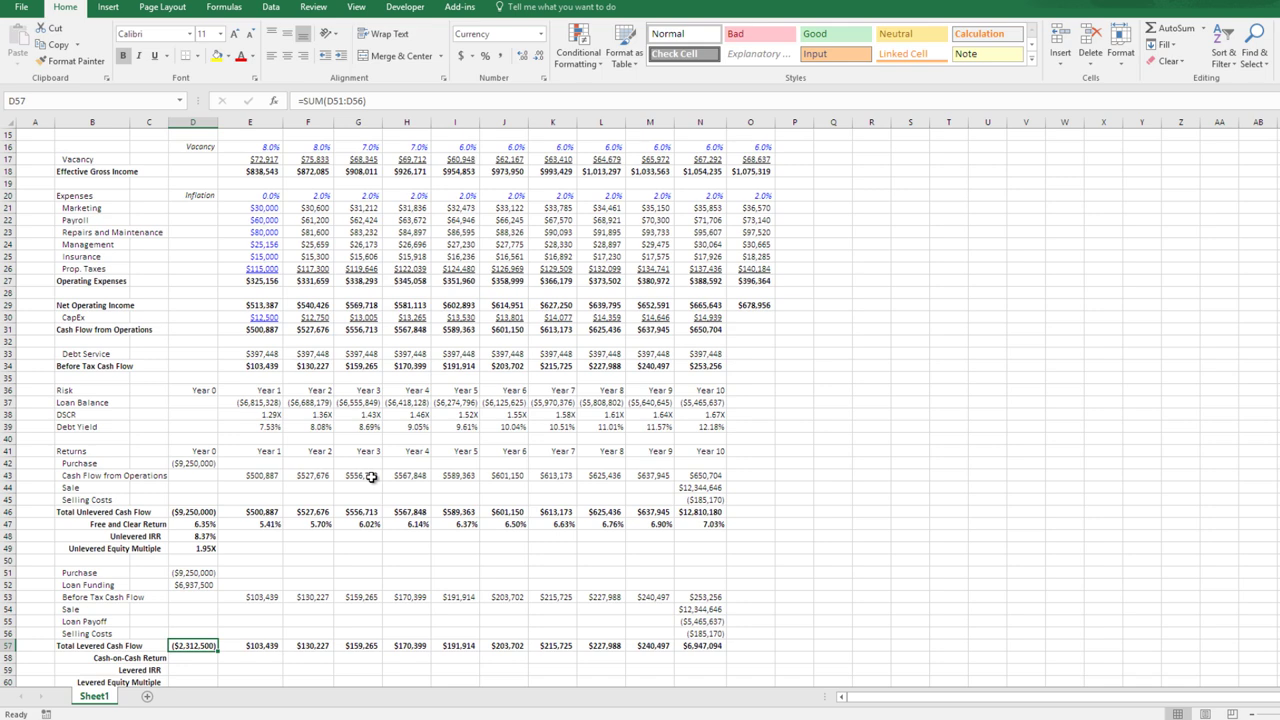
{"action": "key", "text": "Down"}
{"action": "scroll", "coordinate": [371, 477], "scroll_direction": "down", "scroll_amount": 2}
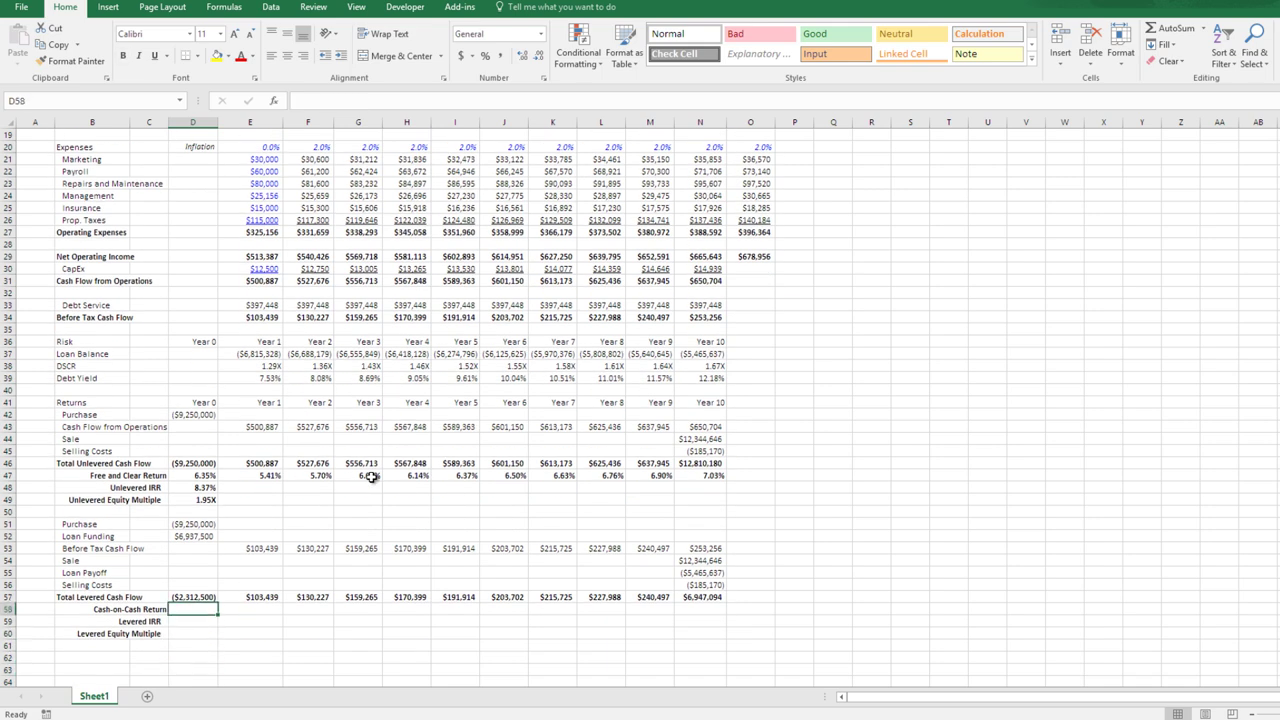
{"action": "key", "text": "Right"}
{"action": "type", "text": "="}
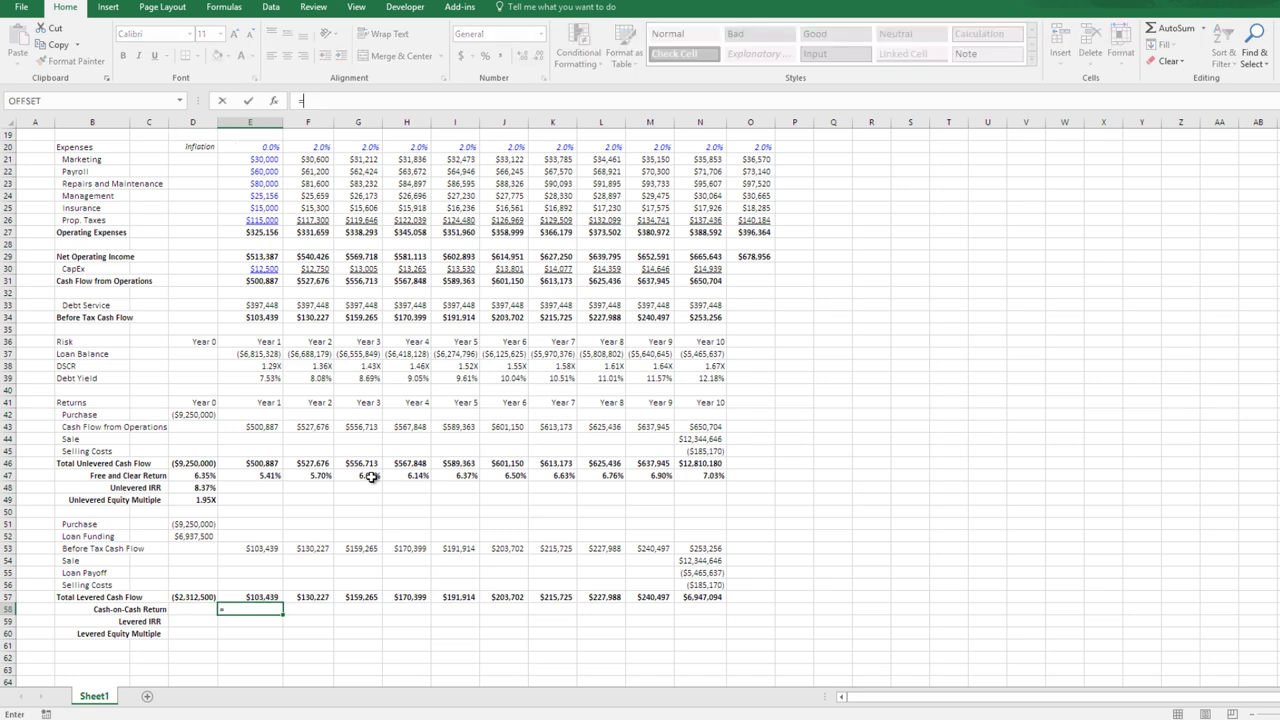
{"action": "key", "text": "Up"}
{"action": "key", "text": "Up"}
{"action": "key", "text": "Up"}
{"action": "key", "text": "Up"}
{"action": "key", "text": "Up"}
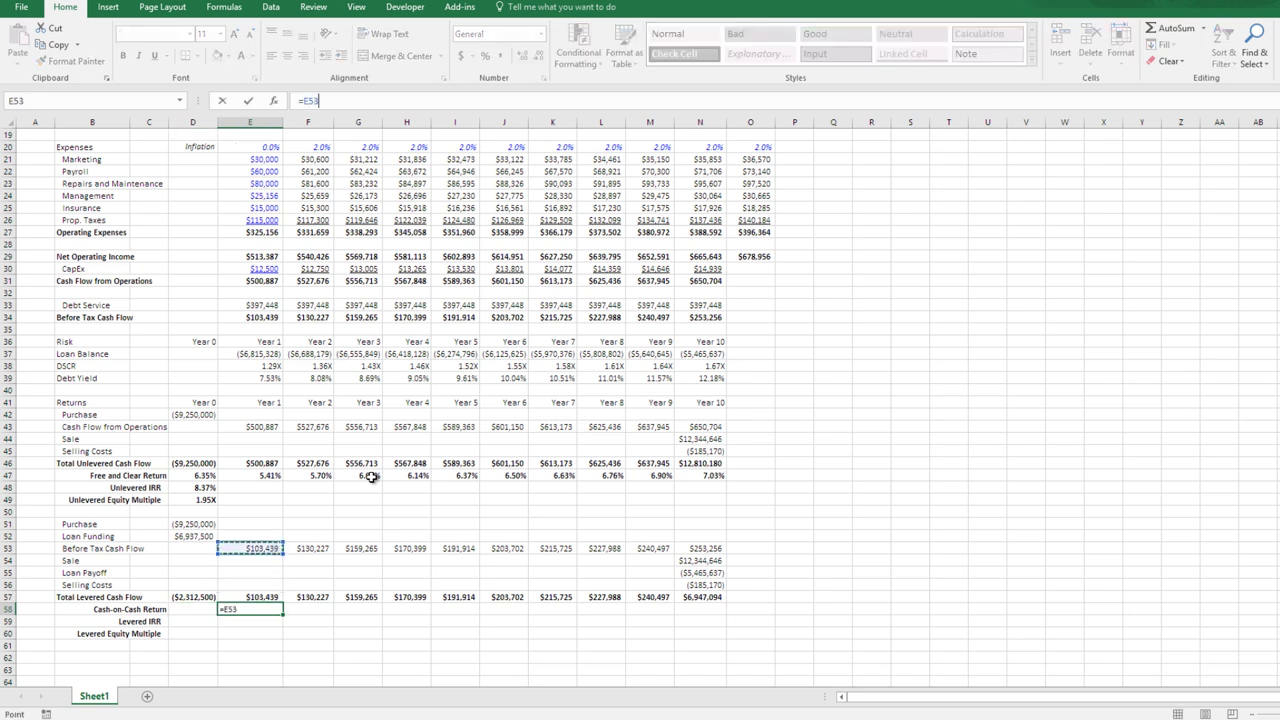
{"action": "type", "text": "/("}
{"action": "key", "text": "BackSpace"}
{"action": "key", "text": "Left"}
{"action": "key", "text": "Up"}
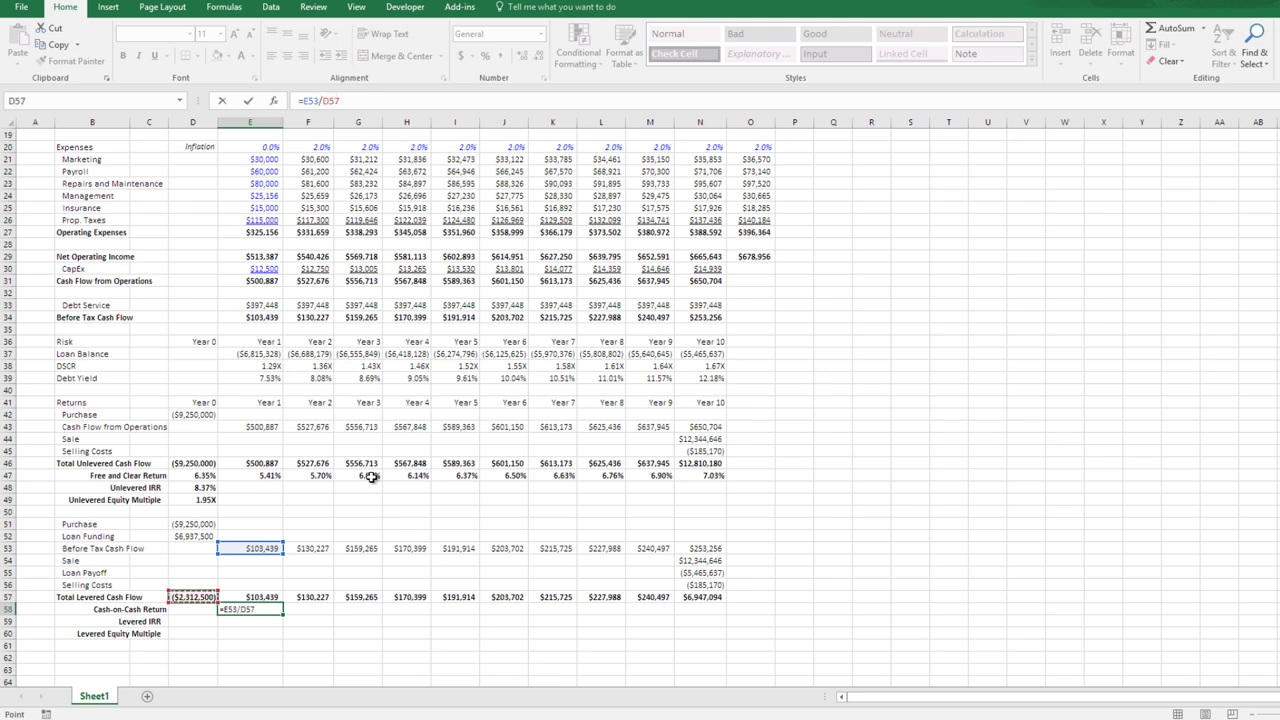
{"action": "key", "text": "F4"}
{"action": "key", "text": "F2"}
{"action": "key", "text": "Left"}
{"action": "key", "text": "Left"}
{"action": "key", "text": "Left"}
{"action": "key", "text": "Left"}
{"action": "key", "text": "Left"}
{"action": "type", "text": "-"}
{"action": "key", "text": "Return"}
{"action": "key", "text": "Up"}
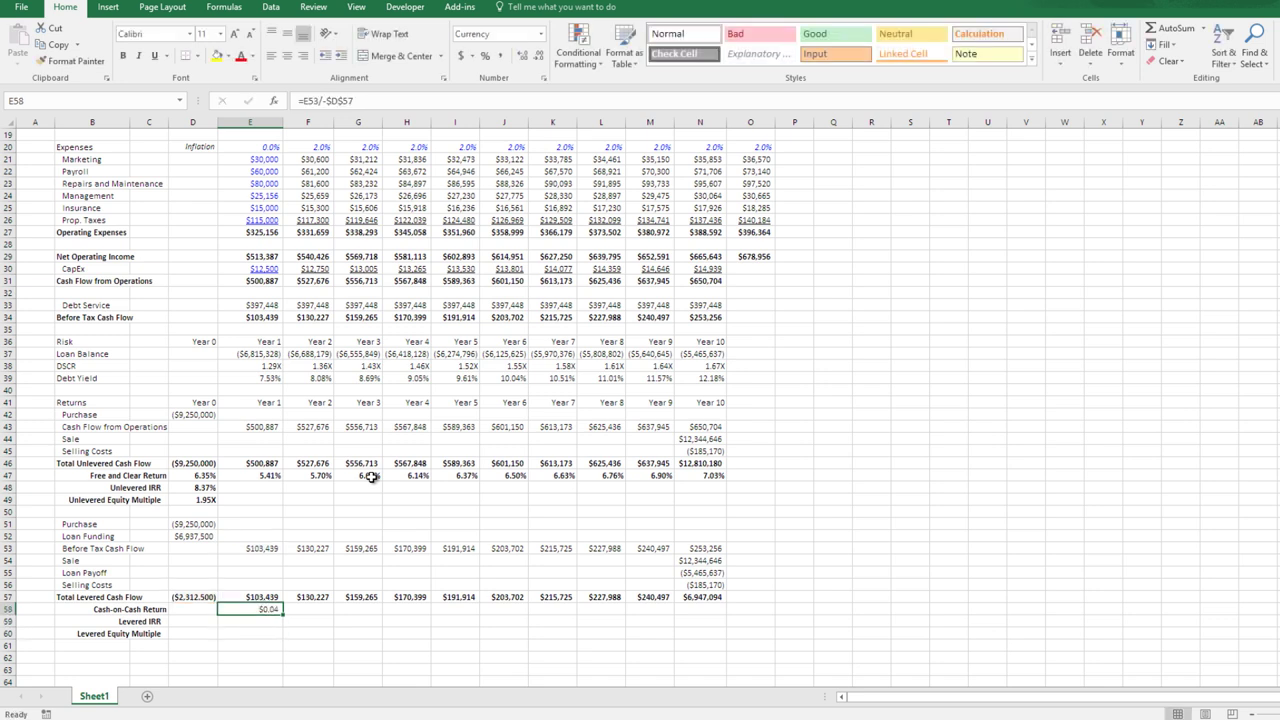
- Format the Year 1 cash-on-cash return in E58 as a percentage with two decimals
{"action": "key", "text": "ctrl+shift+5"}
{"action": "key", "text": "alt+h"}
{"action": "key", "text": "0"}
{"action": "key", "text": "alt+h"}
{"action": "key", "text": "0"}
- Copy the cash-on-cash return from E58 across Years 2 to 10, F58:N58, and make E58:N58 bold
{"action": "key", "text": "ctrl+c"}
{"action": "key", "text": "Up"}
{"action": "key", "text": "ctrl+Right"}
{"action": "key", "text": "Down"}
{"action": "key", "text": "ctrl+shift+Left"}
{"action": "key", "text": "shift+Right"}
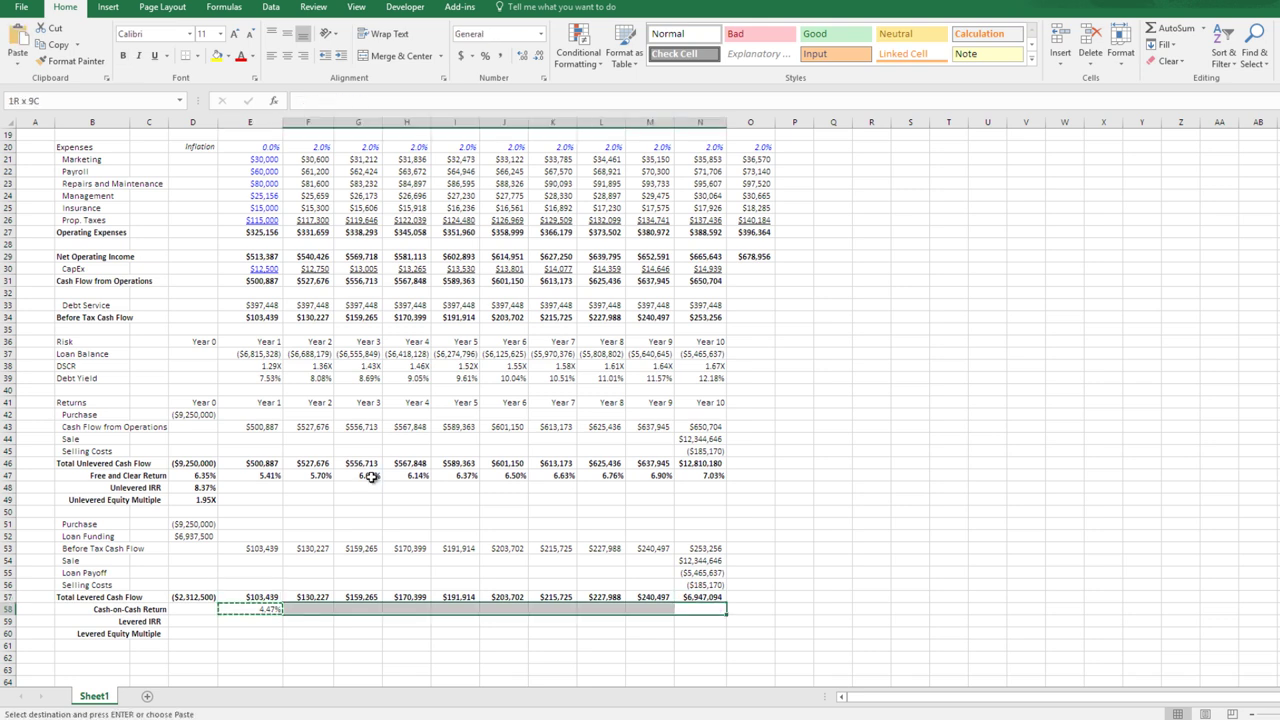
{"action": "key", "text": "ctrl+v"}
{"action": "key", "text": "Escape"}
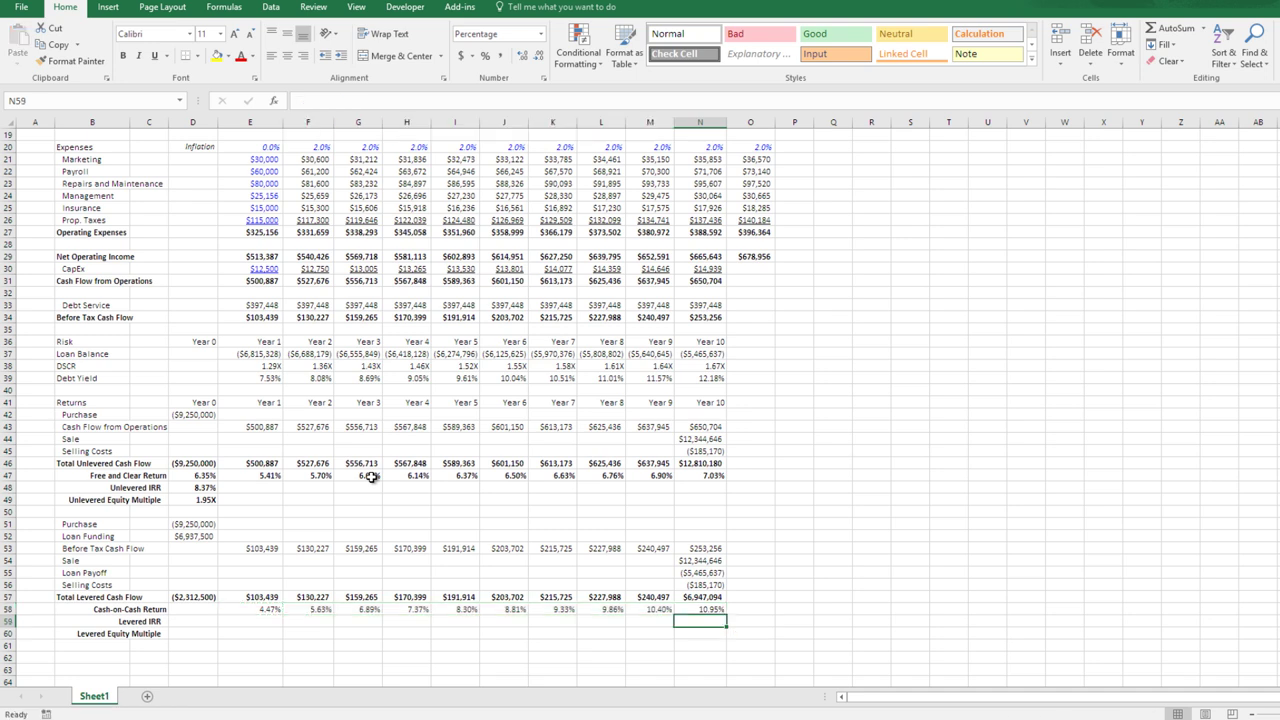
{"action": "key", "text": "ctrl+shift+Left"}
{"action": "key", "text": "ctrl+b"}
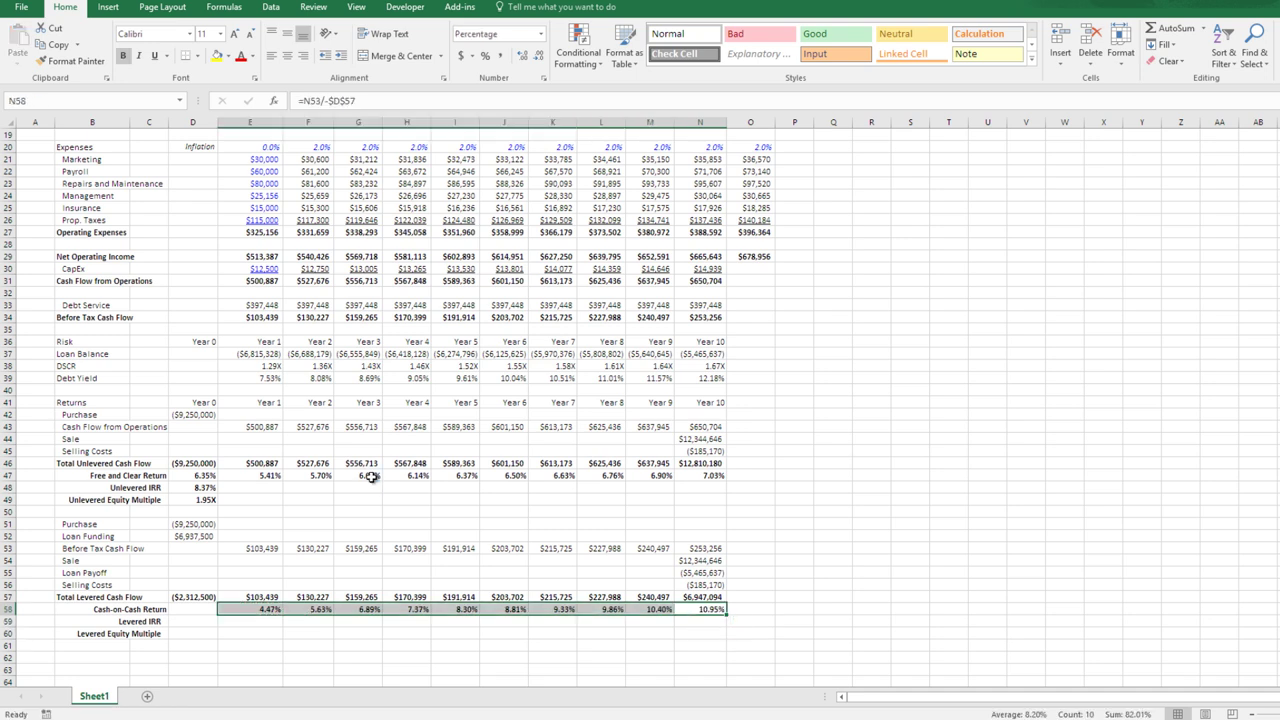
- Calculate the average cash-on-cash return in D58 with =AVERAGE(E58:N58)
{"action": "key", "text": "Left"}
{"action": "key", "text": "Left"}
{"action": "key", "text": "Left"}
{"action": "key", "text": "Left"}
{"action": "key", "text": "Left"}
{"action": "key", "text": "Left"}
{"action": "key", "text": "Left"}
{"action": "key", "text": "Left"}
{"action": "key", "text": "Left"}
{"action": "key", "text": "Left"}
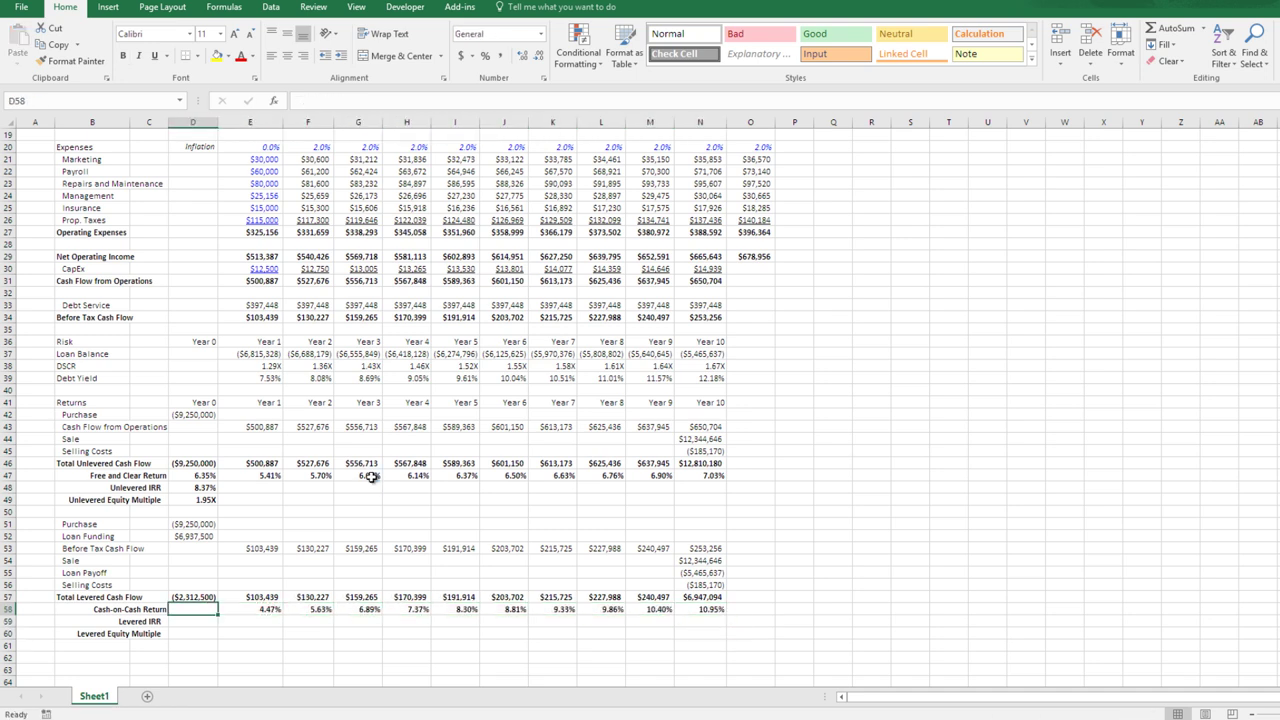
{"action": "type", "text": "=average"}
{"action": "key", "text": "Tab"}
{"action": "key", "text": "Right"}
{"action": "key", "text": "ctrl+shift+Right"}
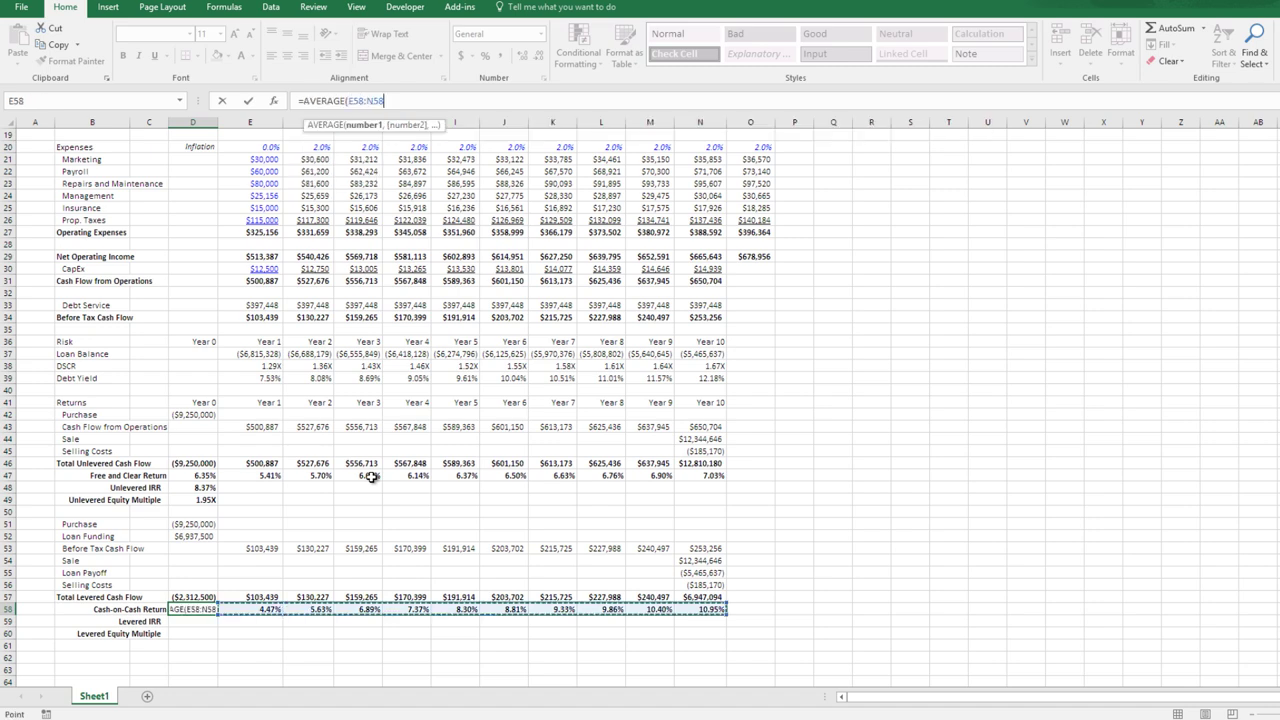
{"action": "key", "text": "Return"}
{"action": "key", "text": "Up"}
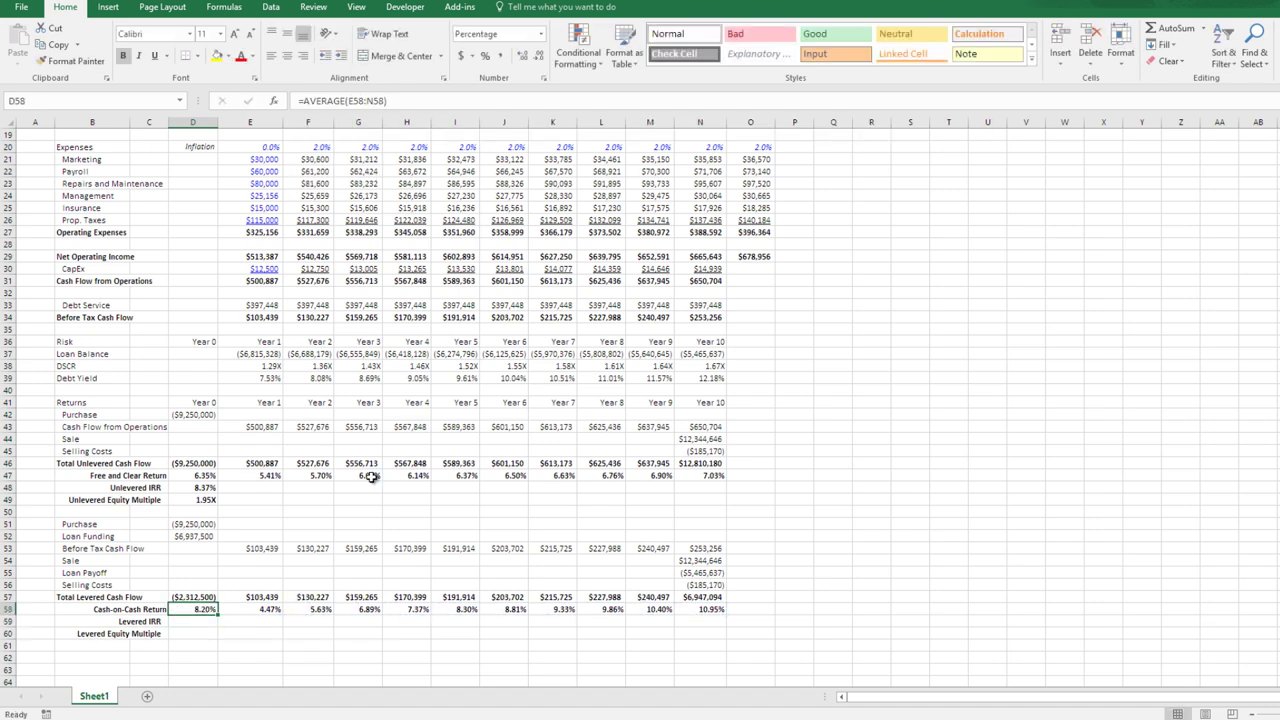
- Calculate the levered IRR in D59 from the total levered cash flows, =IRR(D57:N57)
{"action": "key", "text": "Down"}
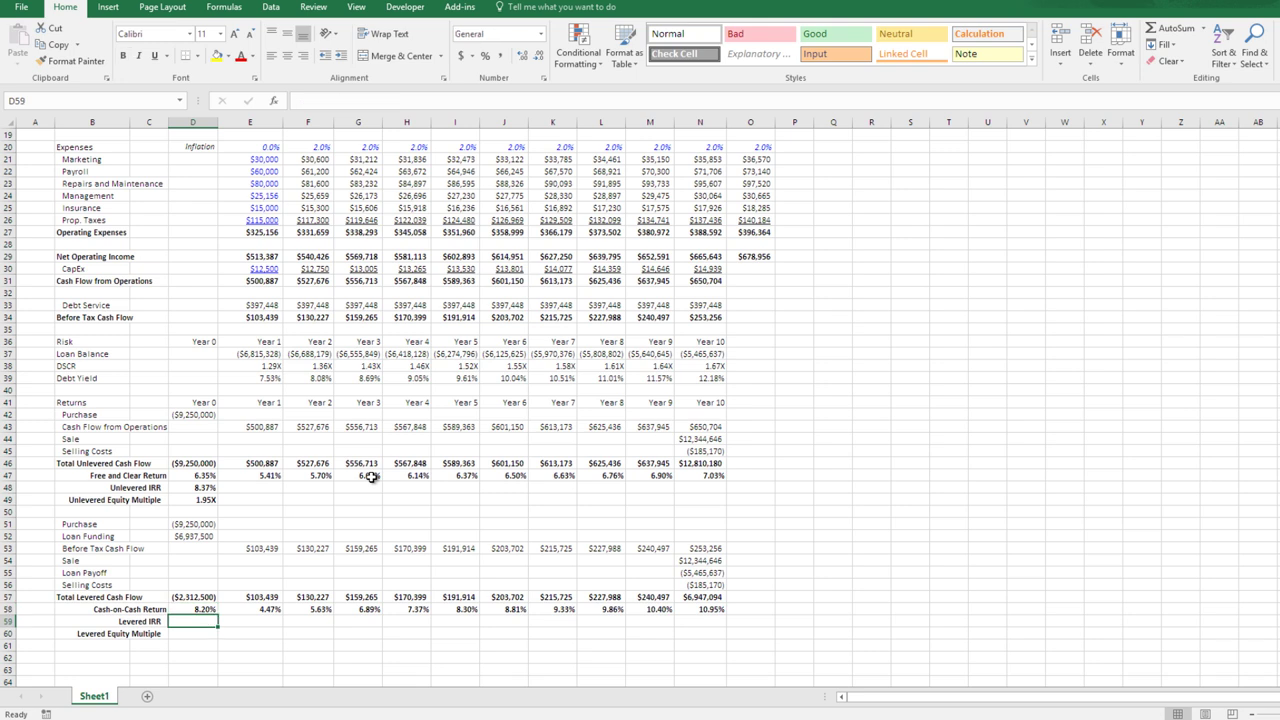
{"action": "type", "text": "=irr"}
{"action": "key", "text": "Tab"}
{"action": "key", "text": "Up"}
{"action": "key", "text": "Up"}
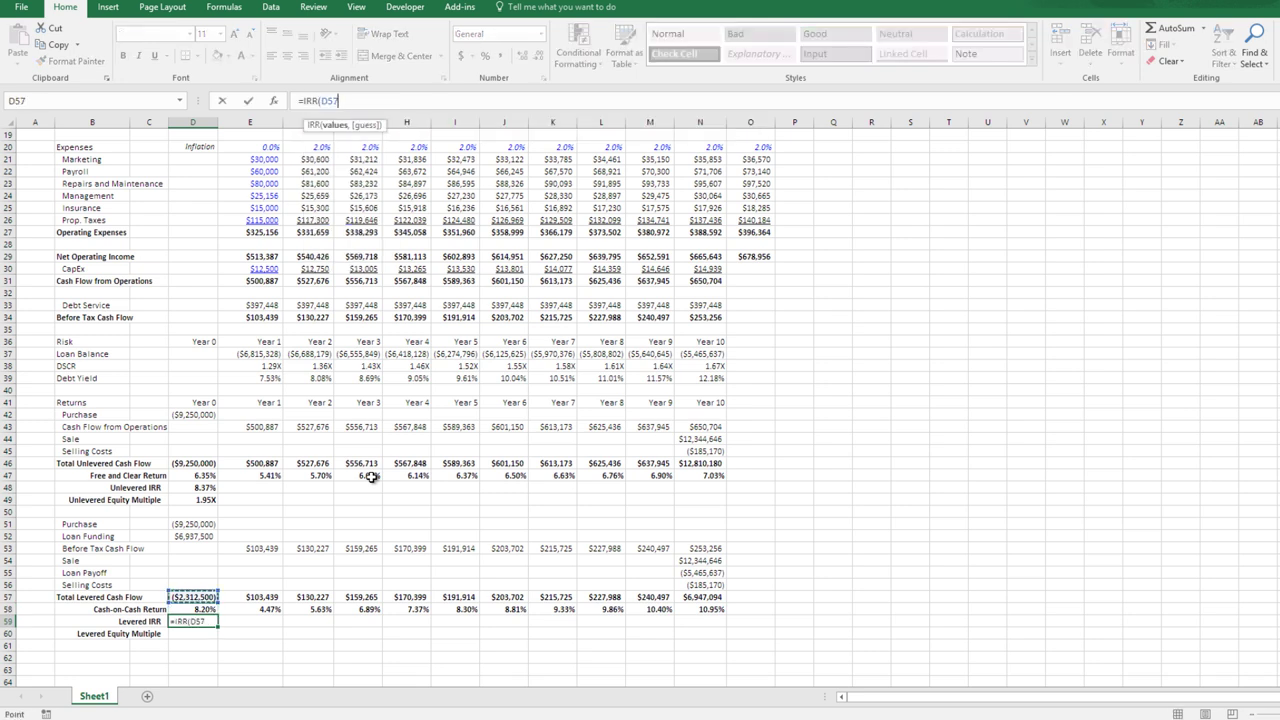
{"action": "key", "text": "ctrl+shift+Right"}
{"action": "key", "text": "Return"}
{"action": "key", "text": "Up"}
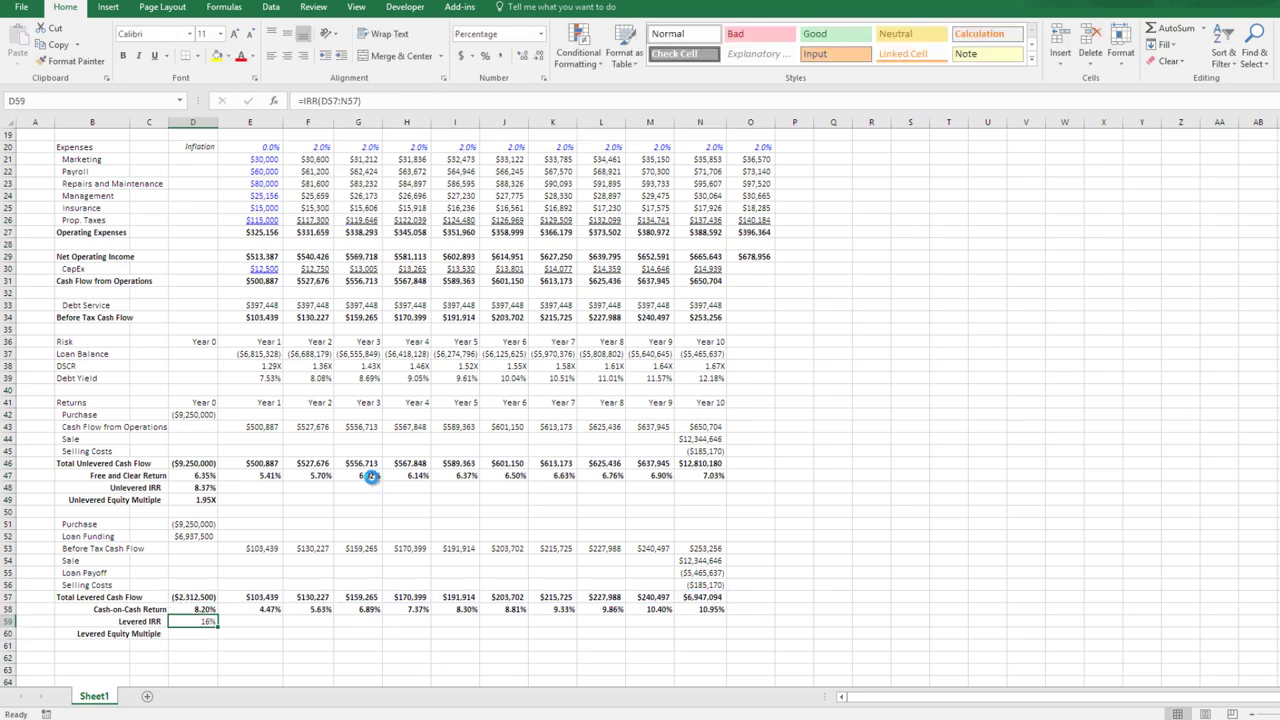
- Show the levered IRR in D59 with two decimals and make it bold
{"action": "key", "text": "alt+h"}
{"action": "key", "text": "0"}
{"action": "key", "text": "alt+h"}
{"action": "key", "text": "0"}
{"action": "key", "text": "ctrl+b"}
{"action": "key", "text": "Down"}
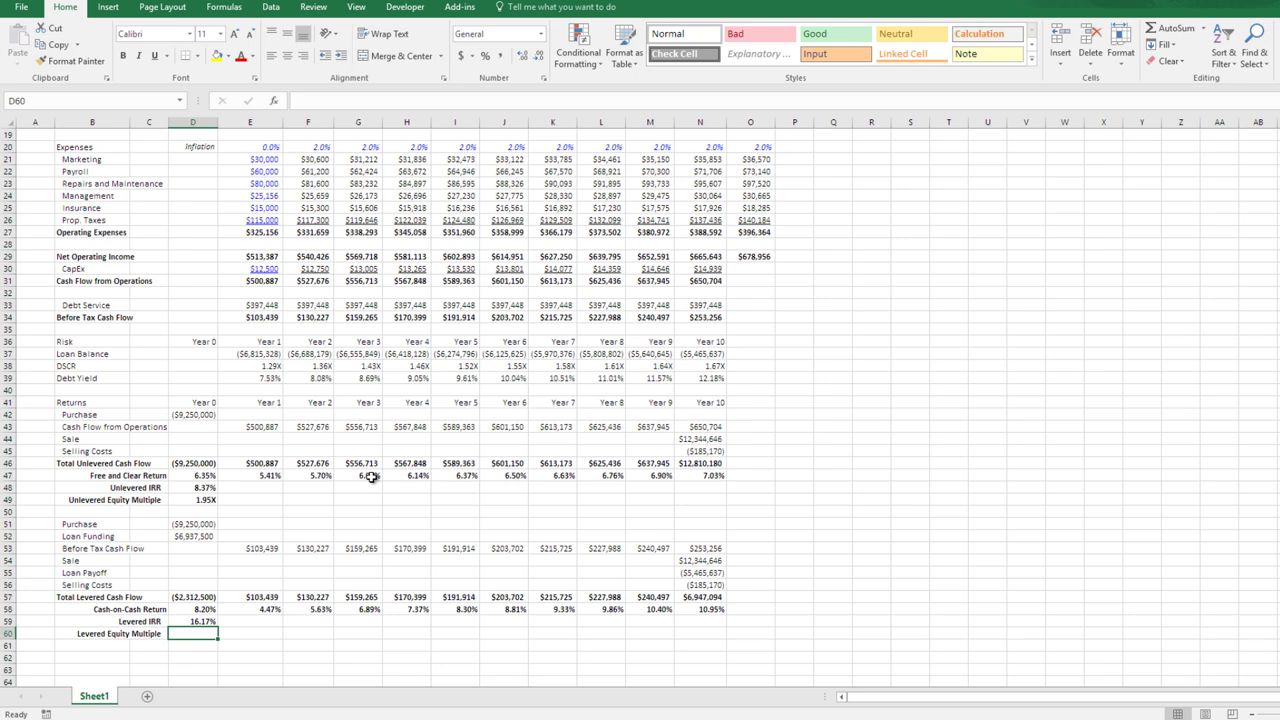
- Make the first range in D49's unlevered equity multiple formula relative, giving =SUMIF(D46:N46,">0")/-SUMIF(D46:N46,"<0")
{"action": "key", "text": "Up"}
{"action": "key", "text": "Up"}
{"action": "key", "text": "Up"}
{"action": "key", "text": "Up"}
{"action": "key", "text": "Up"}
{"action": "key", "text": "Up"}
{"action": "key", "text": "Up"}
{"action": "key", "text": "Up"}
{"action": "key", "text": "Up"}
{"action": "key", "text": "Up"}
{"action": "key", "text": "Up"}
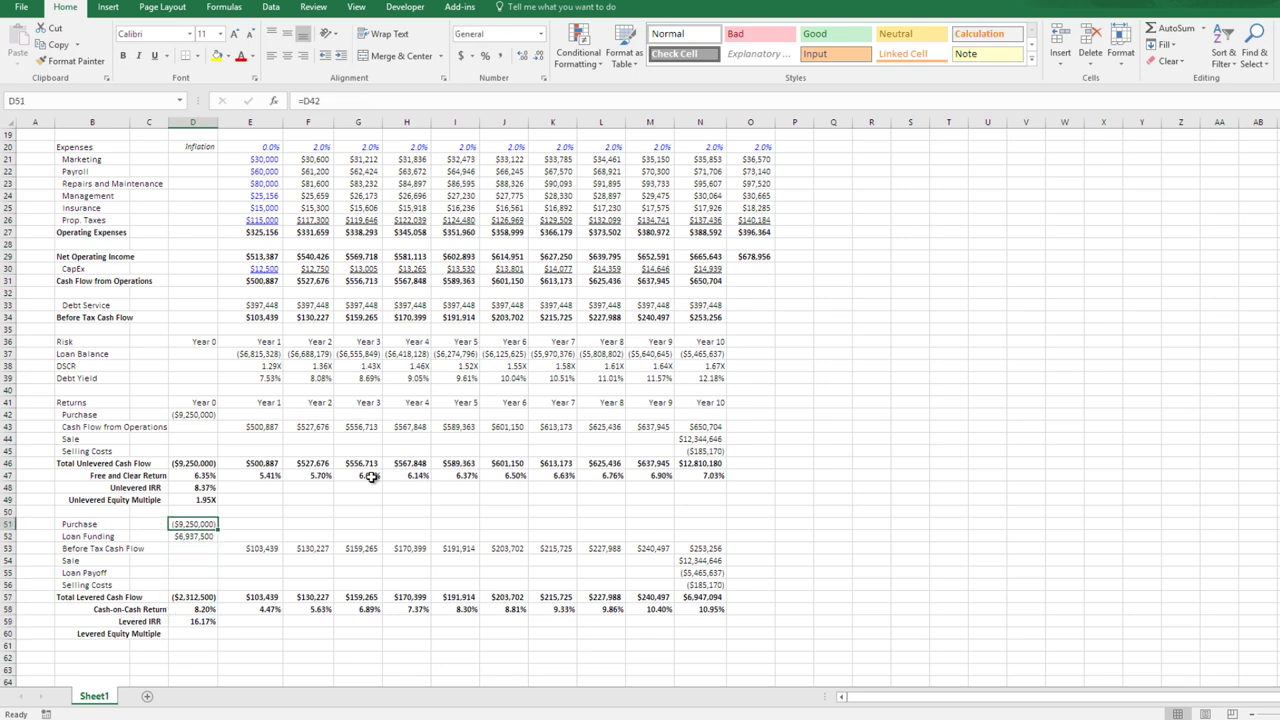
{"action": "key", "text": "F2"}
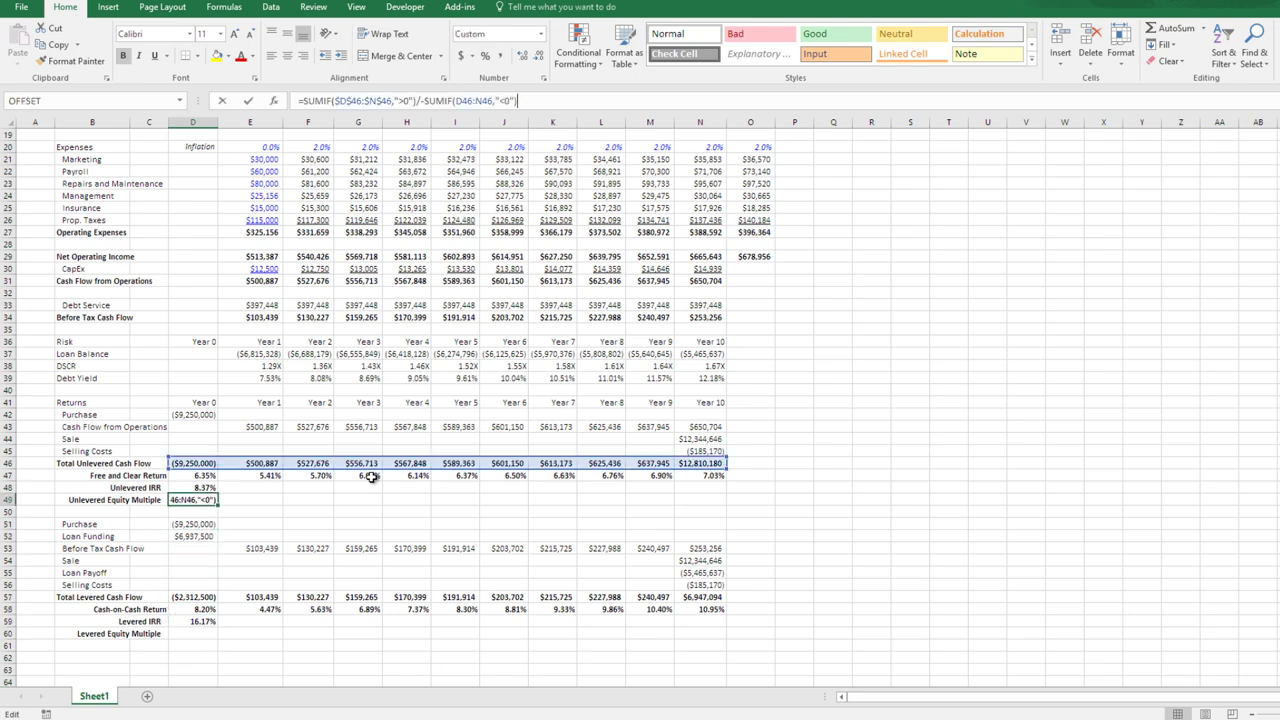
{"action": "key", "text": "Left"}
{"action": "key", "text": "Left"}
{"action": "key", "text": "Left"}
{"action": "key", "text": "Left"}
{"action": "key", "text": "Left"}
{"action": "key", "text": "Left"}
{"action": "key", "text": "Left"}
{"action": "key", "text": "Left"}
{"action": "key", "text": "Left"}
{"action": "key", "text": "Left"}
{"action": "key", "text": "Left"}
{"action": "key", "text": "Left"}
{"action": "key", "text": "Left"}
{"action": "key", "text": "Left"}
{"action": "key", "text": "Left"}
{"action": "key", "text": "Left"}
{"action": "key", "text": "Left"}
{"action": "key", "text": "Left"}
{"action": "key", "text": "Left"}
{"action": "key", "text": "Left"}
{"action": "key", "text": "Left"}
{"action": "key", "text": "Left"}
{"action": "key", "text": "Left"}
{"action": "key", "text": "Left"}
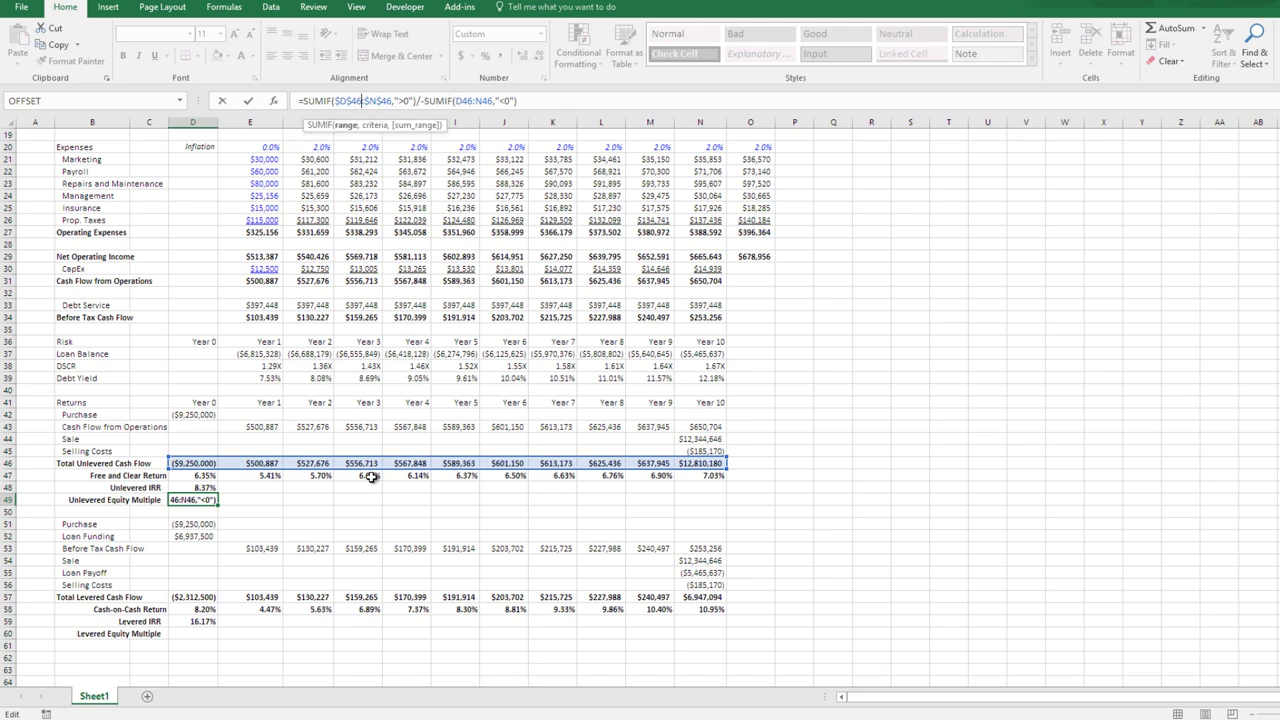
{"action": "key", "text": "F4"}
{"action": "key", "text": "F4"}
{"action": "key", "text": "F4"}
{"action": "key", "text": "Right"}
{"action": "key", "text": "Right"}
{"action": "key", "text": "Right"}
{"action": "key", "text": "Right"}
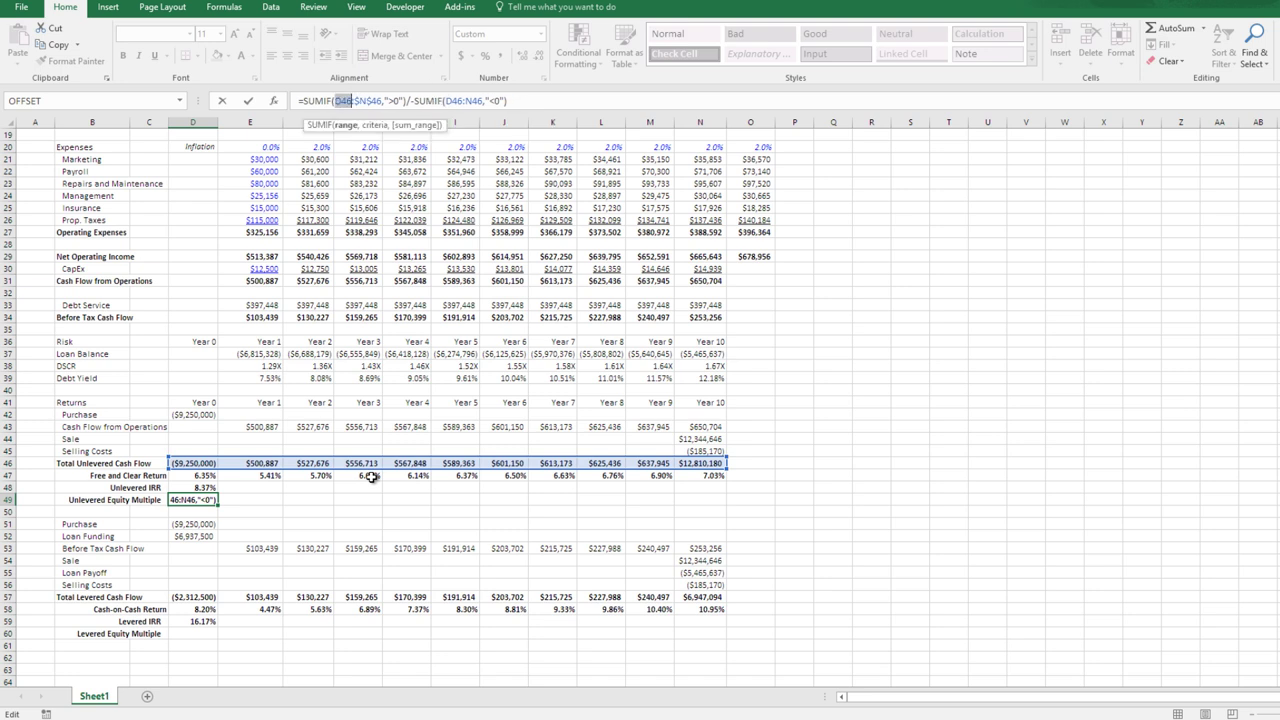
{"action": "key", "text": "F4"}
{"action": "key", "text": "F4"}
{"action": "key", "text": "F4"}
{"action": "key", "text": "Return"}
{"action": "key", "text": "Up"}
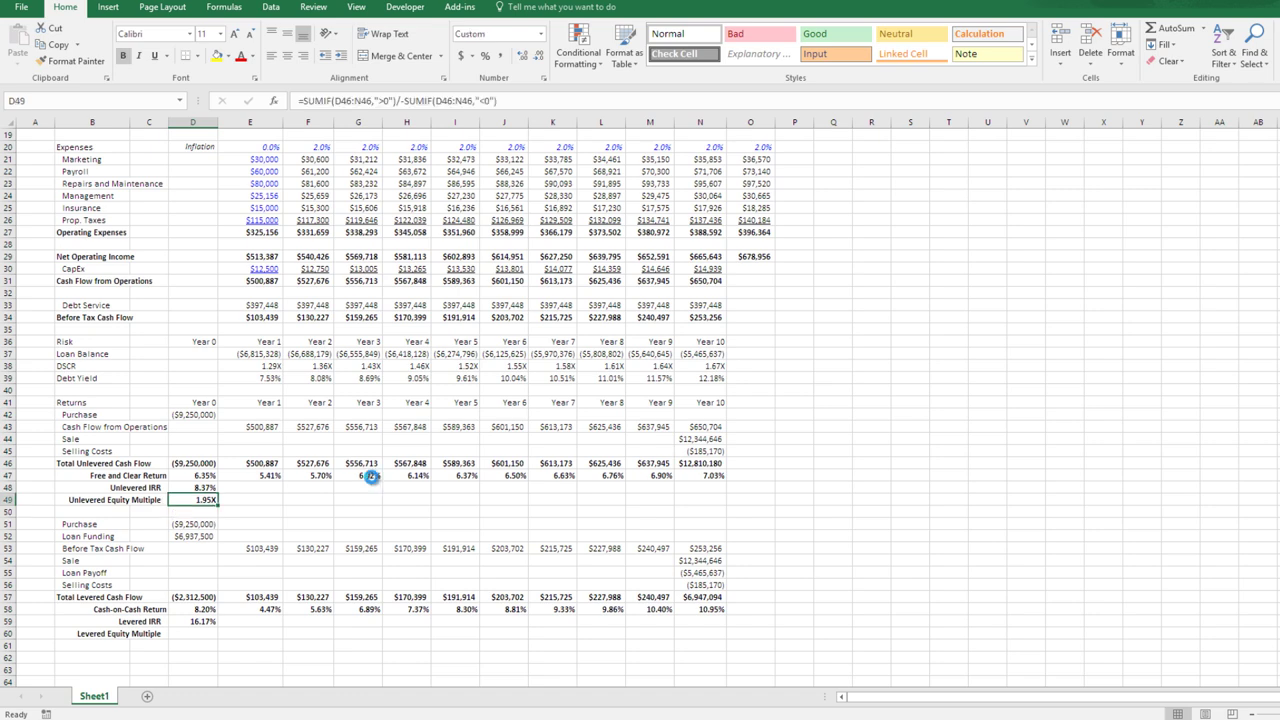
- Copy the unlevered equity multiple formula from D49 to D60 for the levered multiple and check that it references D57:N57
{"action": "key", "text": "ctrl+c"}
{"action": "key", "text": "Down"}
{"action": "key", "text": "Down"}
{"action": "key", "text": "Down"}
{"action": "key", "text": "Down"}
{"action": "key", "text": "Down"}
{"action": "key", "text": "Down"}
{"action": "key", "text": "Down"}
{"action": "key", "text": "Down"}
{"action": "key", "text": "Down"}
{"action": "key", "text": "Down"}
{"action": "key", "text": "Down"}
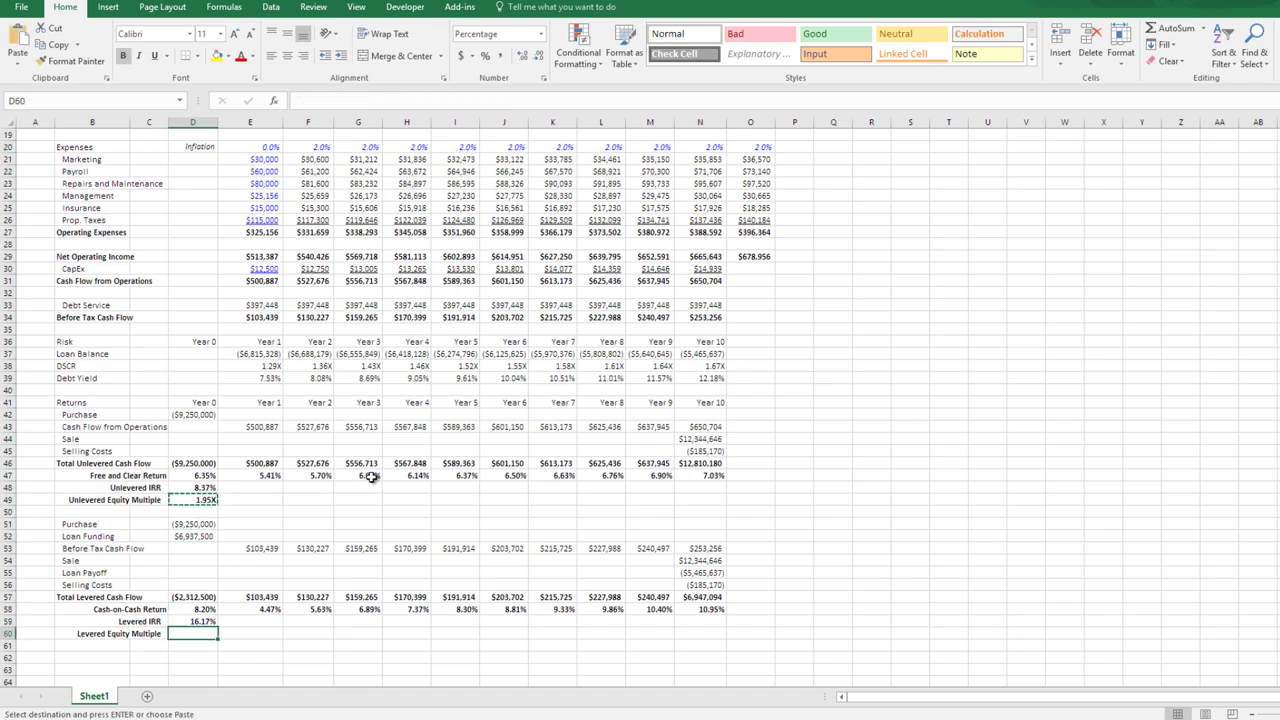
{"action": "key", "text": "ctrl+v"}
{"action": "key", "text": "F2"}
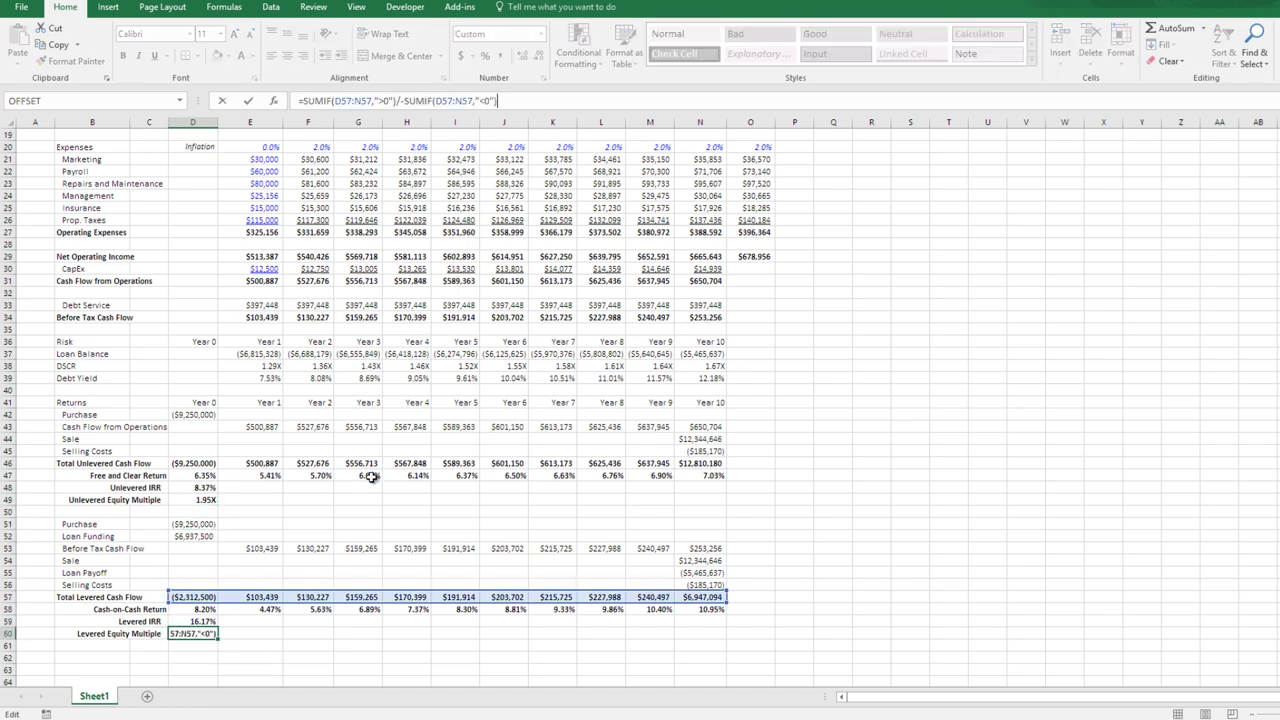
{"action": "key", "text": "Escape"}
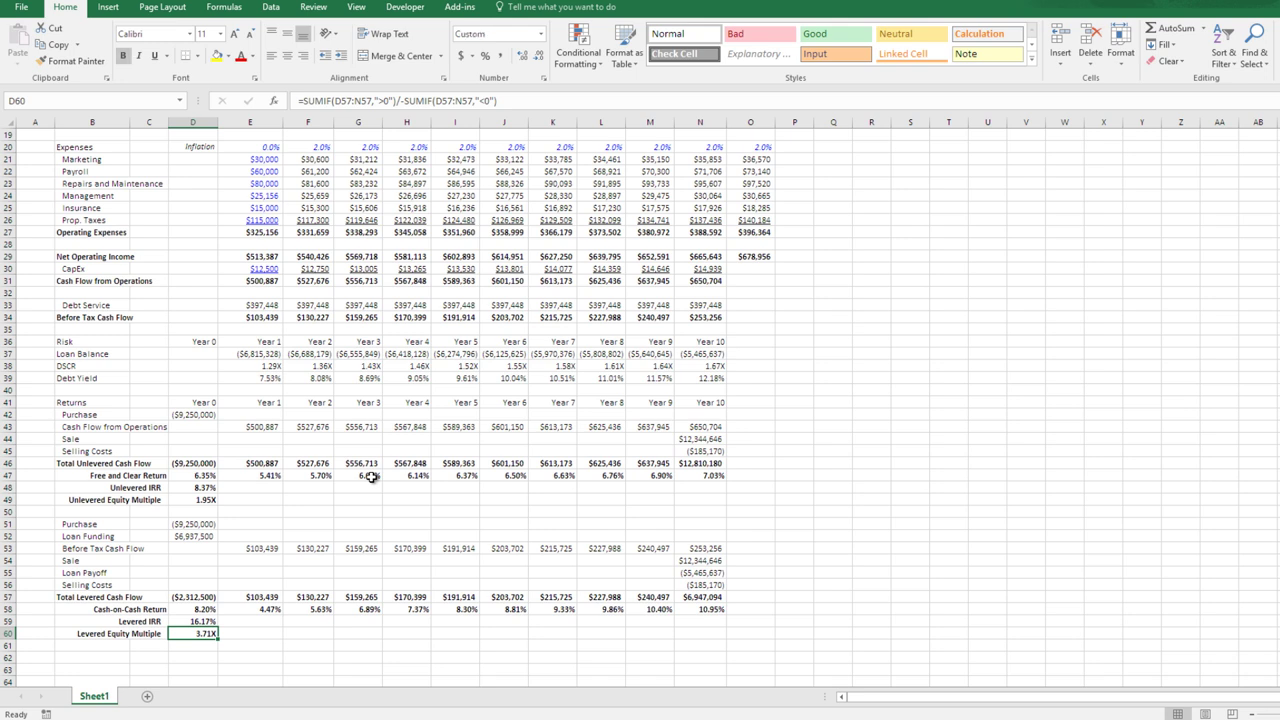
- Link the summary's Unlevered IRR in T3 to the Returns section's unlevered IRR with =D48
{"action": "key", "text": "Right"}
{"action": "key", "text": "Right"}
{"action": "key", "text": "Right"}
{"action": "key", "text": "Right"}
{"action": "key", "text": "Right"}
{"action": "key", "text": "Right"}
{"action": "key", "text": "Right"}
{"action": "key", "text": "Right"}
{"action": "key", "text": "Right"}
{"action": "key", "text": "Right"}
{"action": "key", "text": "Right"}
{"action": "key", "text": "Right"}
{"action": "key", "text": "Right"}
{"action": "key", "text": "Up"}
{"action": "key", "text": "Up"}
{"action": "key", "text": "Up"}
{"action": "key", "text": "Up"}
{"action": "key", "text": "Up"}
{"action": "key", "text": "Up"}
{"action": "key", "text": "Up"}
{"action": "key", "text": "Up"}
{"action": "key", "text": "Up"}
{"action": "key", "text": "Up"}
{"action": "key", "text": "Up"}
{"action": "key", "text": "Up"}
{"action": "key", "text": "Up"}
{"action": "key", "text": "Up"}
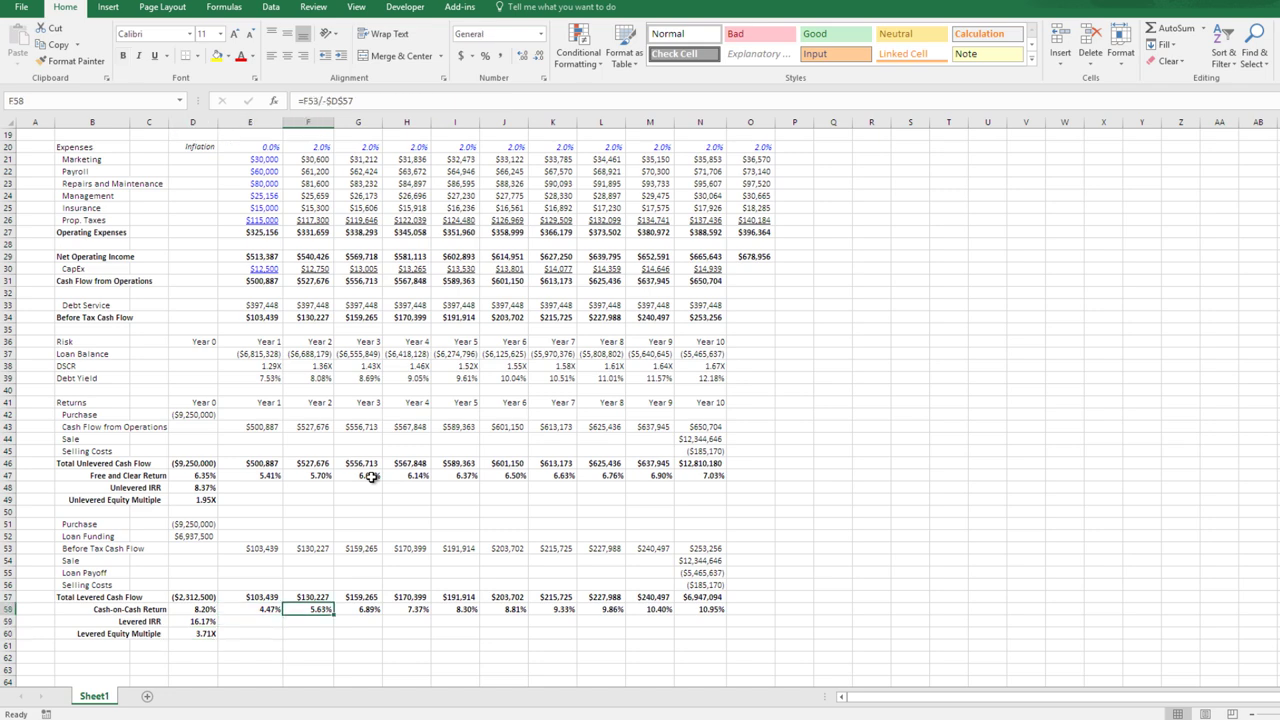
{"action": "key", "text": "Up"}
{"action": "key", "text": "Up"}
{"action": "key", "text": "Up"}
{"action": "key", "text": "Up"}
{"action": "key", "text": "Up"}
{"action": "key", "text": "Up"}
{"action": "key", "text": "Up"}
{"action": "key", "text": "Up"}
{"action": "key", "text": "Up"}
{"action": "key", "text": "Up"}
{"action": "key", "text": "Up"}
{"action": "key", "text": "Up"}
{"action": "key", "text": "Up"}
{"action": "key", "text": "Up"}
{"action": "key", "text": "Up"}
{"action": "key", "text": "Up"}
{"action": "key", "text": "Up"}
{"action": "key", "text": "Up"}
{"action": "key", "text": "Up"}
{"action": "key", "text": "Up"}
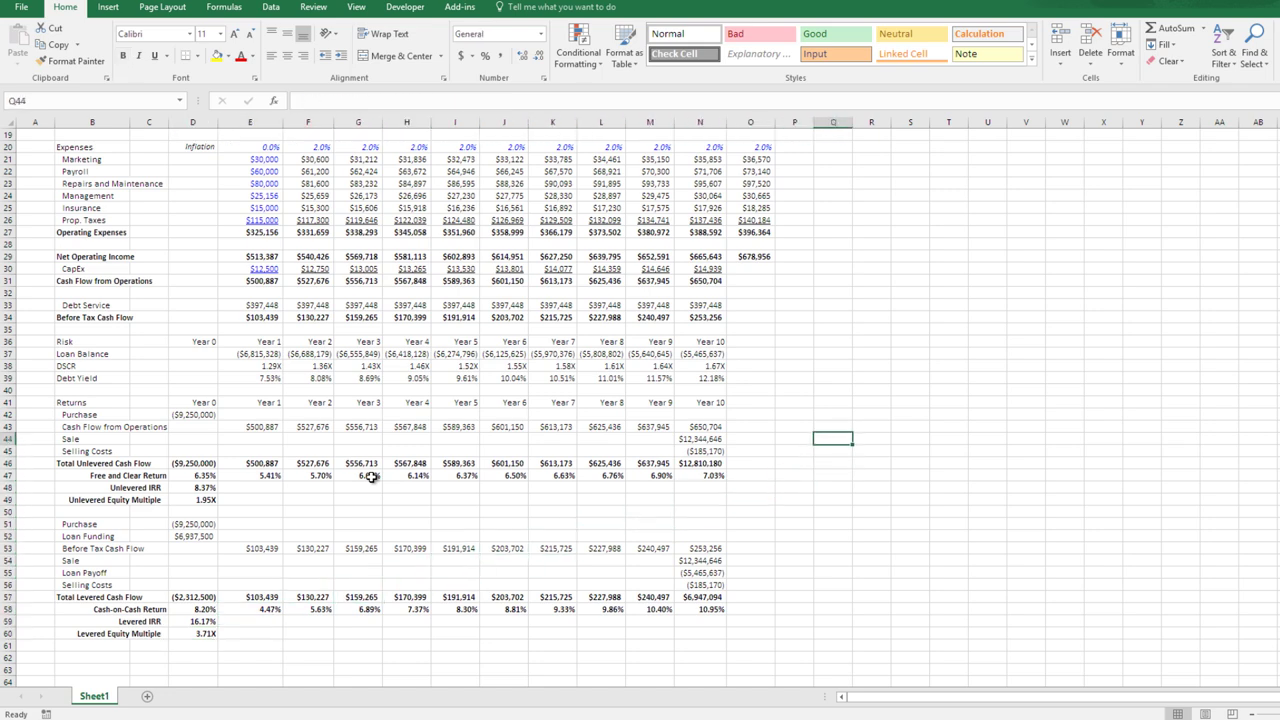
{"action": "key", "text": "Up"}
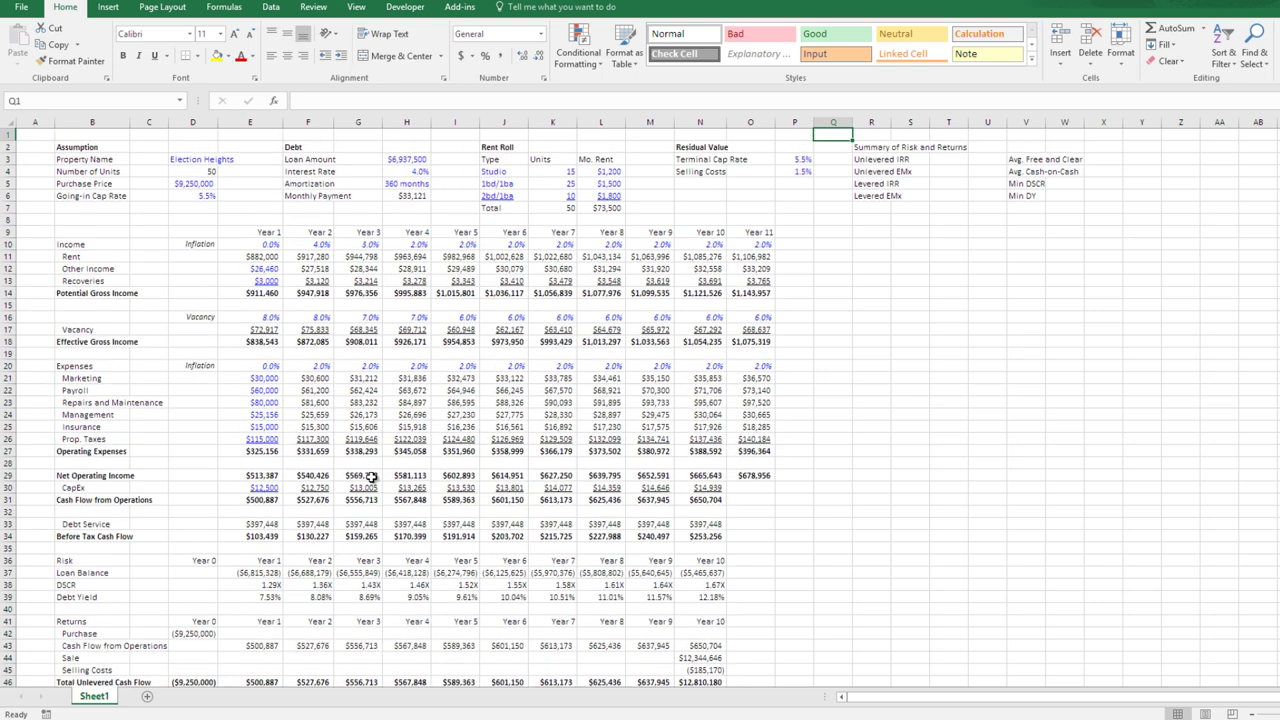
{"action": "key", "text": "Right"}
{"action": "key", "text": "Right"}
{"action": "key", "text": "Right"}
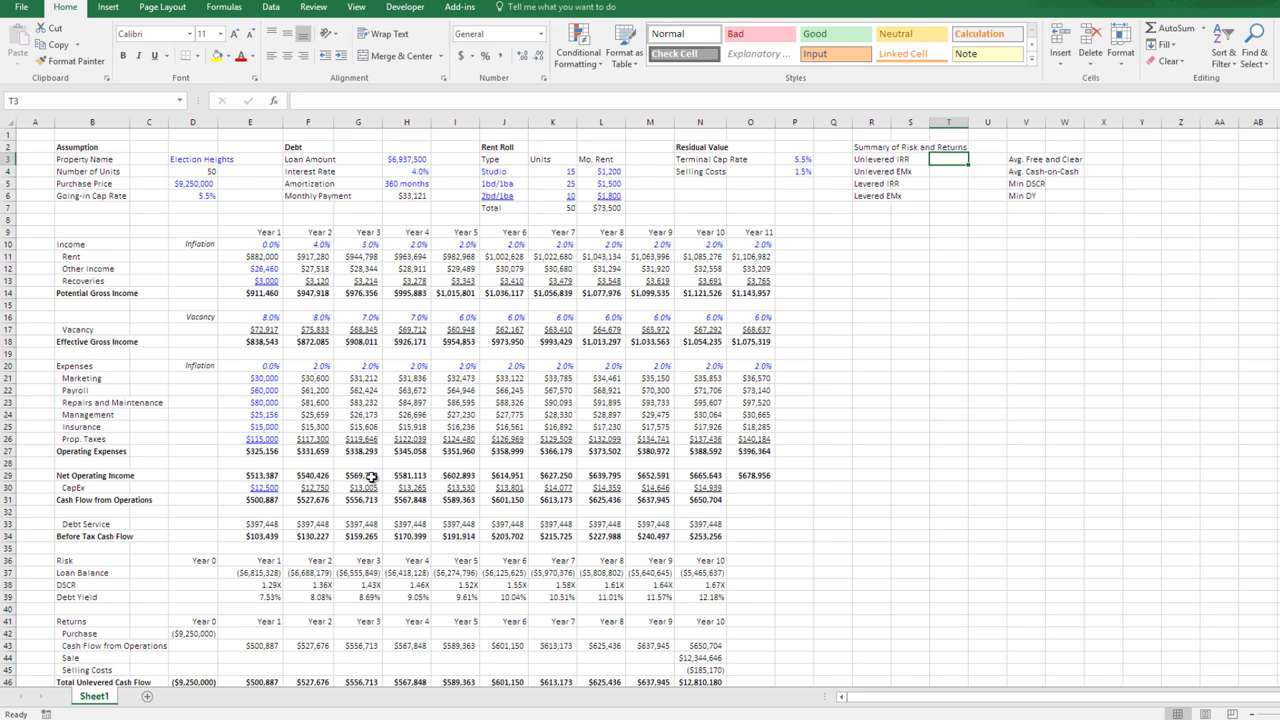
{"action": "type", "text": "="}
{"action": "key", "text": "Left"}
{"action": "key", "text": "Left"}
{"action": "key", "text": "Down"}
{"action": "key", "text": "Left"}
{"action": "key", "text": "Left"}
{"action": "key", "text": "Left"}
{"action": "key", "text": "Left"}
{"action": "key", "text": "Down"}
{"action": "key", "text": "Down"}
{"action": "key", "text": "Down"}
{"action": "key", "text": "Down"}
{"action": "key", "text": "Down"}
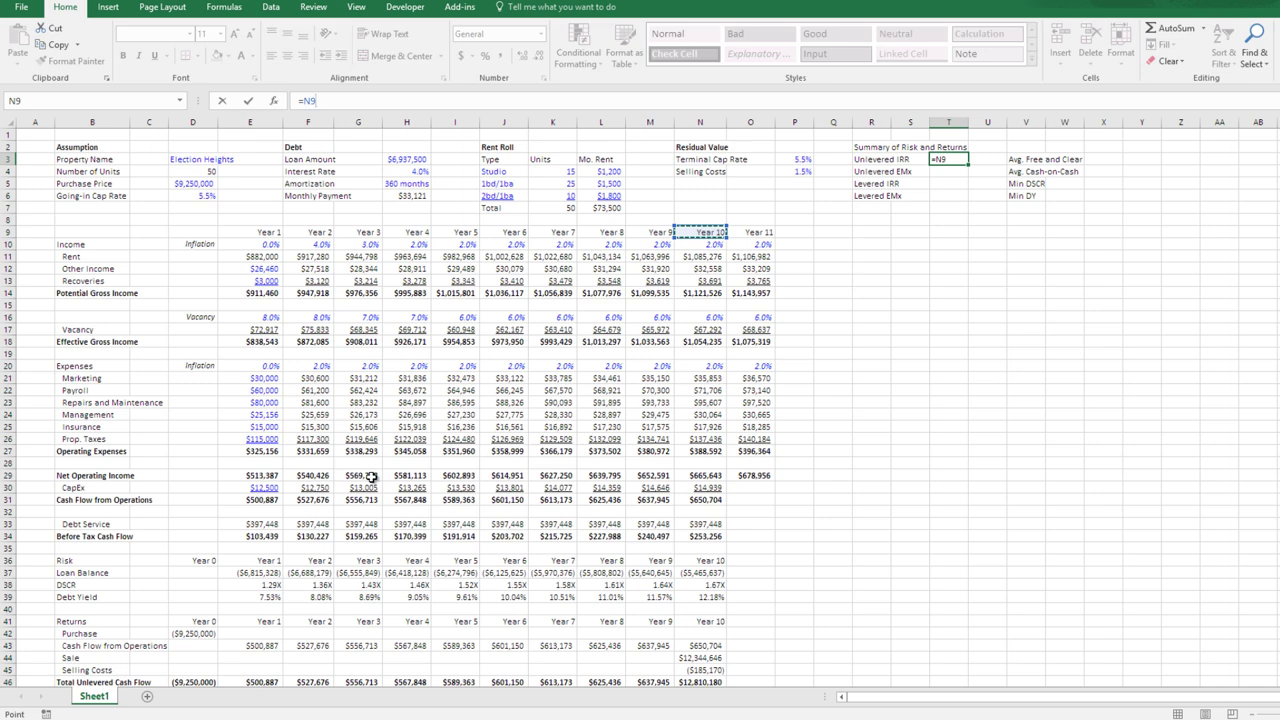
{"action": "key", "text": "Down"}
{"action": "key", "text": "Down"}
{"action": "key", "text": "Down"}
{"action": "key", "text": "Down"}
{"action": "key", "text": "Down"}
{"action": "key", "text": "Down"}
{"action": "key", "text": "Down"}
{"action": "key", "text": "Down"}
{"action": "key", "text": "Down"}
{"action": "key", "text": "Down"}
{"action": "key", "text": "Down"}
{"action": "key", "text": "Down"}
{"action": "key", "text": "Down"}
{"action": "key", "text": "Down"}
{"action": "key", "text": "Down"}
{"action": "key", "text": "Down"}
{"action": "key", "text": "Down"}
{"action": "key", "text": "Down"}
{"action": "key", "text": "Down"}
{"action": "key", "text": "Down"}
{"action": "key", "text": "Left"}
{"action": "key", "text": "Left"}
{"action": "key", "text": "Left"}
{"action": "key", "text": "Left"}
{"action": "key", "text": "Left"}
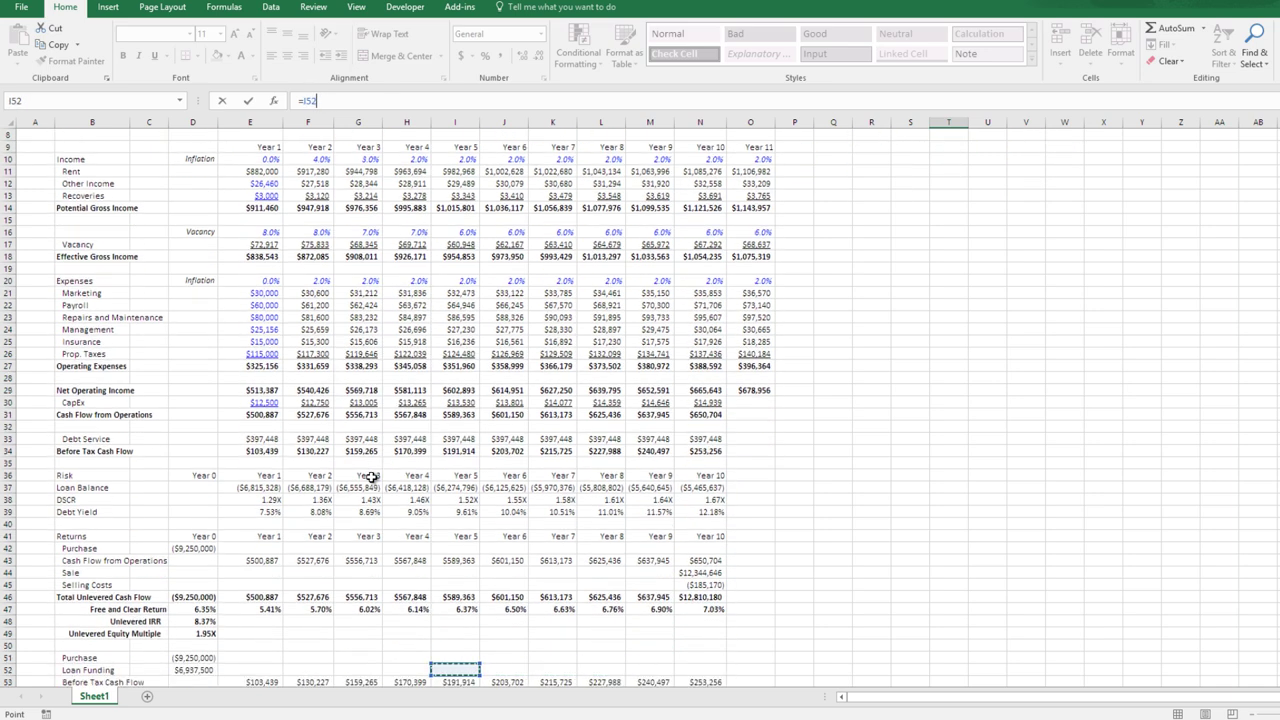
{"action": "key", "text": "Left"}
{"action": "key", "text": "Left"}
{"action": "key", "text": "Up"}
{"action": "key", "text": "Left"}
{"action": "key", "text": "Left"}
{"action": "key", "text": "Up"}
{"action": "key", "text": "Left"}
{"action": "key", "text": "Up"}
{"action": "key", "text": "Up"}
{"action": "key", "text": "Return"}
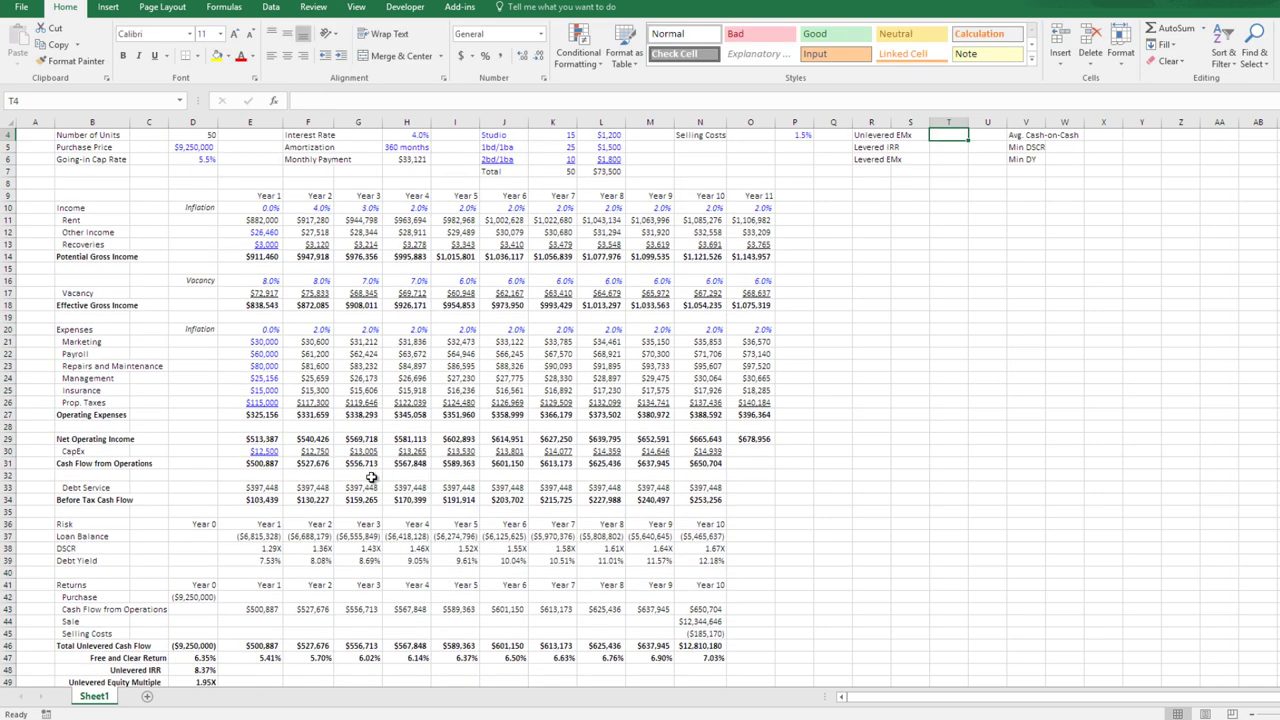
- Copy the T3 link down to T4 so that Unlevered EMx references D49
{"action": "key", "text": "Up"}
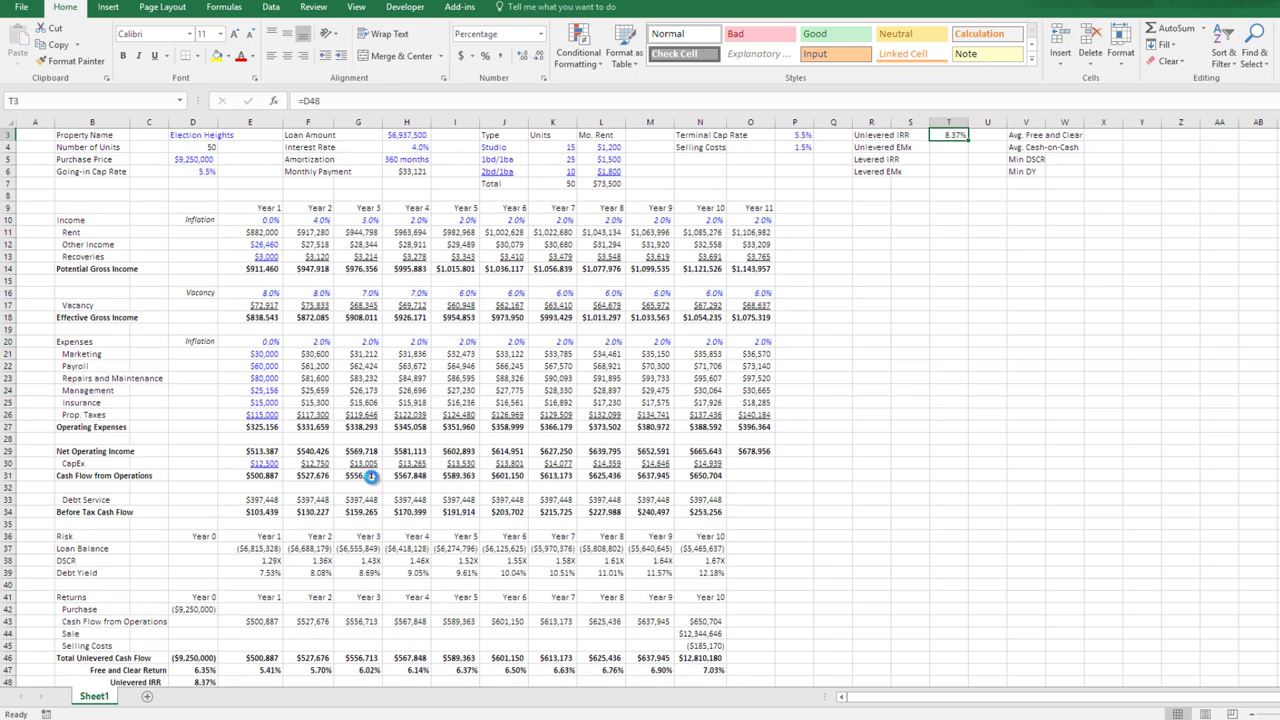
{"action": "key", "text": "ctrl+c"}
{"action": "key", "text": "Down"}
{"action": "key", "text": "ctrl+v"}
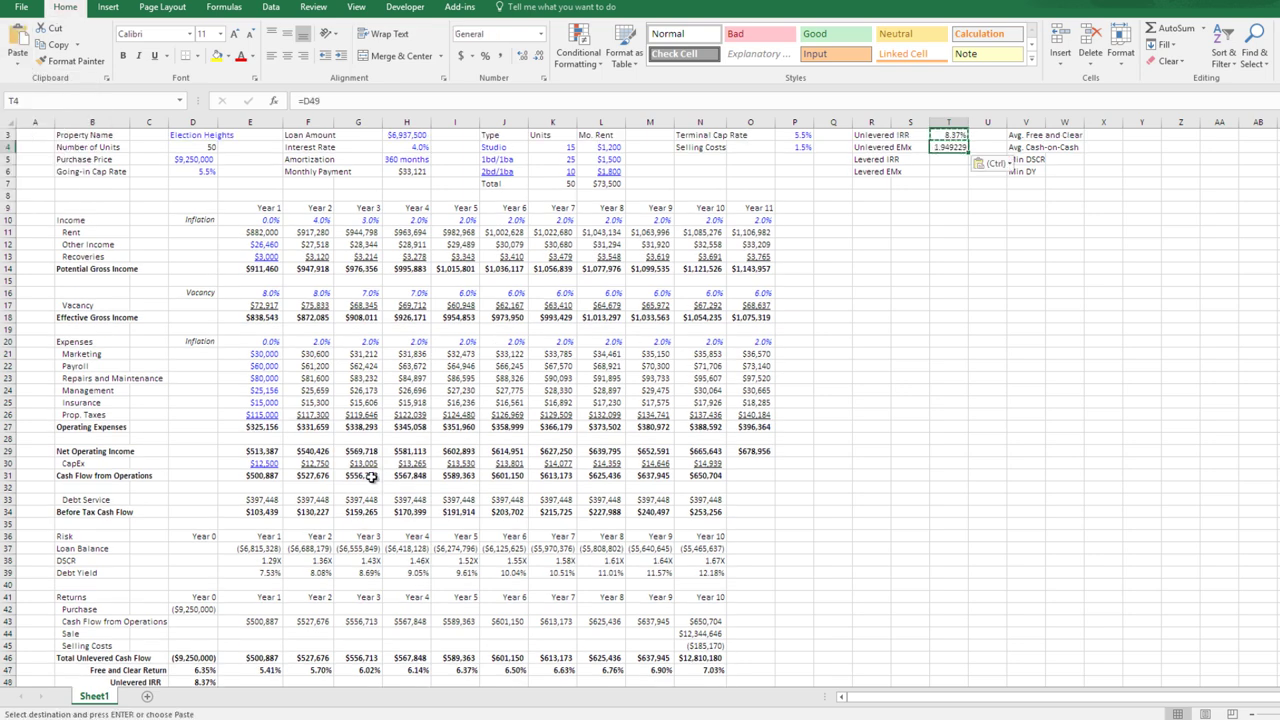
- Apply the custom number format 0.00"X" to the unlevered equity multiple in T4
{"action": "key", "text": "ctrl+1"}
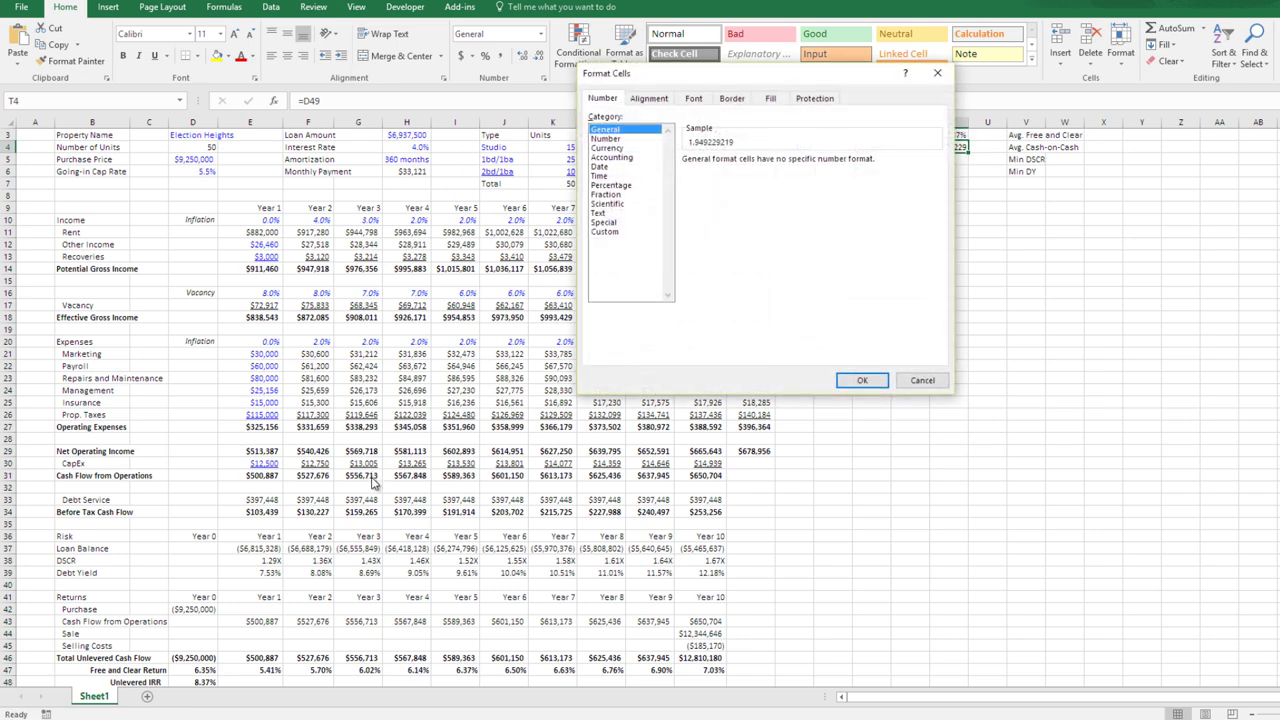
{"action": "key", "text": "Down"}
{"action": "key", "text": "Down"}
{"action": "key", "text": "Down"}
{"action": "key", "text": "Down"}
{"action": "key", "text": "Down"}
{"action": "key", "text": "Down"}
{"action": "key", "text": "Down"}
{"action": "key", "text": "Down"}
{"action": "key", "text": "Down"}
{"action": "key", "text": "Down"}
{"action": "key", "text": "Down"}
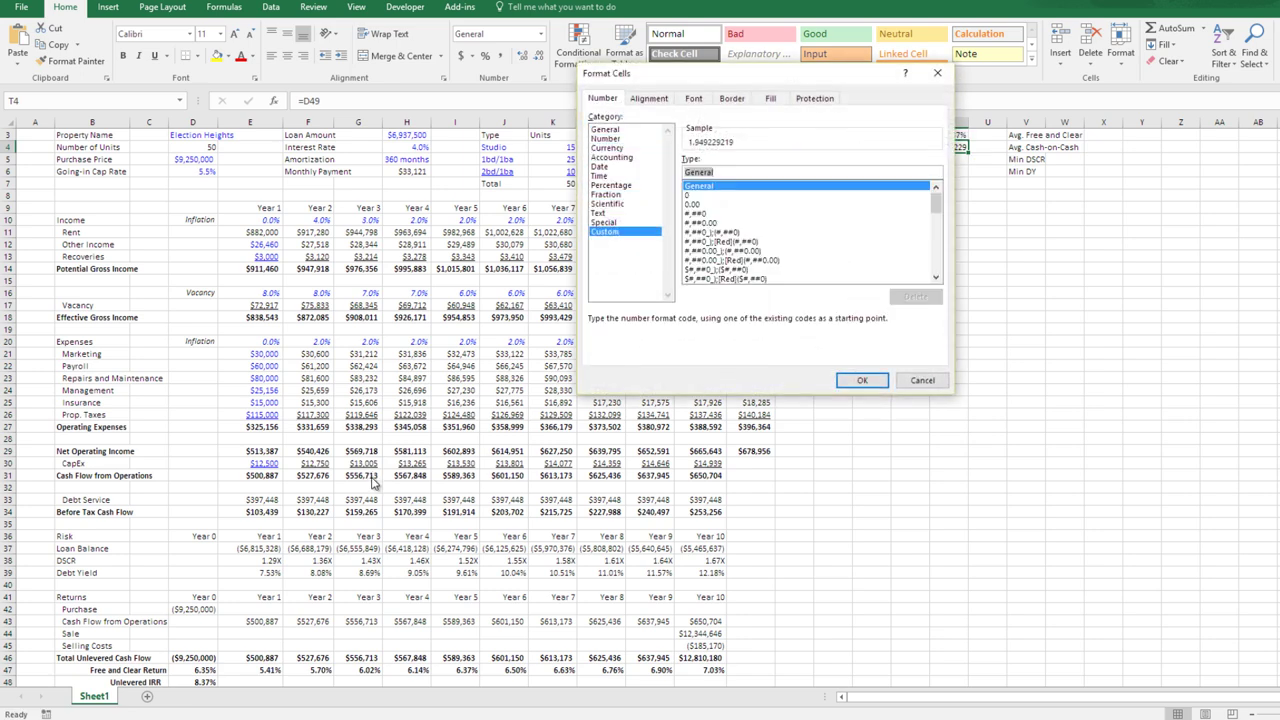
{"action": "type", "text": "0.00\"X\""}
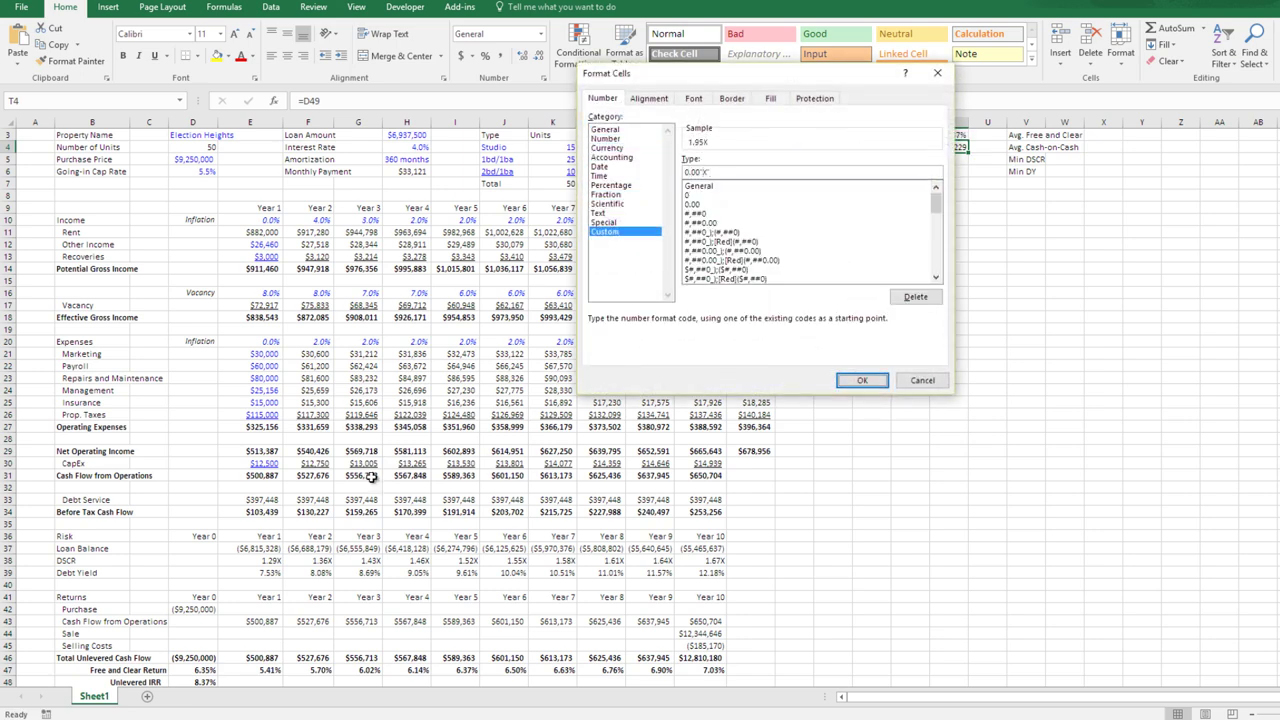
{"action": "key", "text": "Return"}
- Link the summary's Levered IRR in T5 to the Returns section's levered IRR with =D59
{"action": "key", "text": "Up"}
{"action": "key", "text": "Up"}
{"action": "key", "text": "Down"}
{"action": "key", "text": "Down"}
{"action": "key", "text": "Down"}
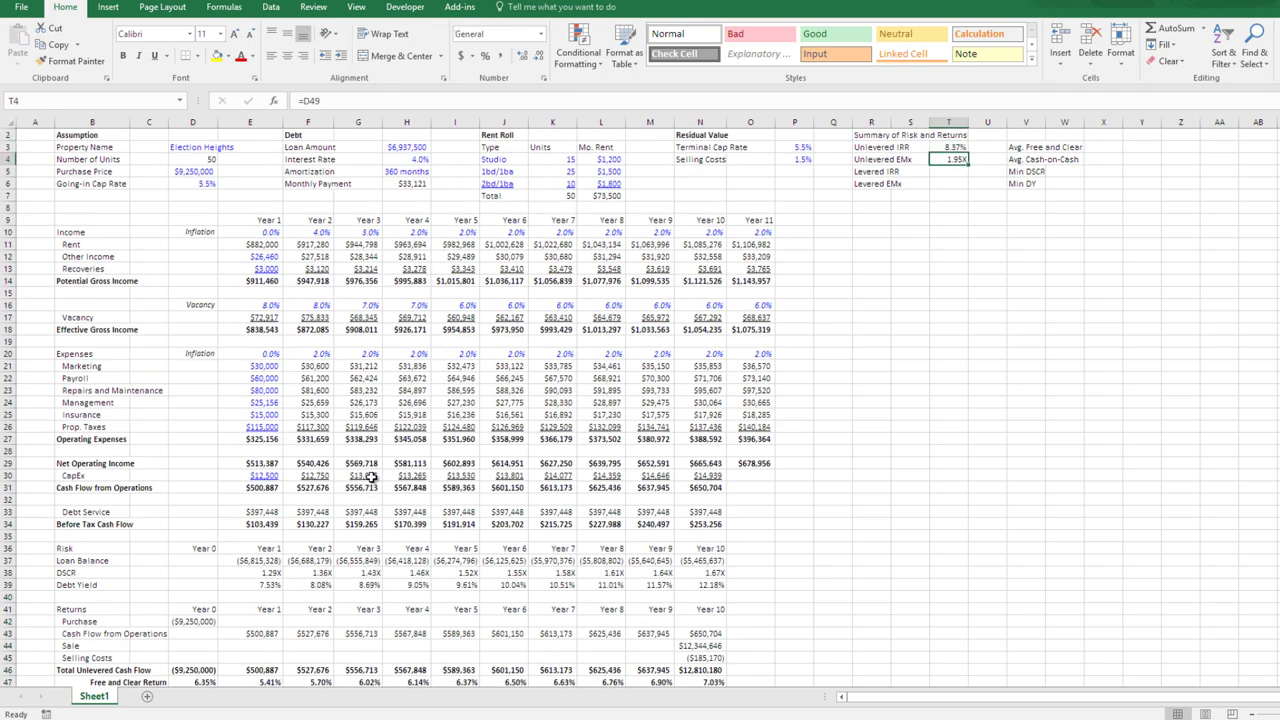
{"action": "type", "text": "="}
{"action": "key", "text": "Left"}
{"action": "key", "text": "Down"}
{"action": "key", "text": "Left"}
{"action": "key", "text": "Down"}
{"action": "key", "text": "Left"}
{"action": "key", "text": "Down"}
{"action": "key", "text": "Left"}
{"action": "key", "text": "Down"}
{"action": "key", "text": "Left"}
{"action": "key", "text": "Down"}
{"action": "key", "text": "Left"}
{"action": "key", "text": "Down"}
{"action": "key", "text": "Left"}
{"action": "key", "text": "Down"}
{"action": "key", "text": "Left"}
{"action": "key", "text": "Down"}
{"action": "key", "text": "Left"}
{"action": "key", "text": "Down"}
{"action": "key", "text": "Left"}
{"action": "key", "text": "Down"}
{"action": "key", "text": "Left"}
{"action": "key", "text": "Down"}
{"action": "key", "text": "Left"}
{"action": "key", "text": "Down"}
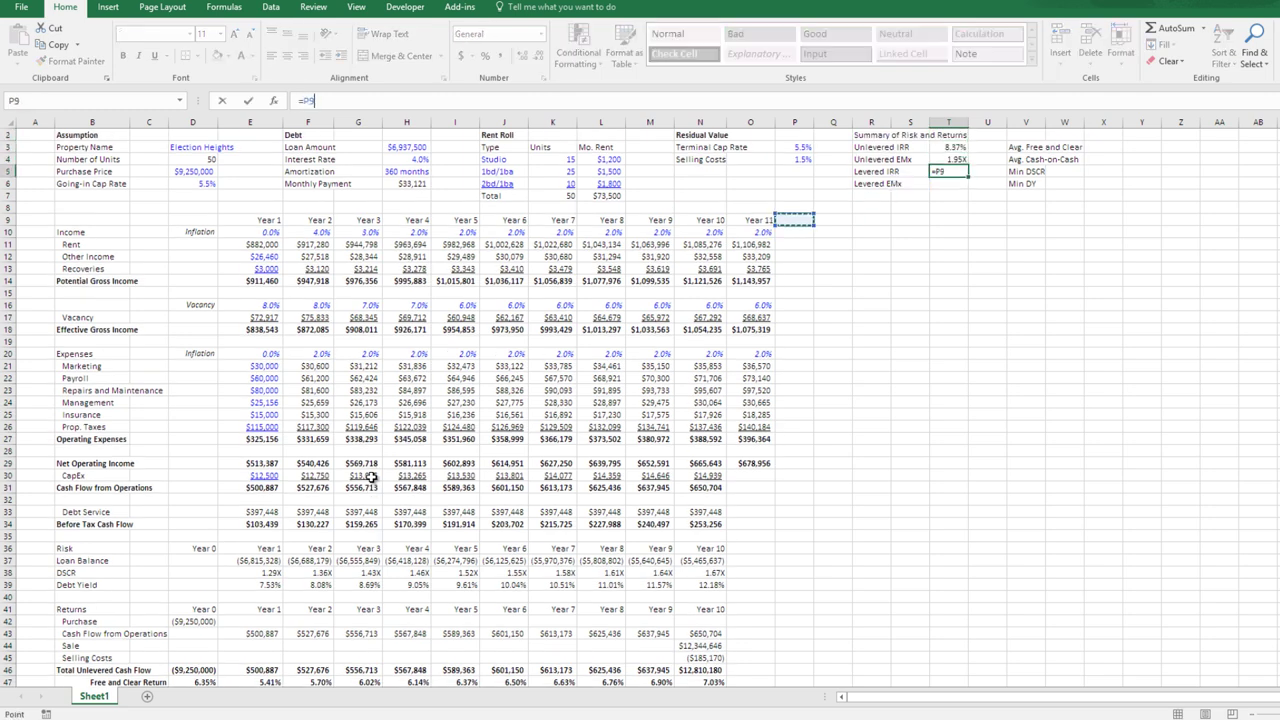
{"action": "key", "text": "Left"}
{"action": "key", "text": "Down"}
{"action": "key", "text": "Left"}
{"action": "key", "text": "Left"}
{"action": "key", "text": "Down"}
{"action": "key", "text": "Down"}
{"action": "key", "text": "Down"}
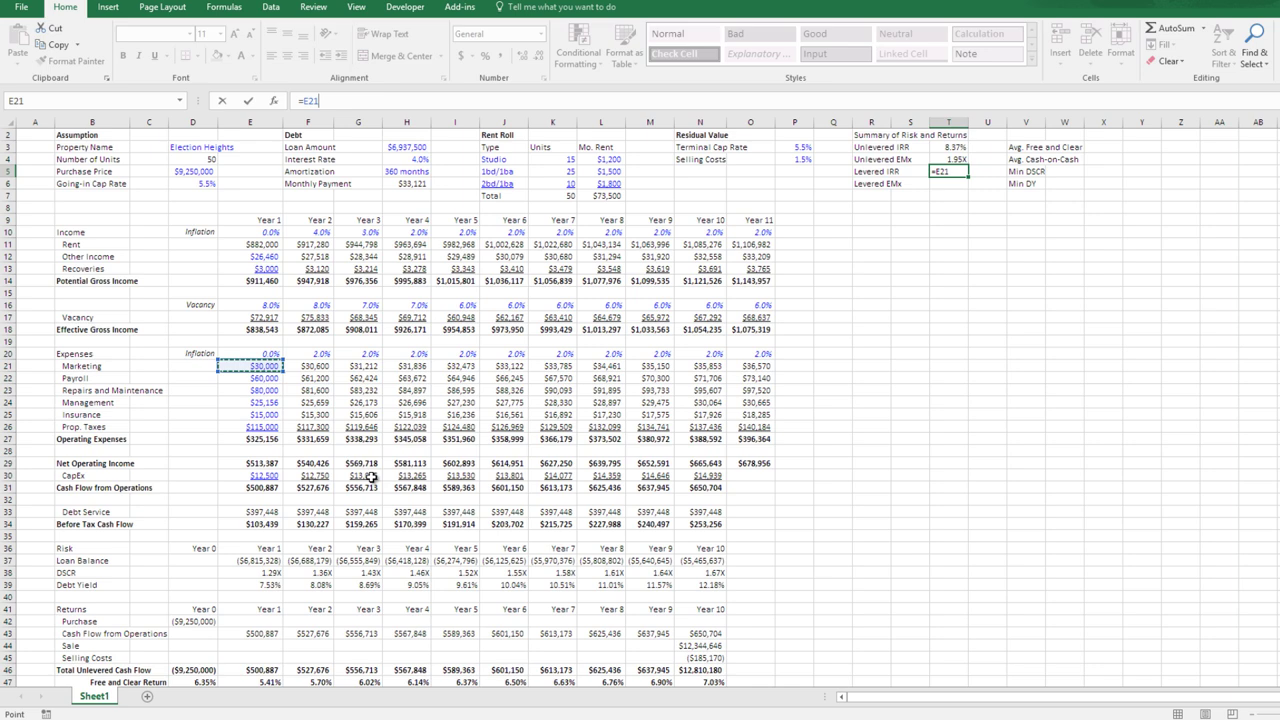
{"action": "key", "text": "Down"}
{"action": "key", "text": "Down"}
{"action": "key", "text": "Down"}
{"action": "key", "text": "Down"}
{"action": "key", "text": "Down"}
{"action": "key", "text": "Down"}
{"action": "key", "text": "Down"}
{"action": "key", "text": "Down"}
{"action": "key", "text": "Down"}
{"action": "key", "text": "Down"}
{"action": "key", "text": "Down"}
{"action": "key", "text": "Down"}
{"action": "key", "text": "Down"}
{"action": "key", "text": "Down"}
{"action": "key", "text": "Down"}
{"action": "key", "text": "Down"}
{"action": "key", "text": "Down"}
{"action": "key", "text": "Down"}
{"action": "key", "text": "Down"}
{"action": "key", "text": "Down"}
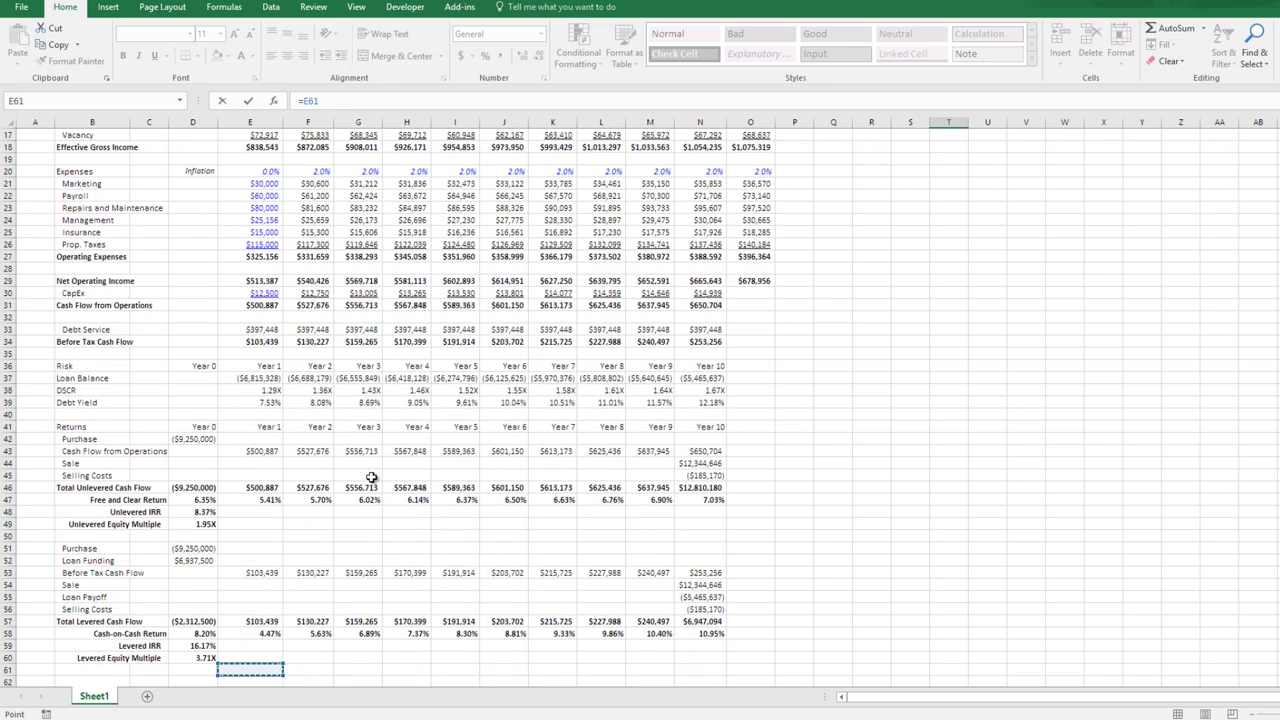
{"action": "key", "text": "Down"}
{"action": "key", "text": "Left"}
{"action": "key", "text": "Up"}
{"action": "key", "text": "Up"}
{"action": "key", "text": "Up"}
{"action": "key", "text": "Return"}
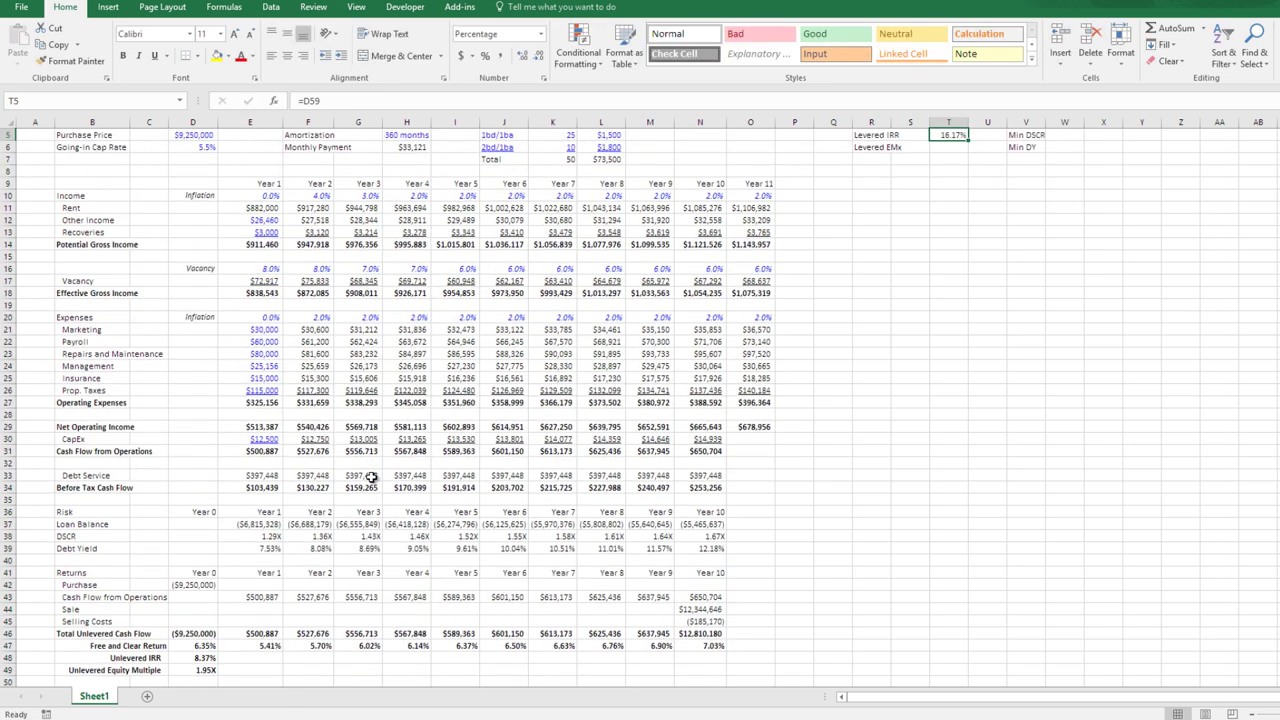
- Copy the T5 link down to T6 so that Levered EMx references D60
{"action": "key", "text": "ctrl+c"}
{"action": "key", "text": "Down"}
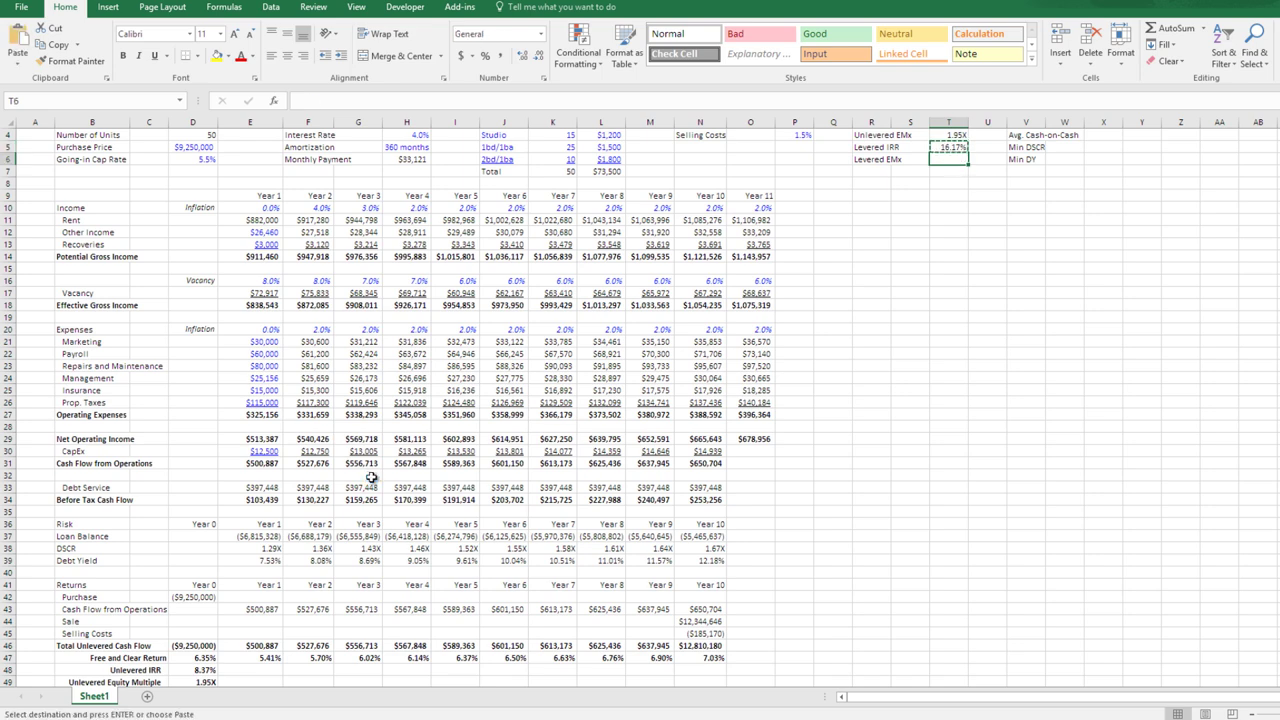
{"action": "key", "text": "ctrl+v"}
- Apply the custom number format 0.00"X" to the levered equity multiple in T6
{"action": "key", "text": "ctrl+1"}
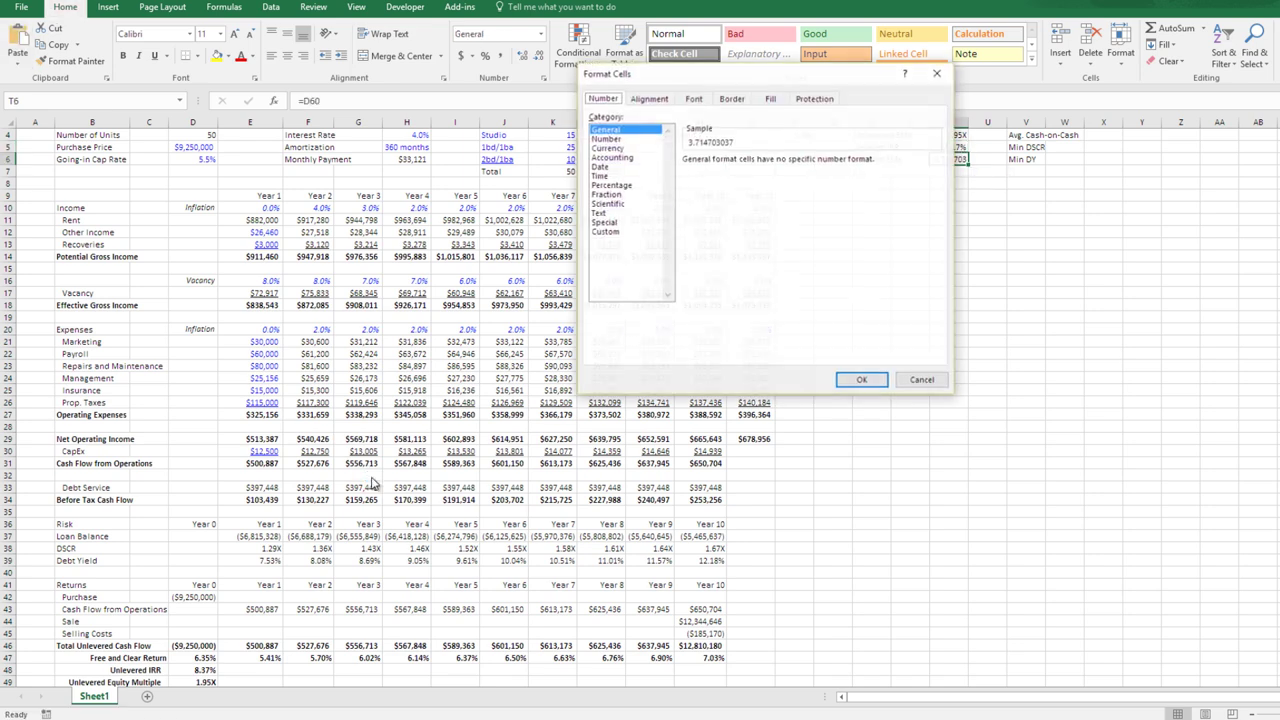
{"action": "key", "text": "c"}
{"action": "key", "text": "c"}
{"action": "key", "text": "Tab"}
{"action": "key", "text": "Tab"}
{"action": "key", "text": "Tab"}
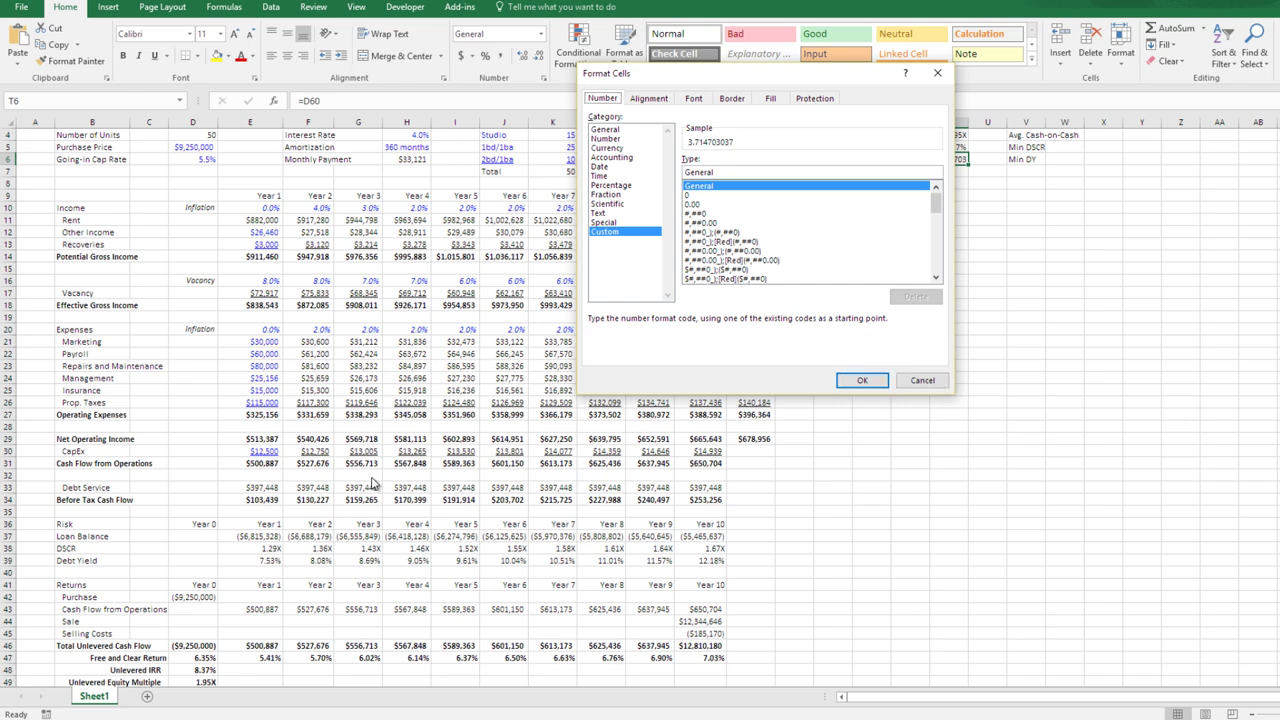
{"action": "type", "text": "0.00\\\"X"}
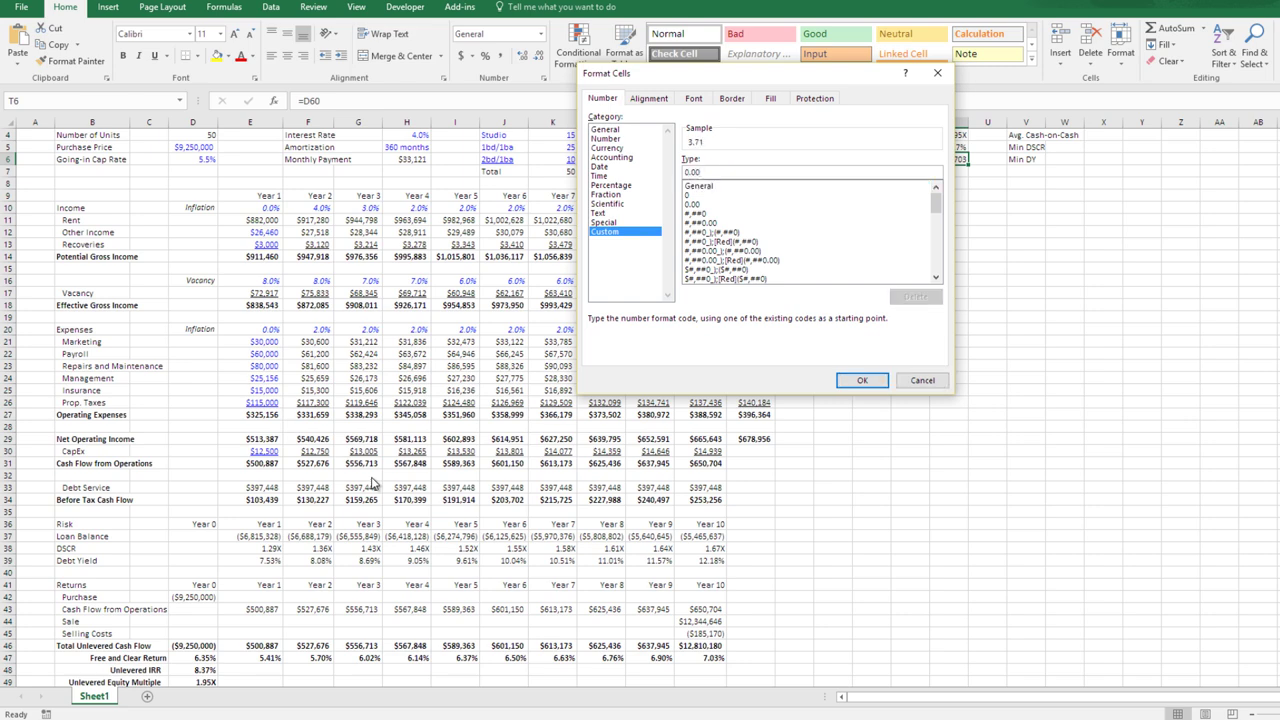
{"action": "key", "text": "Return"}
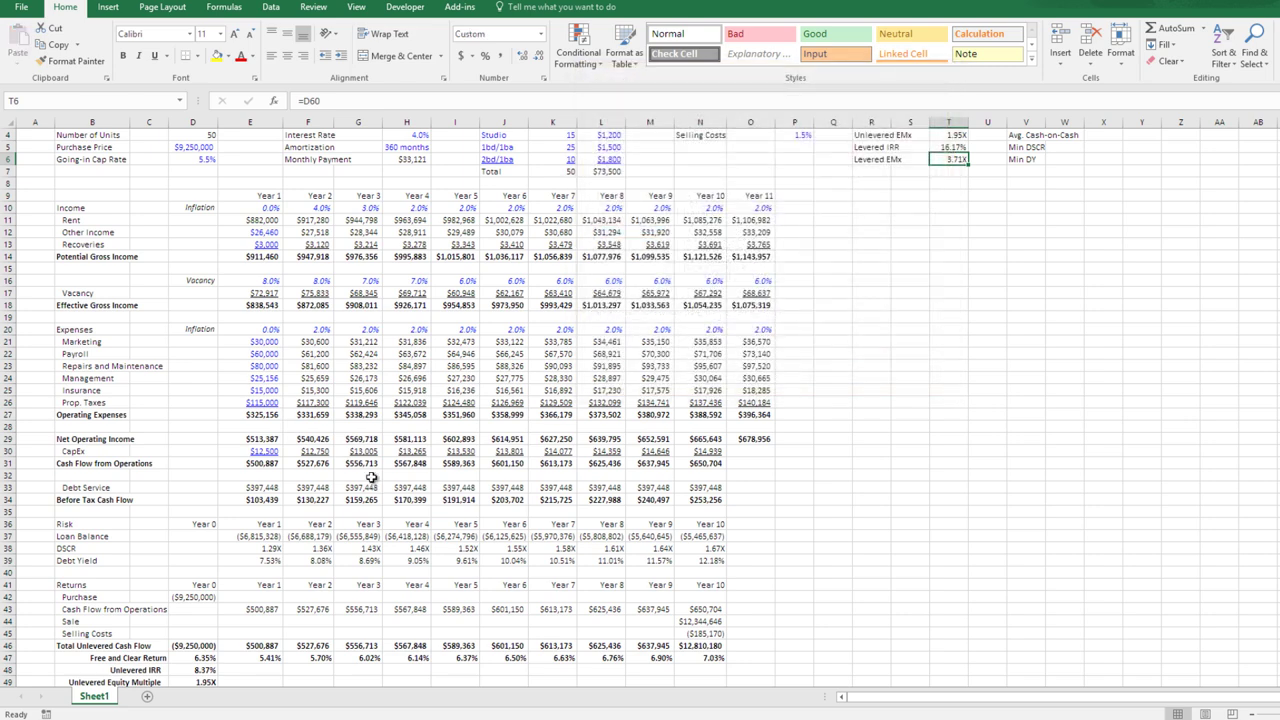
- Link the summary's Avg. Free and Clear in X3 to the Free and Clear Return average with =D47
{"action": "key", "text": "Up"}
{"action": "key", "text": "Up"}
{"action": "key", "text": "Up"}
{"action": "key", "text": "Up"}
{"action": "key", "text": "Up"}
{"action": "key", "text": "Right"}
{"action": "key", "text": "Right"}
{"action": "key", "text": "Right"}
{"action": "key", "text": "Right"}
{"action": "key", "text": "Down"}
{"action": "key", "text": "Down"}
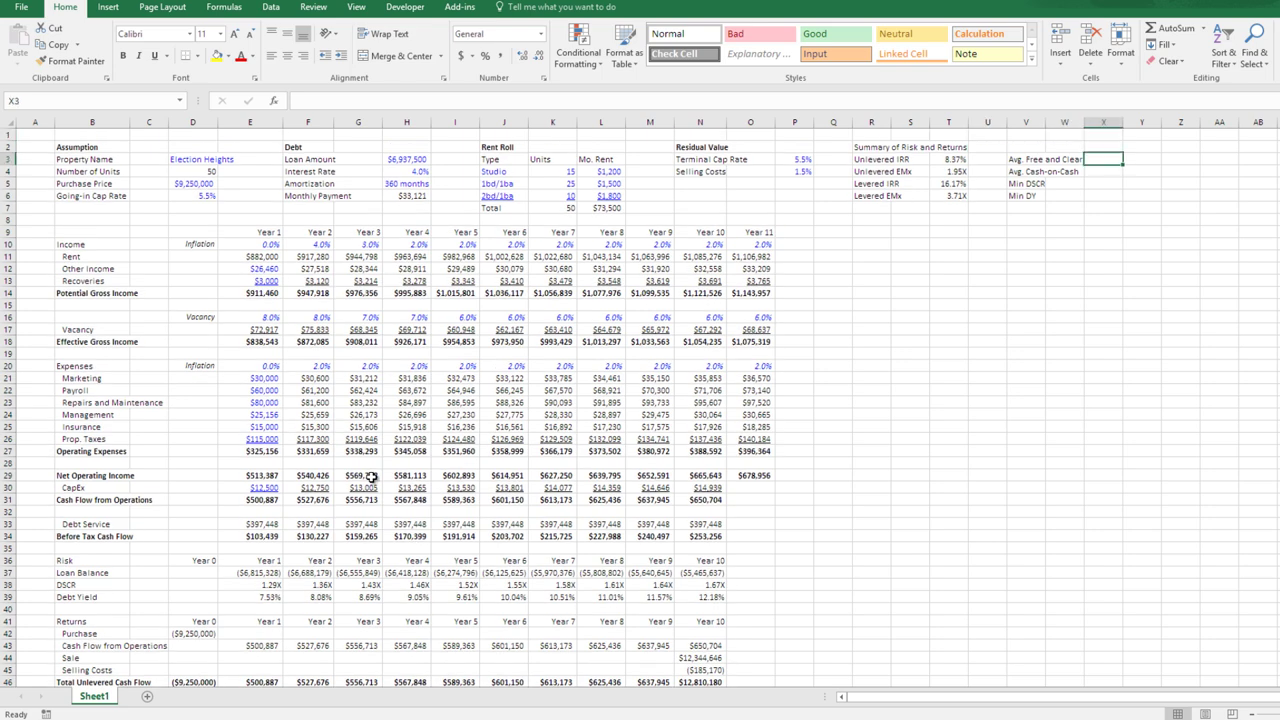
{"action": "type", "text": "="}
{"action": "scroll", "coordinate": [240, 630], "scroll_direction": "down", "scroll_amount": 8}
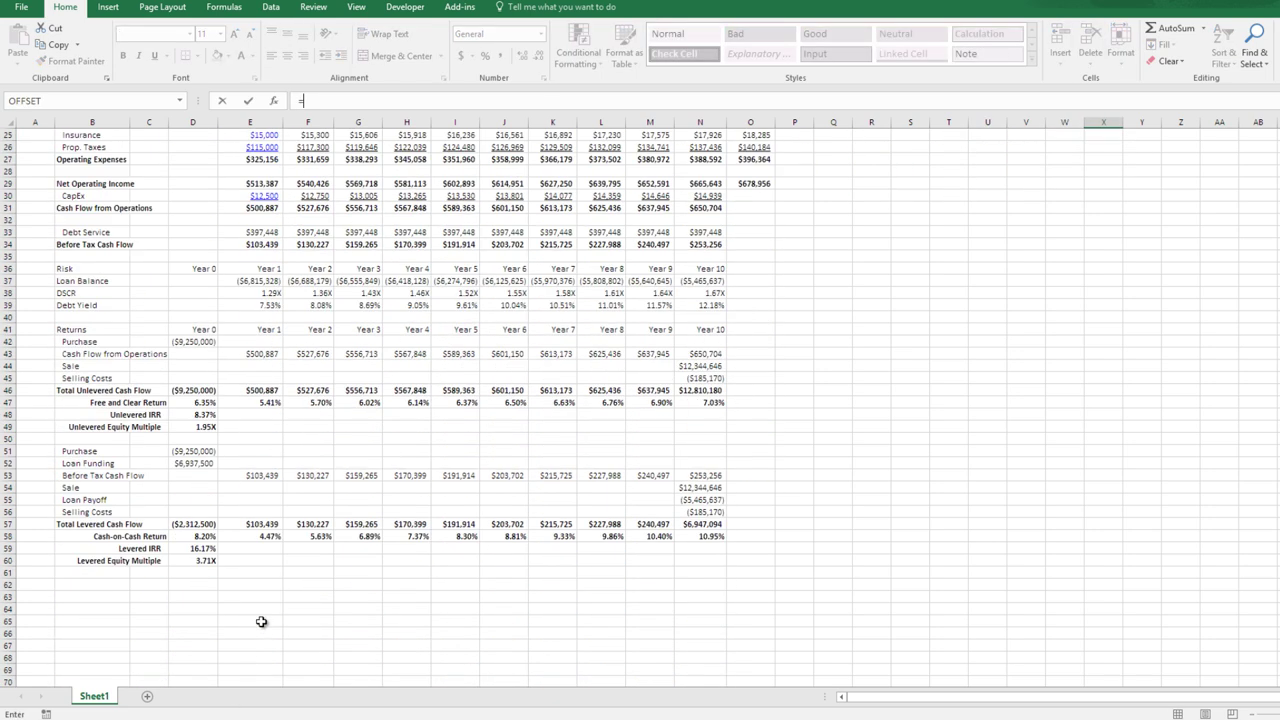
{"action": "left_click", "coordinate": [213, 400]}
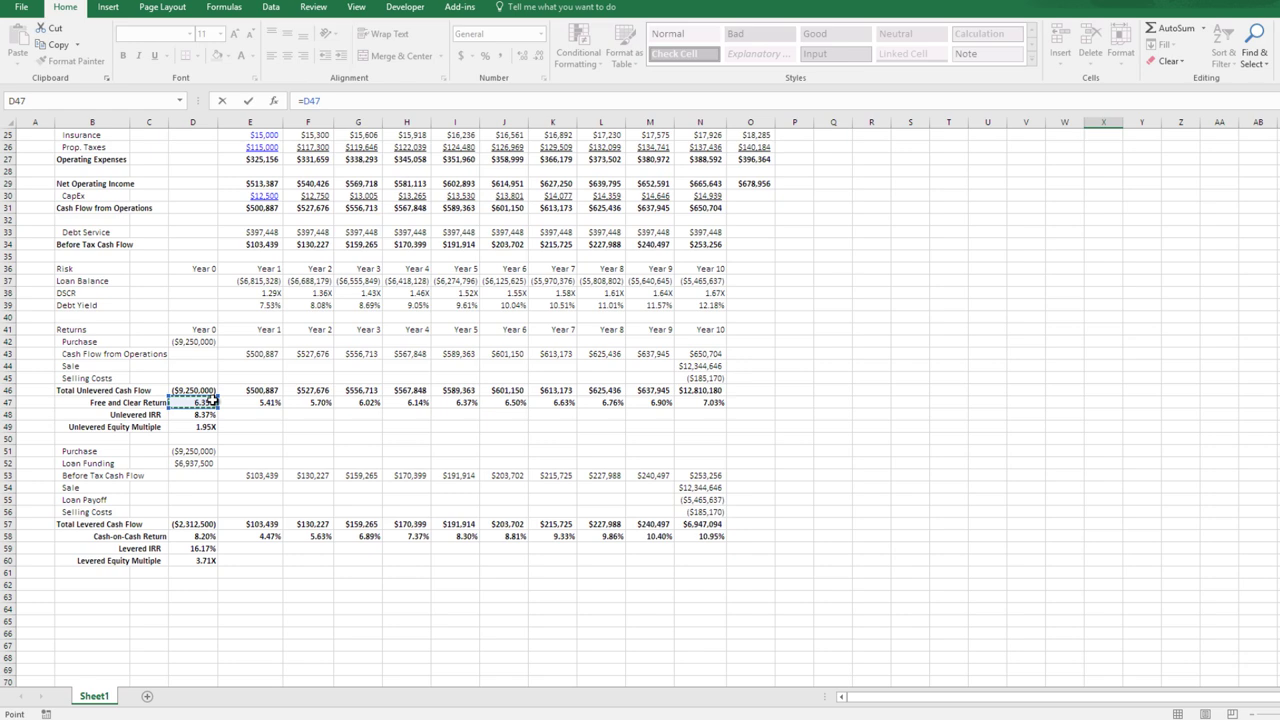
{"action": "key", "text": "Return"}
- Link the summary's Avg. Cash-on-Cash in X4 to the Cash-on-Cash Return average in D58
{"action": "type", "text": "="}
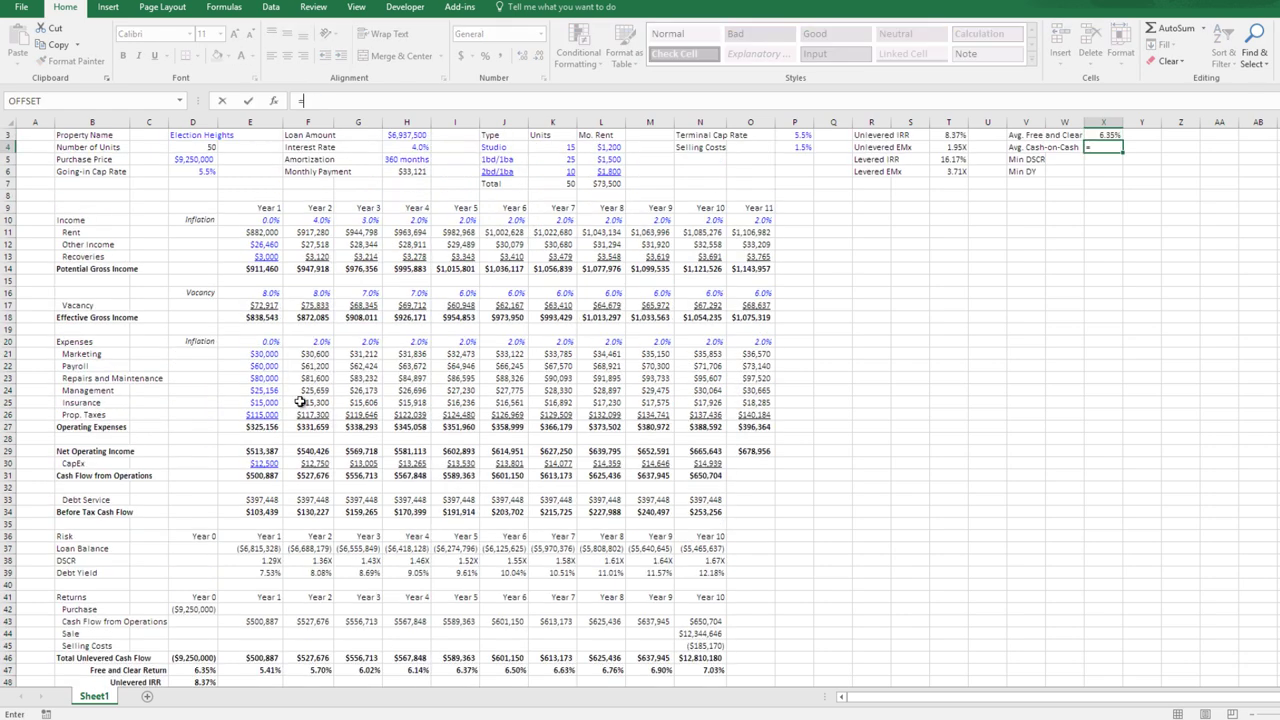
{"action": "scroll", "coordinate": [300, 402], "scroll_direction": "down", "scroll_amount": 6}
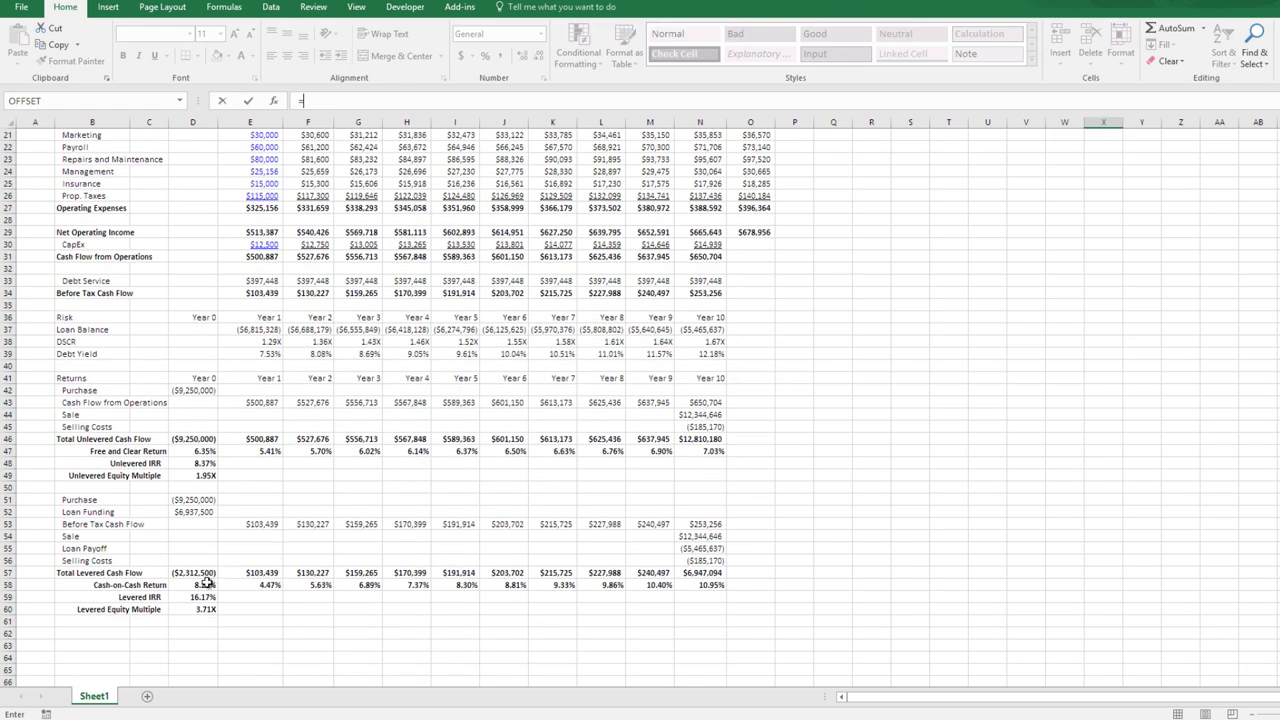
{"action": "left_click", "coordinate": [205, 584]}
{"action": "key", "text": "Return"}
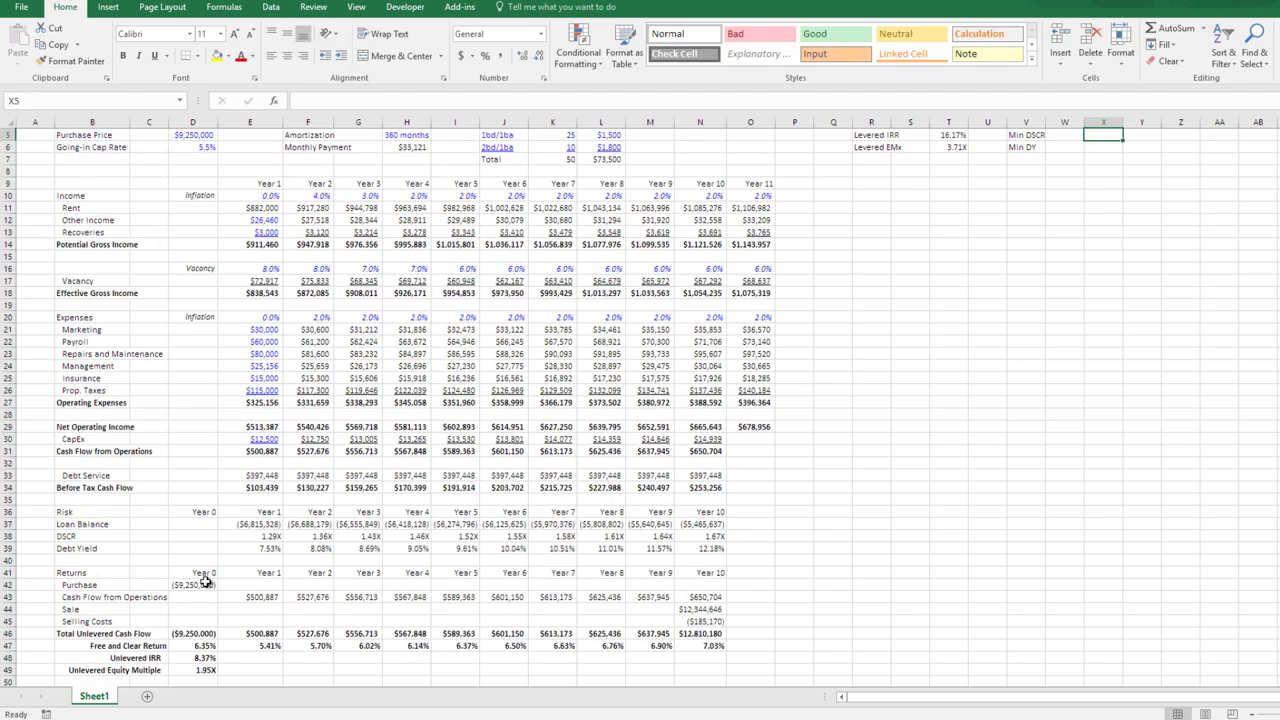
- Calculate Min DSCR in X5 as the minimum of the Year 1 to Year 10 DSCR values with =MIN(E38:N38)
{"action": "type", "text": "=MIN("}
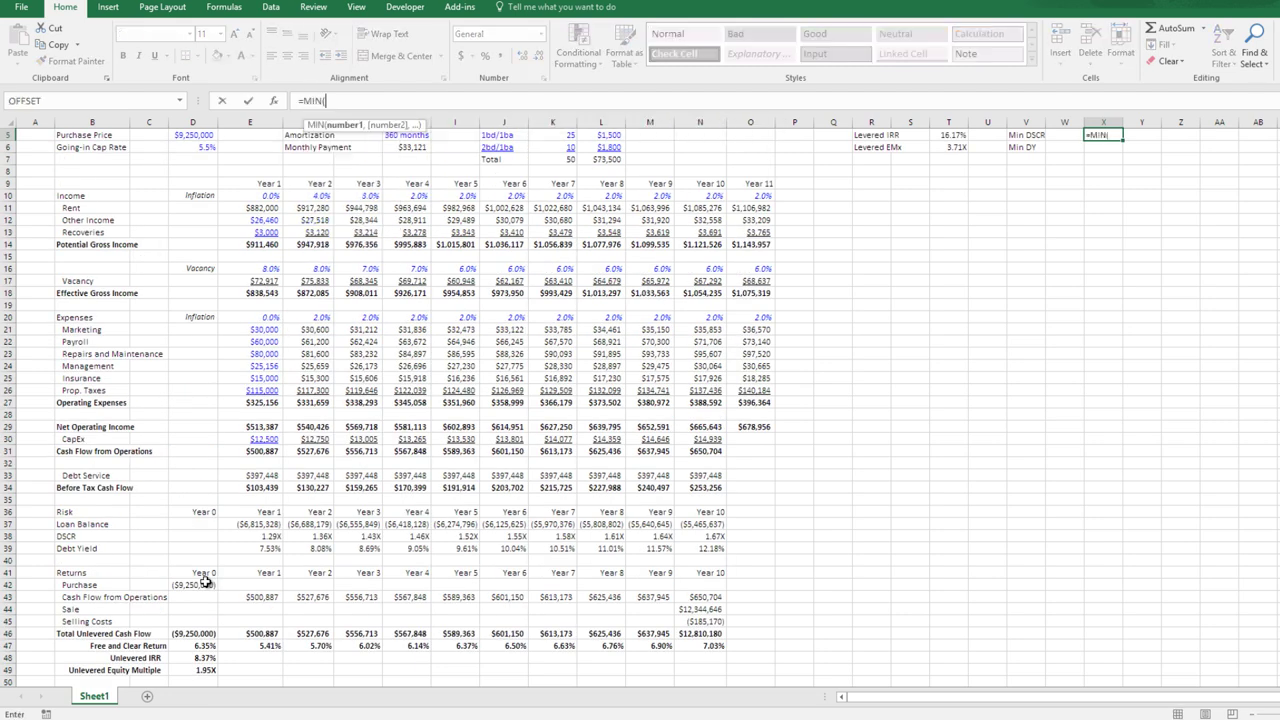
{"action": "key", "text": "Left"}
{"action": "key", "text": "Down"}
{"action": "key", "text": "Left"}
{"action": "key", "text": "Left"}
{"action": "key", "text": "Left"}
{"action": "key", "text": "Left"}
{"action": "key", "text": "Down"}
{"action": "key", "text": "Down"}
{"action": "key", "text": "Down"}
{"action": "key", "text": "Down"}
{"action": "key", "text": "Down"}
{"action": "key", "text": "Down"}
{"action": "key", "text": "Down"}
{"action": "key", "text": "Down"}
{"action": "key", "text": "Down"}
{"action": "key", "text": "Down"}
{"action": "key", "text": "Down"}
{"action": "key", "text": "Down"}
{"action": "key", "text": "Down"}
{"action": "key", "text": "Down"}
{"action": "key", "text": "Down"}
{"action": "key", "text": "Down"}
{"action": "key", "text": "Down"}
{"action": "key", "text": "Down"}
{"action": "key", "text": "Down"}
{"action": "key", "text": "Down"}
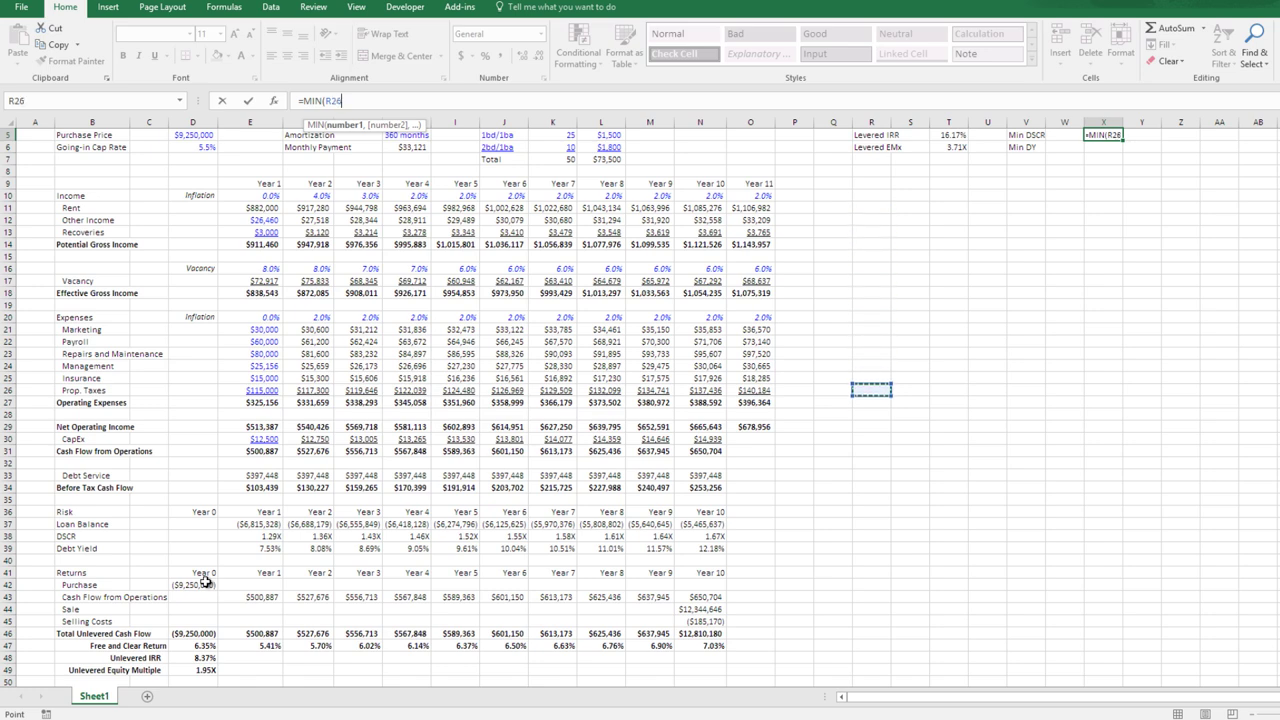
{"action": "key", "text": "Left"}
{"action": "key", "text": "Left"}
{"action": "key", "text": "Left"}
{"action": "key", "text": "Left"}
{"action": "key", "text": "Down"}
{"action": "key", "text": "Down"}
{"action": "key", "text": "Down"}
{"action": "key", "text": "Down"}
{"action": "key", "text": "Down"}
{"action": "key", "text": "Down"}
{"action": "key", "text": "Down"}
{"action": "key", "text": "Left"}
{"action": "key", "text": "Down"}
{"action": "key", "text": "Down"}
{"action": "key", "text": "Down"}
{"action": "key", "text": "Down"}
{"action": "key", "text": "Down"}
{"action": "key", "text": "shift+Left"}
{"action": "key", "text": "shift+Left"}
{"action": "key", "text": "shift+Left"}
{"action": "key", "text": "shift+Left"}
{"action": "key", "text": "shift+Left"}
{"action": "key", "text": "shift+Left"}
{"action": "key", "text": "shift+Left"}
{"action": "key", "text": "shift+Left"}
{"action": "key", "text": "shift+Left"}
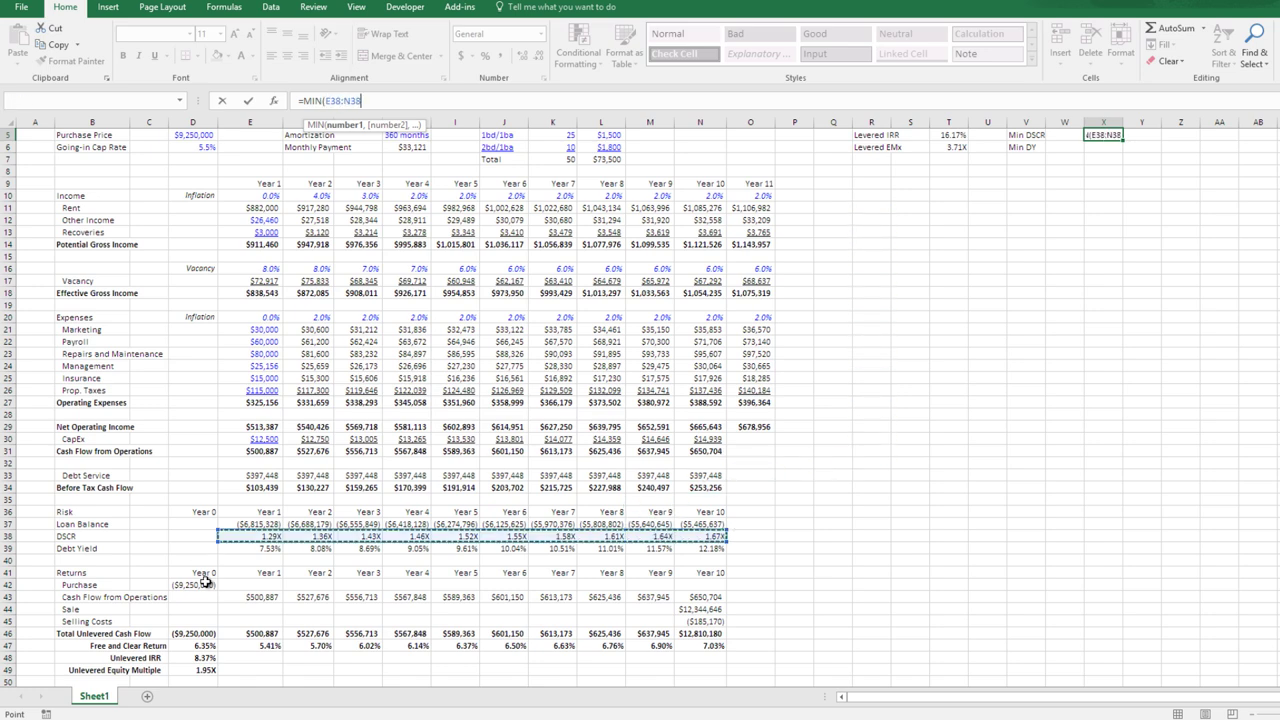
{"action": "key", "text": "Return"}
- Calculate Min DY in X6 as the minimum of the Year 1 to Year 10 Debt Yield values in row 39 with MIN
{"action": "type", "text": "="}
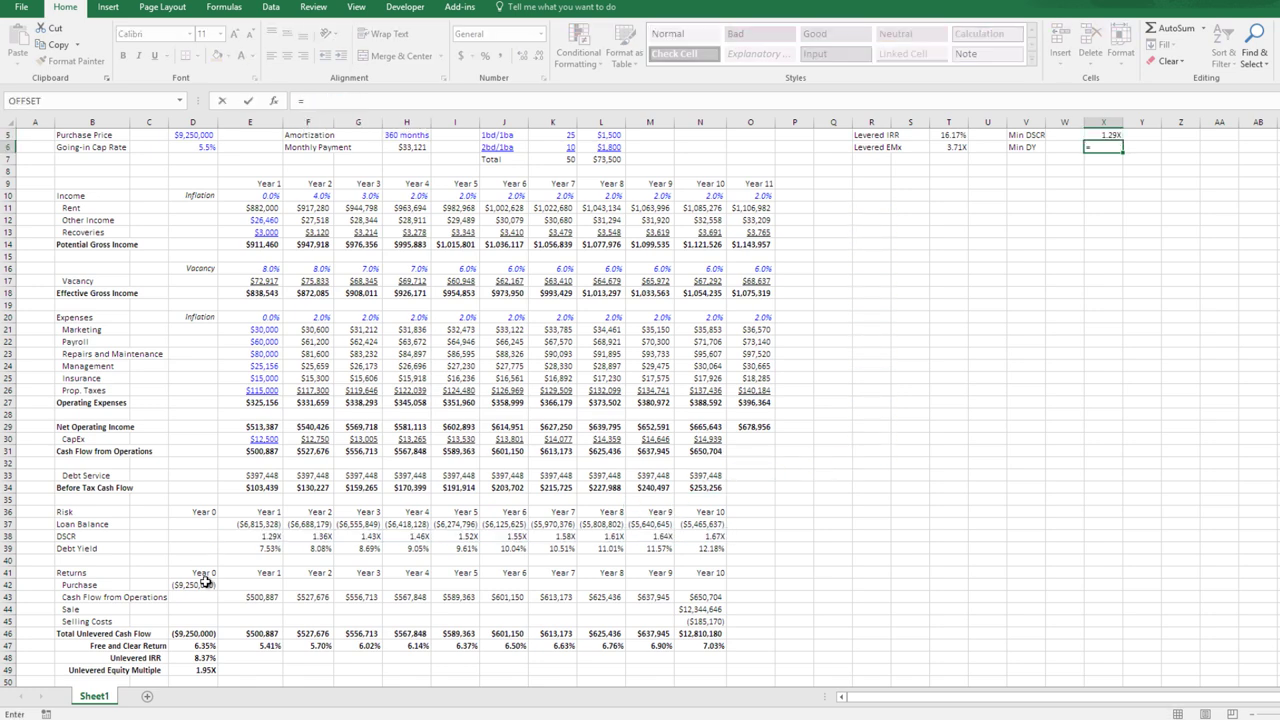
{"action": "type", "text": "MIN("}
{"action": "key", "text": "Down"}
{"action": "key", "text": "Left"}
{"action": "key", "text": "Down"}
{"action": "key", "text": "Left"}
{"action": "key", "text": "Down"}
{"action": "key", "text": "Left"}
{"action": "key", "text": "Down"}
{"action": "key", "text": "Left"}
{"action": "key", "text": "Down"}
{"action": "key", "text": "Left"}
{"action": "key", "text": "Down"}
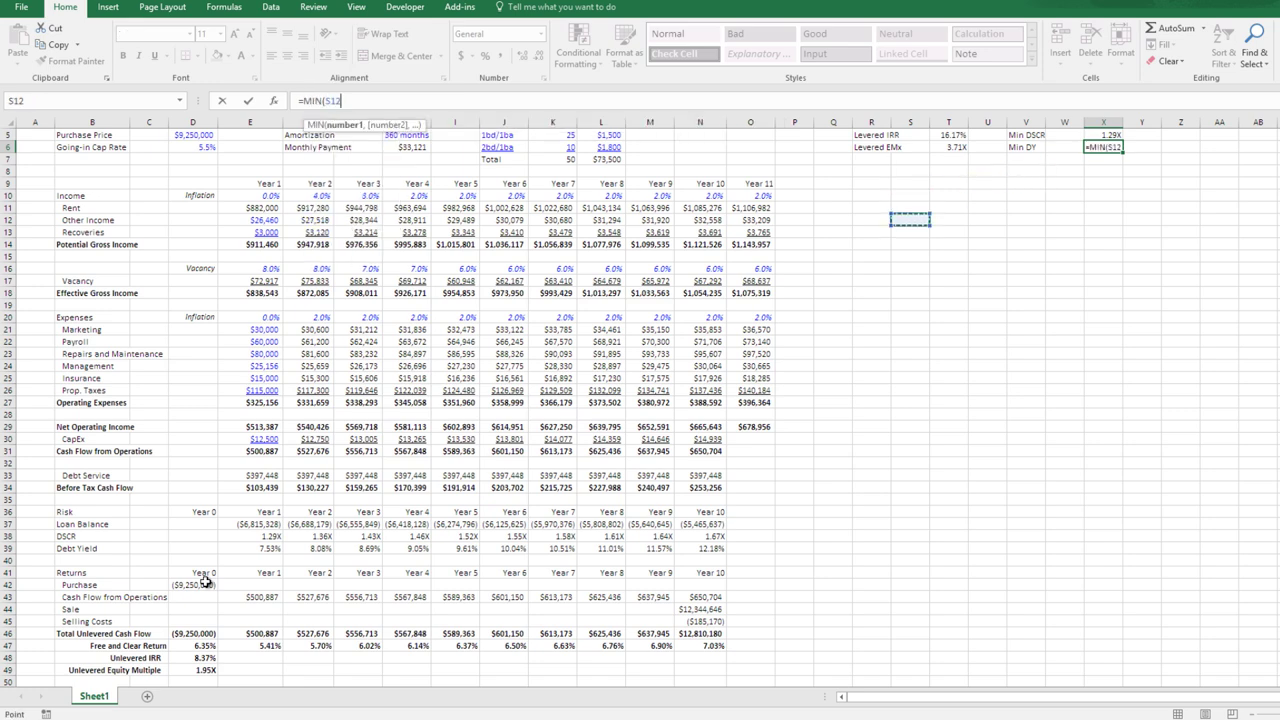
{"action": "key", "text": "Down"}
{"action": "key", "text": "Down"}
{"action": "key", "text": "Down"}
{"action": "key", "text": "Down"}
{"action": "key", "text": "Down"}
{"action": "key", "text": "Down"}
{"action": "key", "text": "Down"}
{"action": "key", "text": "Down"}
{"action": "key", "text": "Down"}
{"action": "key", "text": "Down"}
{"action": "key", "text": "Down"}
{"action": "key", "text": "Down"}
{"action": "key", "text": "Down"}
{"action": "key", "text": "Down"}
{"action": "key", "text": "Down"}
{"action": "key", "text": "Down"}
{"action": "key", "text": "Down"}
{"action": "key", "text": "Down"}
{"action": "key", "text": "Down"}
{"action": "key", "text": "Down"}
{"action": "key", "text": "Left"}
{"action": "key", "text": "Down"}
{"action": "key", "text": "Left"}
{"action": "key", "text": "Down"}
{"action": "key", "text": "Left"}
{"action": "key", "text": "Down"}
{"action": "key", "text": "Left"}
{"action": "key", "text": "Down"}
{"action": "key", "text": "Left"}
{"action": "key", "text": "Down"}
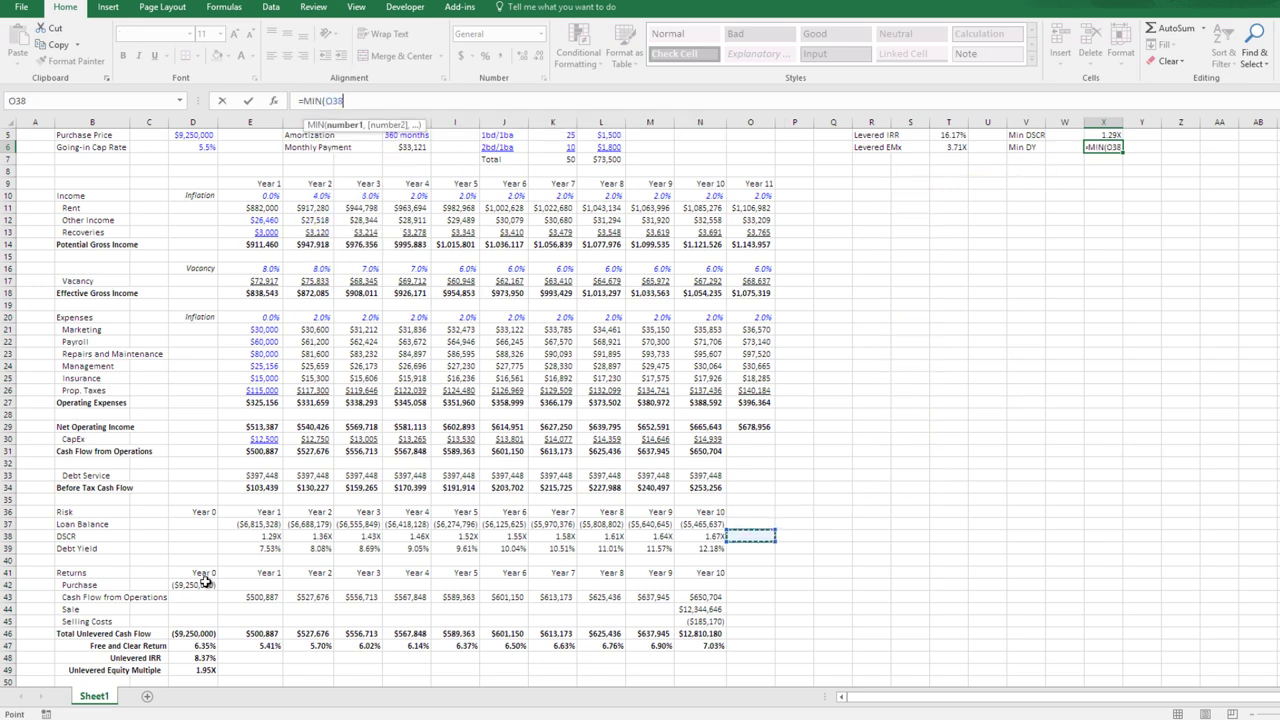
{"action": "key", "text": "shift+Left"}
{"action": "key", "text": "shift+Left"}
{"action": "key", "text": "shift+Left"}
{"action": "key", "text": "shift+Left"}
{"action": "key", "text": "shift+Left"}
{"action": "key", "text": "shift+Left"}
{"action": "key", "text": "shift+Left"}
{"action": "key", "text": "shift+Left"}
{"action": "key", "text": "shift+Left"}
{"action": "key", "text": "Return"}
- Outline the risk and return summary R2:X6 with an outside border and bold its title in R2
{"action": "key", "text": "Up"}
{"action": "key", "text": "Up"}
{"action": "key", "text": "Up"}
{"action": "key", "text": "Up"}
{"action": "key", "text": "Up"}
{"action": "key", "text": "Up"}
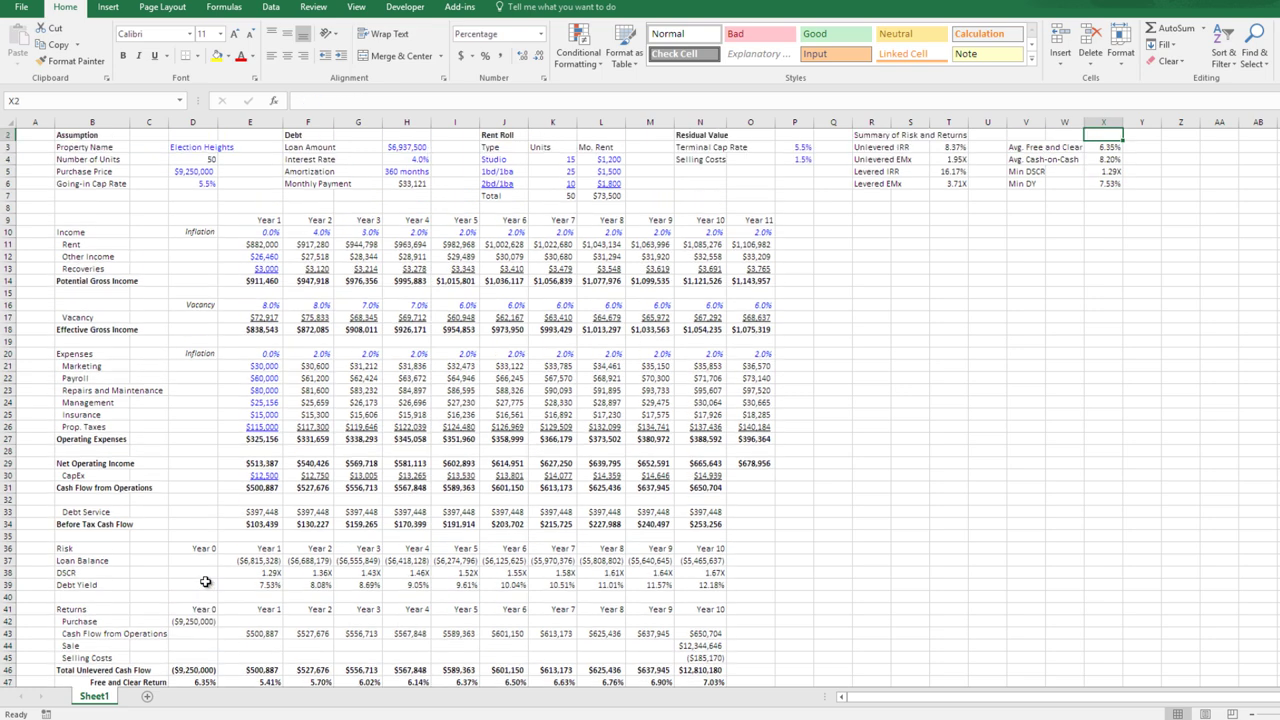
{"action": "key", "text": "Left"}
{"action": "key", "text": "Left"}
{"action": "key", "text": "Left"}
{"action": "key", "text": "Left"}
{"action": "key", "text": "Left"}
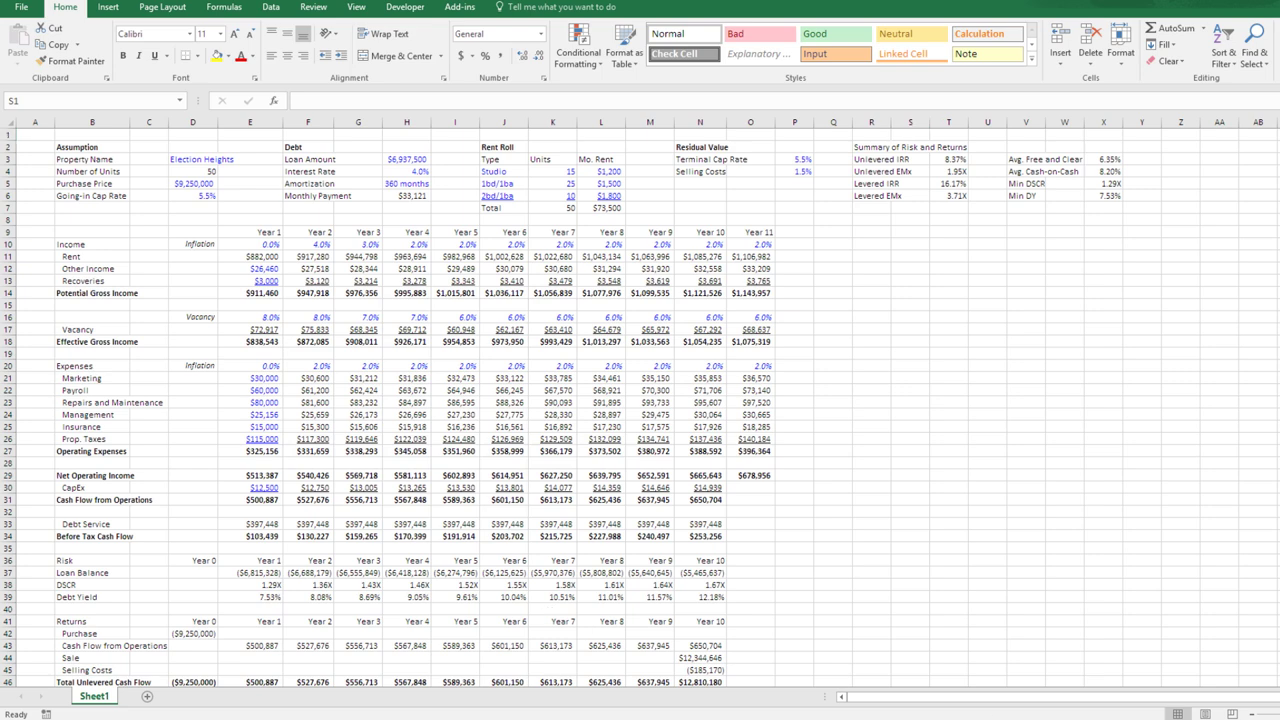
{"action": "left_click_drag", "start_coordinate": [876, 150], "coordinate": [1106, 197]}
{"action": "left_click", "coordinate": [197, 56]}
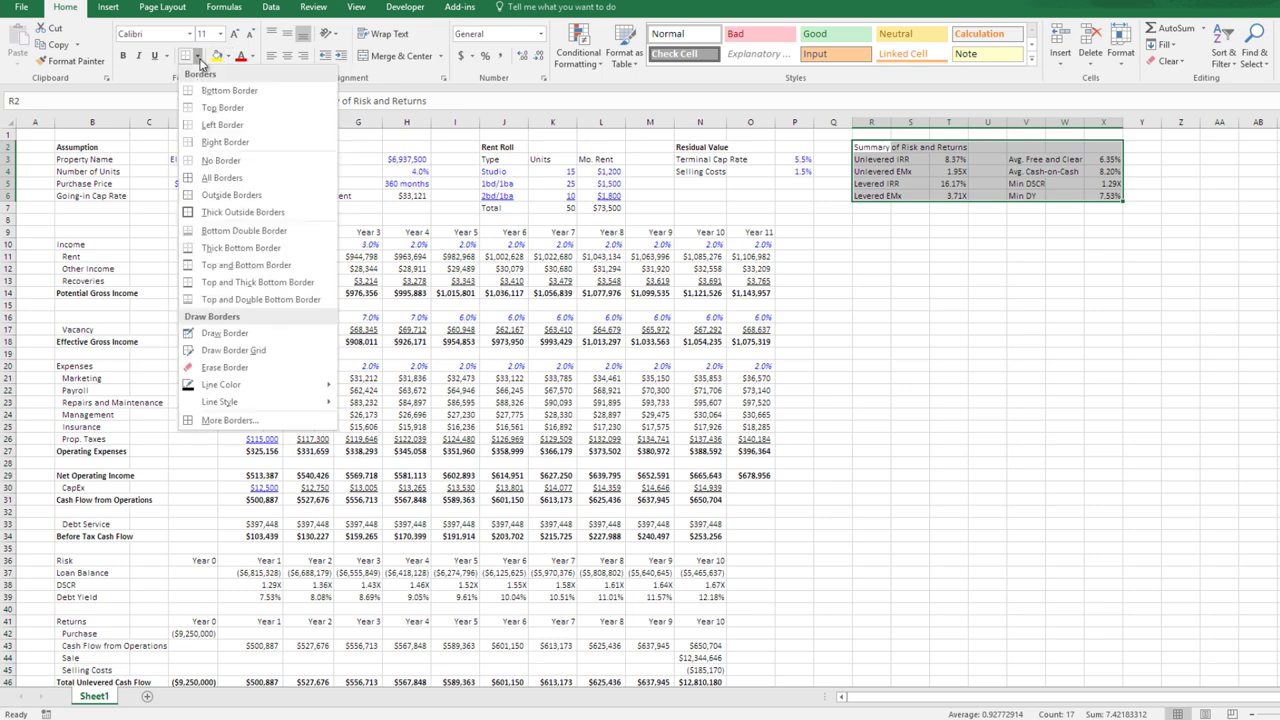
{"action": "left_click", "coordinate": [215, 195]}
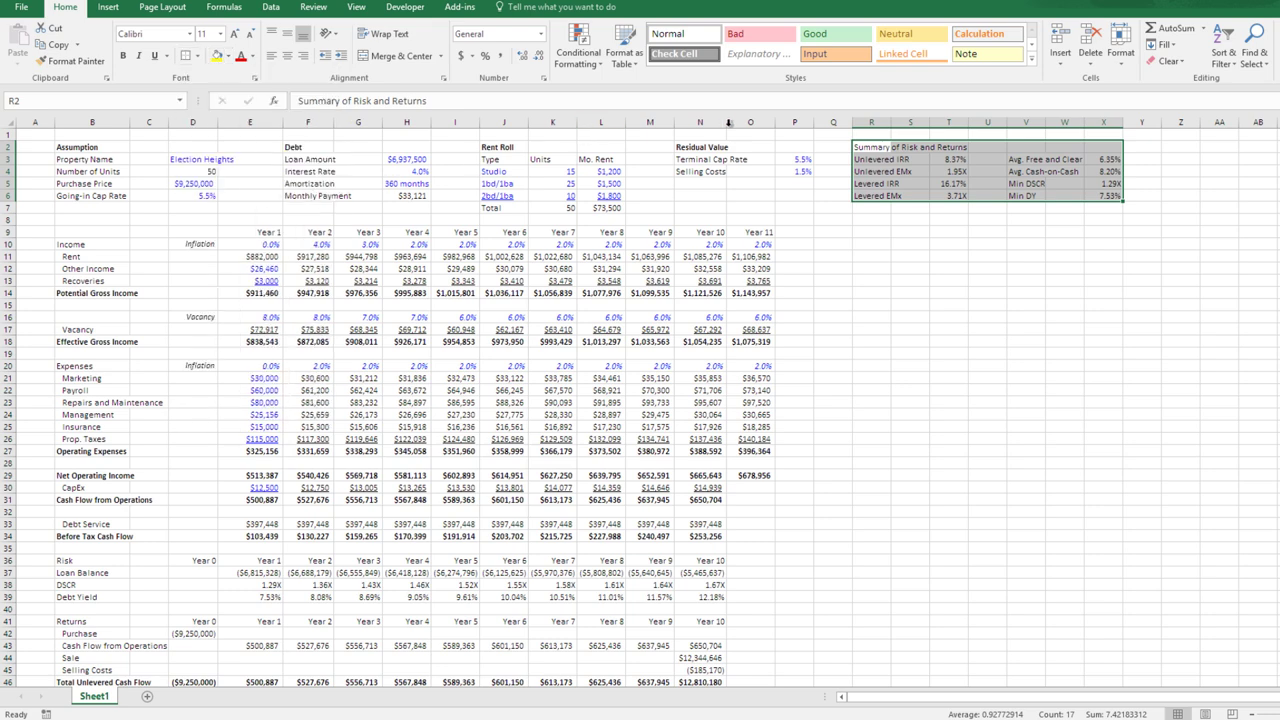
{"action": "left_click_drag", "start_coordinate": [862, 147], "coordinate": [1100, 148]}
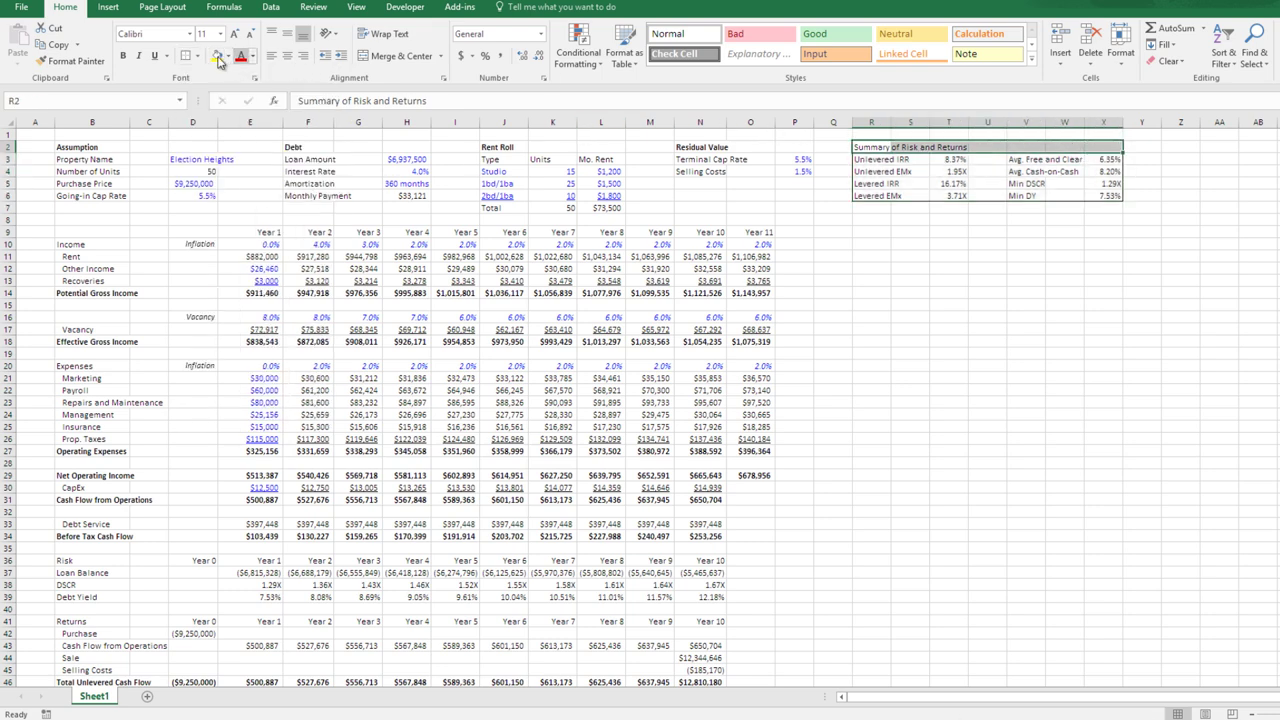
{"action": "left_click", "coordinate": [872, 147]}
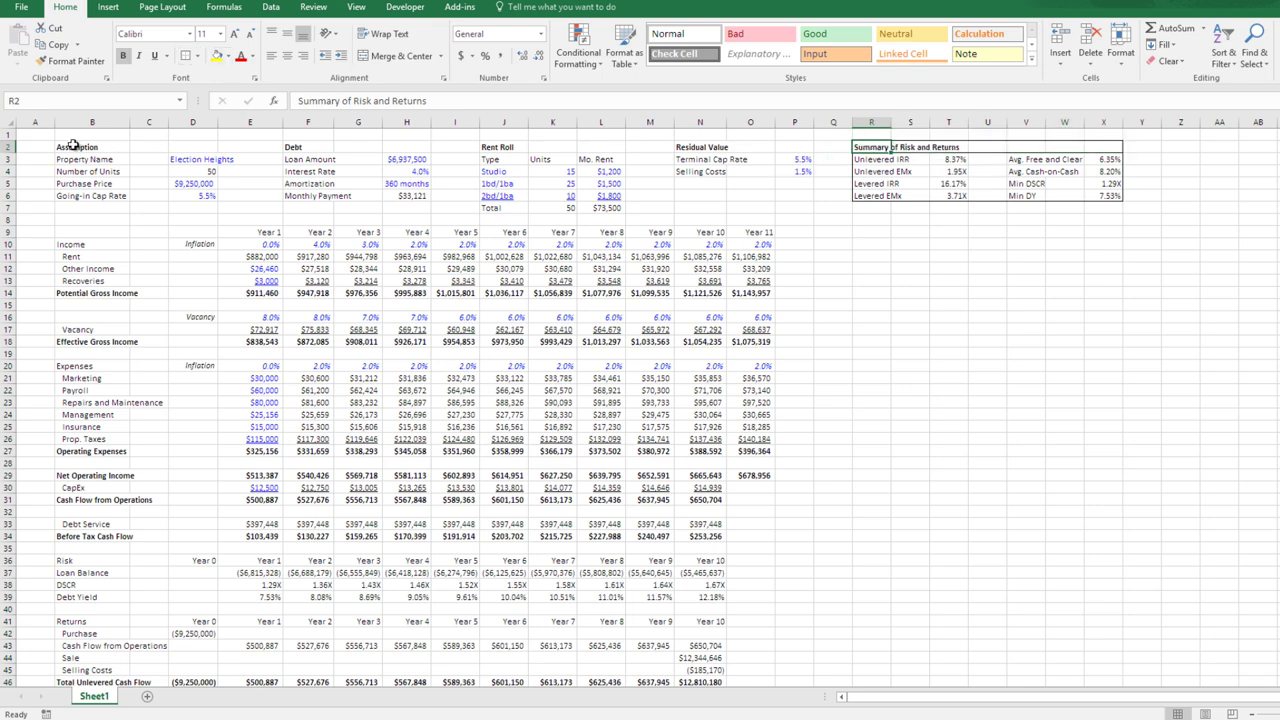
- Add a bottom border beneath the assumptions header row B2:P2 and the year header row B9:P9
{"action": "left_click_drag", "start_coordinate": [74, 147], "coordinate": [150, 147]}
{"action": "left_click_drag", "start_coordinate": [655, 143], "coordinate": [800, 148]}
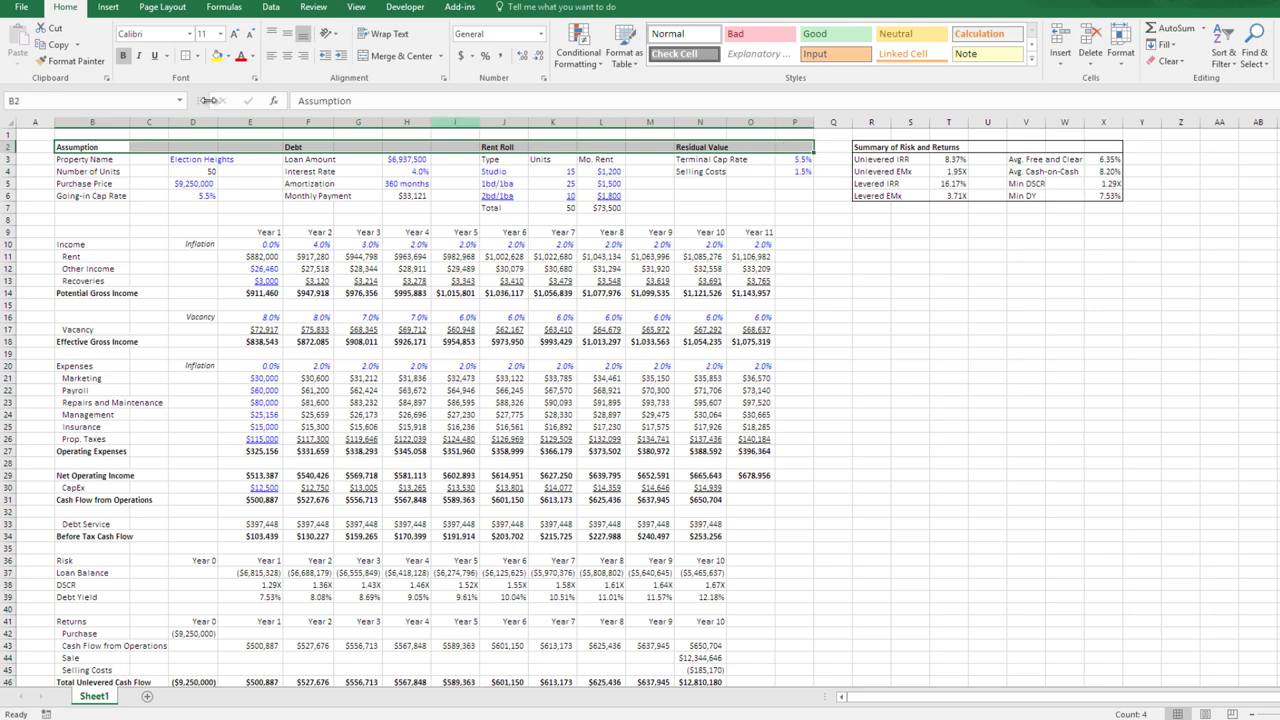
{"action": "left_click", "coordinate": [200, 57]}
{"action": "left_click", "coordinate": [230, 80]}
{"action": "left_click_drag", "start_coordinate": [90, 231], "coordinate": [771, 234]}
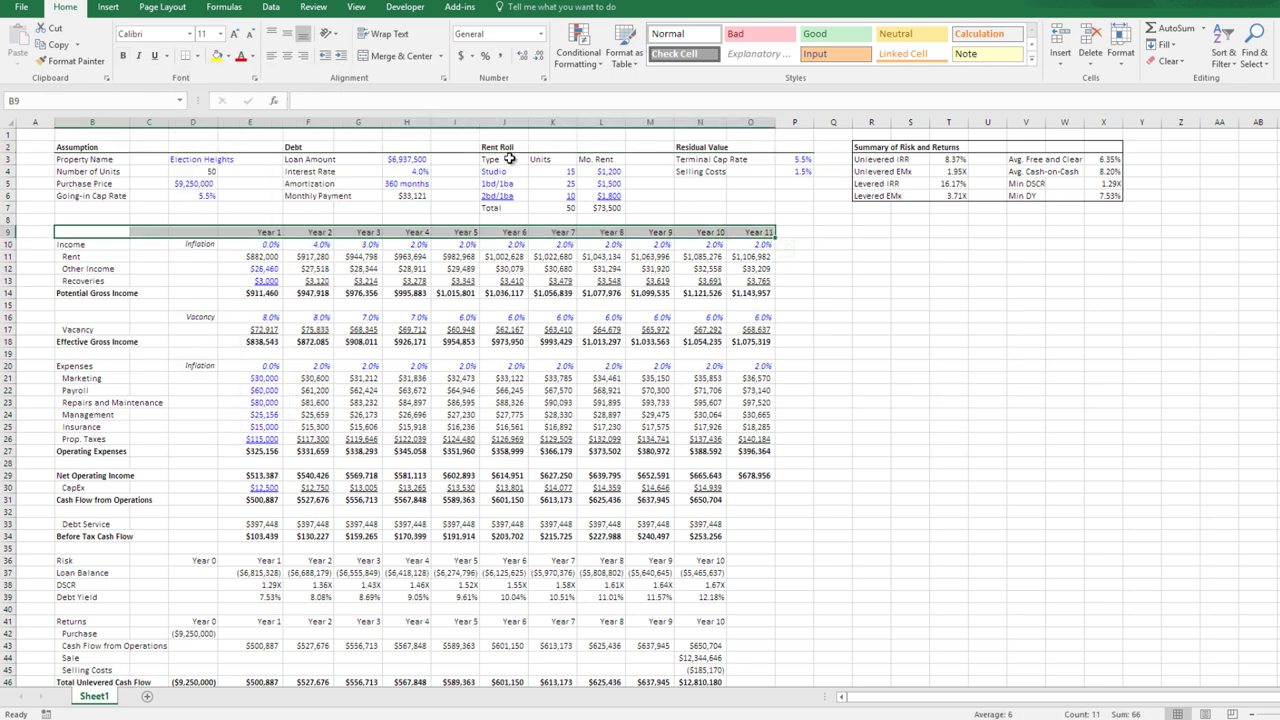
{"action": "left_click", "coordinate": [792, 232], "text": "shift"}
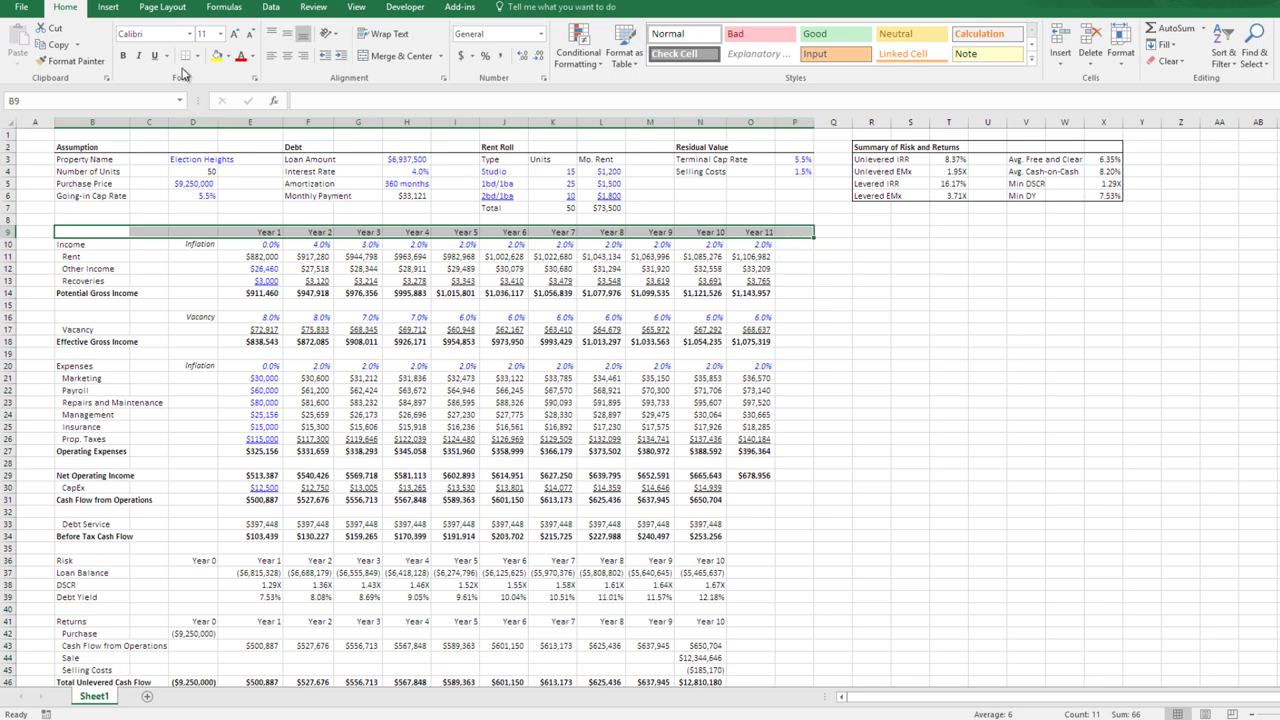
- Bold the Returns header row B41:P41 and give it a bottom border
{"action": "scroll", "coordinate": [206, 212], "scroll_direction": "down", "scroll_amount": 6}
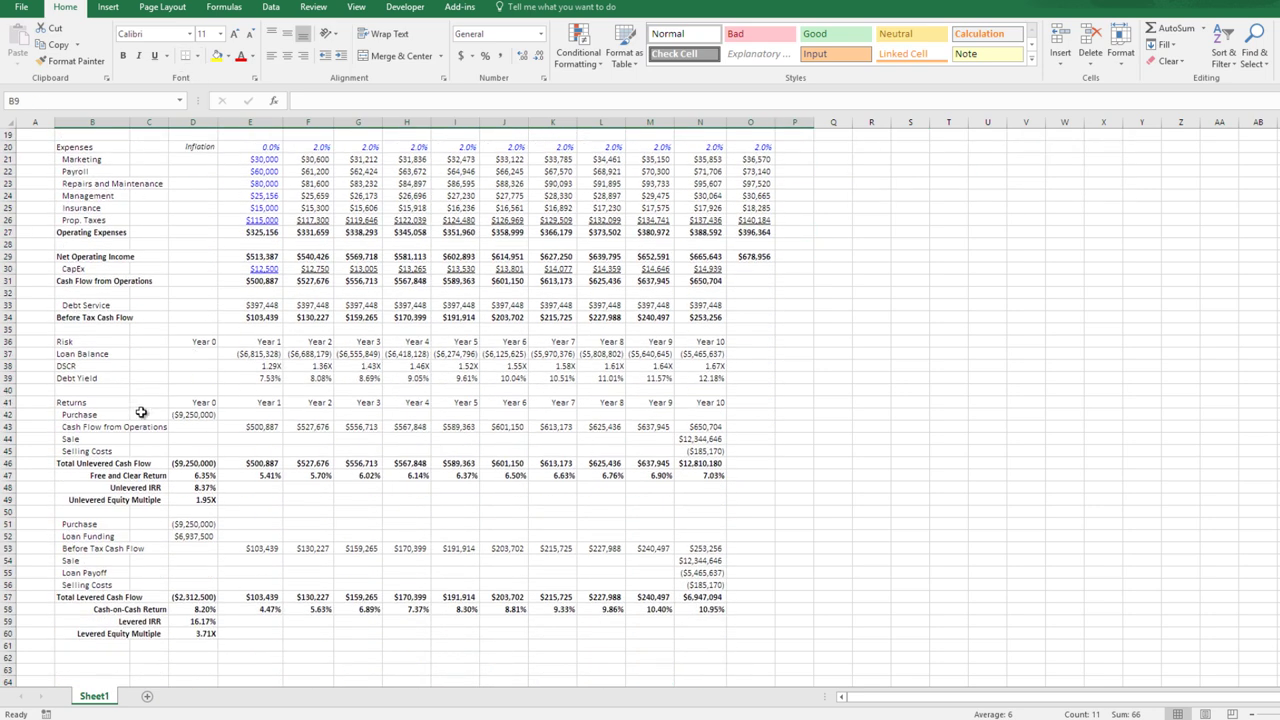
{"action": "left_click_drag", "start_coordinate": [88, 402], "coordinate": [751, 400]}
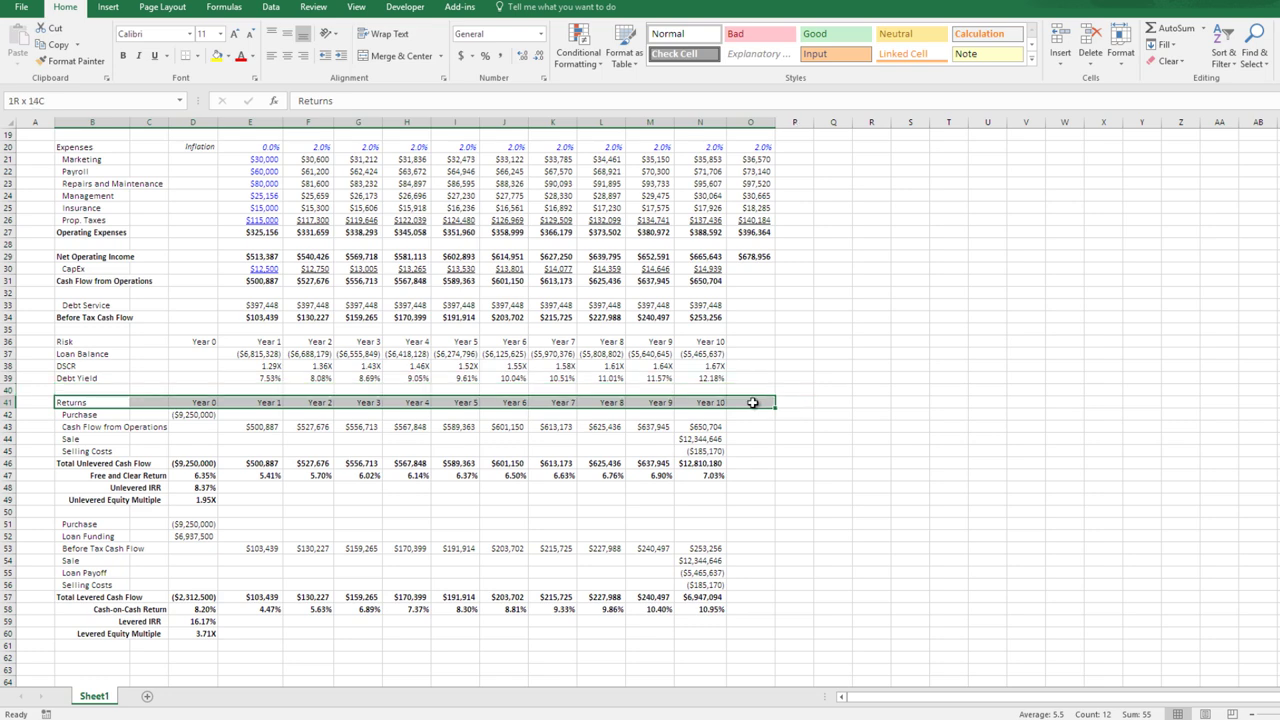
{"action": "scroll", "coordinate": [752, 403], "scroll_direction": "up", "scroll_amount": 4}
{"action": "scroll", "coordinate": [752, 403], "scroll_direction": "up", "scroll_amount": 1}
{"action": "left_click", "coordinate": [797, 582], "text": "shift"}
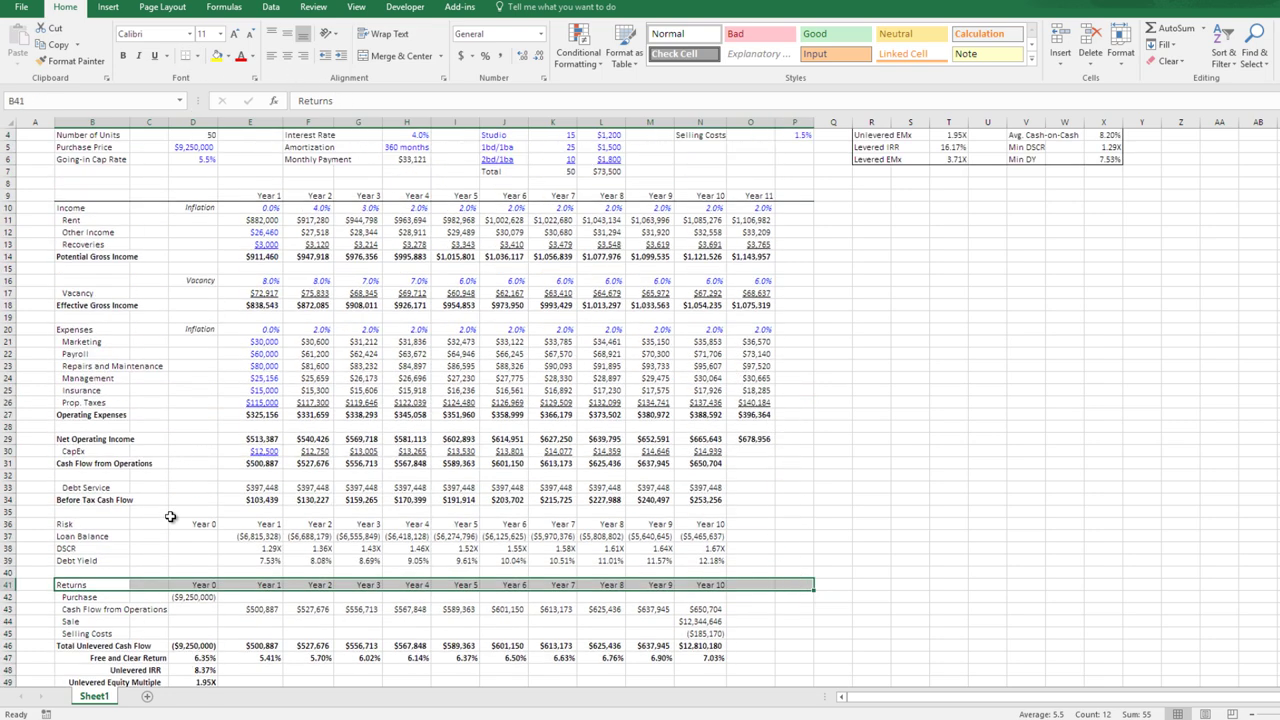
{"action": "key", "text": "ctrl+b"}
- Bold the Risk header row B36:P36 and give it a bottom border
{"action": "scroll", "coordinate": [165, 520], "scroll_direction": "down", "scroll_amount": 7}
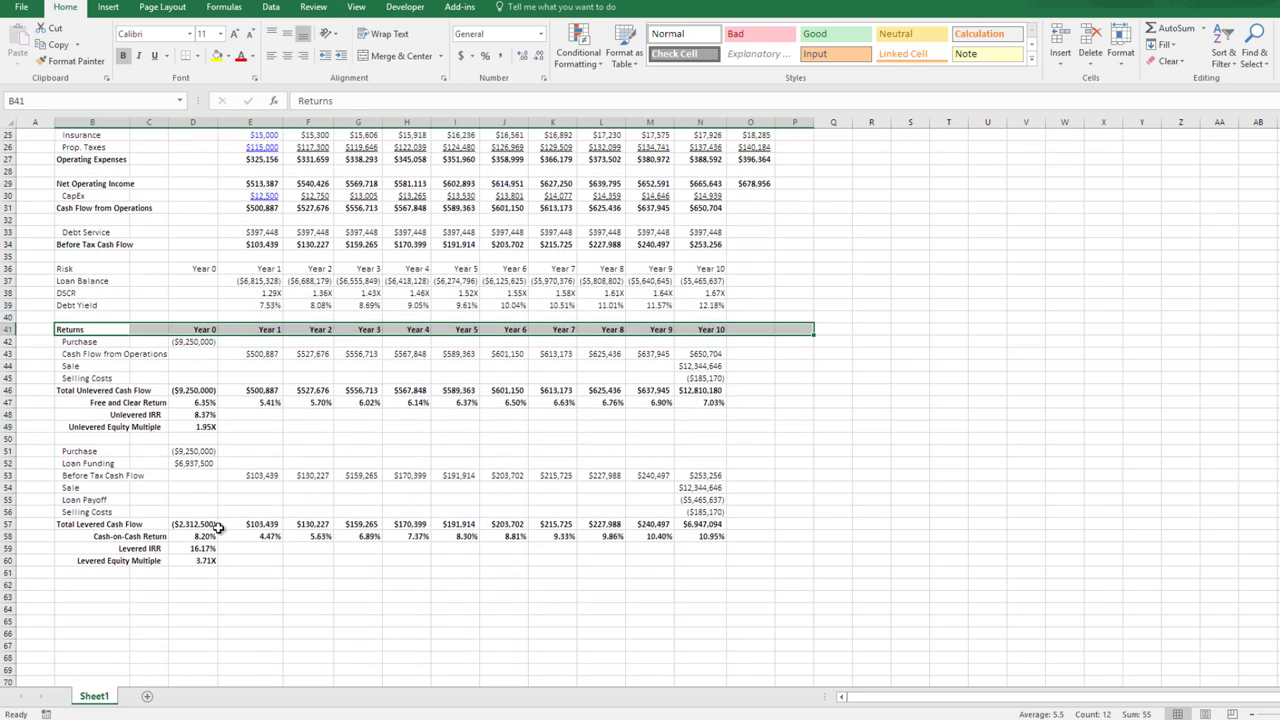
{"action": "left_click_drag", "start_coordinate": [66, 268], "coordinate": [797, 270]}
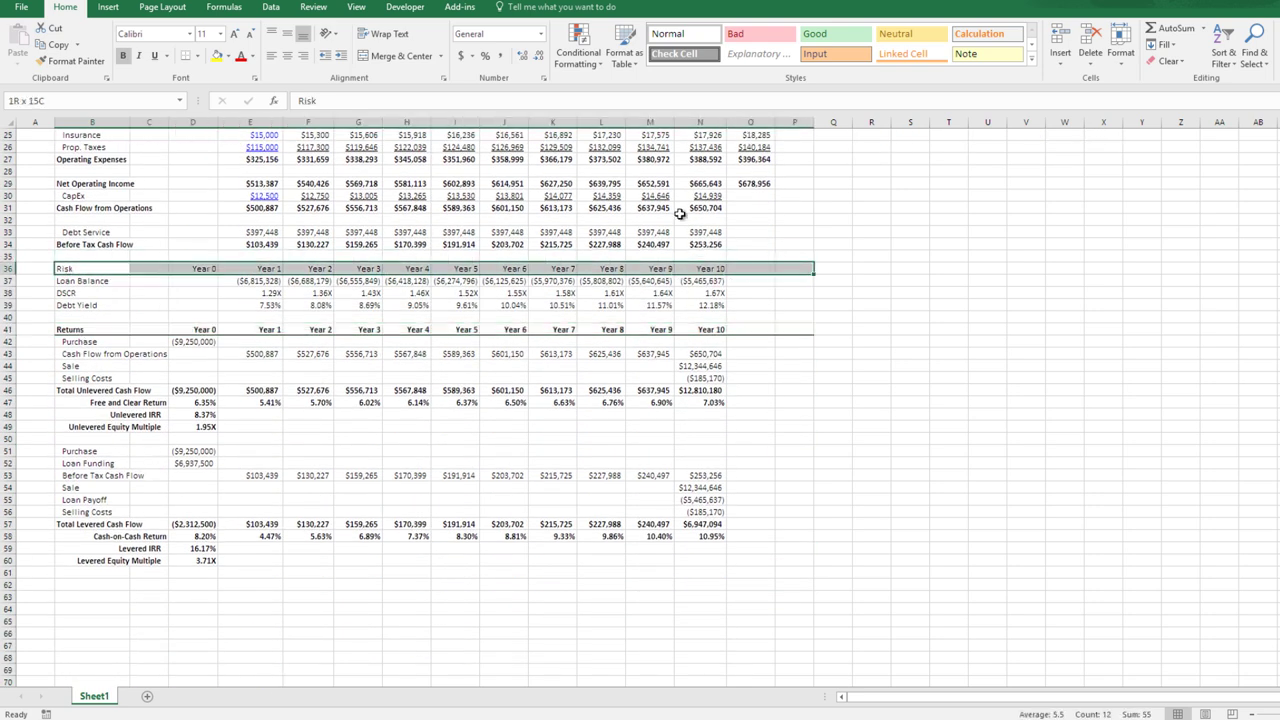
{"action": "left_click", "coordinate": [124, 55]}
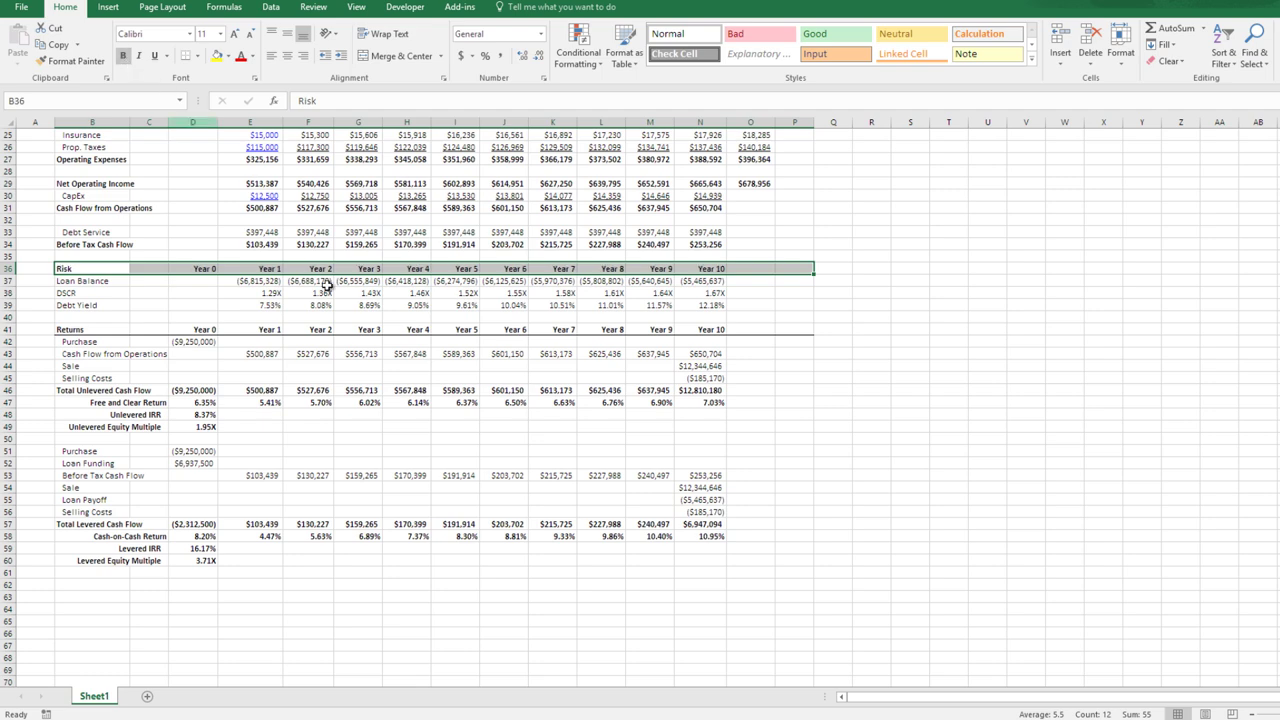
- Hide the worksheet gridlines and narrow column A to a slim margin
{"action": "scroll", "coordinate": [330, 452], "scroll_direction": "up", "scroll_amount": 8}
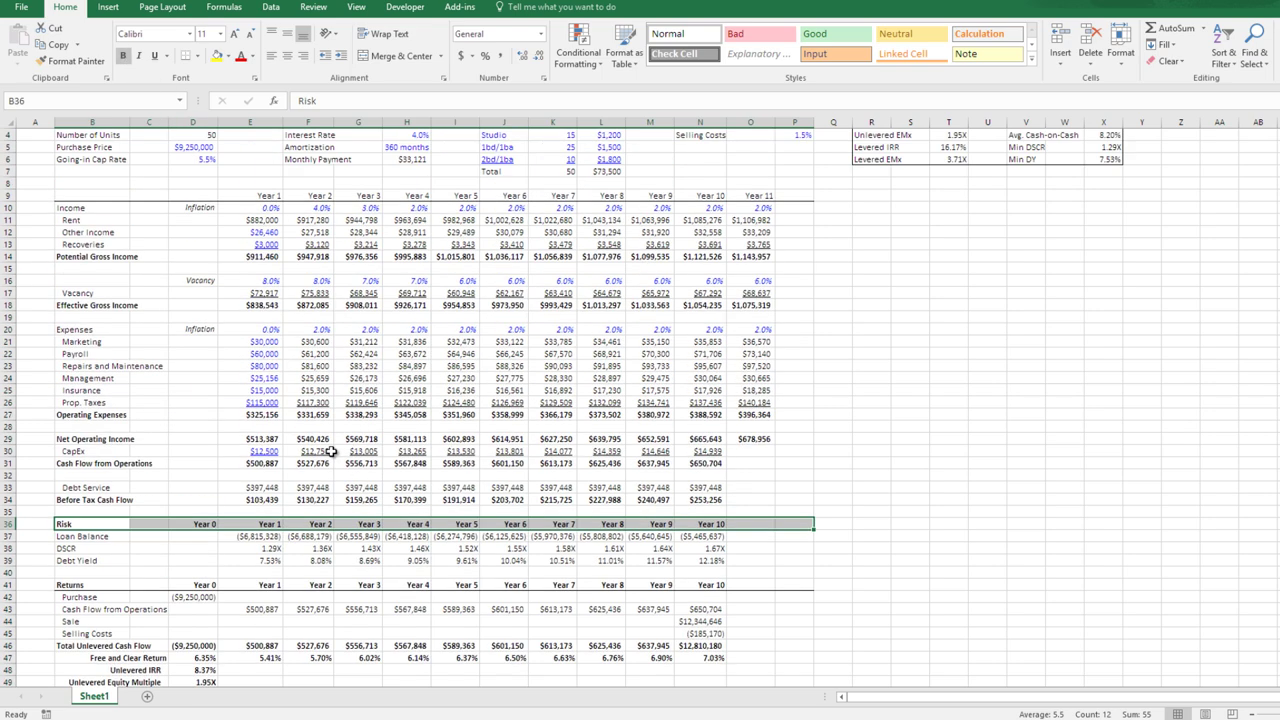
{"action": "left_click", "coordinate": [360, 8]}
{"action": "left_click", "coordinate": [157, 56]}
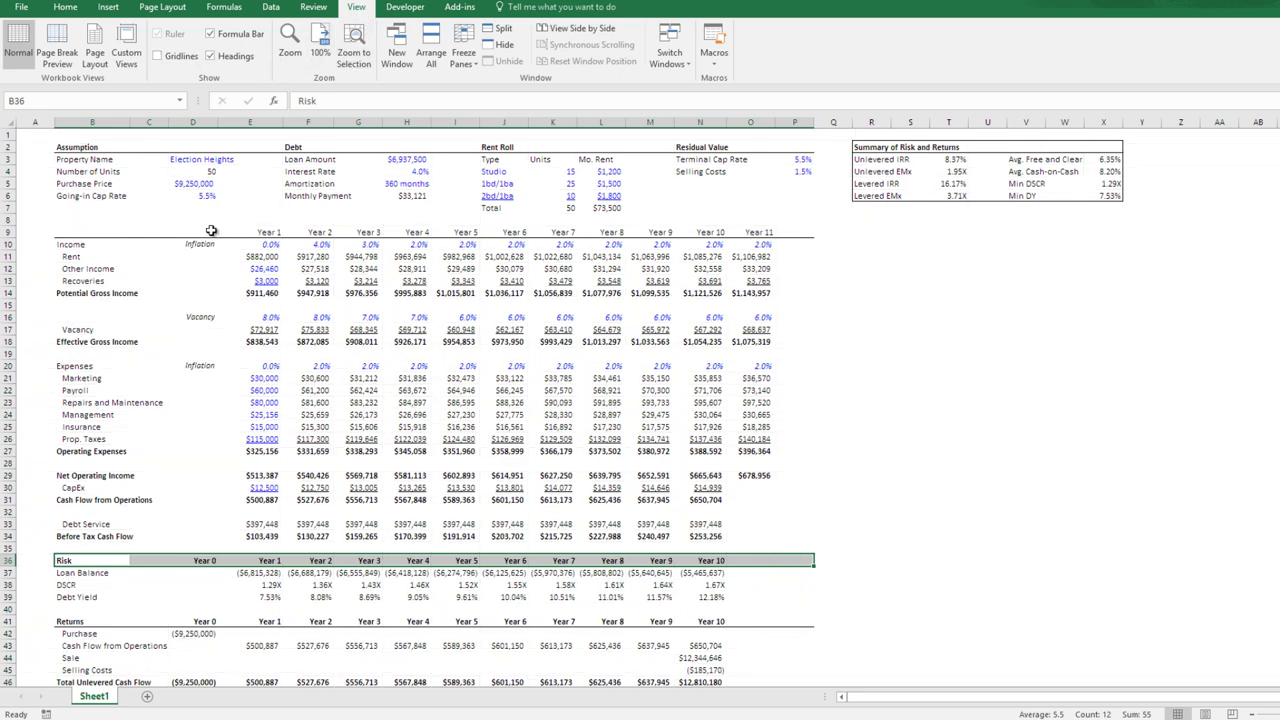
{"action": "left_click_drag", "start_coordinate": [55, 122], "coordinate": [30, 125]}
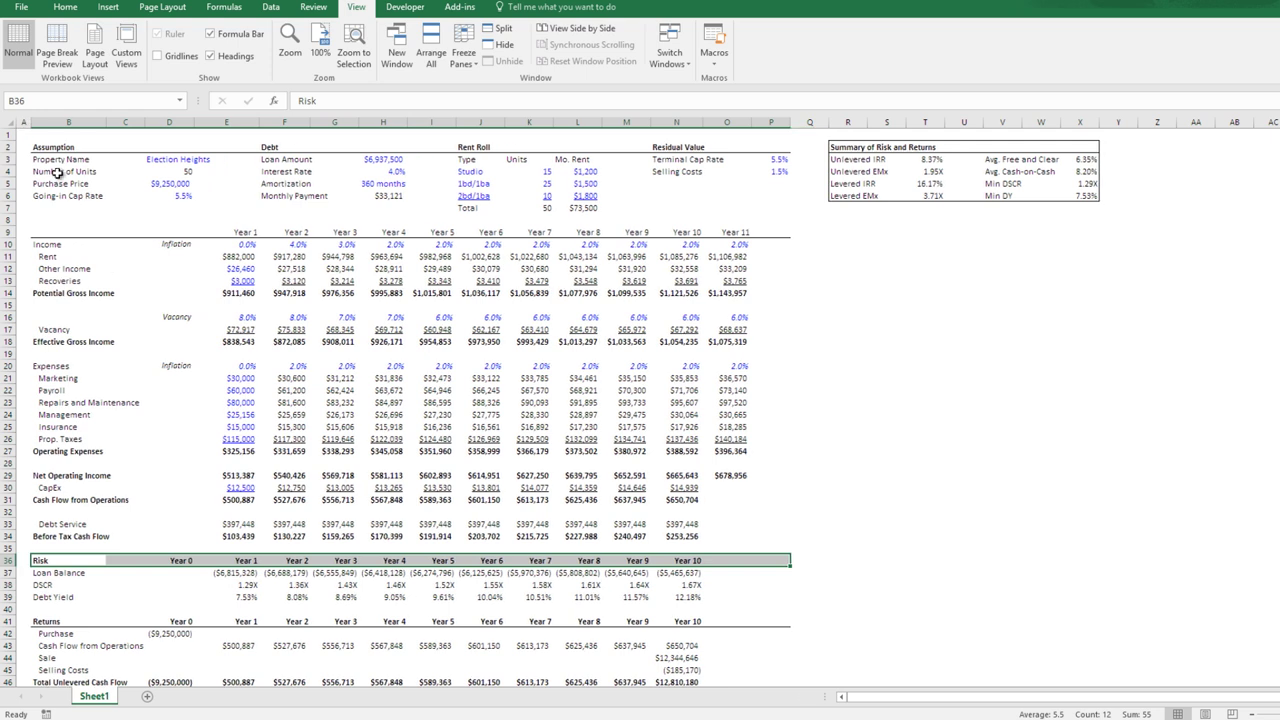
{"action": "left_click", "coordinate": [50, 147]}
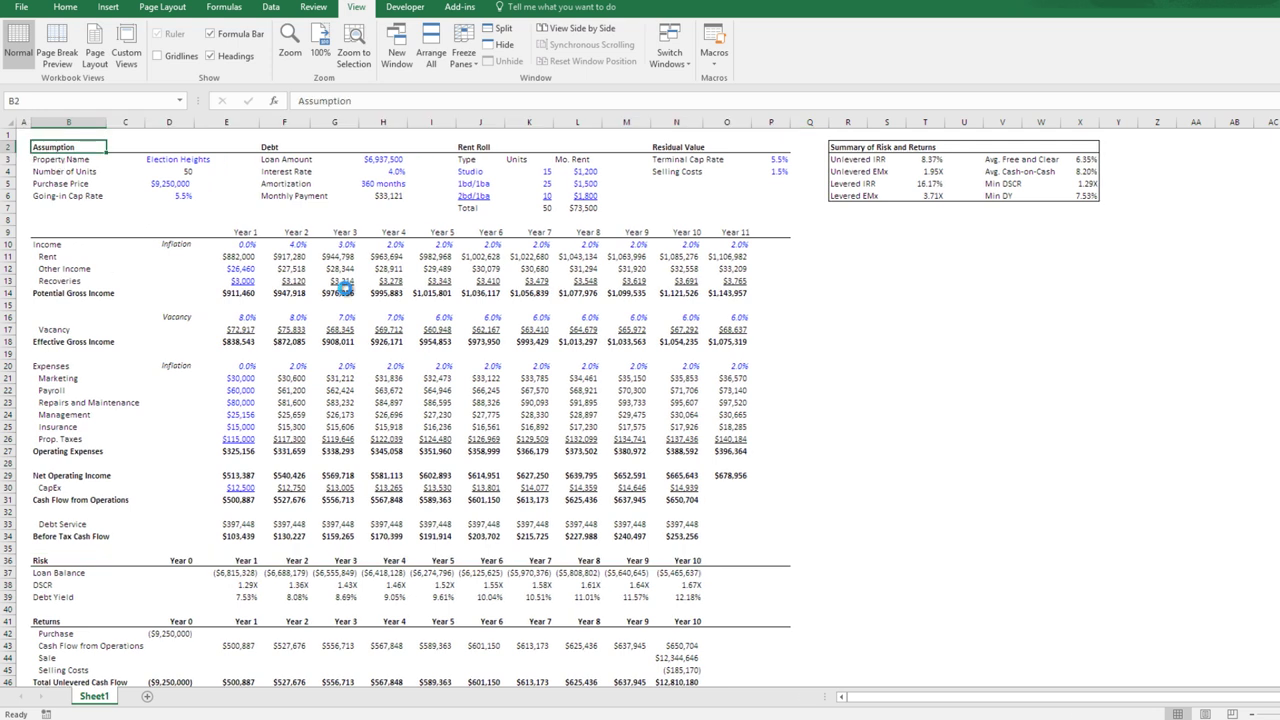
- Open the Save As page and return to the worksheet without saving
{"action": "key", "text": "ctrl+s"}
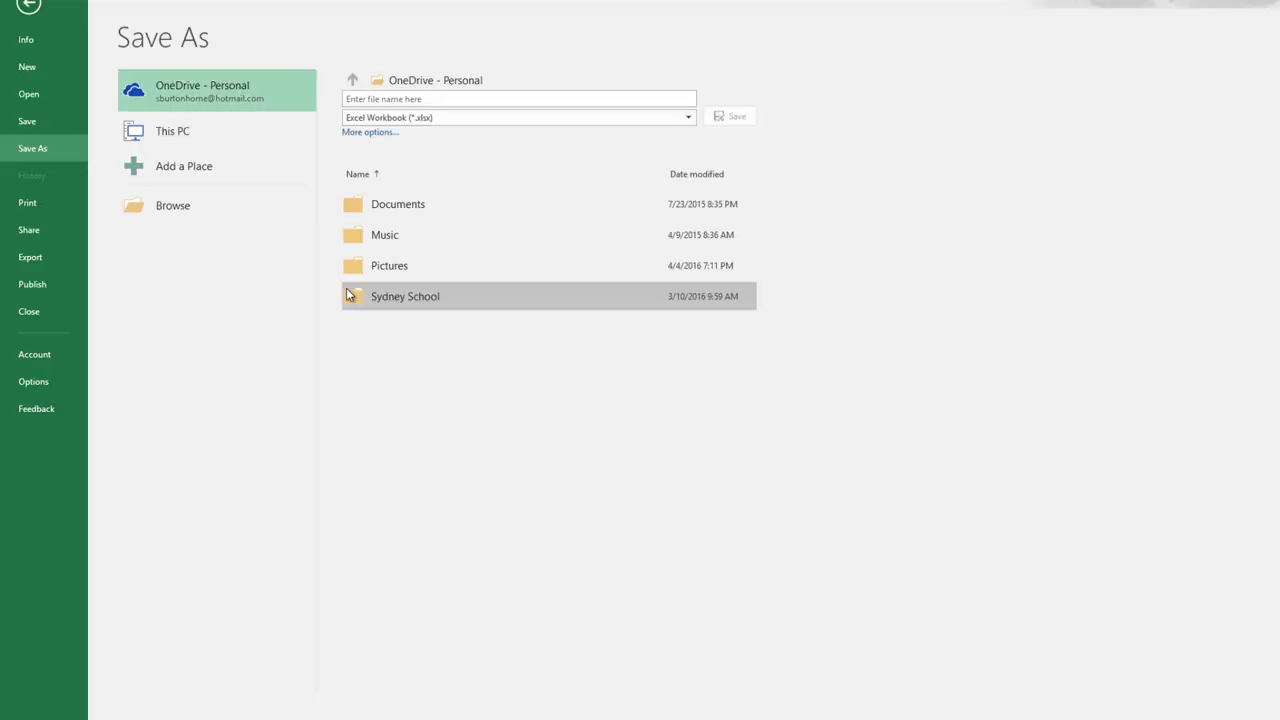
{"action": "left_click", "coordinate": [28, 8]}
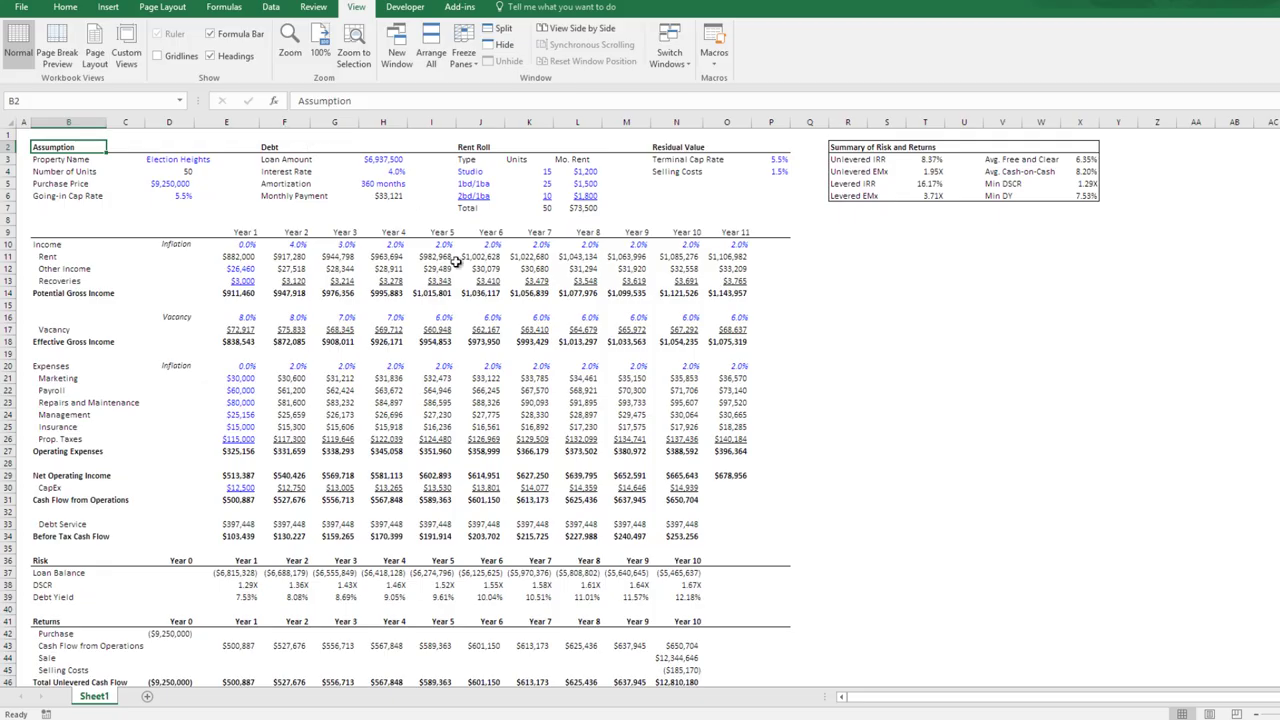